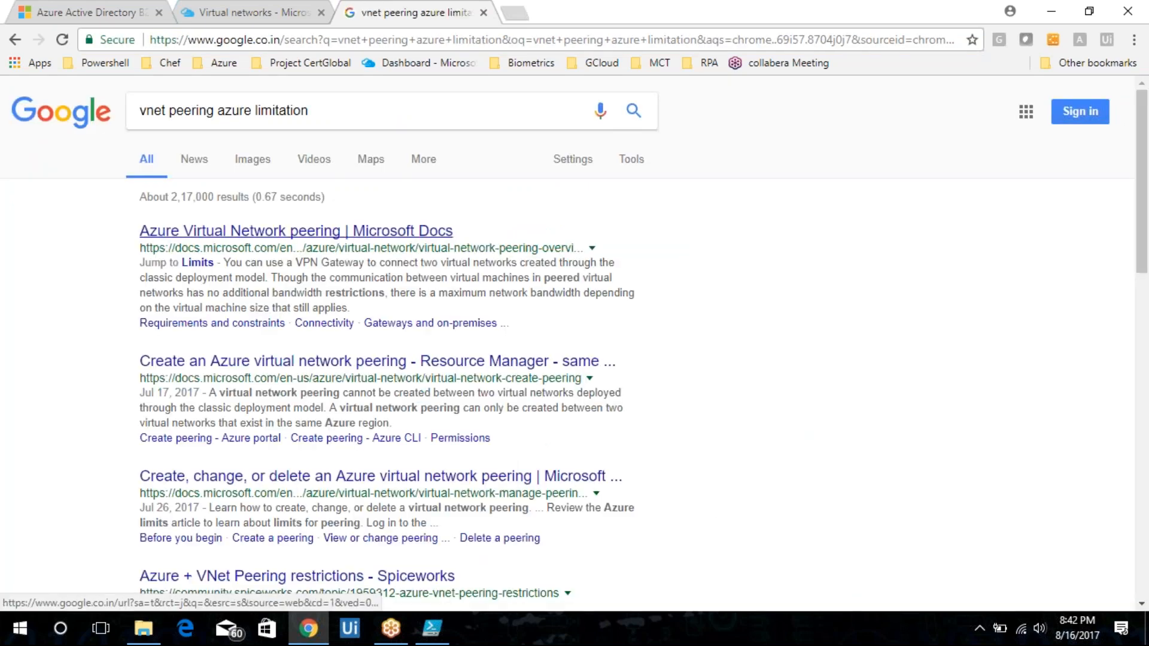
Open the Microsoft Docs peering overview and the Spiceworks VNet peering restrictions results in new tabs.
middle_click(390, 235)
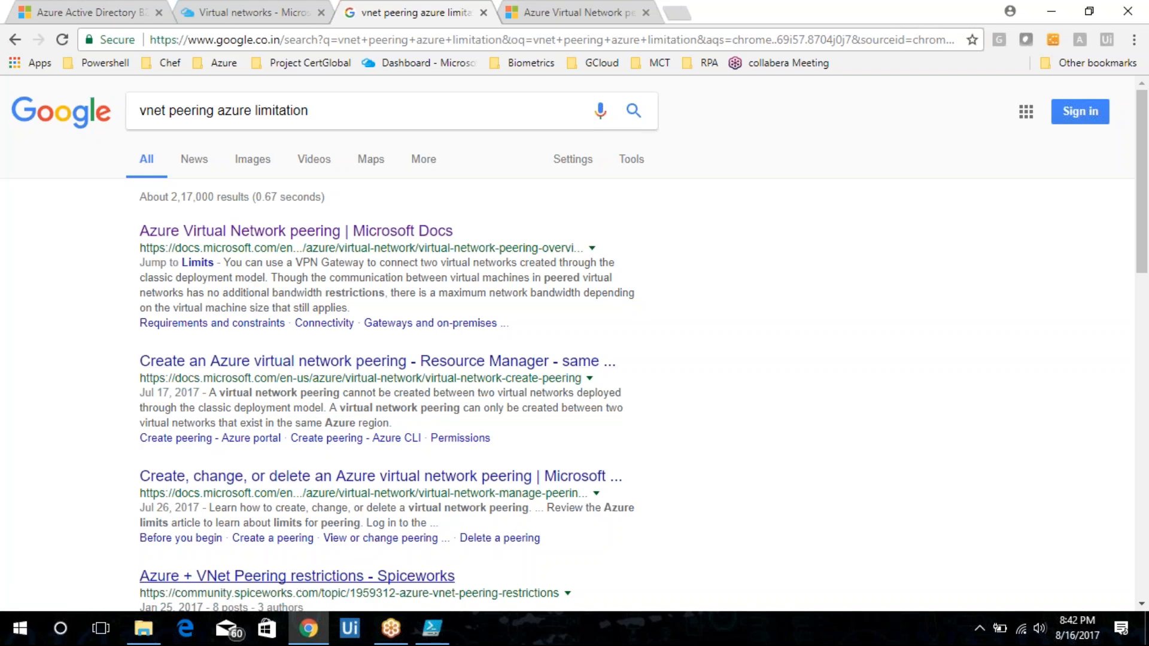
middle_click(301, 579)
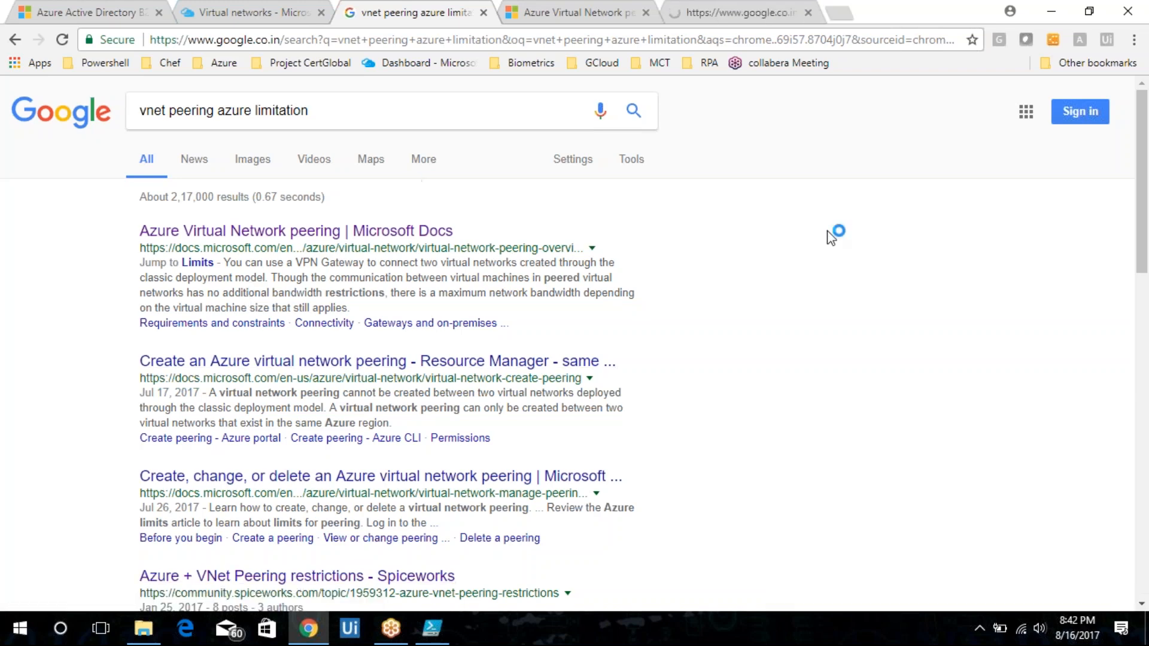
Read through the virtual network peering overview article's requirements, connectivity and limits sections.
key("ctrl+Tab")
scroll(831, 237, "down", 15)
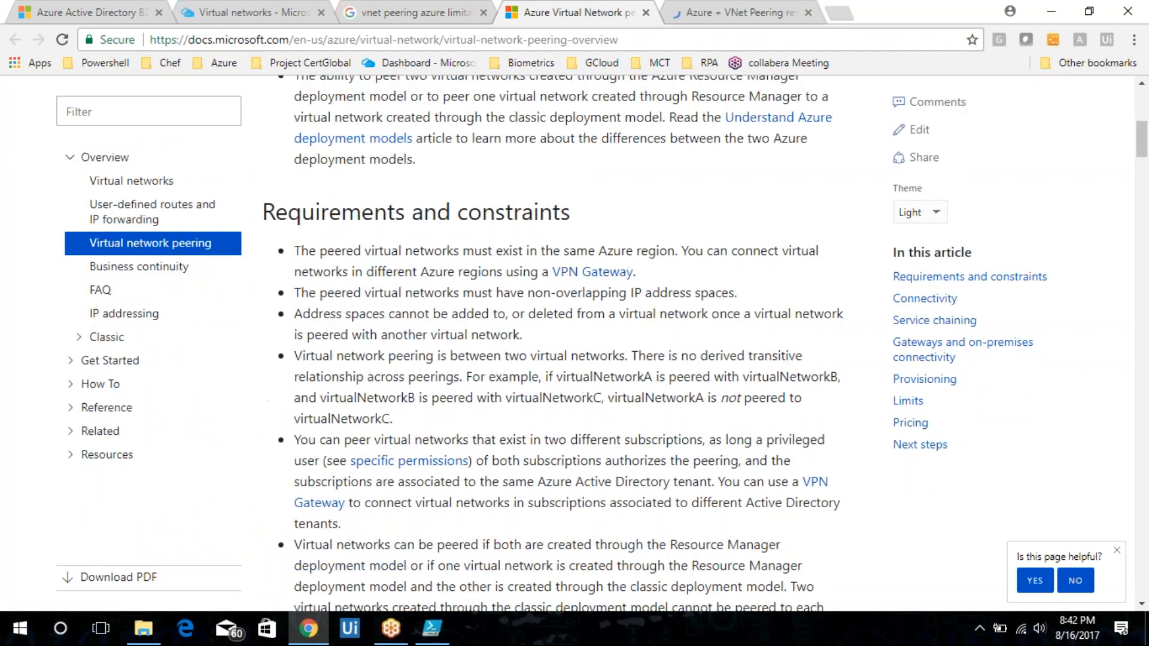
scroll(552, 329, "down", 6)
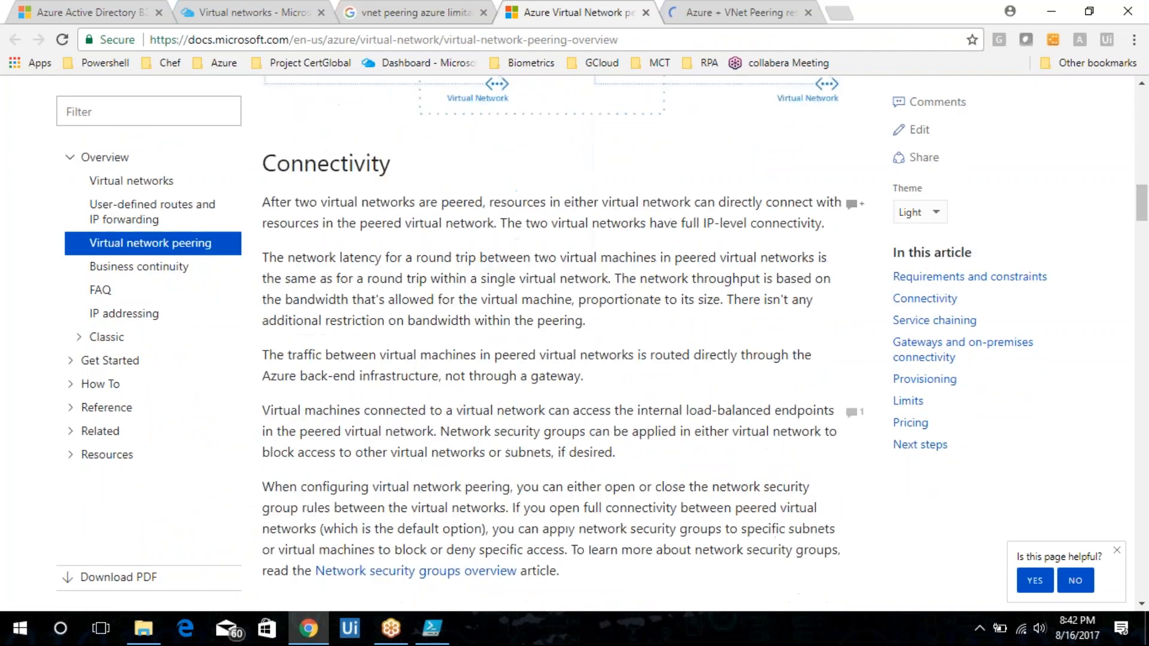
scroll(552, 329, "down", 12)
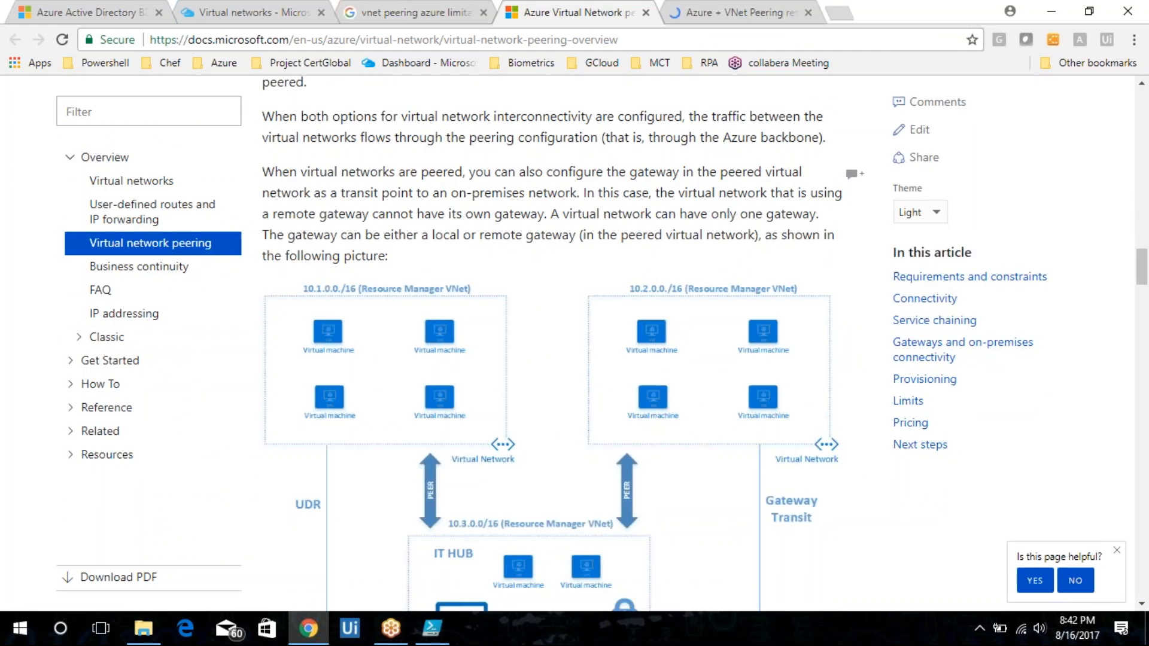
scroll(552, 329, "down", 13)
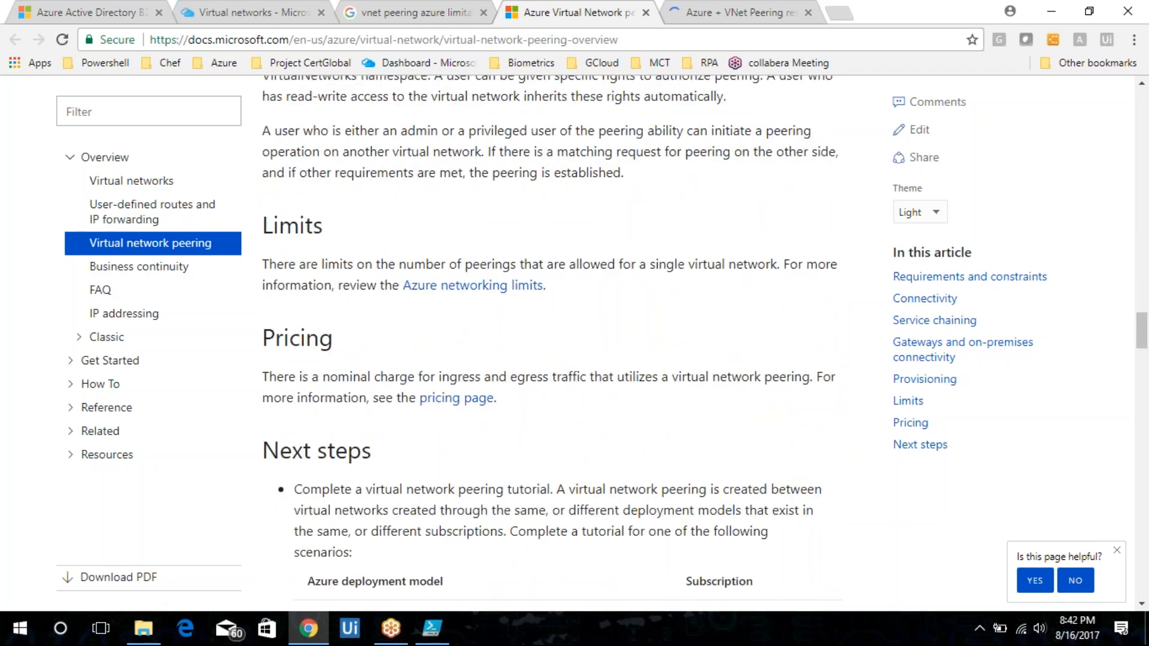
Open the Azure networking limits page linked from the Limits section and scroll through it.
left_click(455, 286)
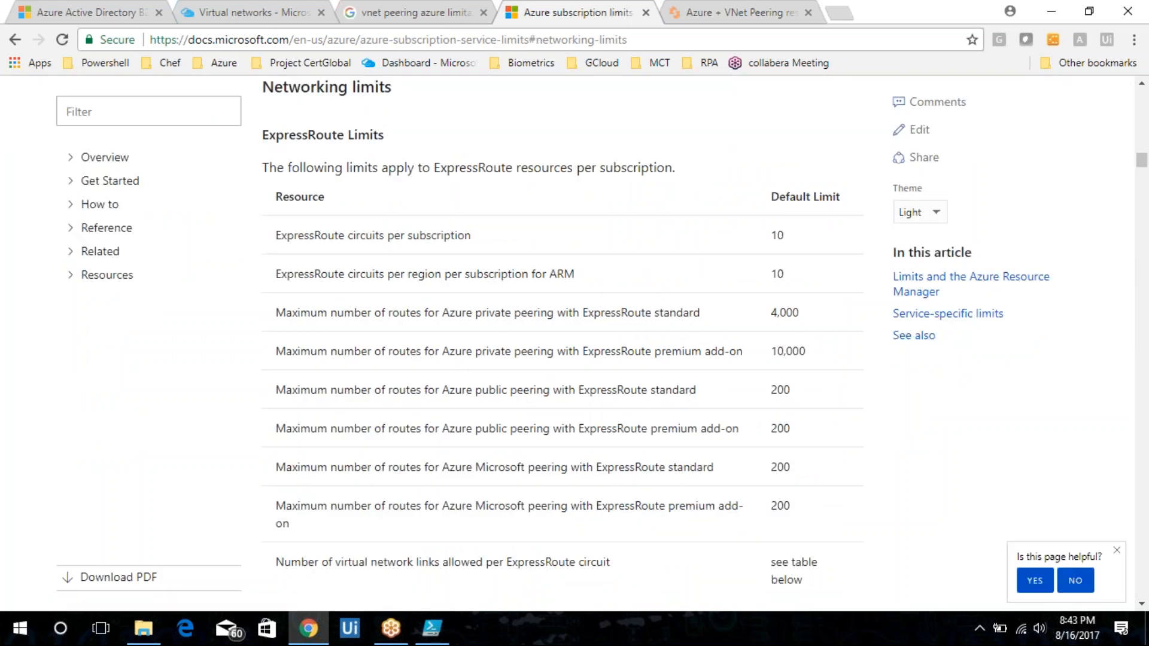
scroll(562, 343, "down", 3)
scroll(561, 343, "down", 2)
scroll(562, 343, "up", 3)
Search the limits page for "peering" and step through the matches.
key("ctrl+f")
type("peering")
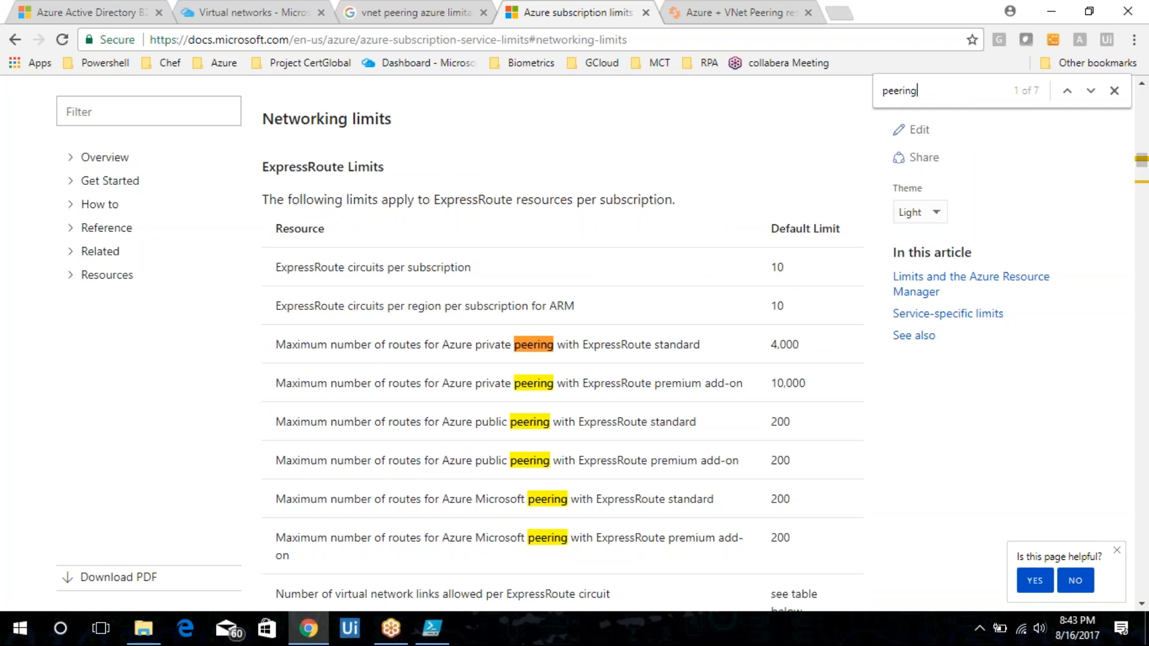
key("Return")
key("Return")
key("Return")
key("Return")
key("Return")
key("Return")
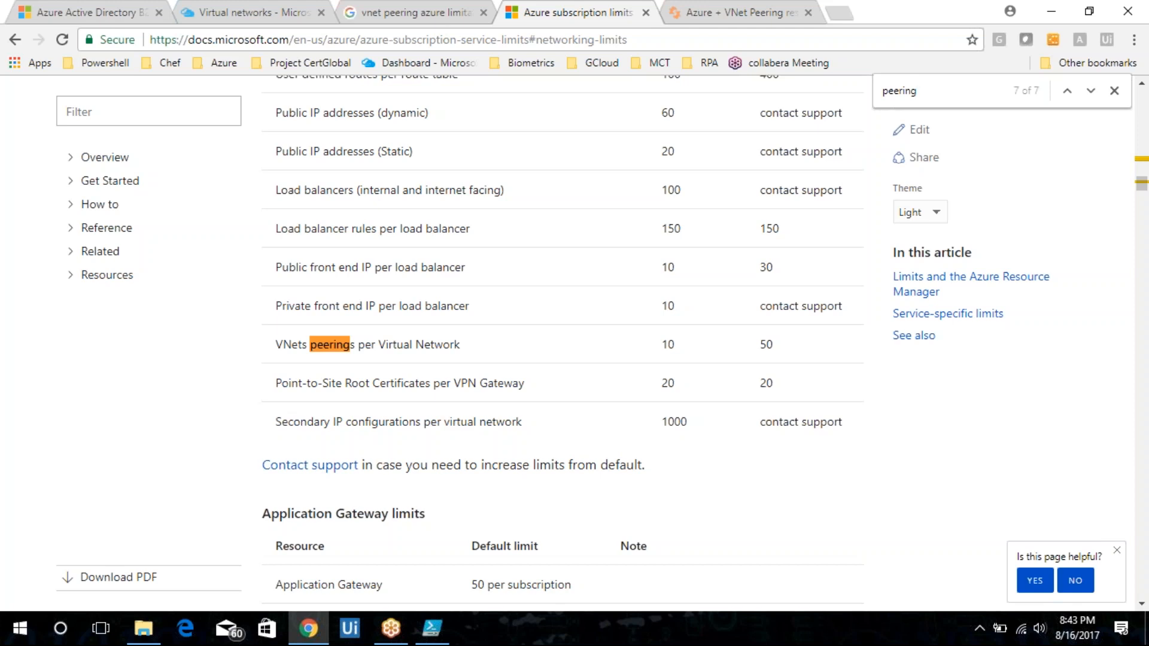
Examine the VNet peerings per Virtual Network limit among the surrounding networking limits.
scroll(563, 341, "up", 7)
scroll(562, 341, "up", 1)
scroll(563, 341, "down", 5)
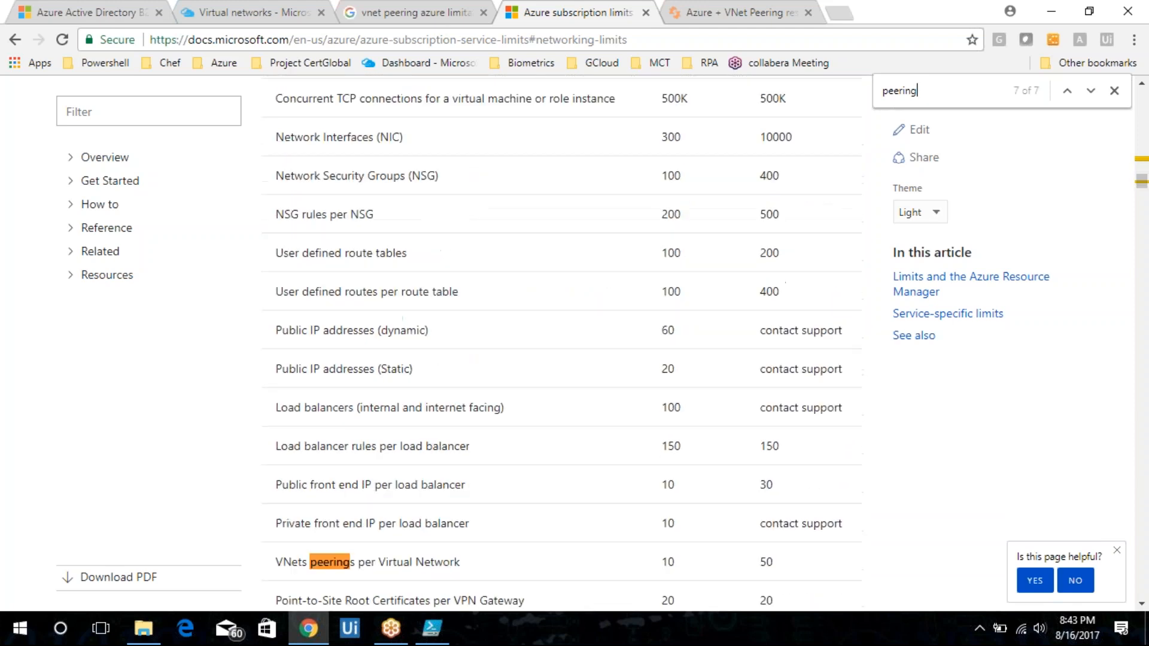
scroll(562, 341, "down", 3)
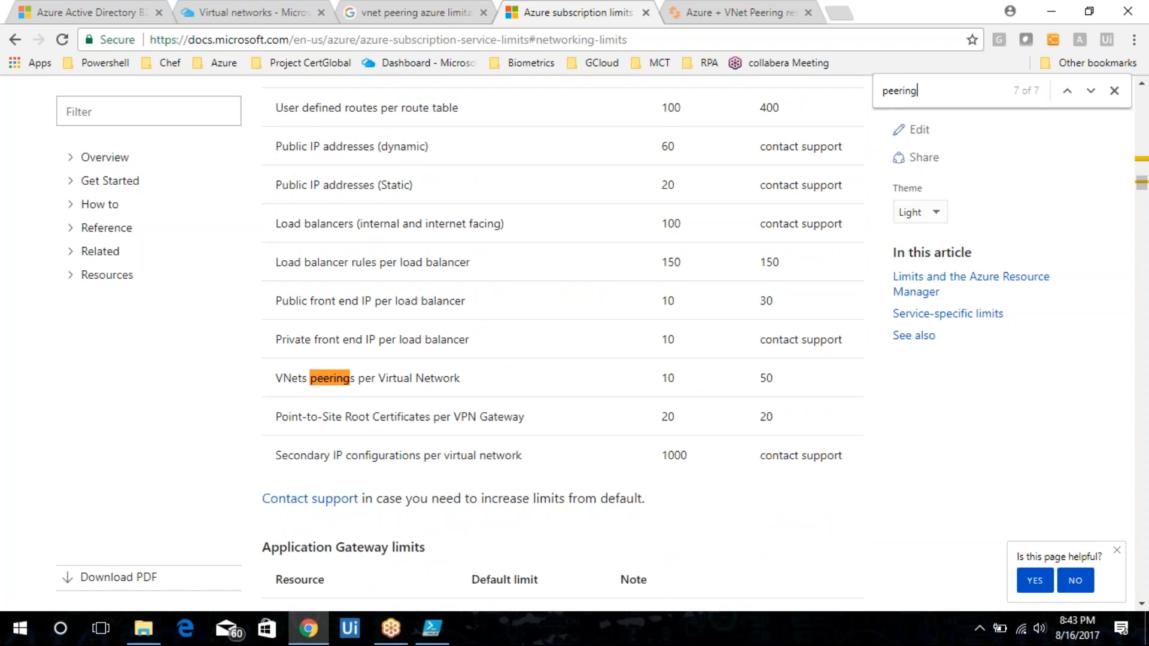
scroll(563, 345, "down", 3)
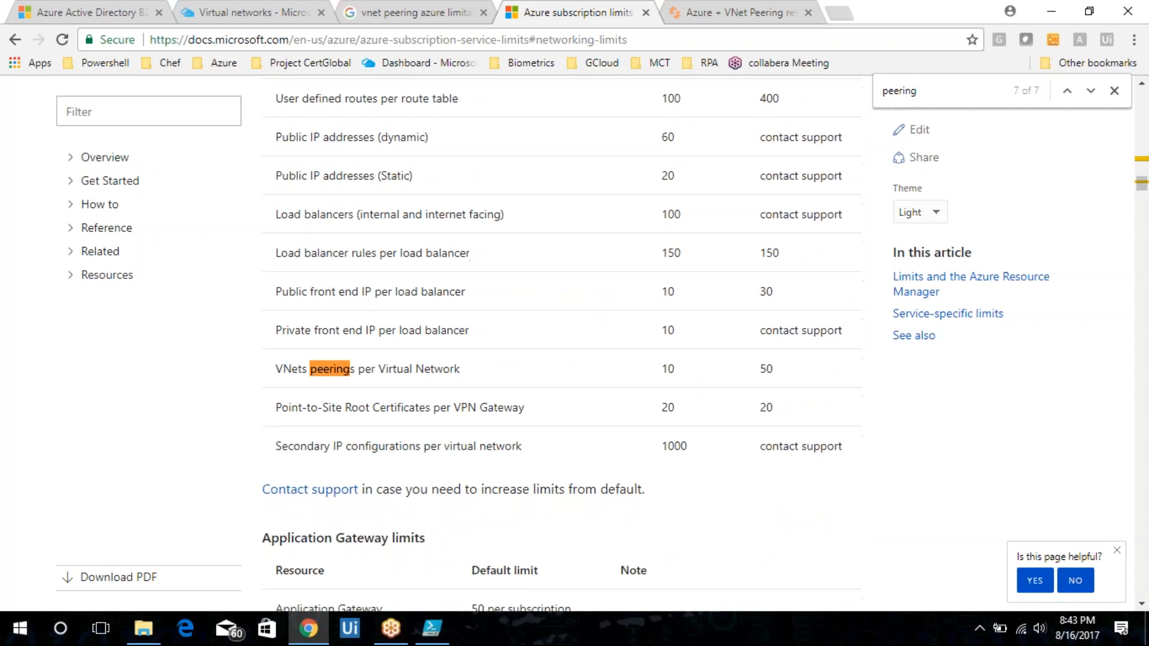
scroll(562, 339, "down", 4)
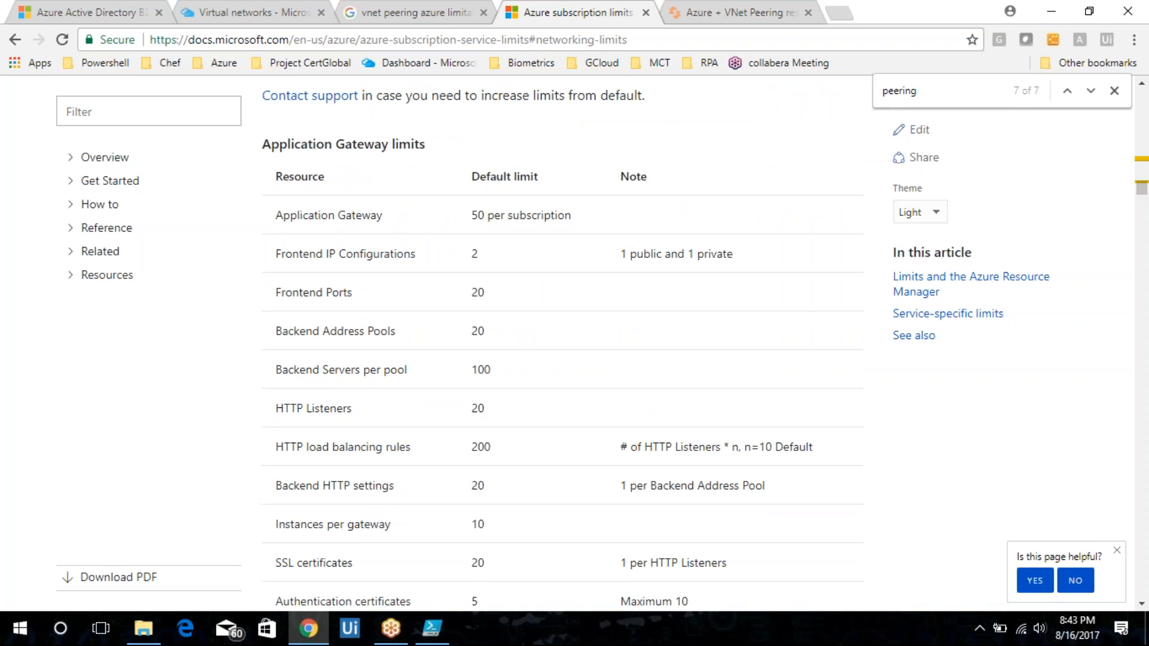
Close the docs, Spiceworks and search tabs to return to the Azure portal Virtual networks blade.
key("ctrl+w")
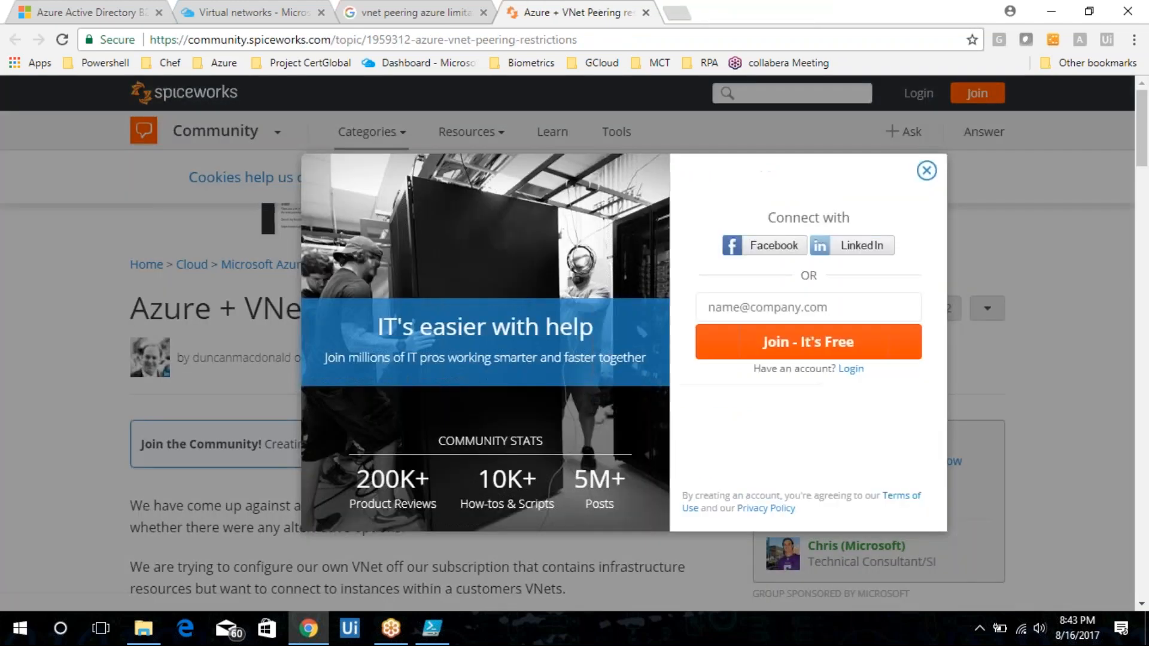
key("ctrl+w")
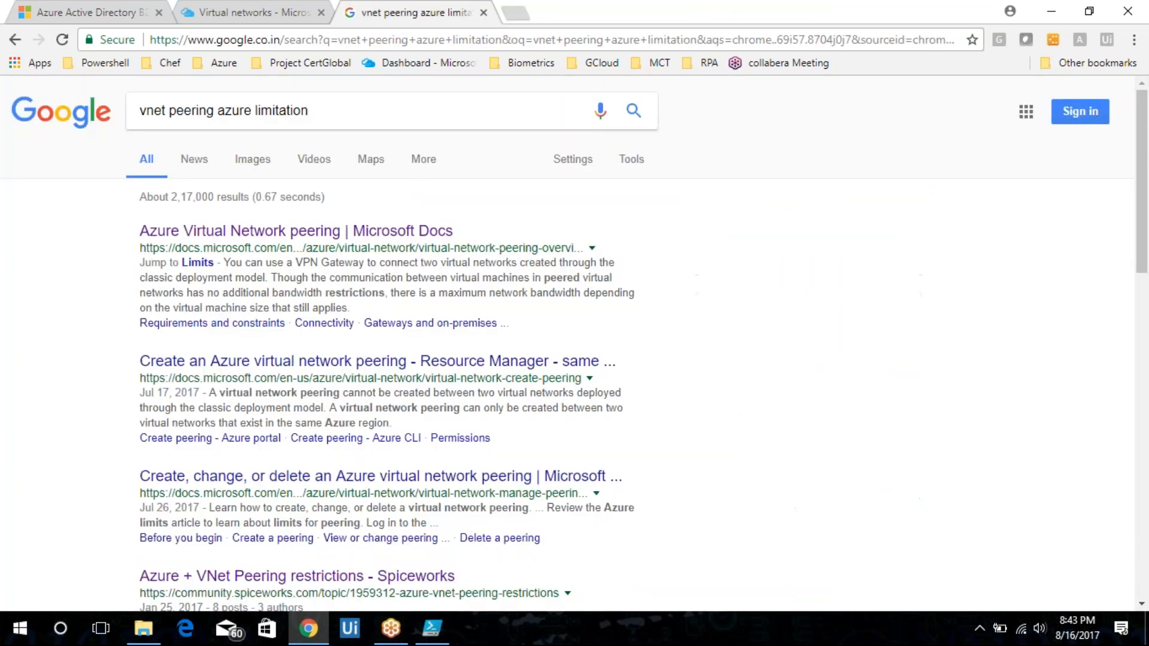
key("ctrl+w")
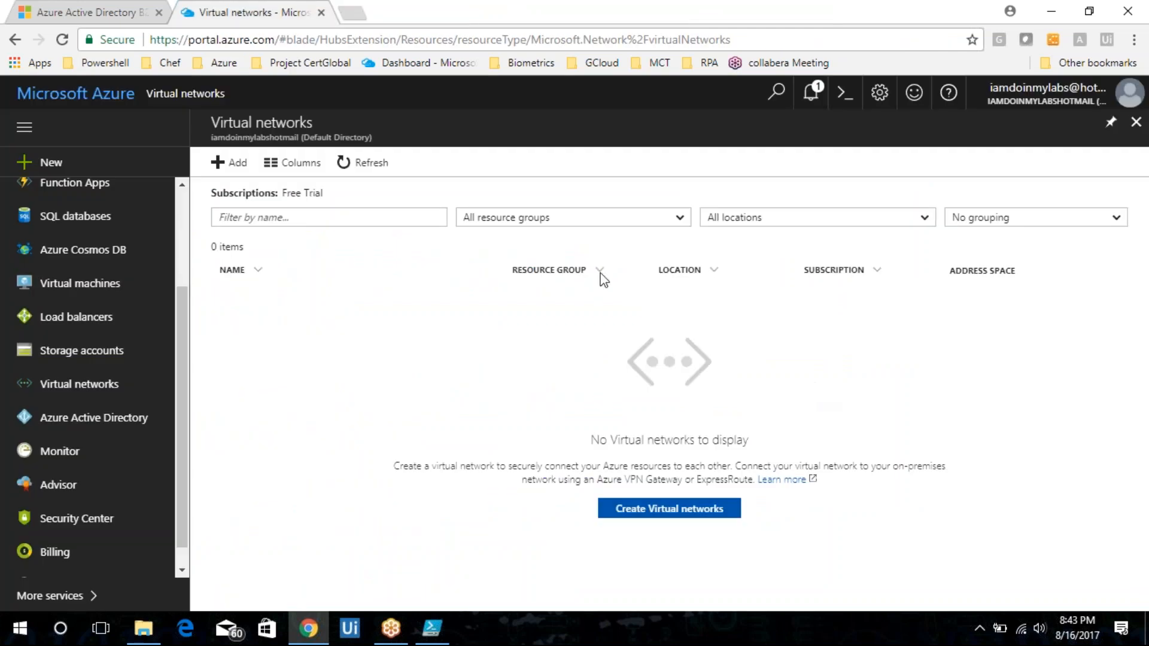
scroll(185, 269, "up", 3)
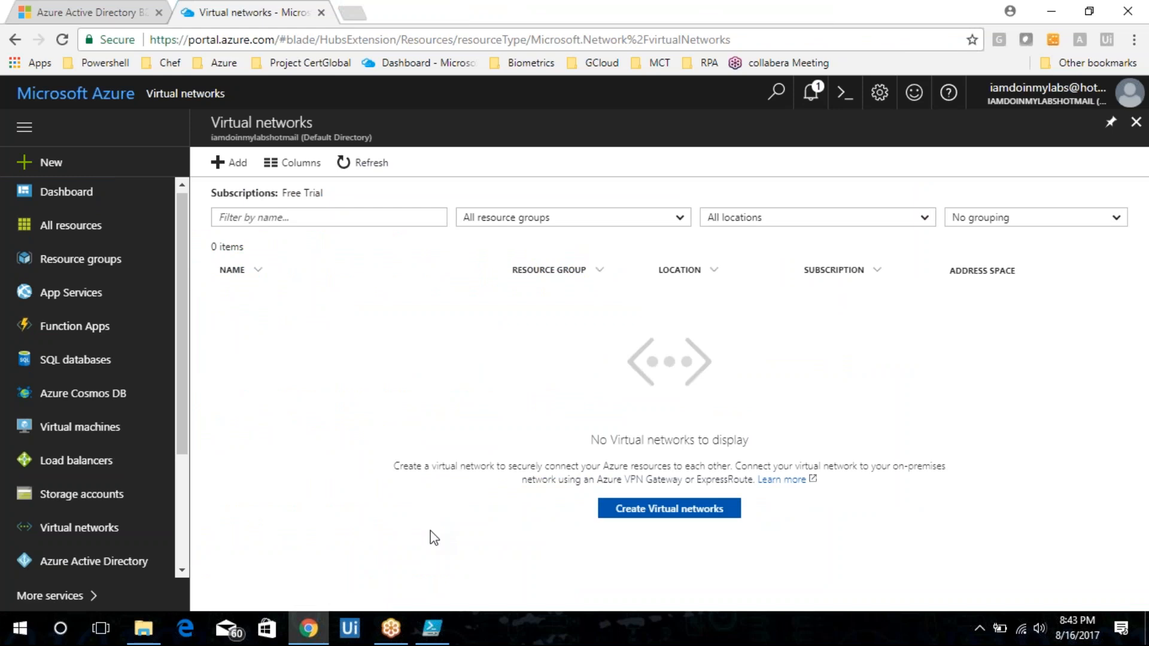
Open Notepad and write the first line "1) create VNet".
key("super+r")
type("notepad")
key("Return")
type("1) create Vm")
key("BackSpace")
type("Net")
key("Return")
Add the line "2) create VM in the VNet".
type("2) creaet")
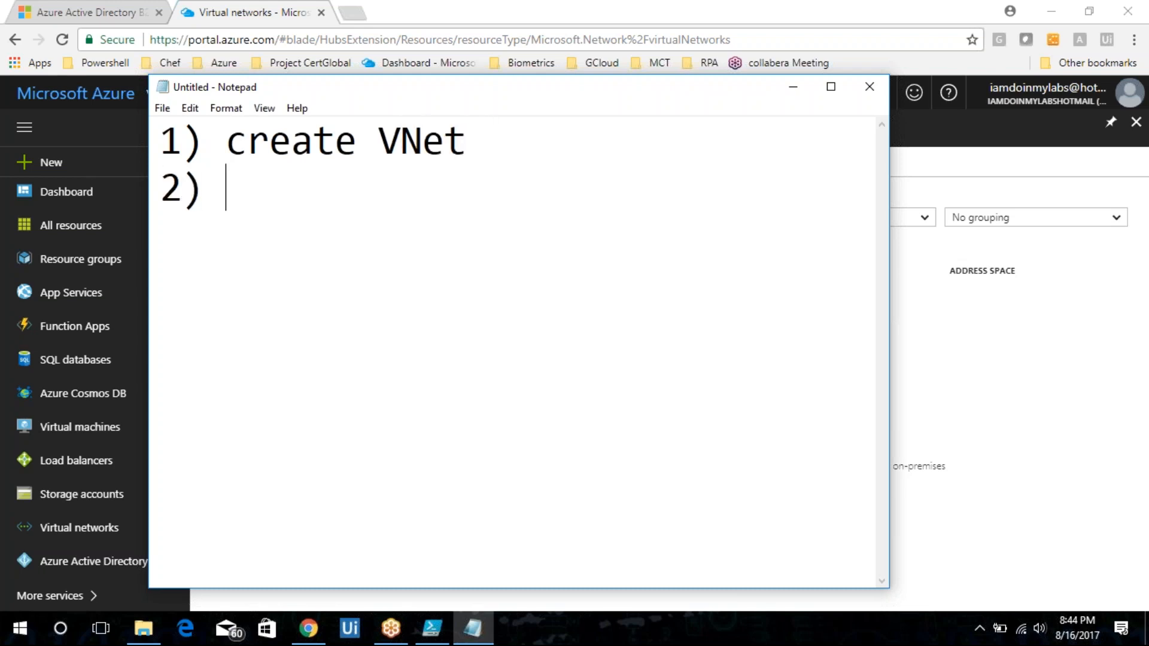
key("BackSpace")
key("BackSpace")
key("BackSpace")
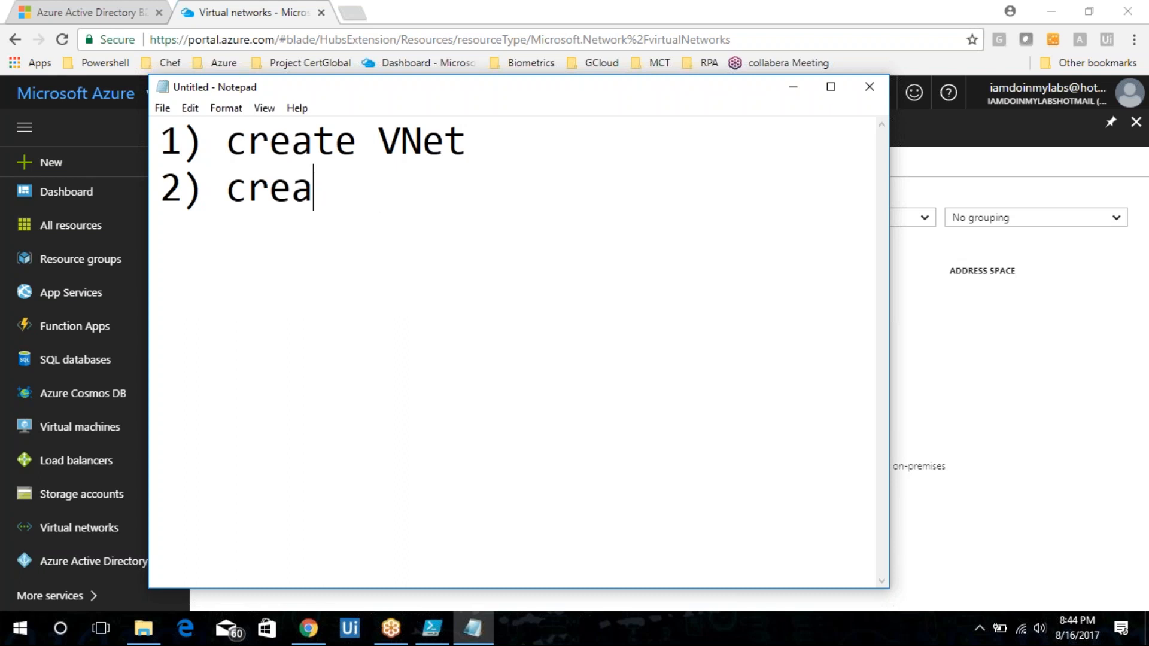
type("te VM in the VNet")
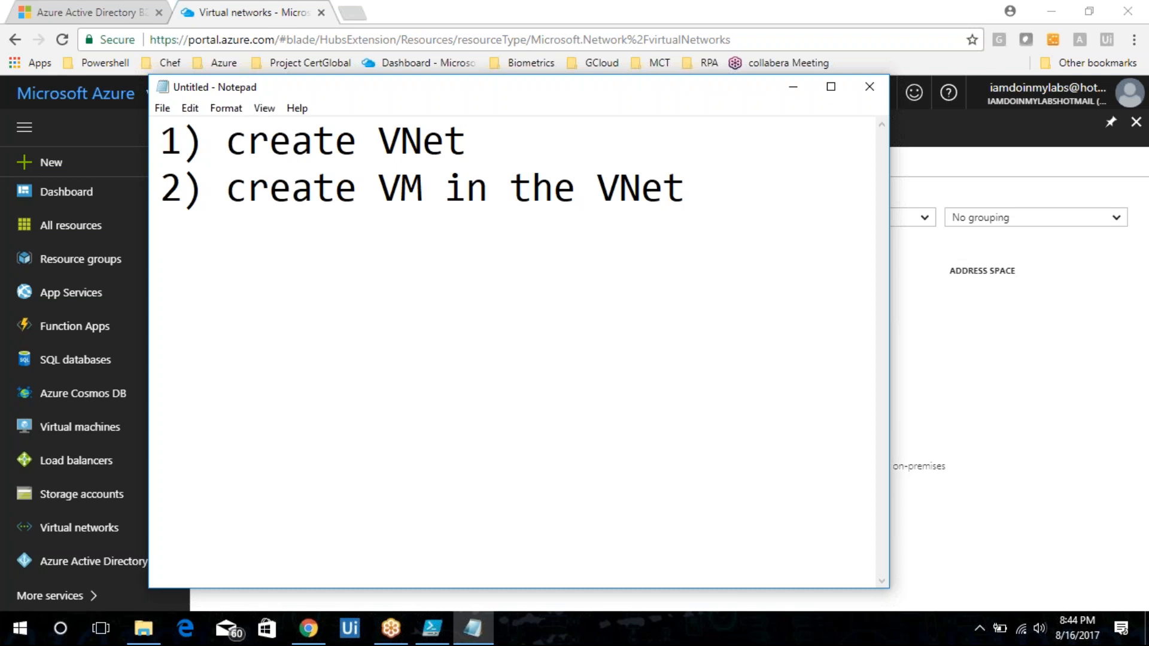
Add the line "3) create subnetgateway".
type("3) create ")
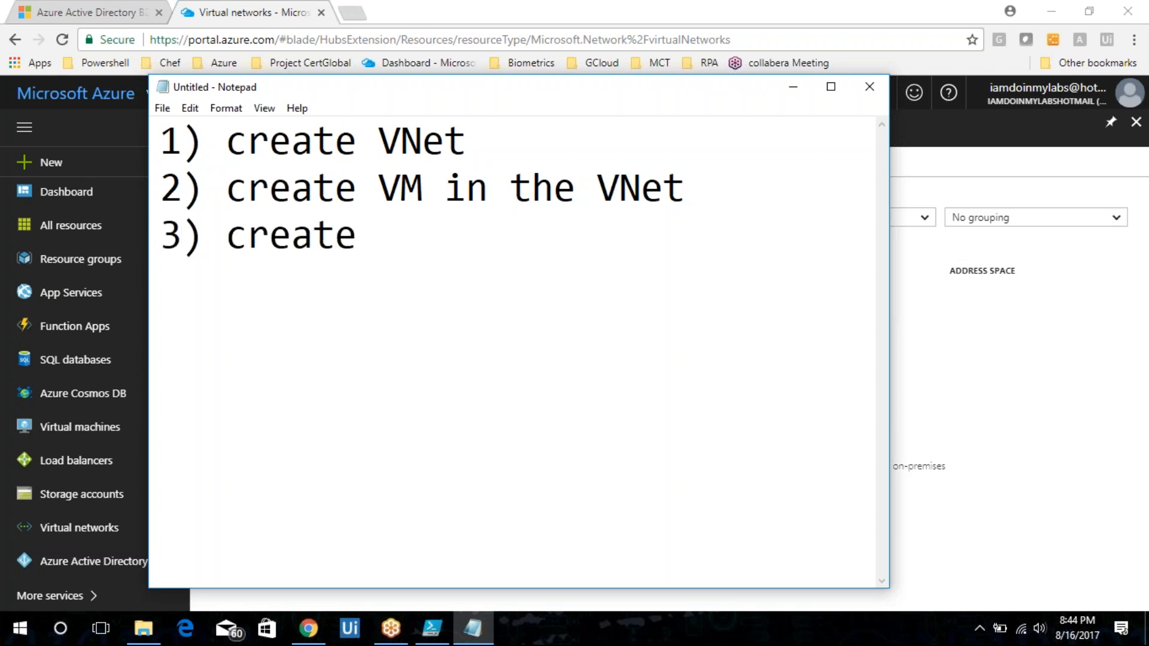
type("subnetgatw")
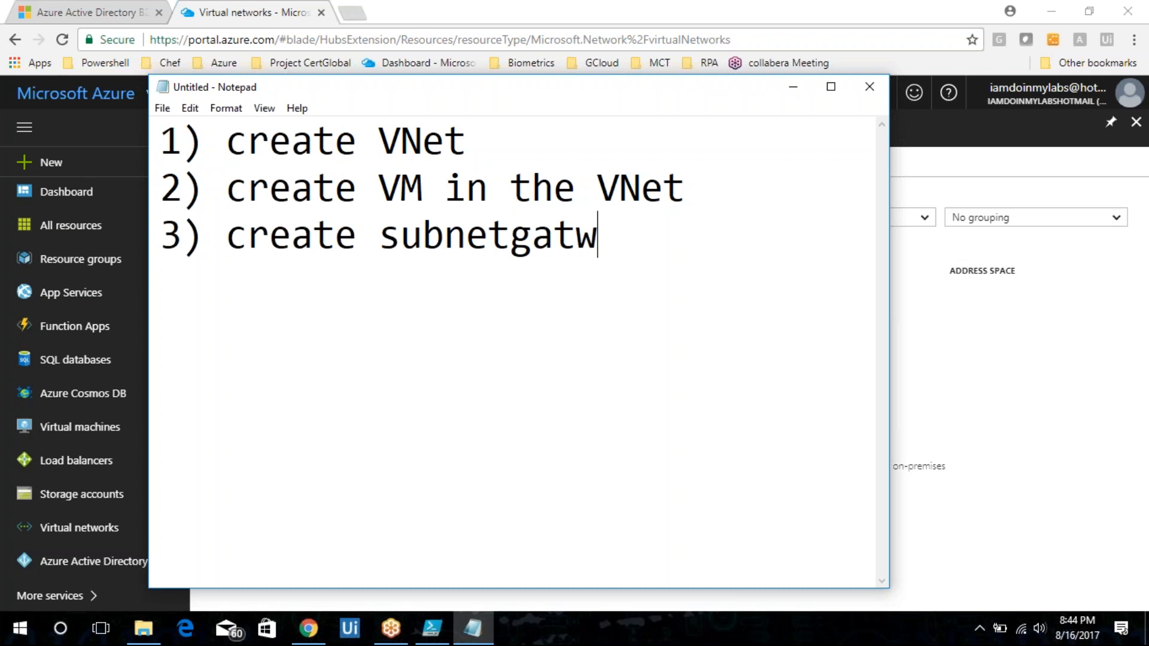
key("BackSpace")
type("eway")
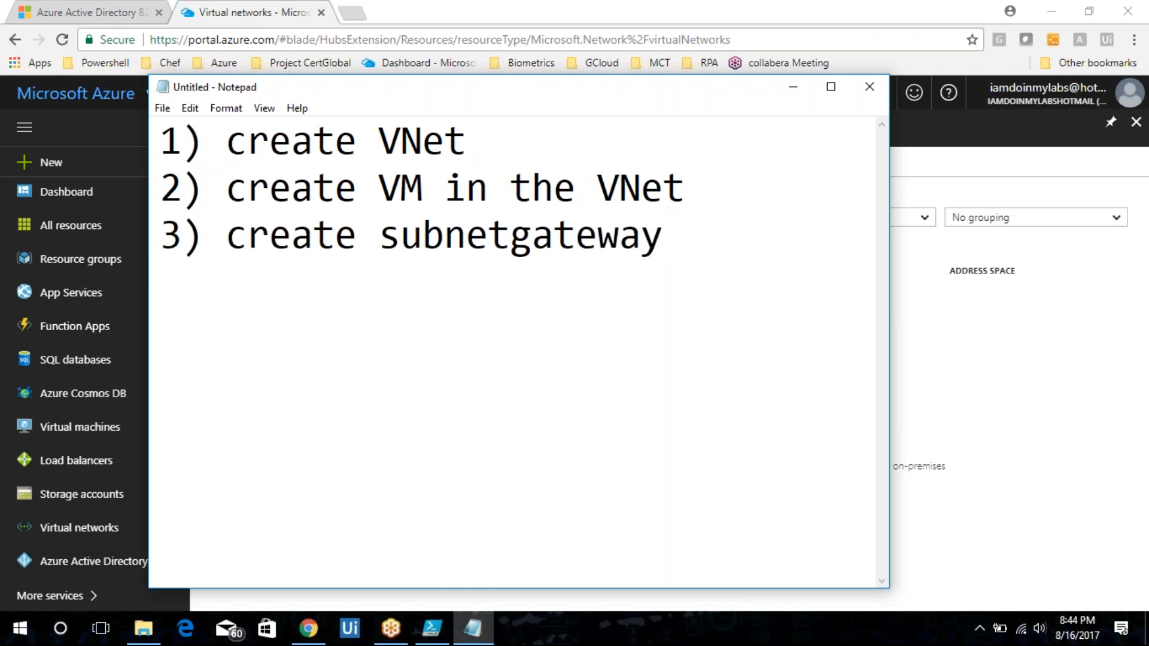
key("Return")
Add "4) create virtual private gateway" with "( 45 minutes )" noted beneath it.
type("4) create vi")
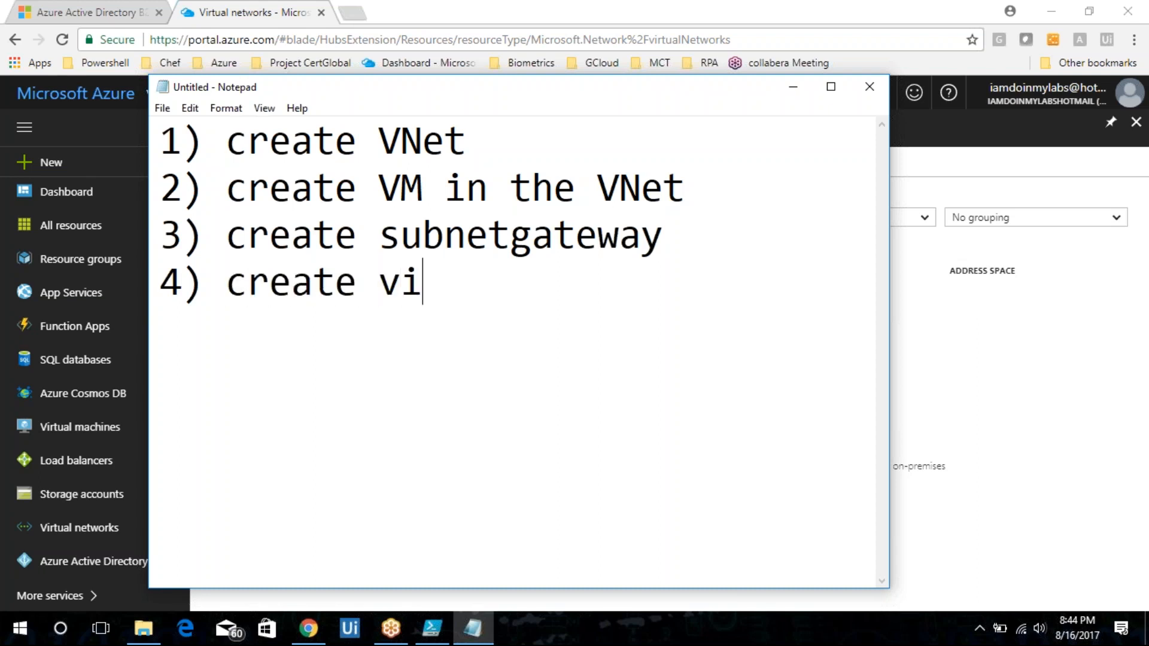
type("rtual private ")
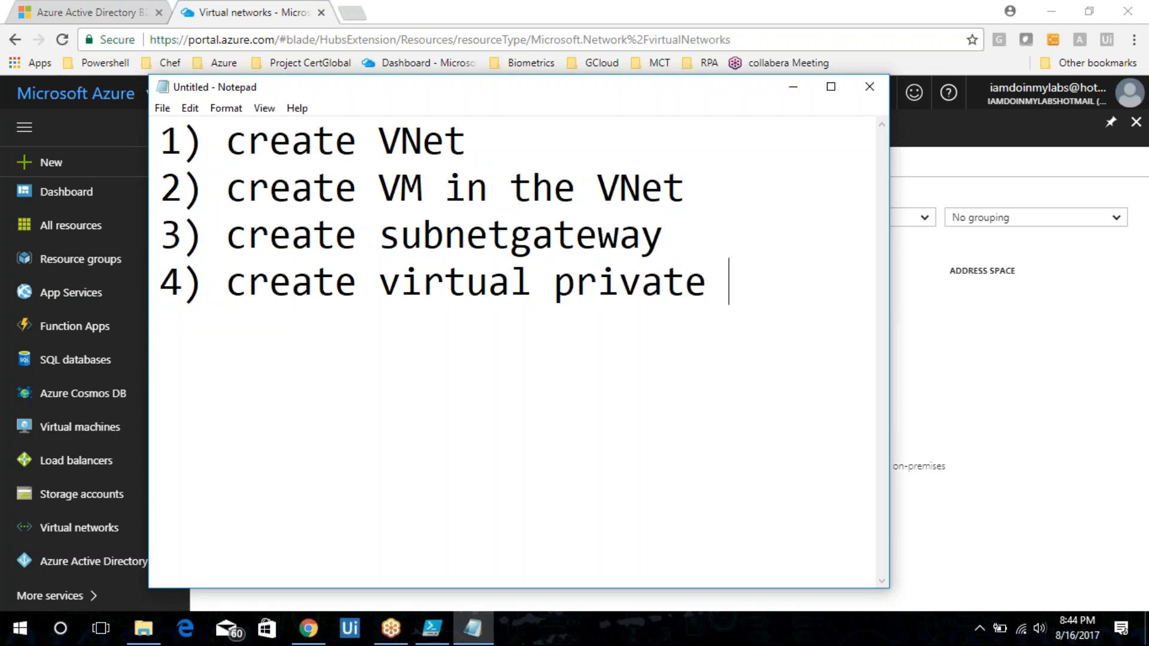
type("gateway")
key("Return")
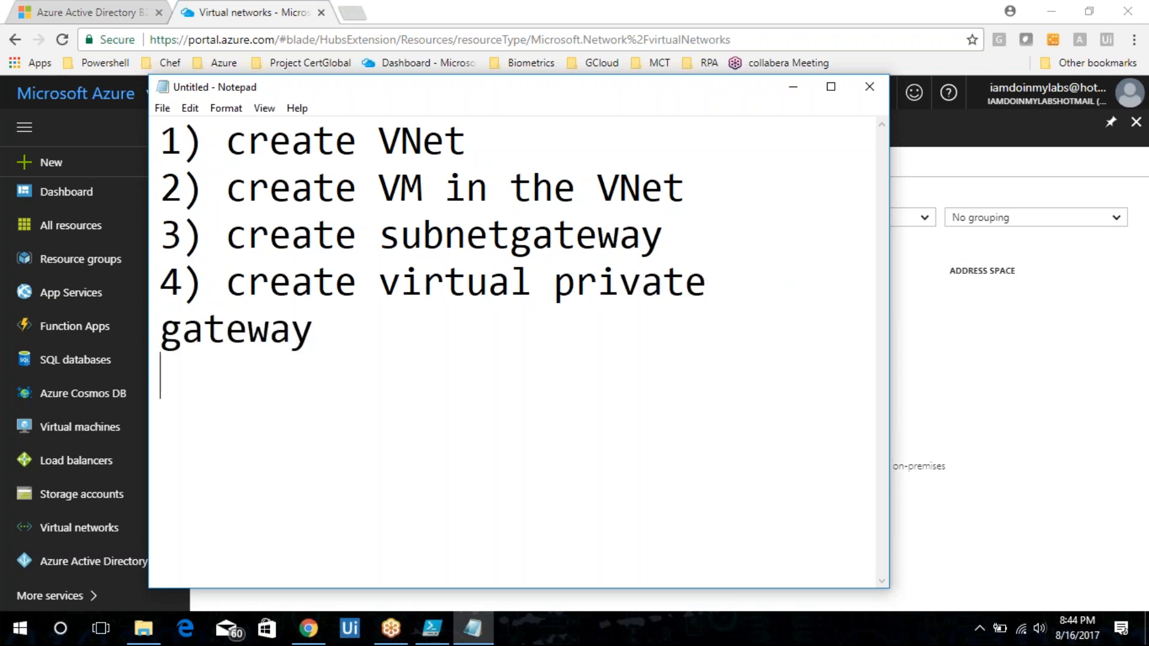
type("( 45 minutes )")
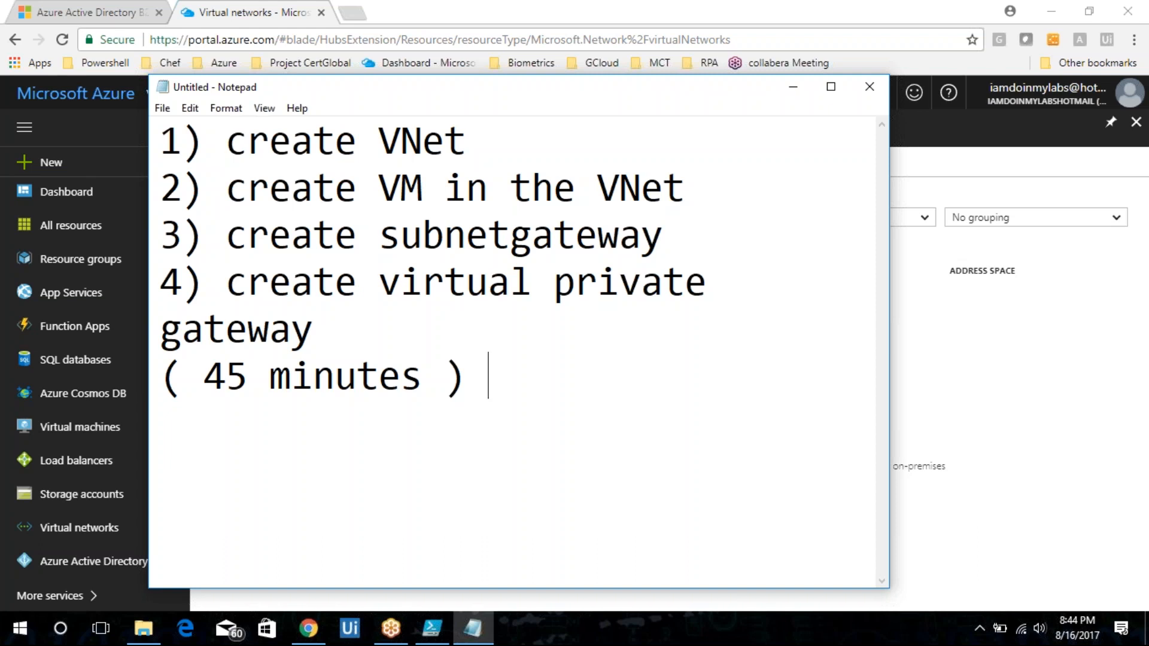
Add the line "5) generate certificates".
type("5) ge")
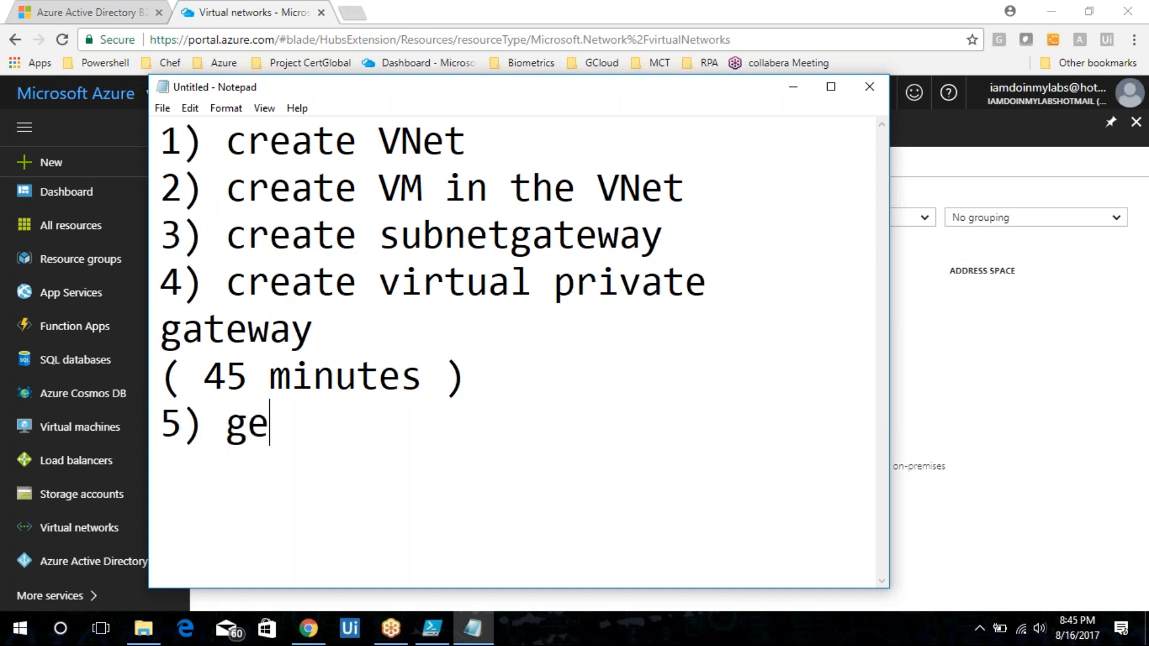
type("nerate ")
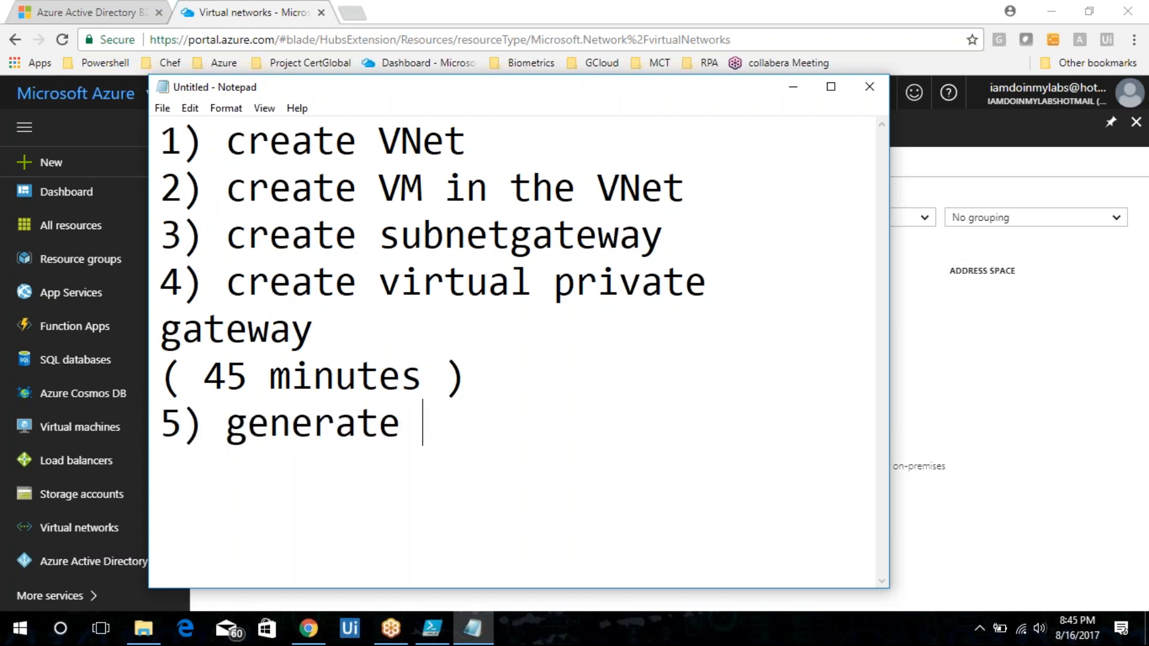
type("certificates")
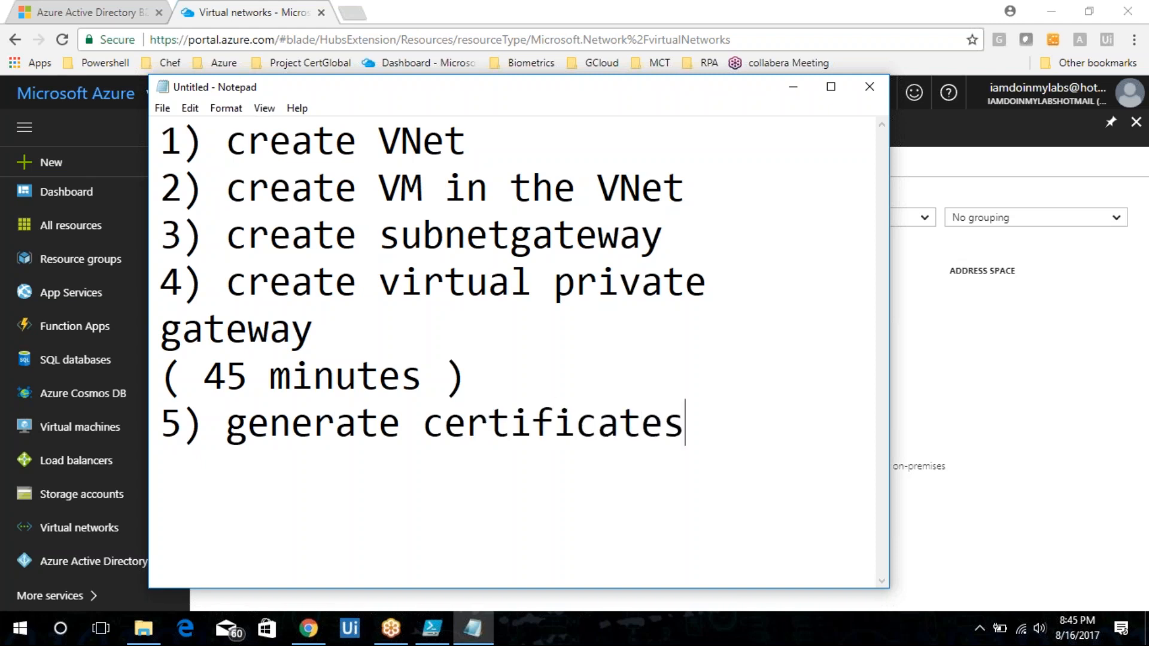
key("Return")
Add the line "6) upload a public cert to Vnet gateway" and start a new line.
type("6) upload a pubcl")
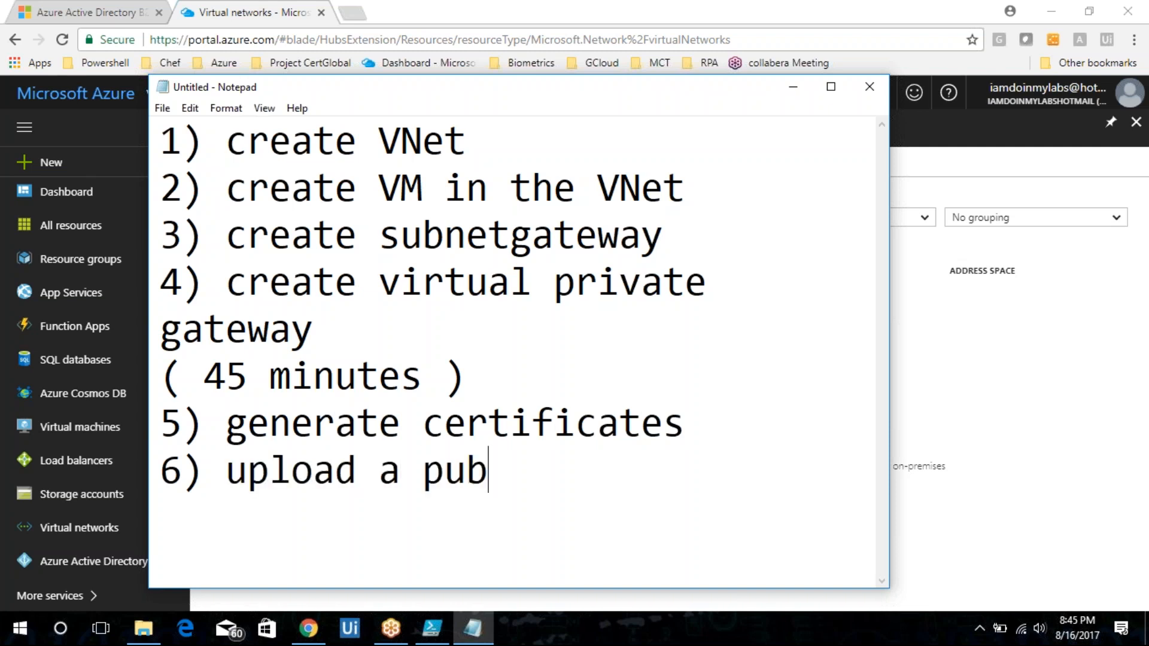
key("BackSpace")
key("BackSpace")
type("lic ")
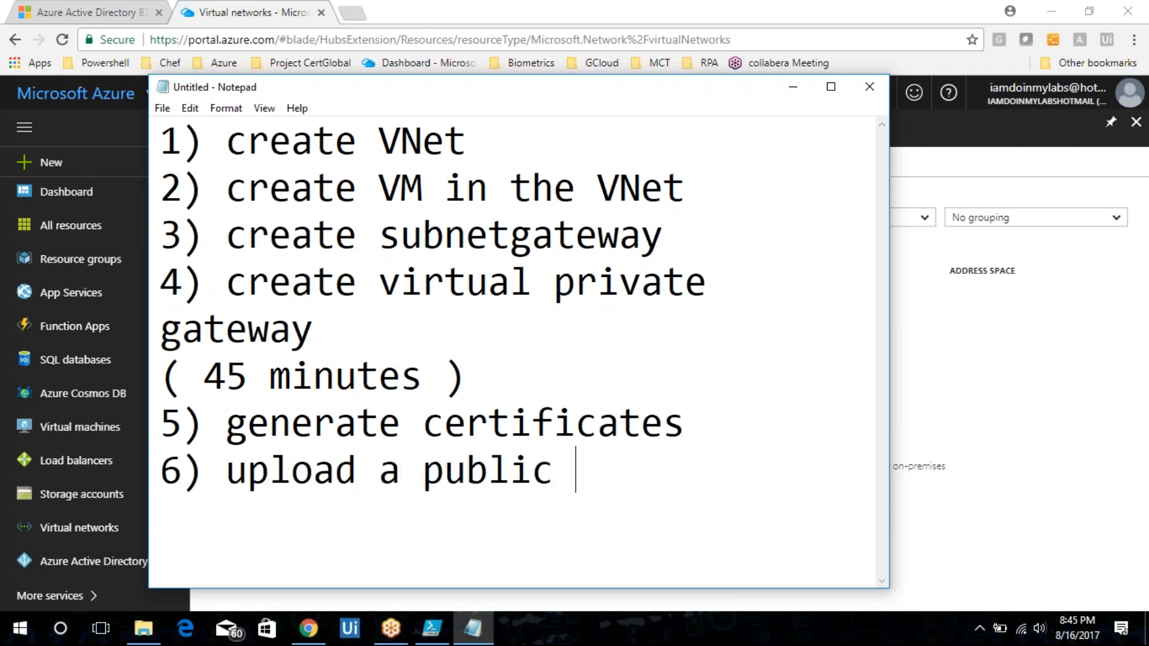
type("cert to V")
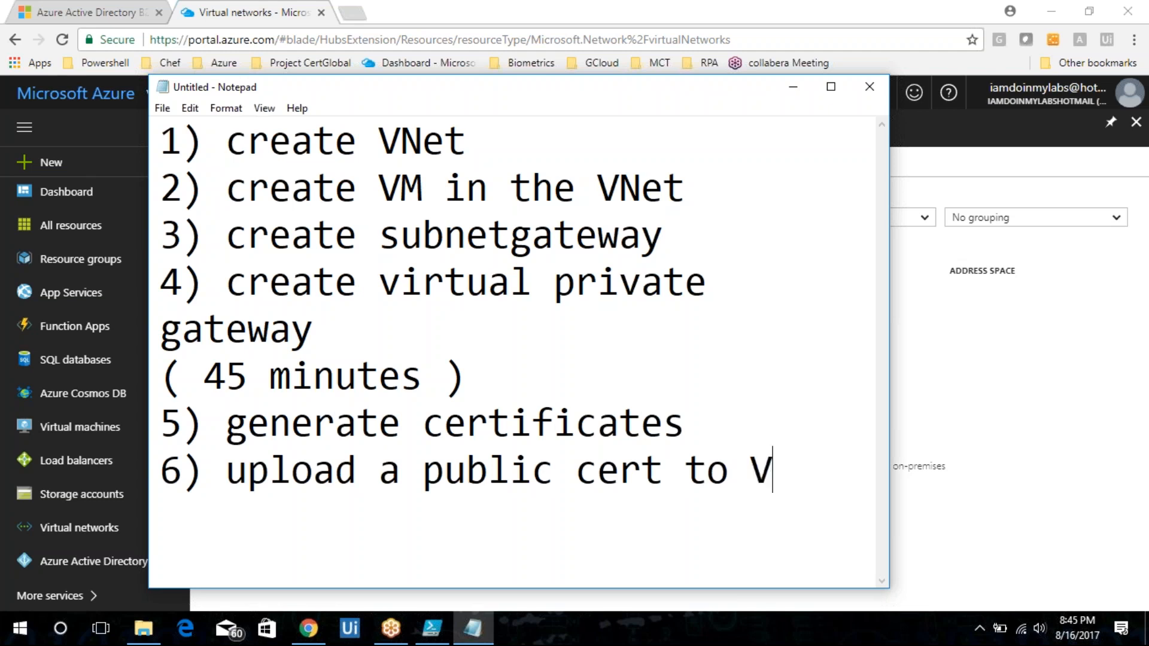
type("f")
key("BackSpace")
type("net g")
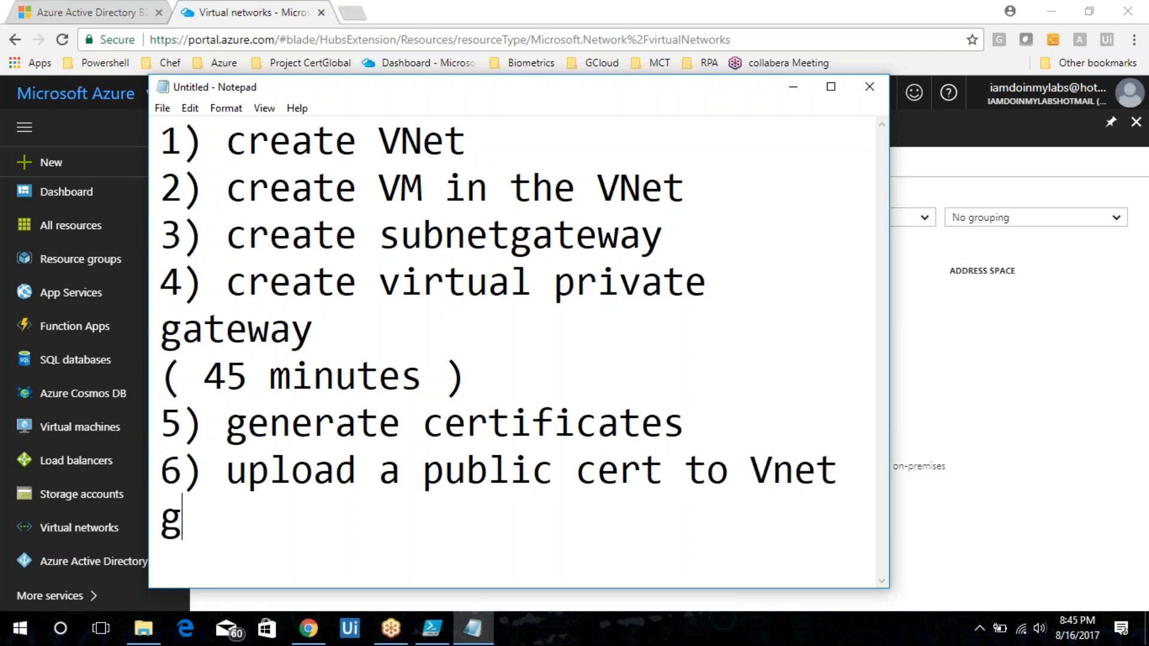
type("ateway")
key("Return")
Add the line "7) download VPN client.".
type("7")
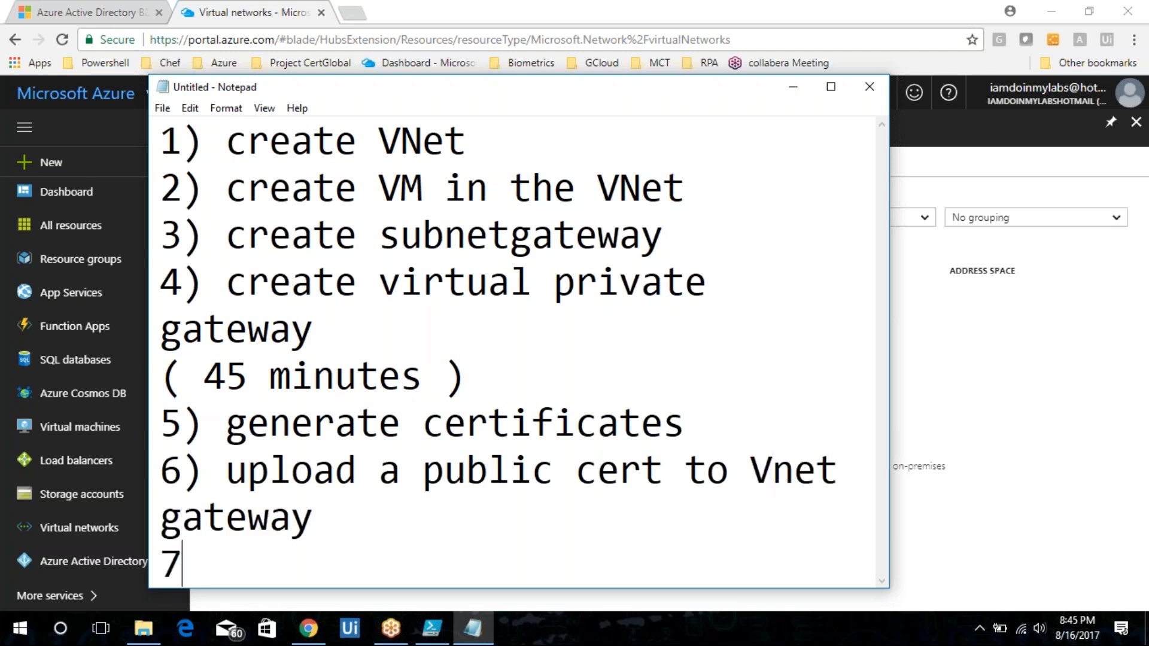
type(") downlo")
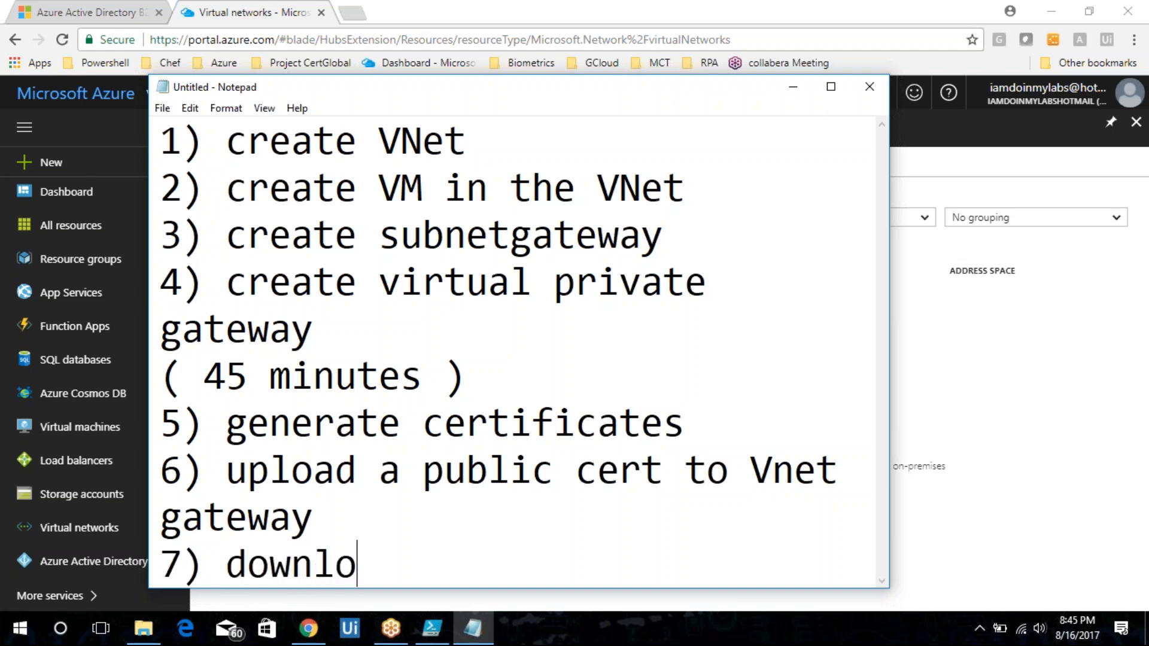
type("ad VPN client.")
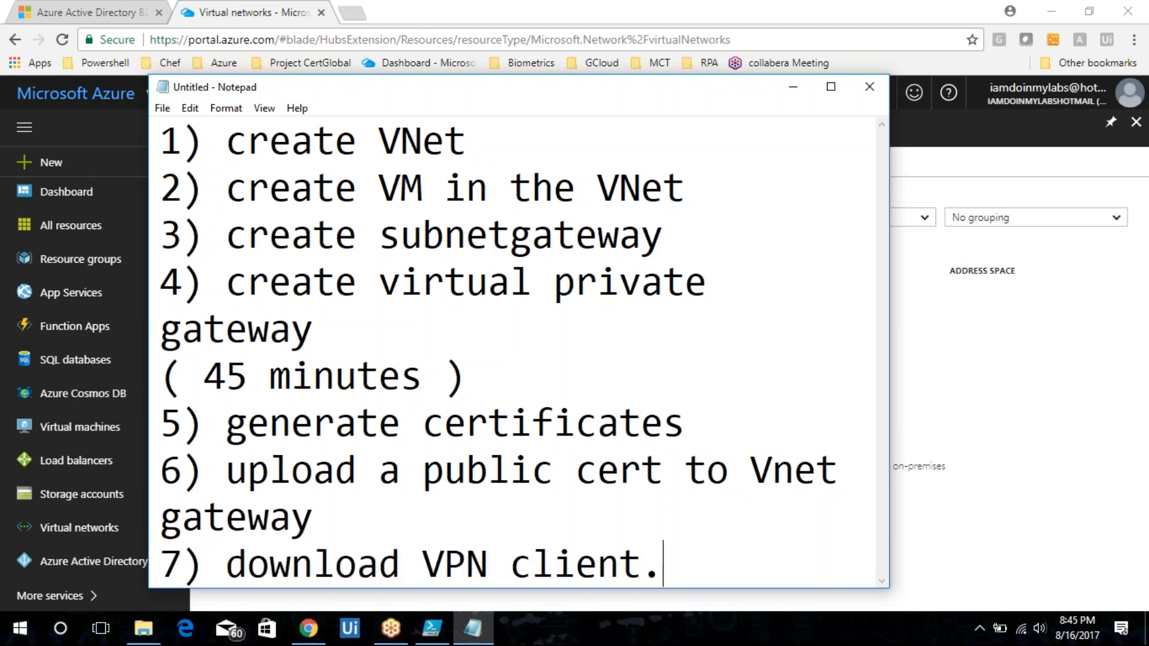
Add the line "8) connect to VPN" on a new line.
key("Return")
type("8 )")
key("BackSpace")
key("BackSpace")
type(") connect to VPN")
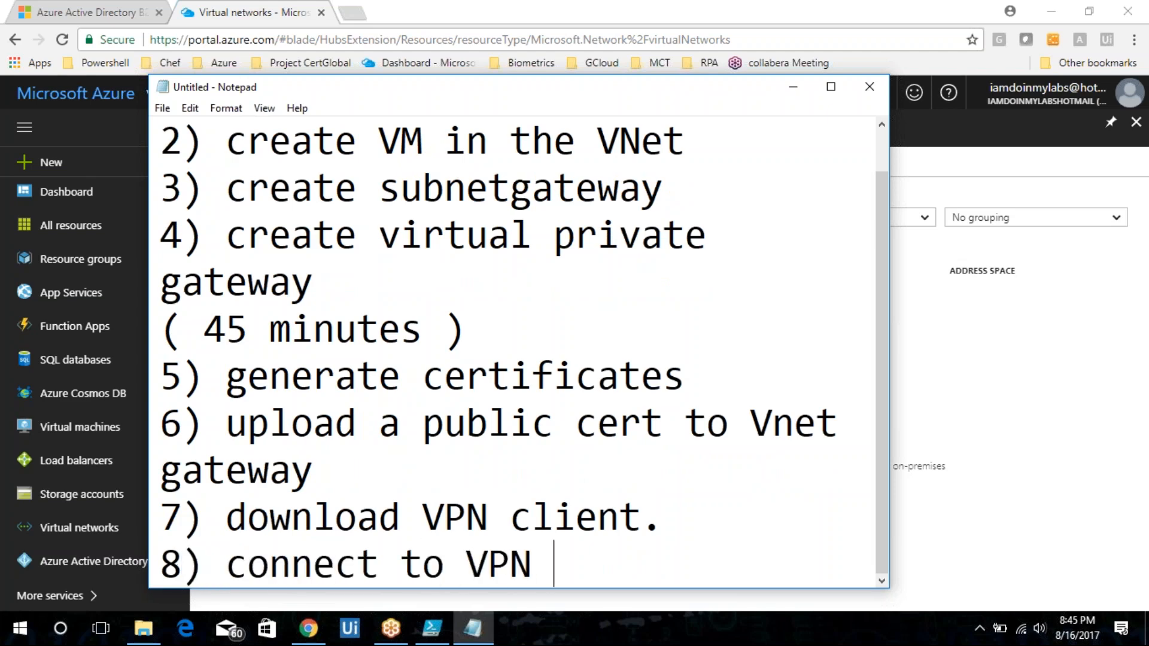
Add the line "9) RDP via private IP ." on a new line.
key("Return")
type("9) RDP t")
key("BackSpace")
type("v")
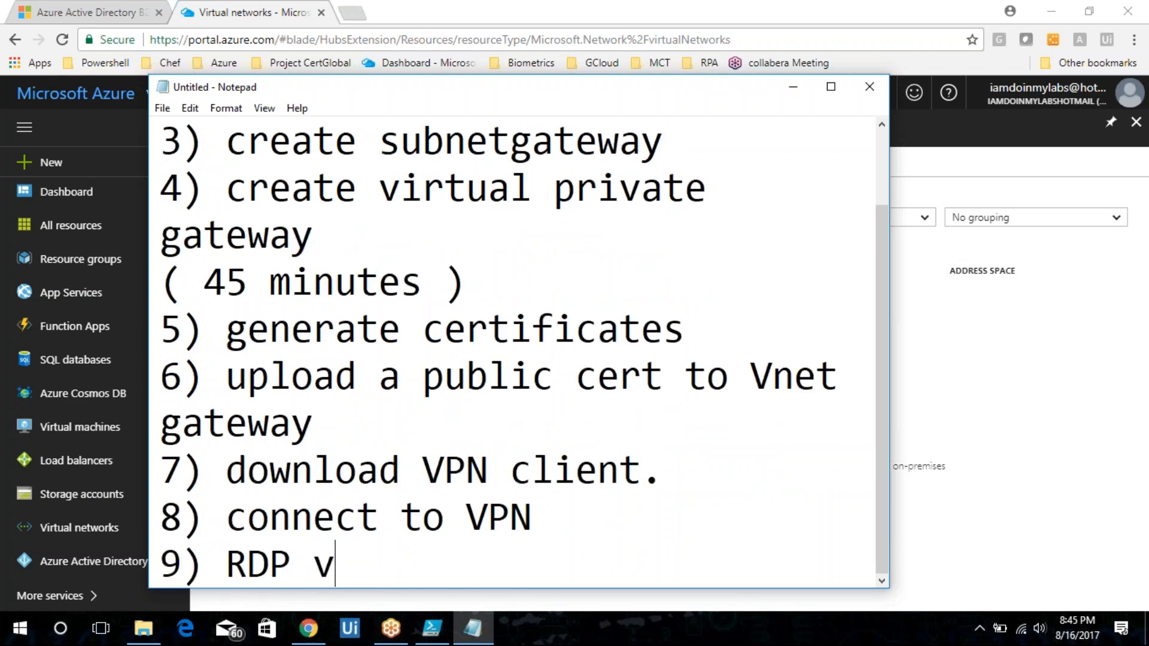
type("ia private IP .")
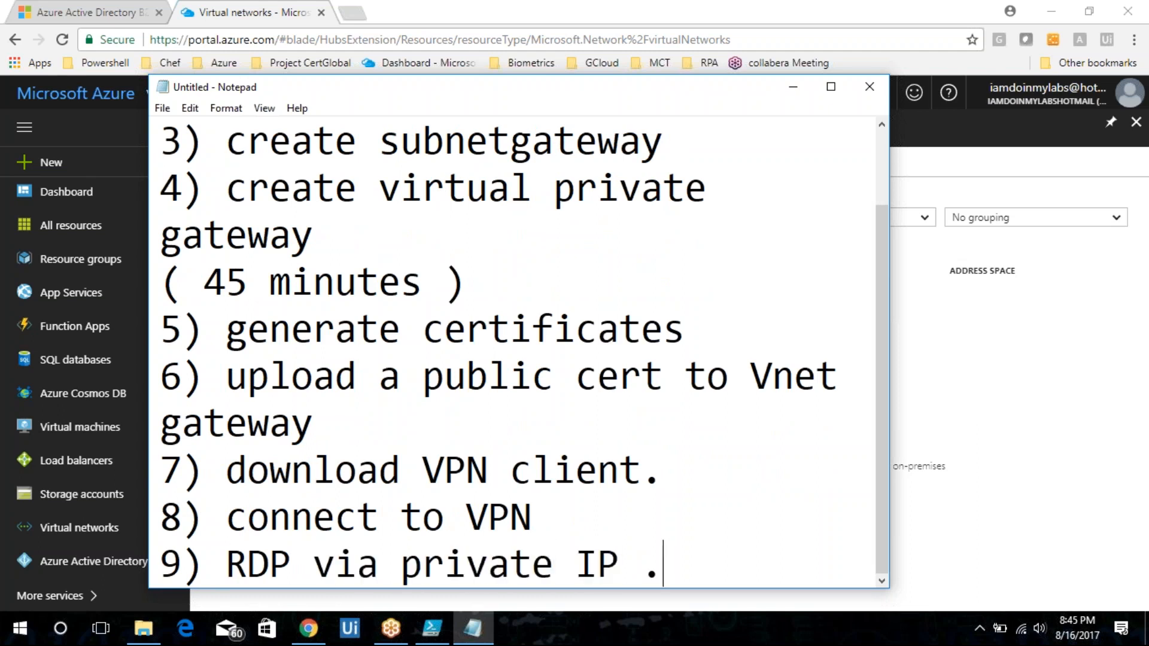
key("Left")
key("Left")
key("Left")
key("Left")
key("Left")
key("BackSpace")
key("BackSpace")
key("BackSpace")
key("BackSpace")
key("BackSpace")
key("BackSpace")
type("ublic")
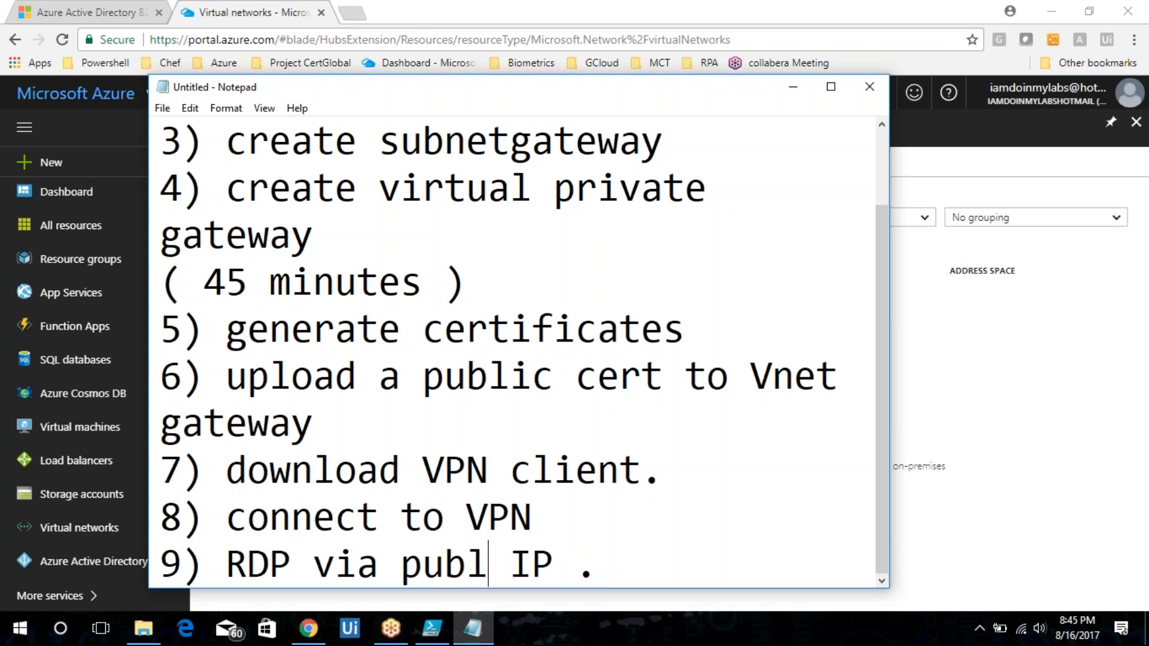
key("BackSpace")
key("BackSpace")
key("BackSpace")
key("BackSpace")
key("BackSpace")
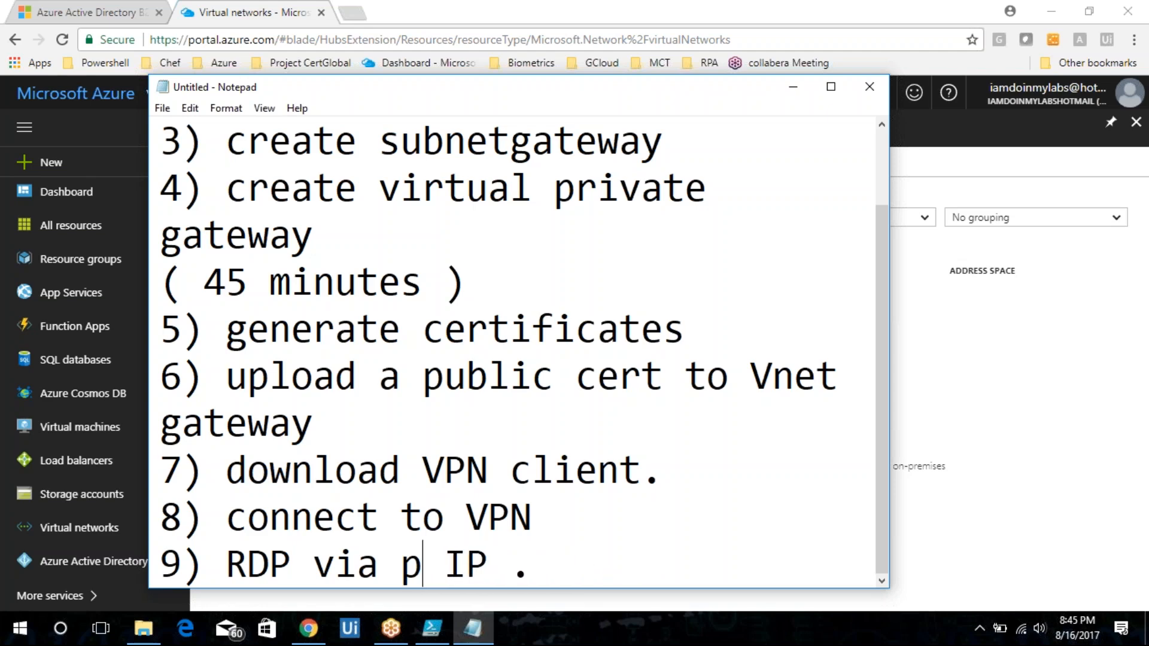
type("ervice")
key("BackSpace")
key("BackSpace")
key("BackSpace")
key("BackSpace")
key("BackSpace")
key("BackSpace")
type("rivate")
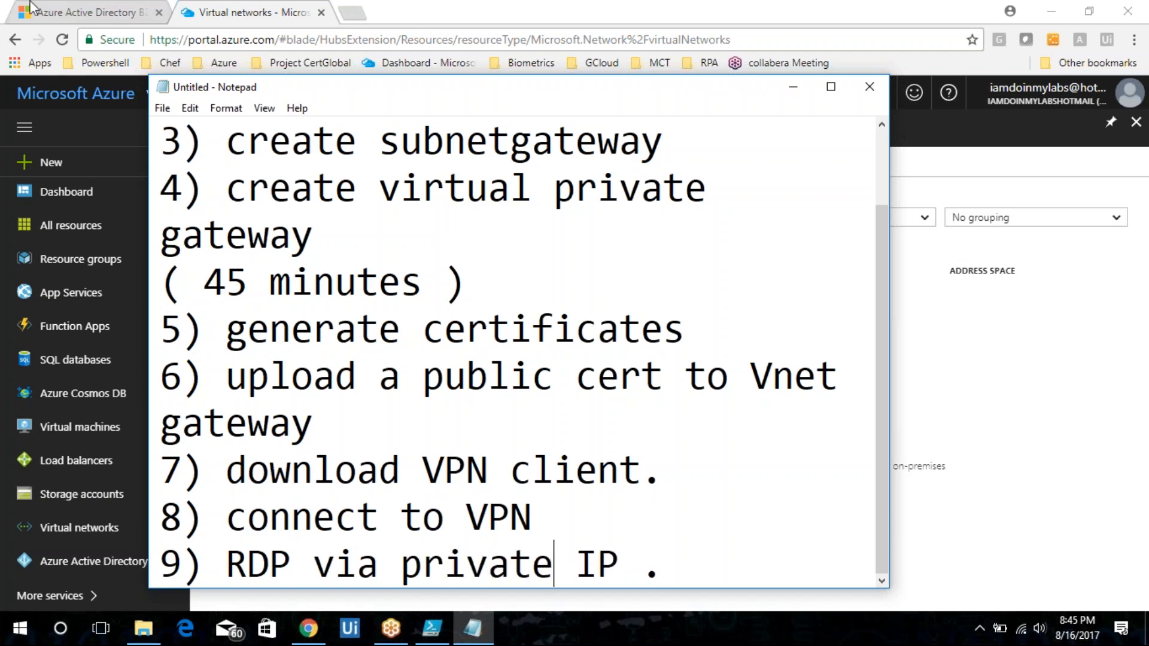
Open Gmail in a new browser tab.
left_click(453, 6)
key("ctrl+t")
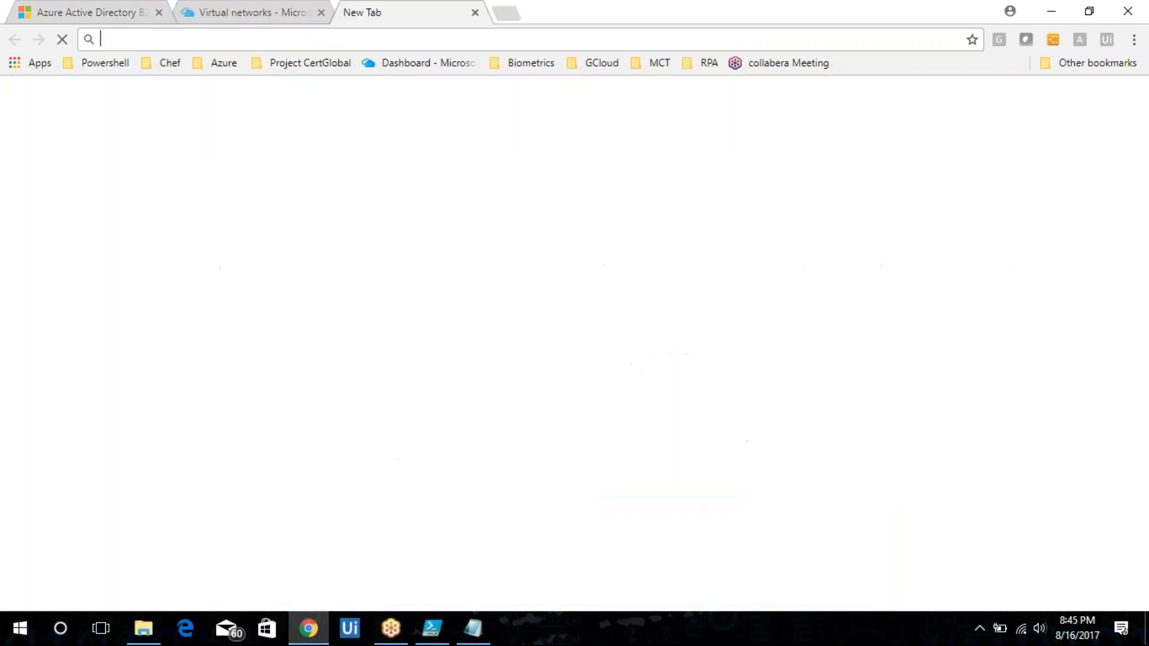
type("www.gmail.com")
key("Return")
Sign in to Gmail by entering the account password.
left_click(245, 6)
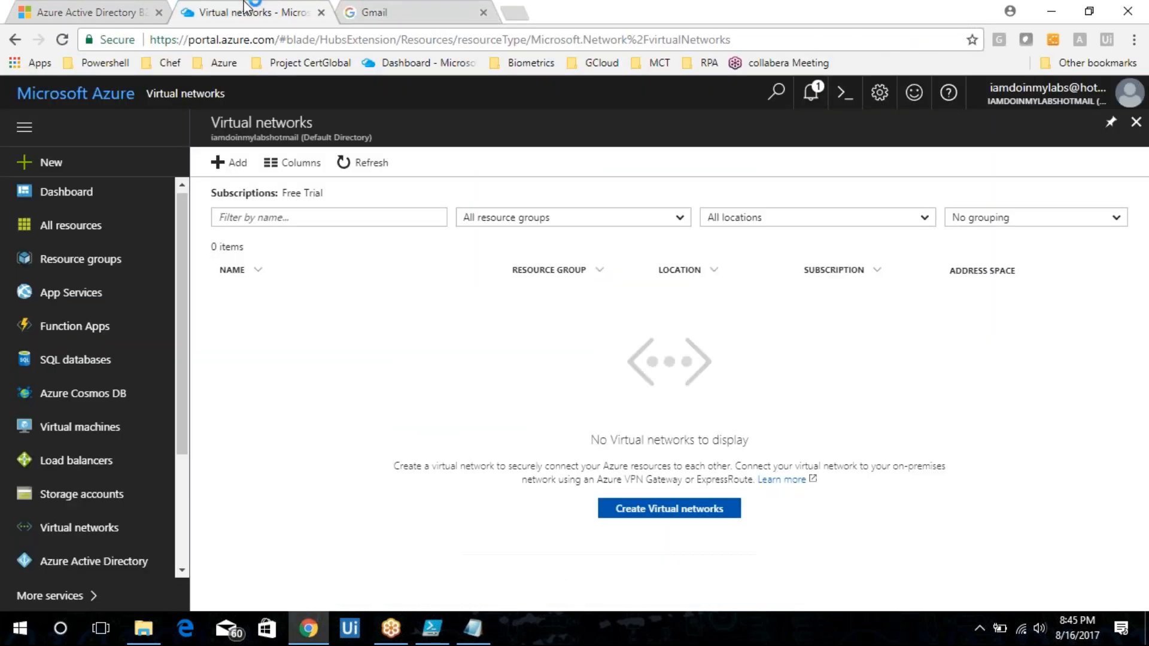
left_click(410, 9)
left_click(515, 250)
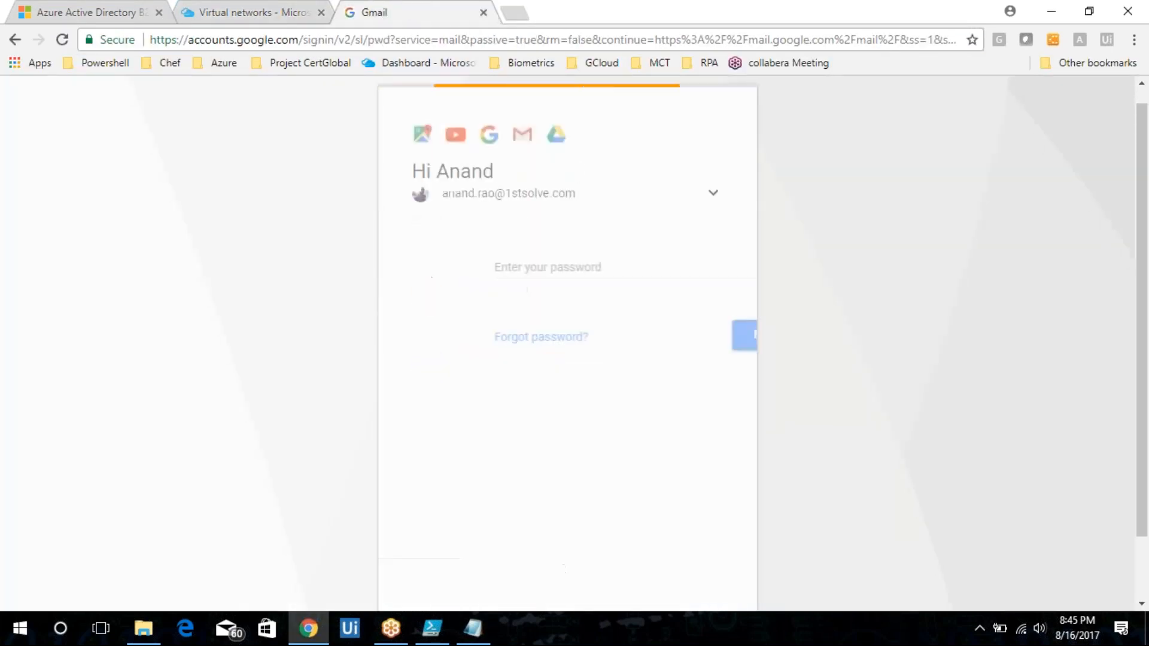
type("*********")
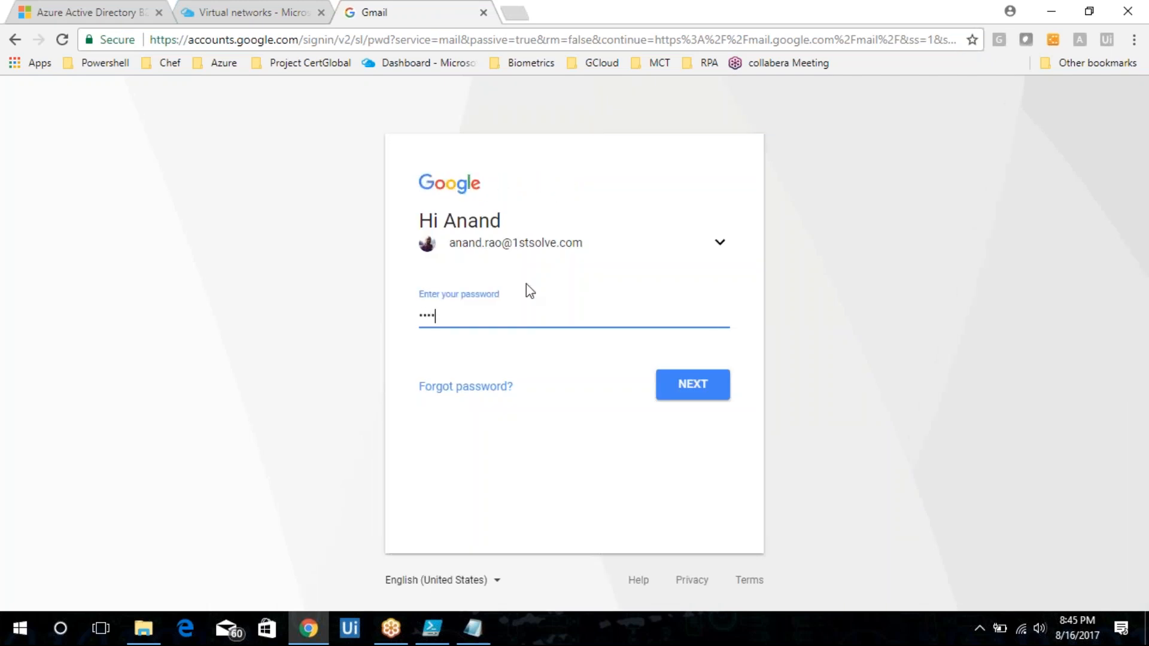
key("Return")
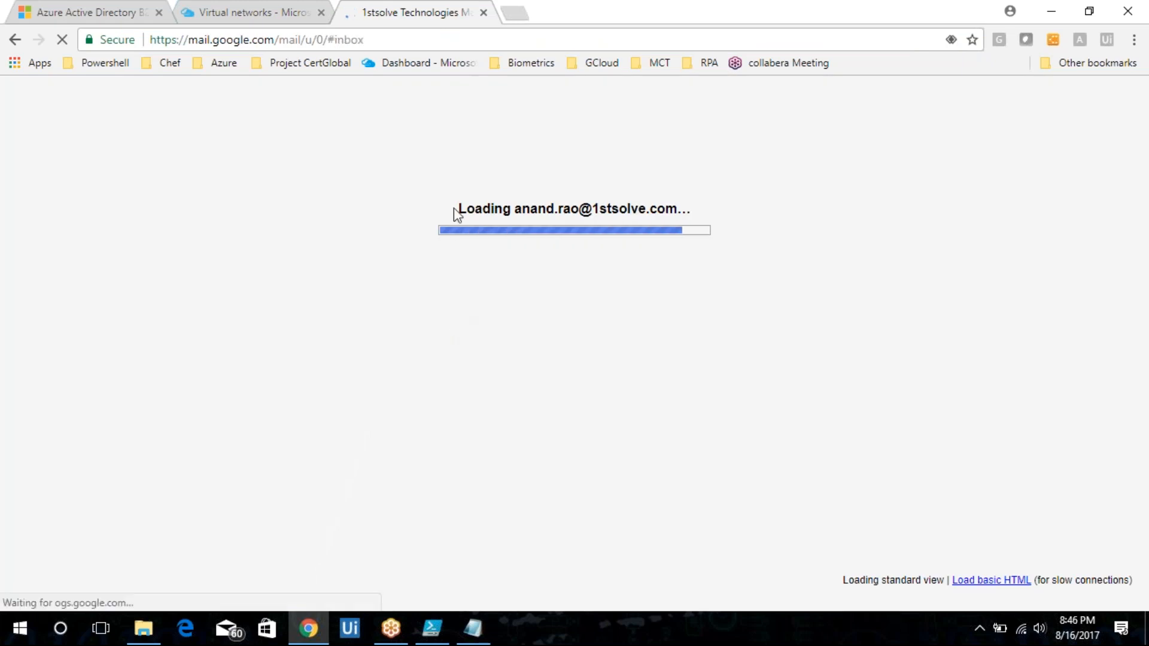
Search the mailbox for "vpn".
left_click(265, 100)
type("vpn")
key("Return")
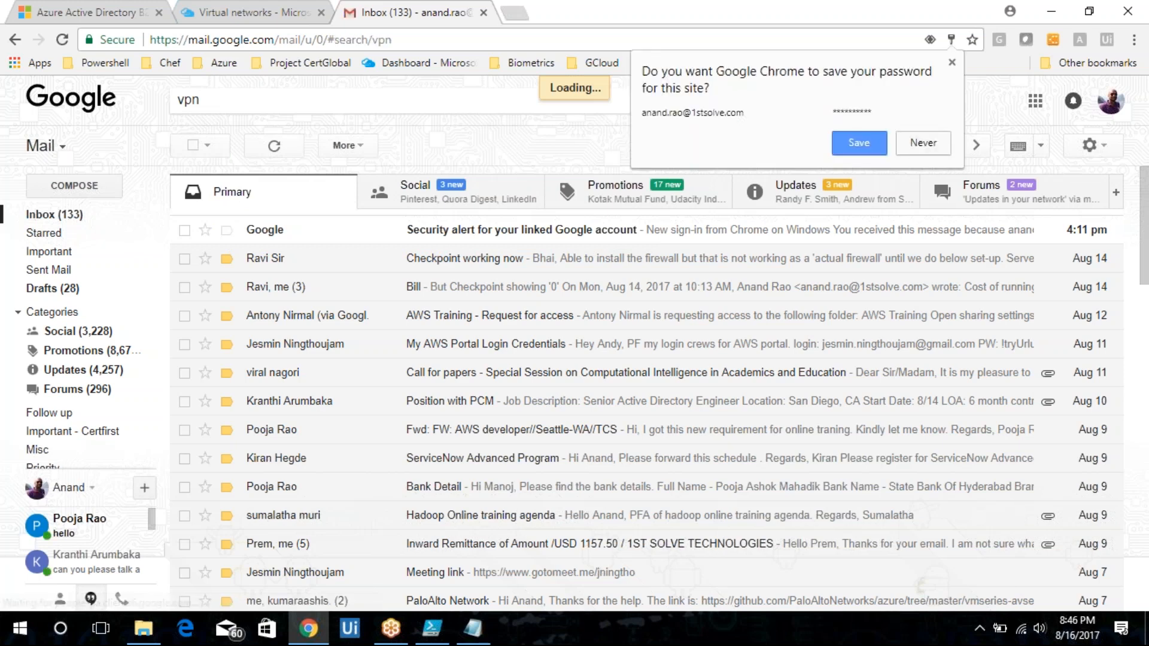
Open the "Point to site VPN" email and copy its step-by-step body text.
left_click(507, 265)
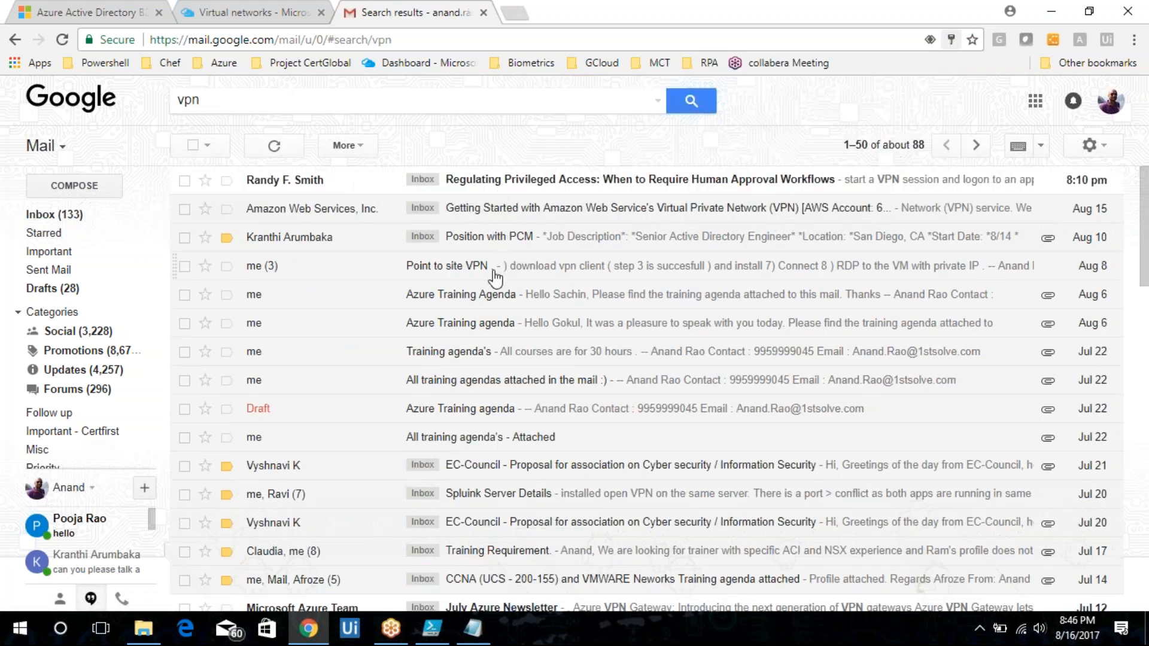
mouse_move(223, 261)
left_mouse_down()
mouse_move(395, 575)
mouse_move(599, 562)
mouse_move(479, 526)
mouse_move(327, 375)
mouse_move(234, 147)
mouse_move(230, 277)
mouse_move(222, 258)
left_mouse_up()
left_click(432, 473)
key("ctrl+c")
Open a new Notepad window and paste the copied VPN steps into it.
key("super+r")
type("notepad")
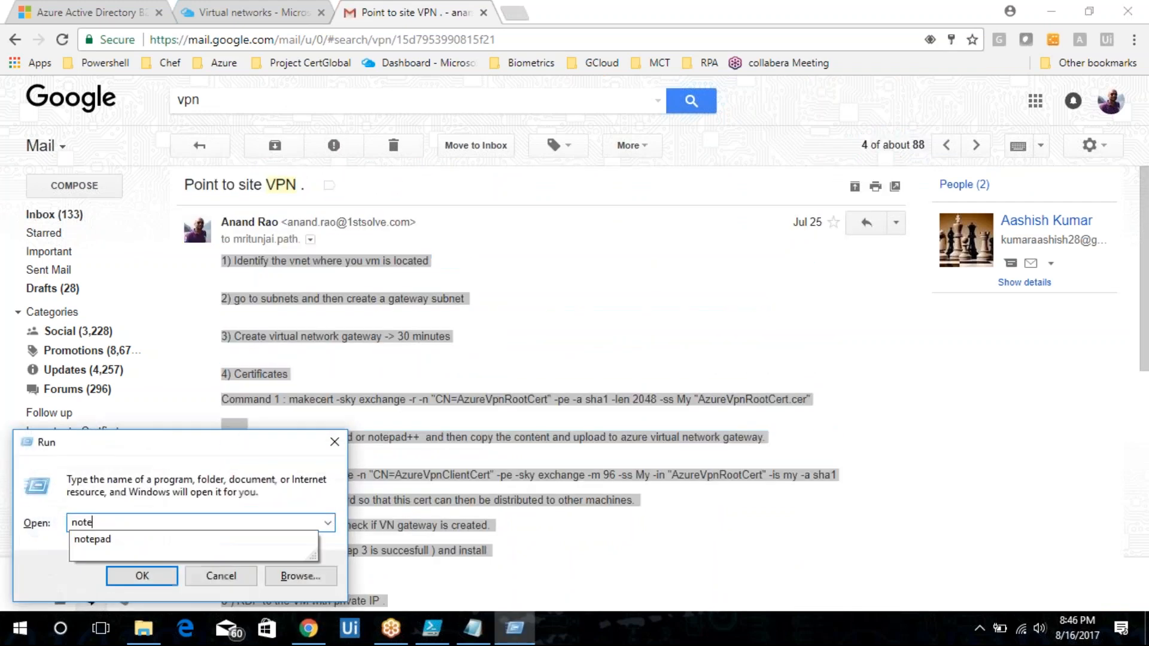
key("Return")
key("ctrl+v")
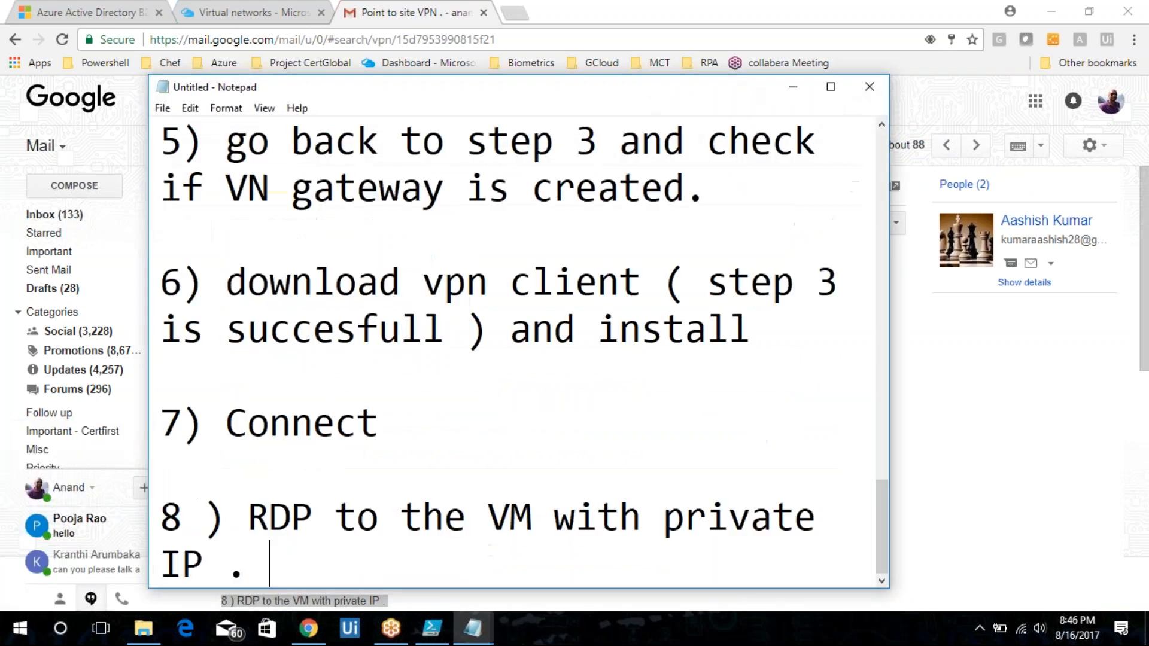
Maximize the new notes and remove the blank lines between steps 1, 2 and 3.
left_click(830, 86)
scroll(487, 203, "up", 10)
left_click(487, 202)
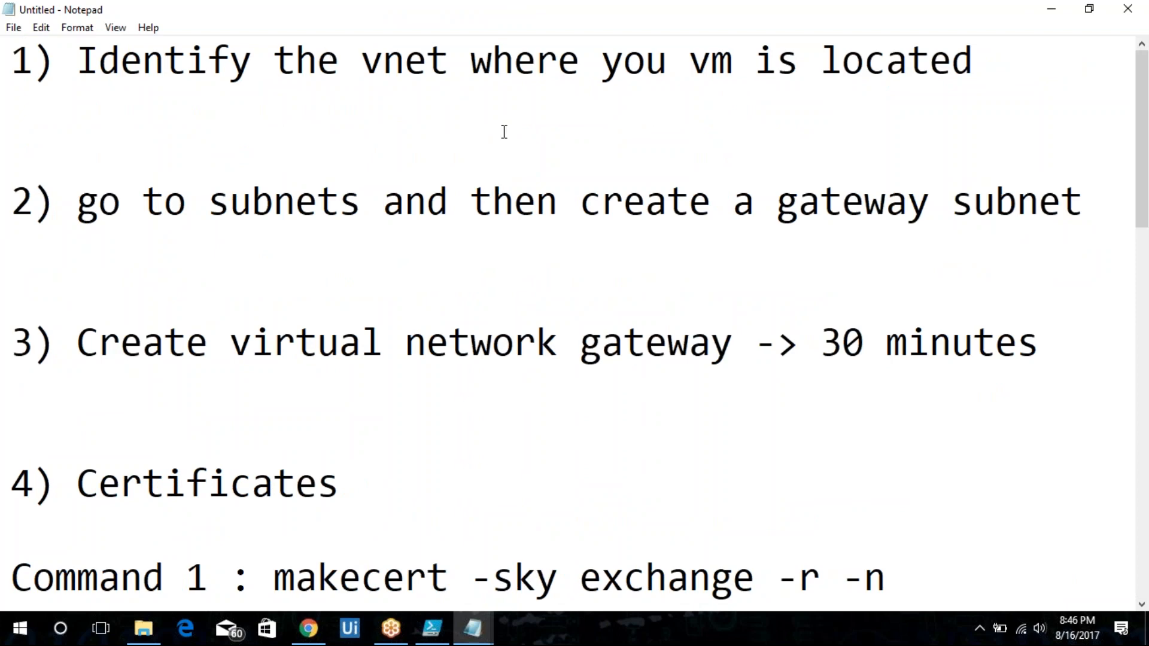
left_click(1026, 97)
left_click(1018, 70)
key("Delete")
key("Delete")
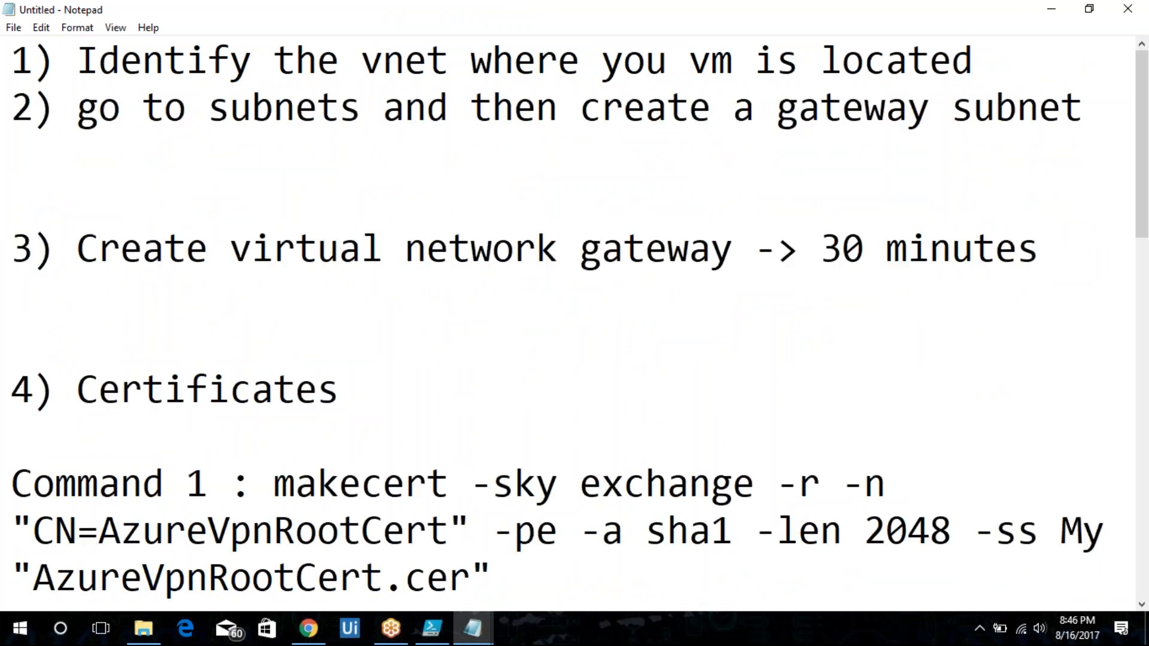
left_click(1102, 112)
key("Delete")
key("Delete")
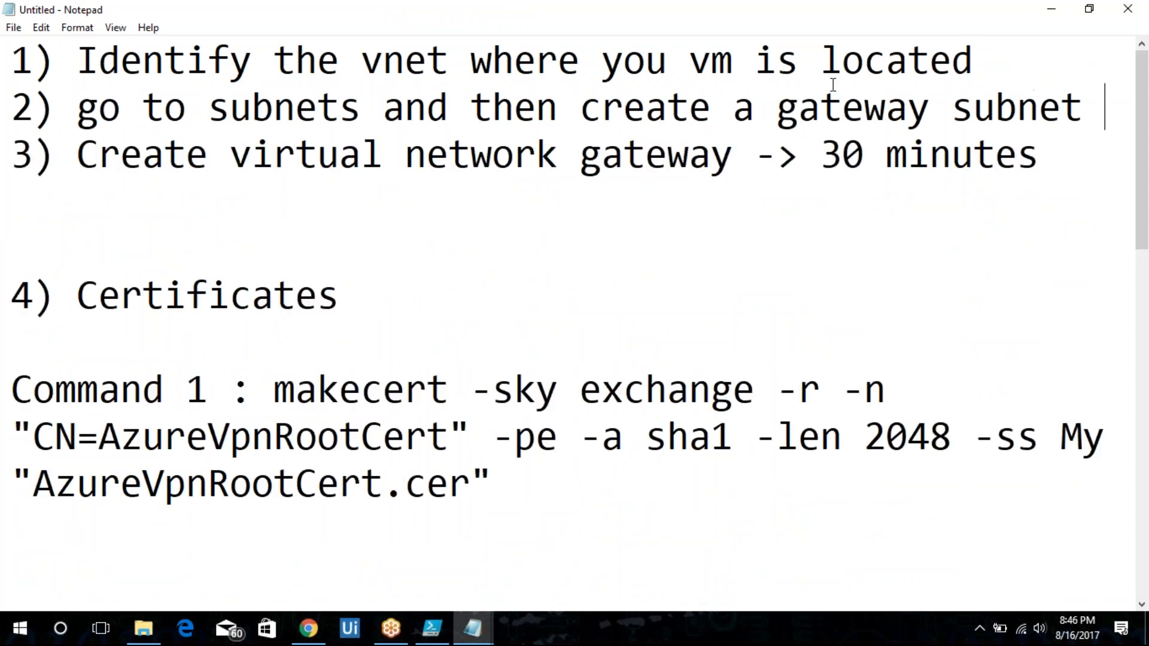
Change the gateway creation time in step 3 from the old value to 45 minutes.
left_click_drag(865, 155, 819, 157)
type("45")
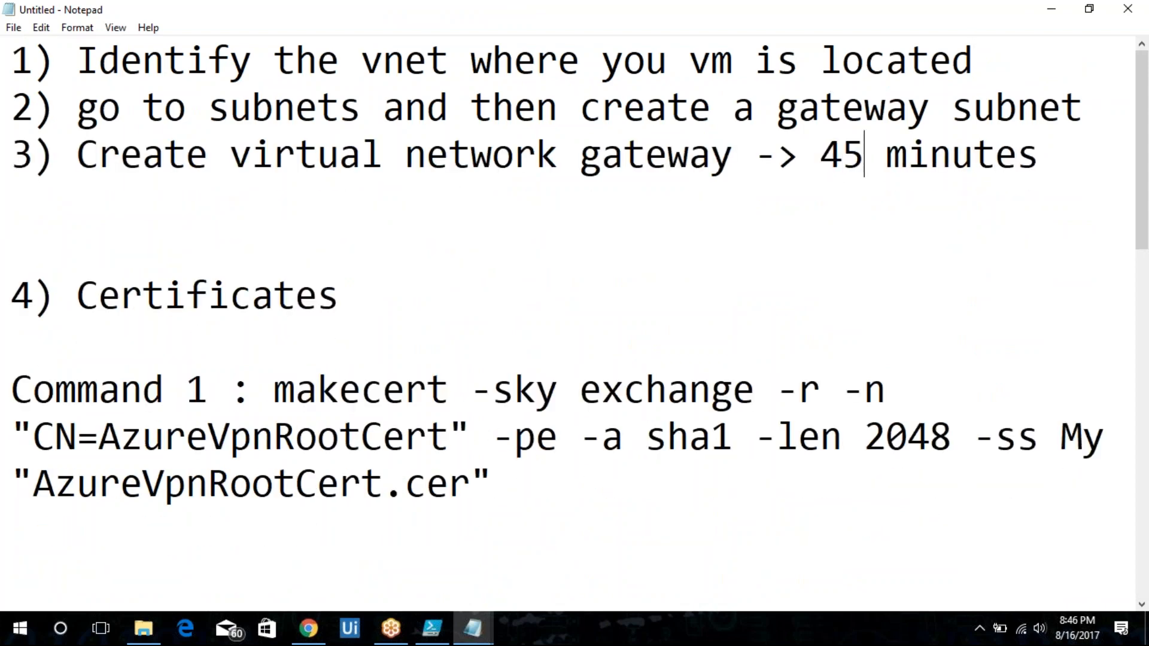
Remove the blank lines so "4) Certificates" sits directly under step 3.
left_click(602, 196)
key("Delete")
key("Delete")
key("Down")
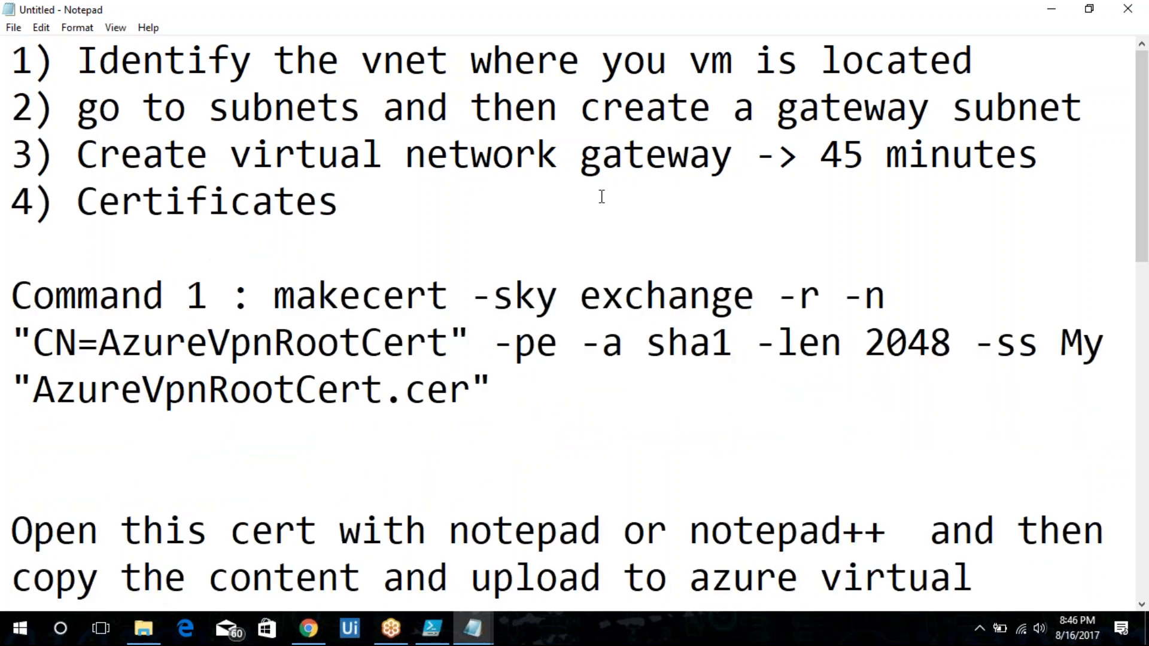
Expand "cert" to "certificate" in the instruction about opening the certificate with notepad.
key("shift+Down")
key("shift+Down")
key("shift+Down")
key("Down")
key("Down")
key("shift+Down")
key("Up")
key("Up")
key("Up")
key("Up")
key("Down")
key("Down")
key("Down")
key("Down")
key("Down")
key("Down")
key("Down")
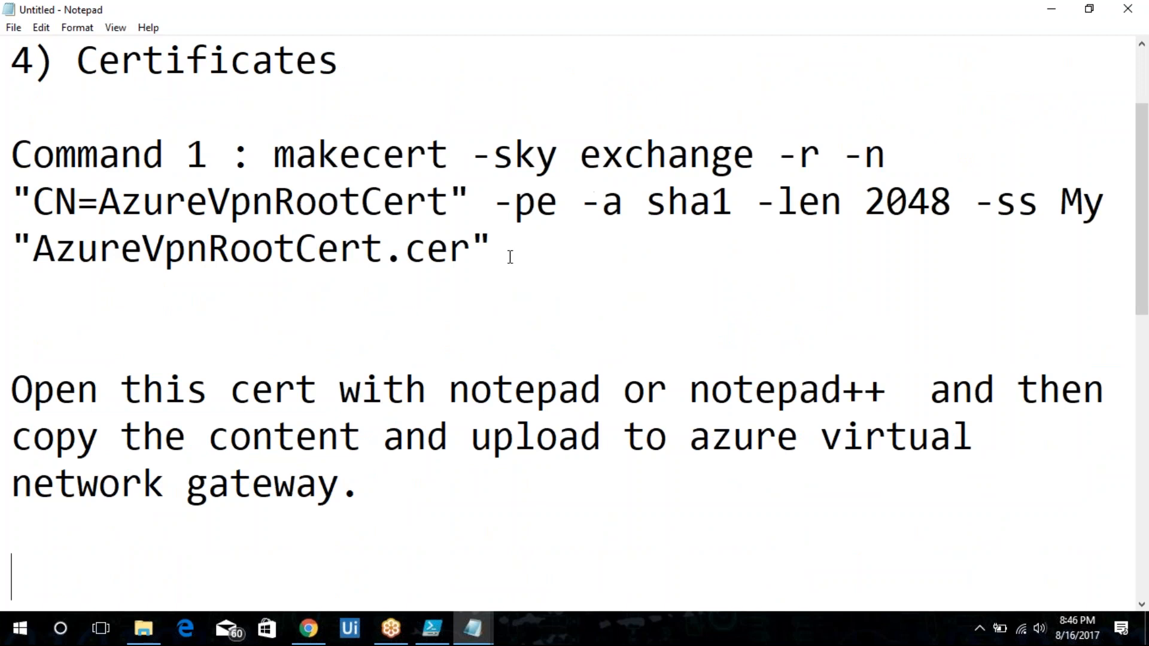
left_click(322, 385)
type("ificate")
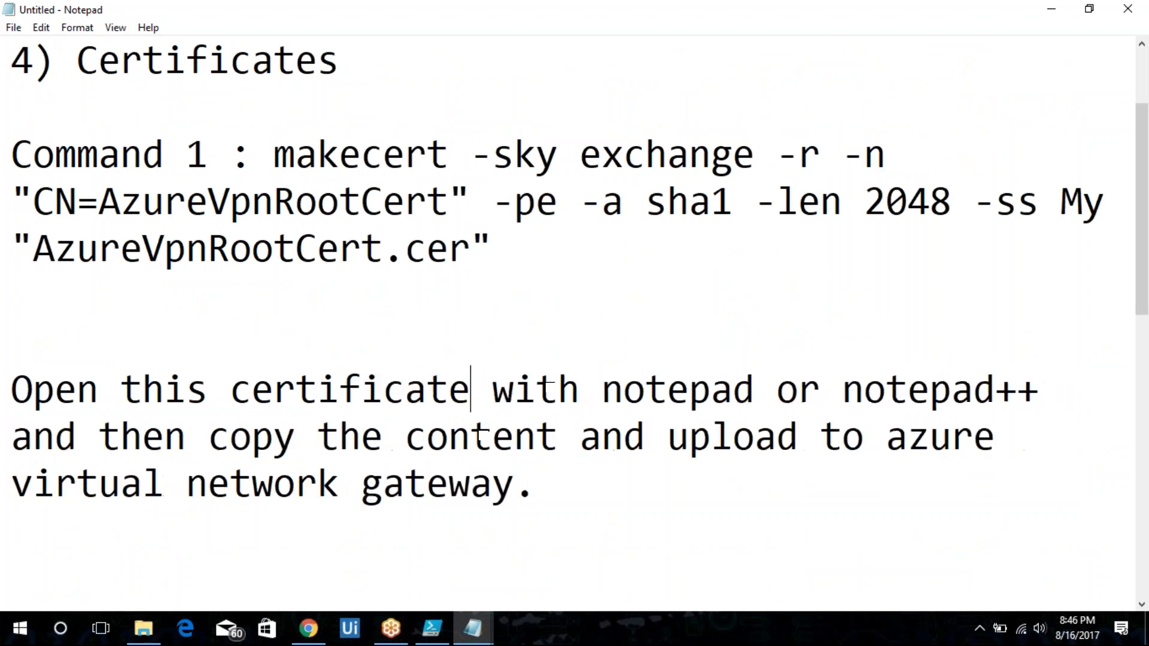
Review the certificate commands and later steps further down the pasted notes.
key("ctrl+End")
left_click(592, 491)
key("ctrl+v")
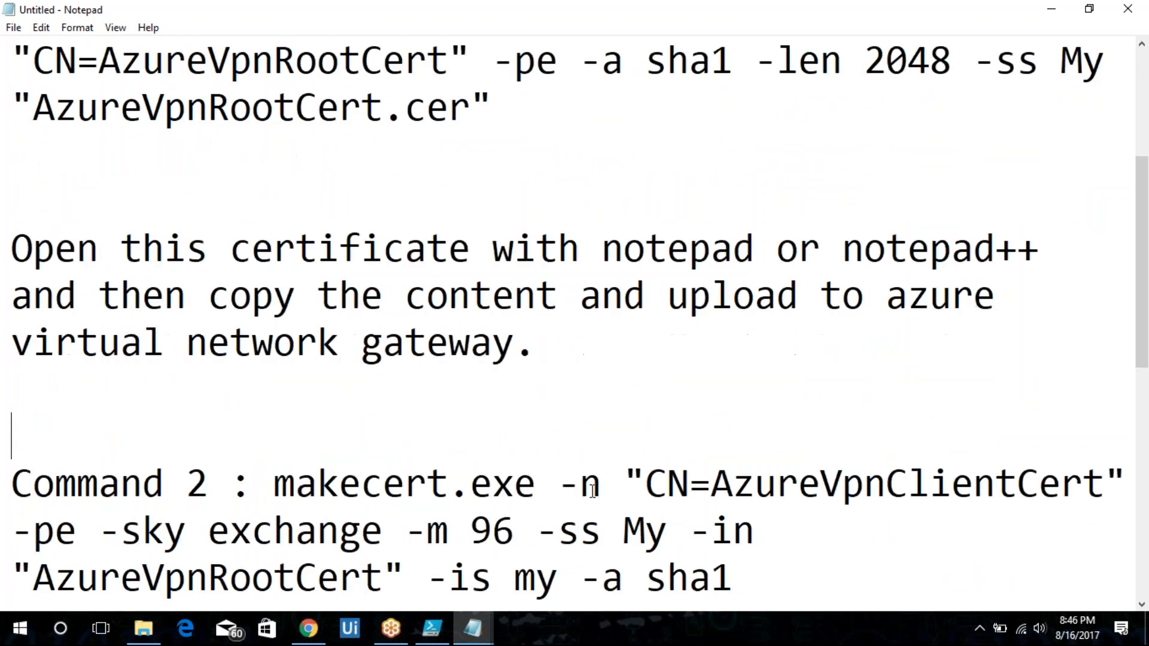
key("Down")
key("Down")
key("Down")
key("Down")
key("Down")
key("Down")
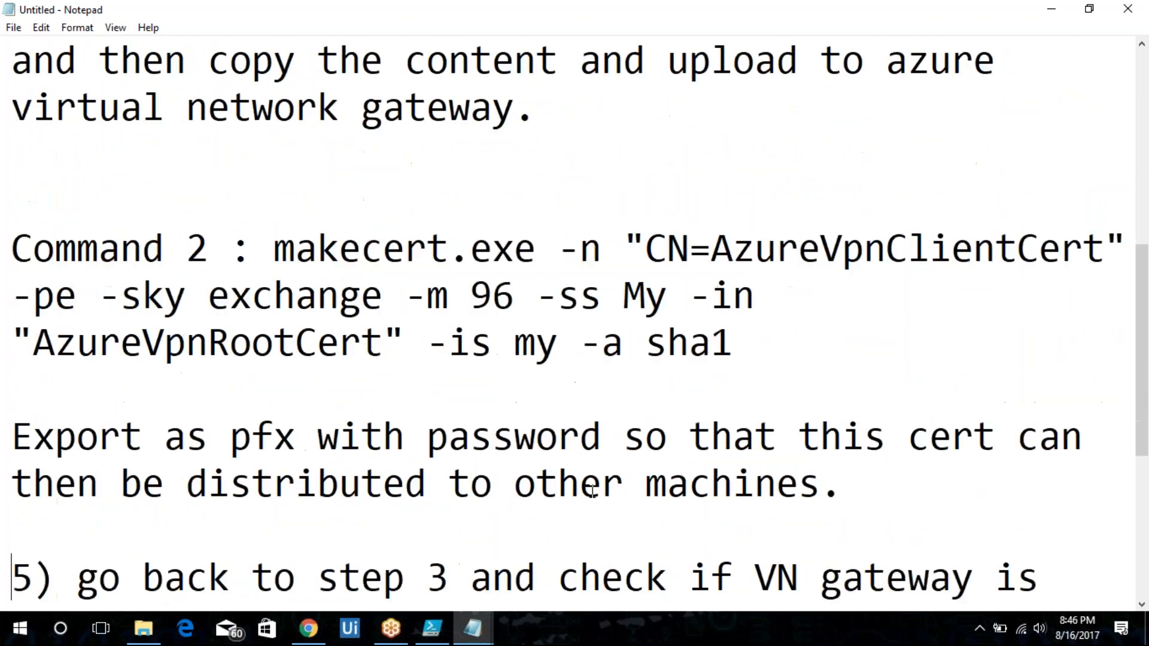
left_click_drag(849, 392, 9, 341)
left_click(405, 343)
left_click(141, 436)
key("Down")
key("Down")
key("Down")
key("Down")
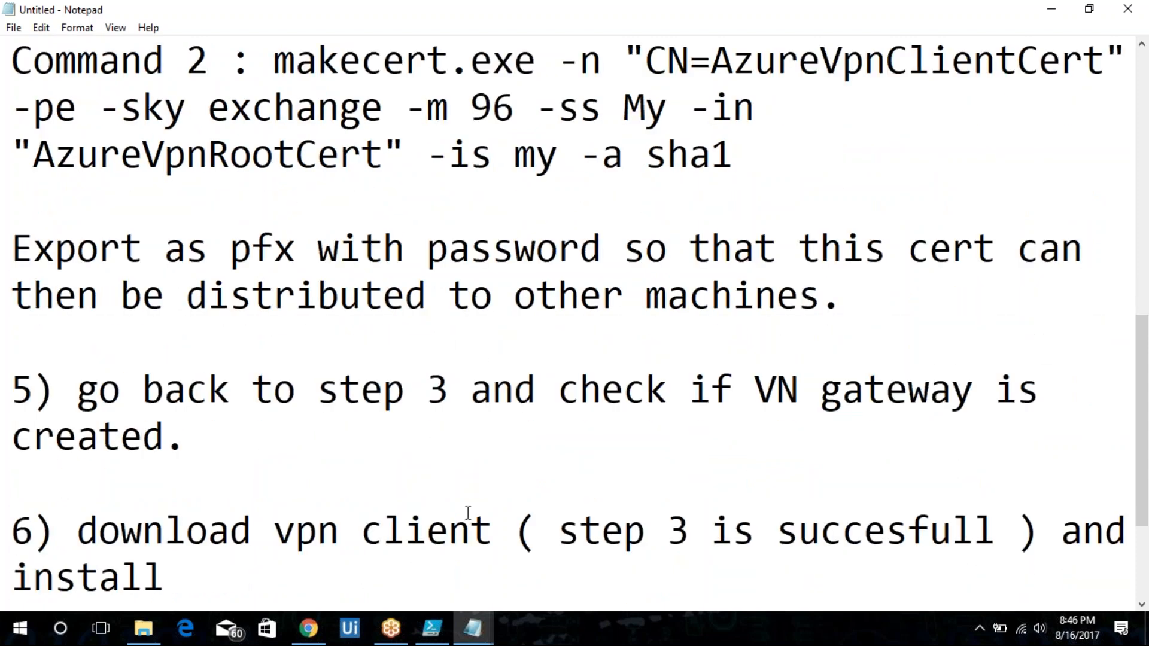
Delete the paragraph about opening the certificate and uploading its content to the azure virtual network gateway.
left_click(218, 479)
key("Up")
key("Up")
key("Up")
key("Up")
key("Up")
key("Up")
key("Up")
key("Up")
key("Up")
key("Up")
key("Up")
key("Up")
key("Up")
key("Up")
key("Up")
key("Up")
key("Up")
key("Up")
key("Down")
key("Down")
key("Down")
key("shift+Down")
key("shift+Down")
key("shift+Down")
key("shift+Down")
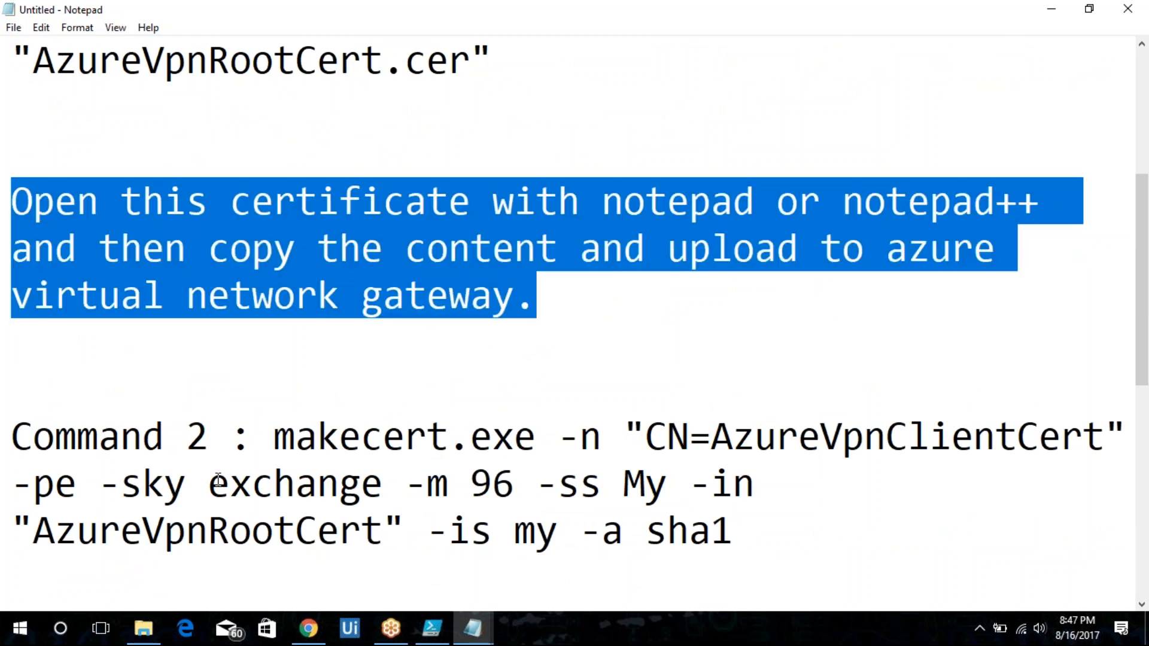
key("Delete")
Restore the missing "C" of "Command 2" and delete the blank line above it.
key("Delete")
key("Delete")
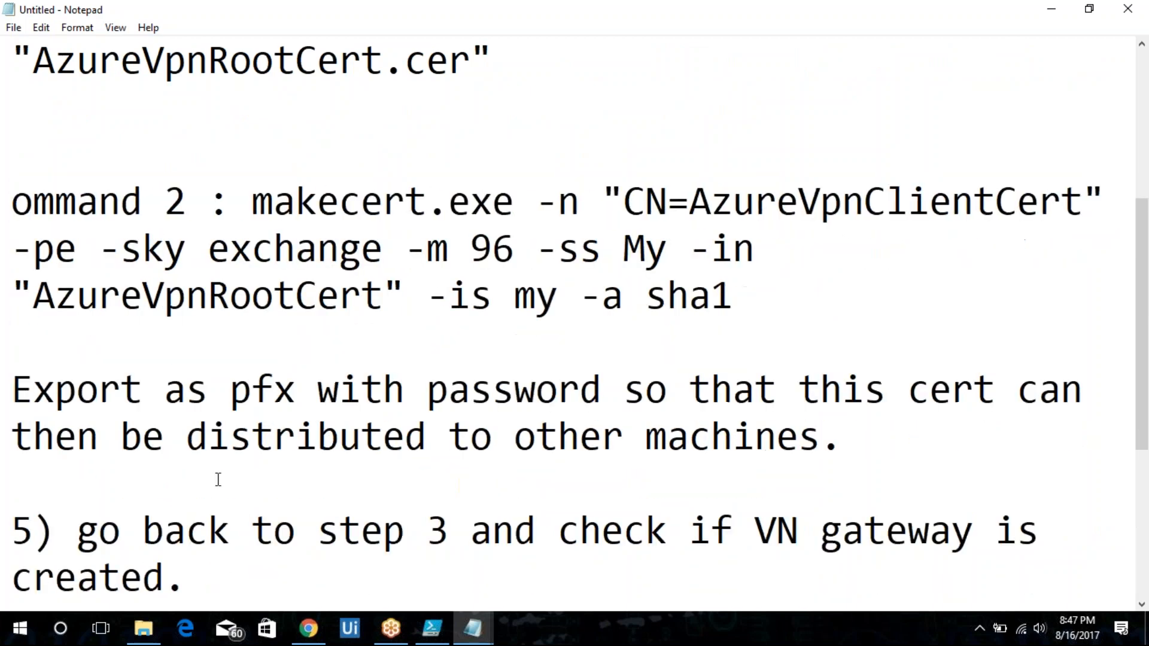
type("C")
key("Up")
key("Up")
key("Delete")
key("Down")
key("Down")
key("Down")
key("Down")
key("Down")
key("Down")
key("Down")
key("Down")
key("Down")
key("Down")
key("Down")
key("Down")
key("Down")
key("Down")
key("Down")
key("Down")
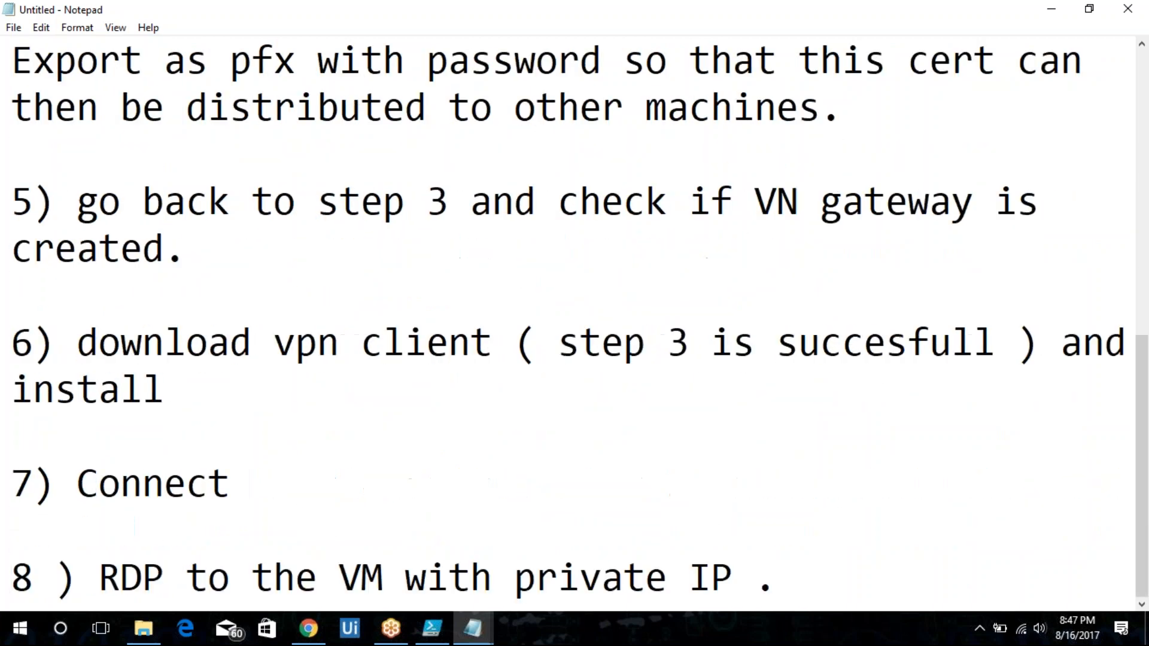
Add an indented line under step 5 reading "If it is created ," followed by the pasted certificate-upload instruction.
left_click(280, 248)
key("Return")
type("If ")
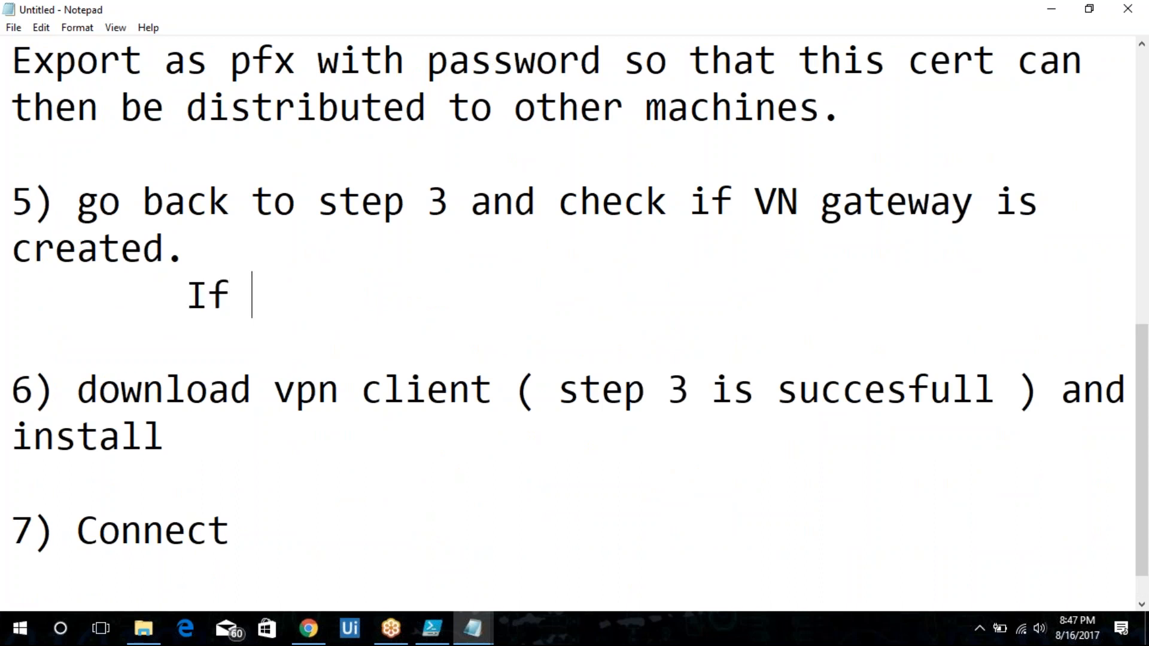
type("it is create")
key("BackSpace")
key("BackSpace")
key("BackSpace")
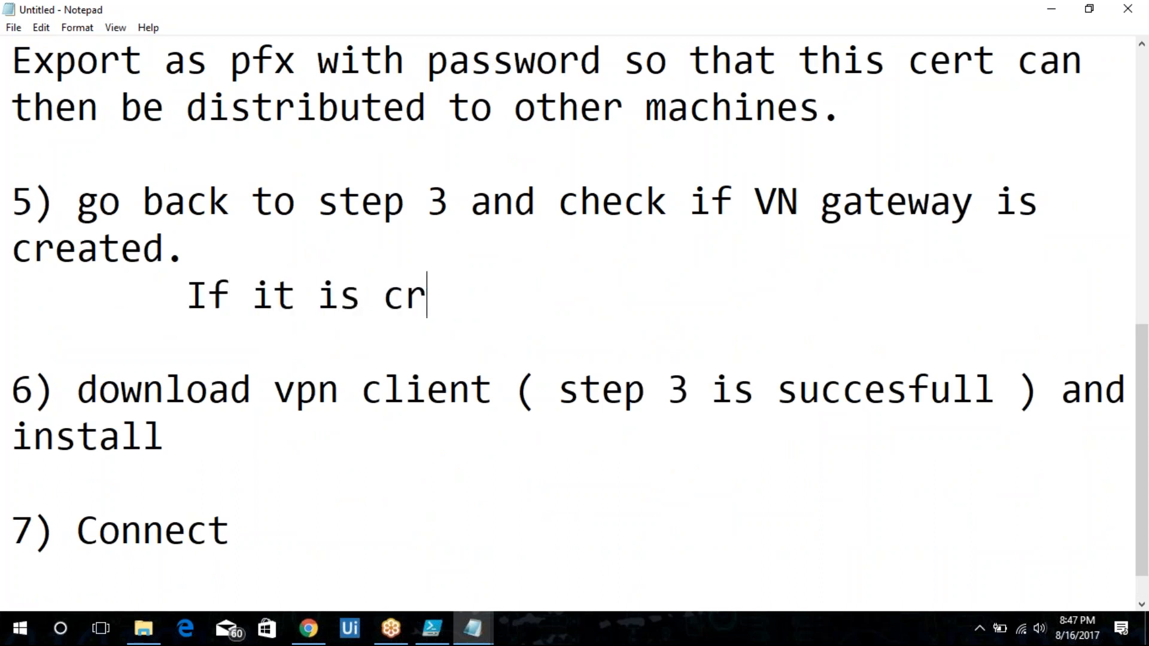
type("eated ,")
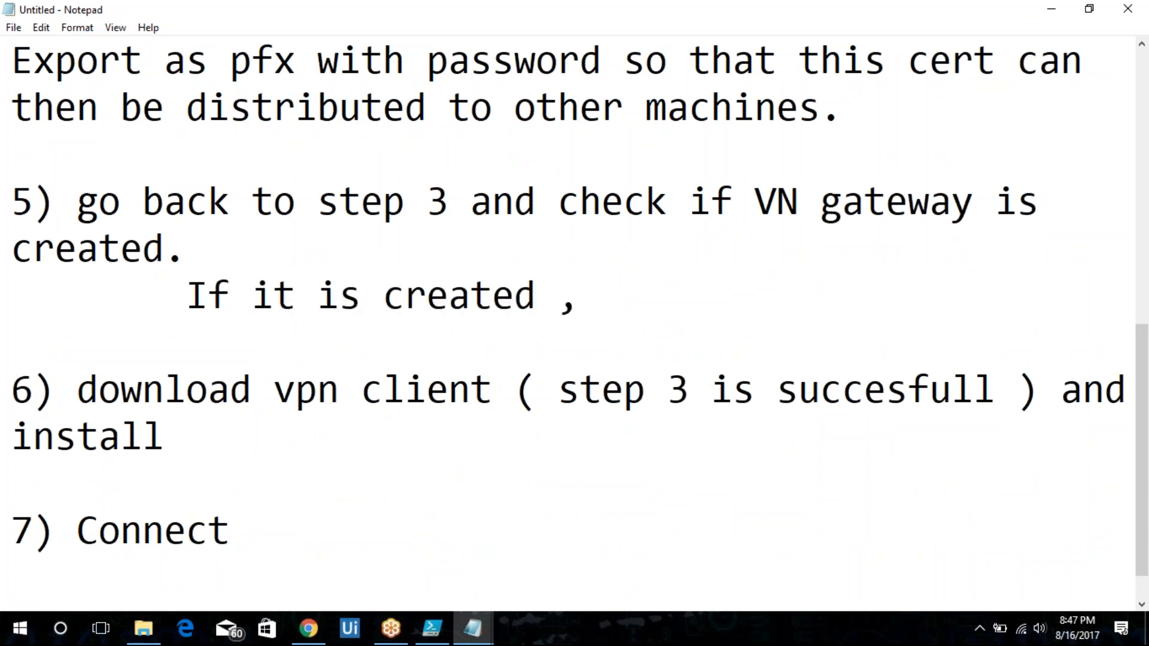
key("ctrl+v")
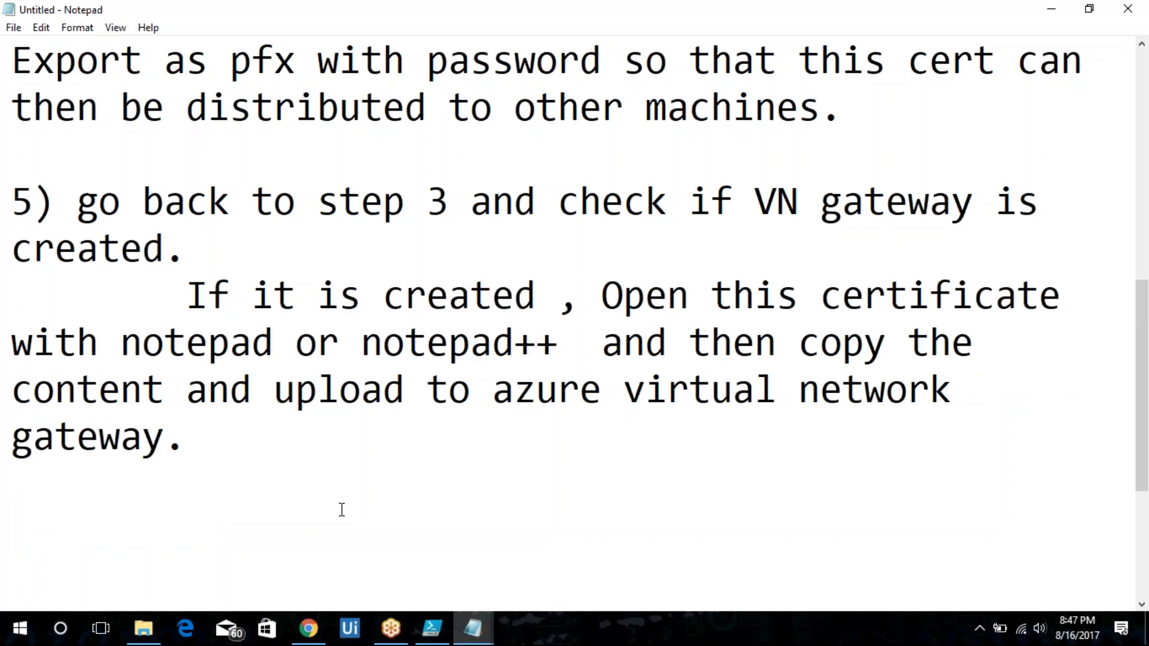
Tidy the spacing between the pasted paragraph and step 6.
left_click(328, 408)
left_click(327, 423)
key("ctrl+v")
key("Delete")
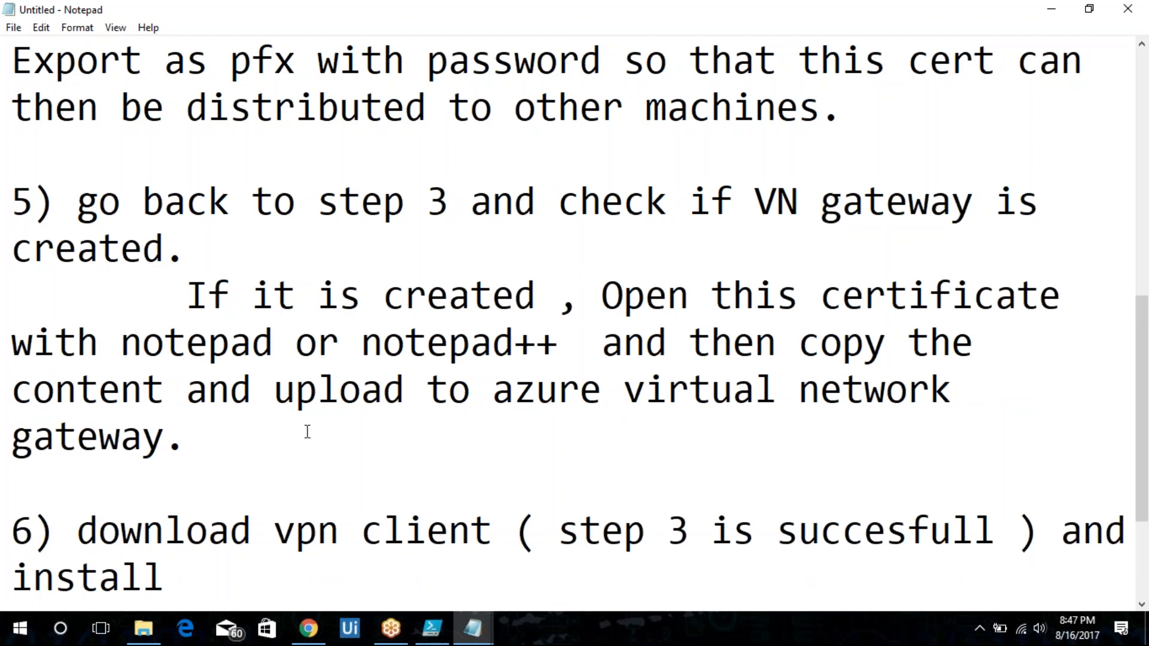
key("Down")
key("Down")
key("Down")
key("Down")
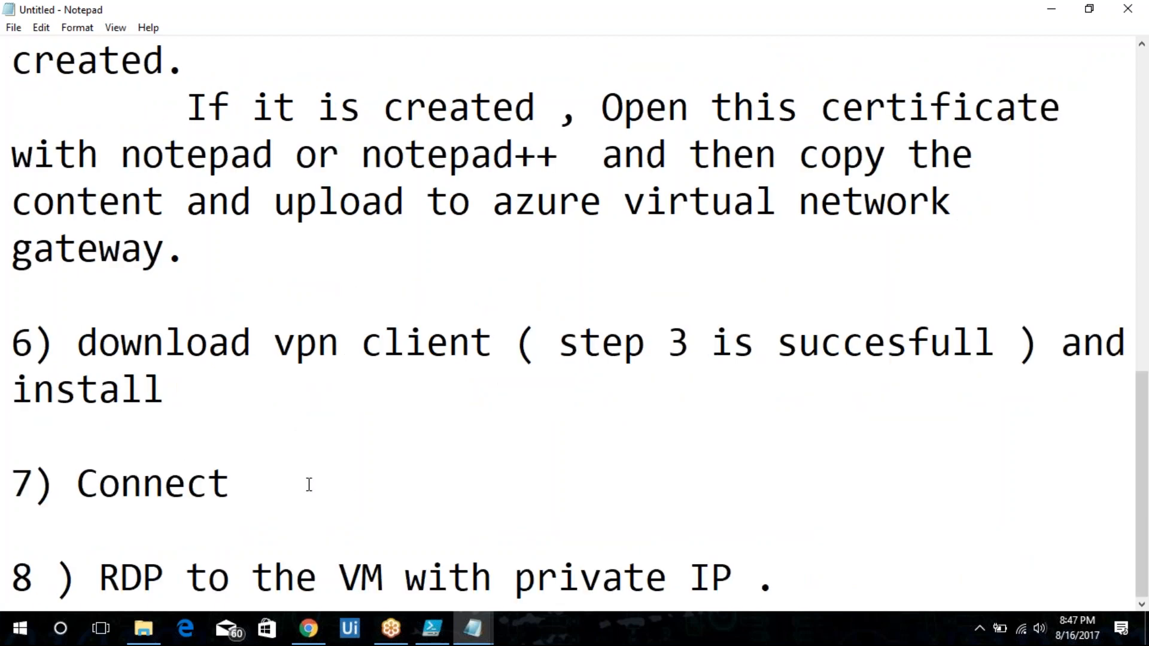
Review the finished outline from top to bottom.
key("ctrl+a")
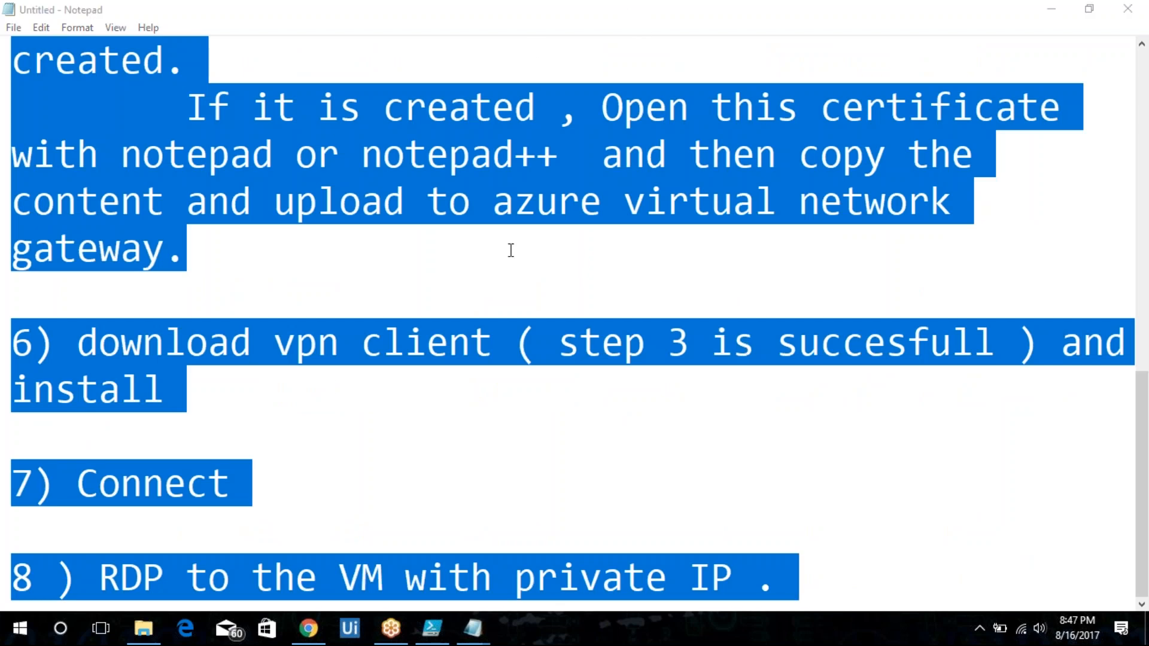
left_click(512, 250)
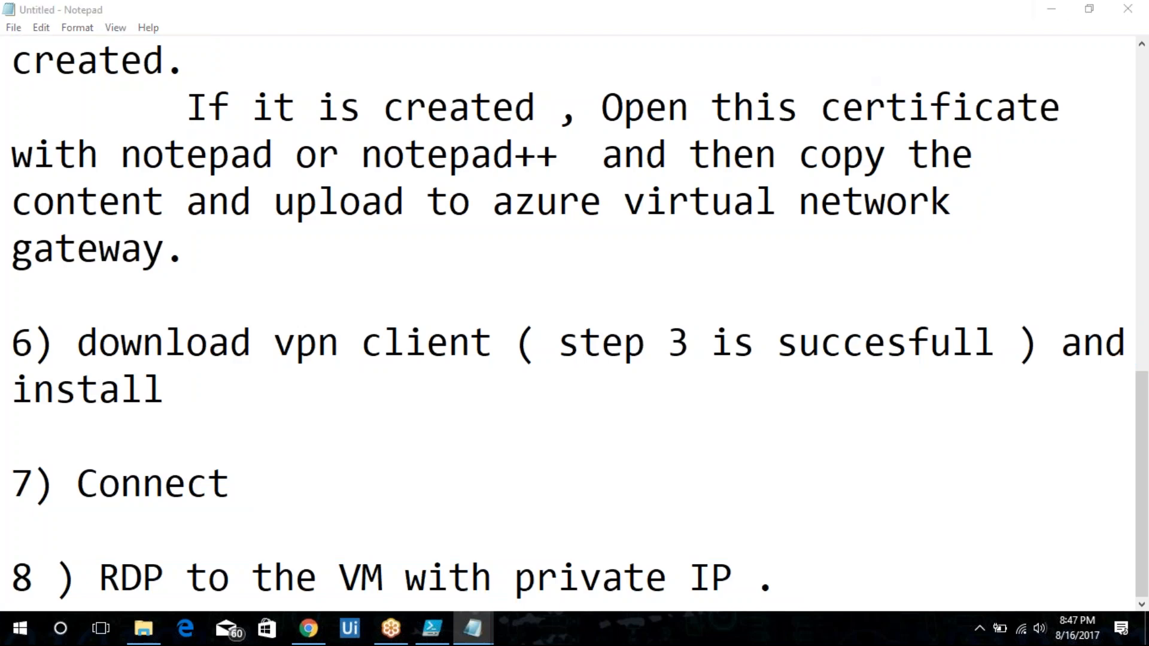
left_click(733, 200)
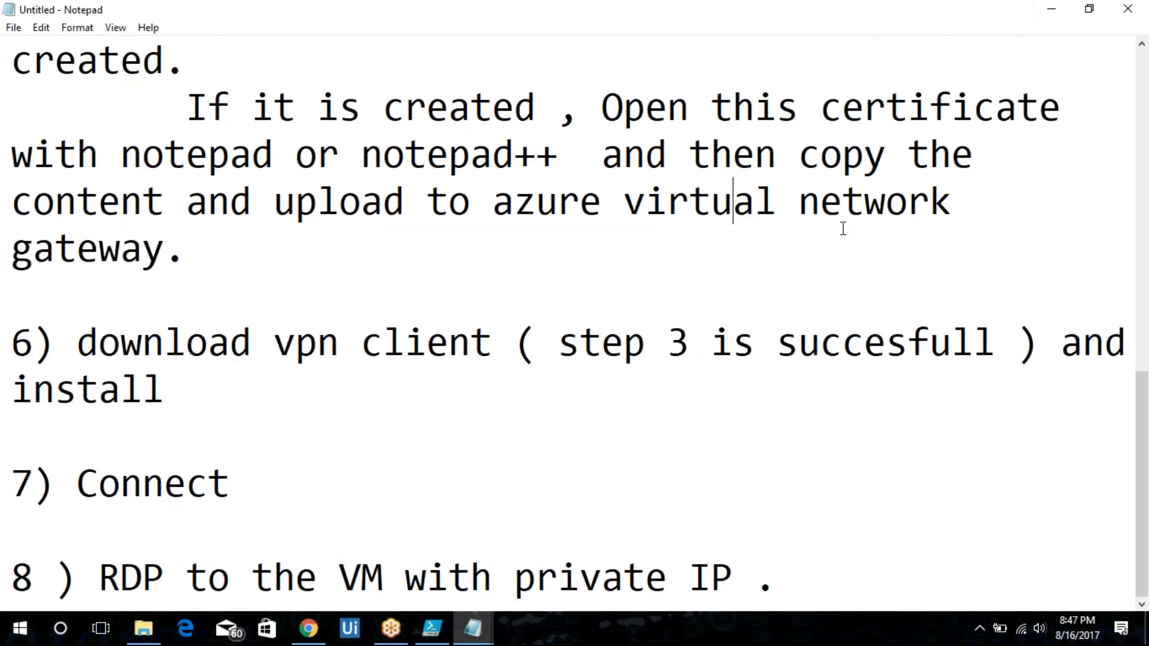
key("Page_Up")
key("Page_Up")
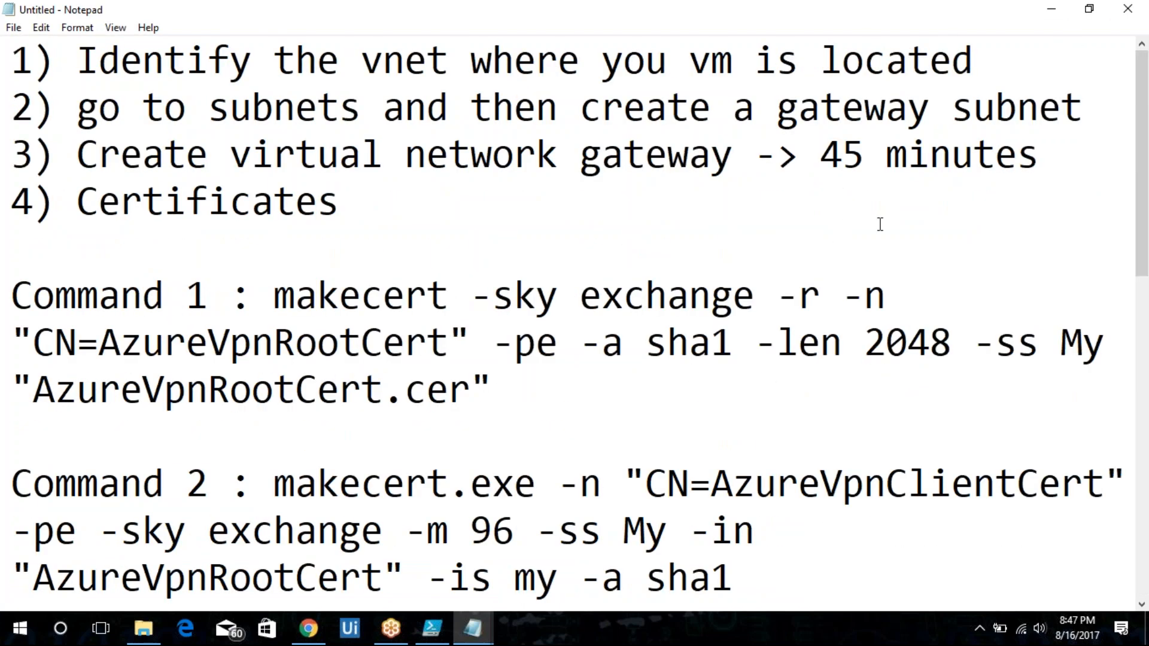
Close Notepad without saving the notes.
left_click(1128, 8)
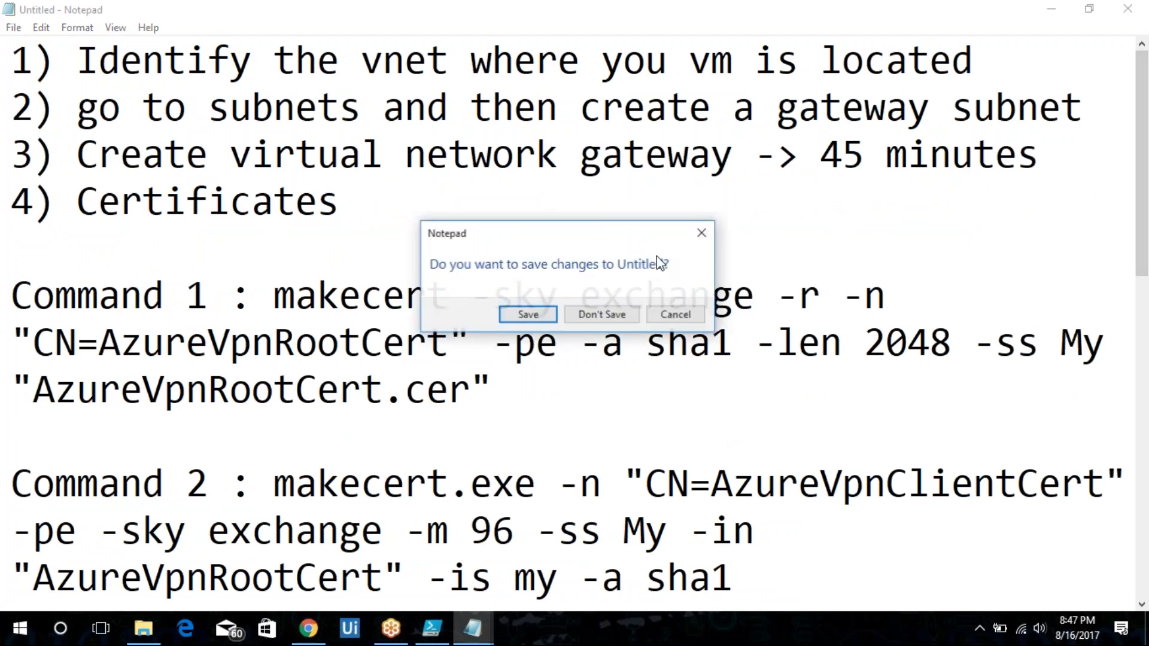
left_click(599, 315)
left_click(534, 302)
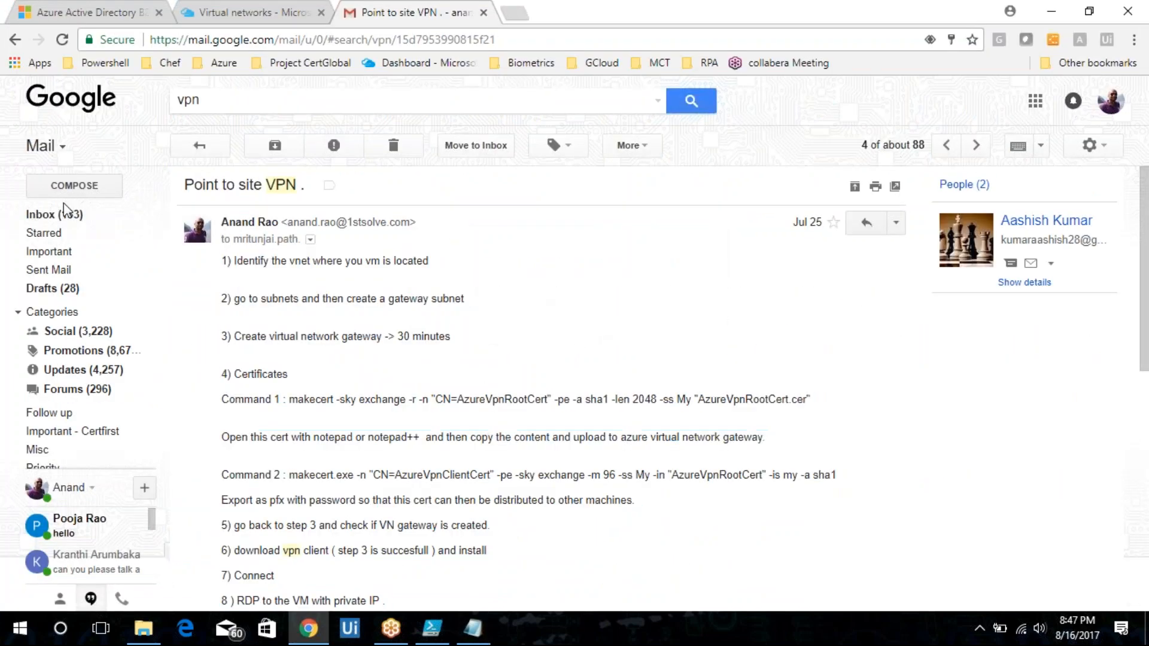
left_click(53, 214)
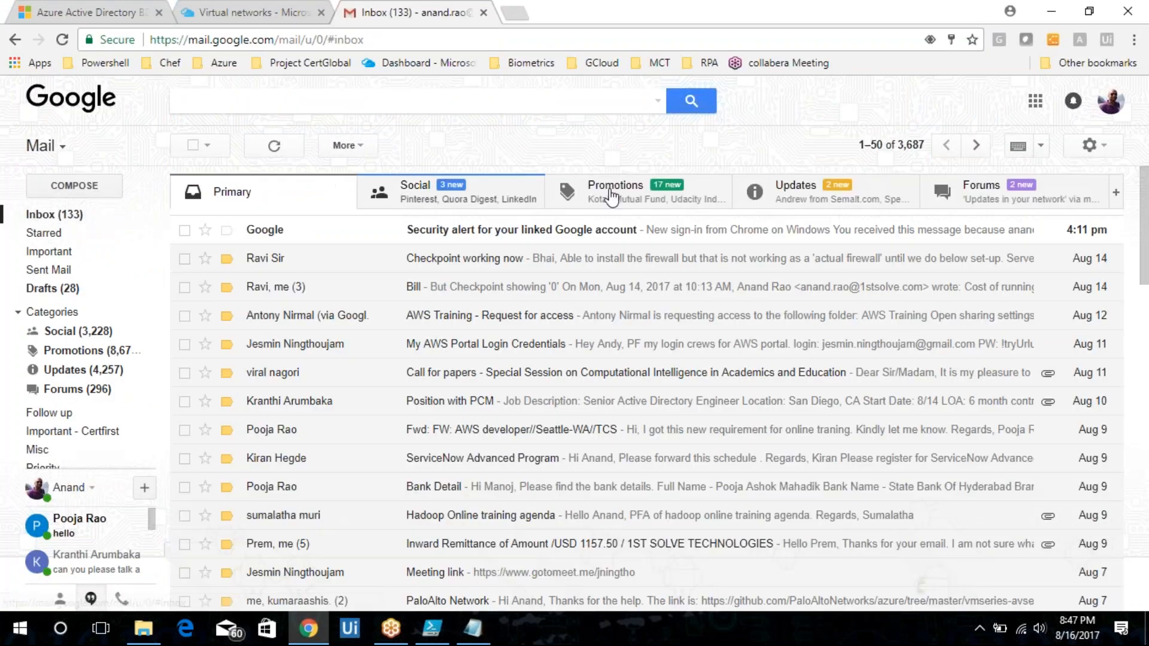
left_click(426, 193)
key("ctrl+shift+Tab")
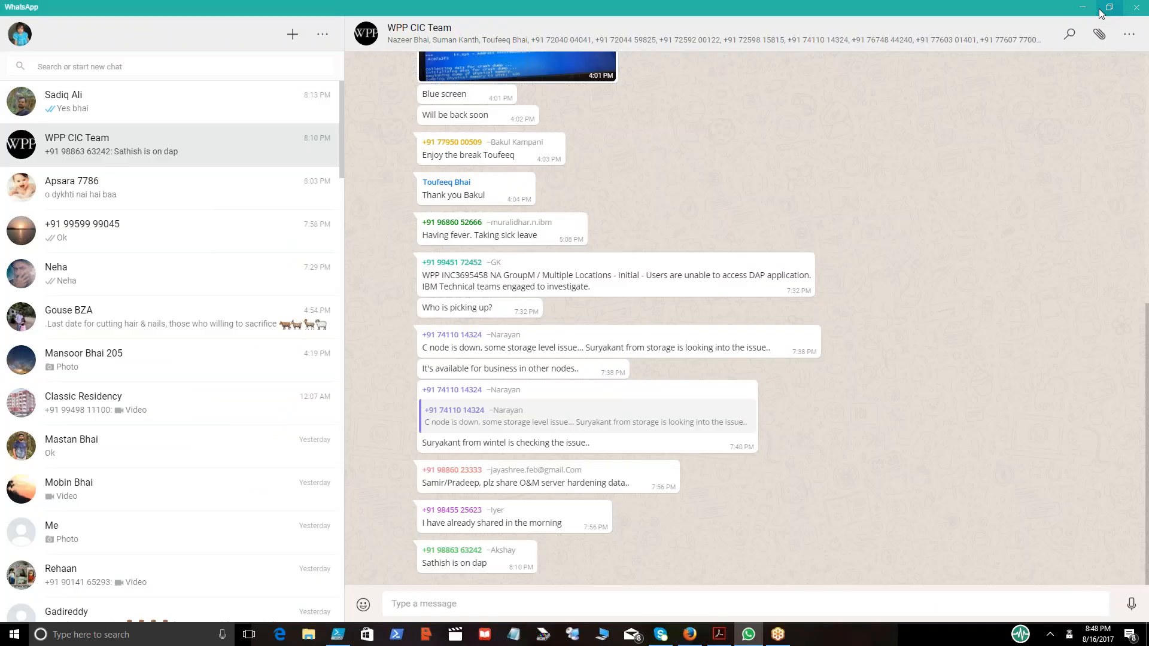
Open the subnets of WebServer01's virtual network WebSrvRG-vnet in the Azure portal.
left_click(1086, 9)
mouse_move(687, 635)
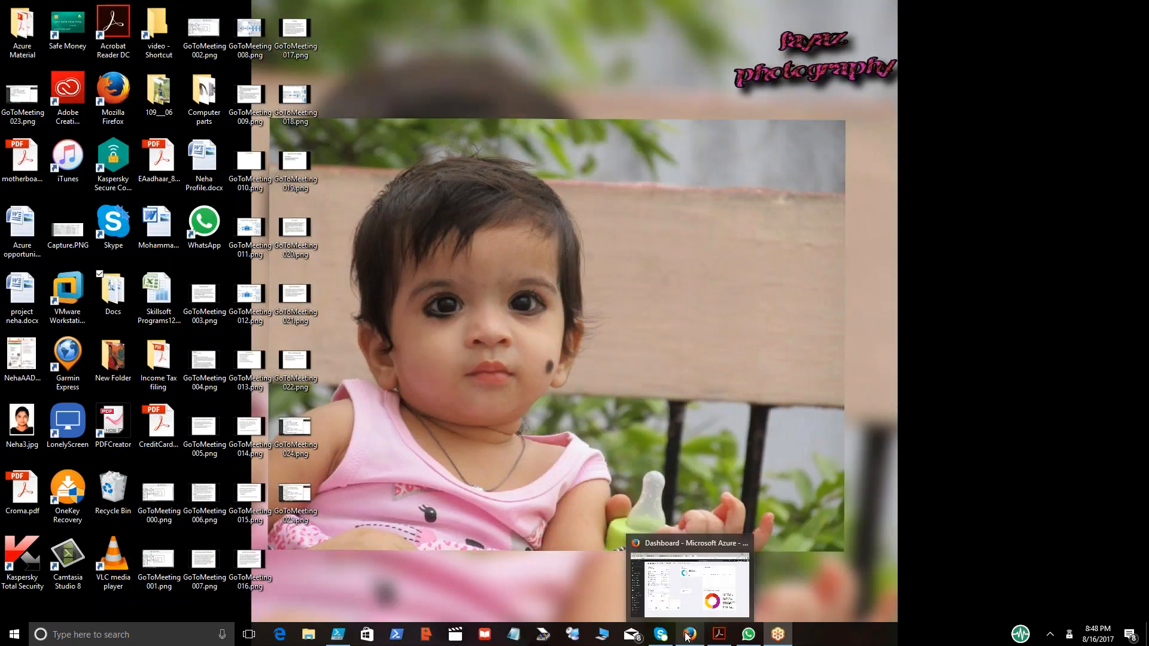
left_click(714, 598)
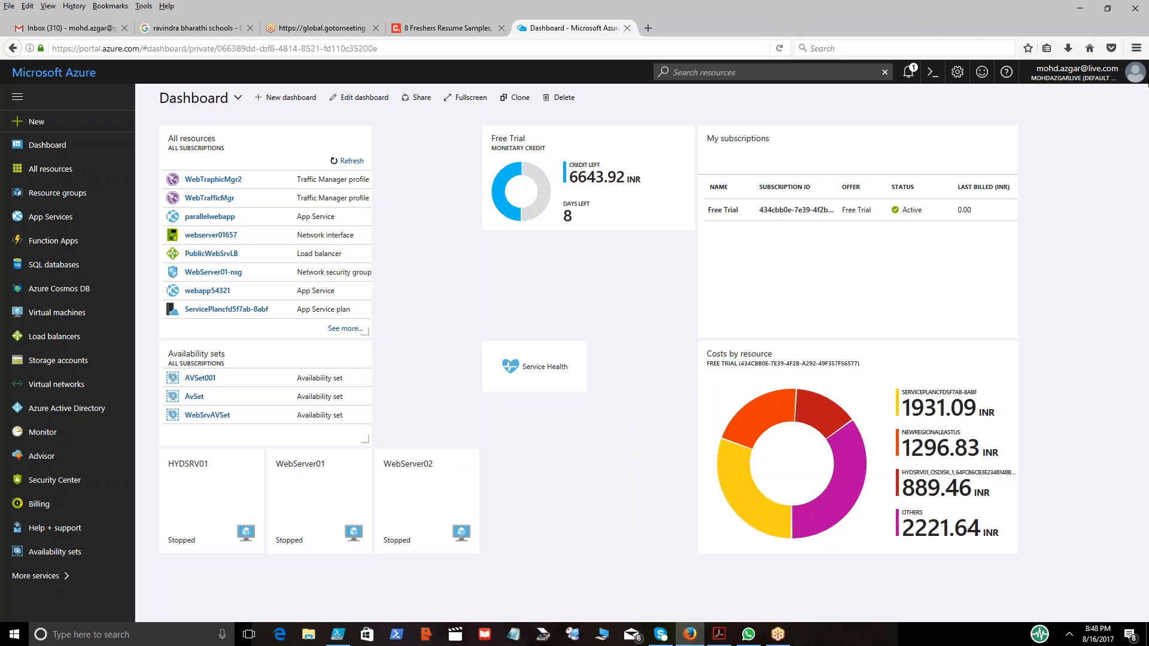
left_click(1127, 34)
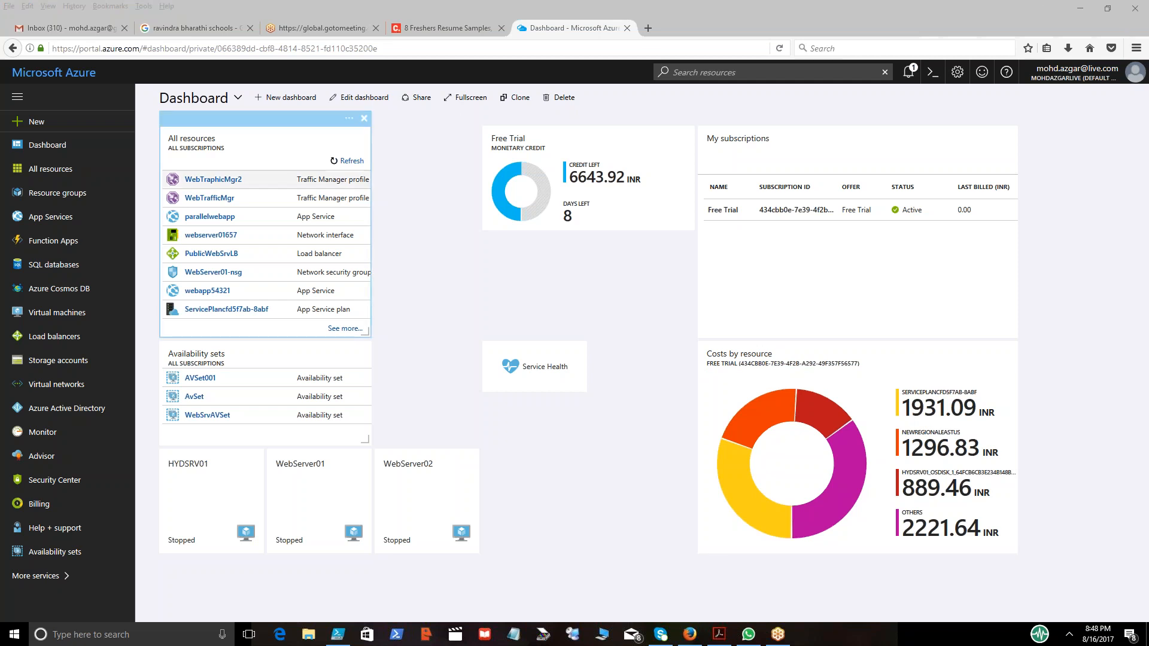
left_click(585, 493)
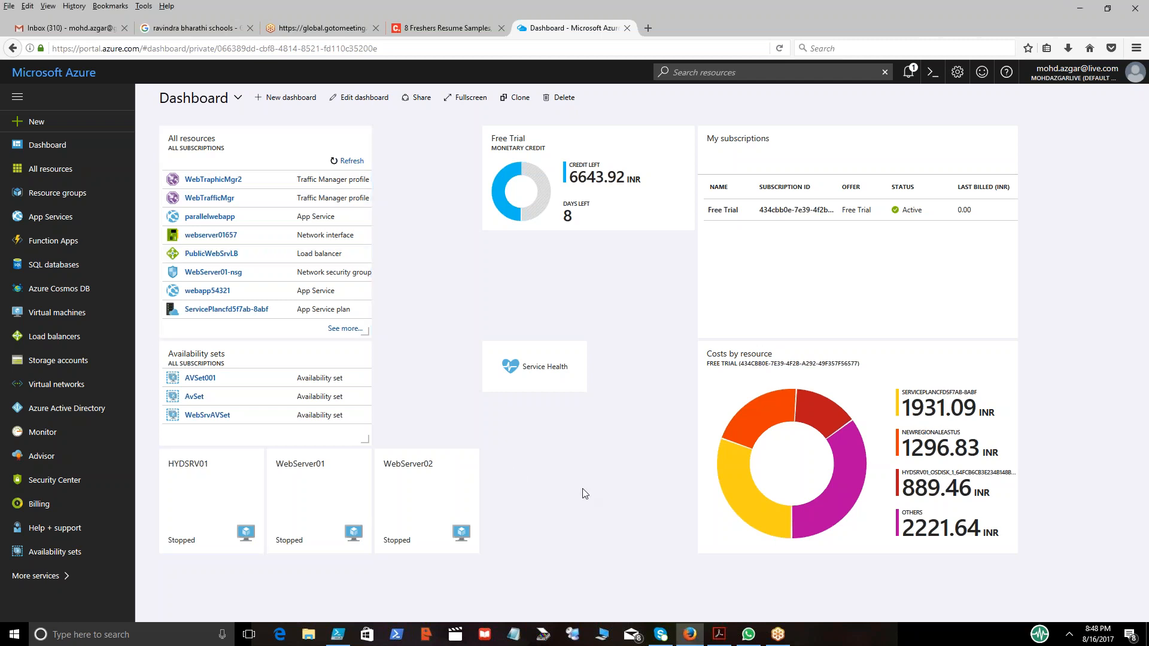
left_click(58, 320)
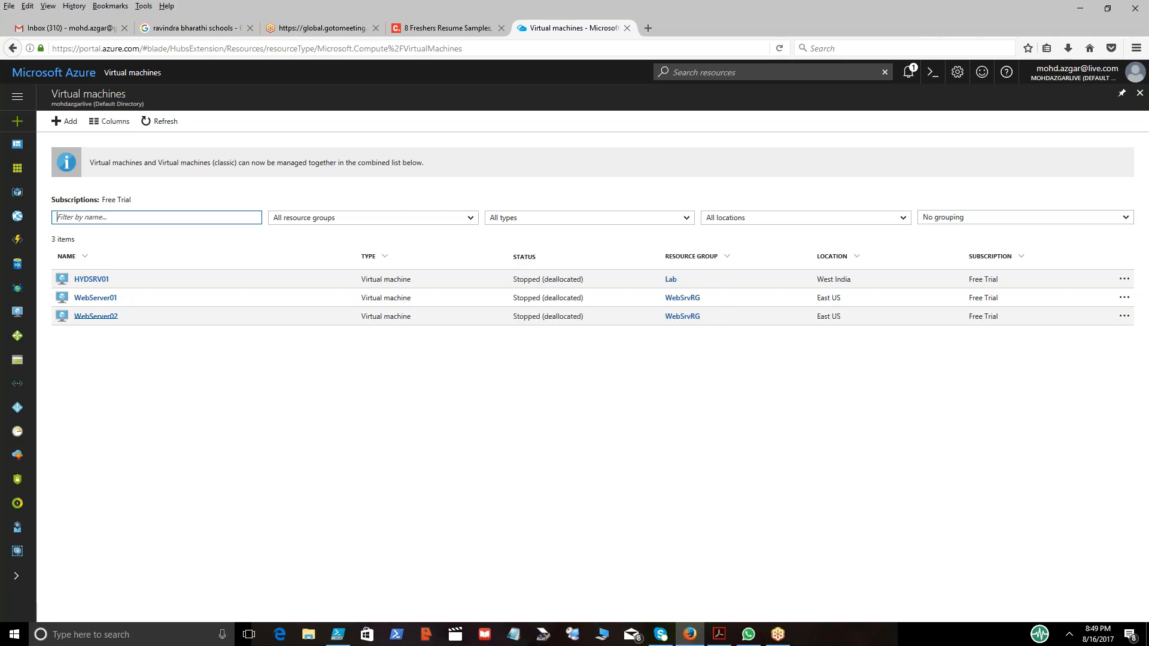
left_click(101, 301)
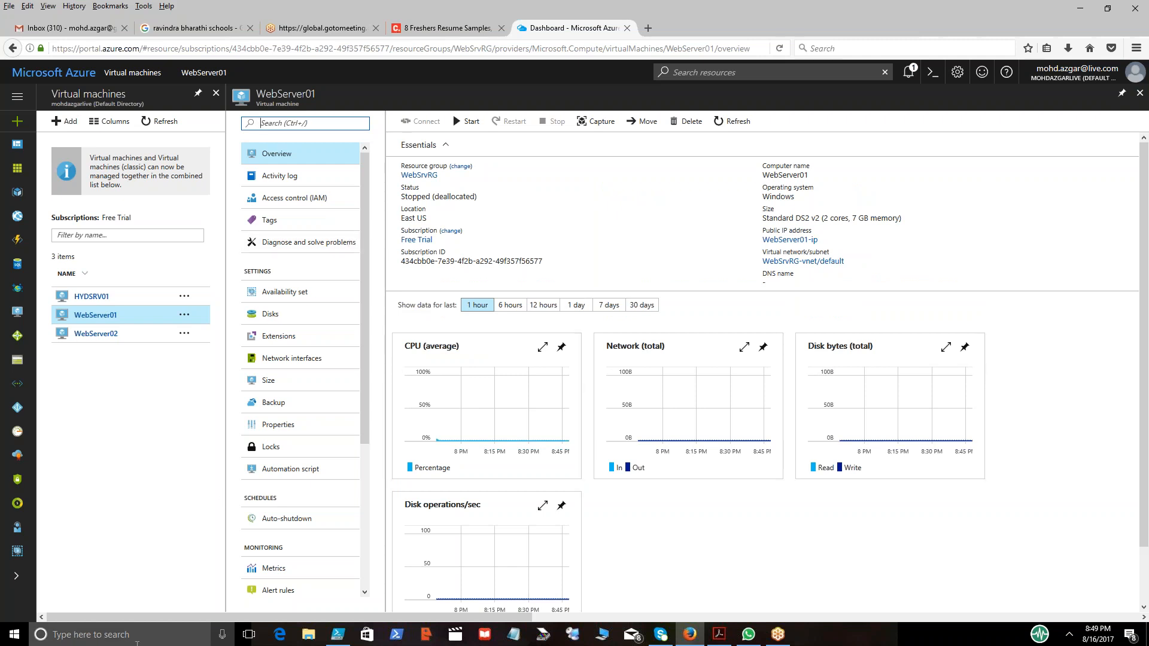
left_click(819, 265)
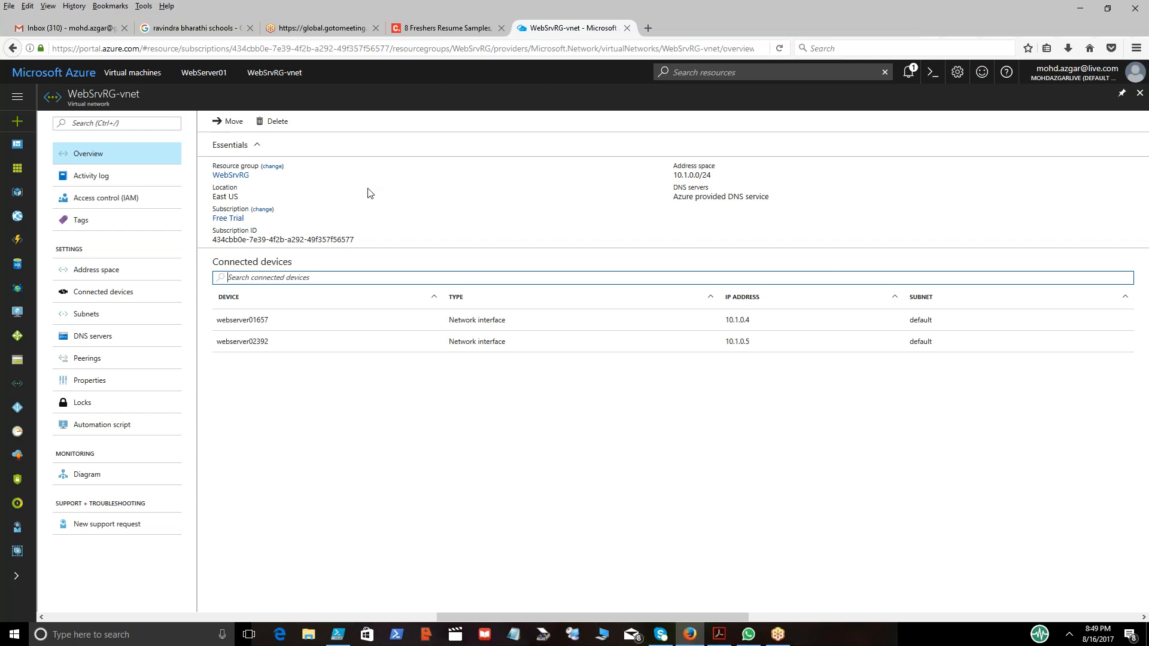
left_click(80, 318)
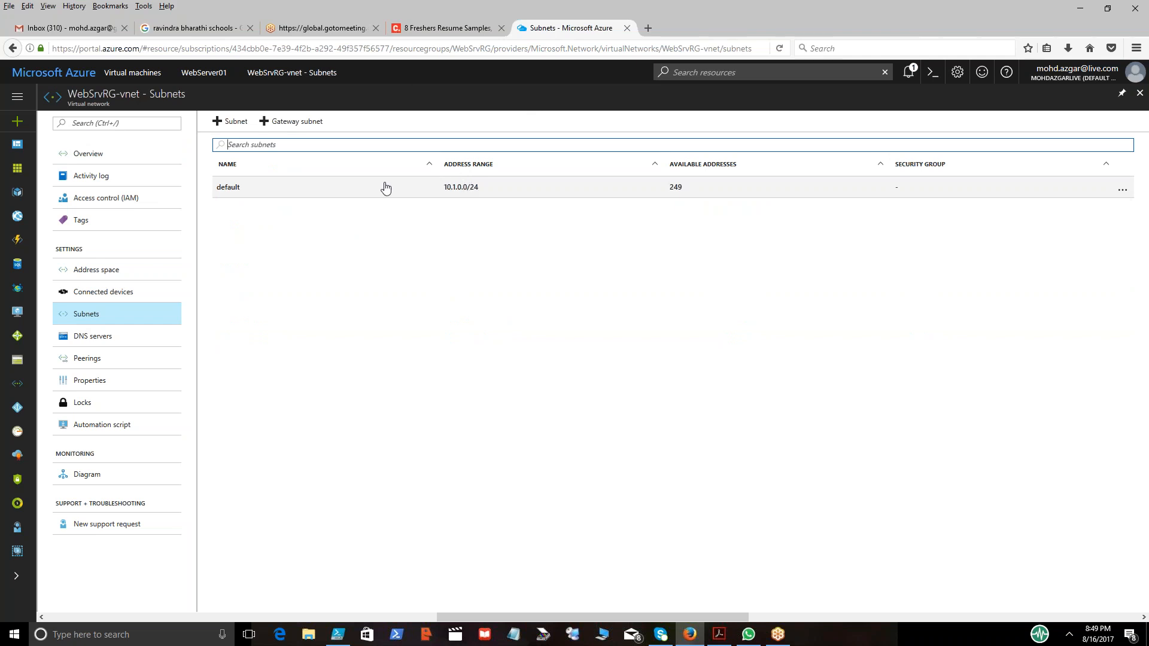
Try to add a gateway subnet with address range 10.1.5.0/28.
left_click(286, 123)
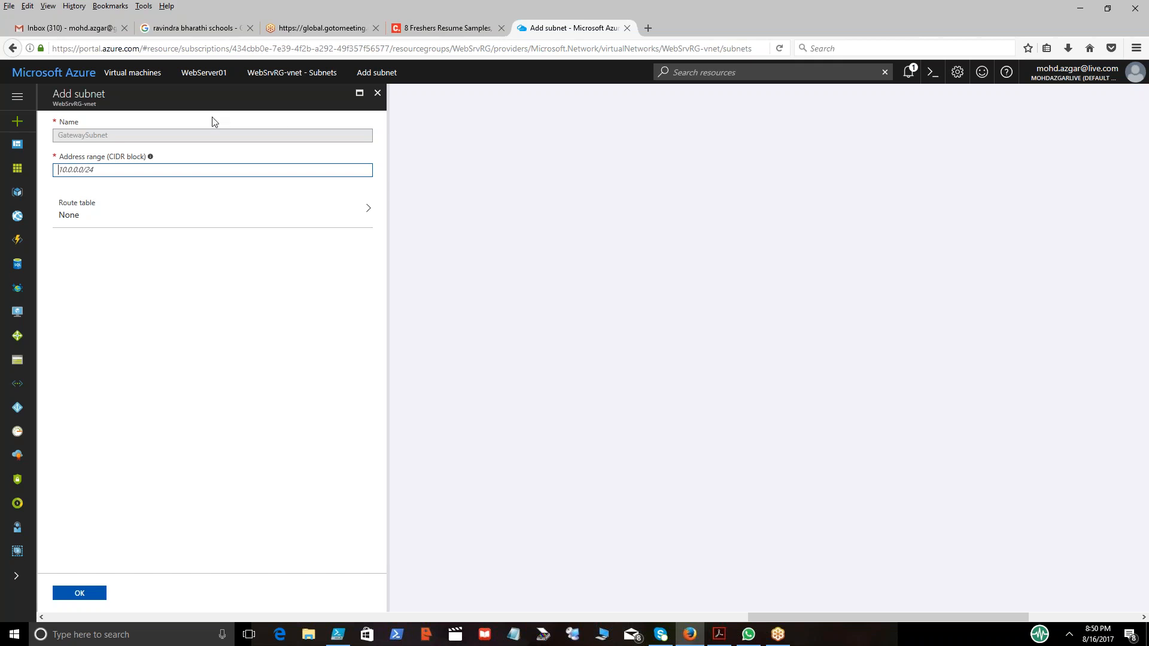
type("10.1.5.")
type("0/28")
key("Tab")
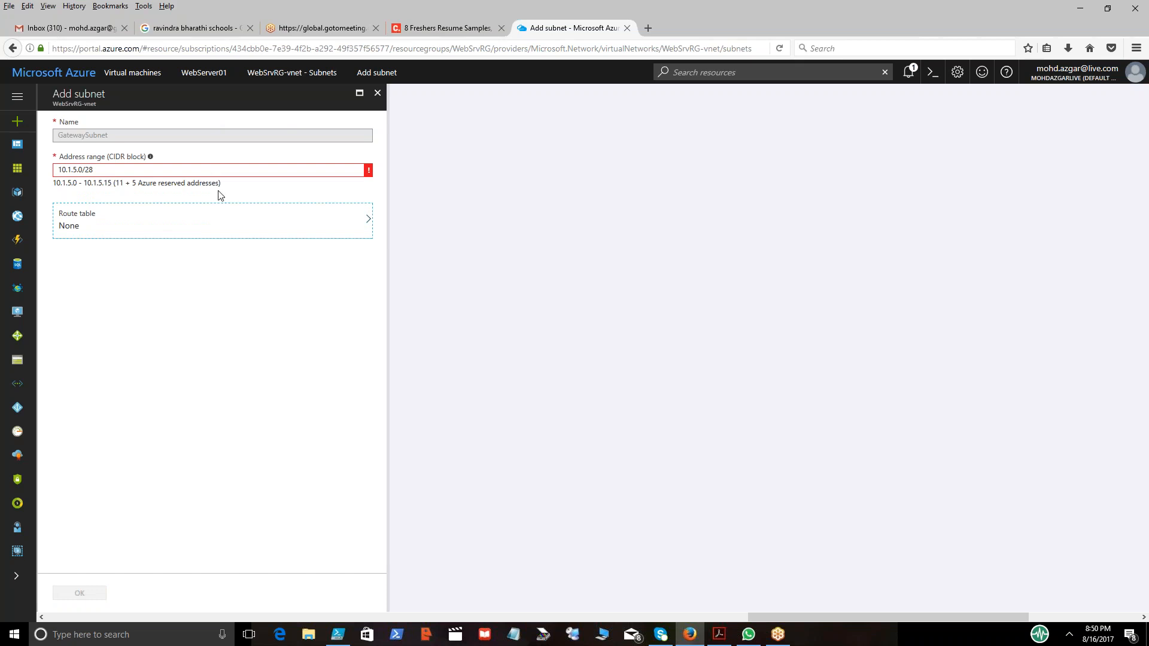
mouse_move(369, 173)
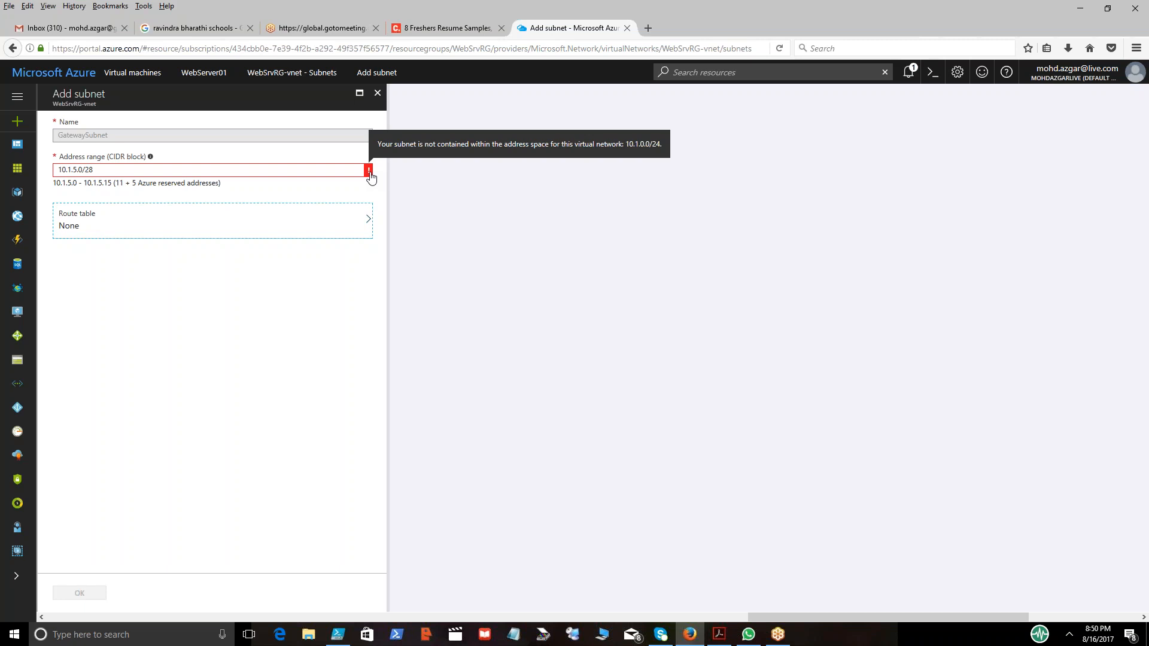
Retry the gateway subnet range as 10.2.5.0/28, then close the Add subnet blade without saving.
left_click(175, 170)
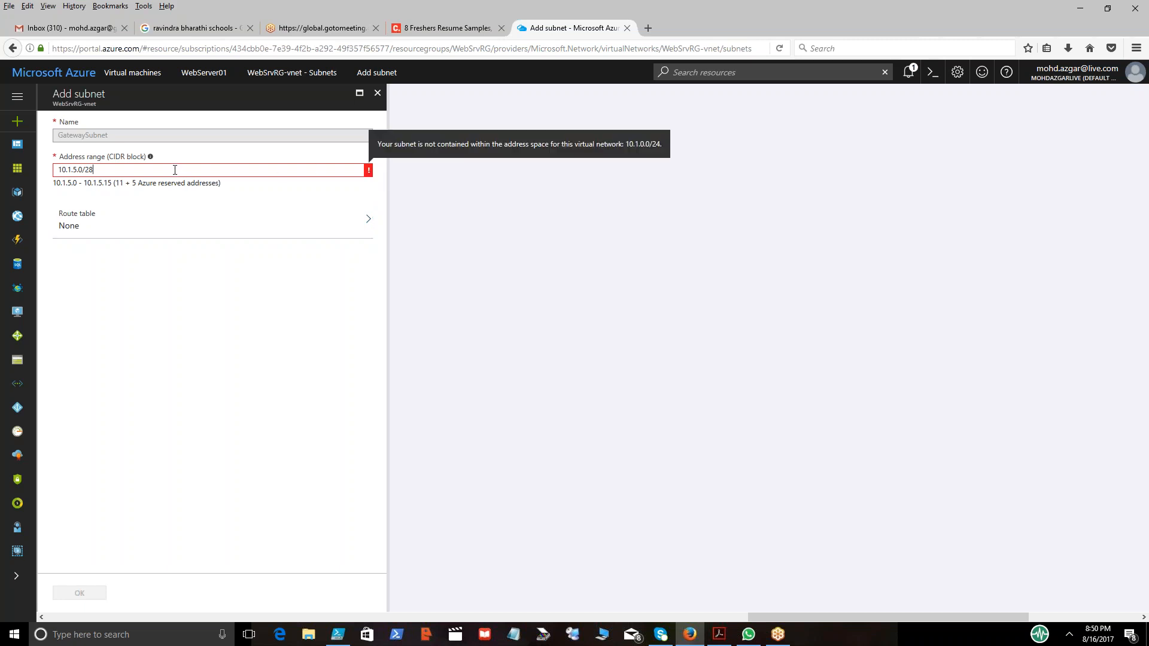
key("BackSpace")
key("BackSpace")
key("BackSpace")
key("BackSpace")
key("BackSpace")
key("BackSpace")
key("BackSpace")
type("2.5.0/28")
key("Tab")
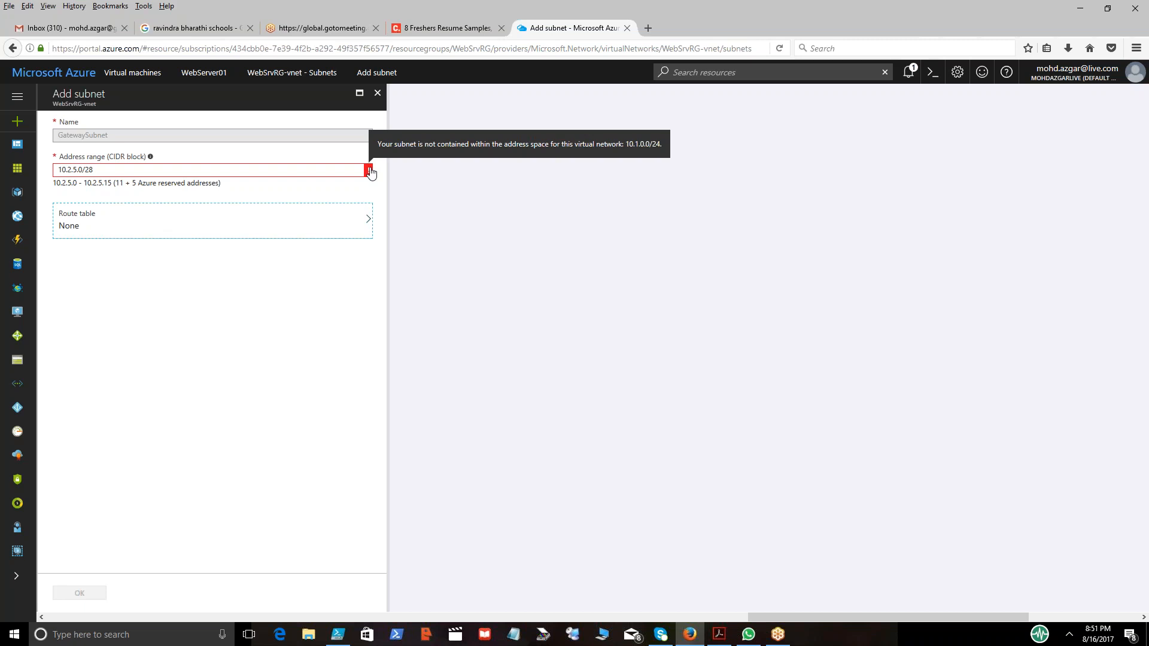
left_click(375, 94)
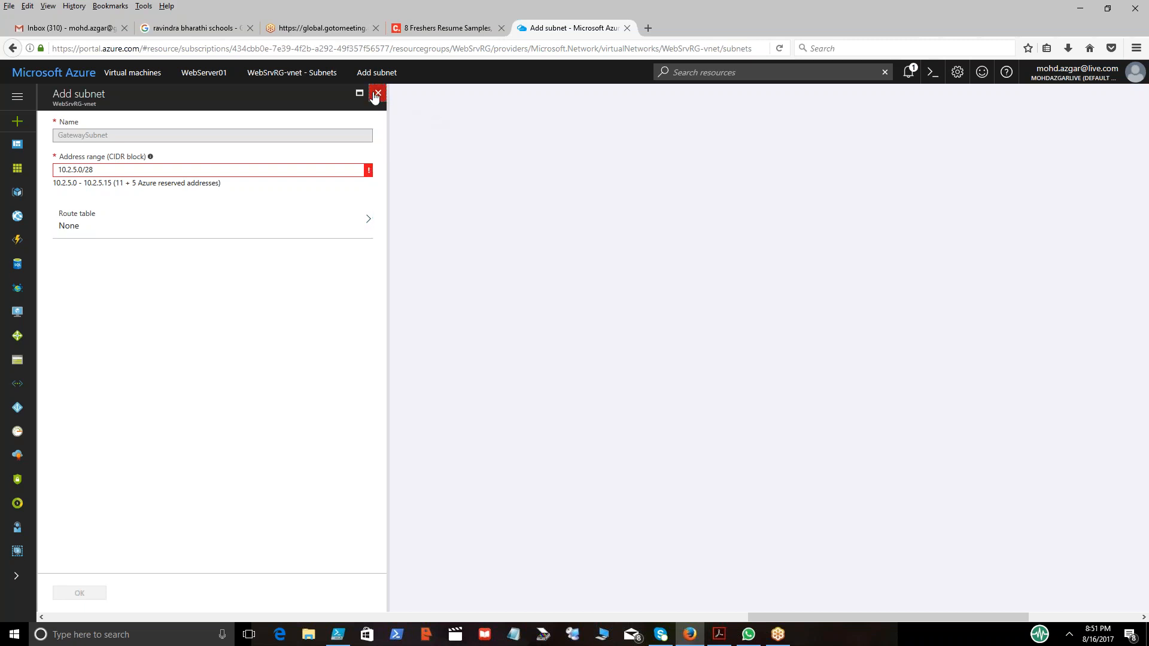
key("Return")
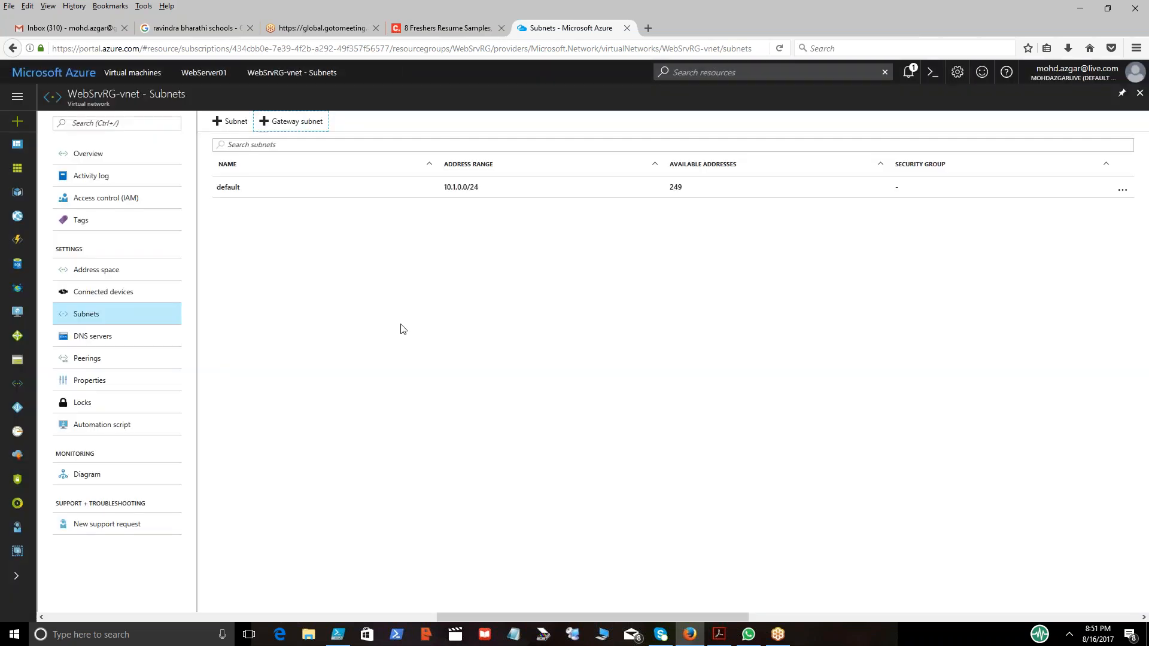
Widen the virtual network's address space to 10.1.0.0/16, save it, and return to the subnets.
left_click(108, 273)
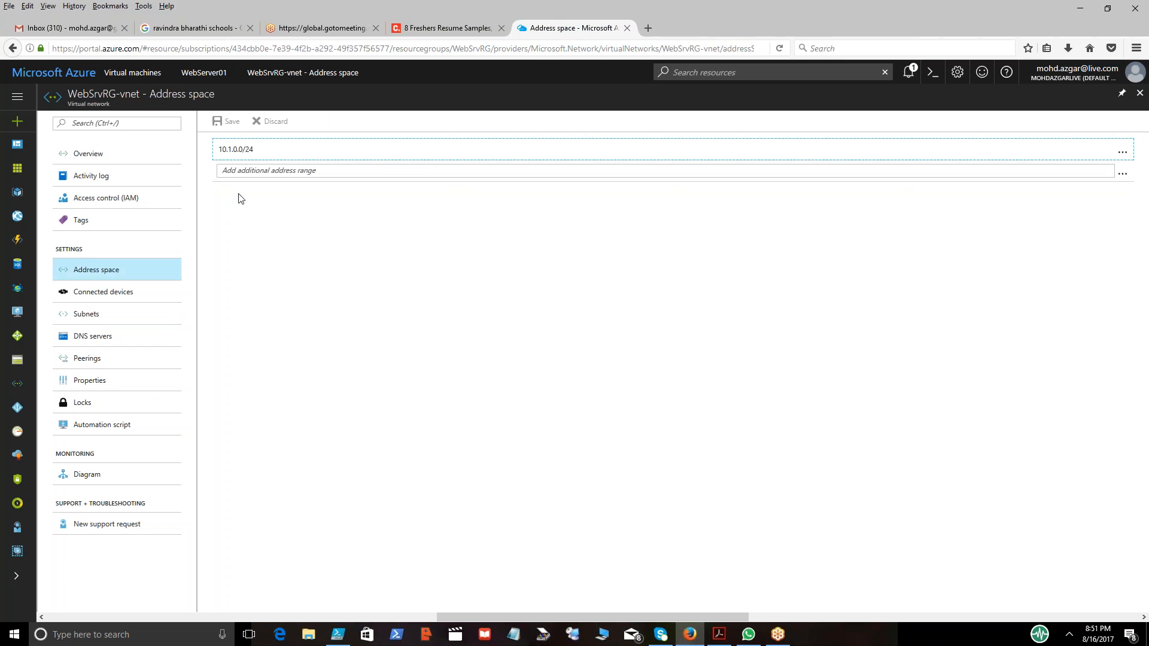
left_click(239, 149)
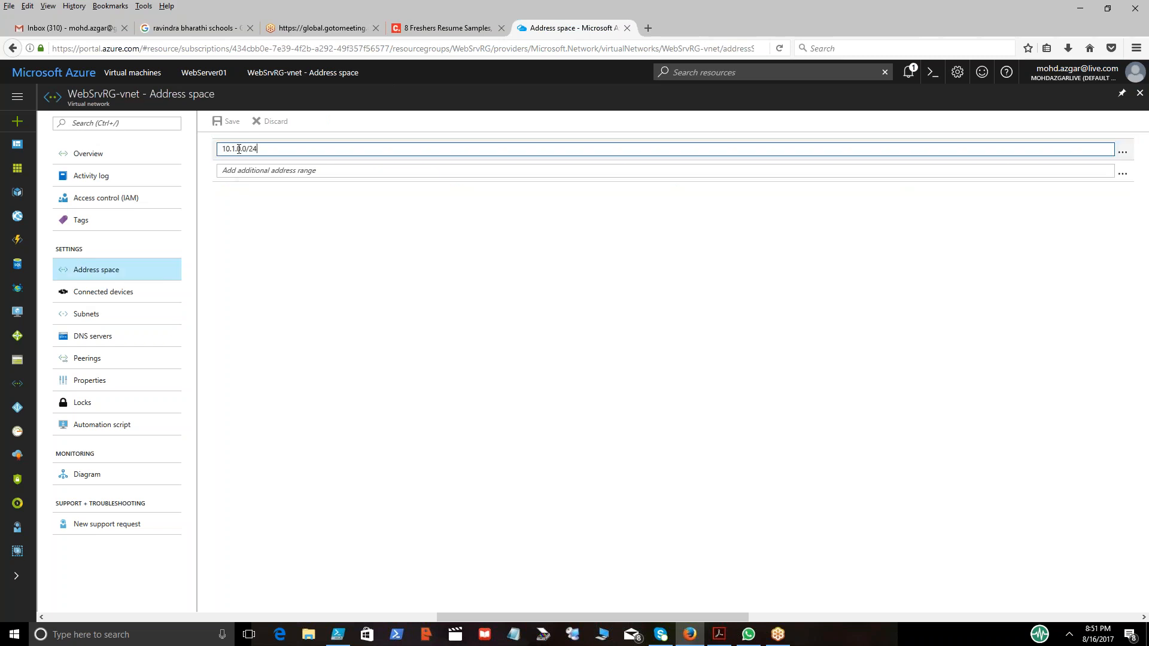
key("BackSpace")
key("BackSpace")
type("16")
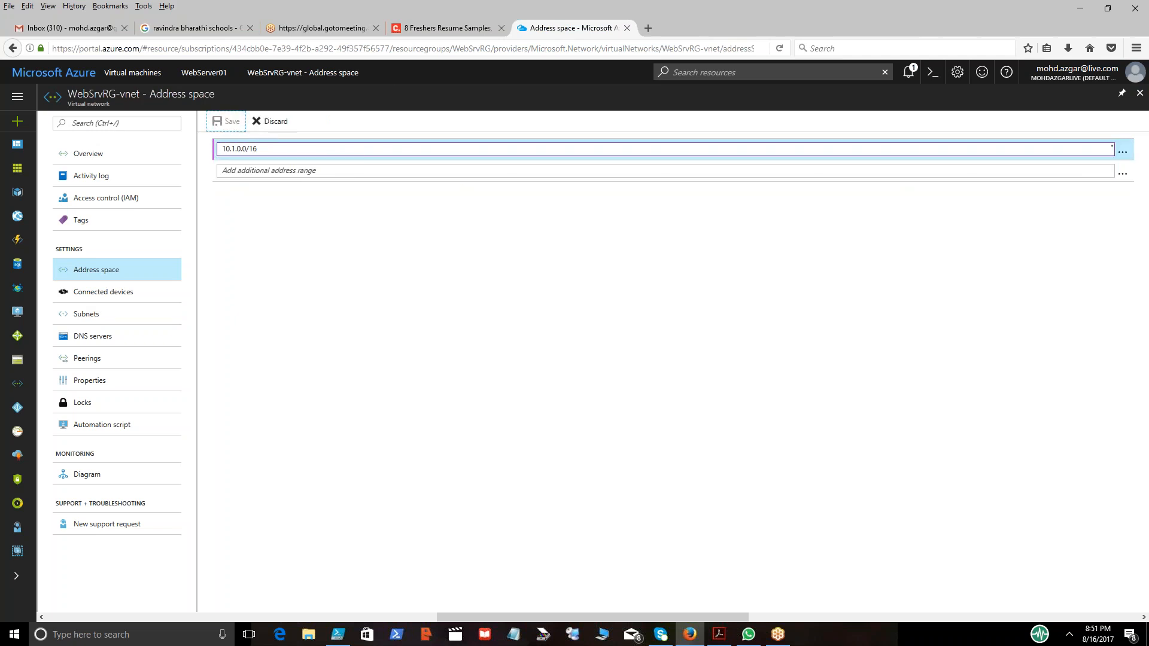
left_click(227, 122)
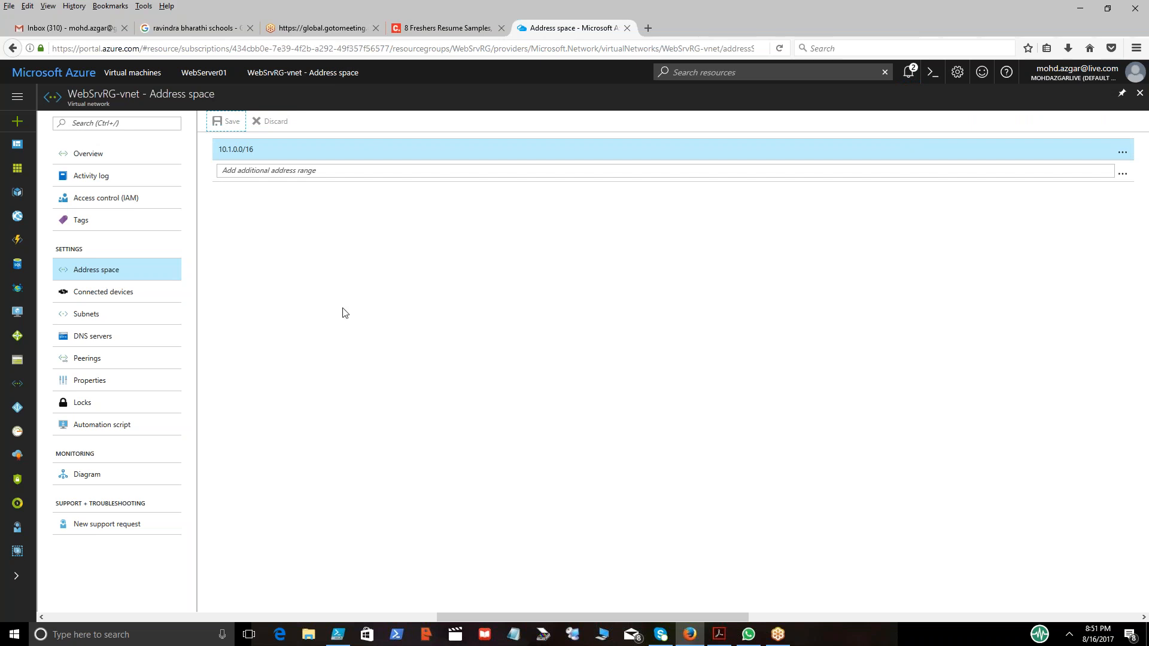
left_click(98, 321)
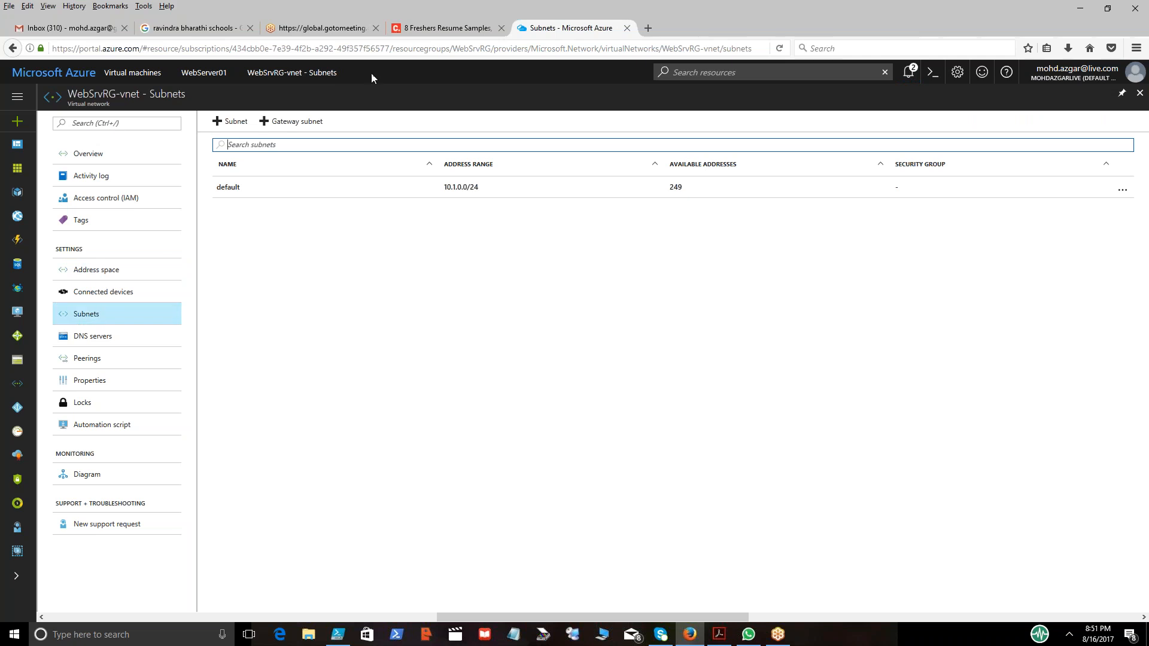
Add a gateway subnet to WebSrvRG-vnet with address range 10.1.5.0/28.
left_click(286, 121)
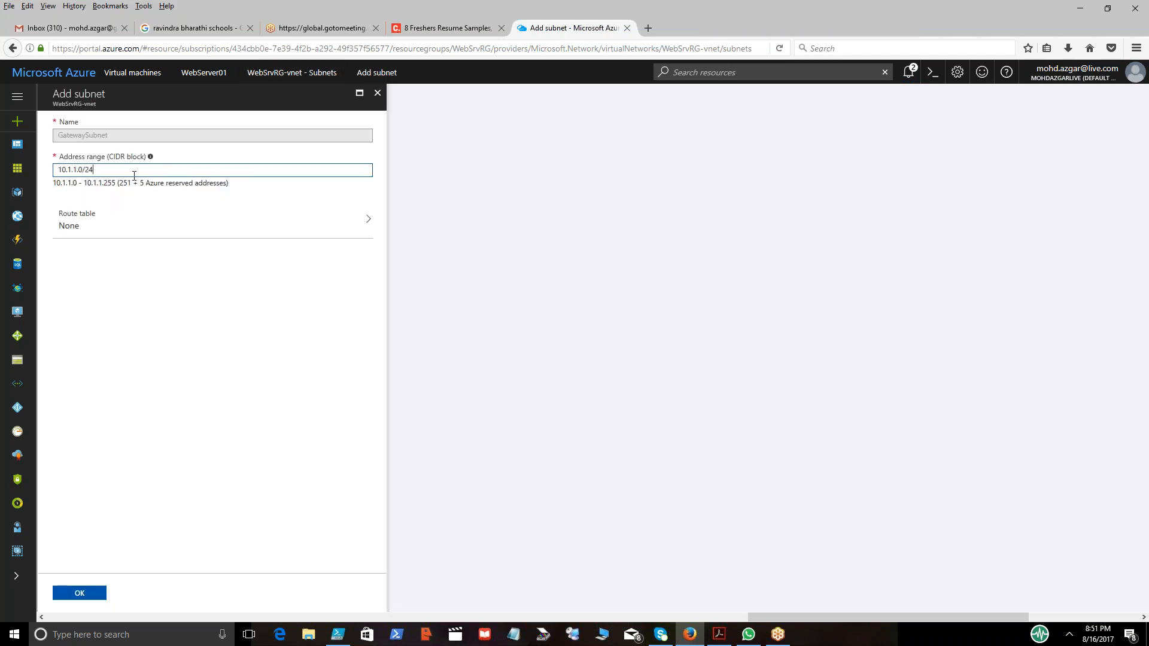
key("BackSpace")
key("BackSpace")
key("BackSpace")
key("BackSpace")
key("BackSpace")
key("BackSpace")
key("BackSpace")
key("BackSpace")
type("1.5.0/28")
key("Tab")
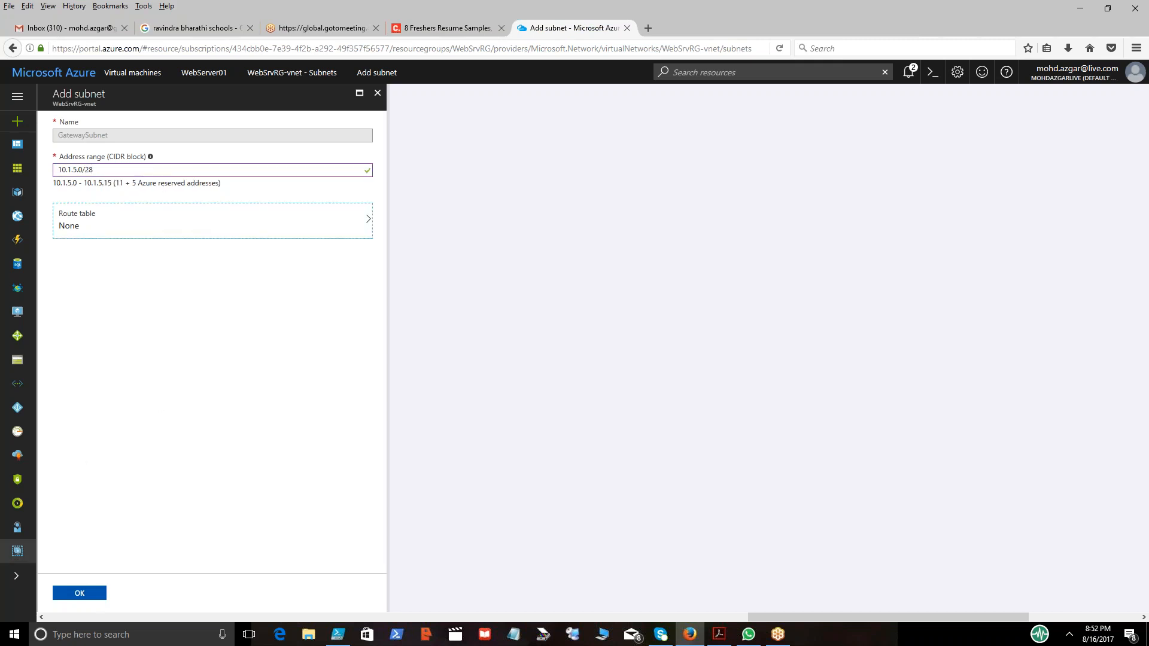
left_click(89, 595)
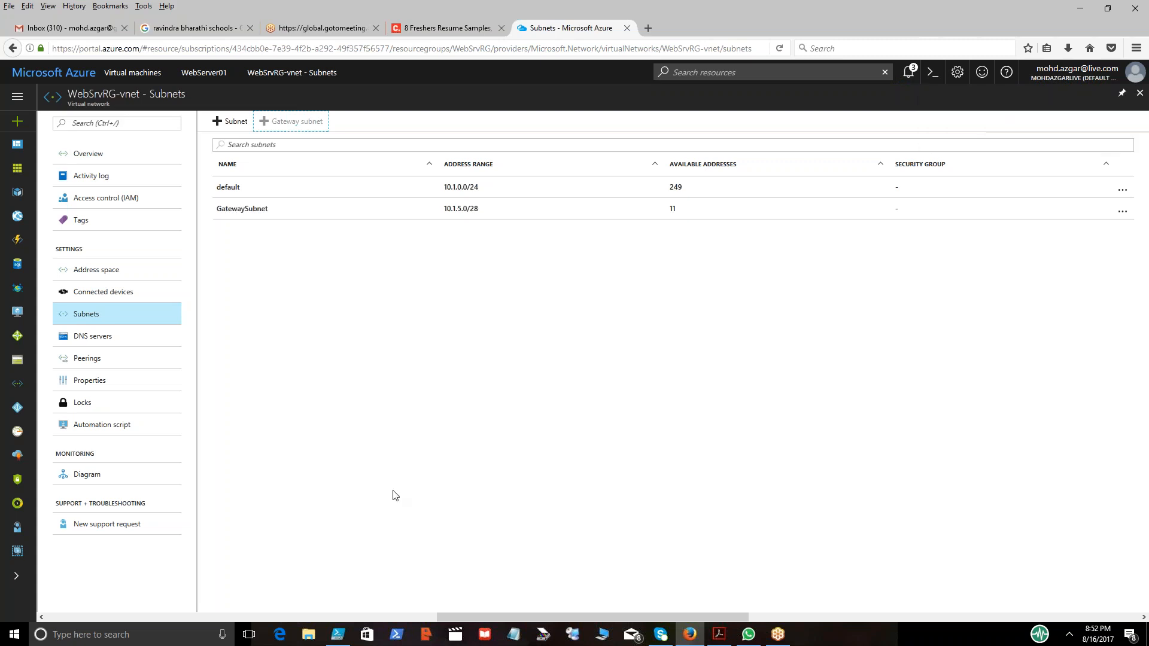
Review the GatewaySubnet's settings, then open the virtual network's overview.
left_click(257, 208)
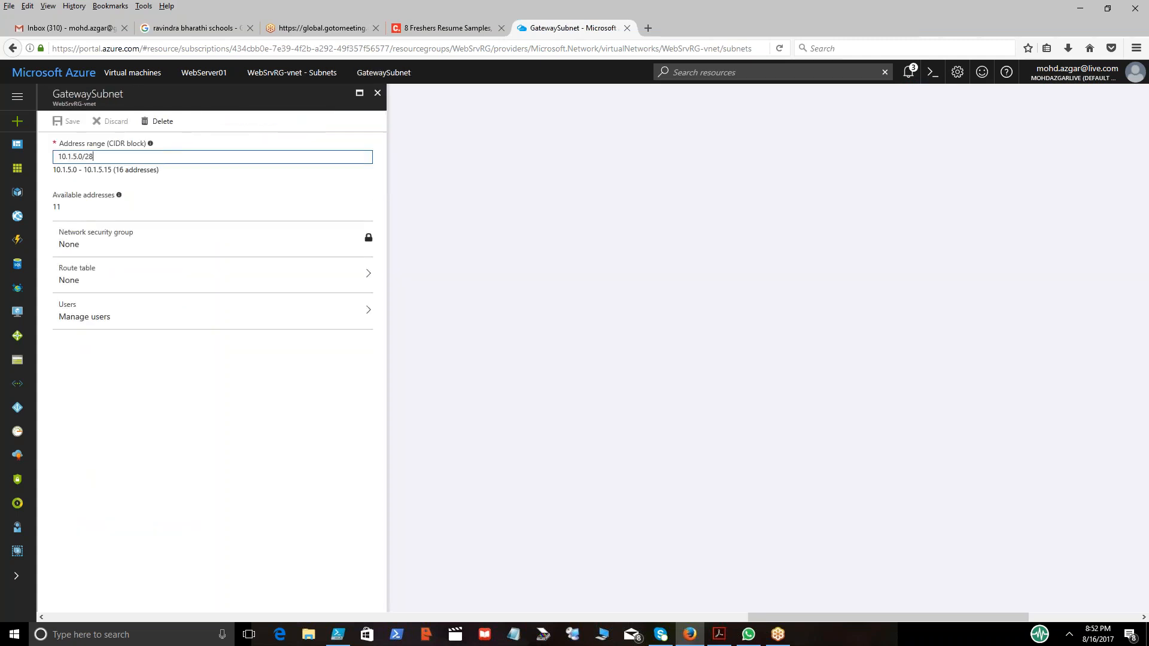
left_click(378, 94)
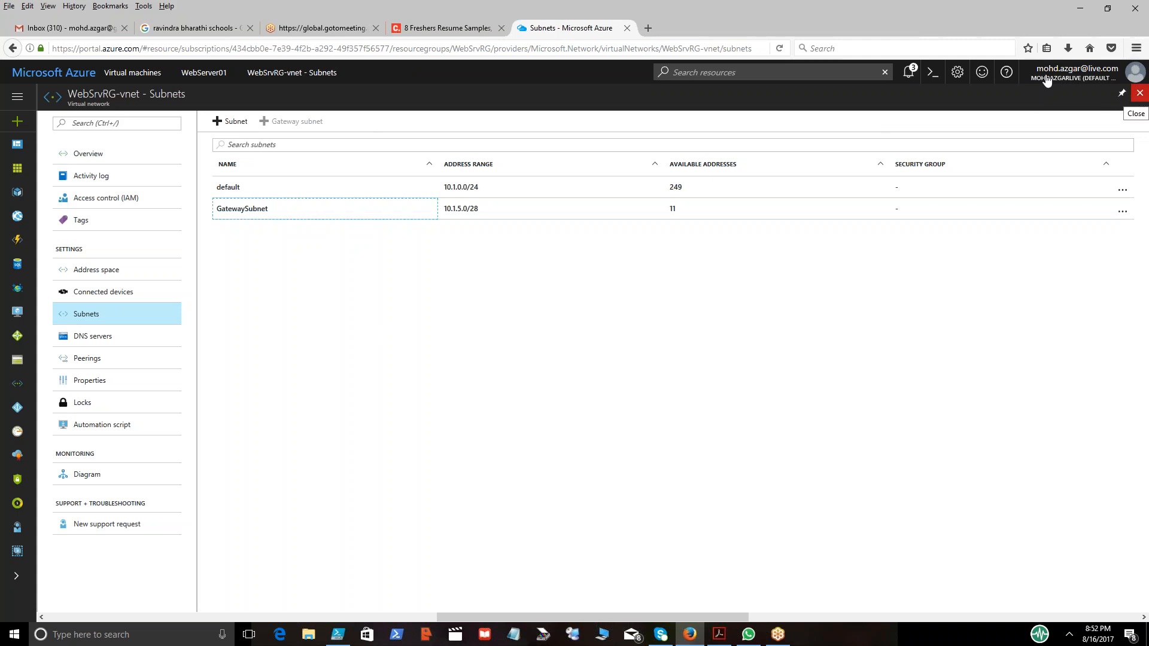
left_click(97, 156)
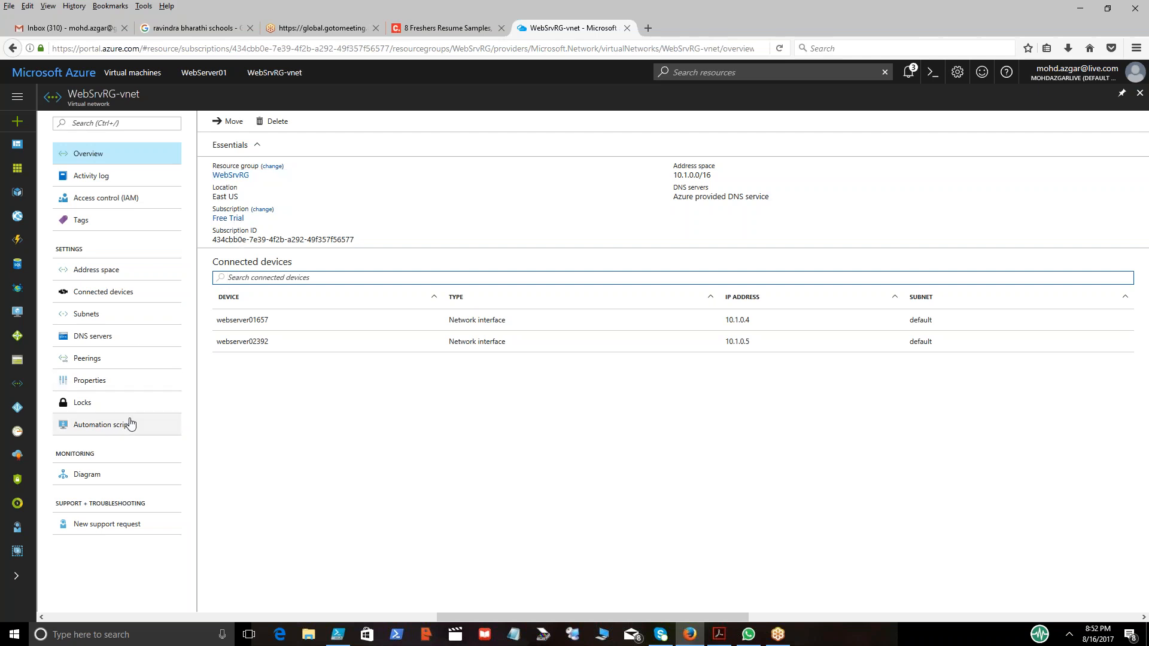
Open the Virtual network gateways service and start creating a new virtual network gateway.
left_click(14, 580)
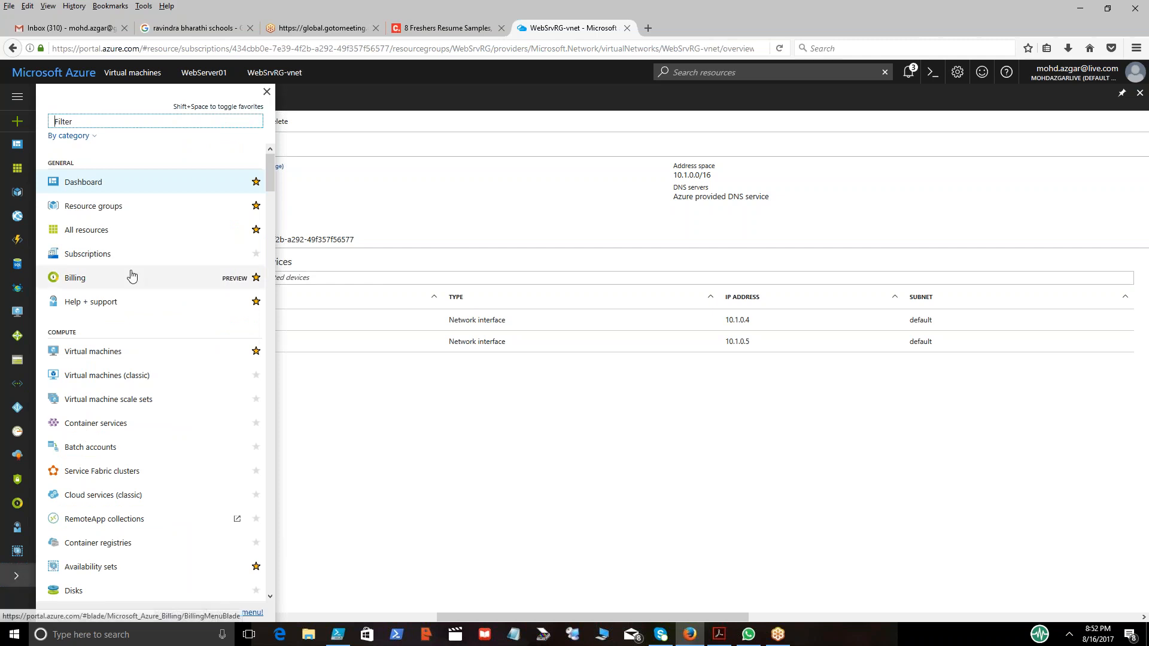
type("v")
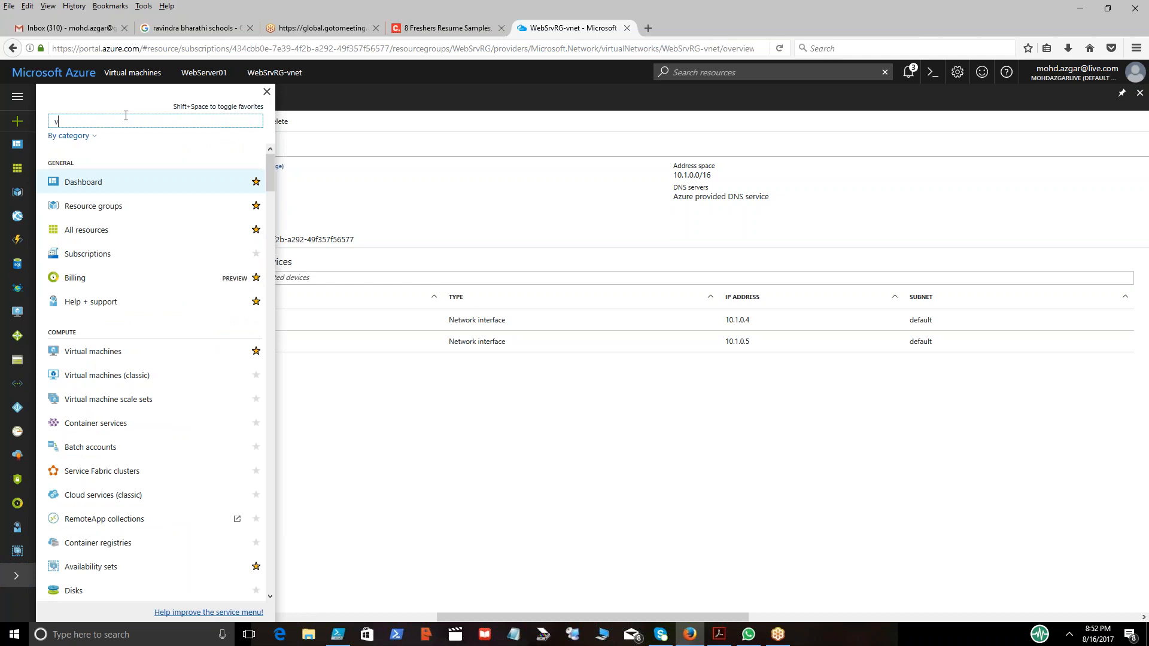
type("irtual net")
left_click(102, 159)
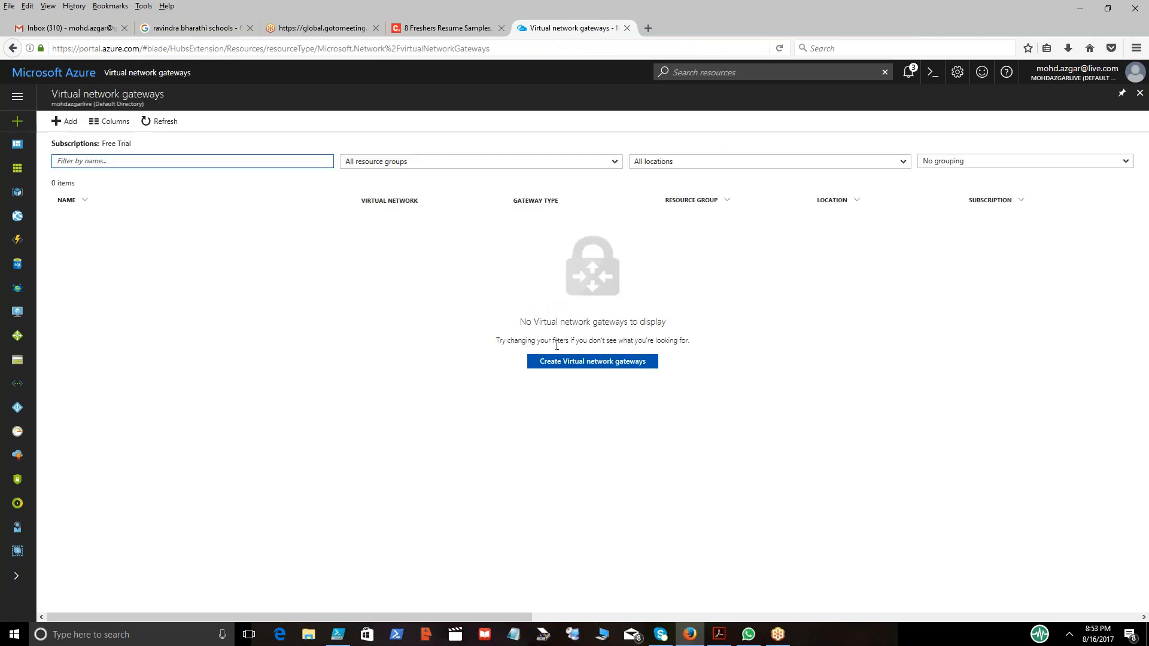
left_click(585, 365)
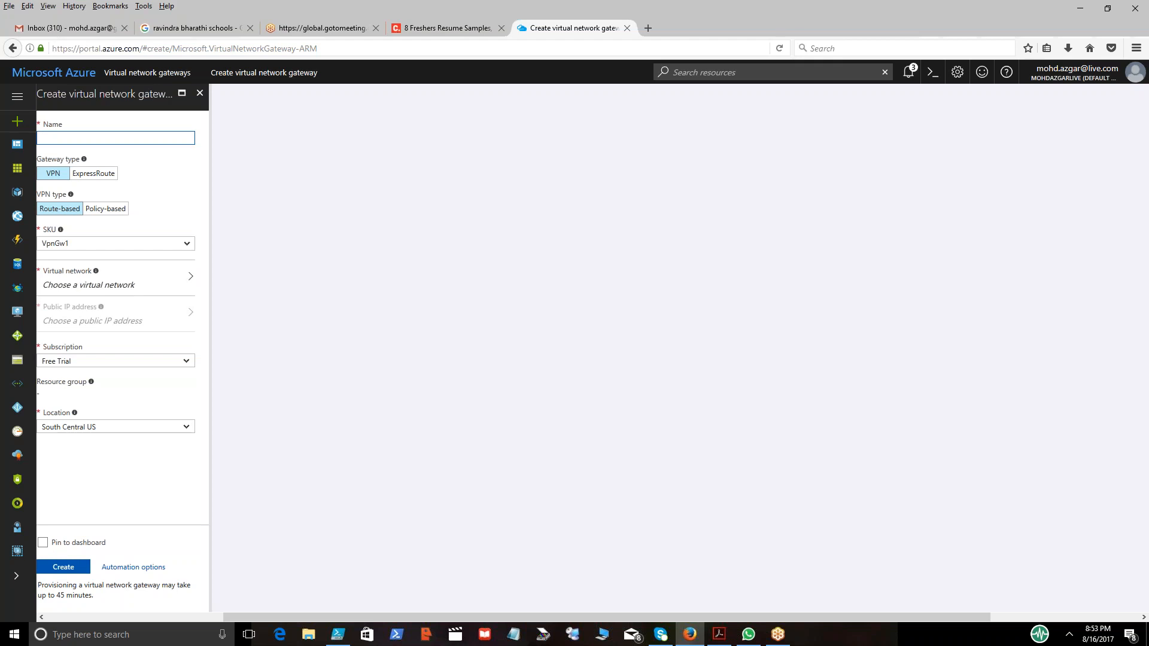
Name the new gateway EUSVnet and set its SKU to Basic.
type("USVnet")
left_click_drag(373, 616, 230, 613)
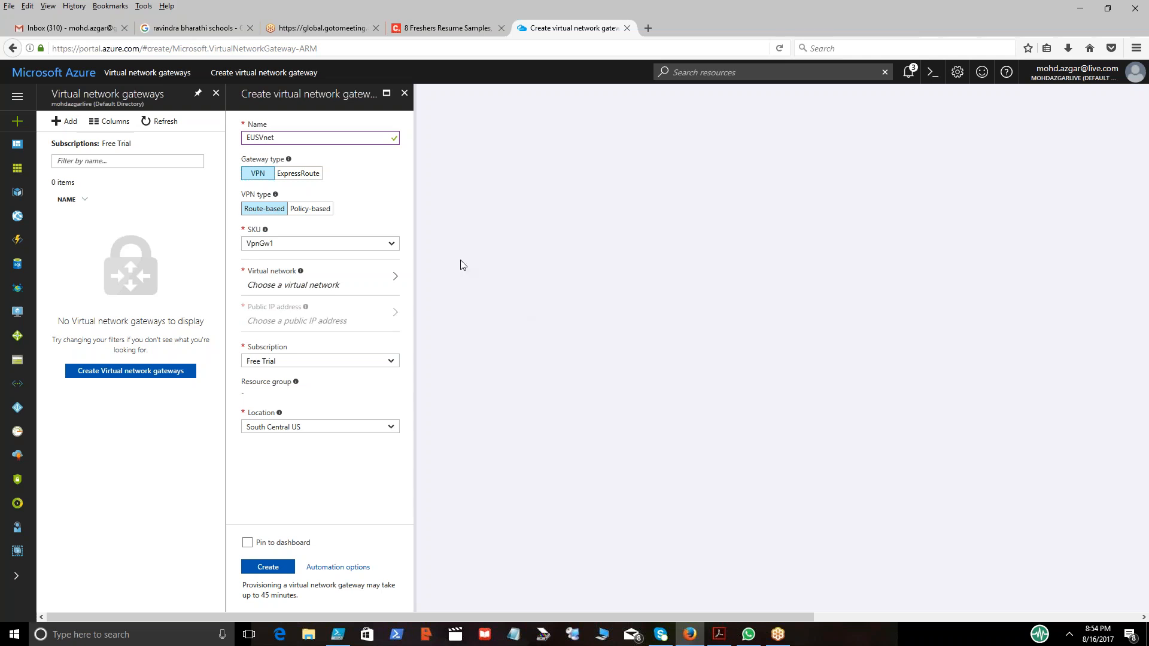
left_click(392, 245)
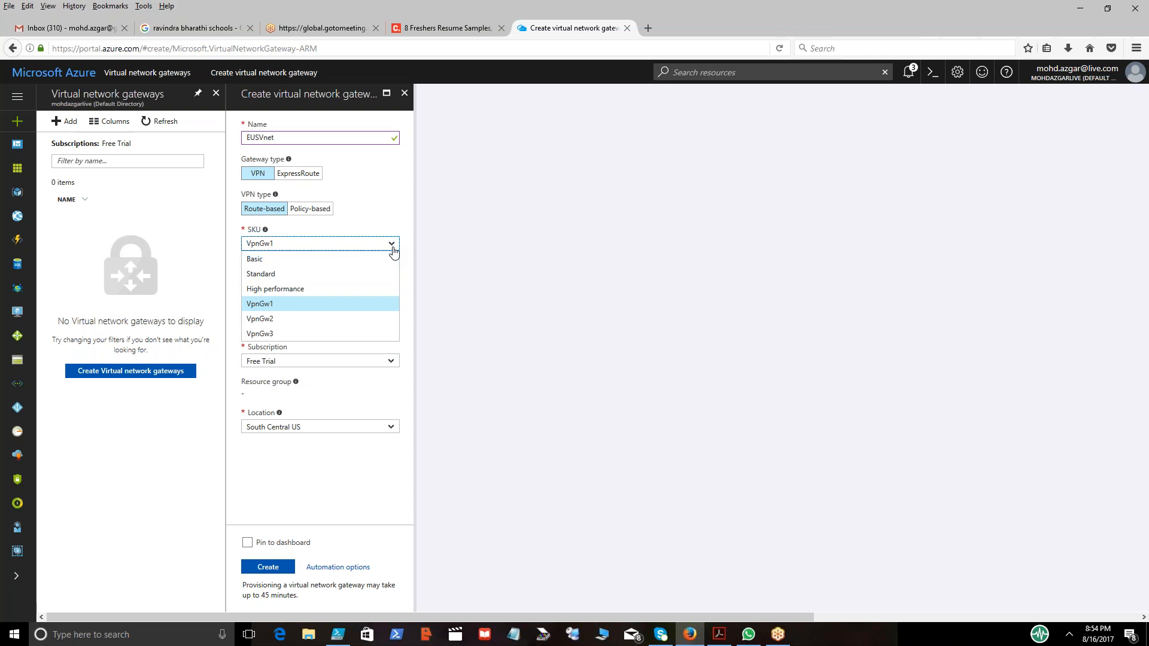
left_click(357, 259)
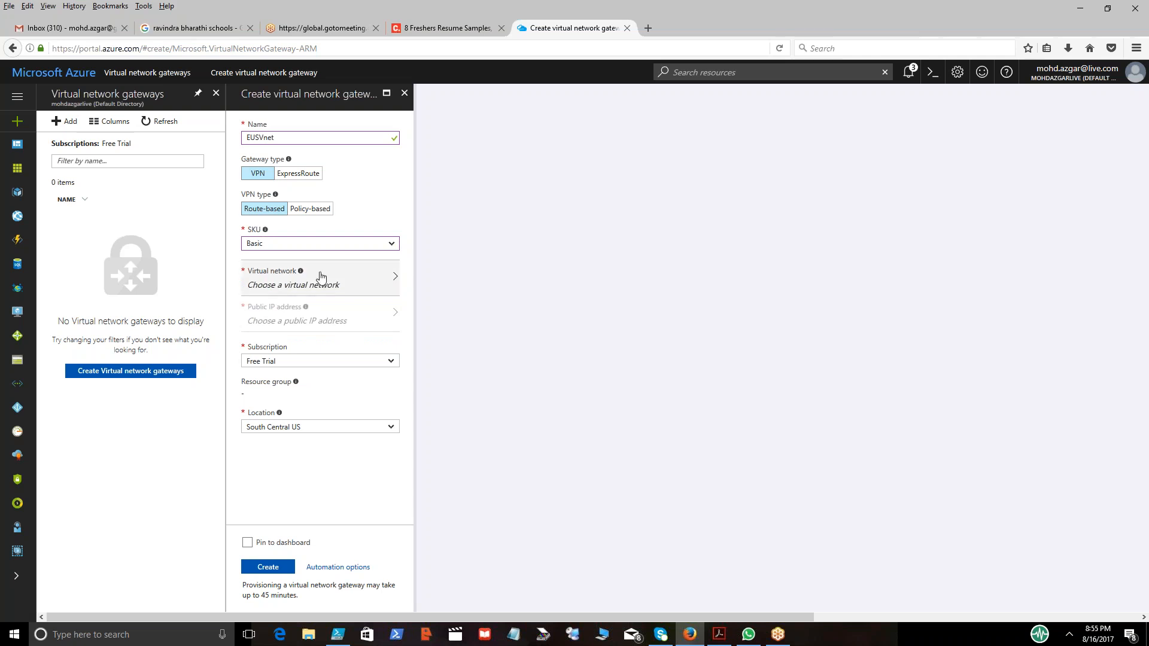
Set the gateway's location to East US and select WebSrvRG-vnet as its virtual network.
left_click(394, 287)
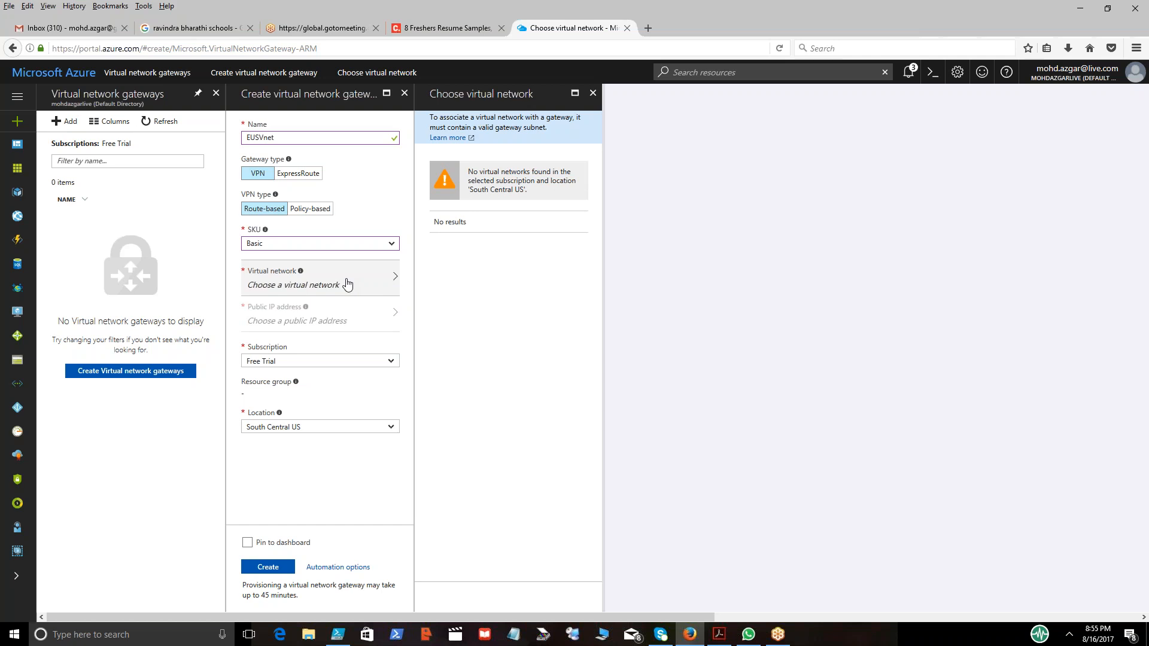
left_click(391, 428)
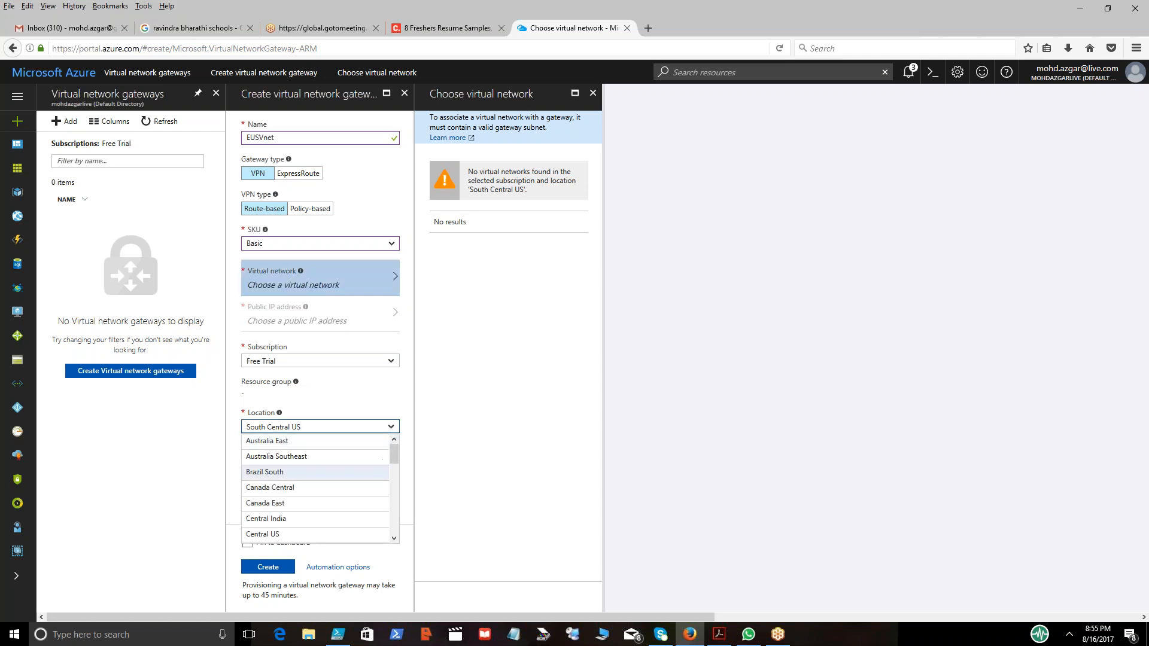
left_click_drag(394, 459, 392, 471)
left_click(321, 509)
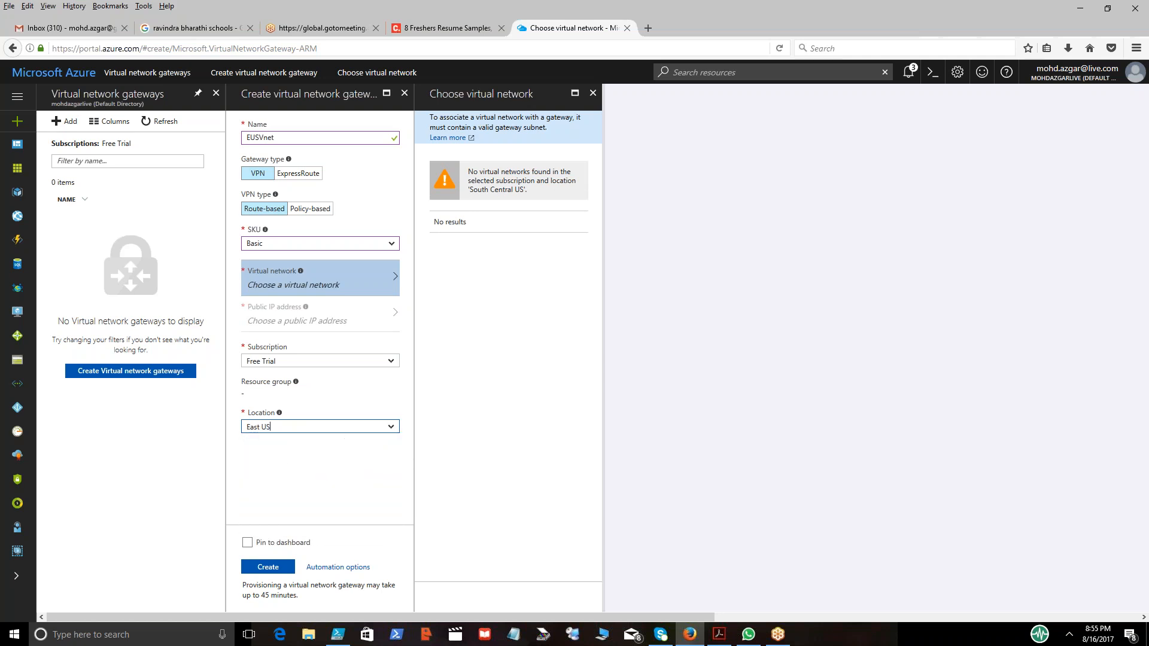
key("Tab")
left_click(336, 277)
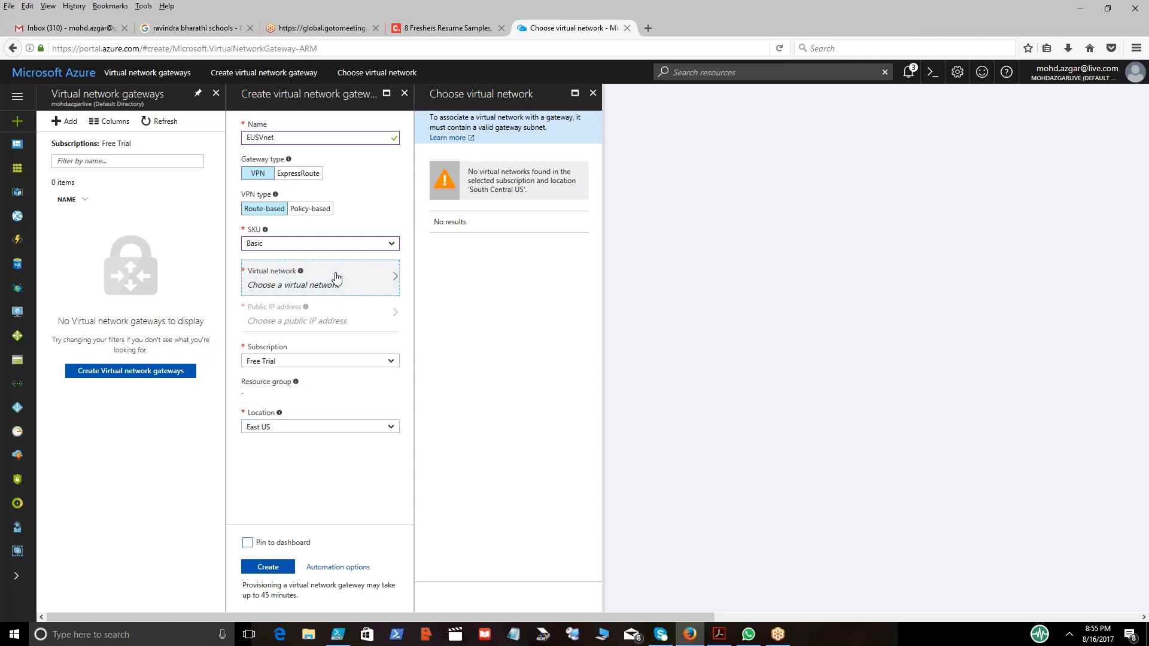
left_click(593, 92)
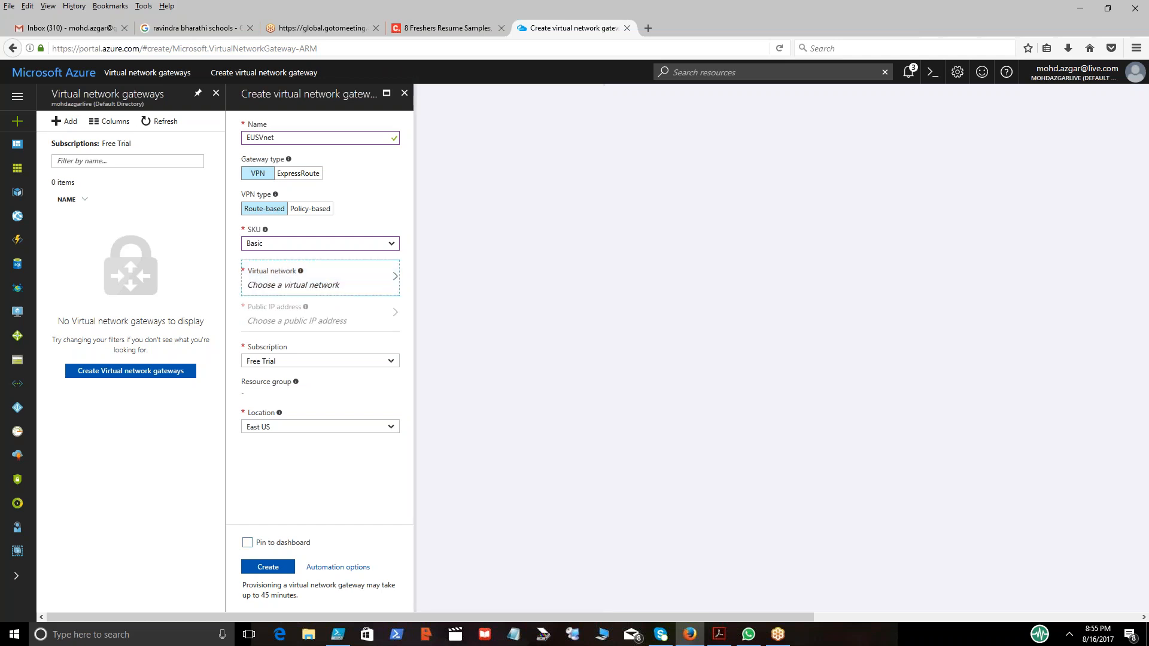
left_click(382, 283)
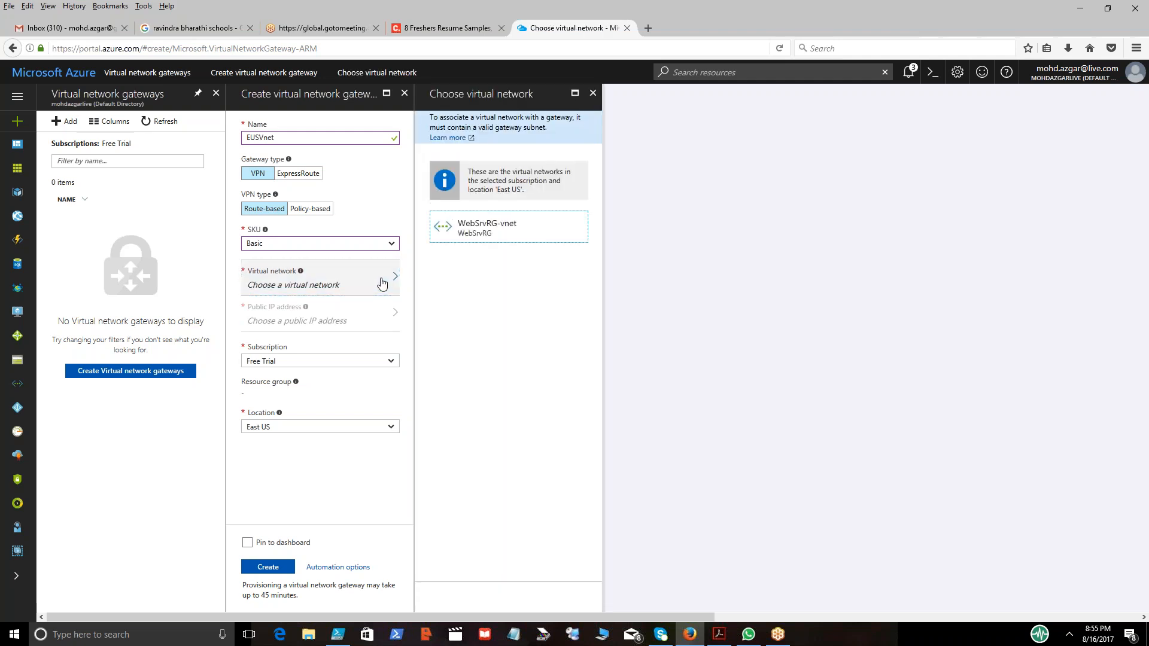
left_click(496, 233)
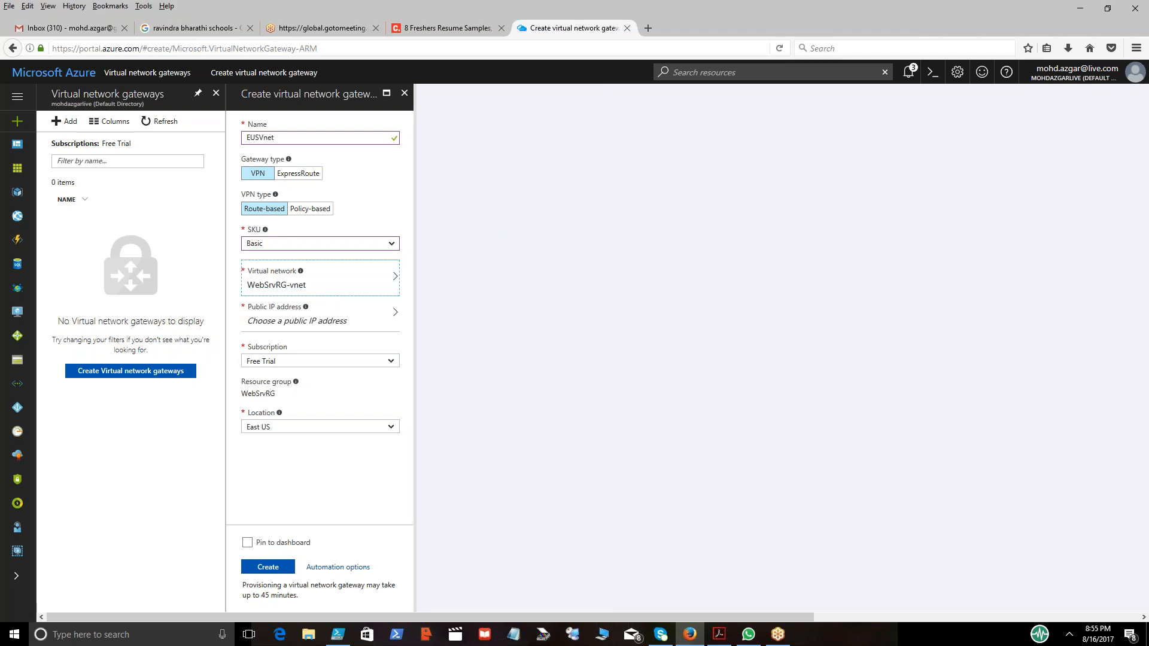
Create a new public IP address named EUSVnet for the gateway.
left_click(375, 318)
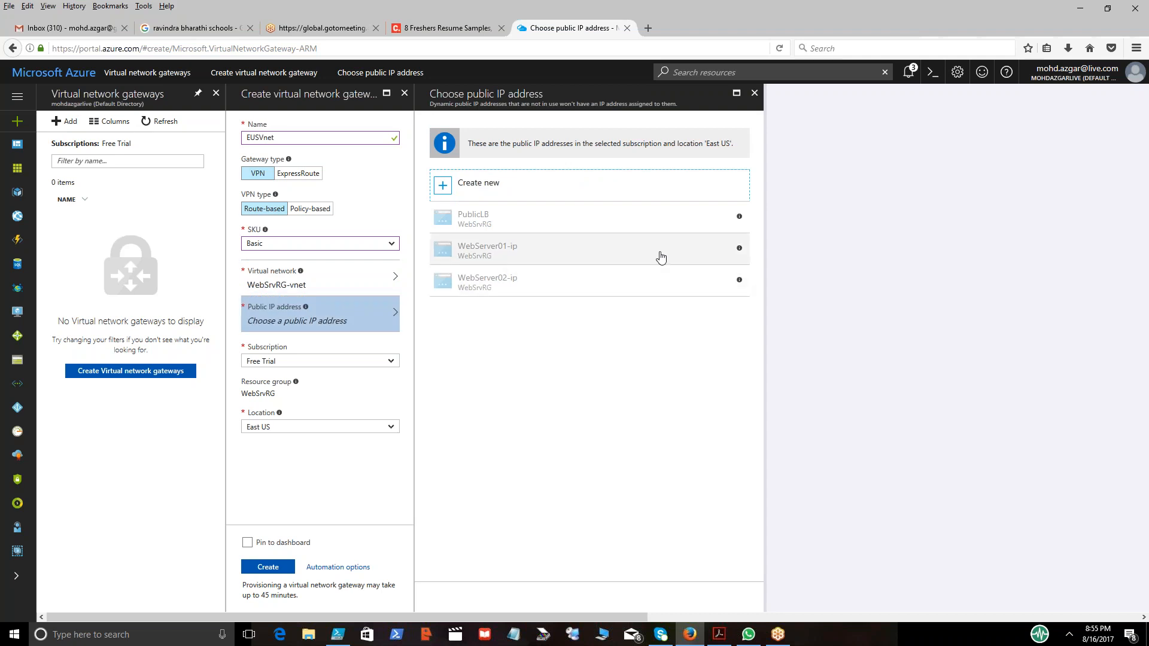
left_click(486, 186)
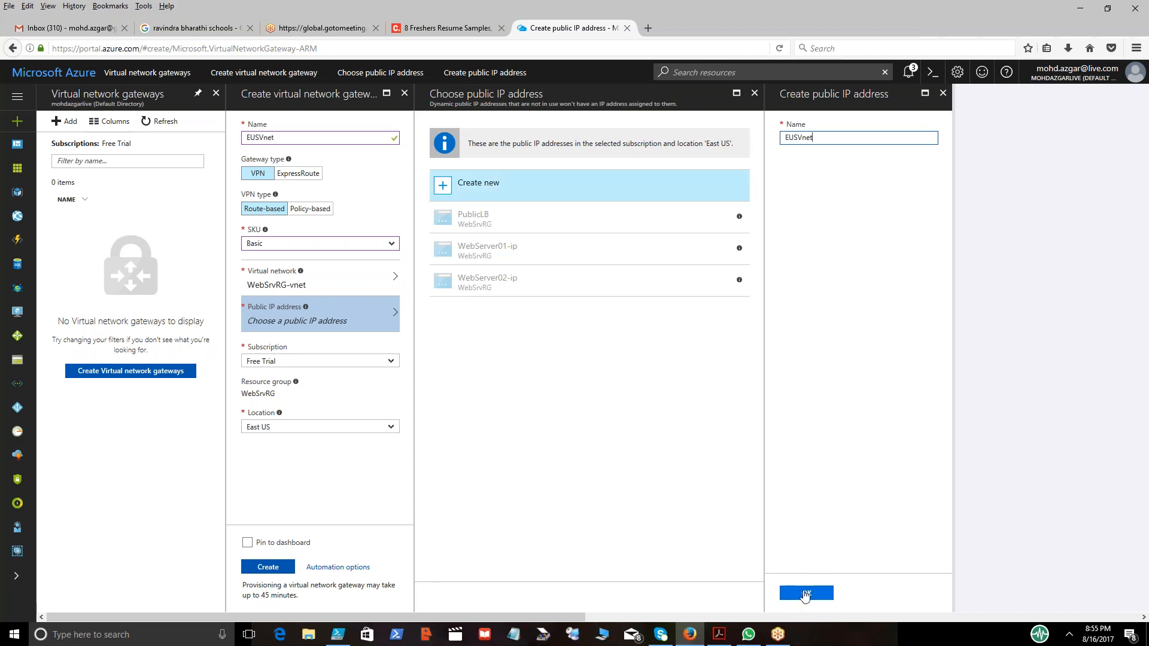
left_click(805, 595)
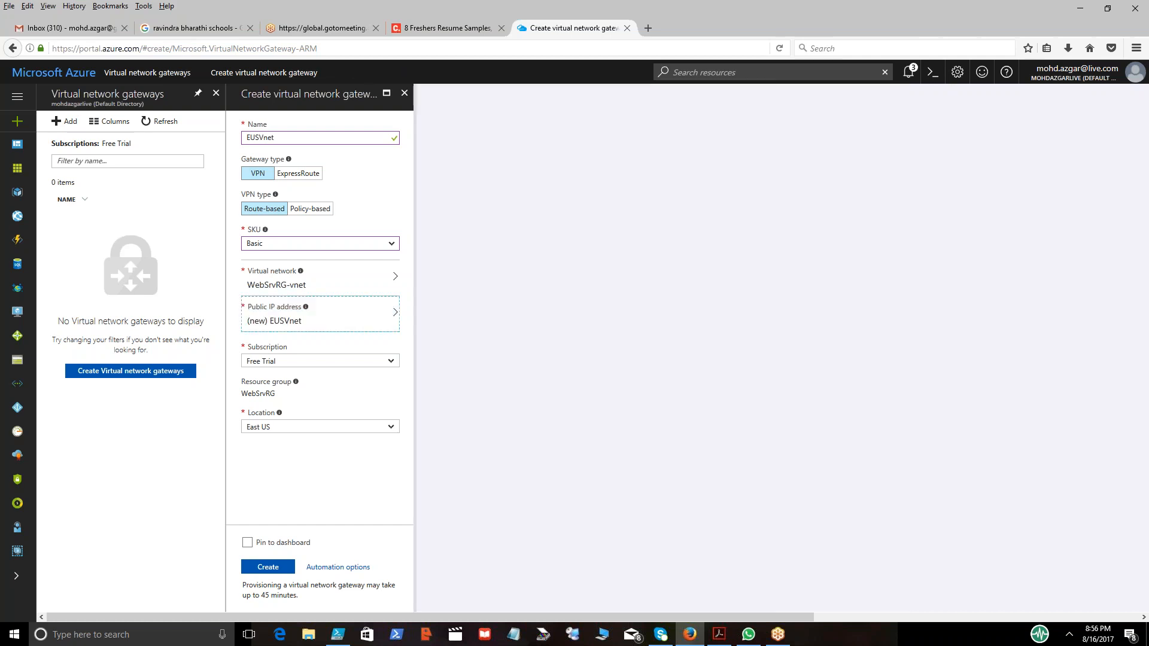
Create the virtual network gateway and check its deployment progress in the notifications.
left_click(276, 574)
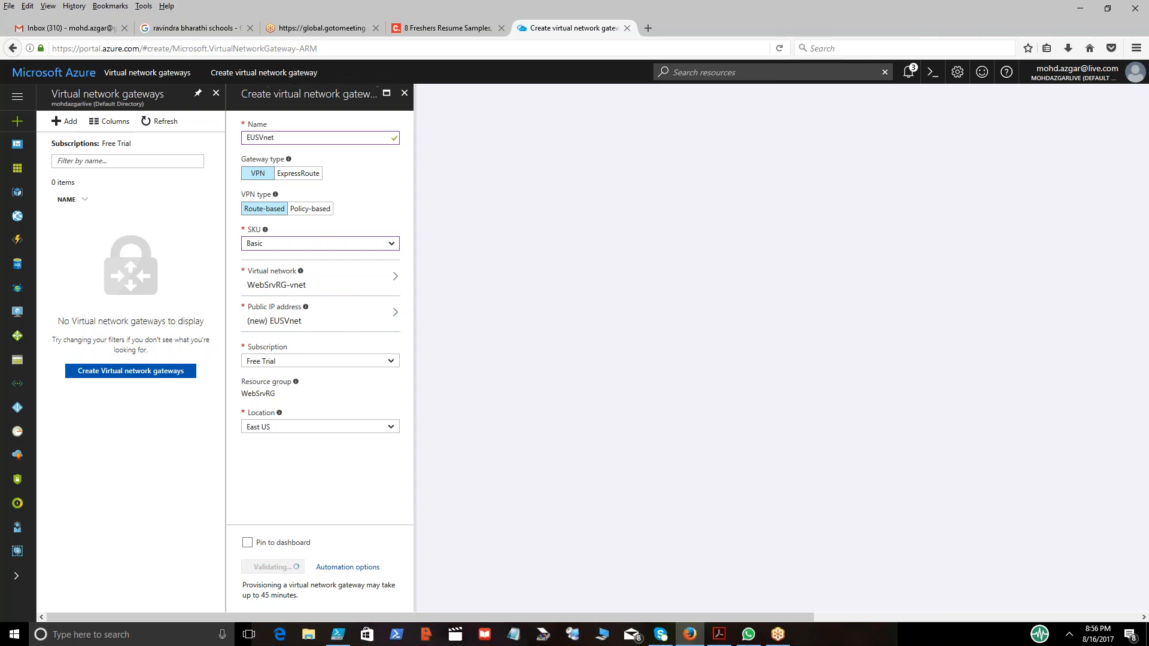
left_click(273, 566)
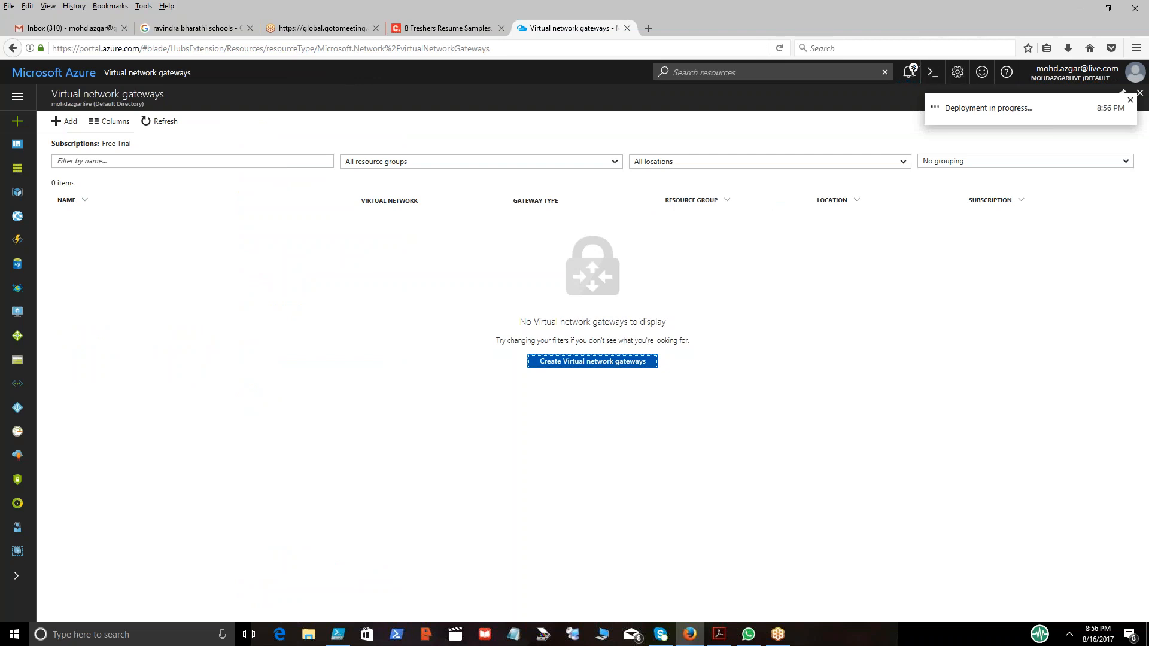
left_click(908, 73)
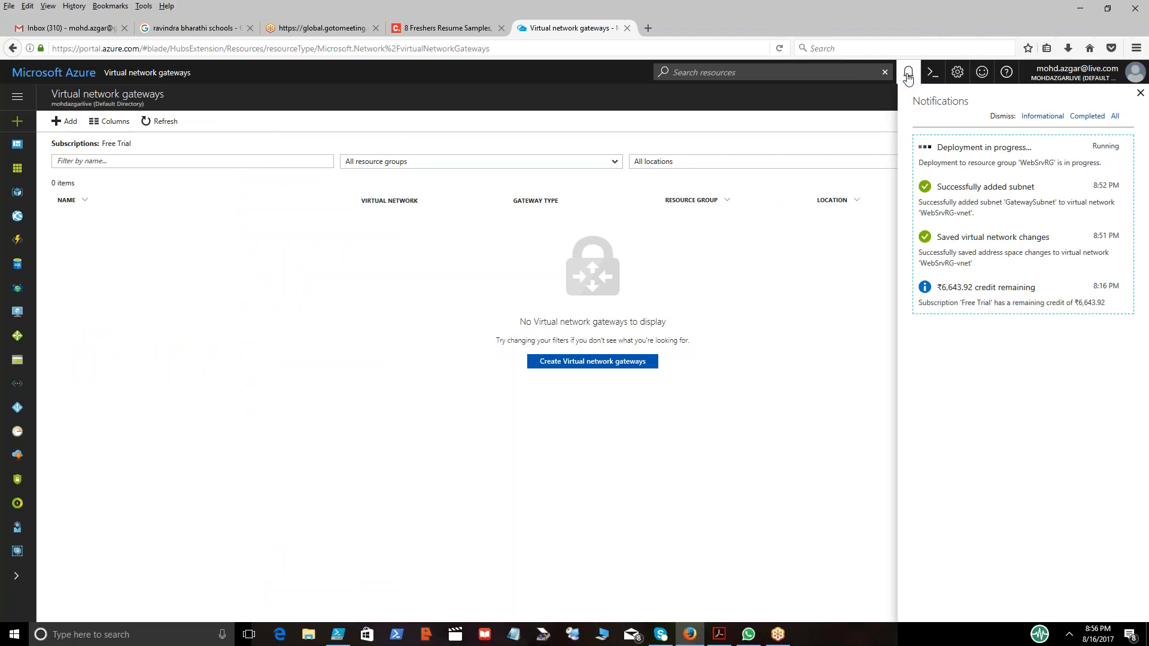
left_click(908, 75)
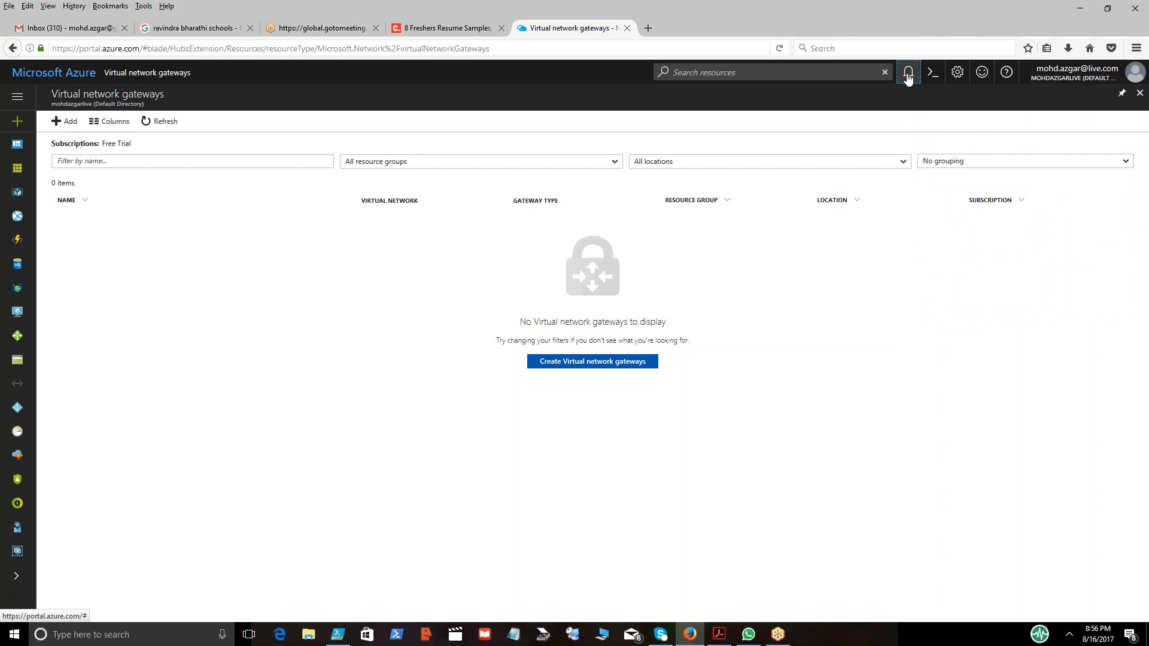
left_click(908, 75)
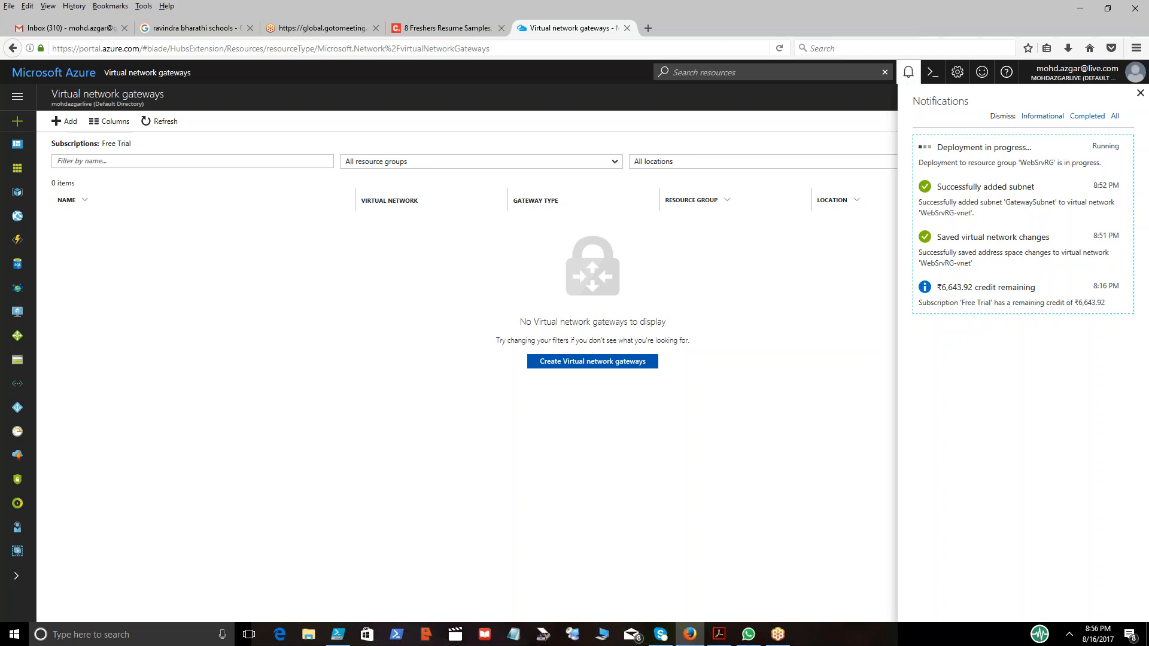
left_click(910, 70)
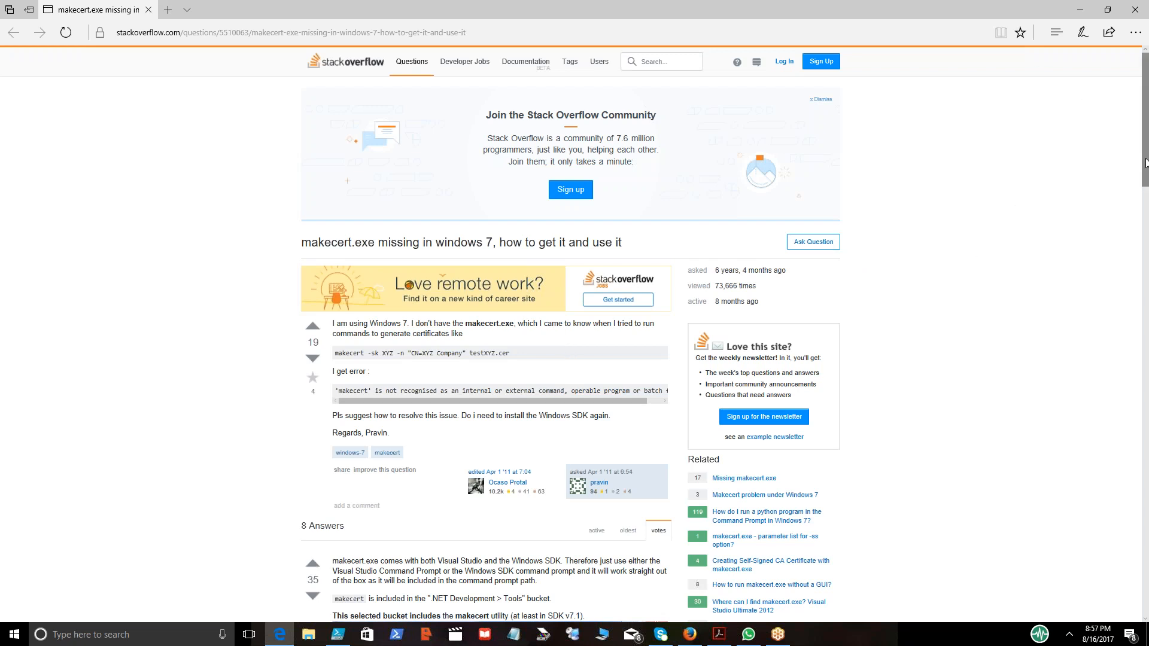
Switch to Edge and download makecert_5_131_3790_0.zip from the linked answer on the Stack Overflow makecert page.
left_click_drag(1145, 165, 1146, 260)
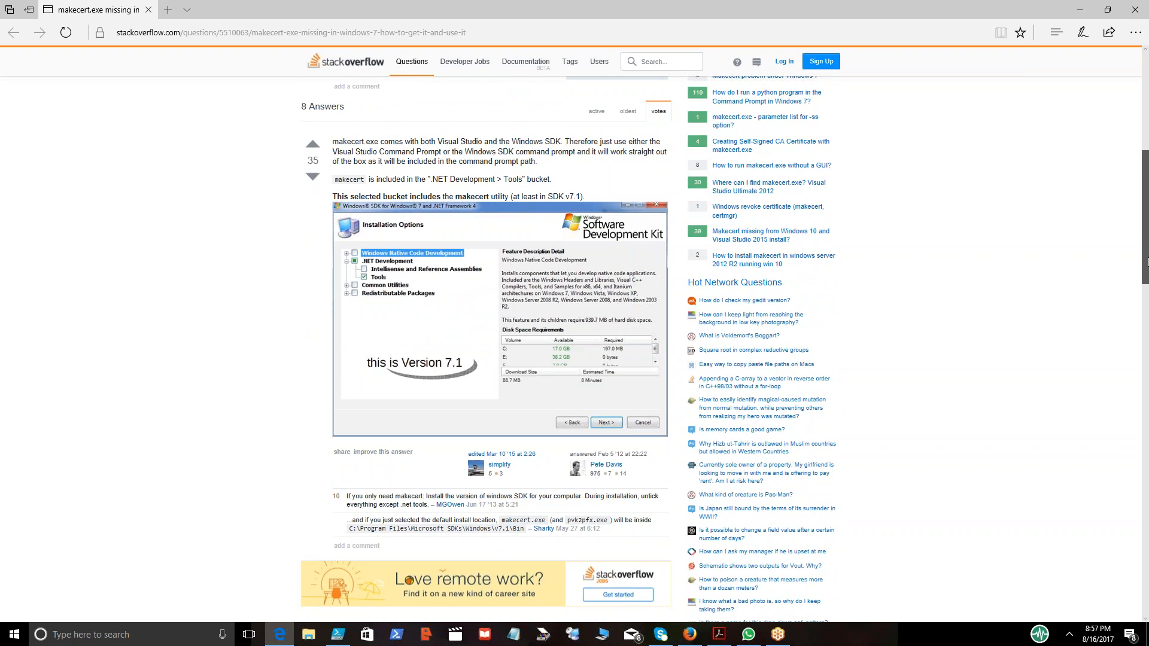
left_click_drag(1146, 261, 1144, 331)
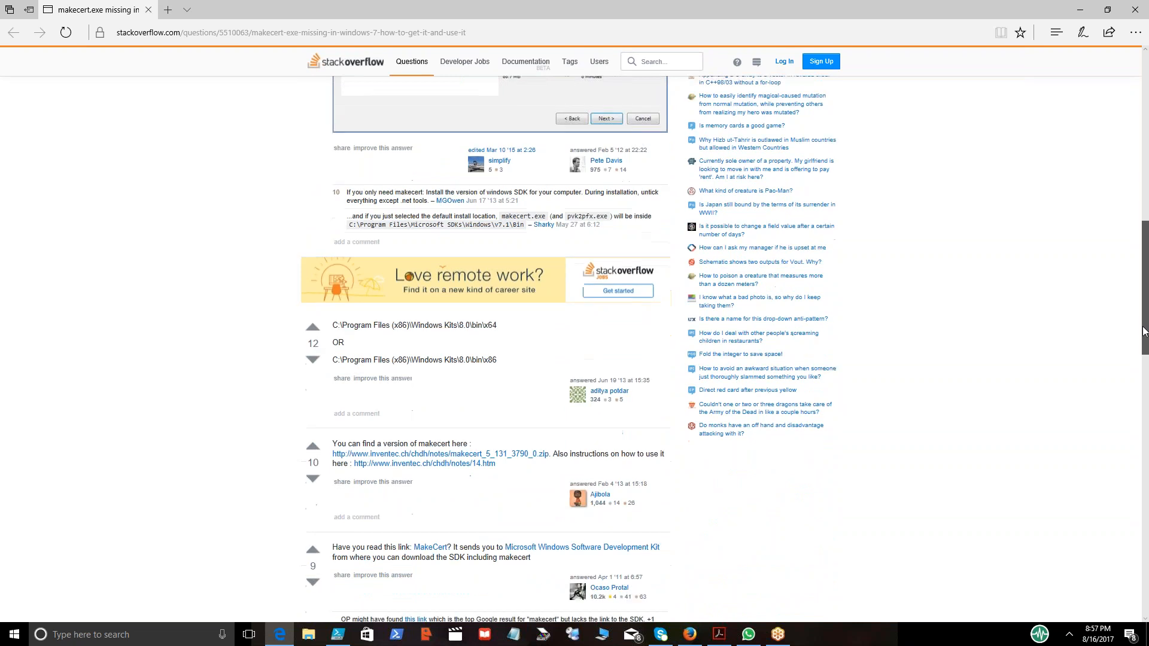
scroll(778, 365, "down", 1)
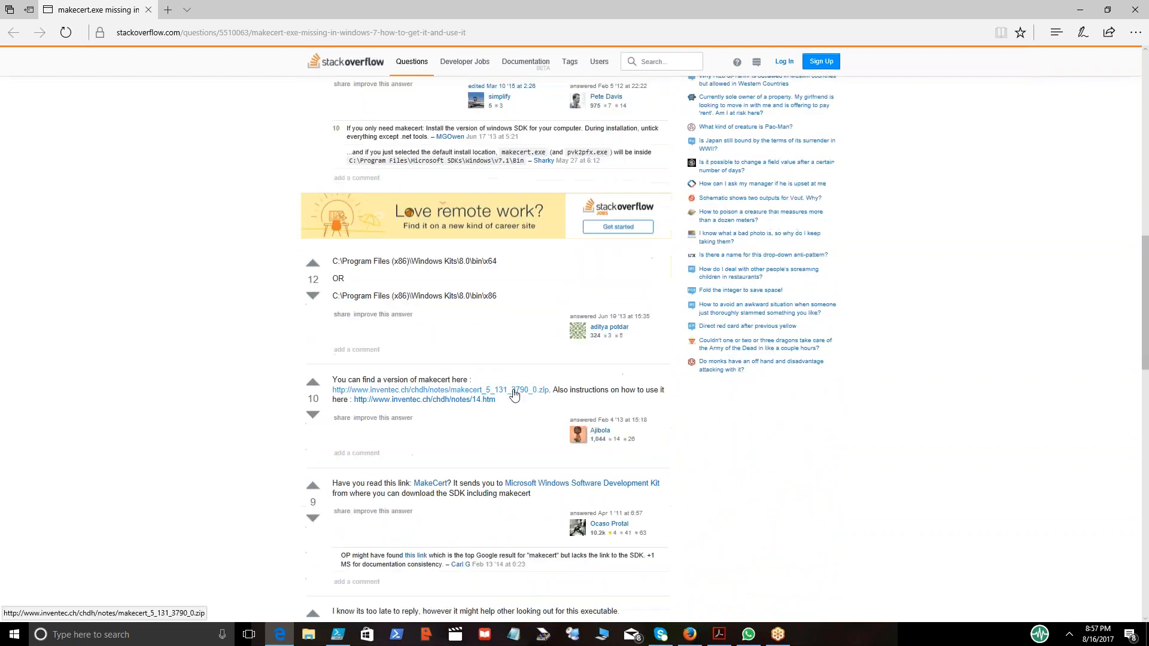
left_click(459, 390)
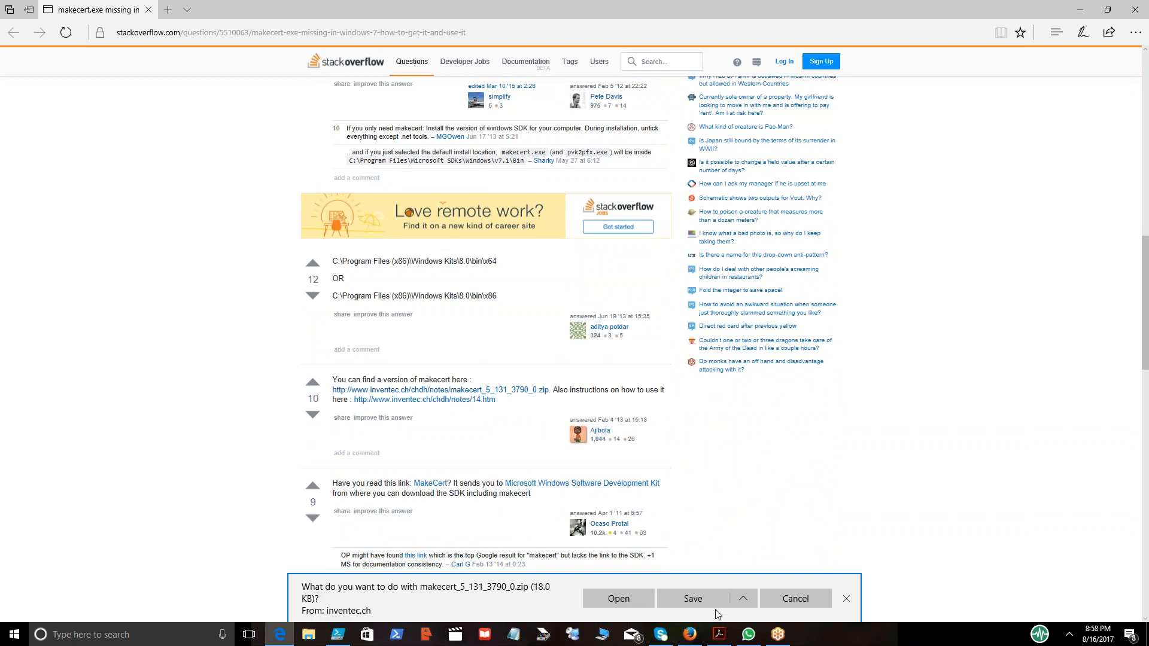
left_click(694, 600)
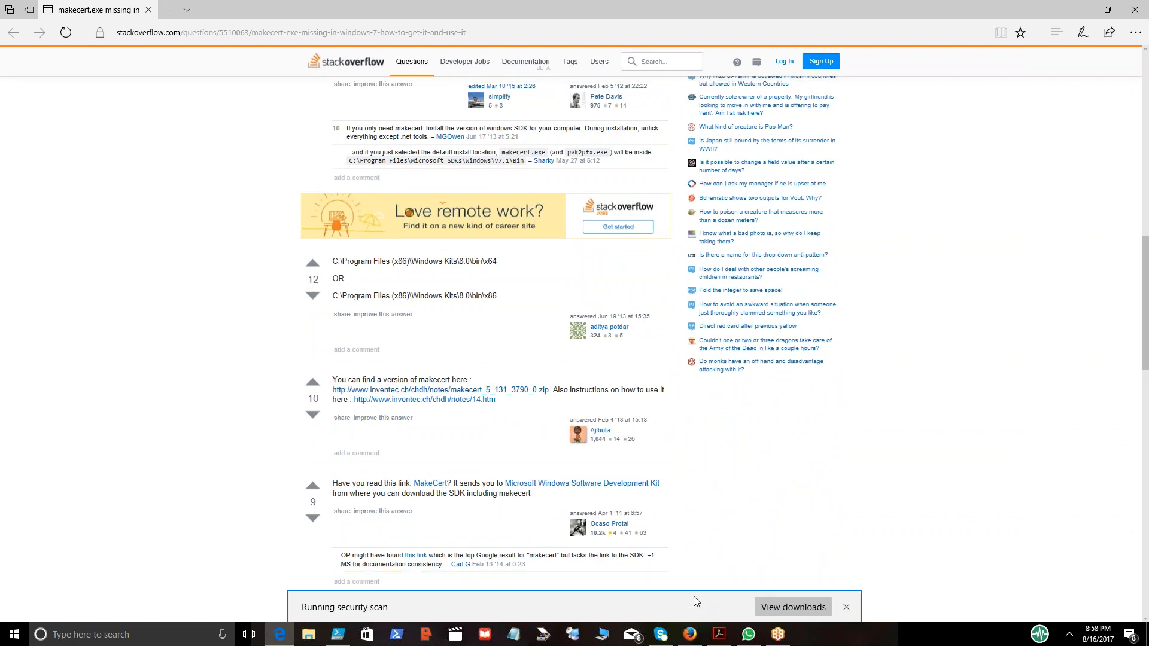
left_click(776, 609)
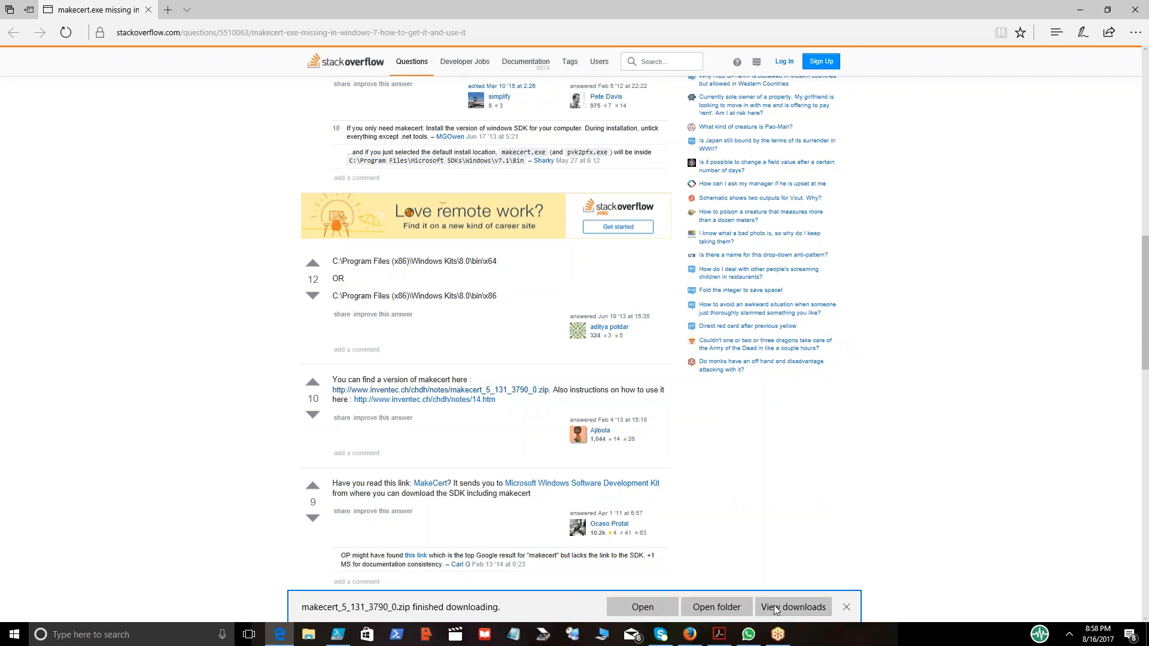
Copy the downloaded makecert_5_131_3790_0.zip from the Downloads folder onto the desktop.
left_click(706, 608)
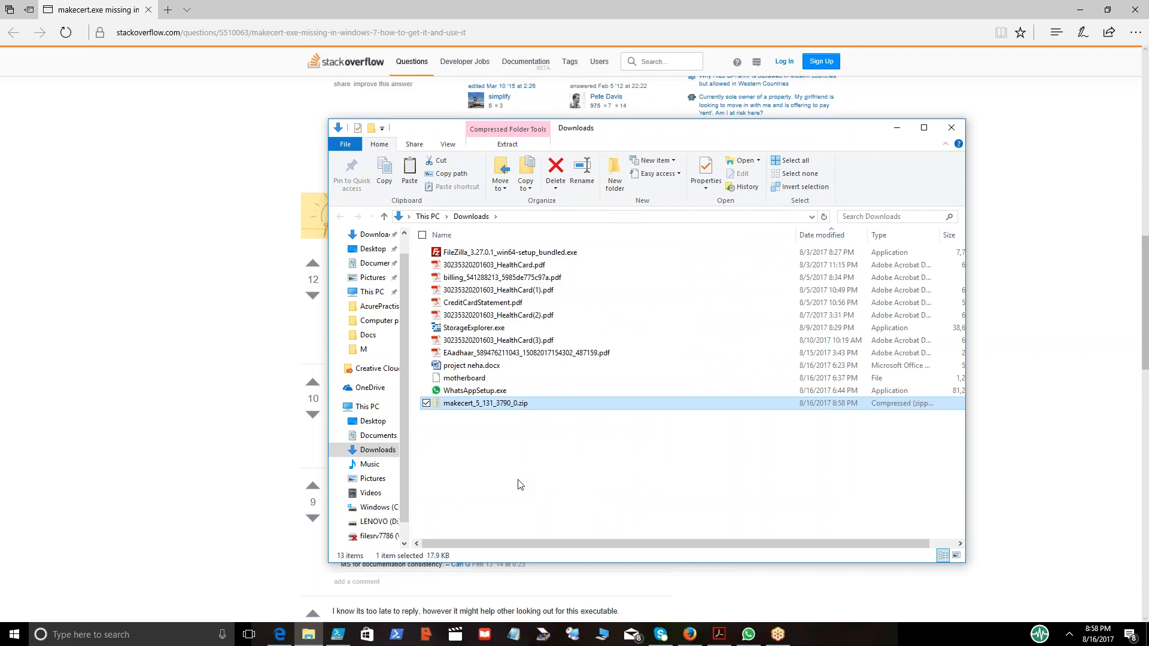
key("super+d")
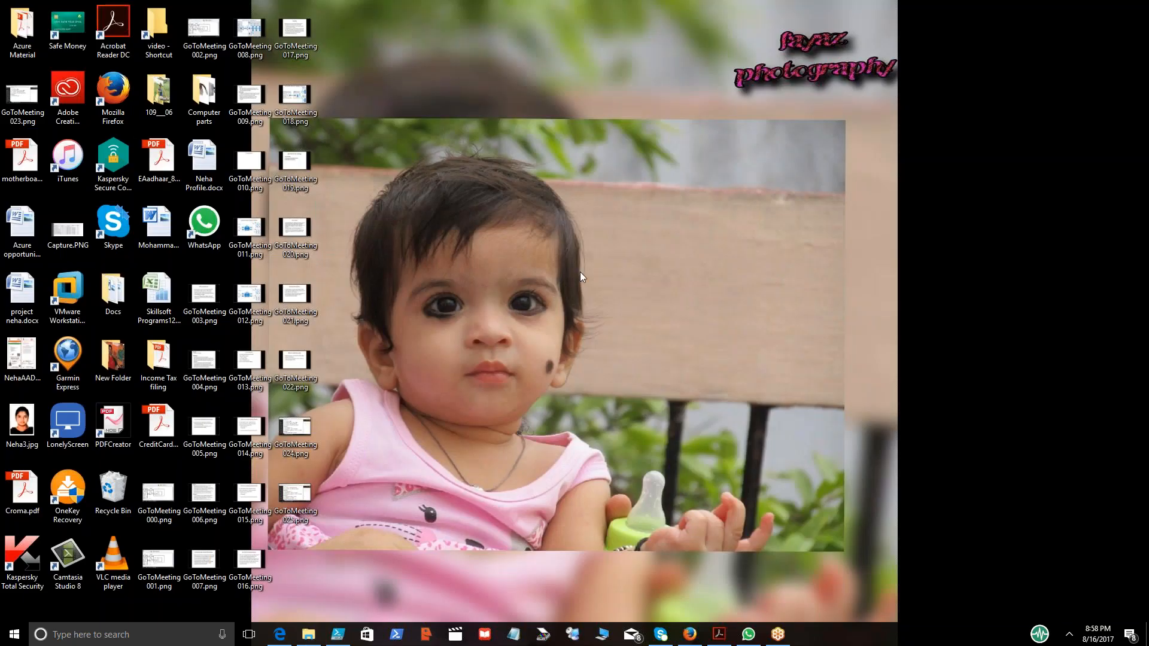
key("ctrl+v")
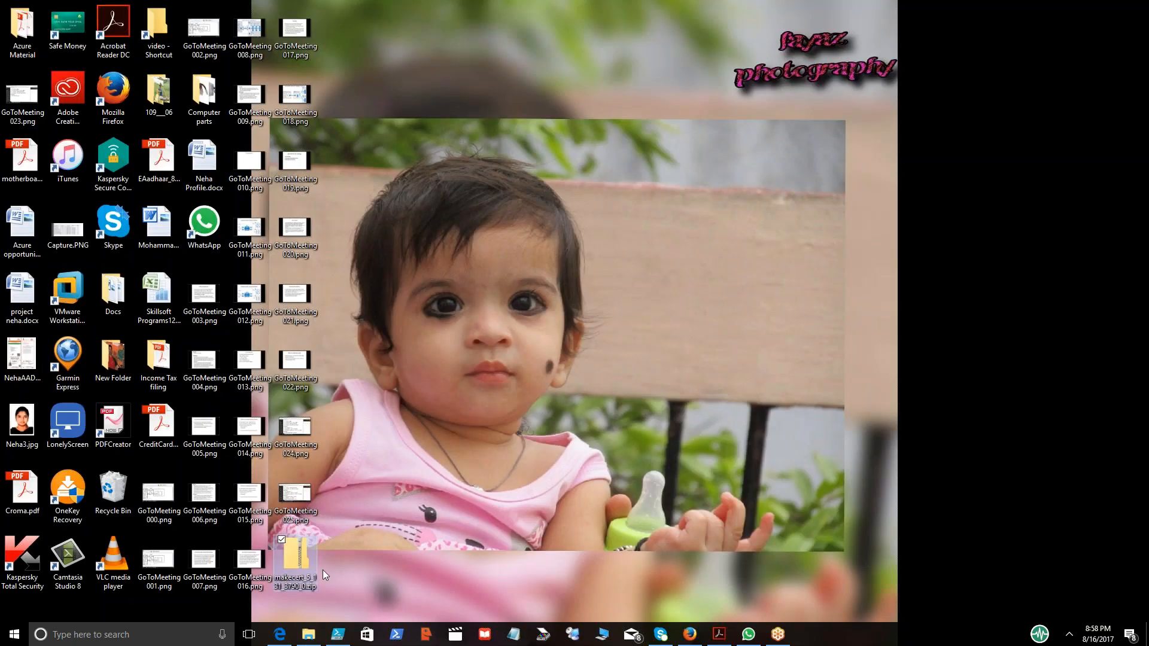
Extract the makecert zip into a makecert_5_131_3790_0 folder on the desktop and open that folder.
right_click(300, 558)
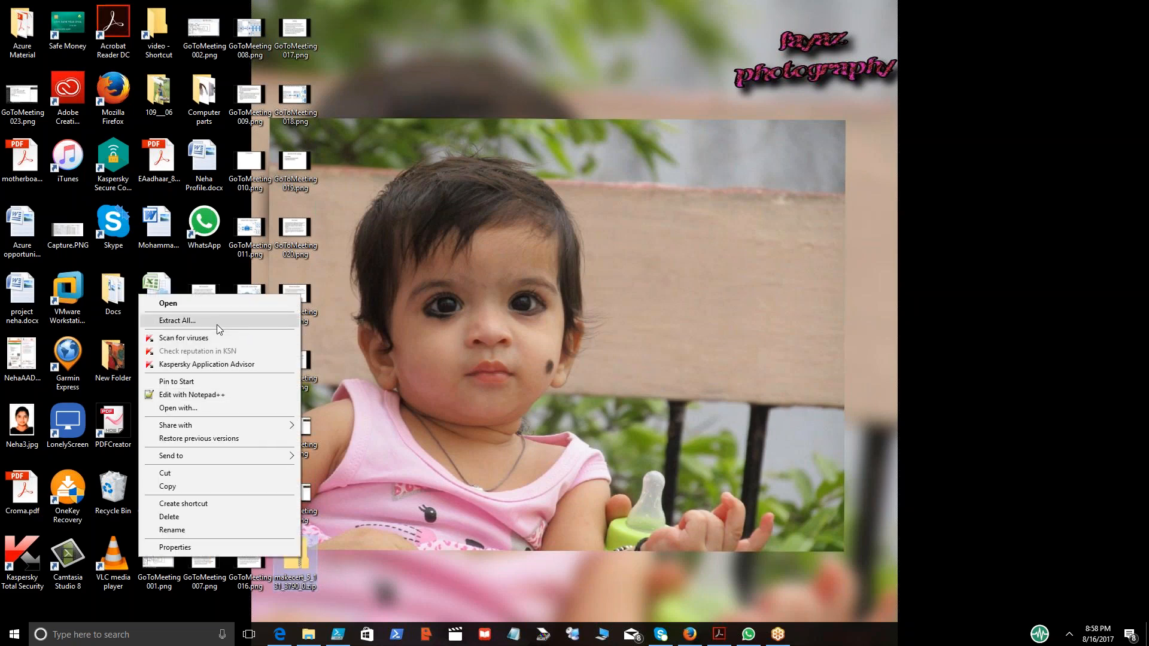
left_click(217, 323)
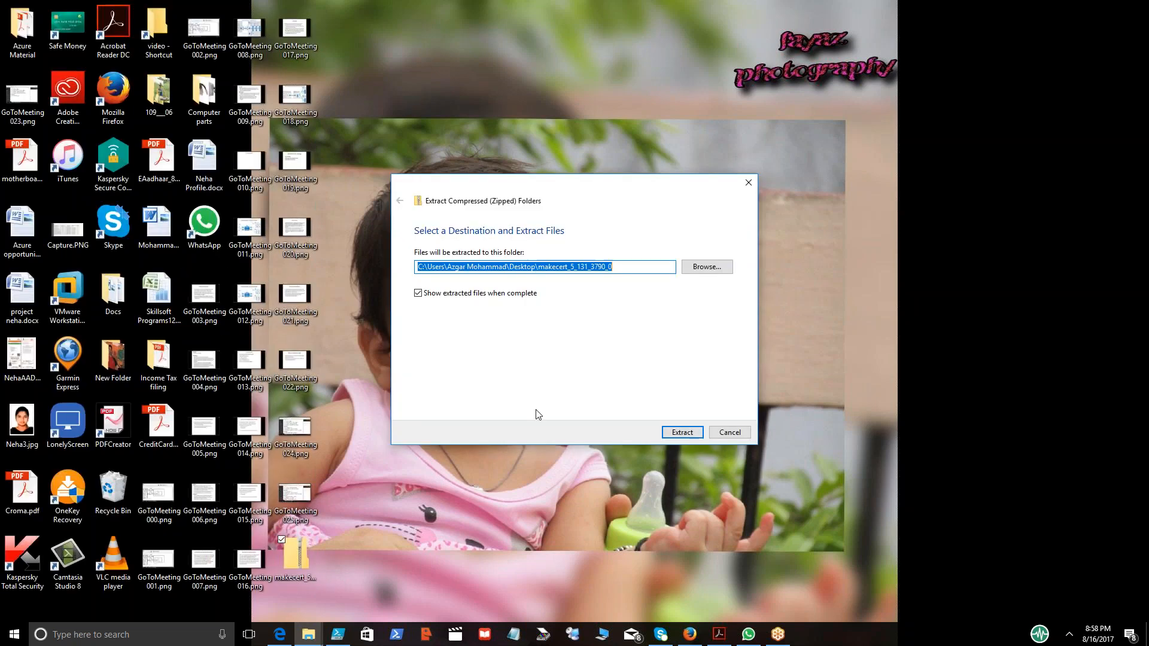
left_click(669, 432)
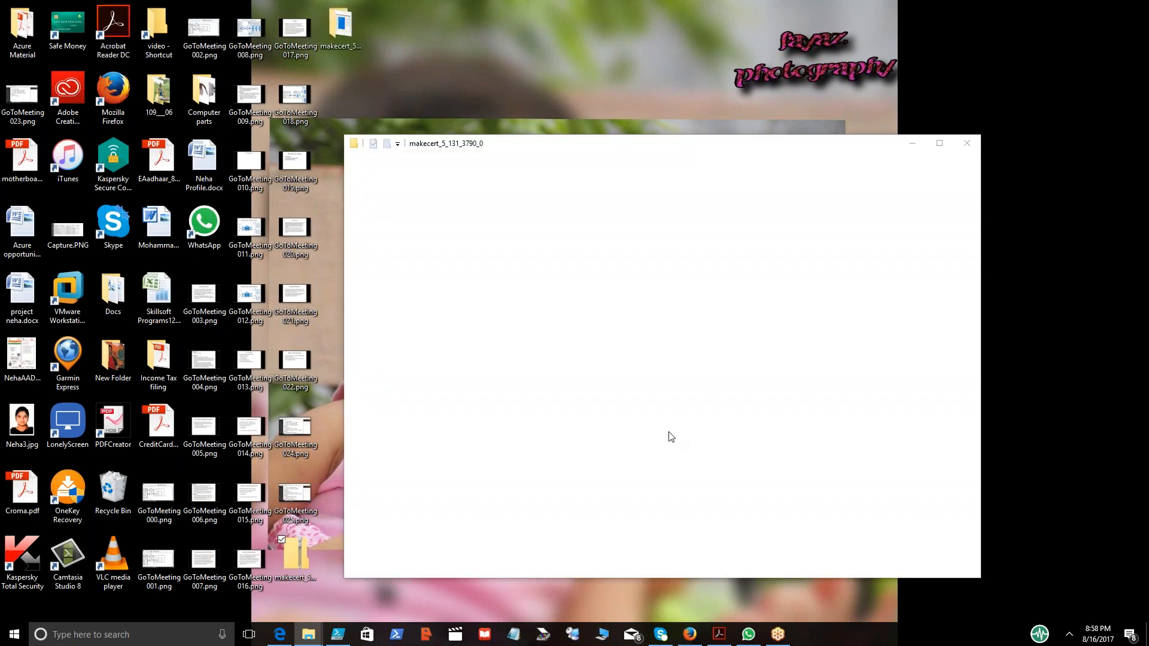
double_click(533, 148)
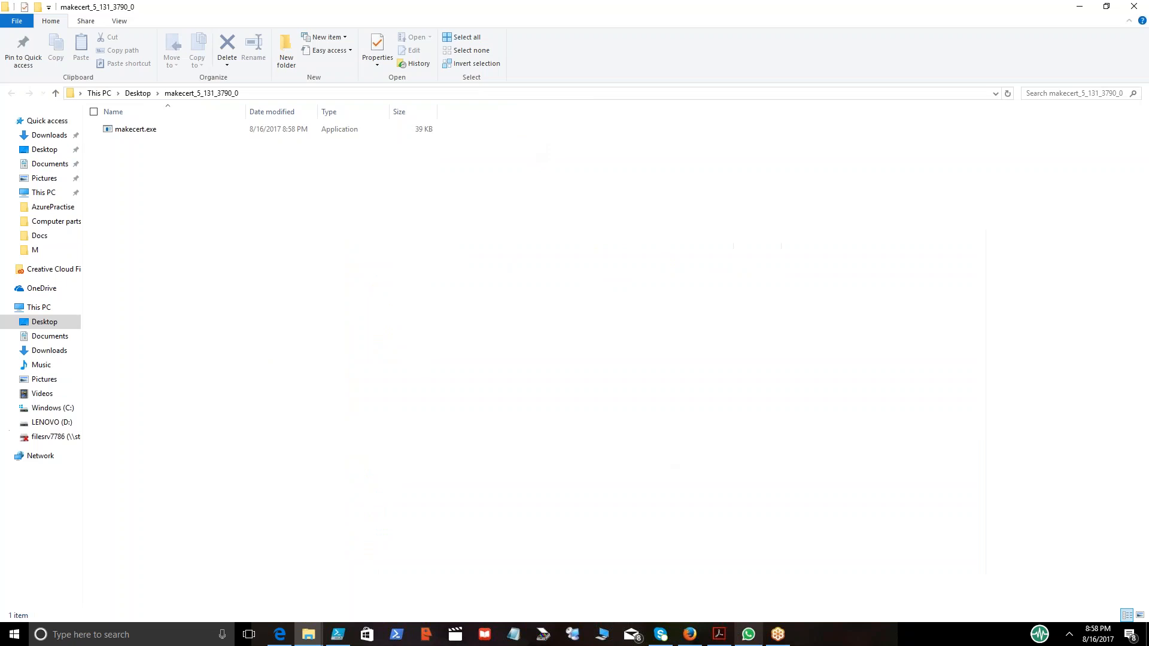
left_click(776, 639)
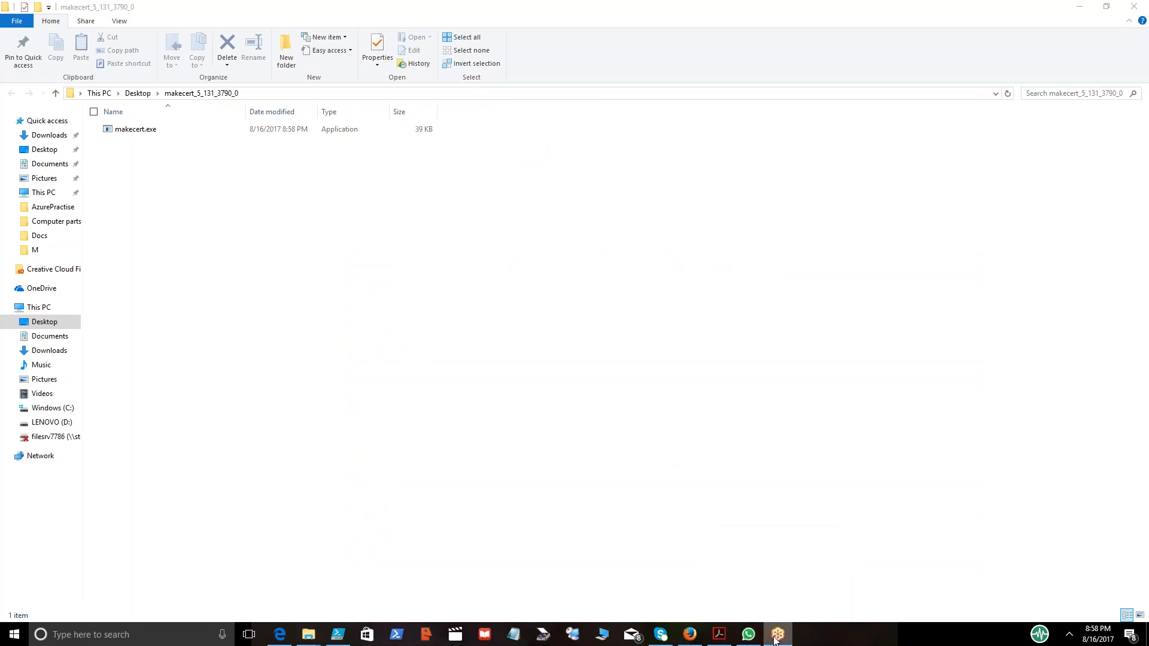
left_click(1086, 8)
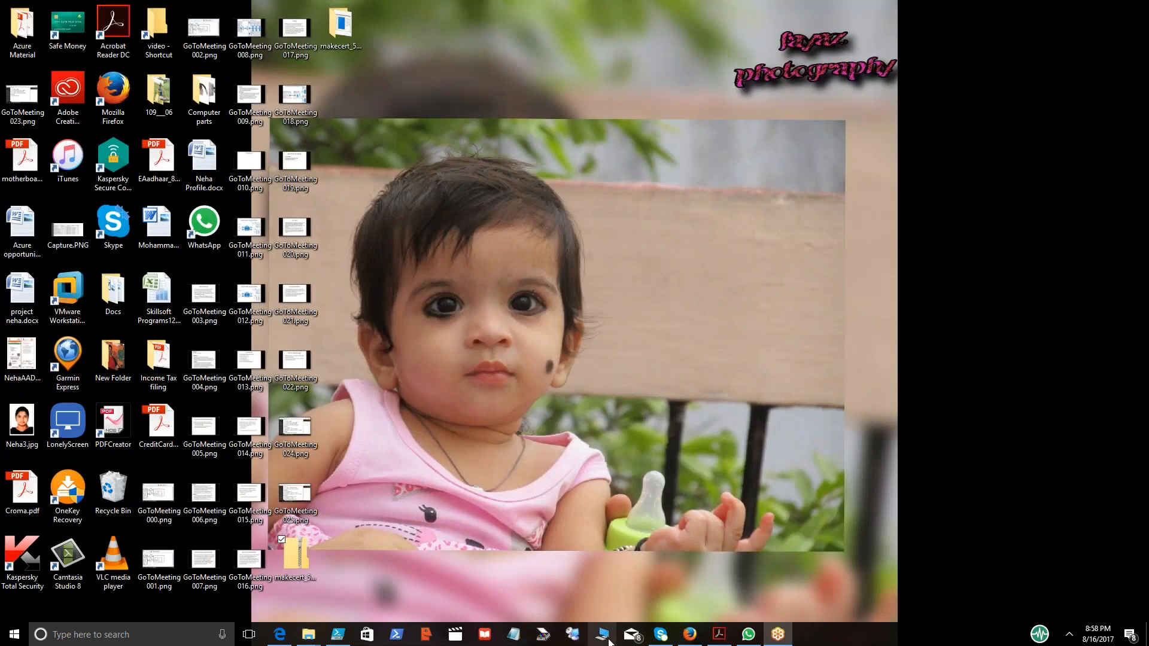
left_click(689, 635)
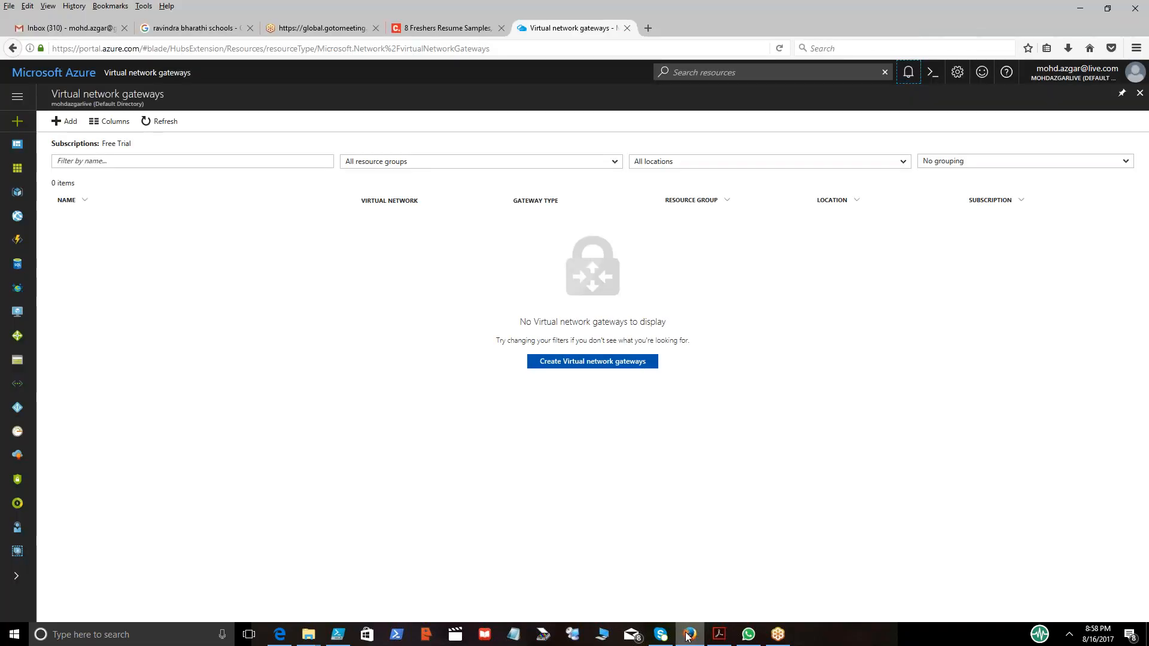
mouse_move(280, 631)
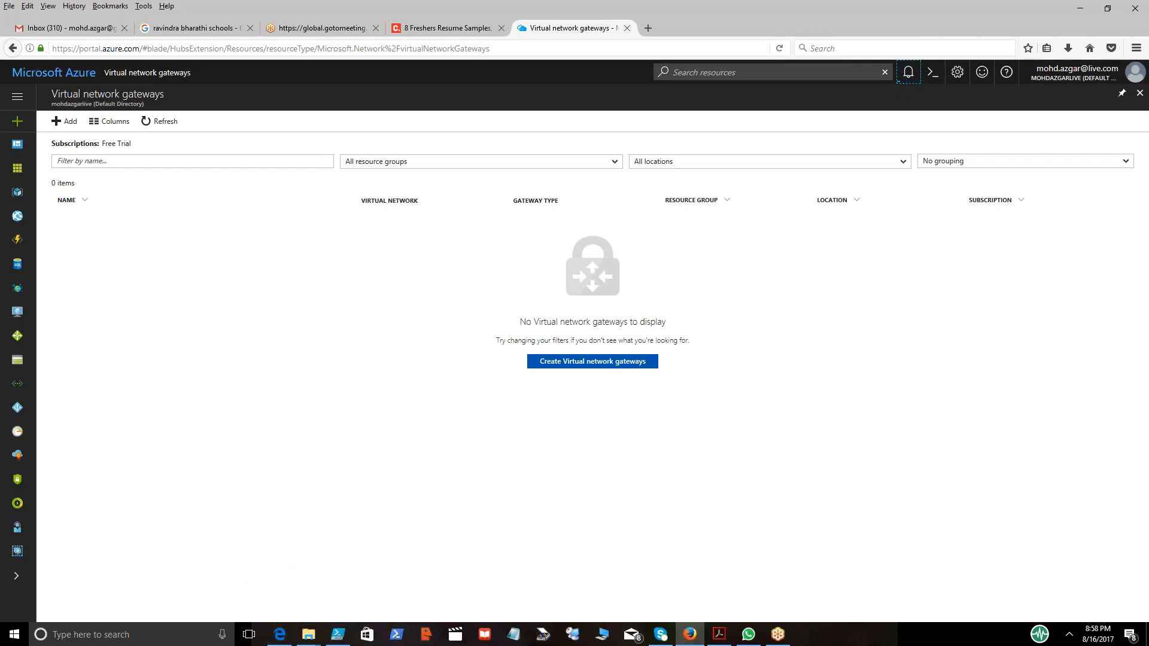
Open a Command Prompt and change to the Desktop folder.
key("super+r")
type("cmd")
key("Return")
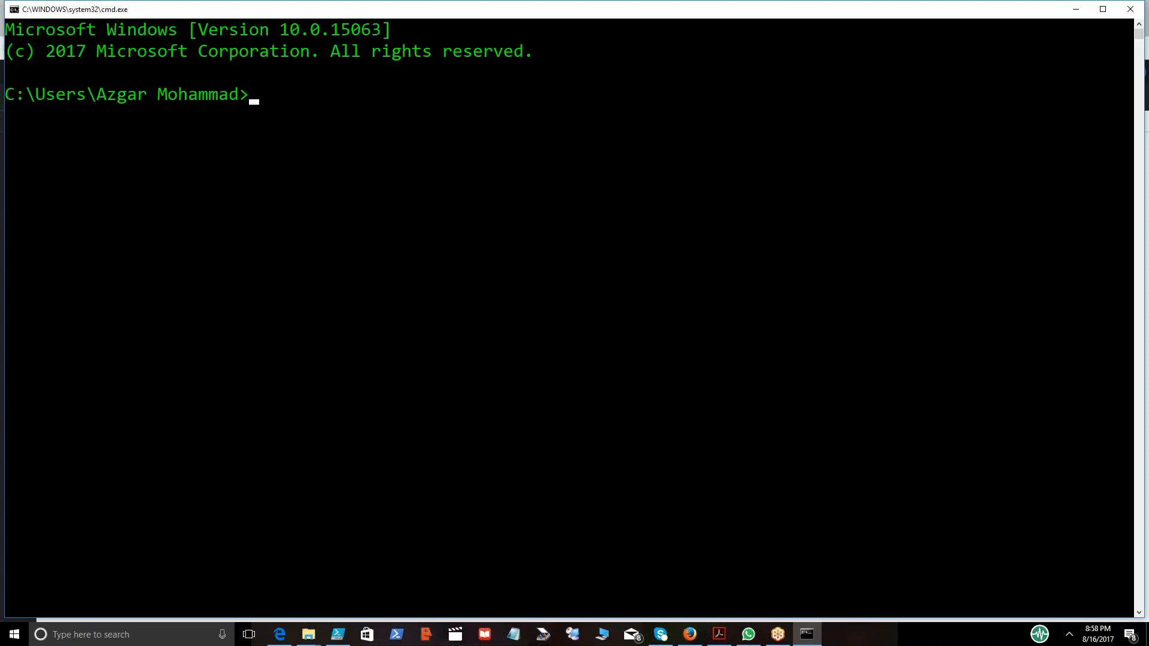
type("cd de")
key("Tab")
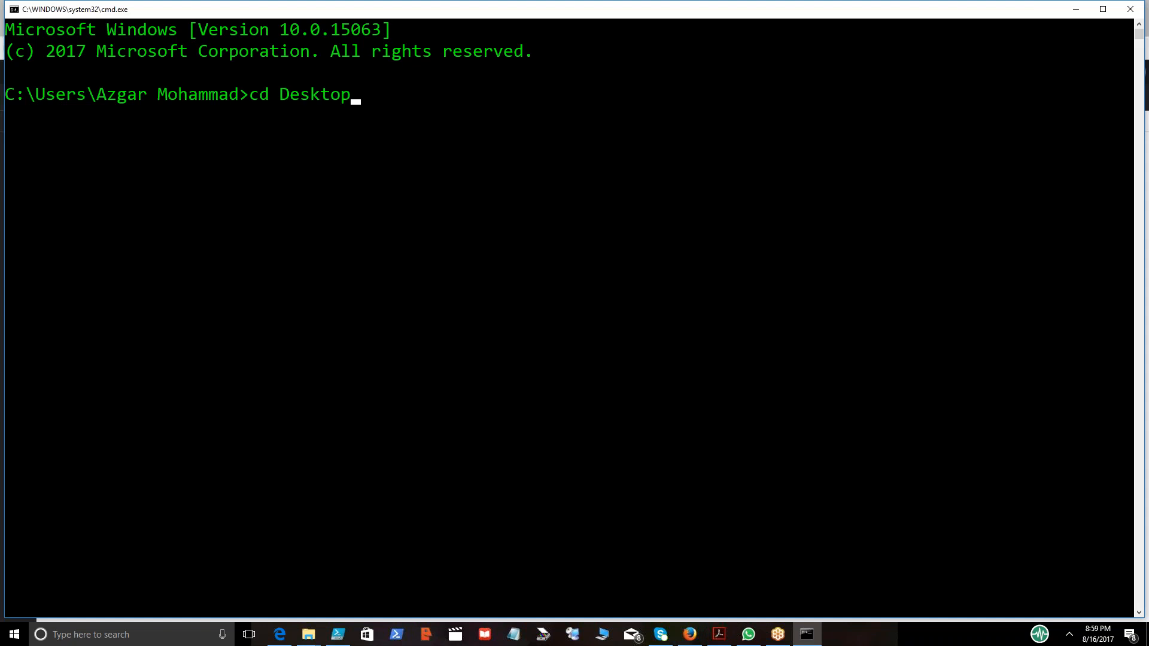
key("Return")
Change into the makecert_5_131_3790_0 folder and list its contents.
type("cd m")
type("a")
key("Tab")
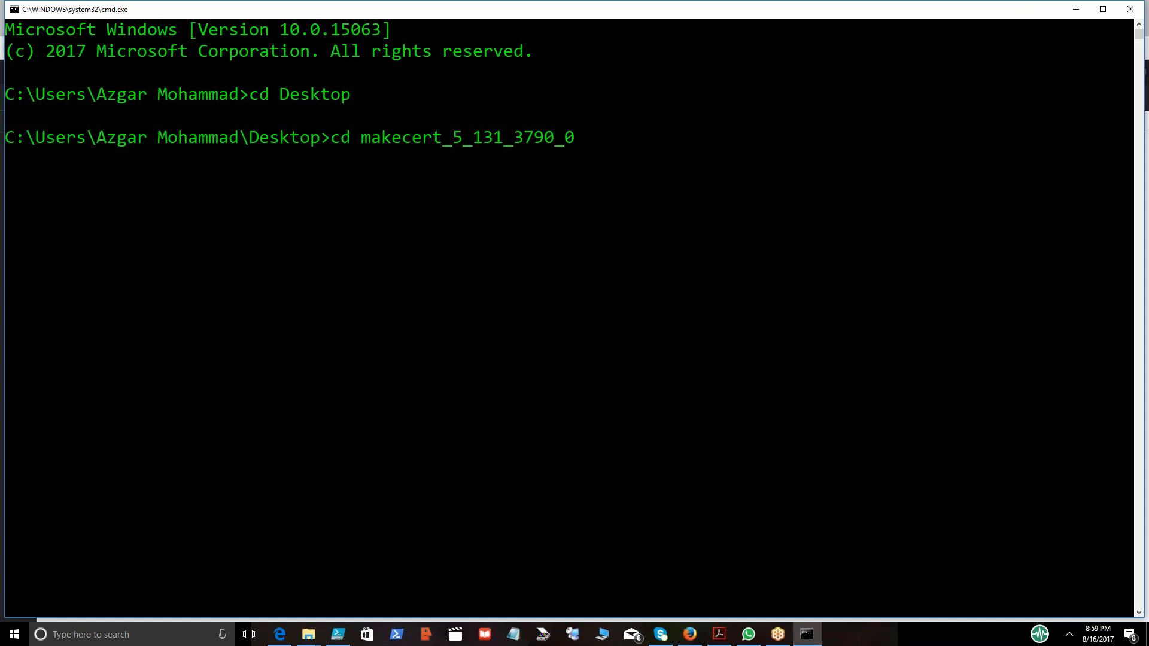
key("Return")
type("dir")
key("Return")
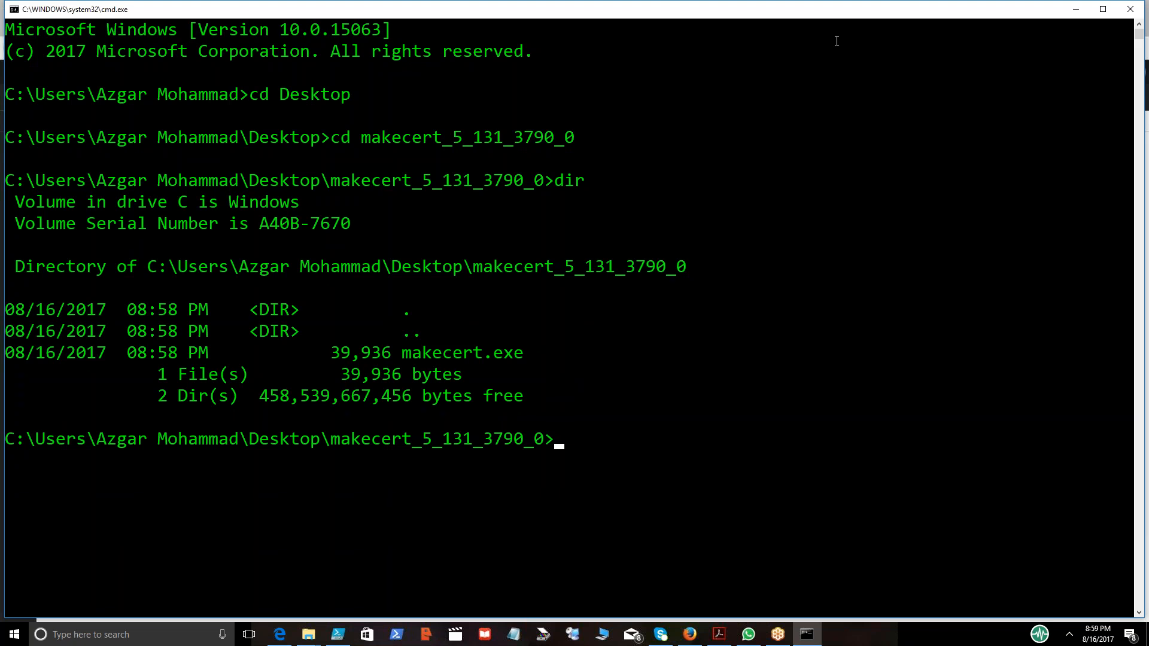
key("alt+Tab")
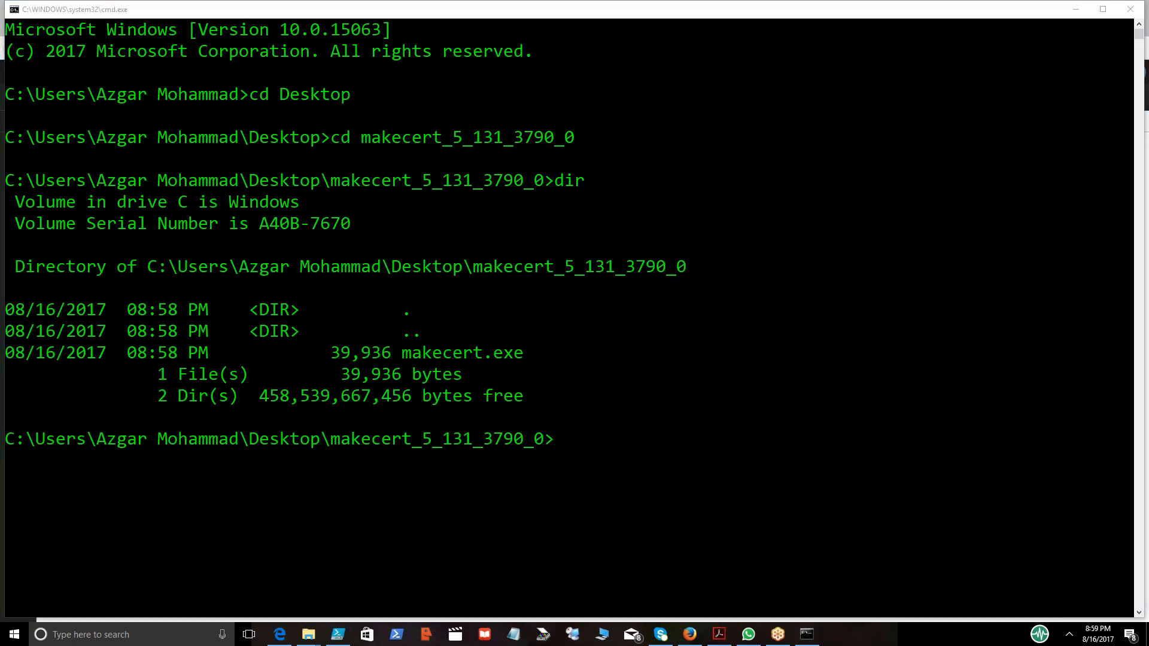
left_click(590, 436)
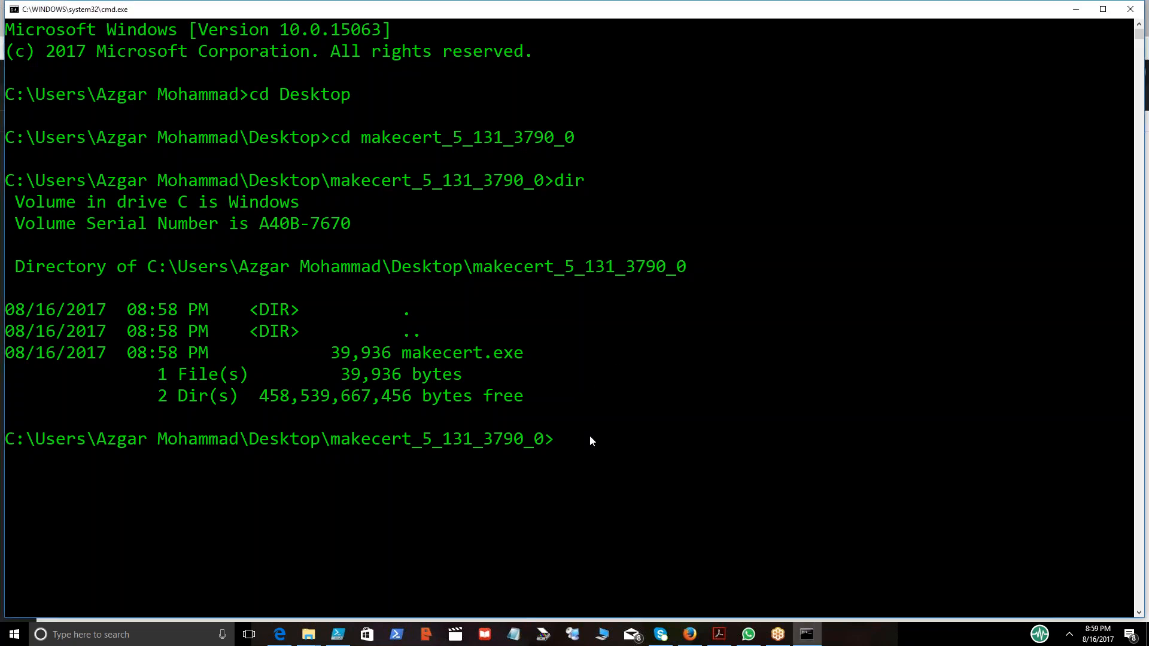
type("makecert.exe -n \"CN=AzureVpnClientCert\" -pe -sky exchange -m 96 -ss My -in \"AzureVpnRootCert\" -is my -a sha1")
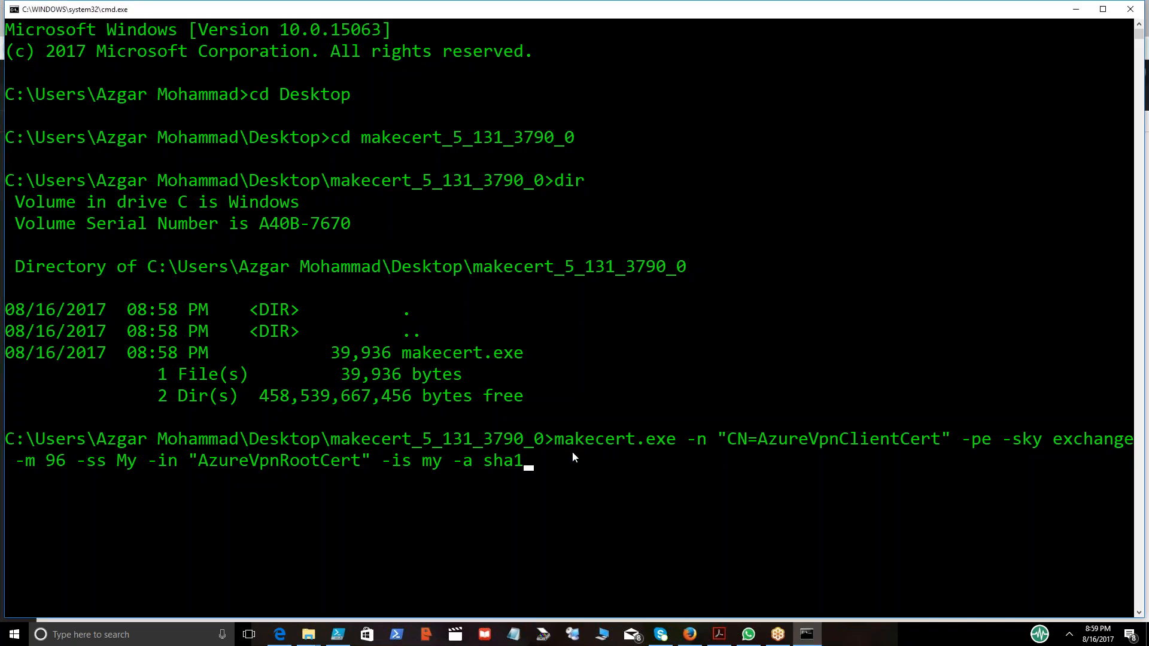
key("BackSpace")
key("BackSpace")
key("BackSpace")
key("BackSpace")
key("BackSpace")
key("BackSpace")
key("BackSpace")
key("BackSpace")
key("BackSpace")
key("BackSpace")
key("BackSpace")
key("BackSpace")
key("BackSpace")
key("BackSpace")
key("BackSpace")
key("BackSpace")
key("BackSpace")
key("BackSpace")
key("BackSpace")
key("BackSpace")
key("BackSpace")
key("BackSpace")
key("BackSpace")
key("BackSpace")
key("BackSpace")
key("BackSpace")
key("BackSpace")
key("BackSpace")
key("BackSpace")
key("BackSpace")
key("BackSpace")
key("BackSpace")
key("BackSpace")
key("BackSpace")
key("BackSpace")
key("BackSpace")
key("BackSpace")
key("BackSpace")
key("BackSpace")
key("BackSpace")
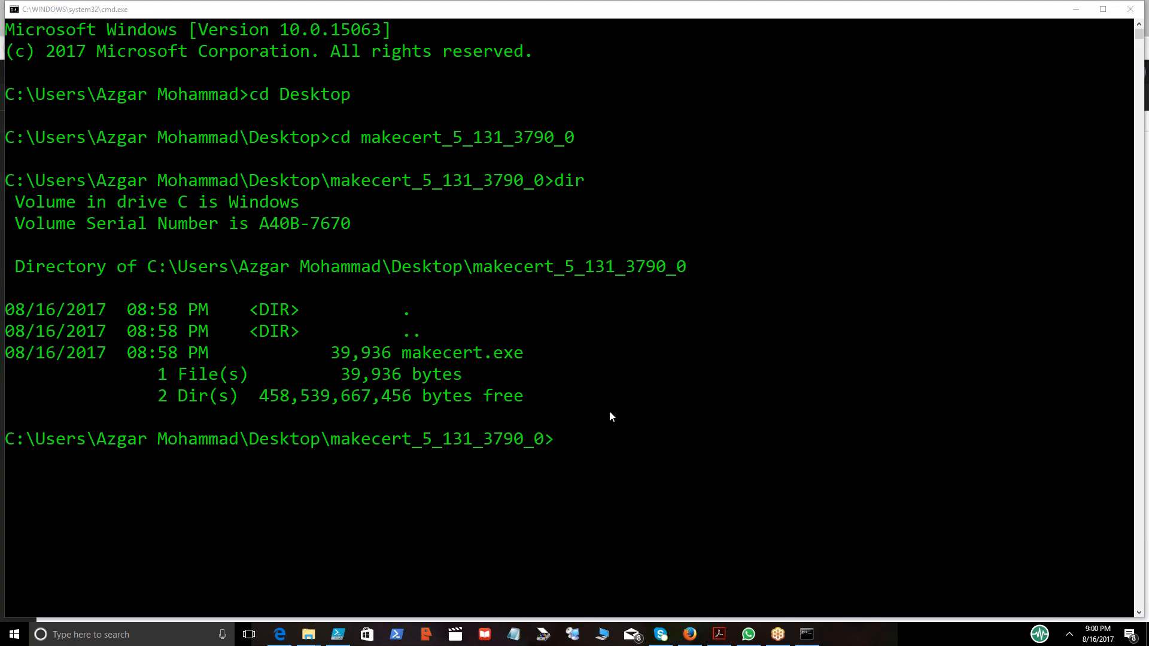
Run makecert -sky exchange -r -n "CN=AzureVpnRootCert" -pe -a sha1 -len 2048 -ss My "AzureVpnRootCert.cer" to create the root certificate, and check the folder.
left_click(557, 428)
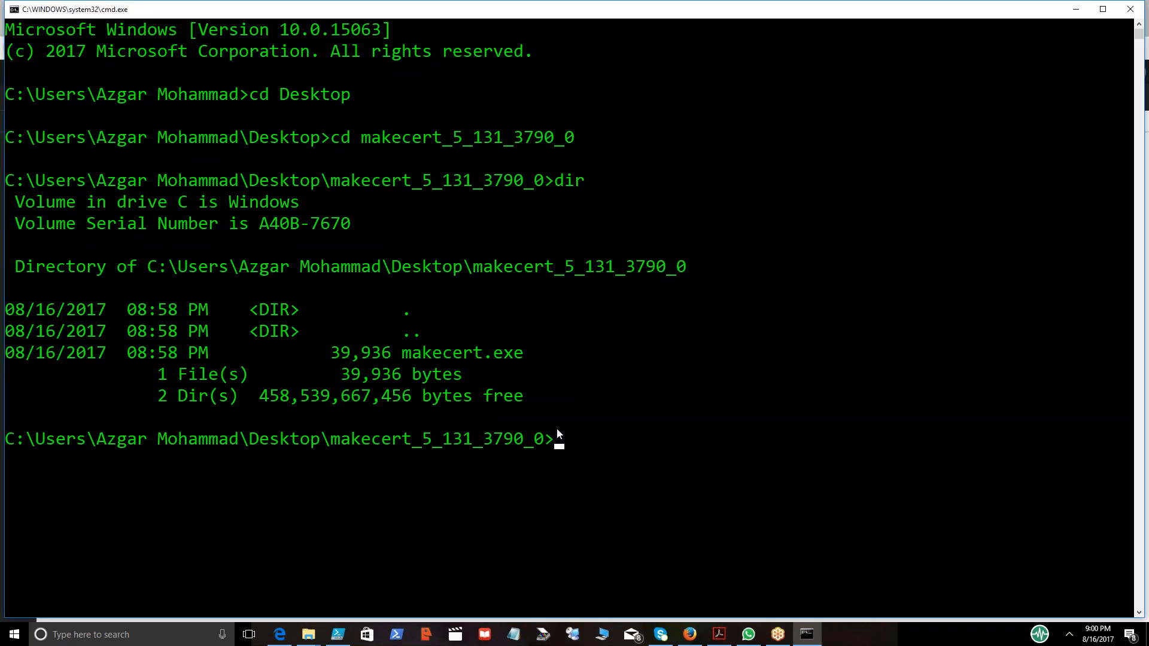
type("makecert -sky exchange -r -n \"CN=AzureVpnRootCert\" -pe -a sha1 -len 2048 -ss My \"AzureVpnRootCert.cer\"")
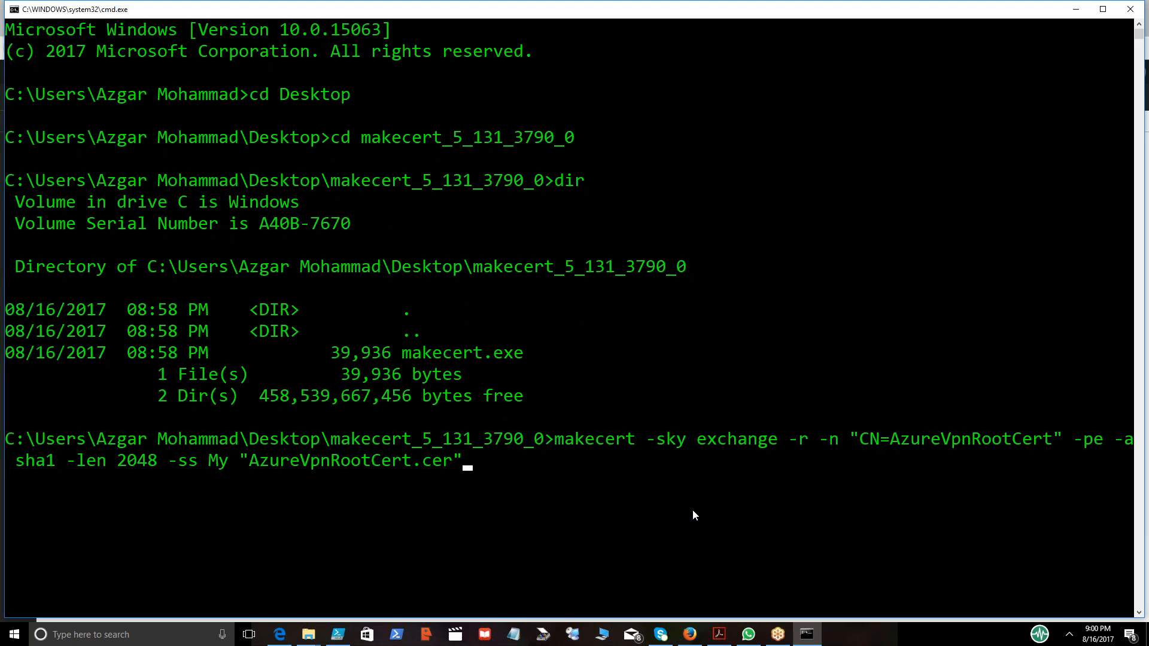
key("Return")
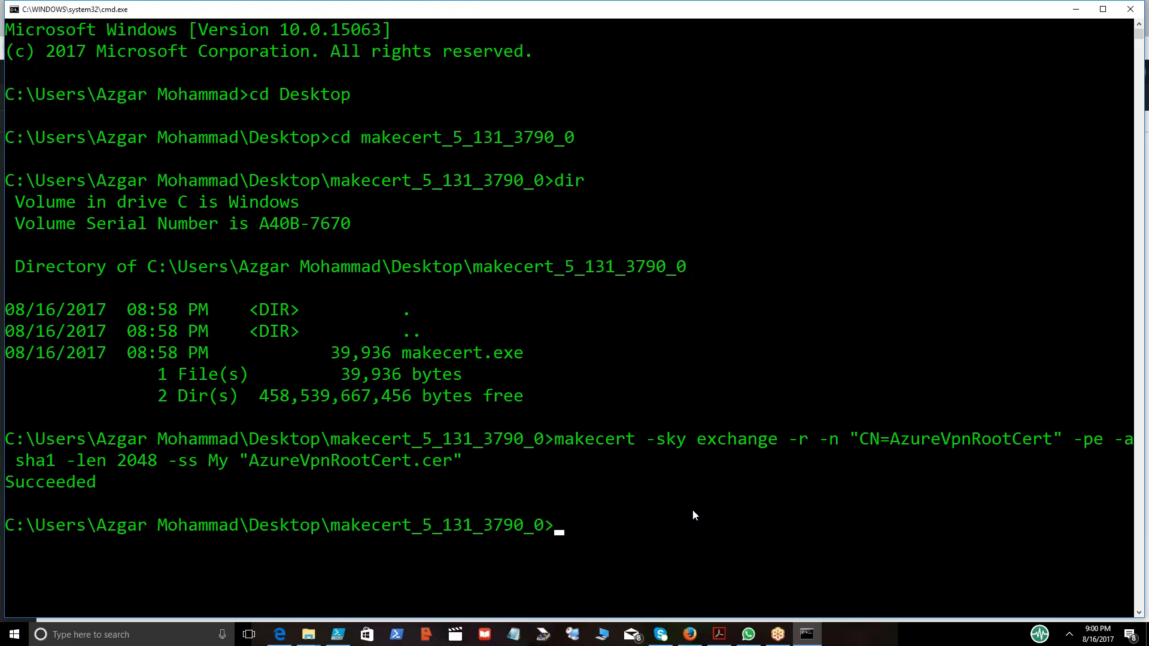
left_click(314, 634)
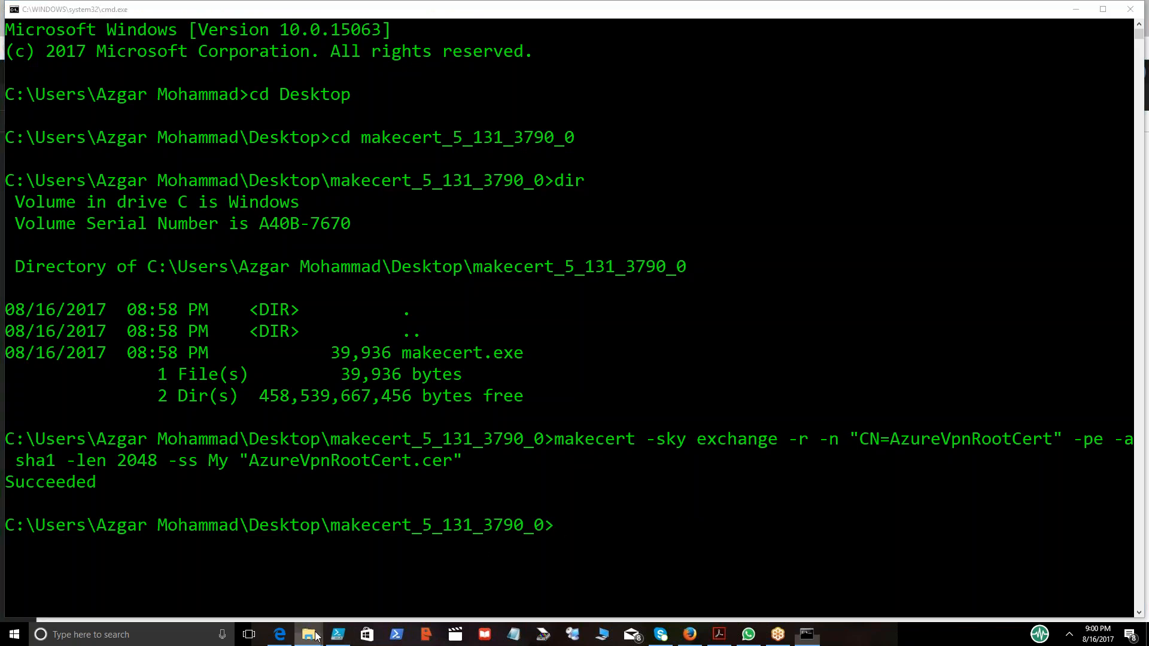
left_click(347, 601)
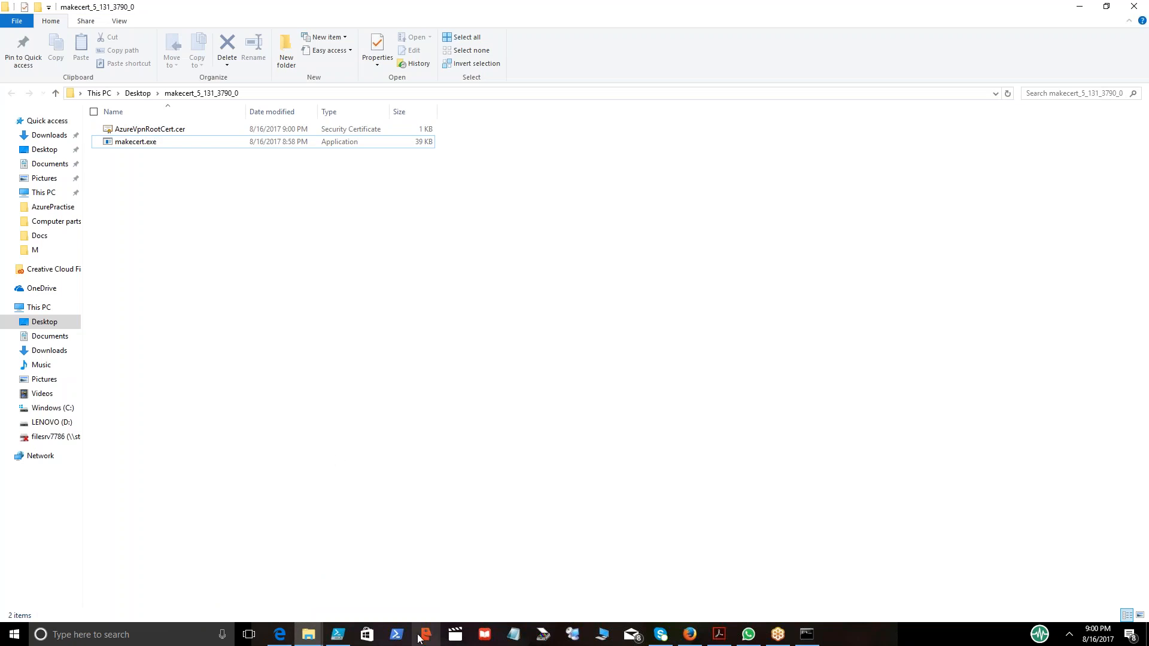
Open the certificate manager with certmgr.msc and maximize its window.
key("alt+Tab")
type("cert")
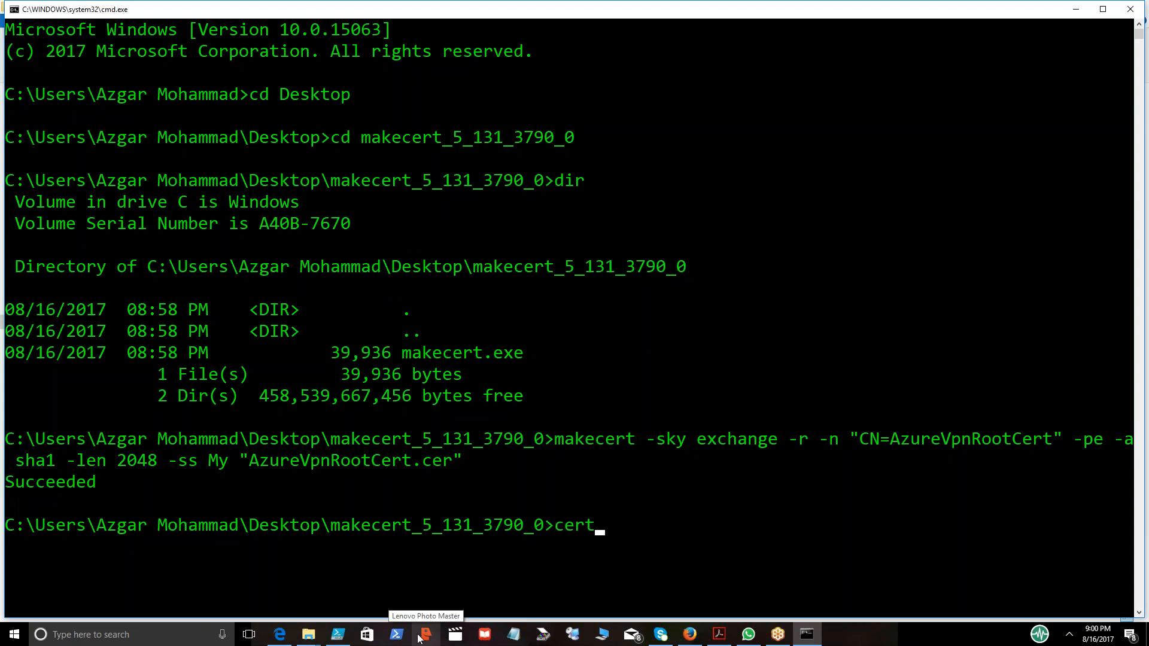
type("mgr.msc")
key("Return")
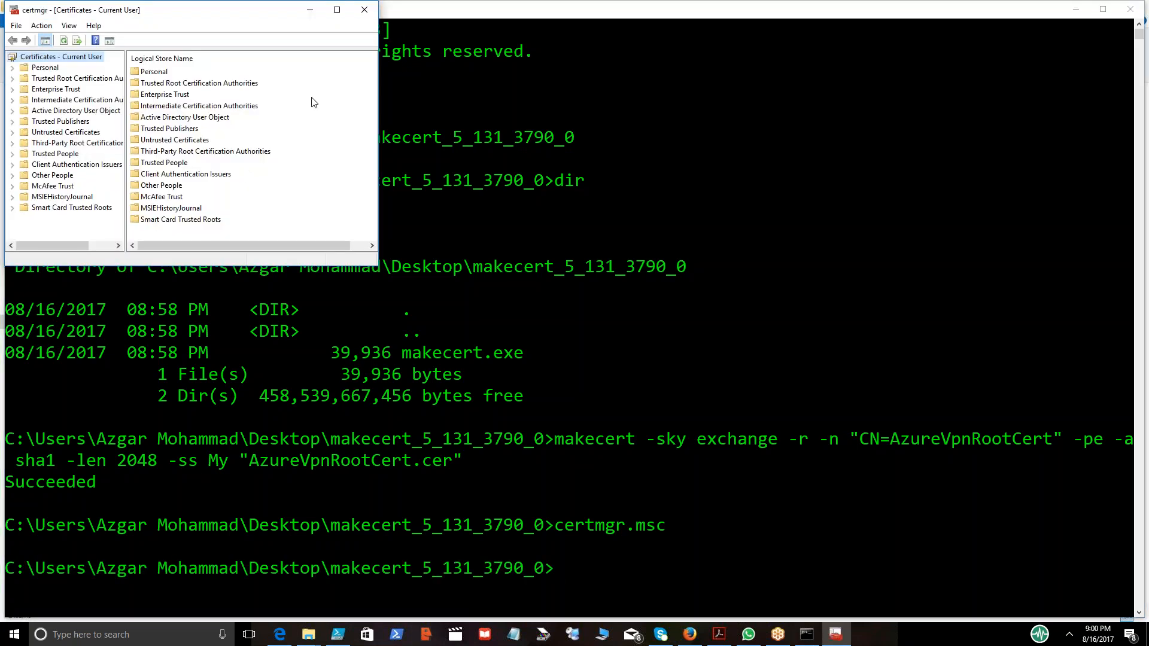
left_click(337, 10)
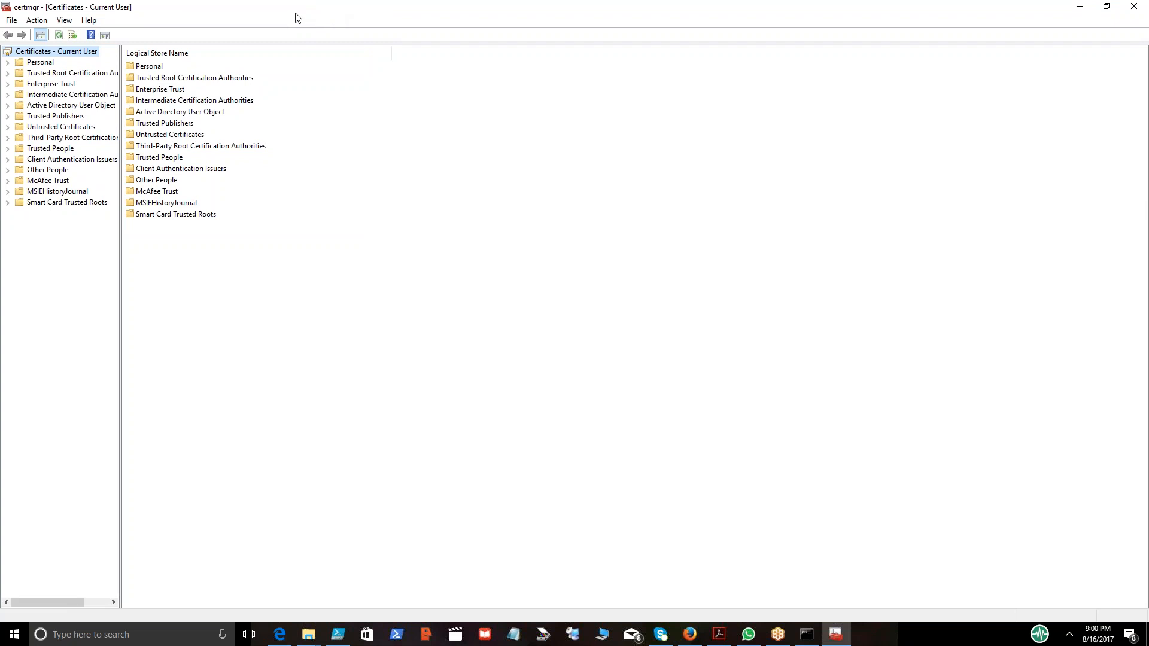
Start exporting the AzureVpnRootCert certificate from the Personal store, without the private key, as Base-64 encoded X.509 (.CER).
key("Down")
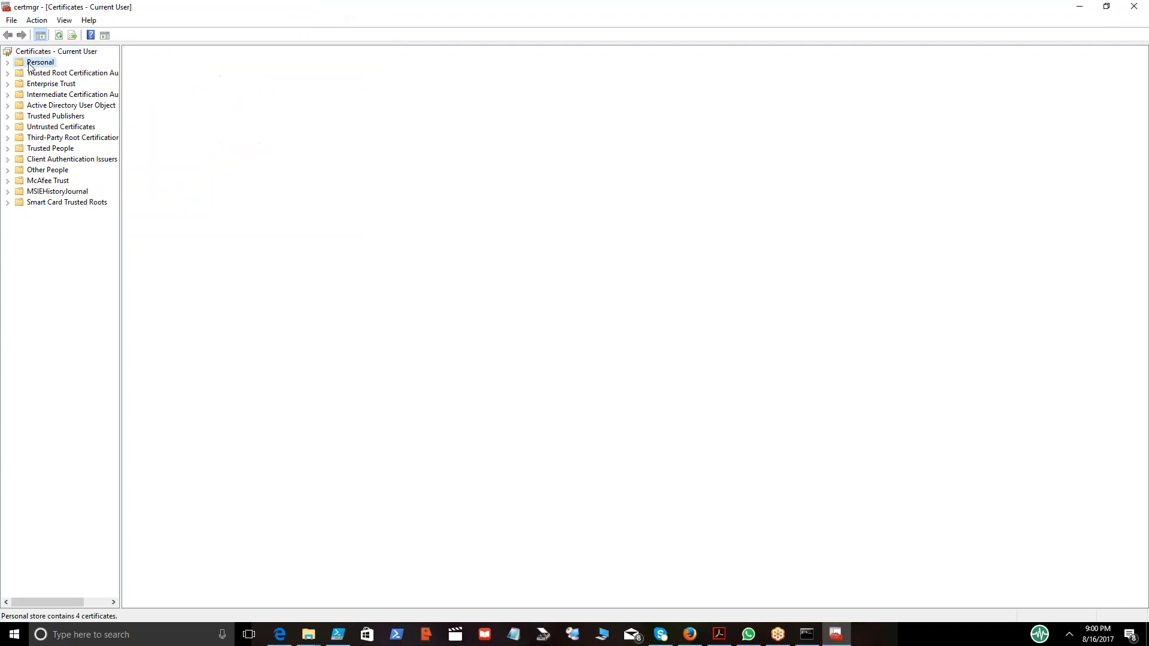
key("Right")
key("Down")
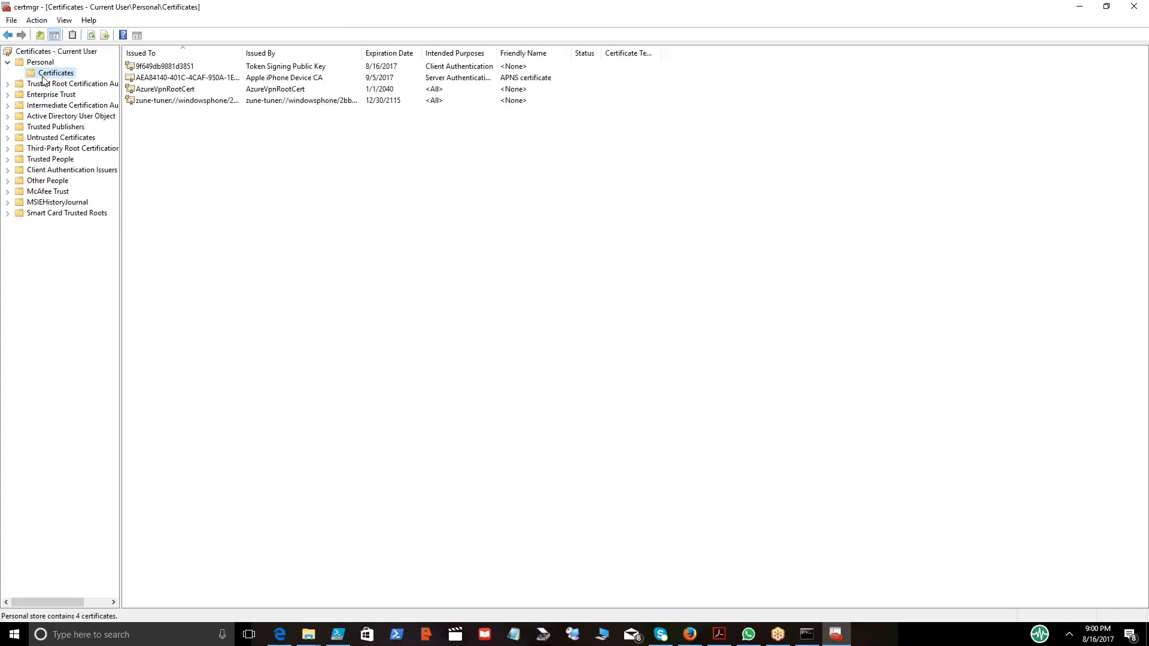
left_click(159, 89)
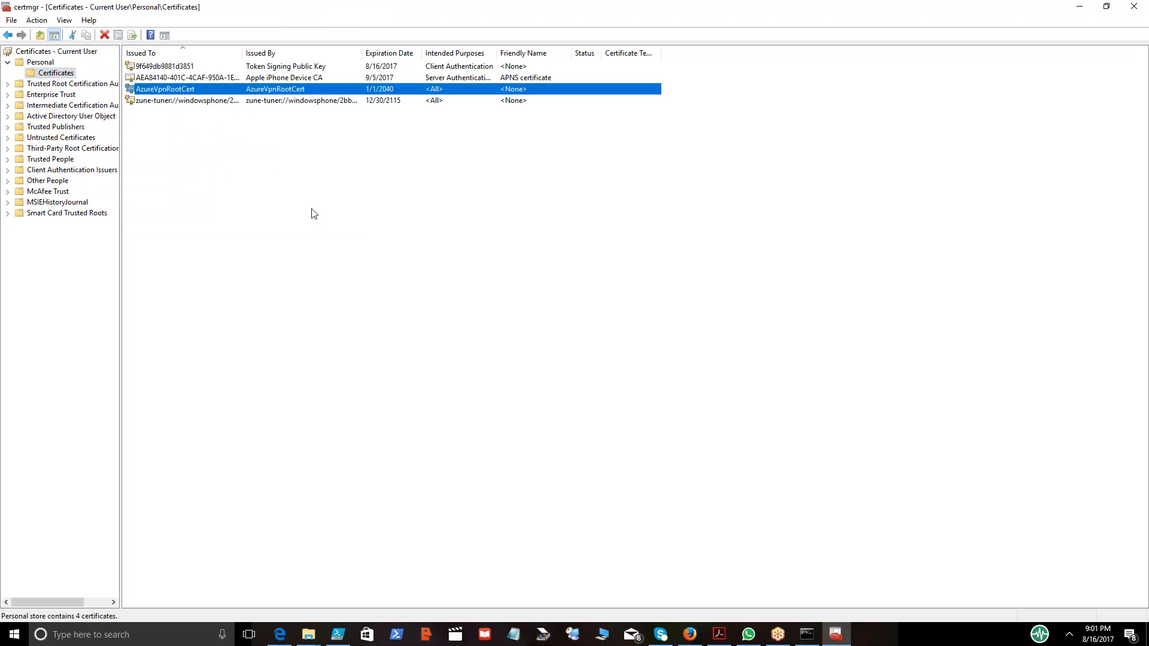
right_click(213, 91)
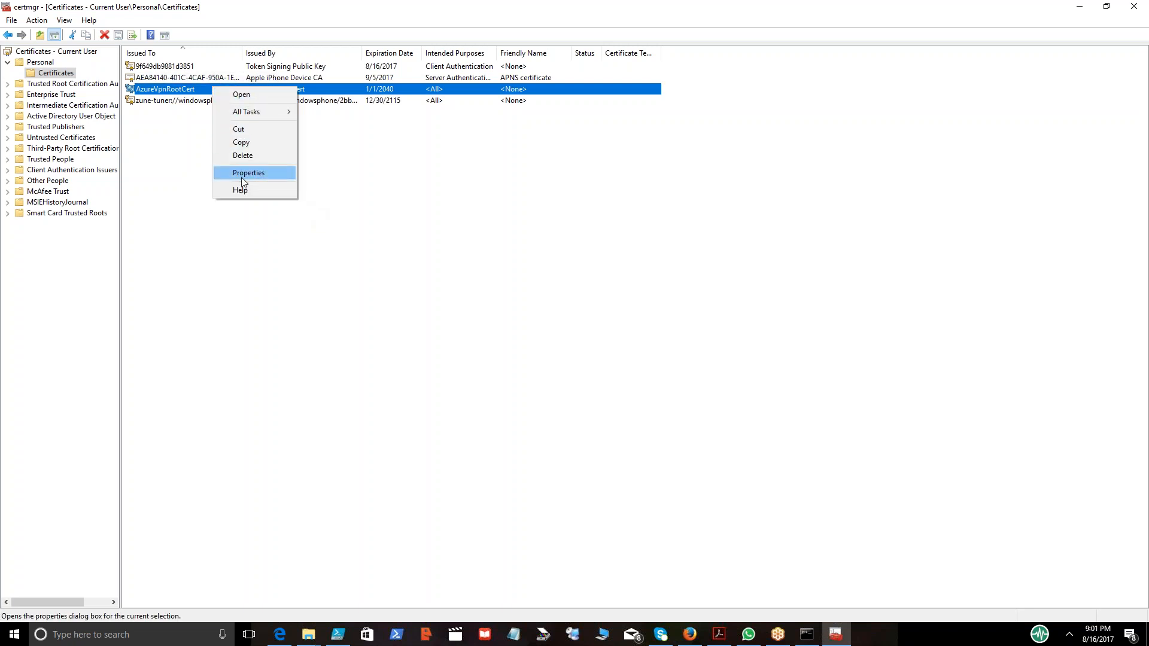
mouse_move(244, 112)
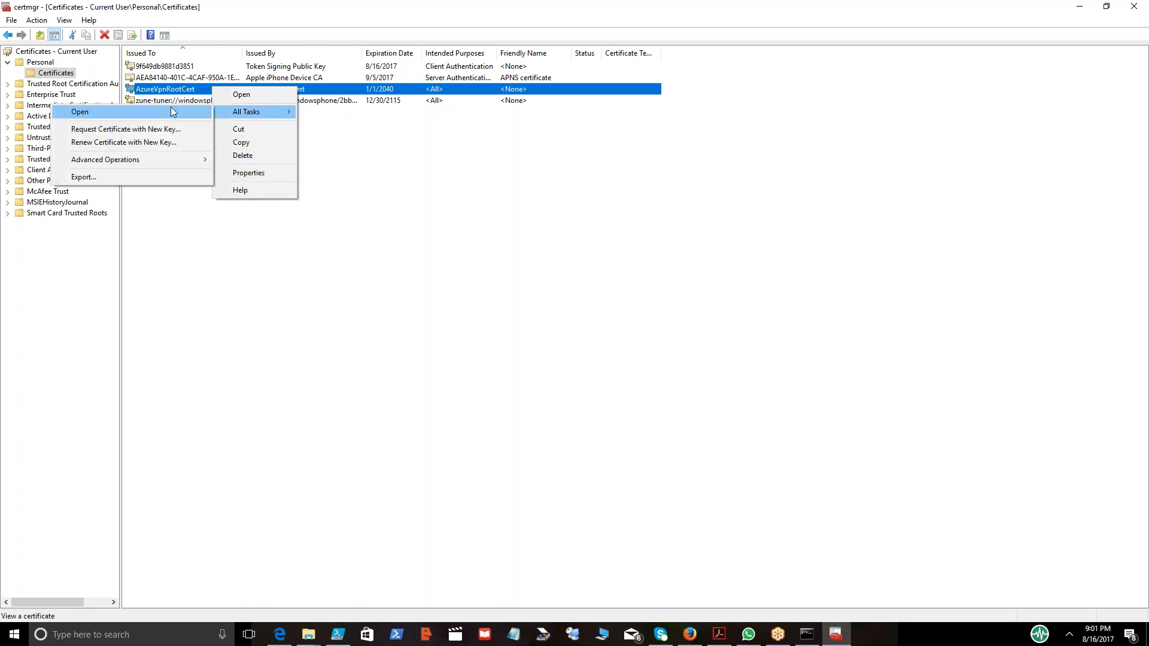
left_click(151, 177)
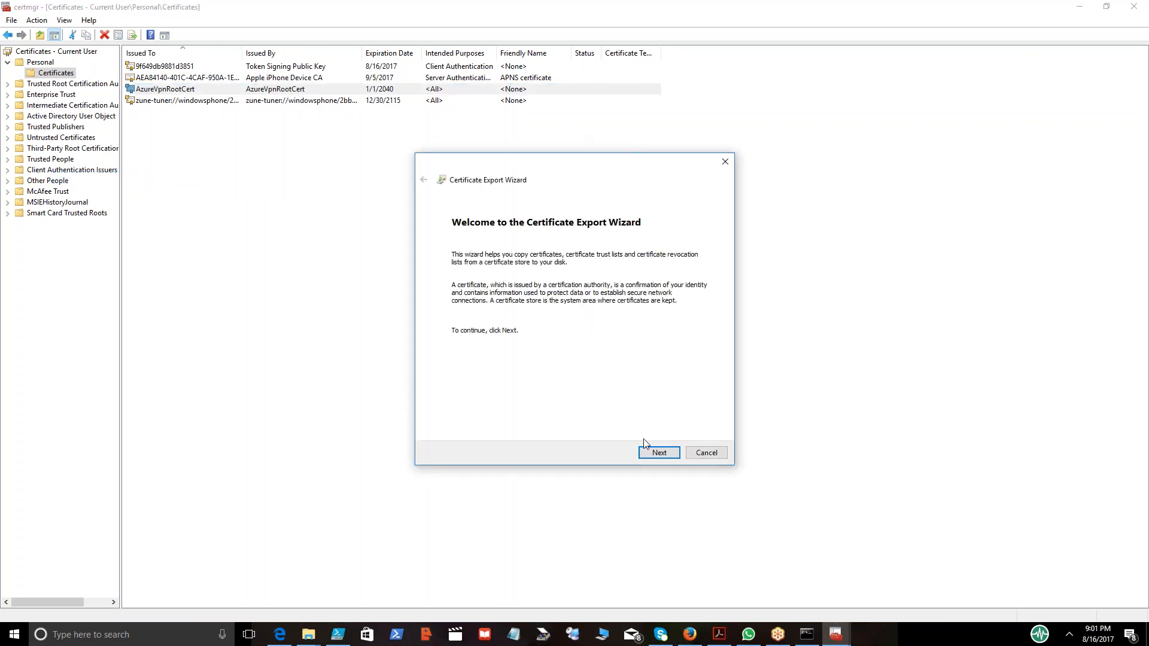
left_click(654, 455)
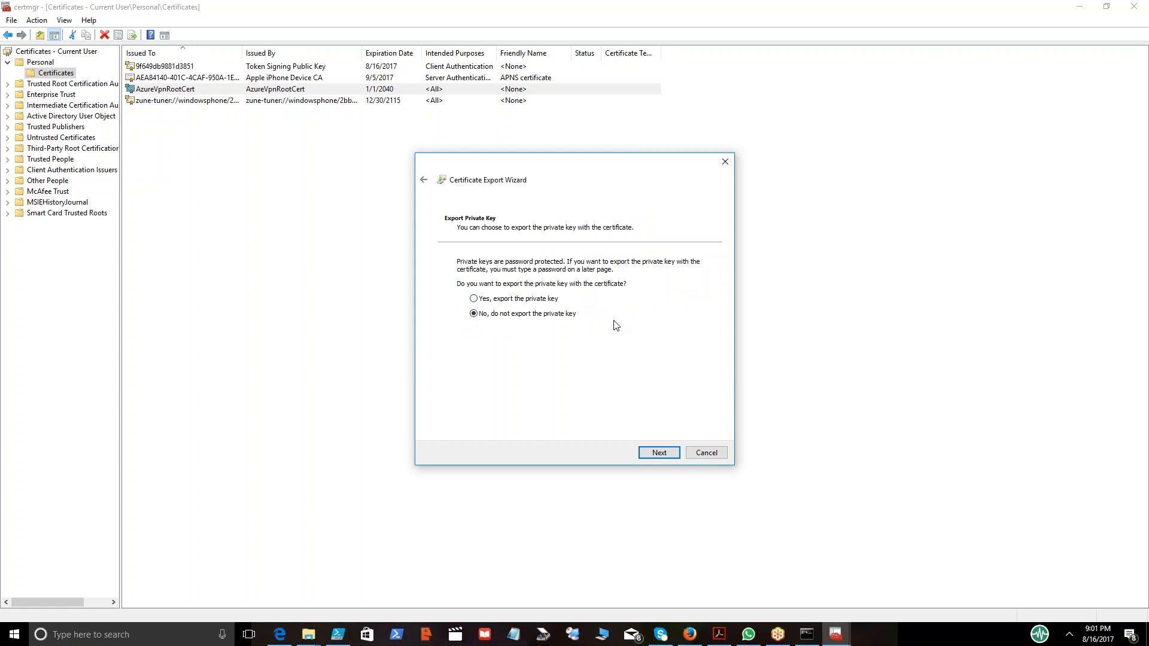
left_click(664, 454)
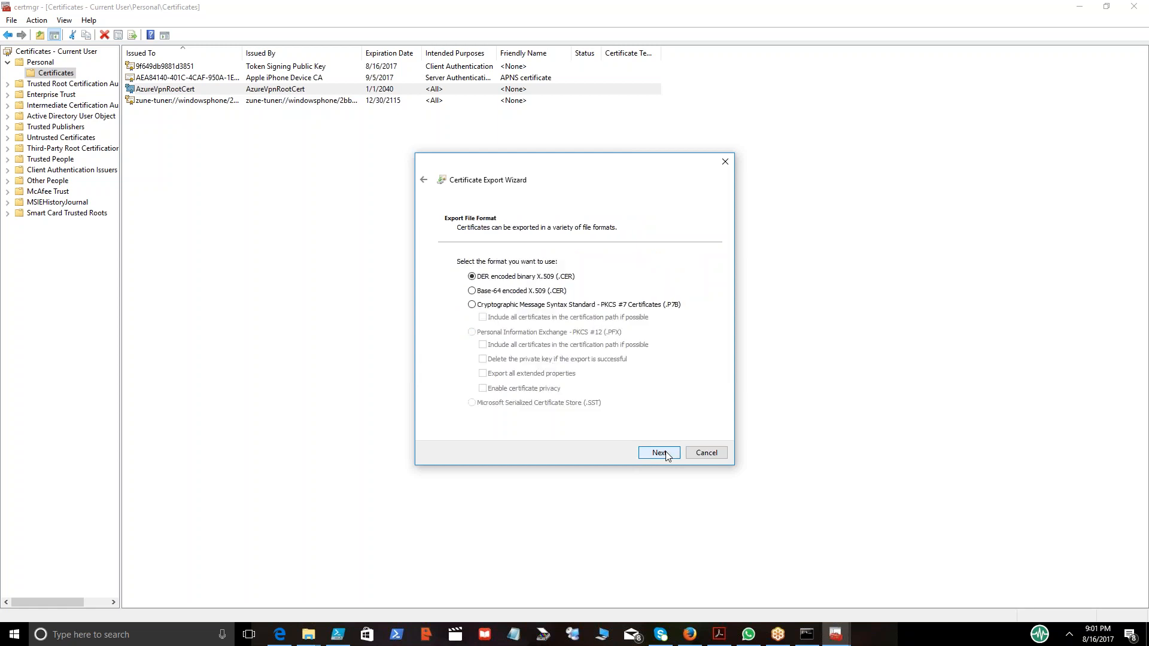
left_click(522, 291)
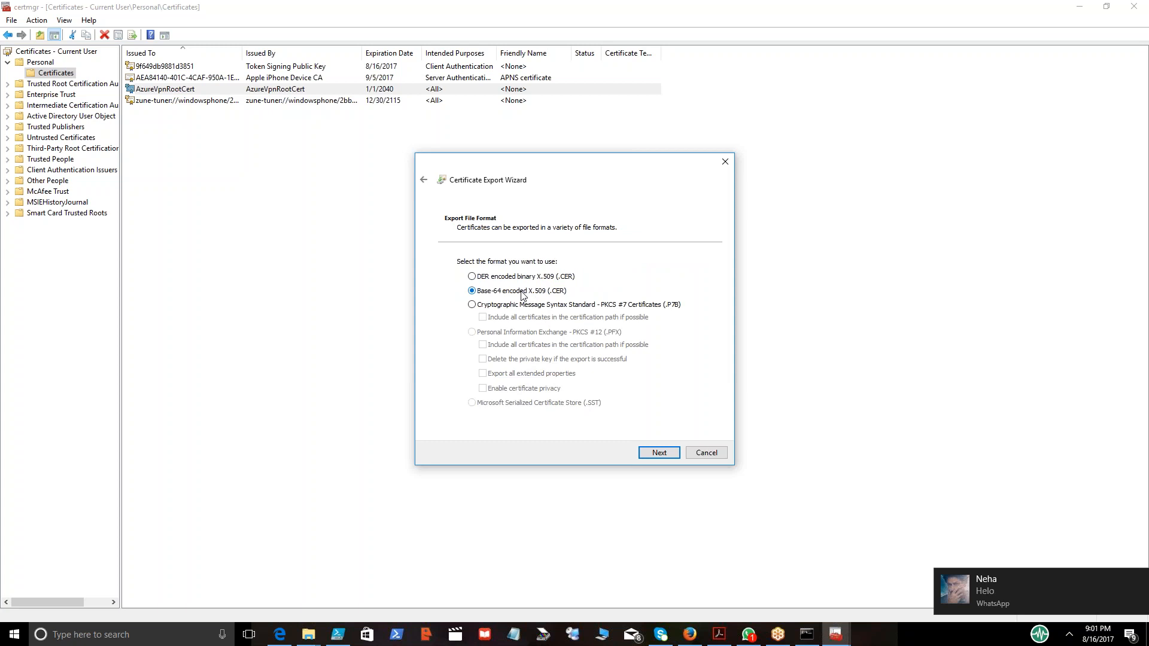
left_click(658, 454)
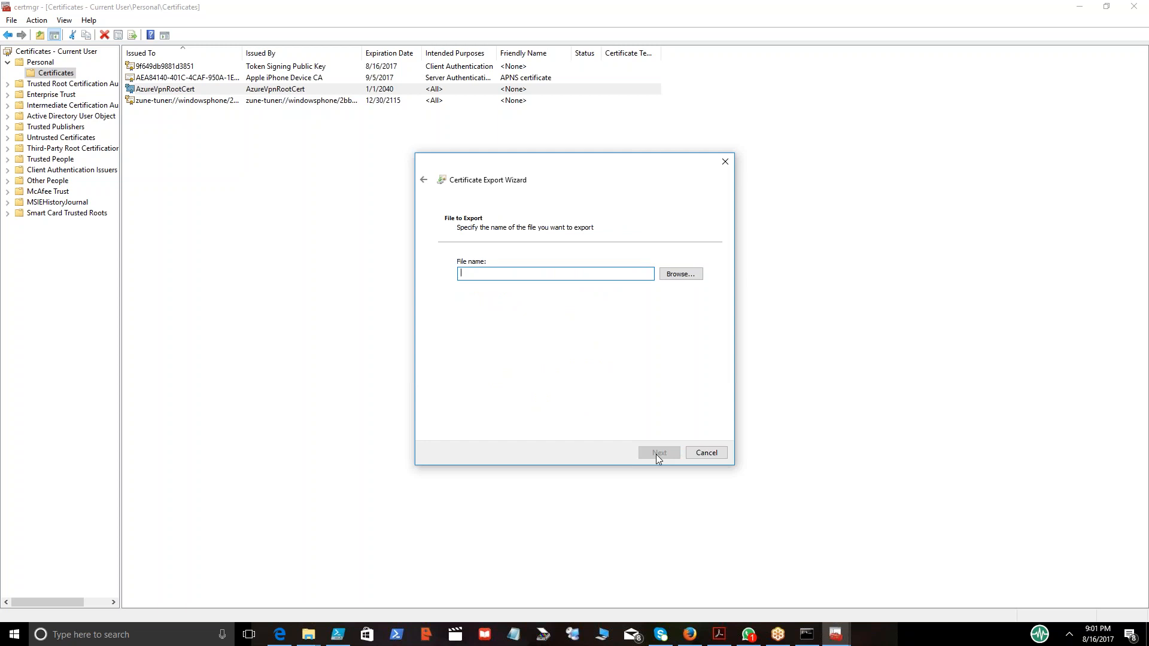
Save the export as Publiccert in the makecert_5_131_3790_0 folder on the Desktop and finish the wizard.
left_click(673, 279)
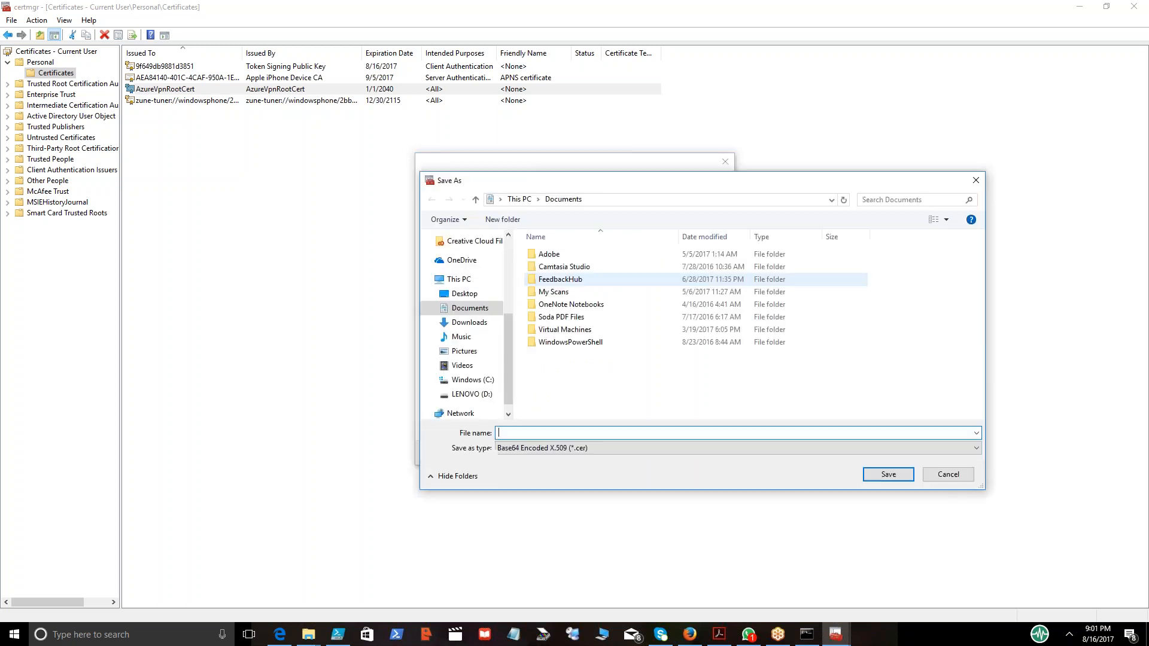
left_click(446, 292)
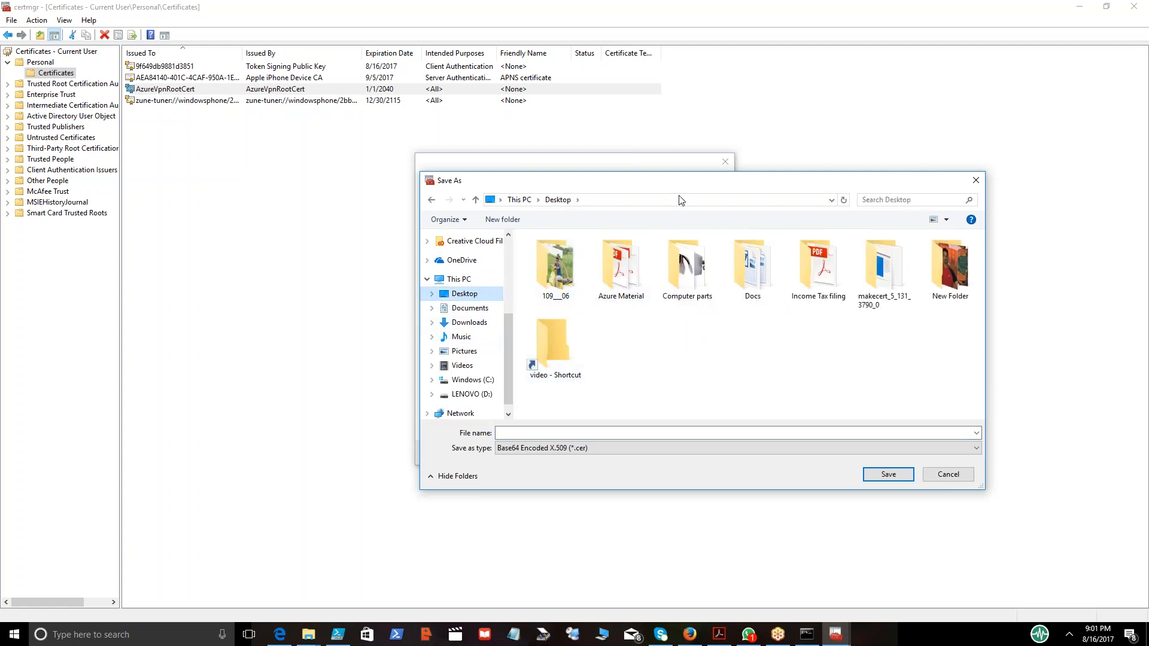
left_click_drag(672, 190, 415, 217)
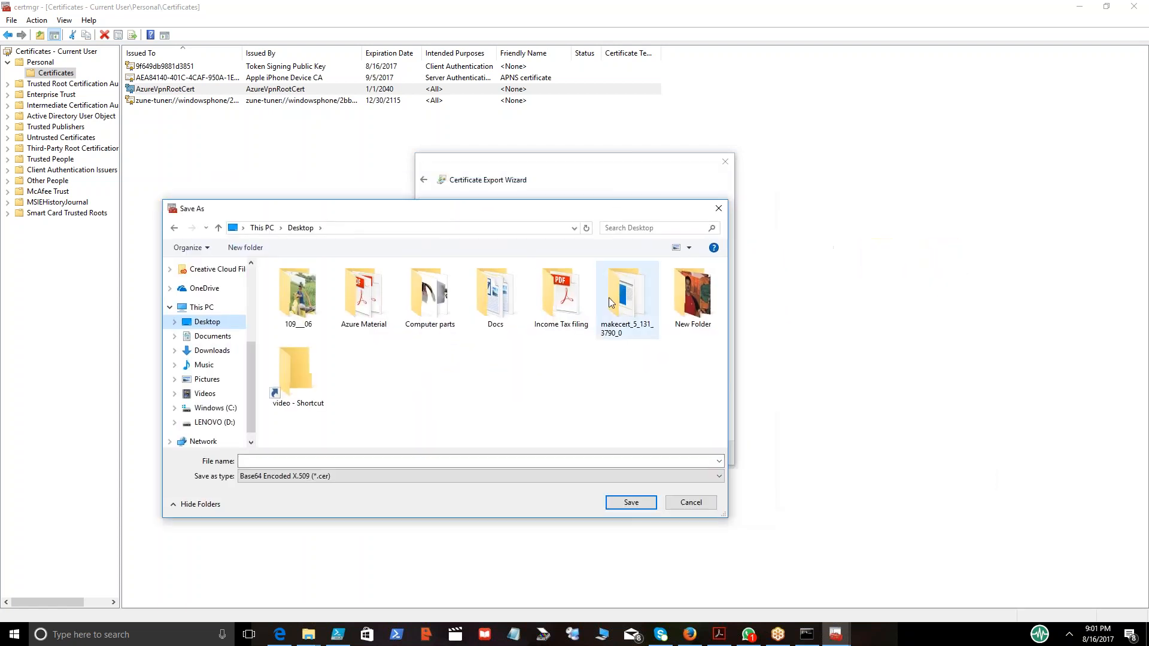
double_click(638, 316)
left_click(390, 461)
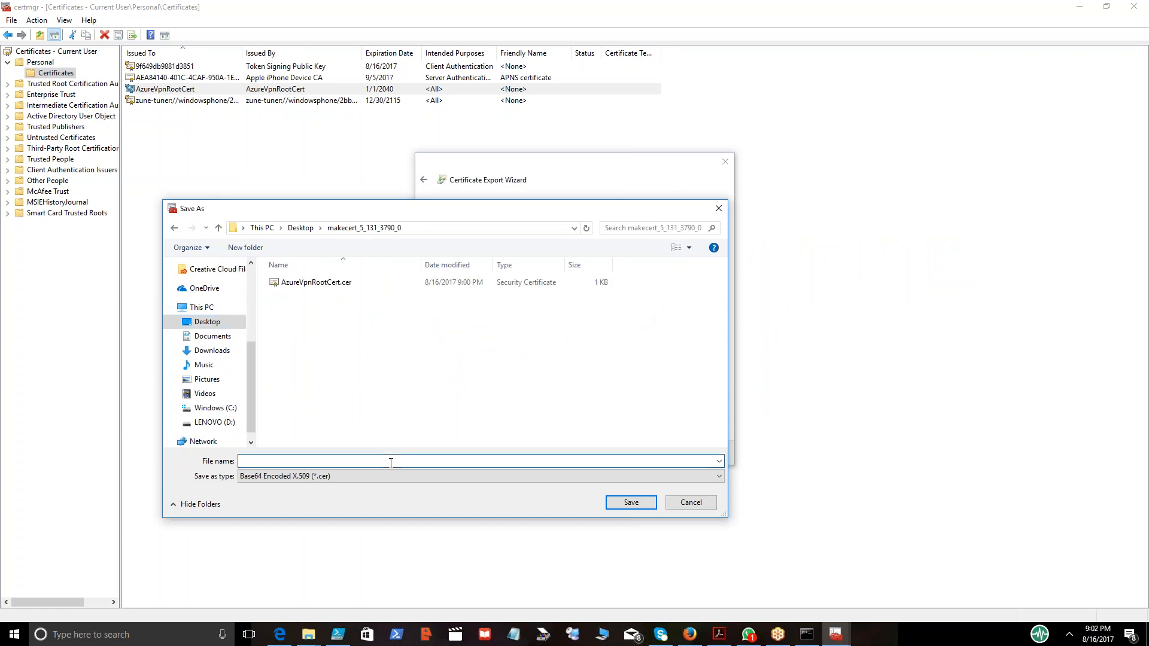
type("Publiccert")
left_click(632, 503)
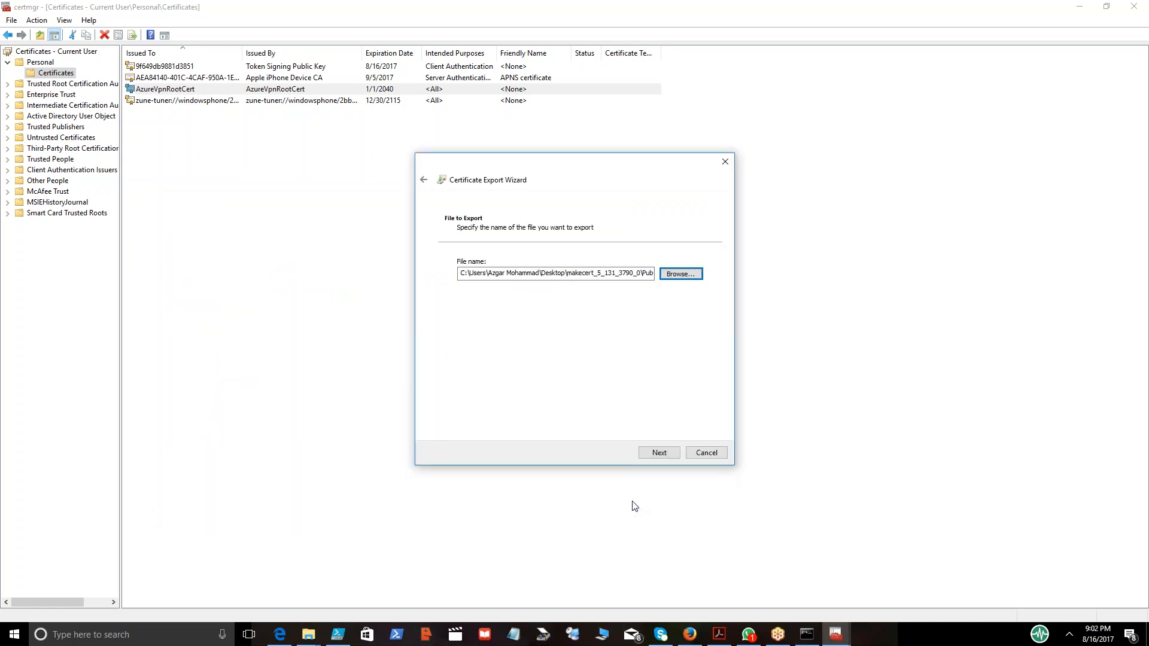
left_click(659, 453)
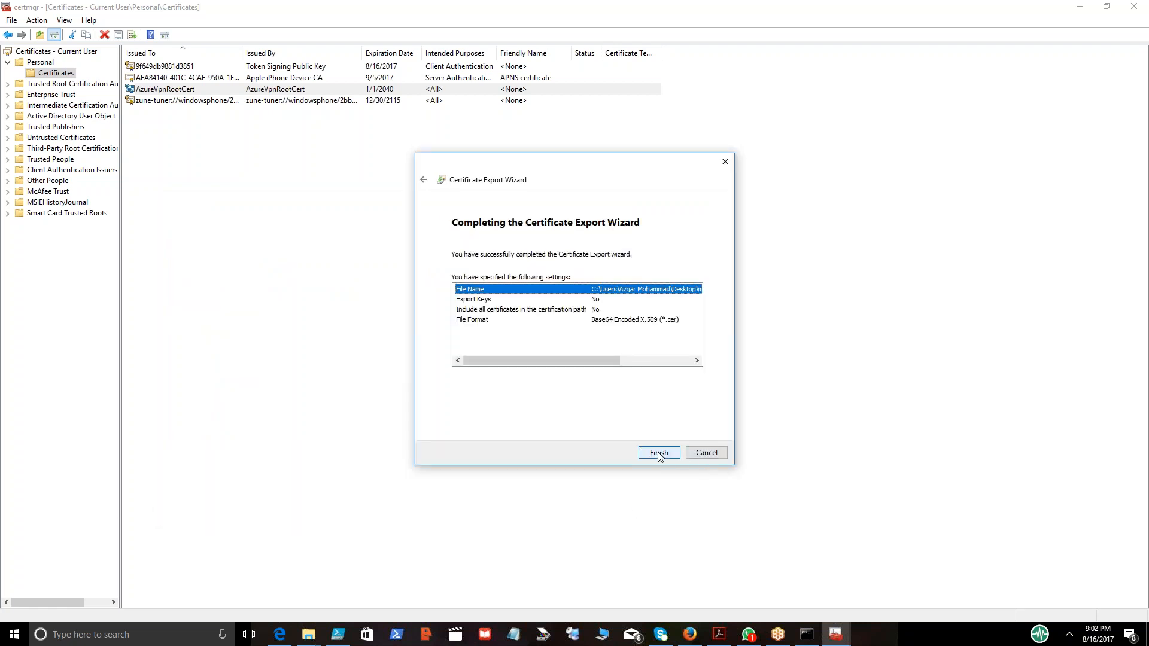
left_click(659, 454)
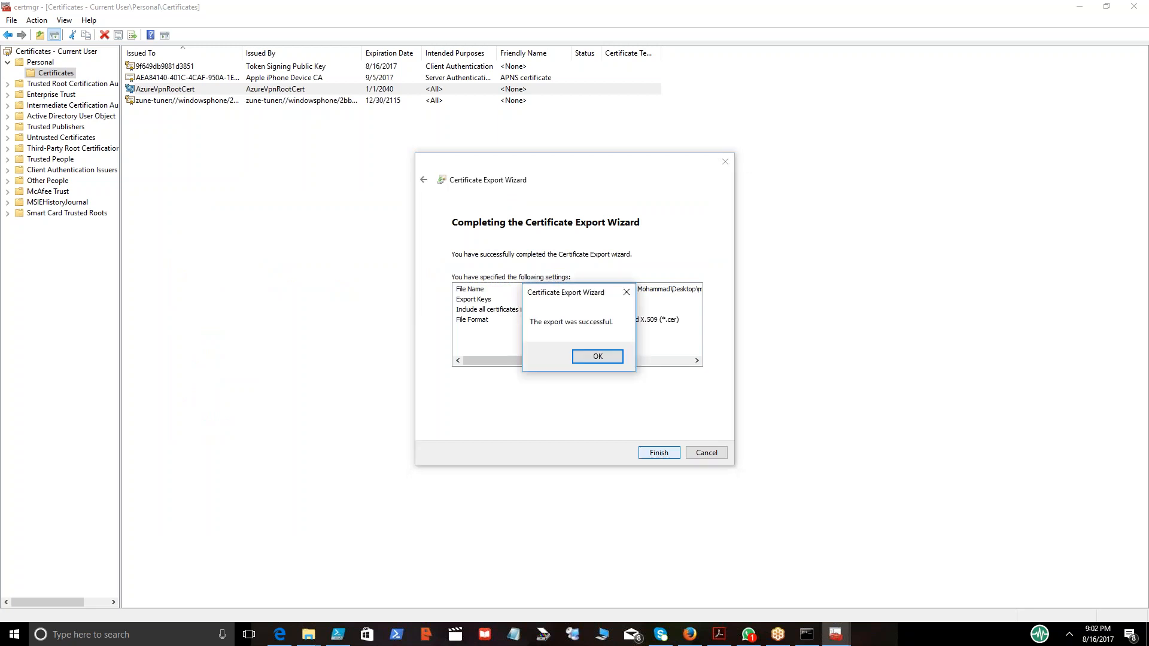
left_click(599, 356)
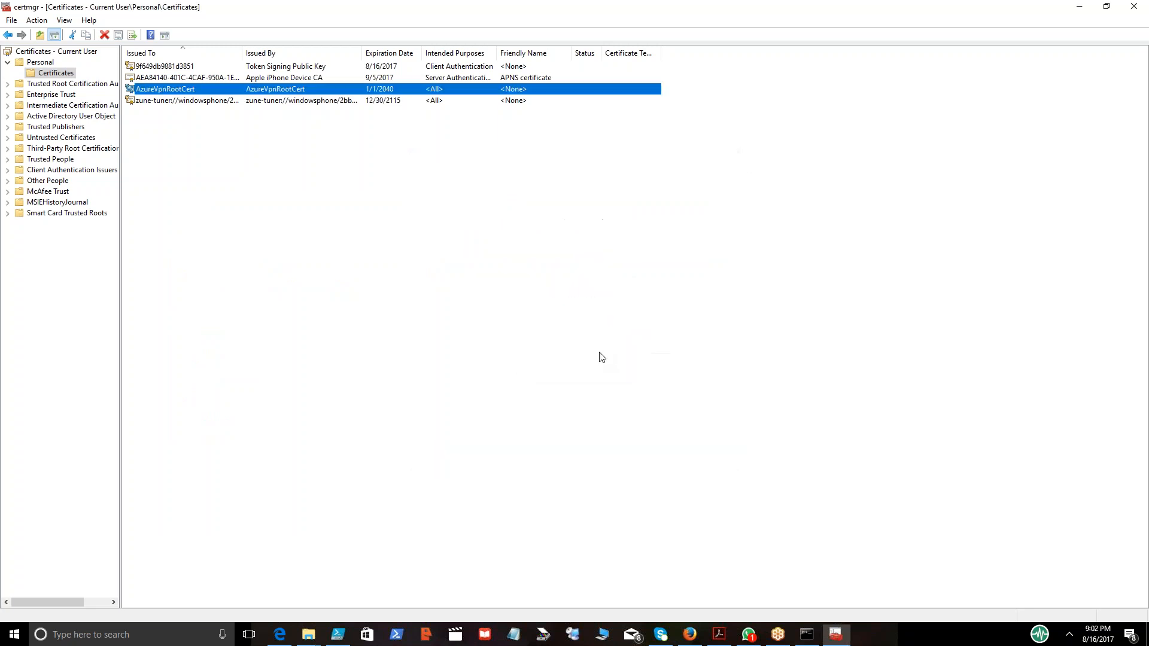
Open the exported Publiccert.cer in the makecert folder to inspect the certificate.
left_click(1071, 7)
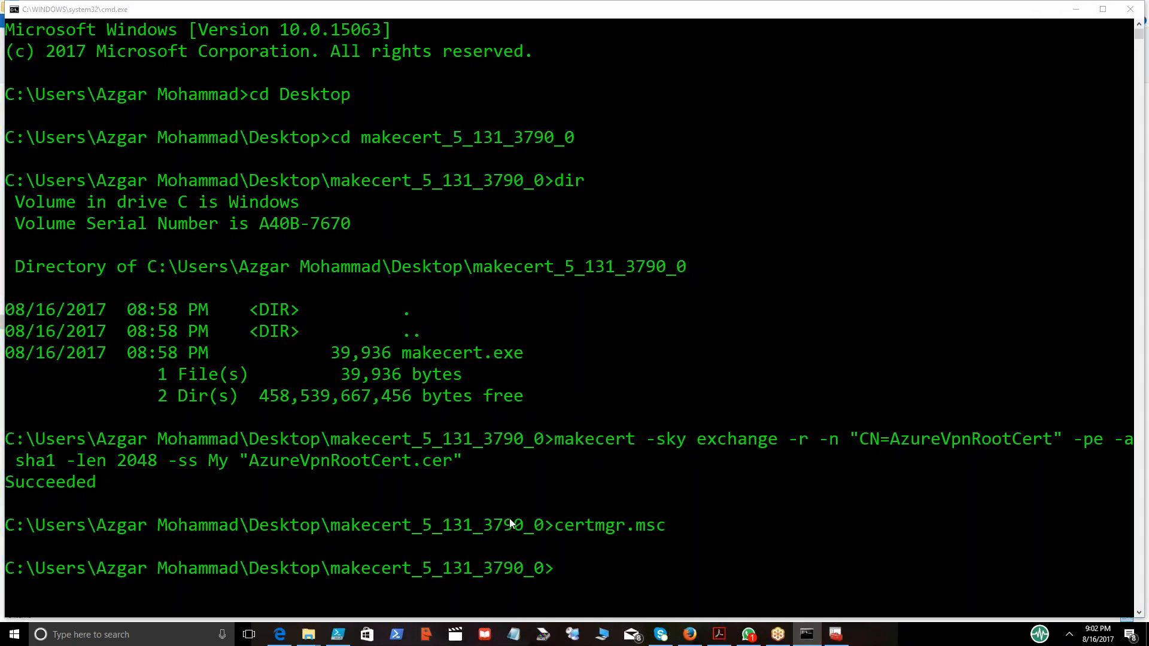
key("alt+Tab")
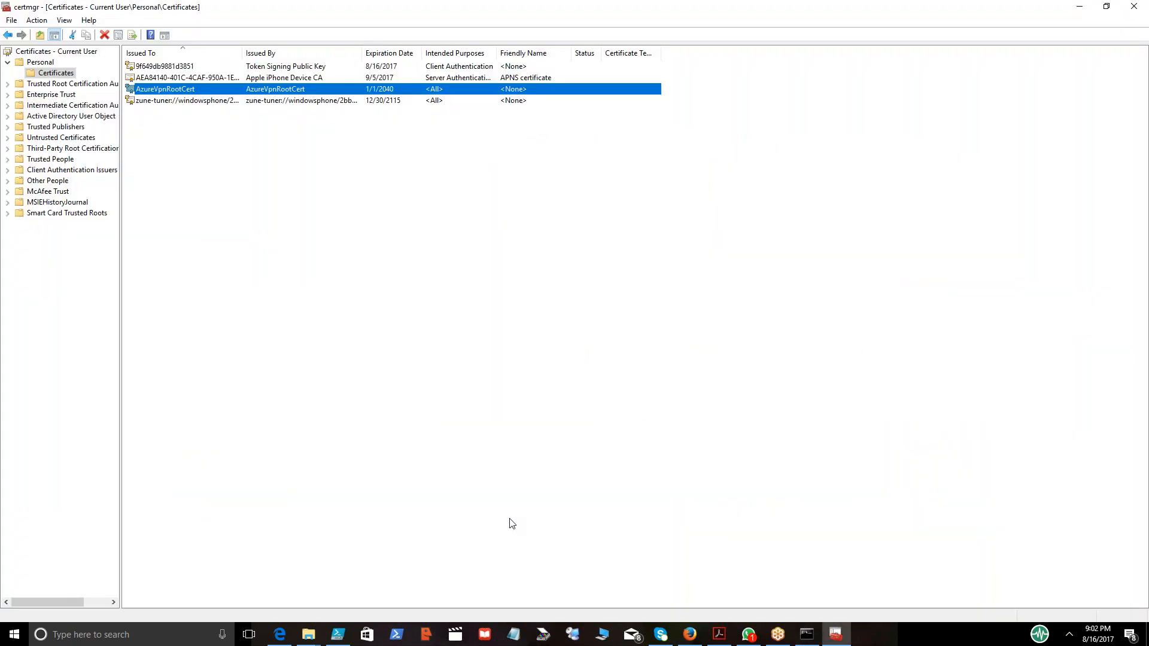
left_click(1080, 7)
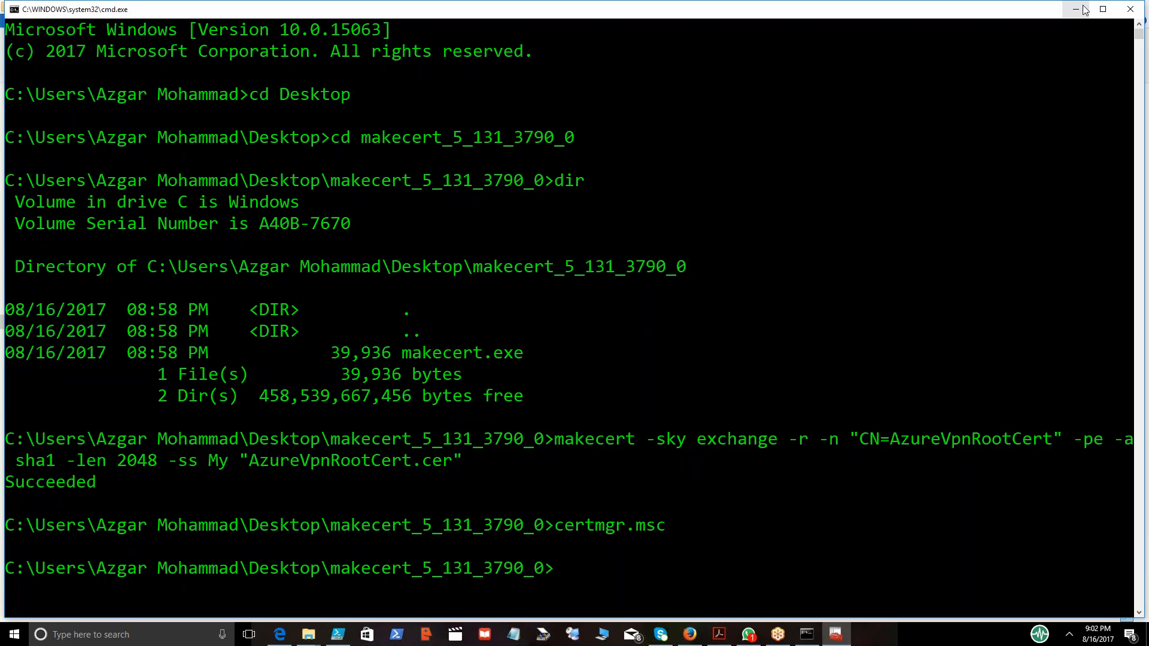
left_click(1125, 14)
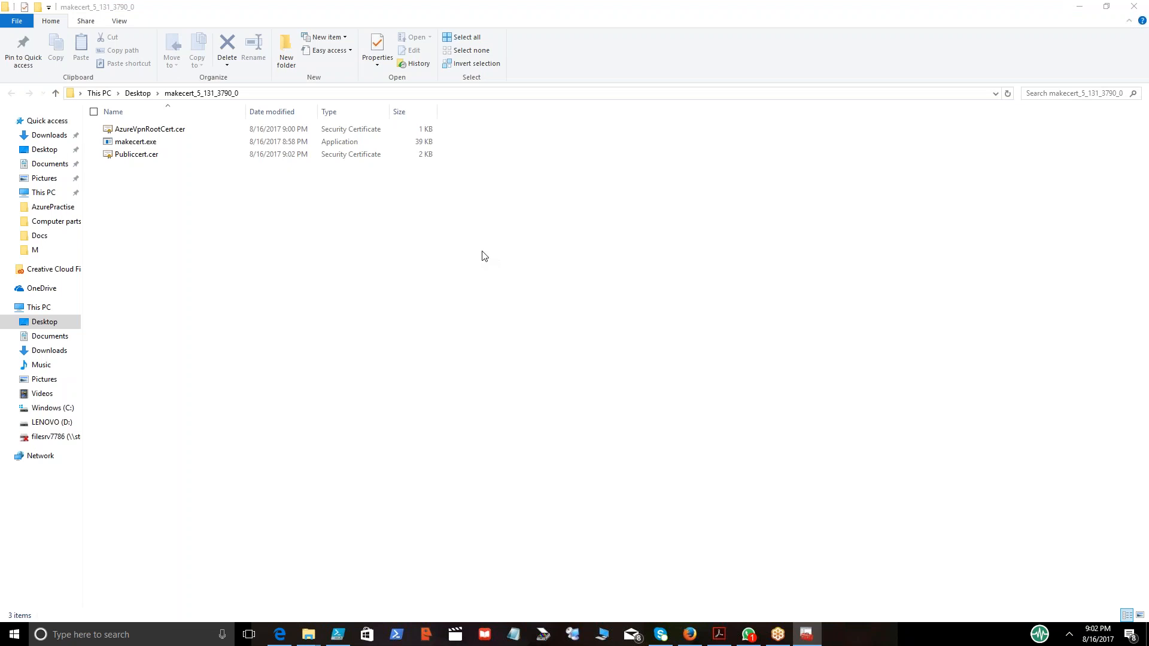
double_click(136, 154)
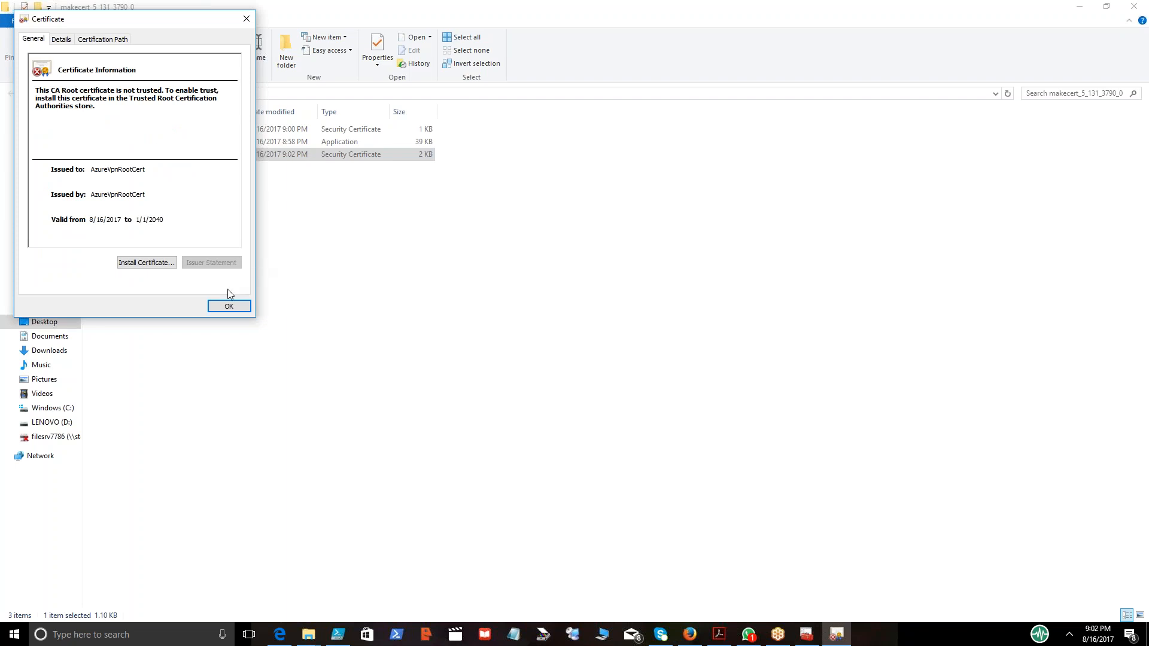
left_click(228, 310)
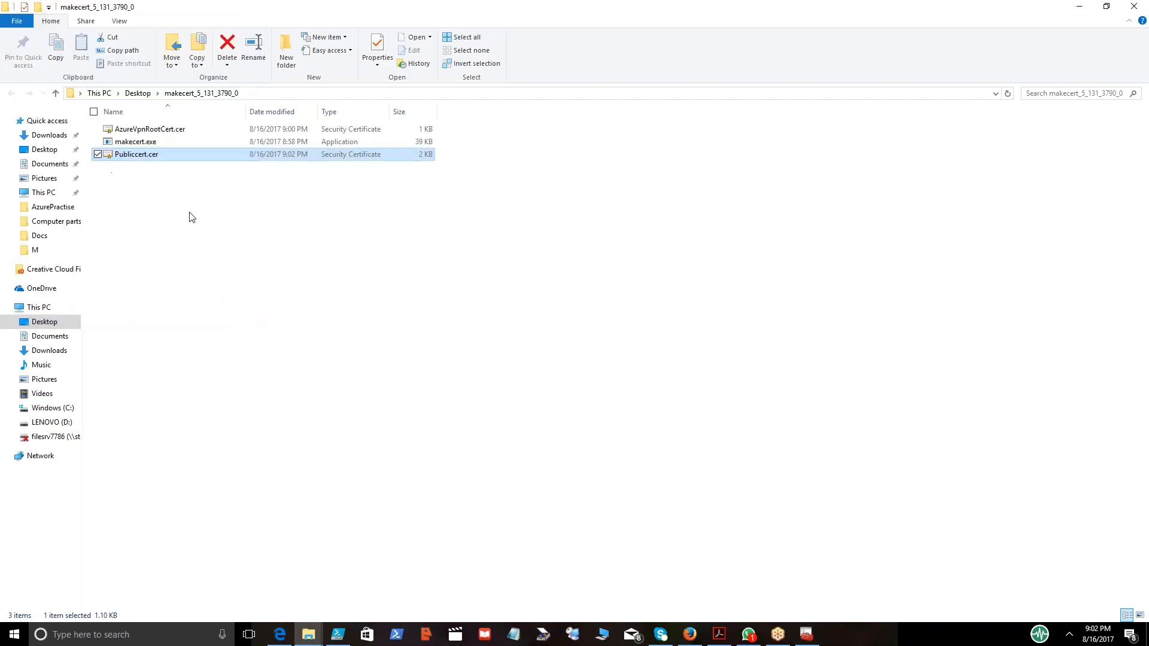
Open Publiccert.cer with Notepad and select the Base-64 text between the BEGIN and END CERTIFICATE lines.
right_click(128, 165)
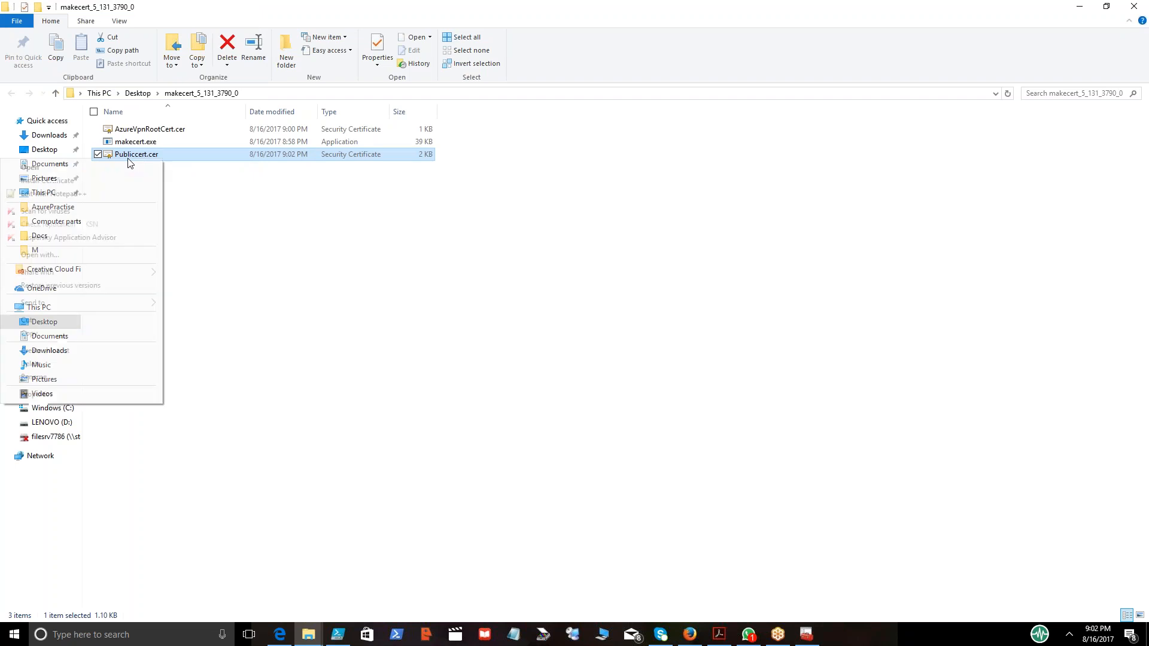
left_click(133, 255)
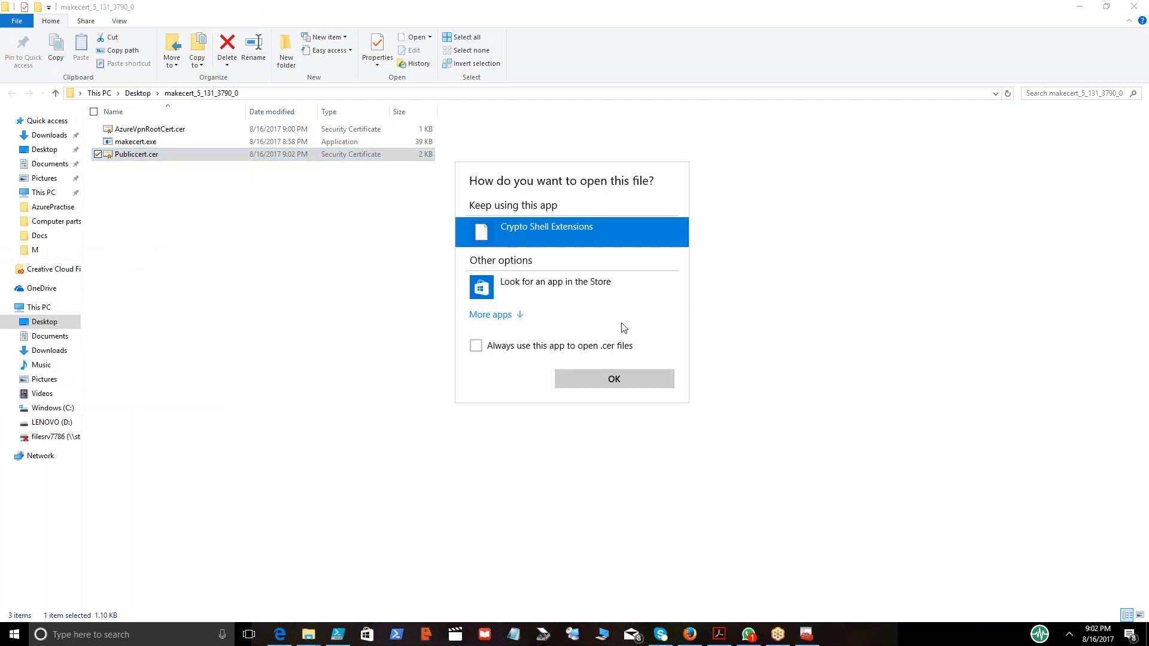
left_click(509, 315)
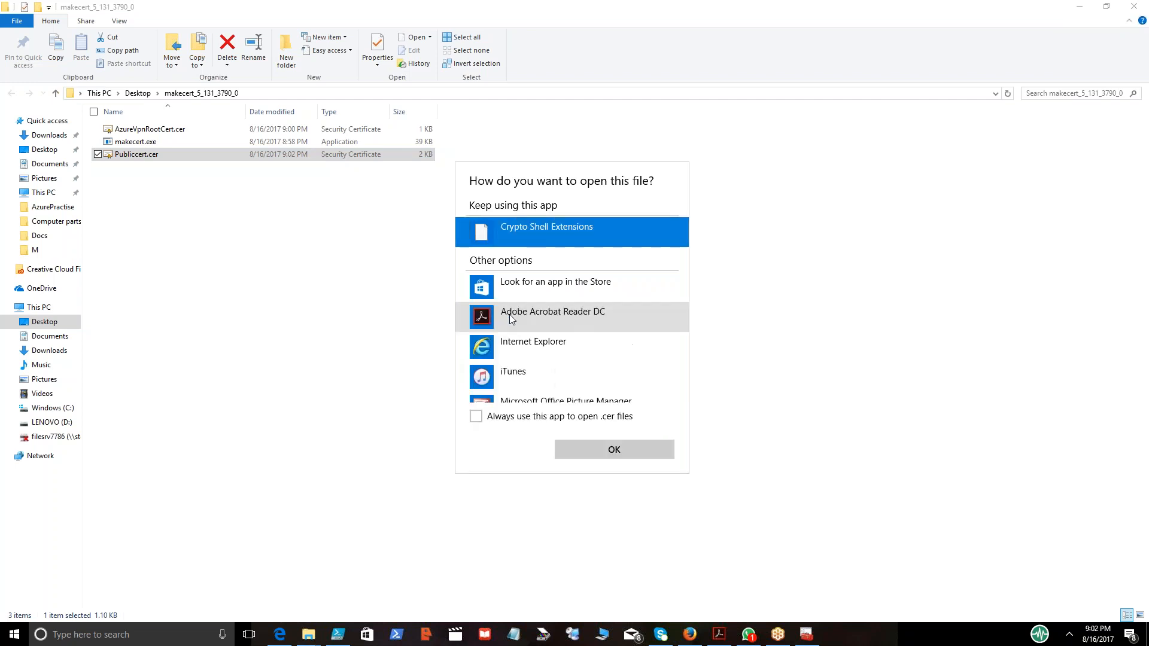
left_click_drag(682, 261, 684, 310)
left_click(555, 319)
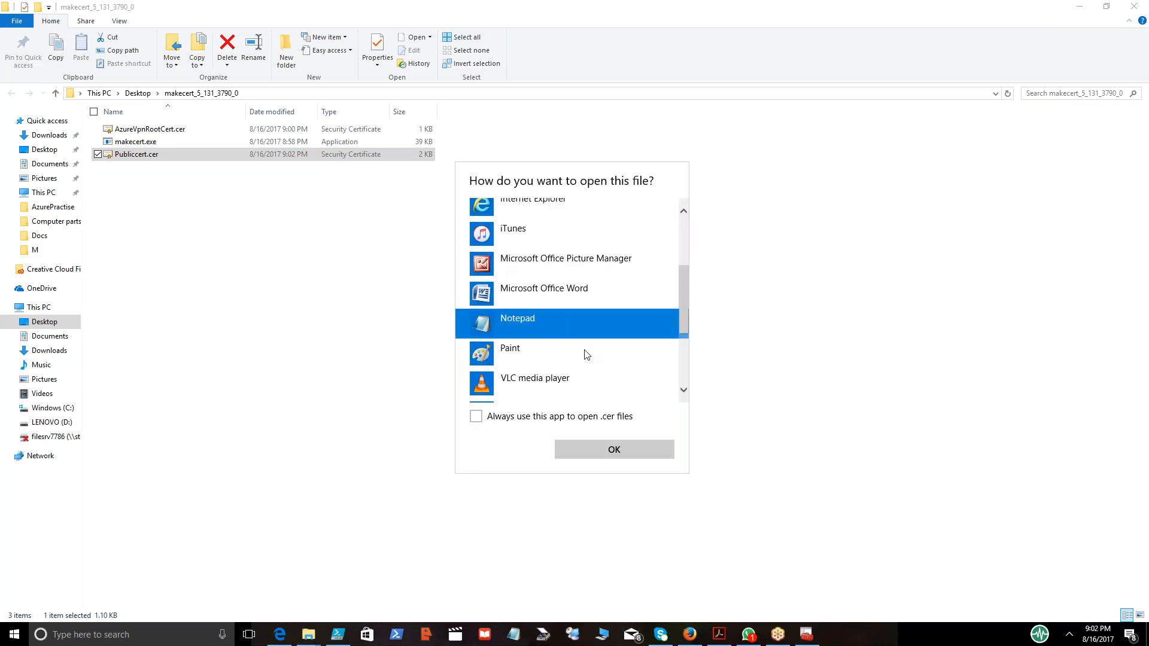
left_click(575, 448)
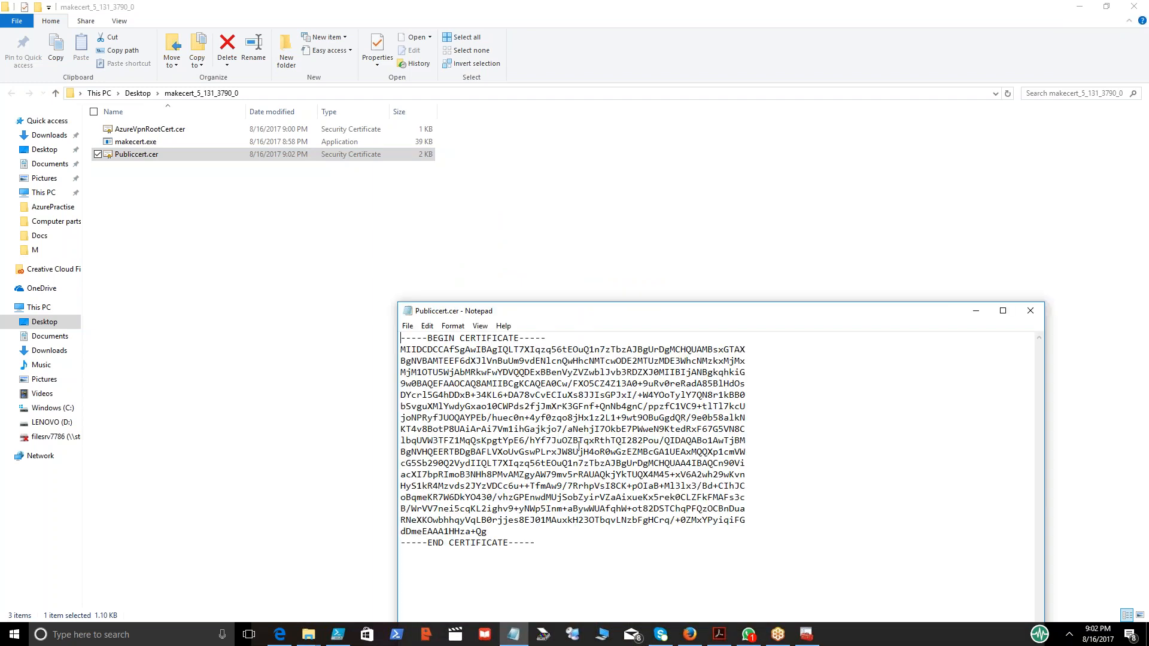
left_click_drag(618, 312, 403, 190)
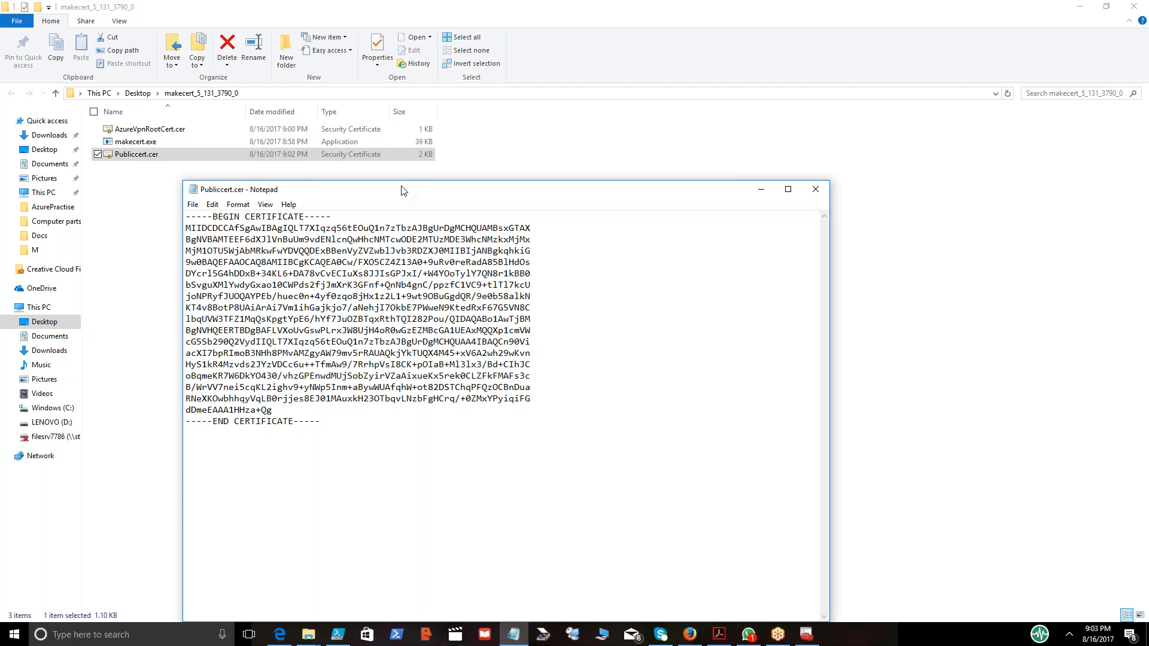
key("shift+Down")
key("shift+Down")
key("shift+Down")
key("shift+Down")
key("shift+Down")
key("shift+Down")
key("shift+Down")
key("shift+Down")
key("shift+Down")
key("shift+Down")
key("shift+Down")
key("shift+Down")
key("shift+Down")
key("shift+Down")
key("shift+Down")
key("shift+Down")
key("shift+Down")
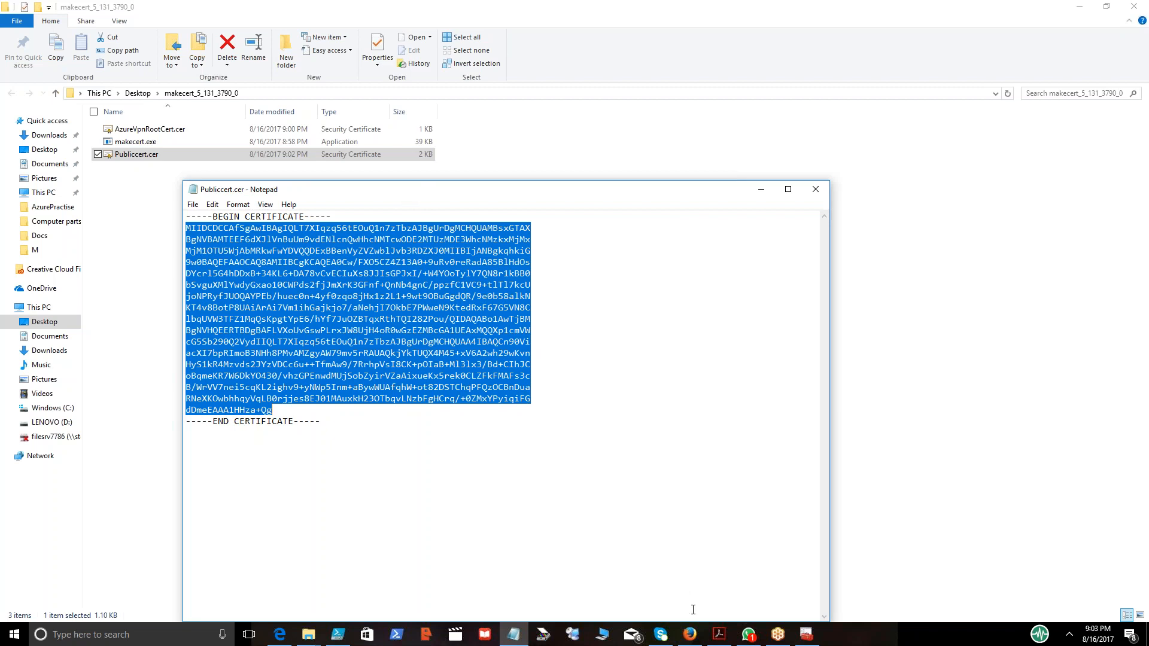
Switch to the Azure portal, open the notifications, and refresh the virtual network gateways list.
mouse_move(693, 642)
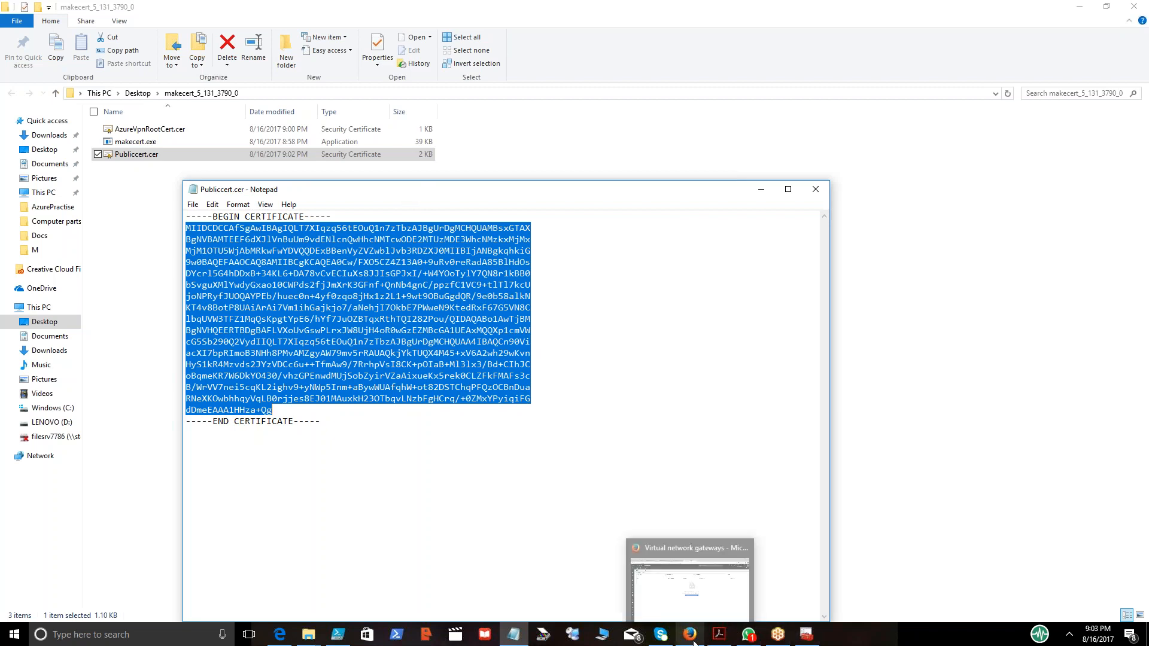
left_click(723, 600)
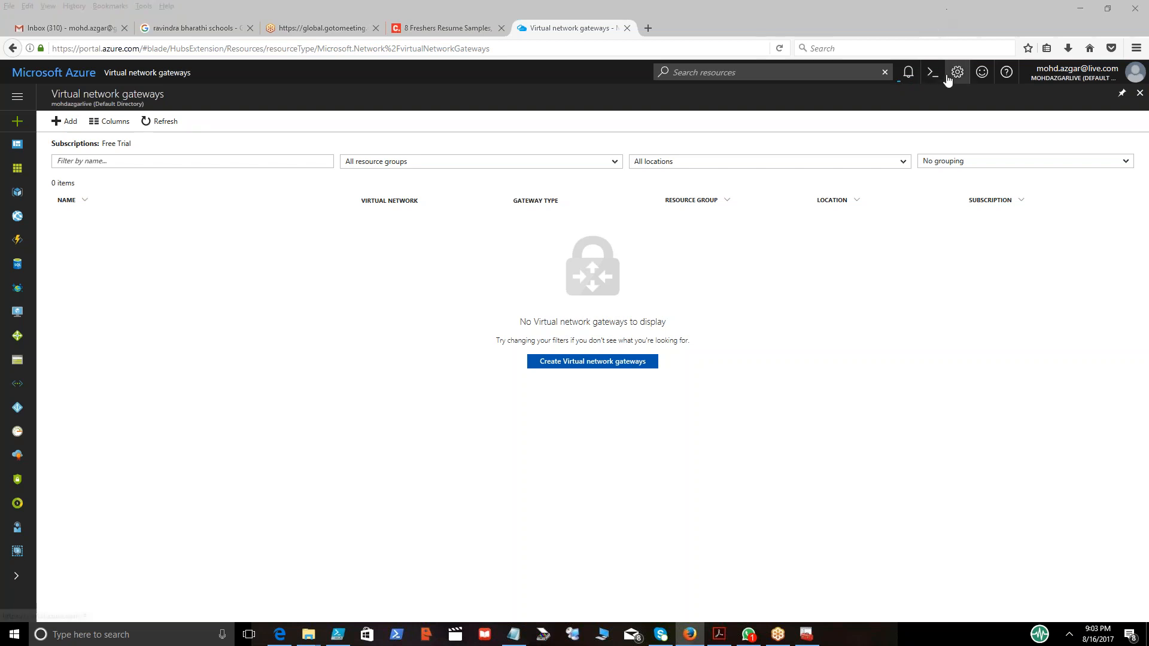
left_click(912, 78)
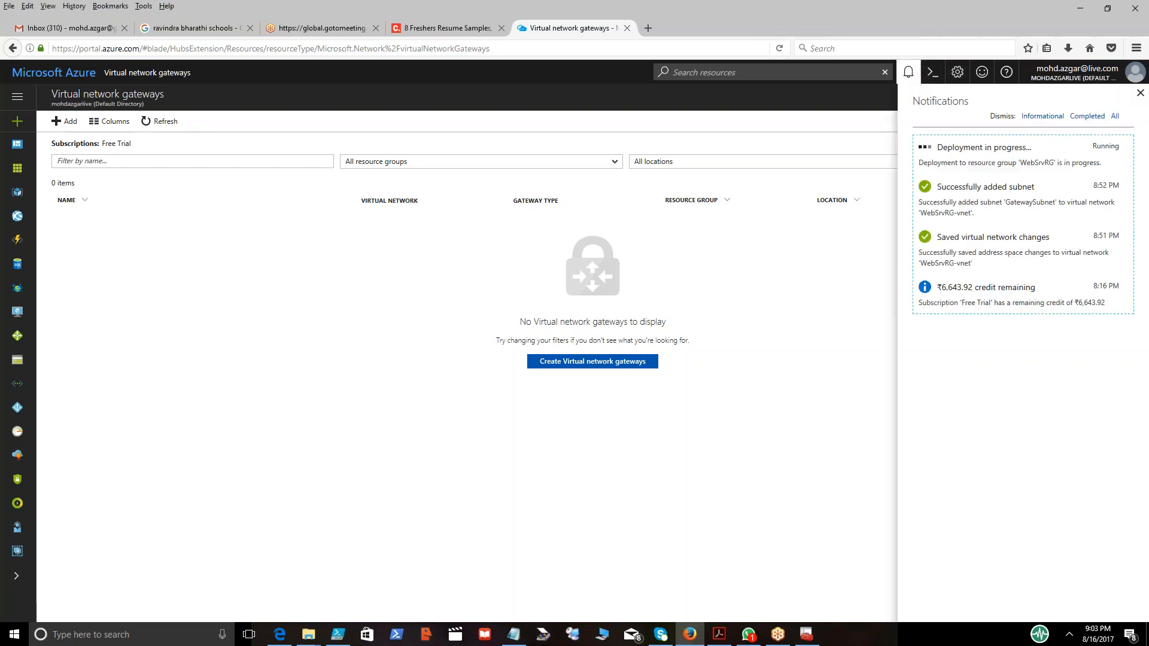
left_click(168, 126)
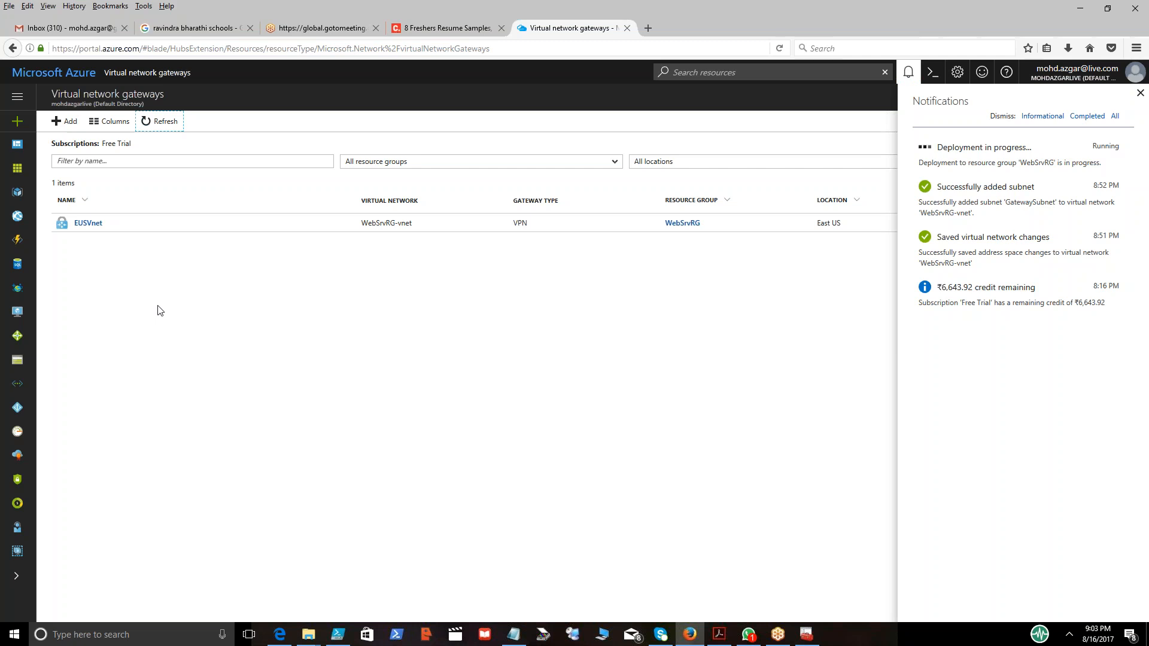
Open the EUSVnet gateway's point-to-site configuration.
left_click(90, 230)
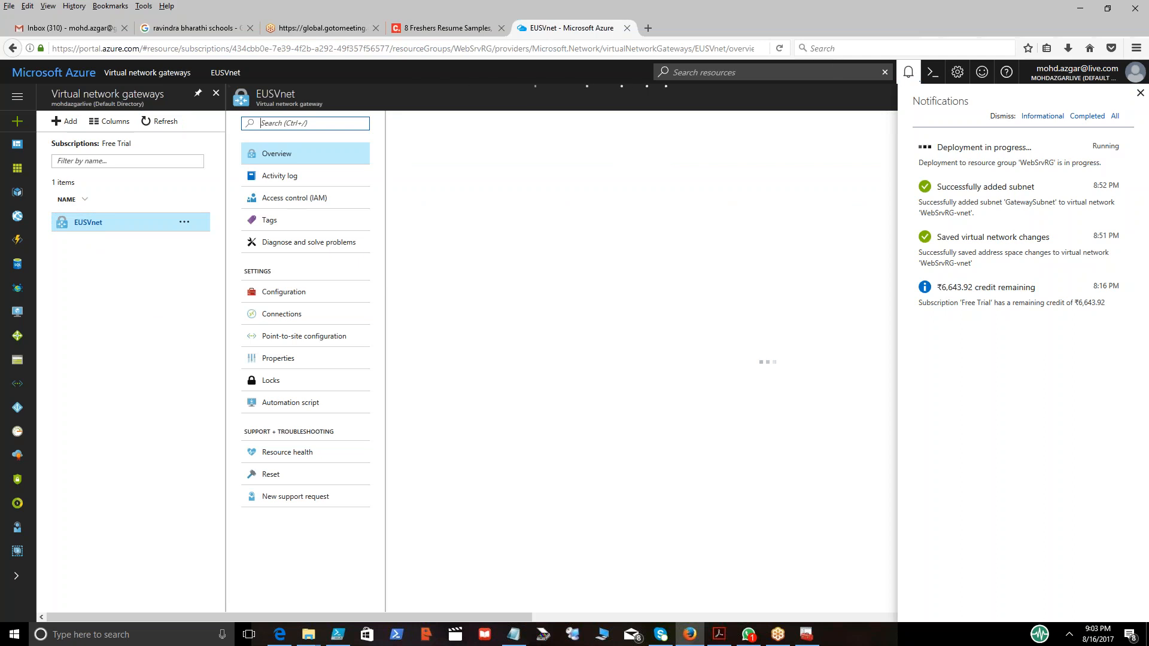
left_click(909, 72)
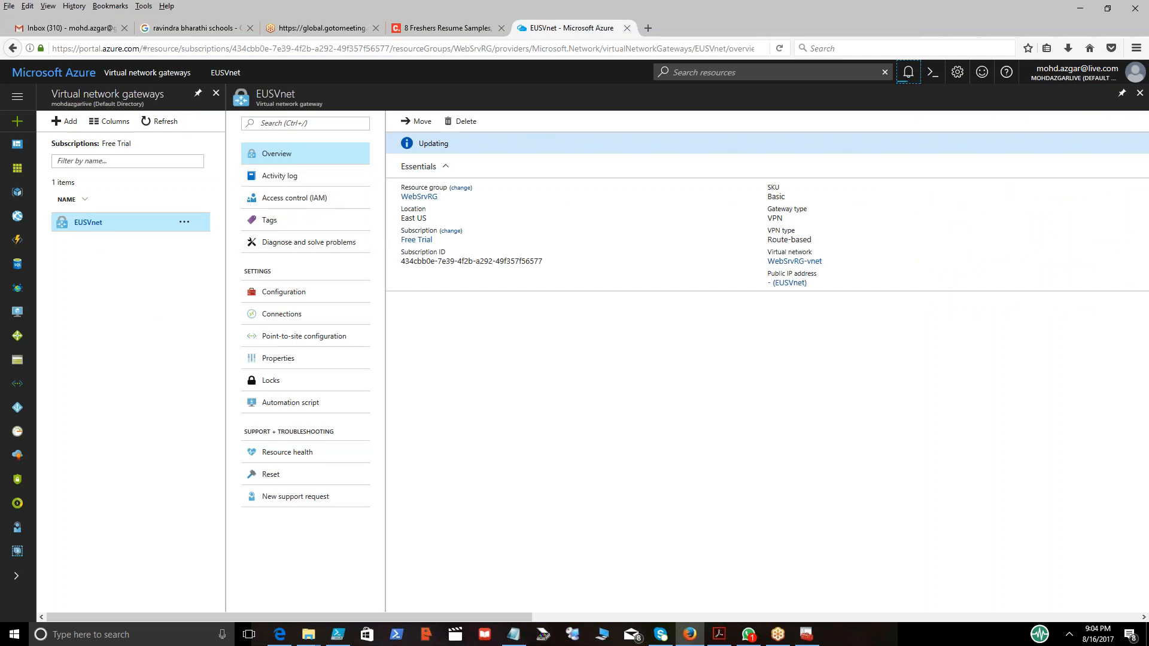
left_click(314, 339)
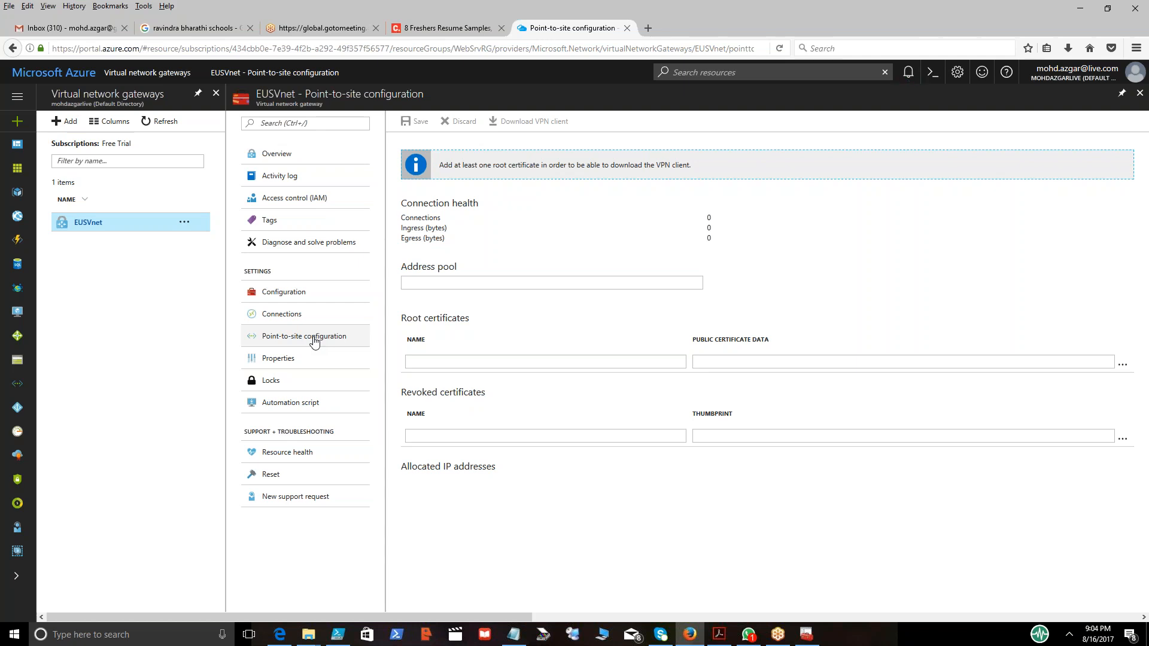
left_click(314, 339)
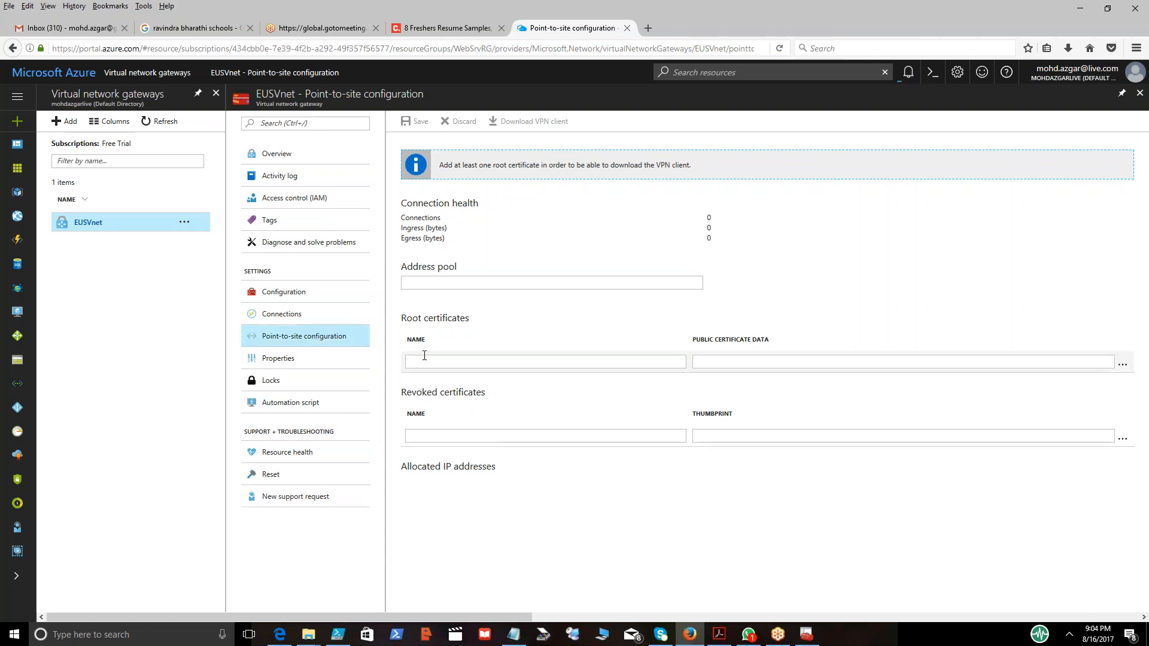
Add a root certificate named AzureCert and paste the copied Base-64 certificate data as its public data.
left_click(426, 359)
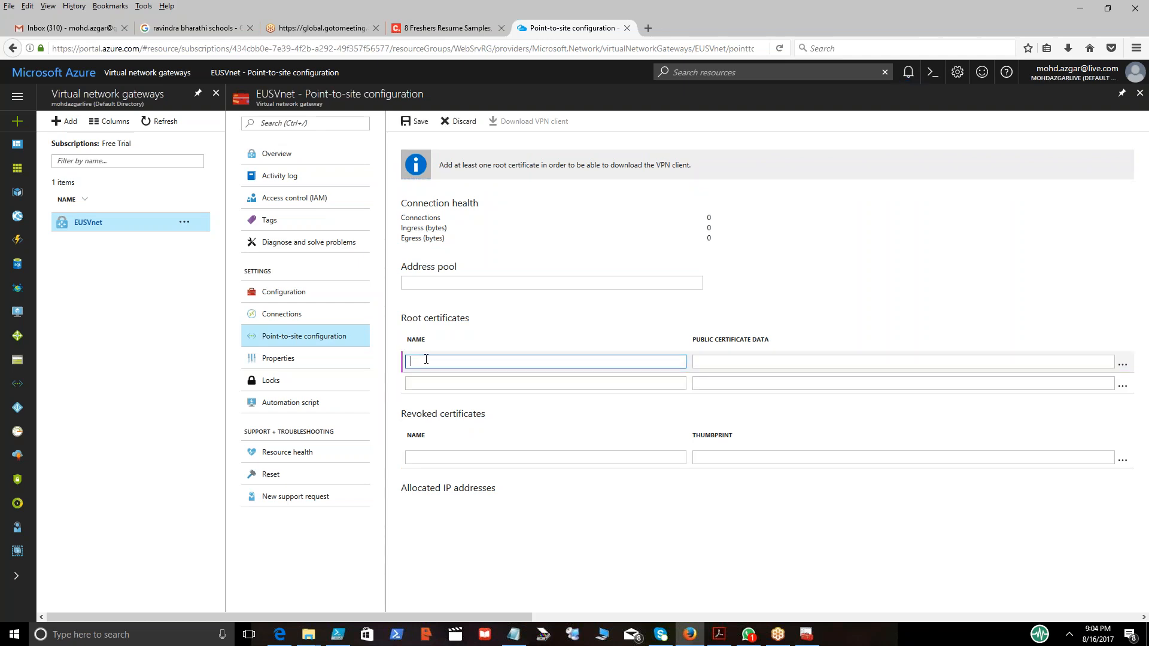
type("AzureCert")
left_click(758, 363)
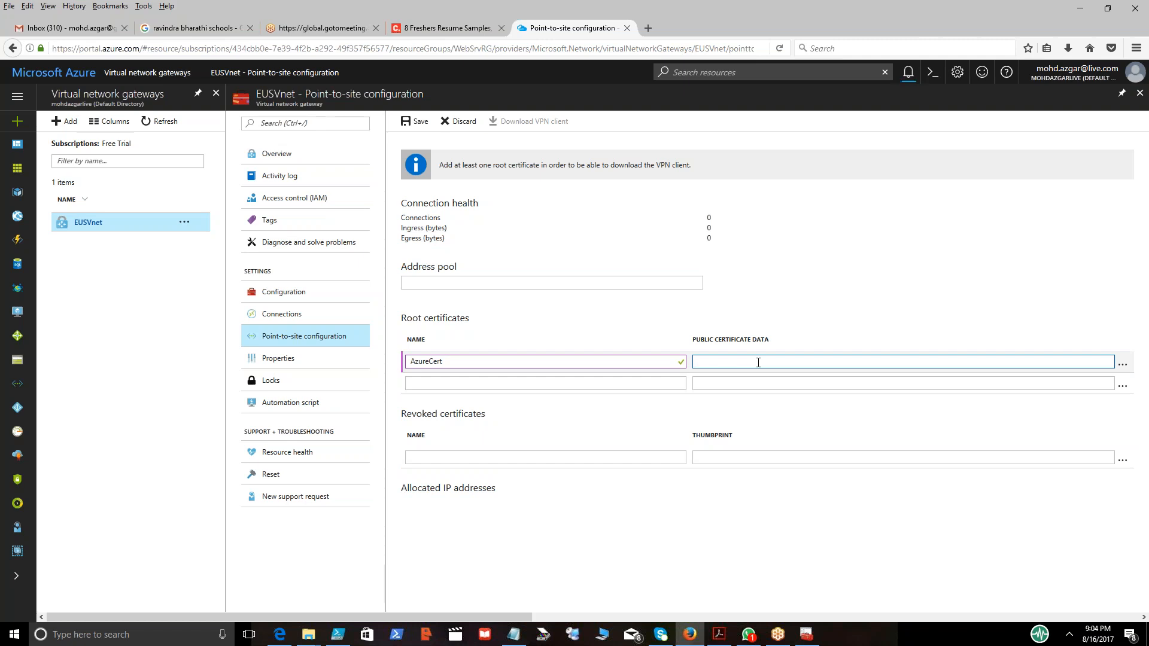
key("ctrl+v")
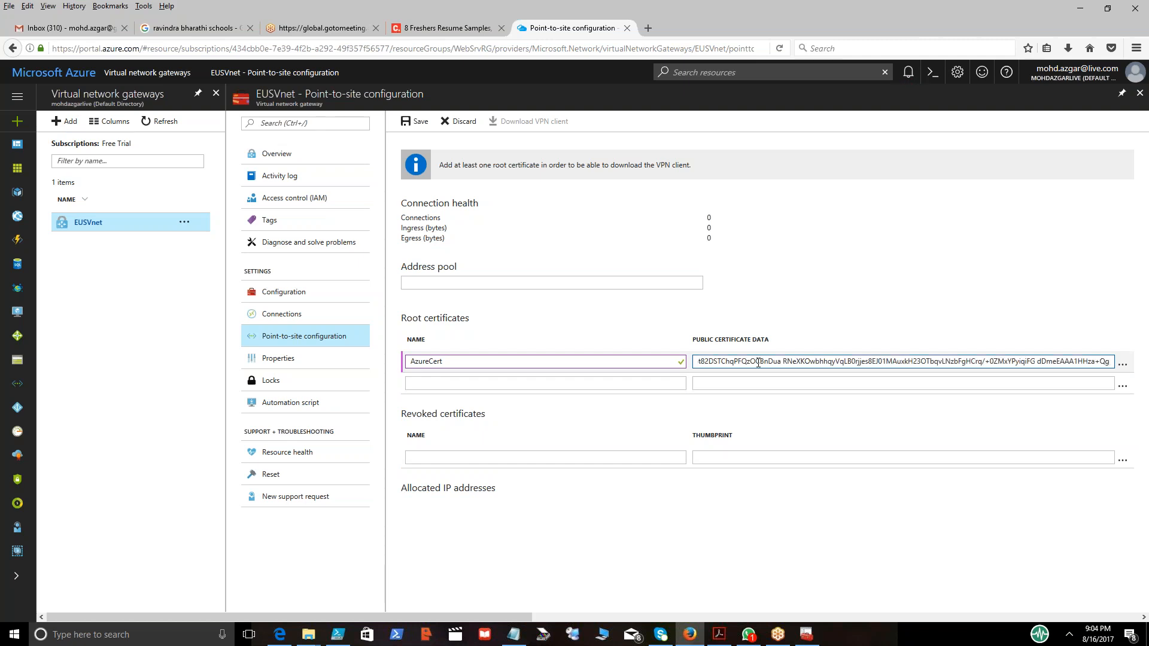
key("Tab")
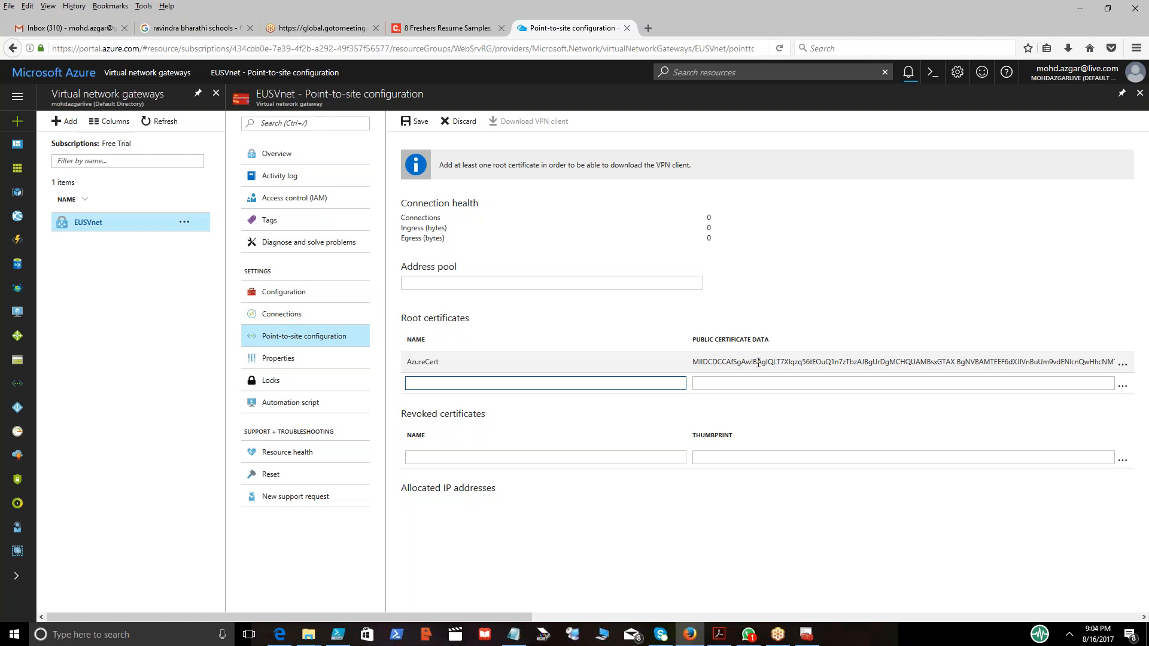
Set the point-to-site address pool to 192.168.30.0/24.
left_click(547, 285)
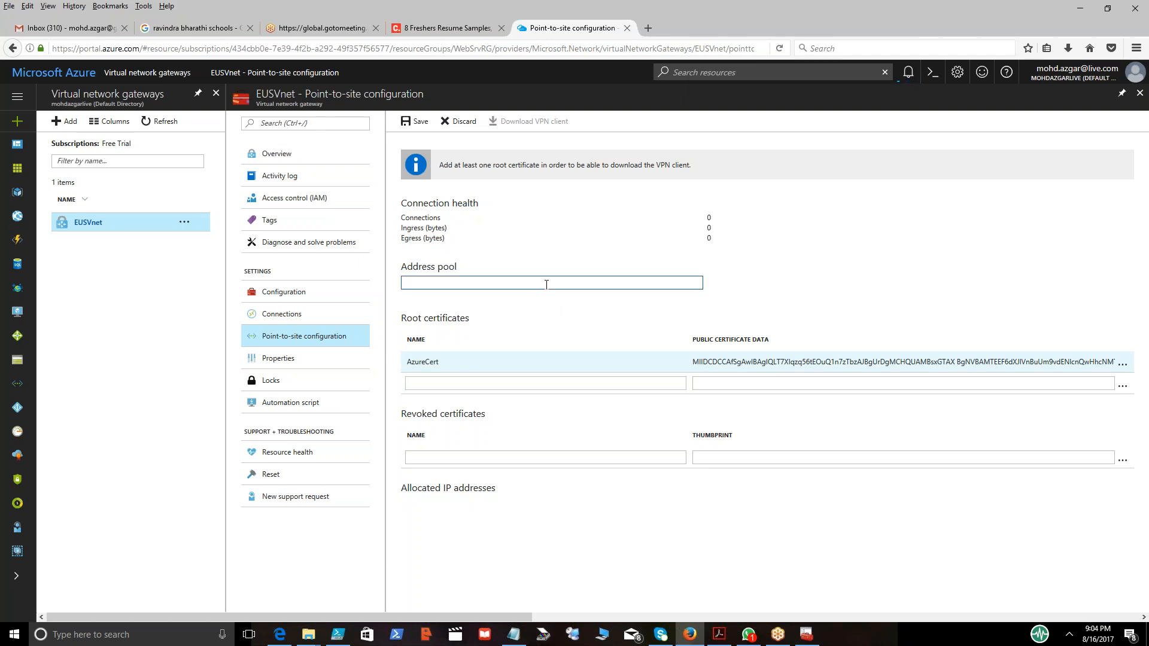
type("192")
type(".1")
type("60")
type("8.30")
type(".0")
type("\\24")
key("Tab")
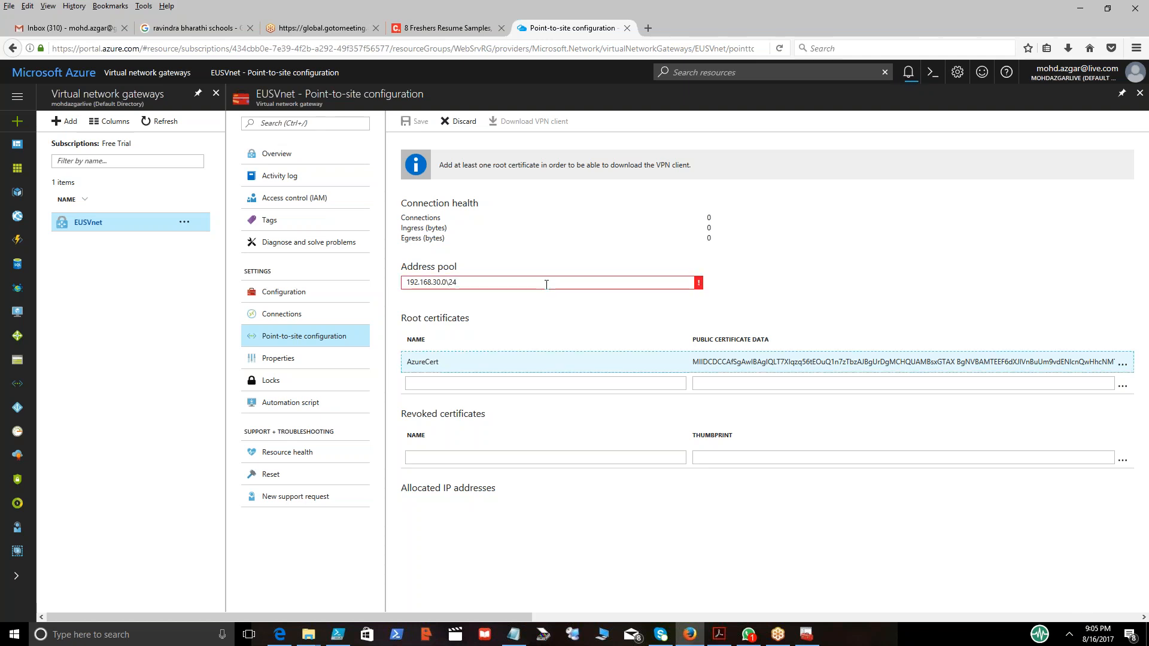
left_click(546, 284)
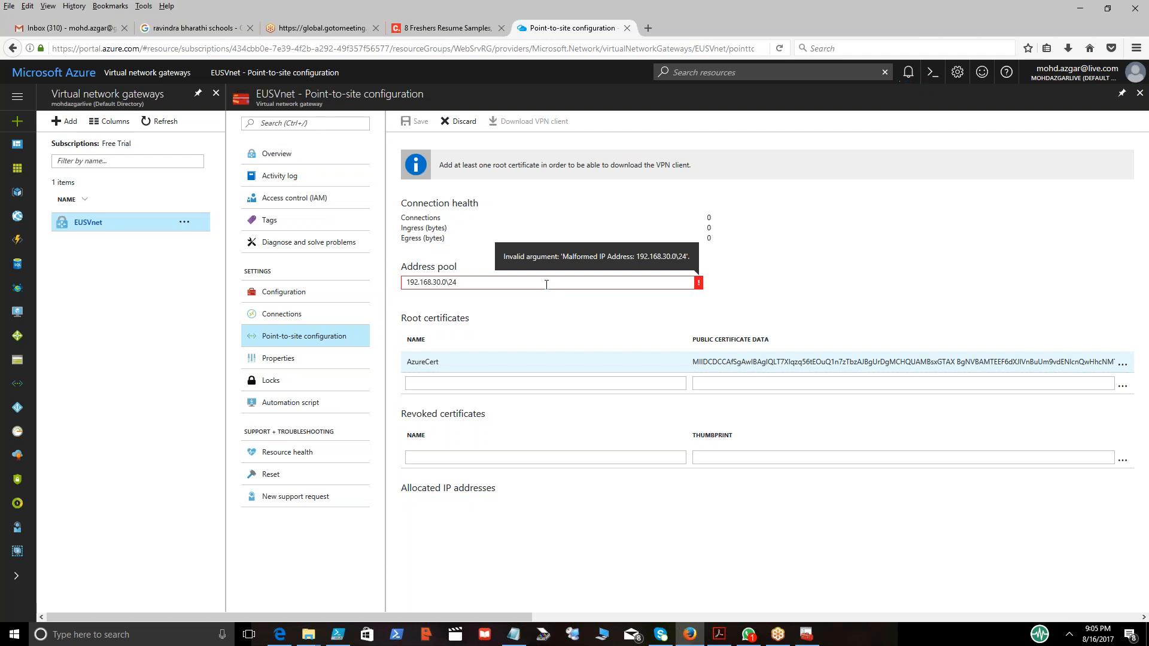
key("BackSpace")
key("BackSpace")
key("BackSpace")
type("/24")
key("Tab")
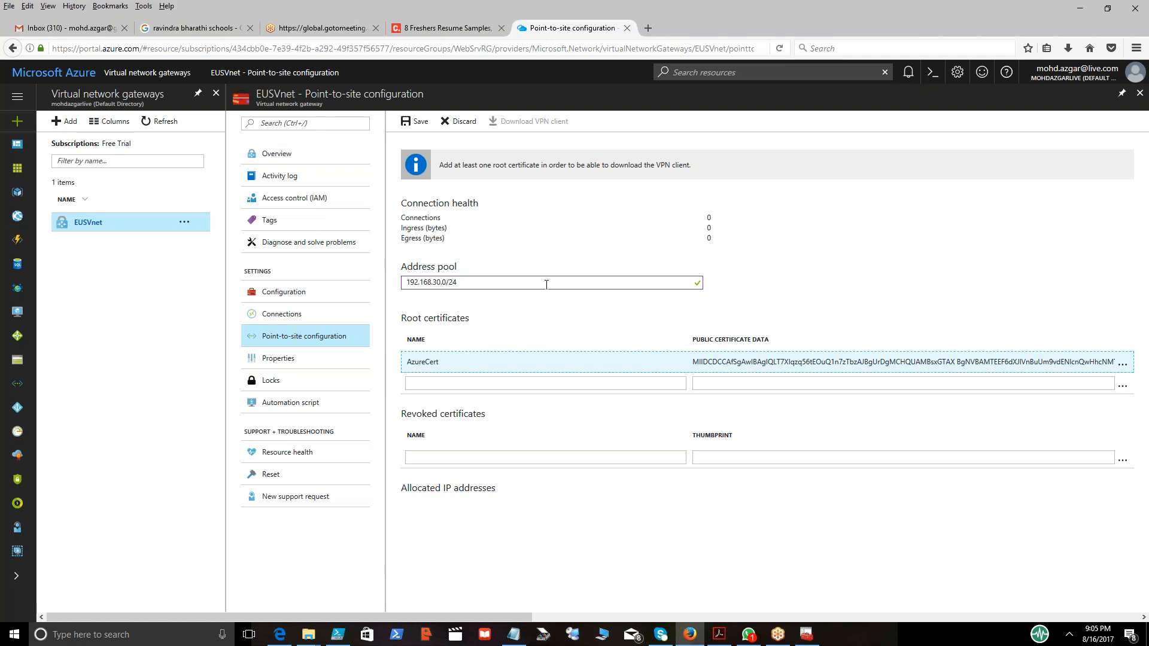
Try to save the point-to-site configuration and review the notifications.
left_click(411, 125)
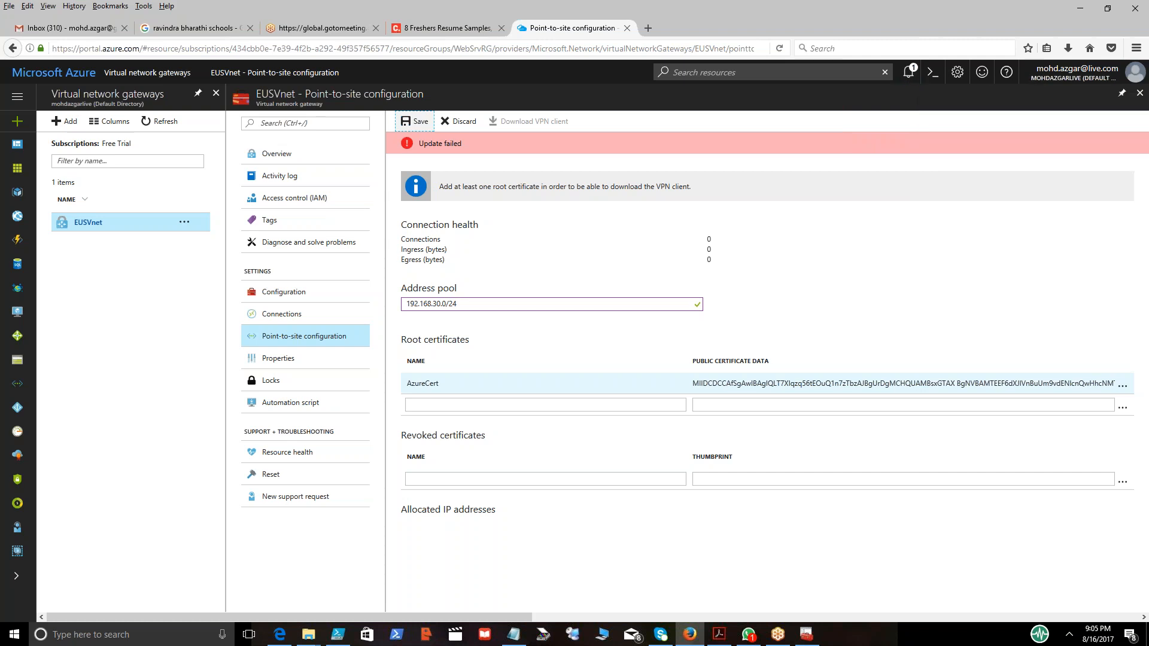
left_click(910, 72)
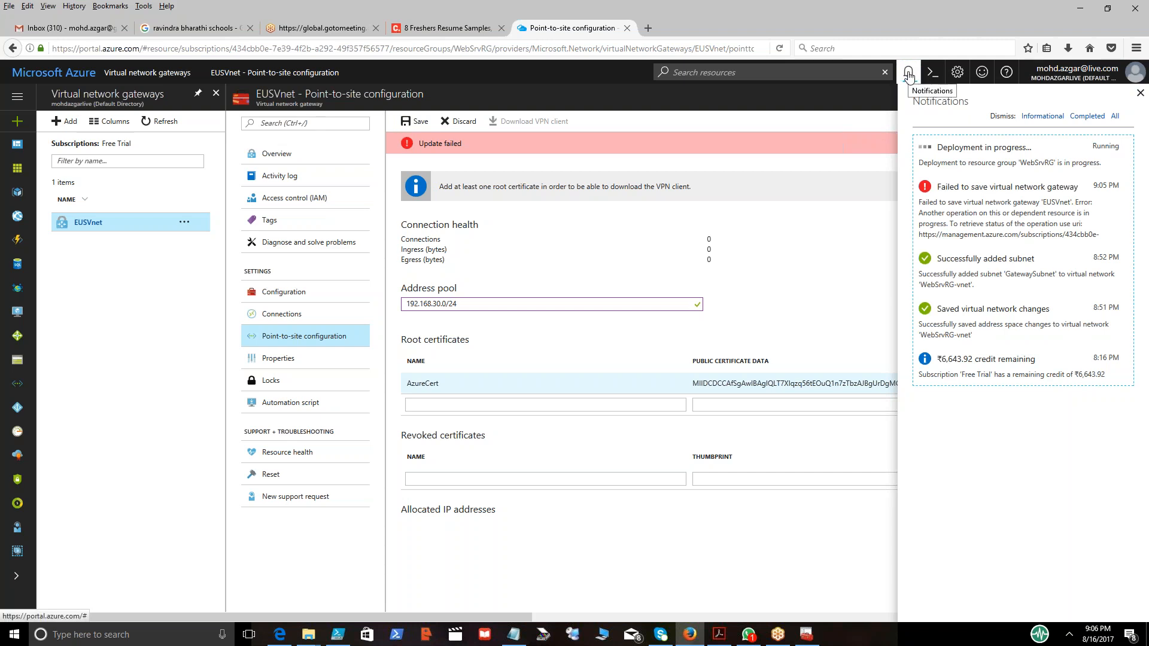
left_click(909, 74)
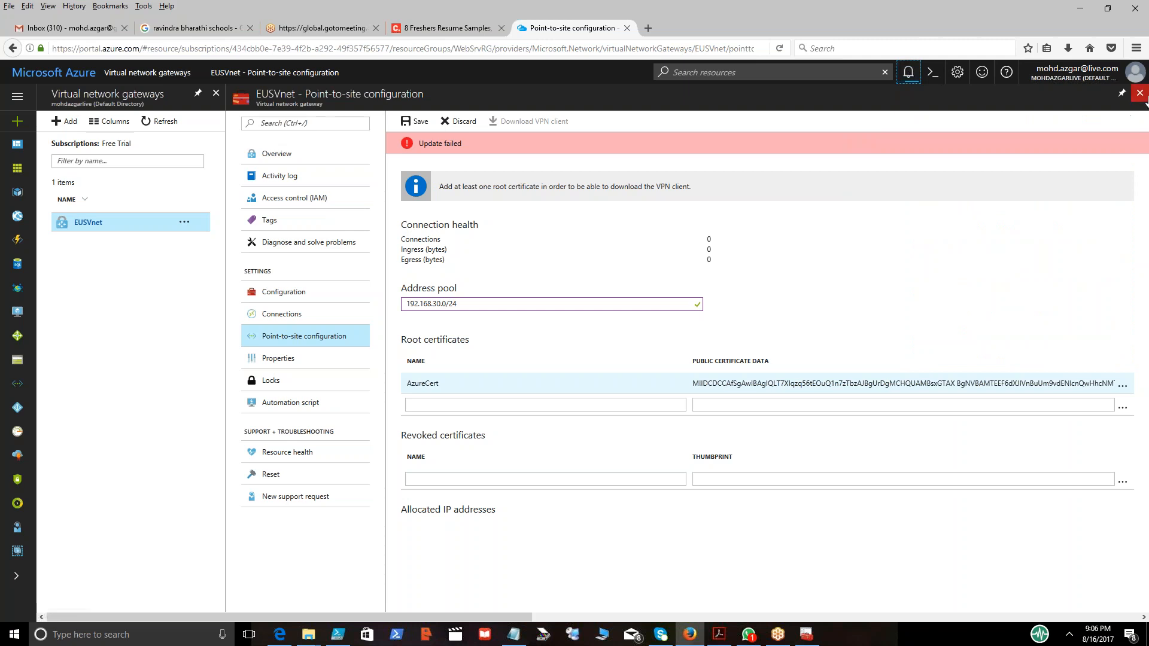
Open the Azure portal in a new tab and browse to ExpressRoute circuits through the services filter.
left_click(647, 29)
type("portal.azure.com/")
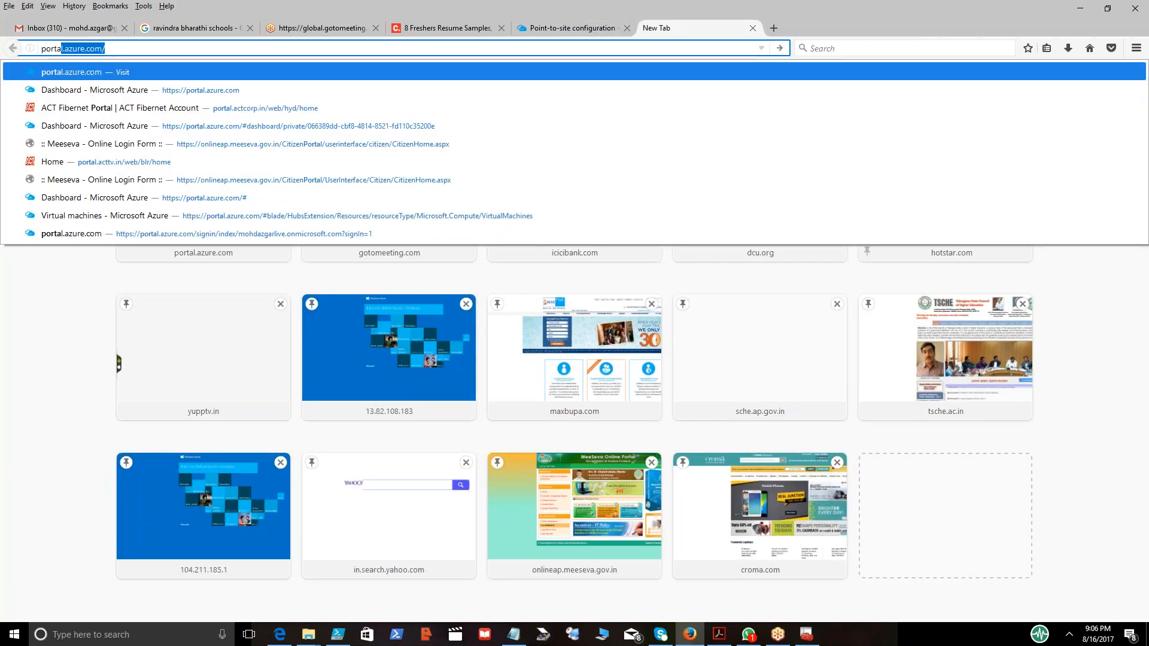
key("Return")
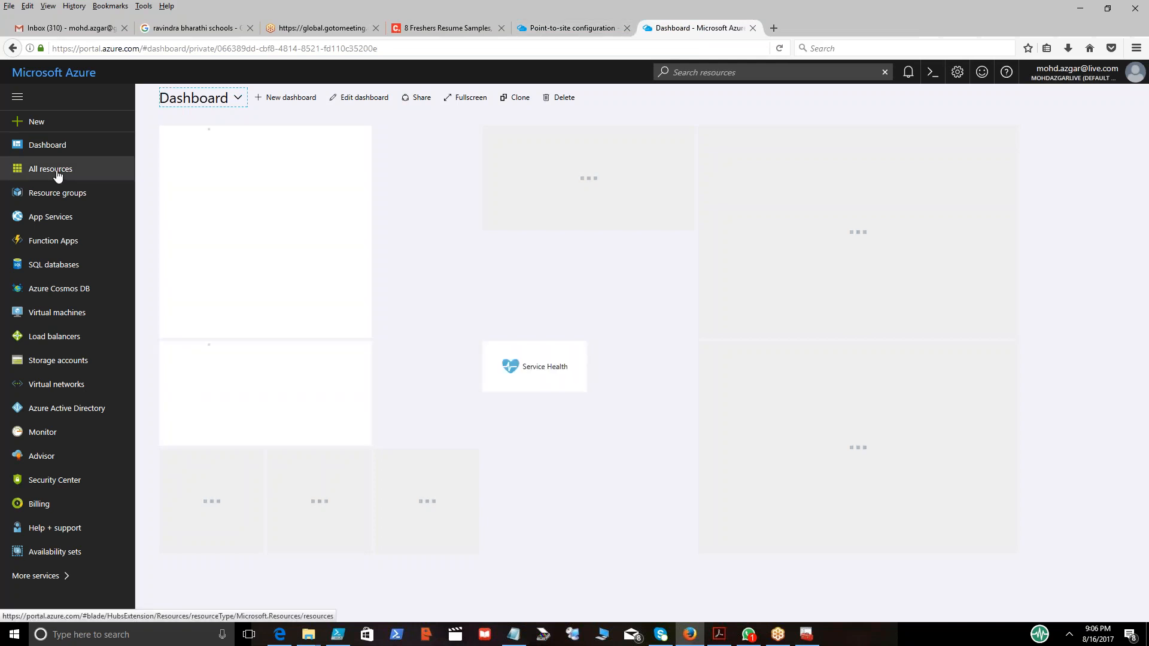
left_click(45, 582)
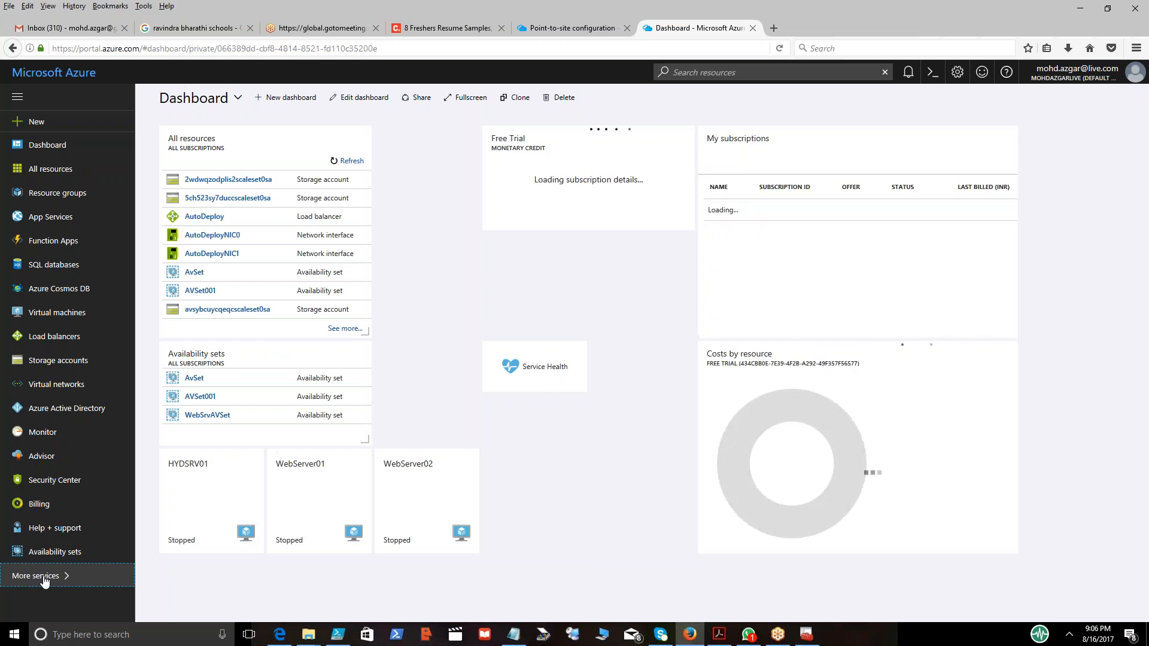
left_click(45, 578)
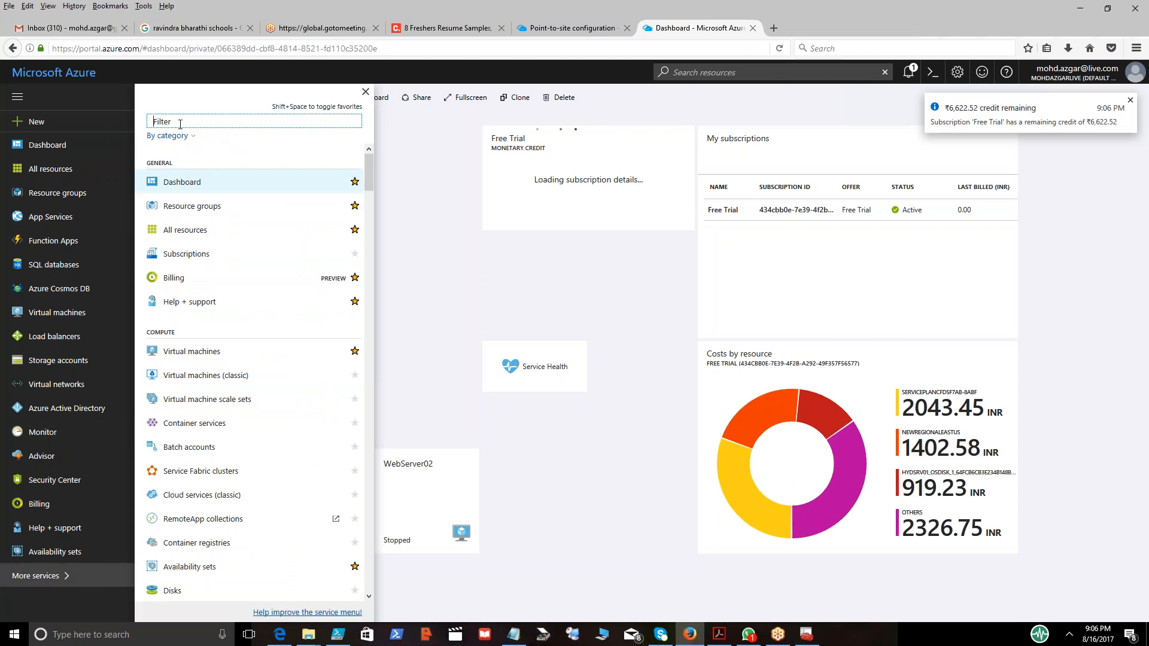
type("express")
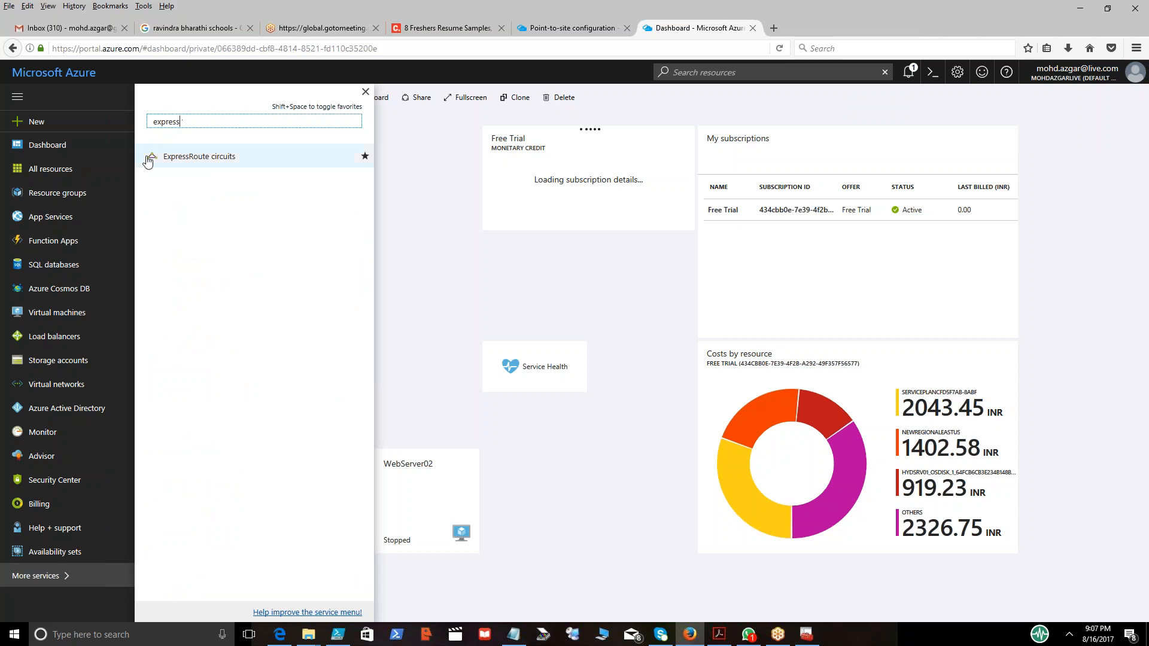
left_click(200, 158)
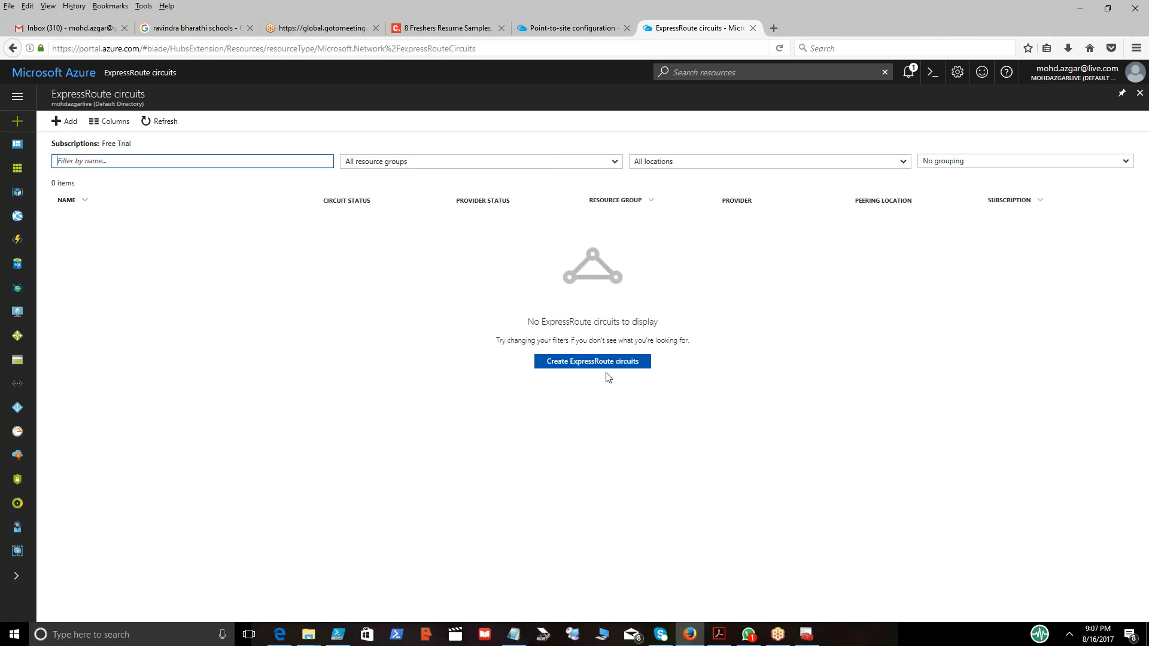
Start creating a new ExpressRoute circuit named MyFirstExpRoute.
left_click(591, 362)
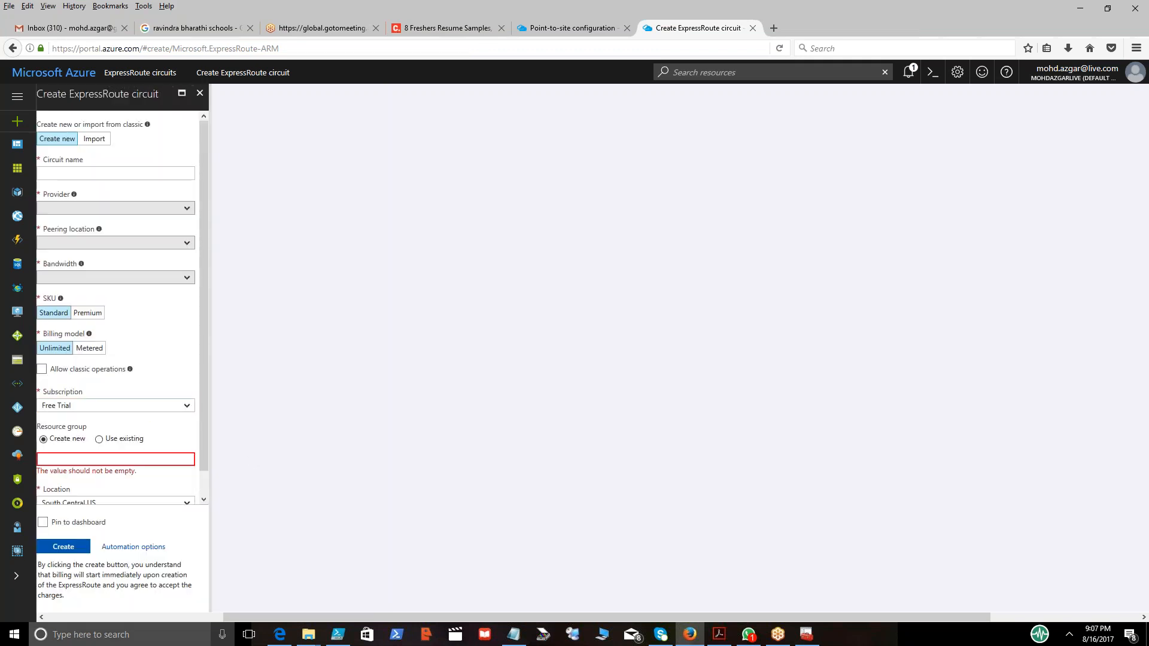
left_click_drag(297, 617, 109, 613)
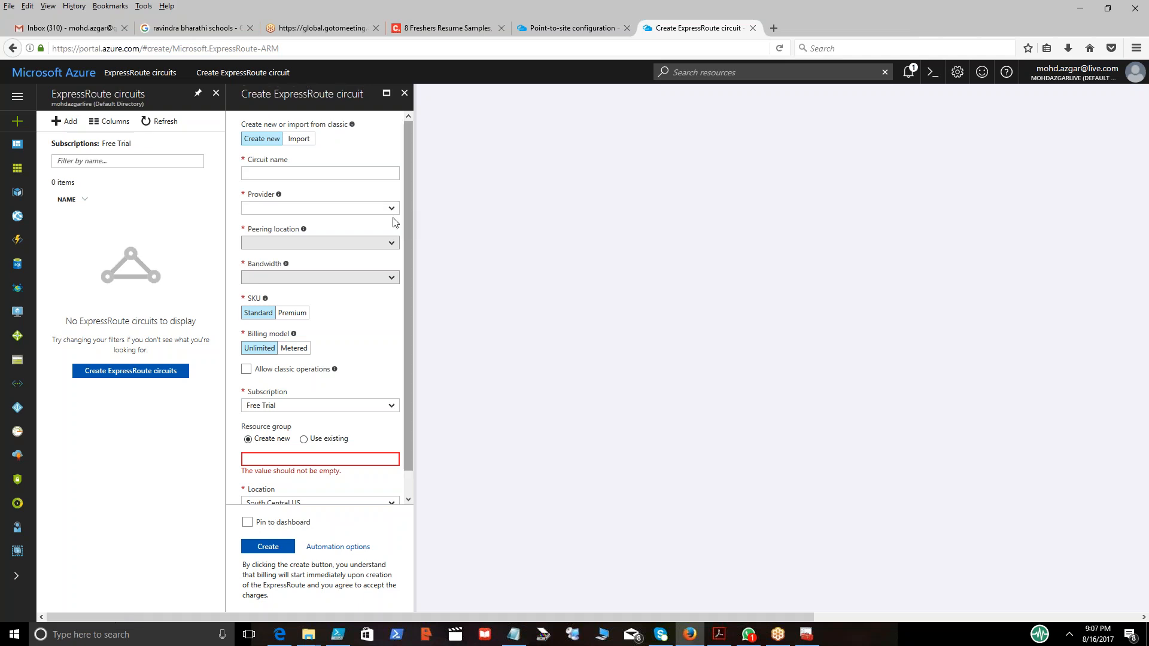
left_click(300, 174)
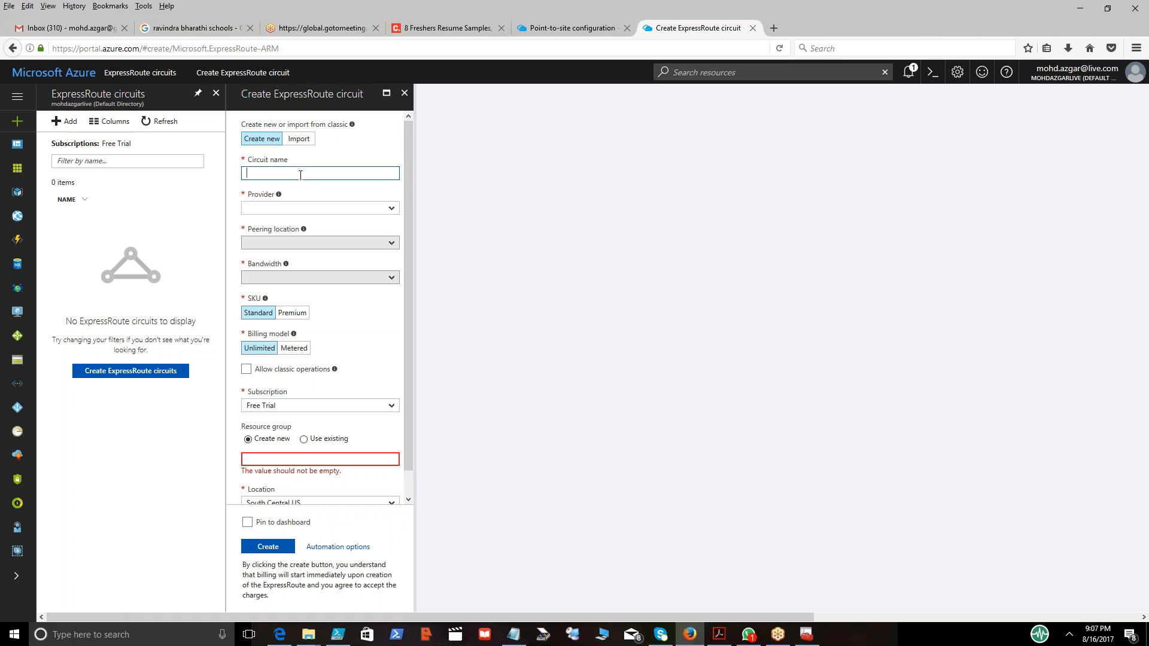
type("MyFirstExpRoute")
Choose Airtel as the circuit's provider.
left_click(321, 207)
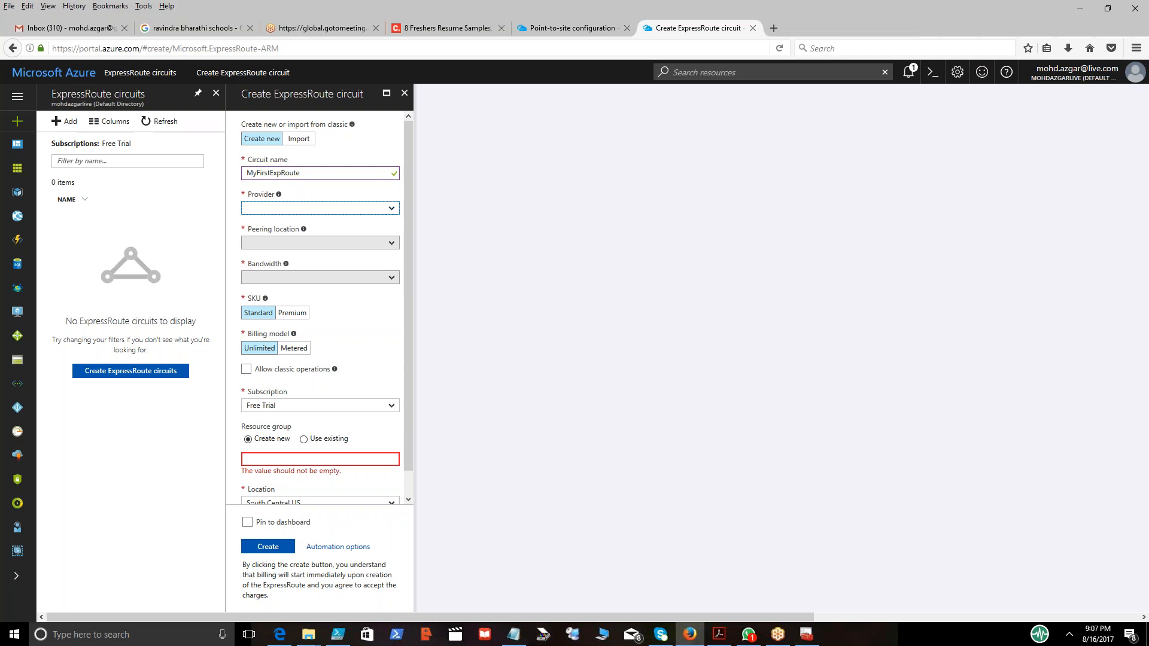
left_click(391, 210)
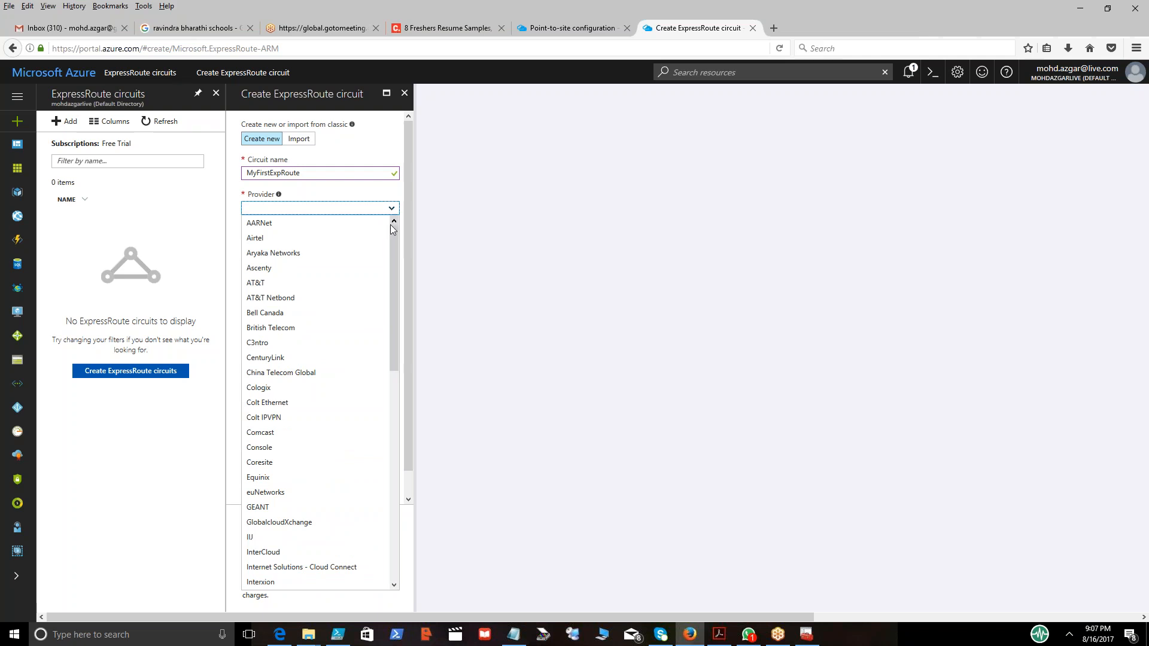
left_click_drag(393, 232, 396, 448)
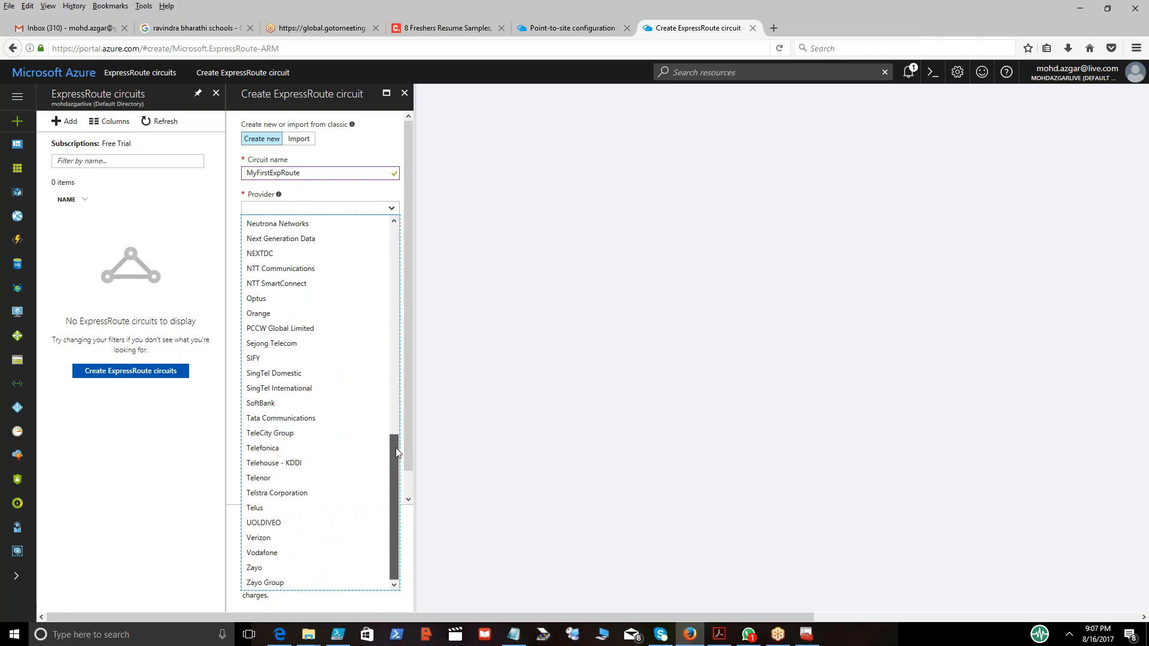
left_click_drag(396, 447, 374, 229)
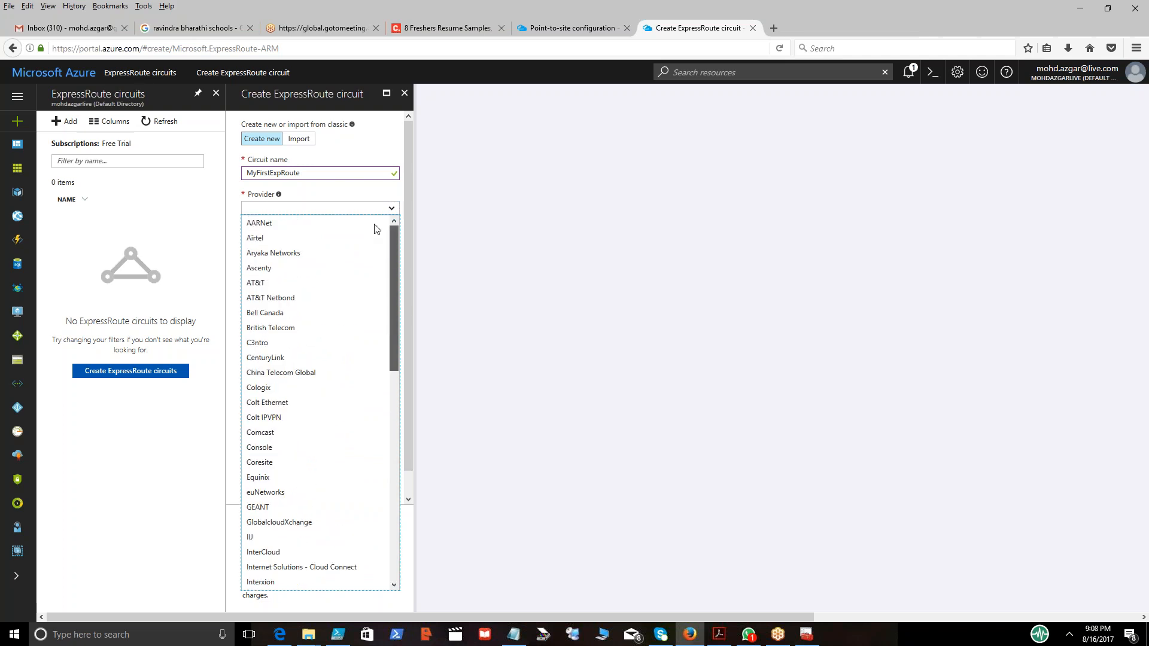
left_click(347, 238)
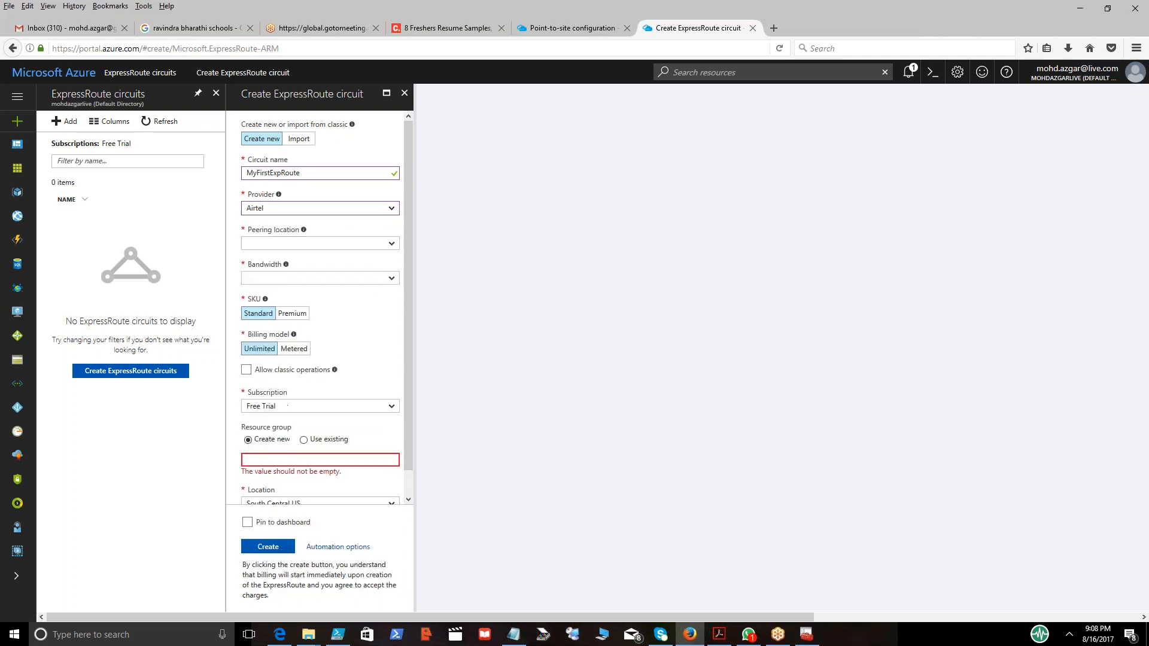
Set the peering location to Mumbai2 and the bandwidth to 200Mbps.
left_click(392, 246)
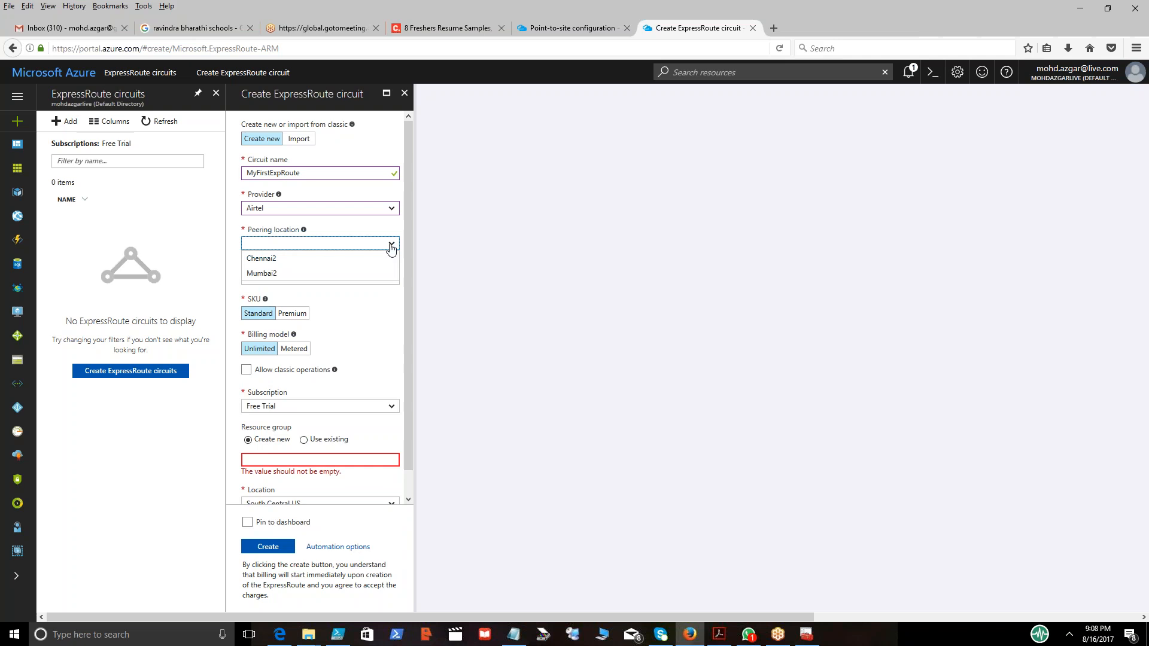
left_click(325, 273)
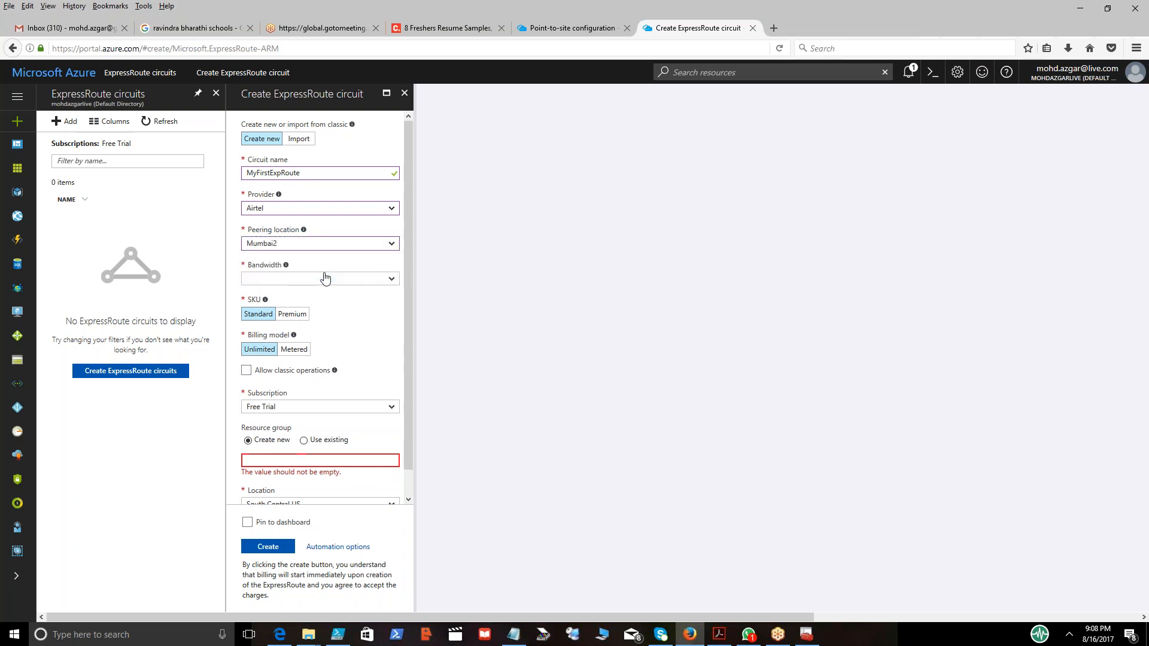
left_click(391, 280)
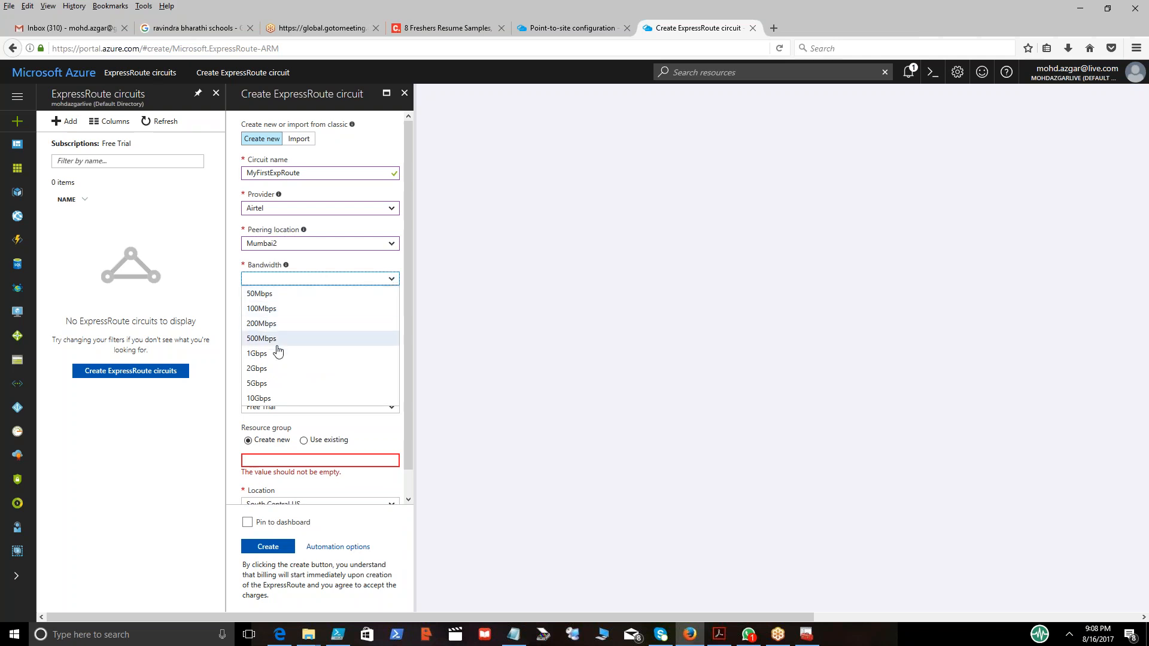
left_click(306, 323)
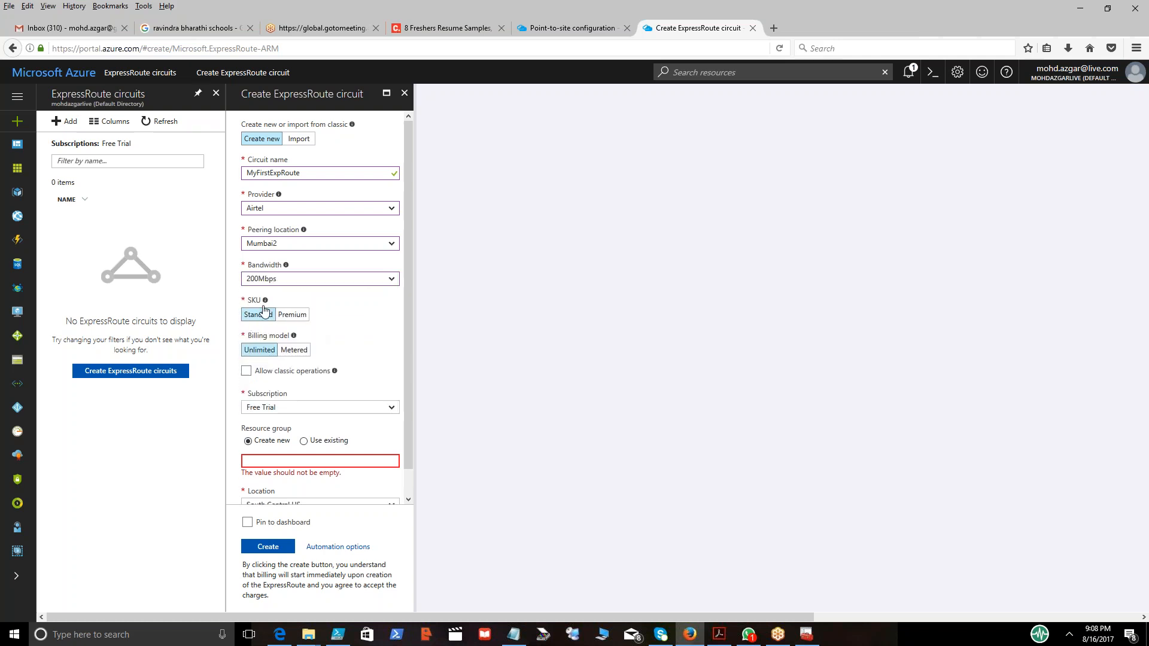
Put the circuit in the existing resource group WebSrvRG and create it.
mouse_move(265, 303)
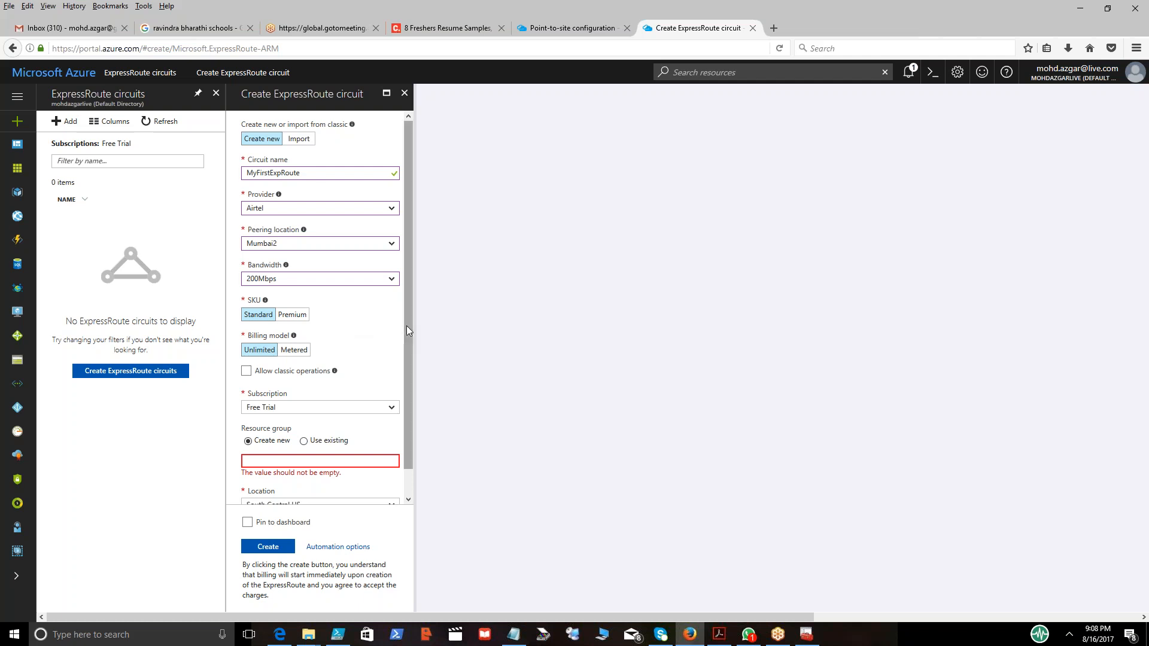
scroll(407, 337, "down", 1)
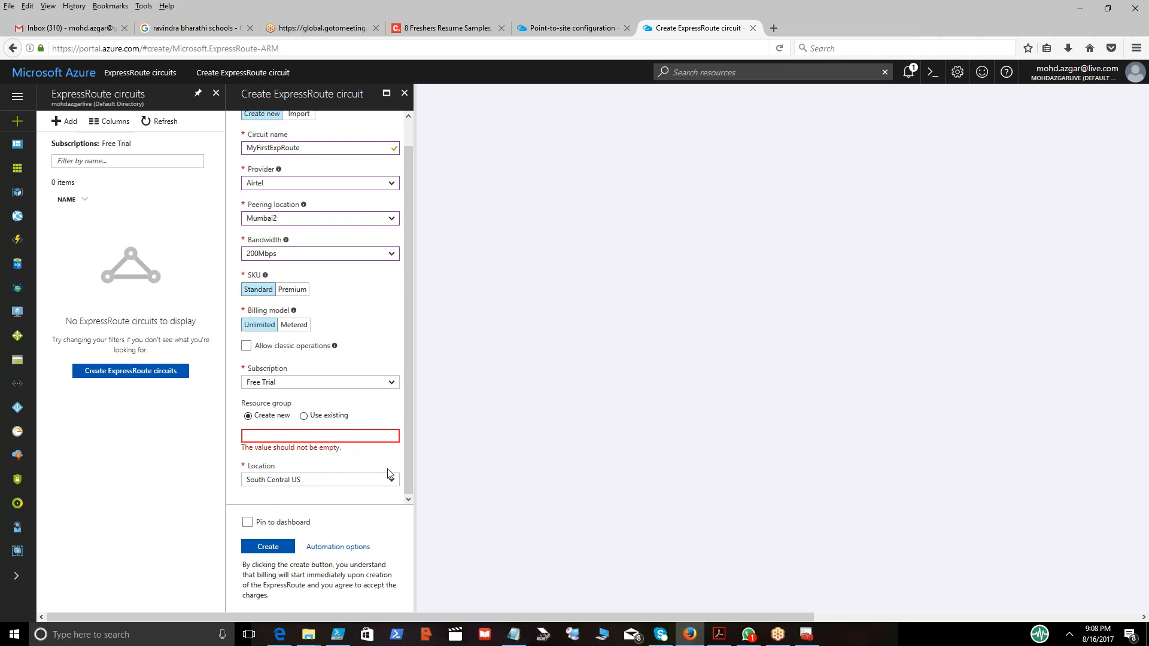
left_click(304, 416)
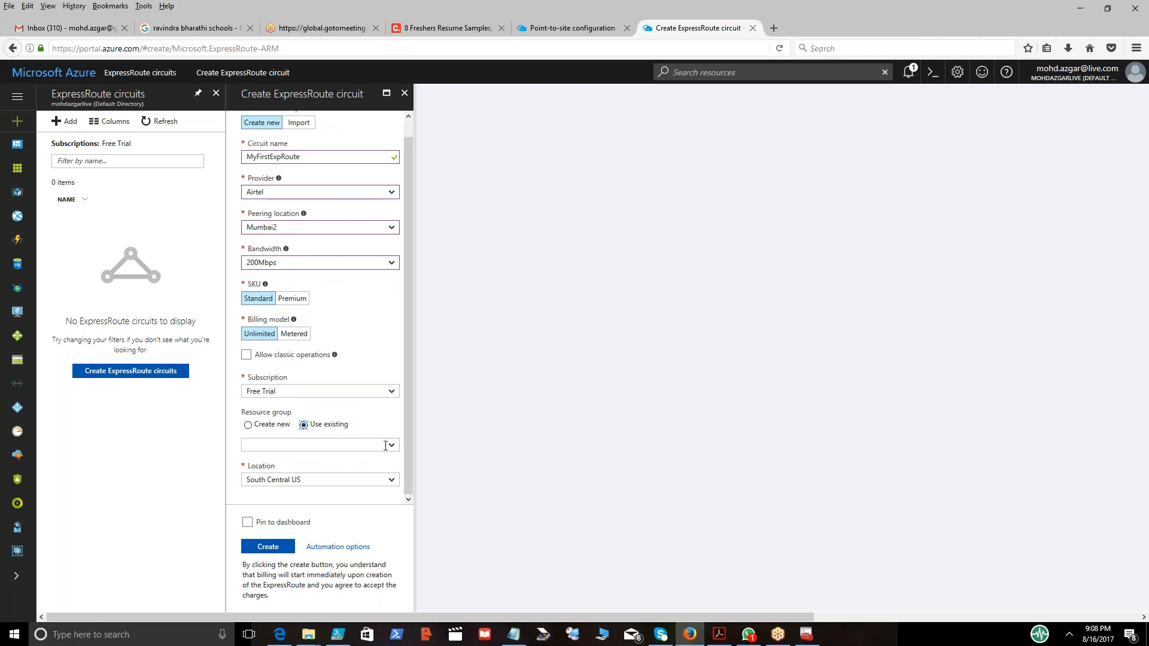
left_click(391, 443)
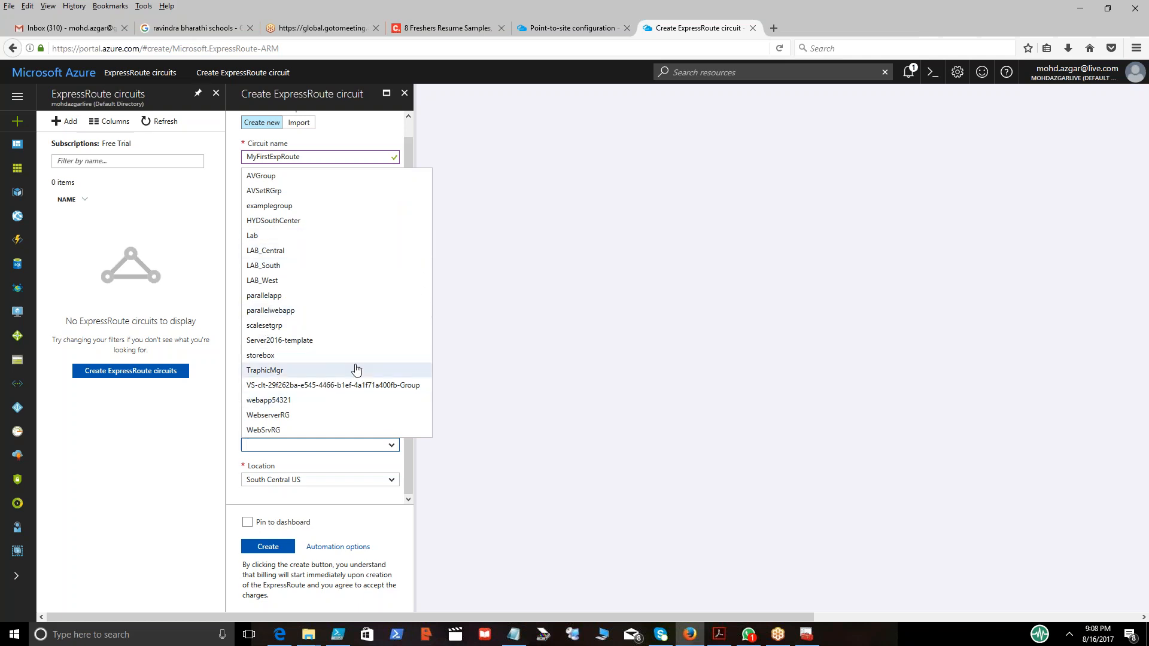
left_click(298, 431)
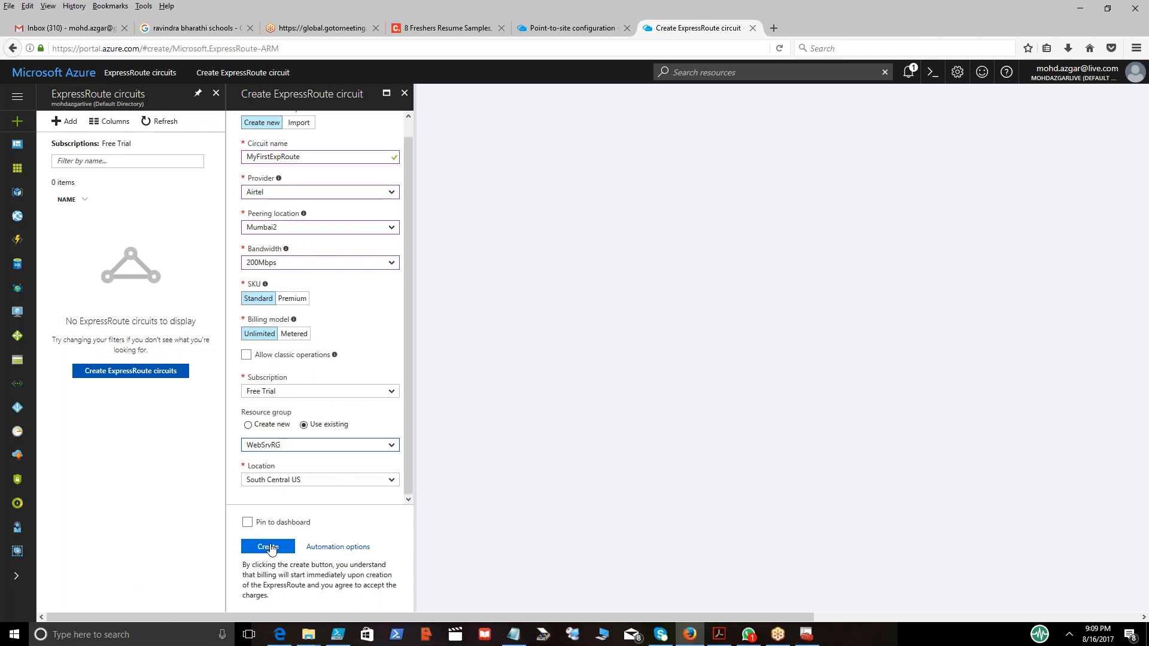
left_click(271, 547)
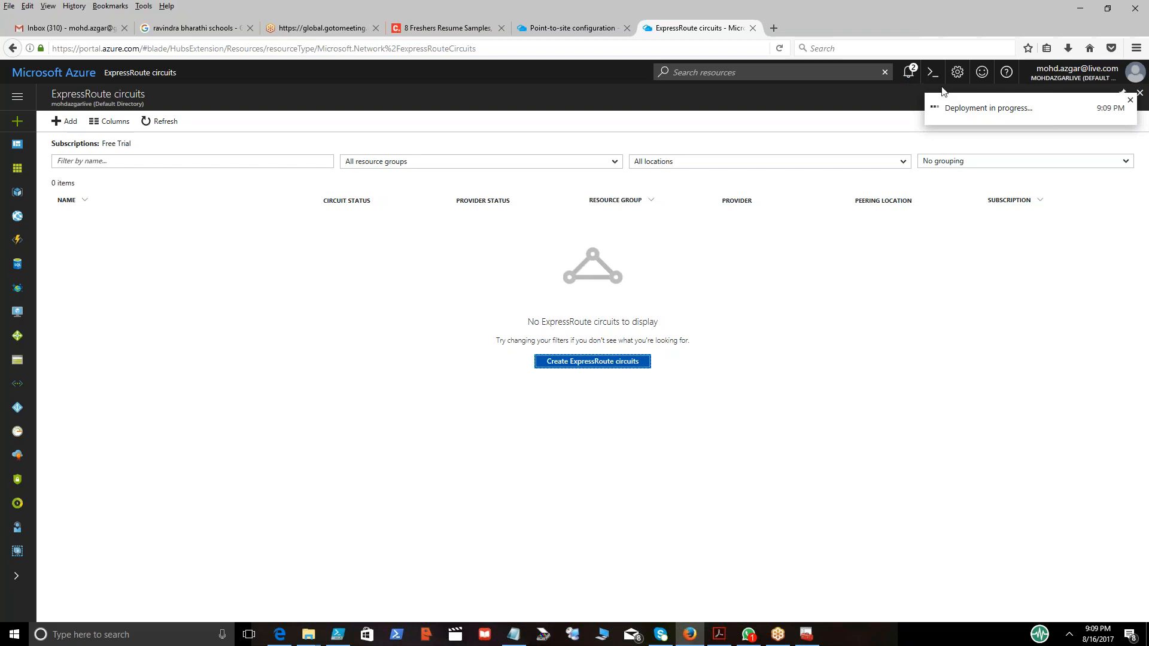
Check the deployment notifications and refresh the ExpressRoute circuits list until MyFirstExpRoute appears.
left_click(909, 72)
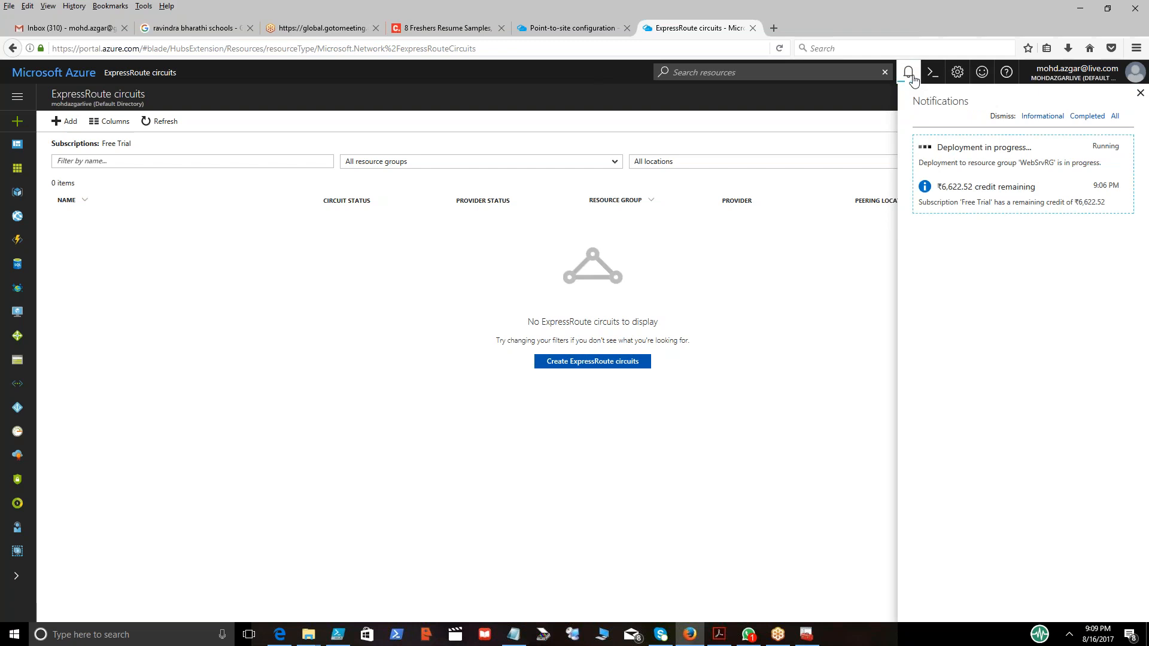
left_click(164, 122)
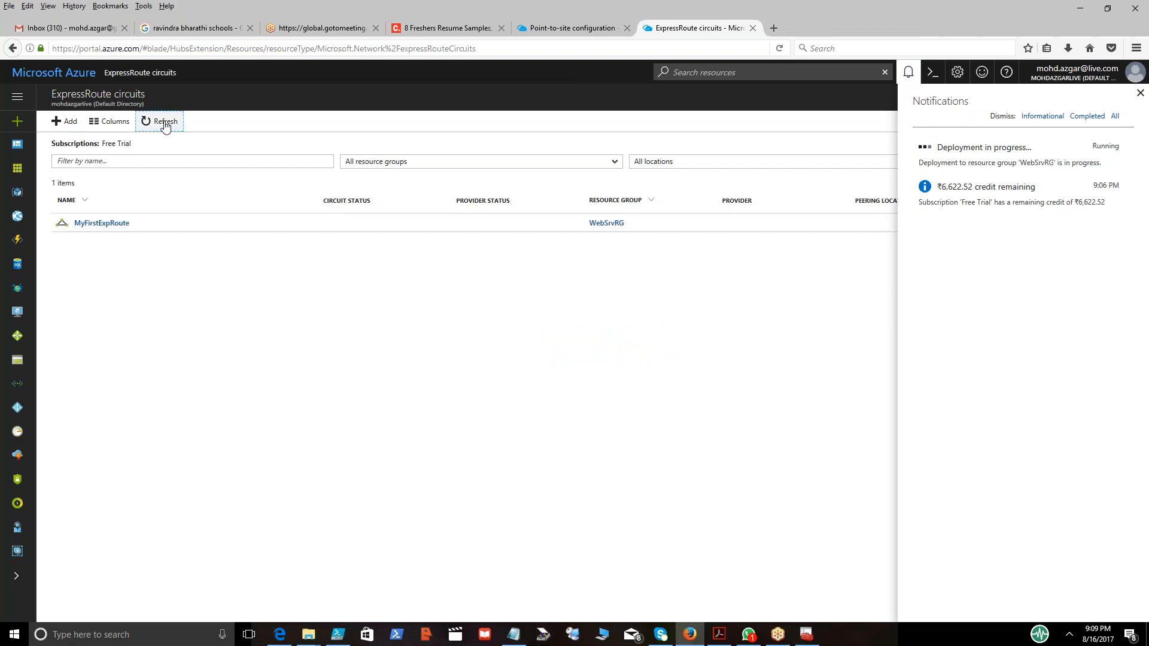
left_click(166, 122)
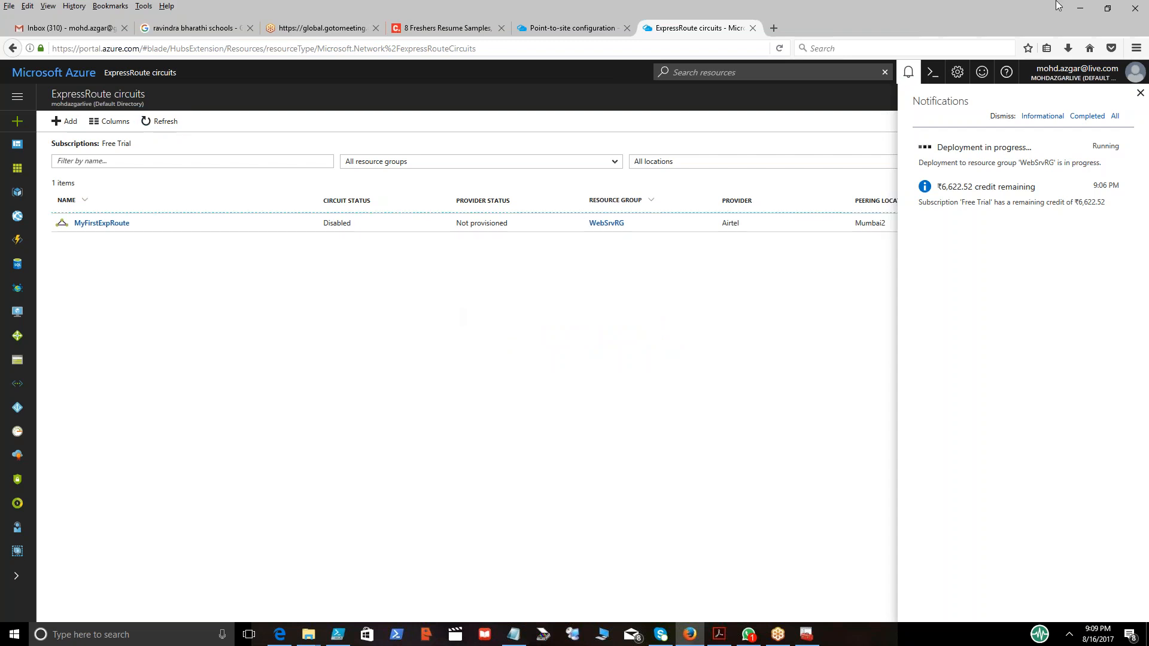
left_click(910, 73)
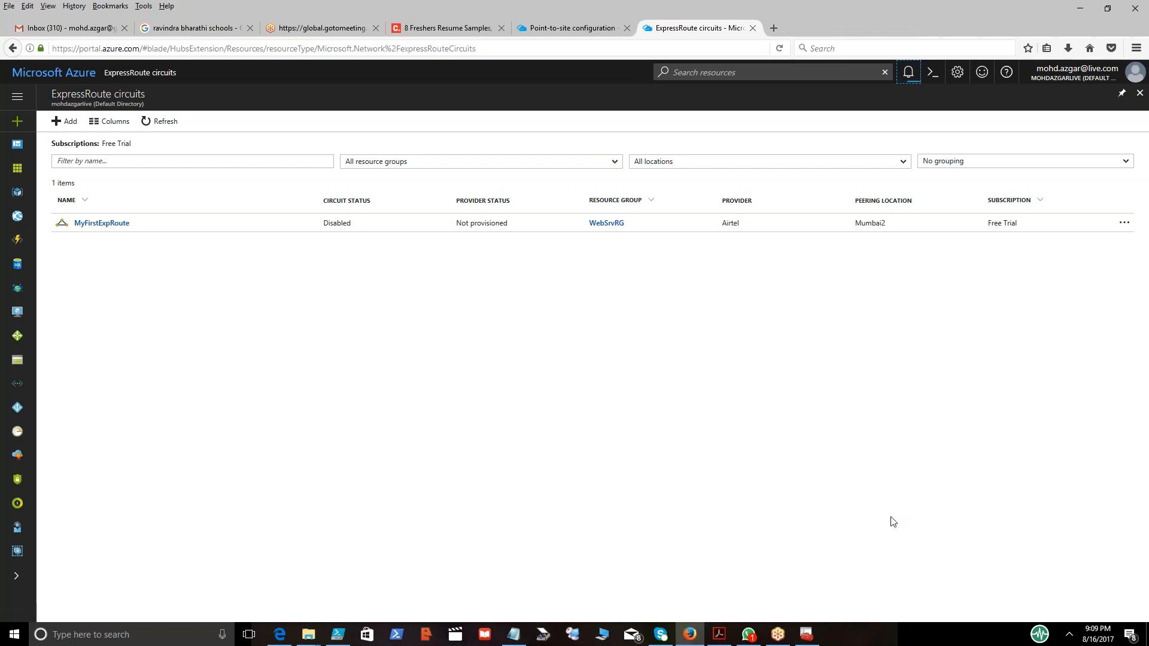
Bring up the certificate manager window and close it.
left_click(806, 634)
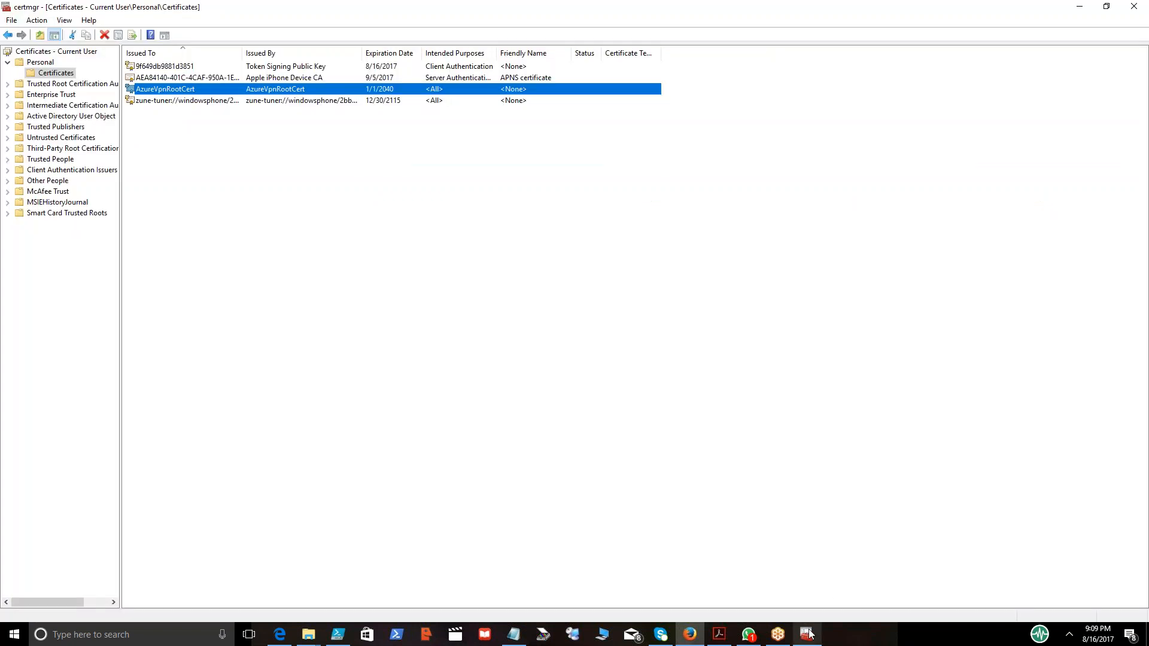
left_click(1135, 8)
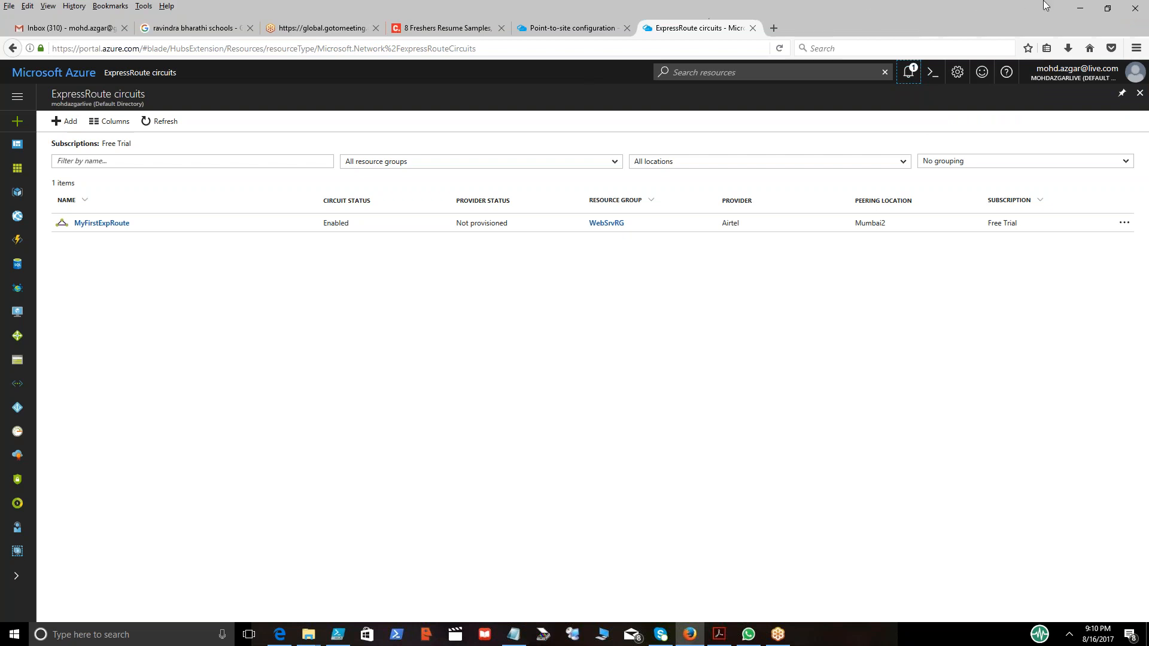
Open a new ExpressRoute circuit creation form and read the SKU description.
left_click(68, 124)
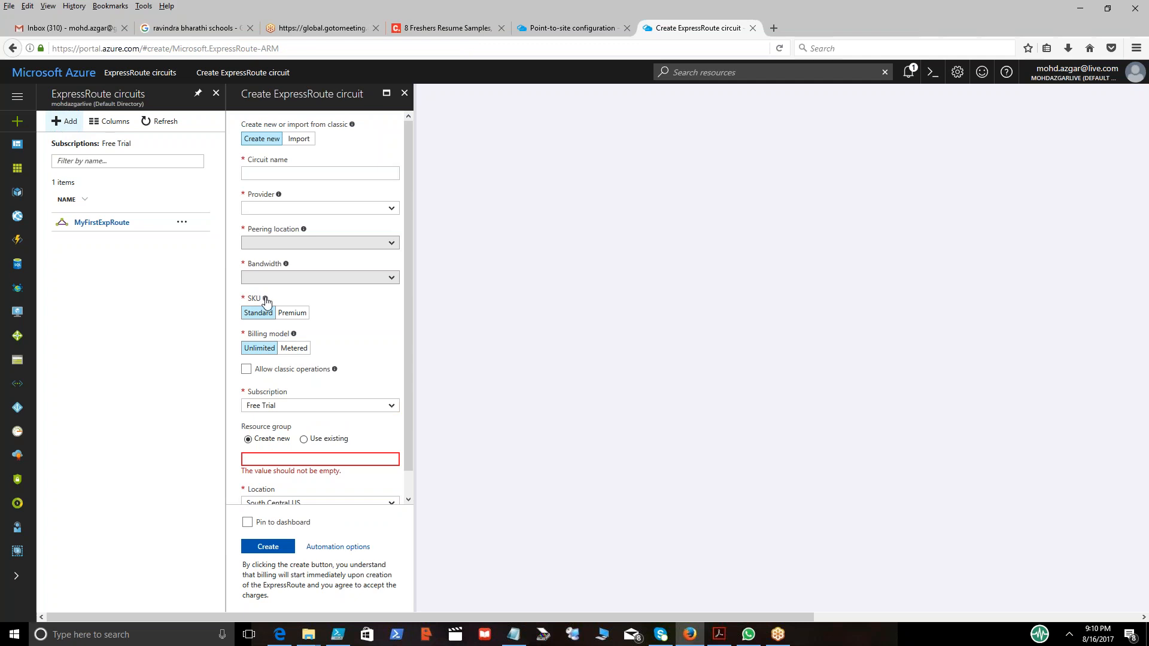
mouse_move(266, 299)
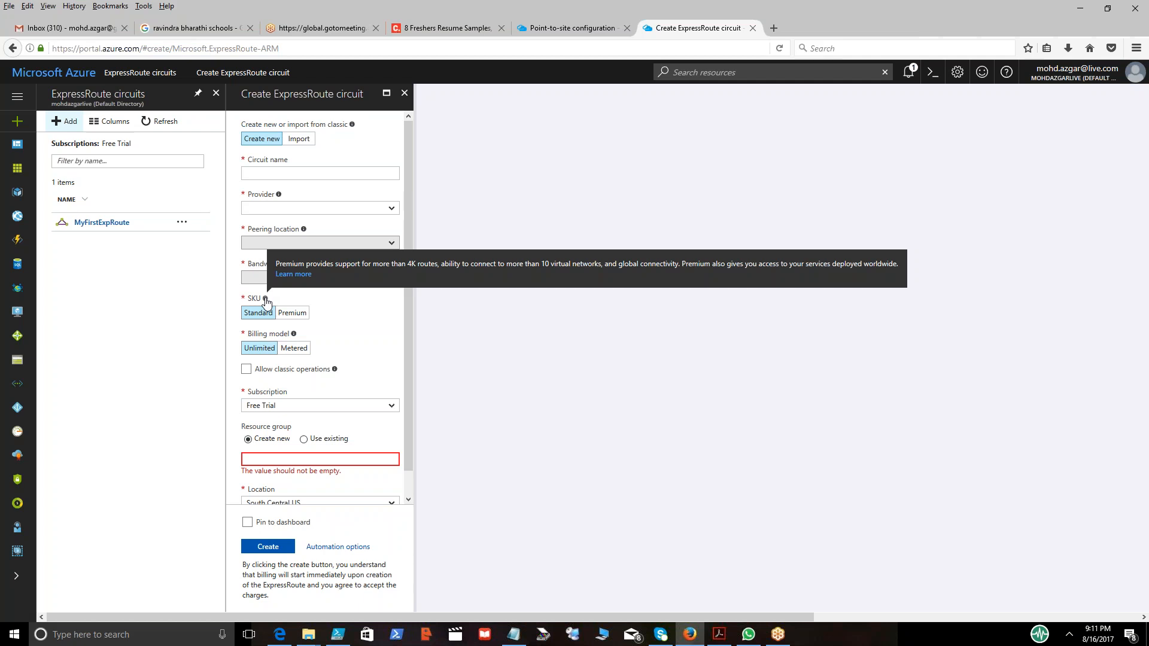
left_click(292, 313)
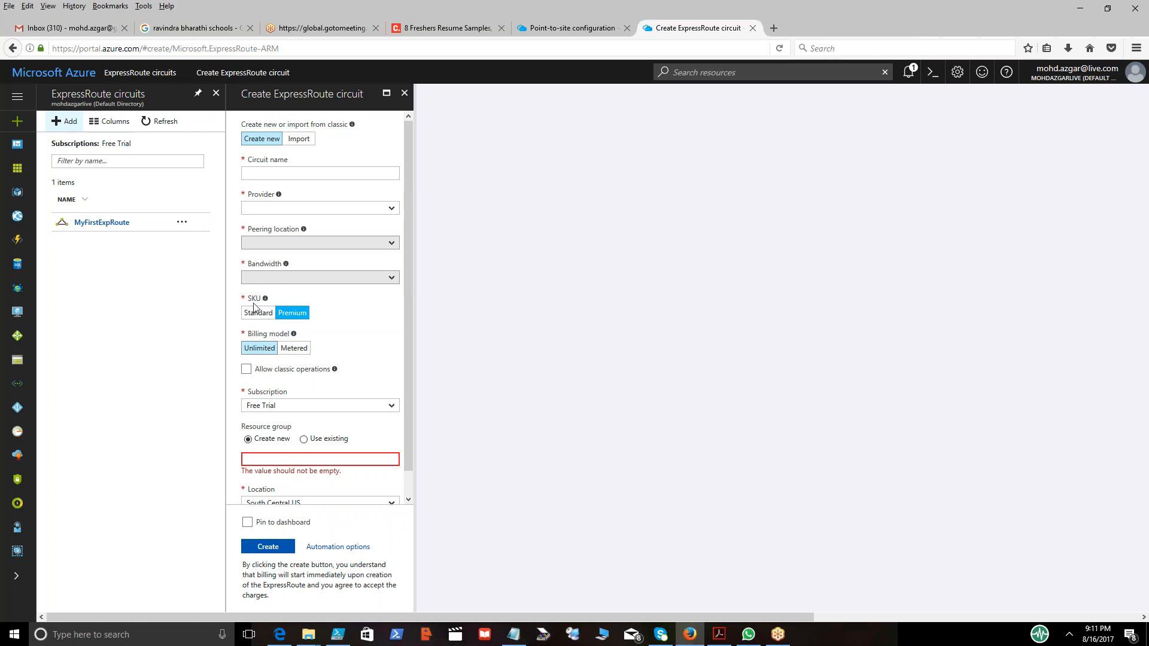
left_click(316, 173)
mouse_move(266, 300)
left_click(404, 95)
left_click(551, 287)
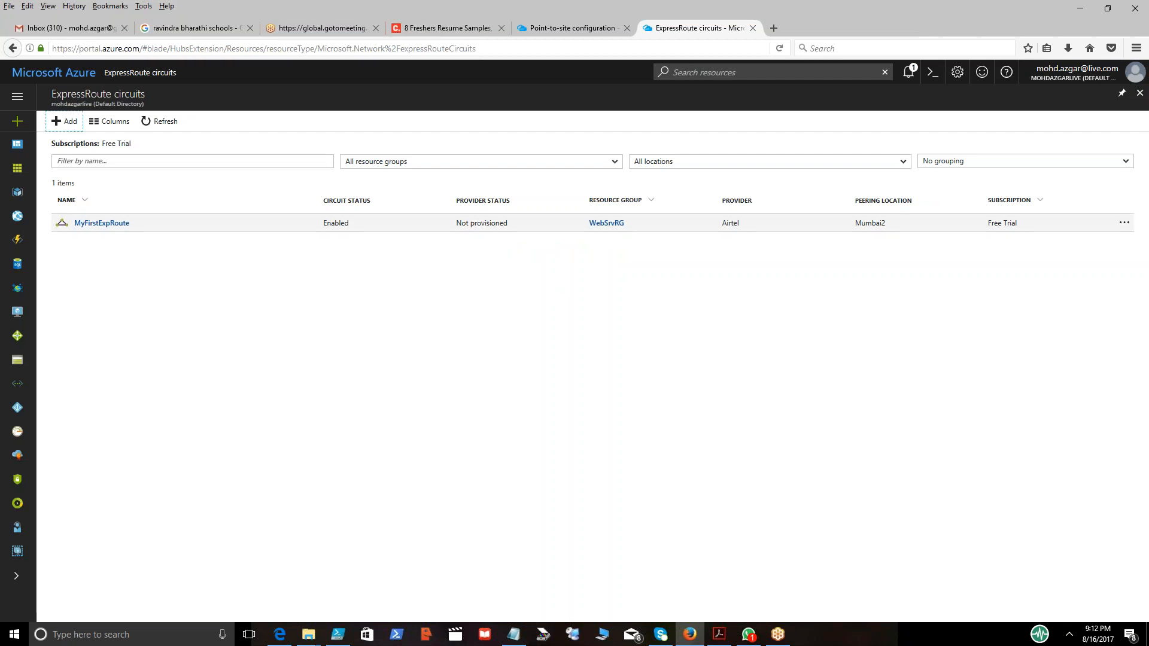
Open the MyFirstExpRoute circuit's overview and select its service key.
left_click(102, 224)
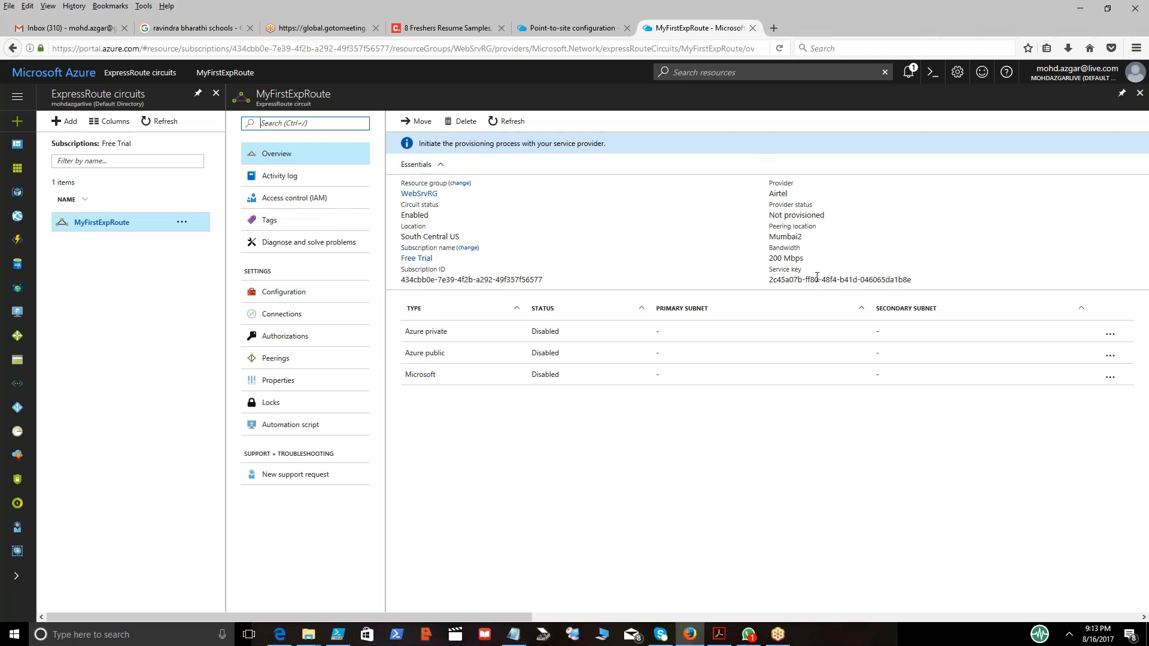
double_click(812, 279)
left_click(919, 282)
triple_click(825, 280)
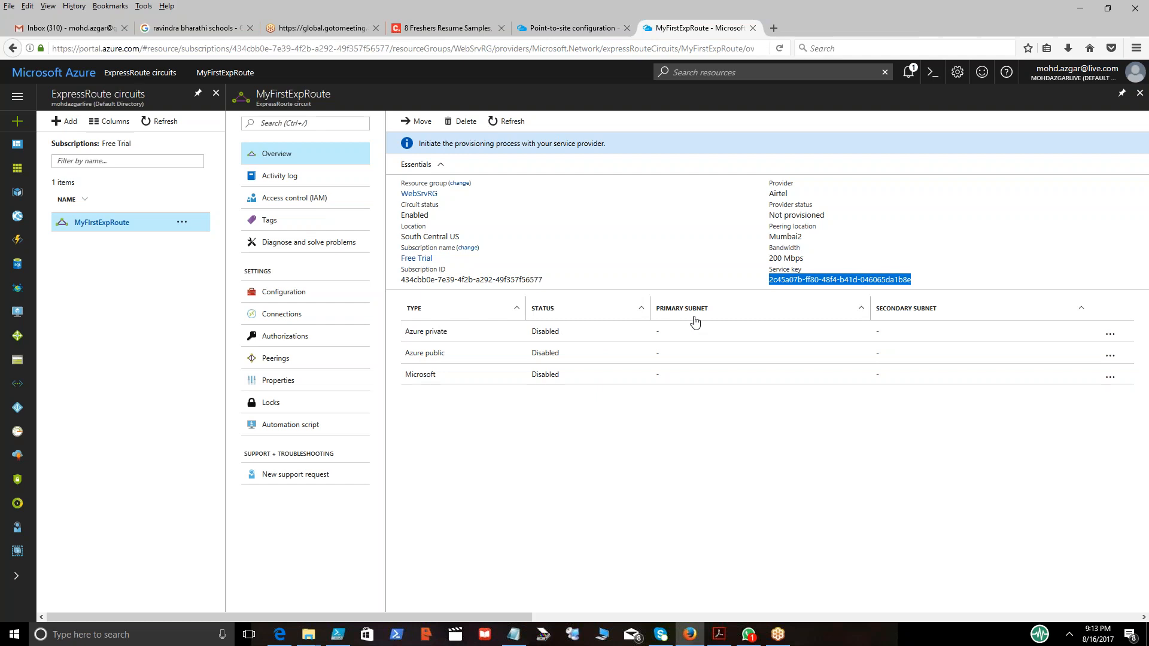
Open the circuit's Microsoft peering settings and close them.
left_click(435, 371)
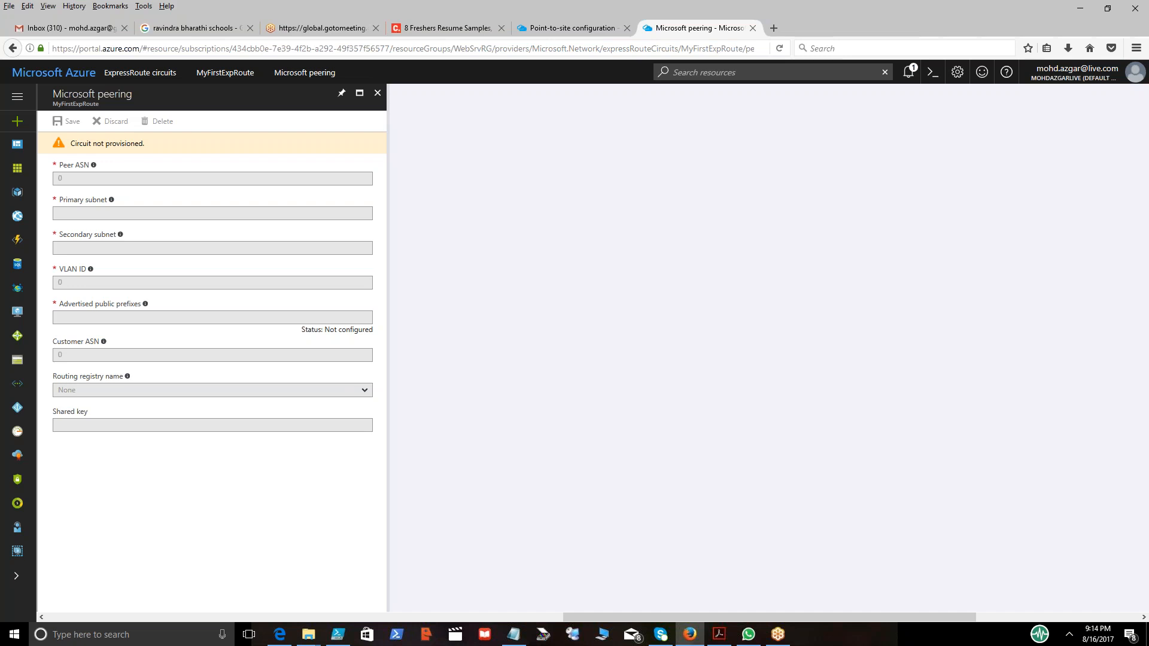
left_click(378, 94)
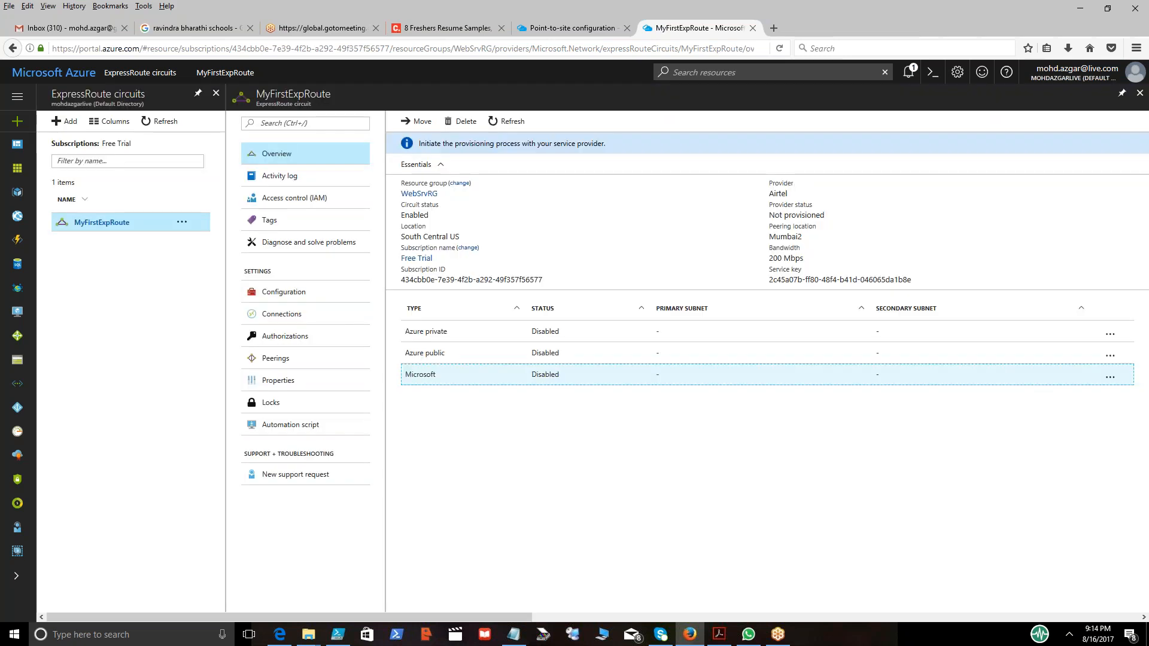
Check the notifications and close the circuit and ExpressRoute circuits blades to return to the dashboard.
left_click(910, 74)
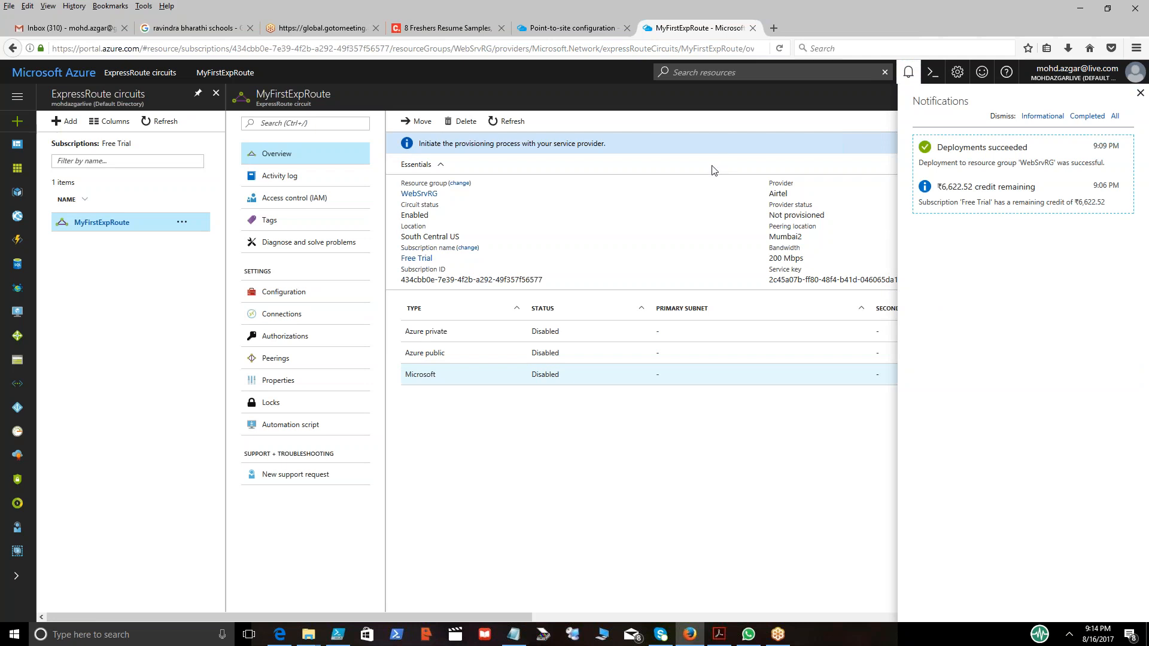
left_click(909, 71)
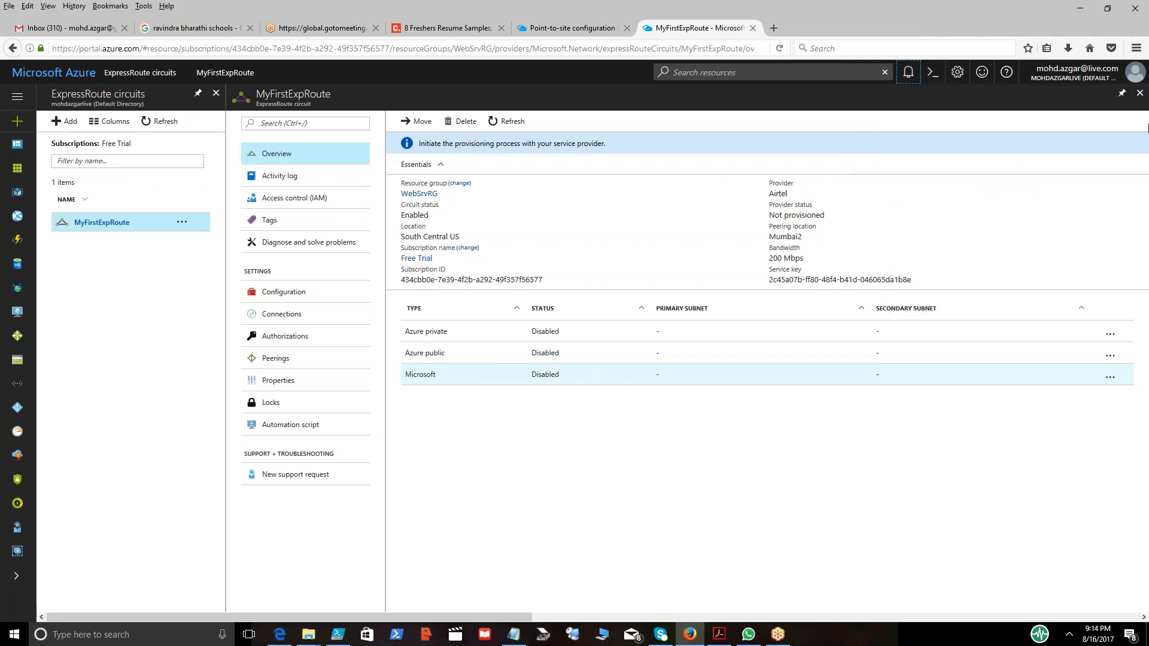
left_click(1140, 95)
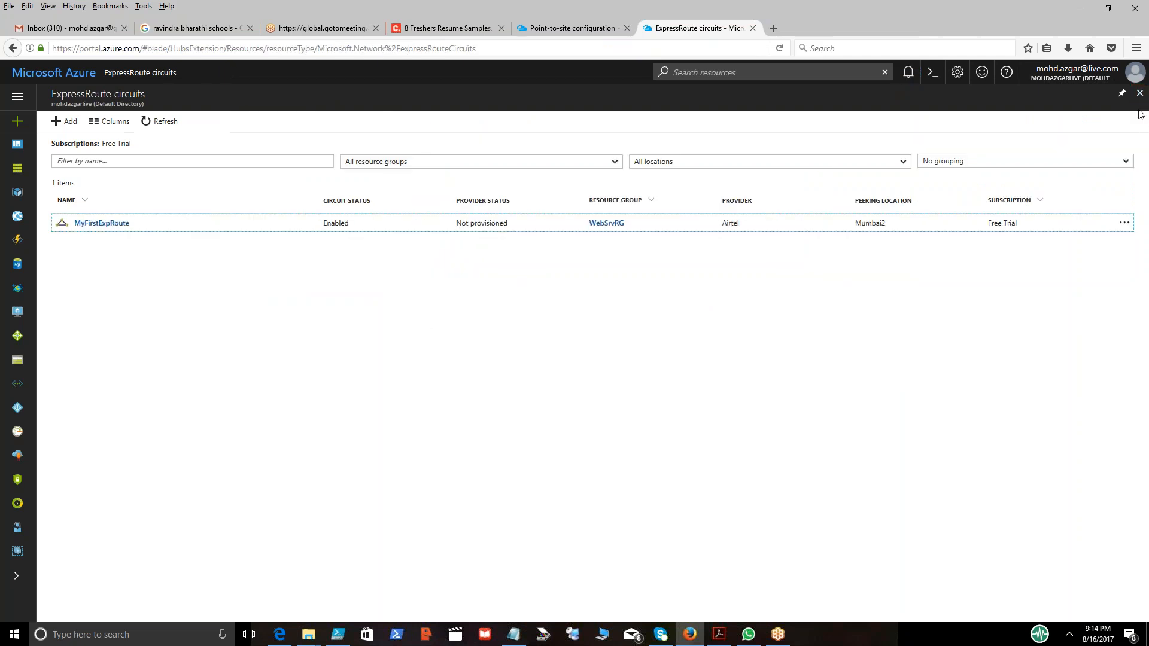
left_click(1140, 94)
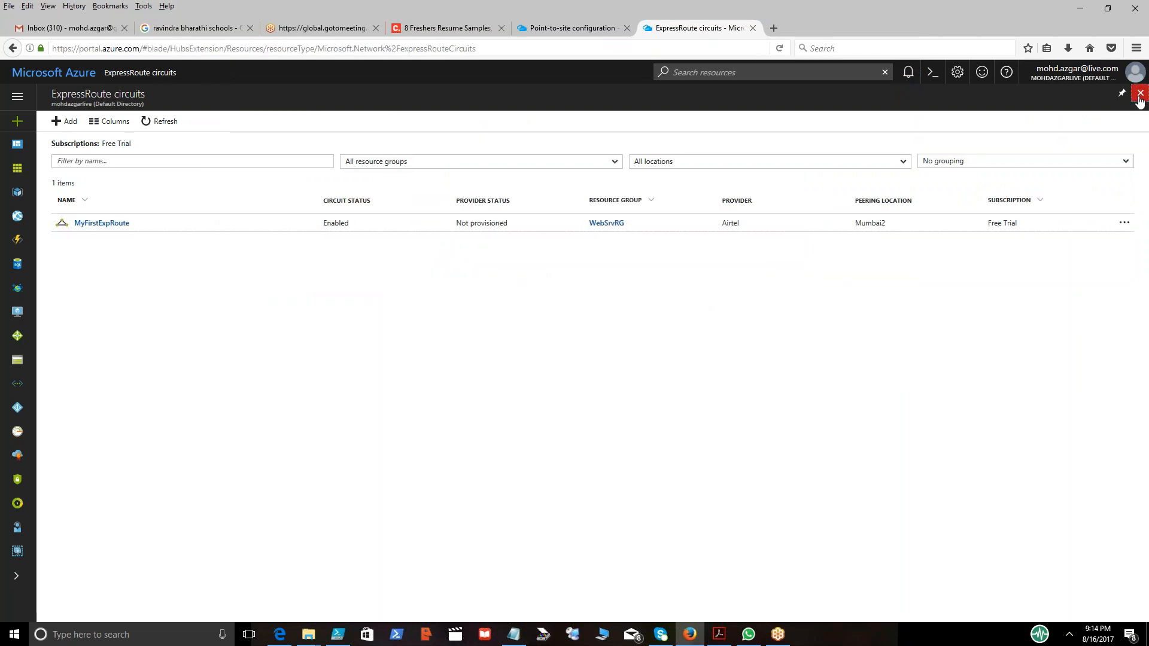
left_click(1140, 95)
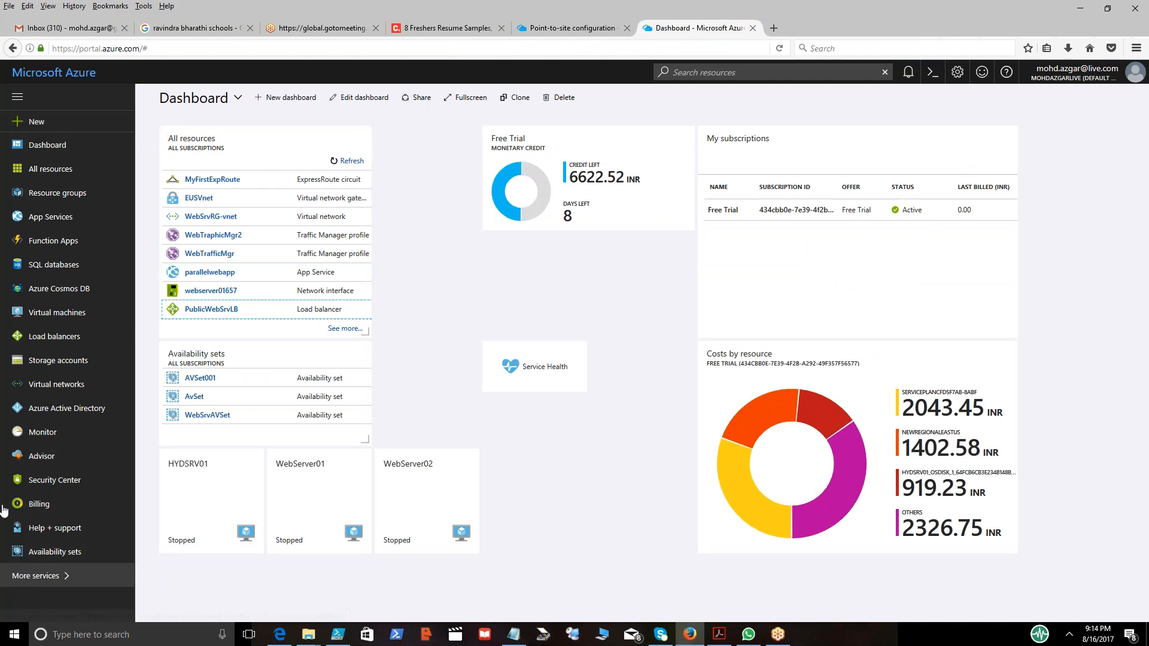
Try to save the EUSVnet point-to-site configuration with its root certificate and check the notifications.
left_click(774, 28)
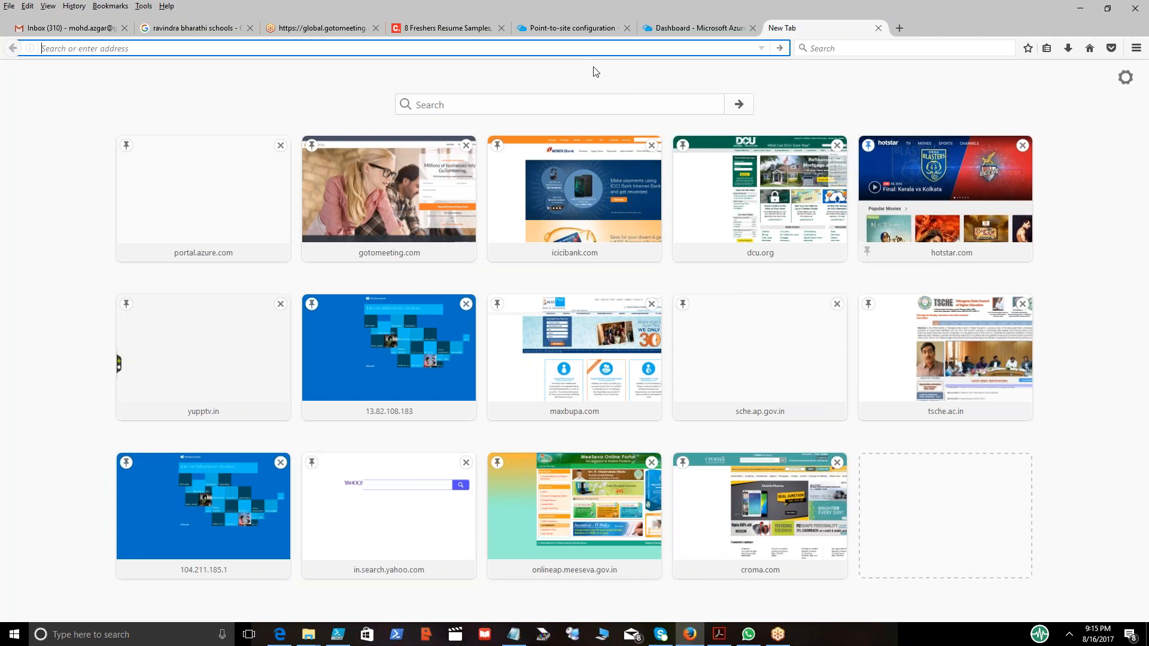
left_click(560, 35)
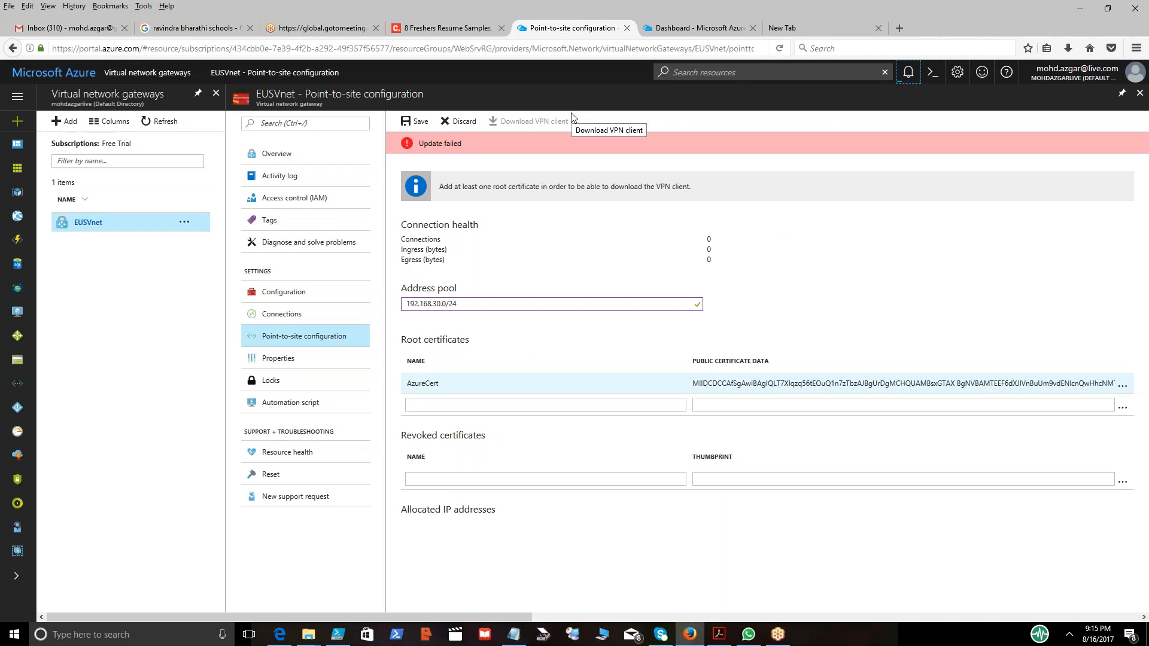
left_click(409, 119)
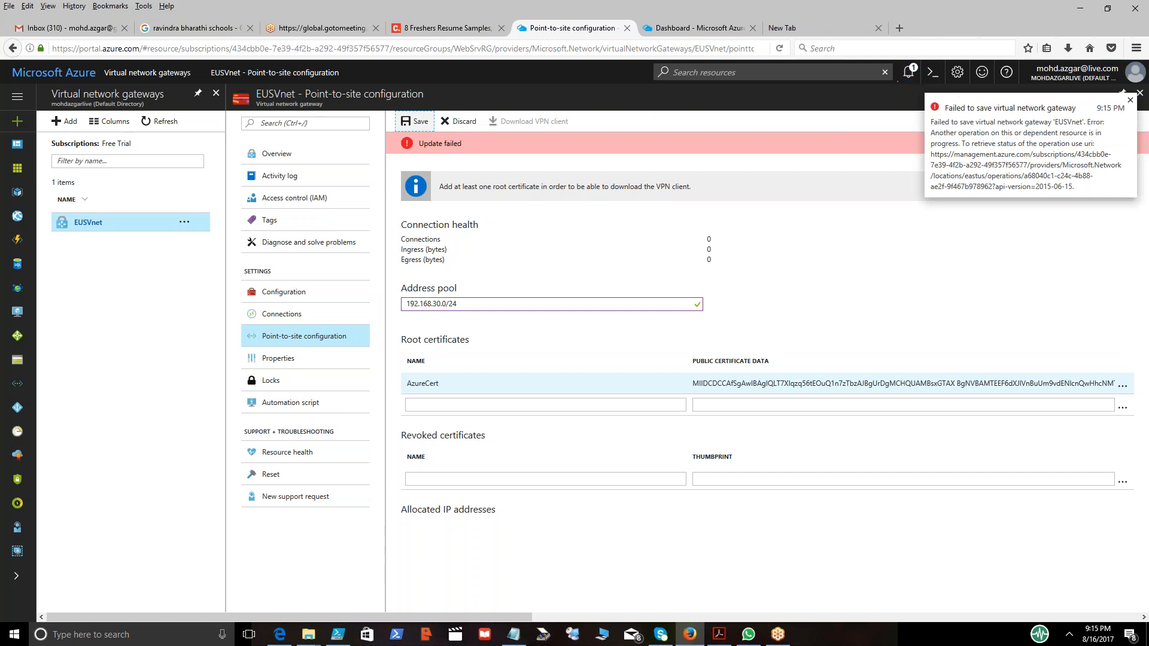
left_click(910, 76)
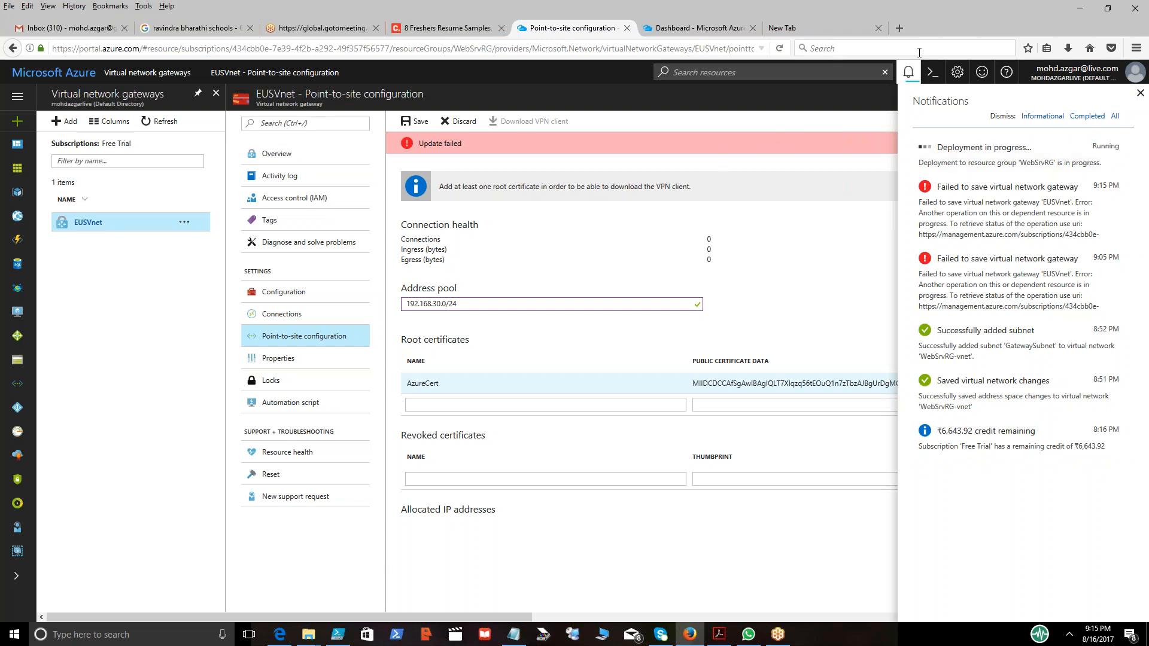
left_click(910, 71)
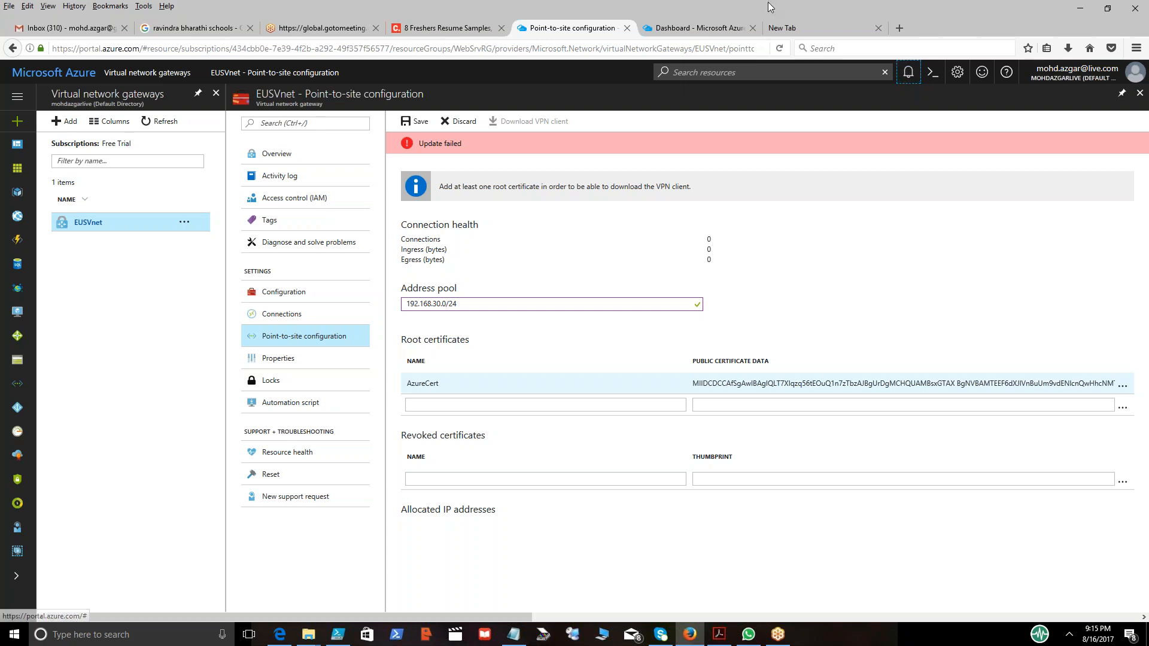
Check the portal notifications and refresh the WebServer01 virtual machine's status.
left_click(712, 22)
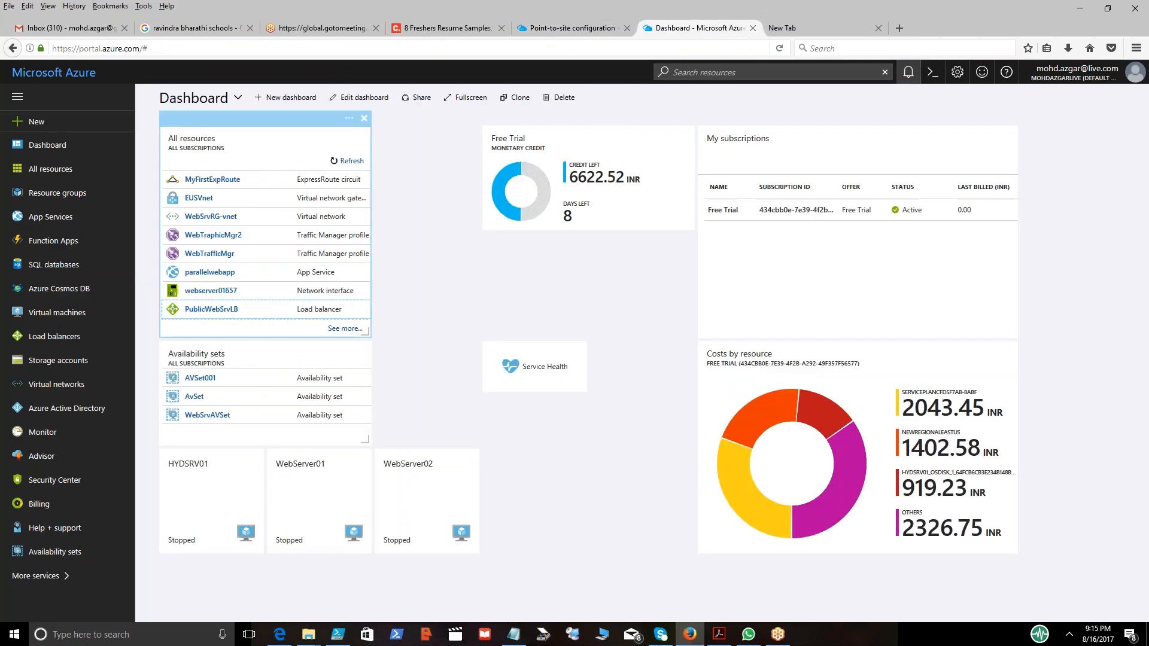
left_click(904, 73)
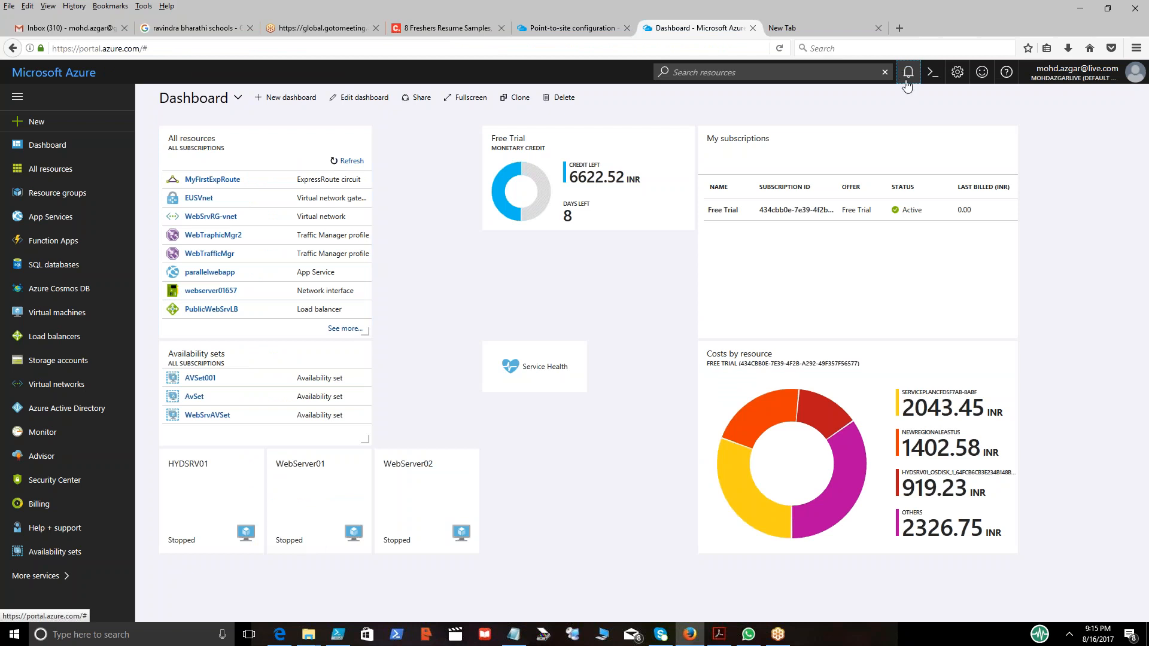
left_click(909, 83)
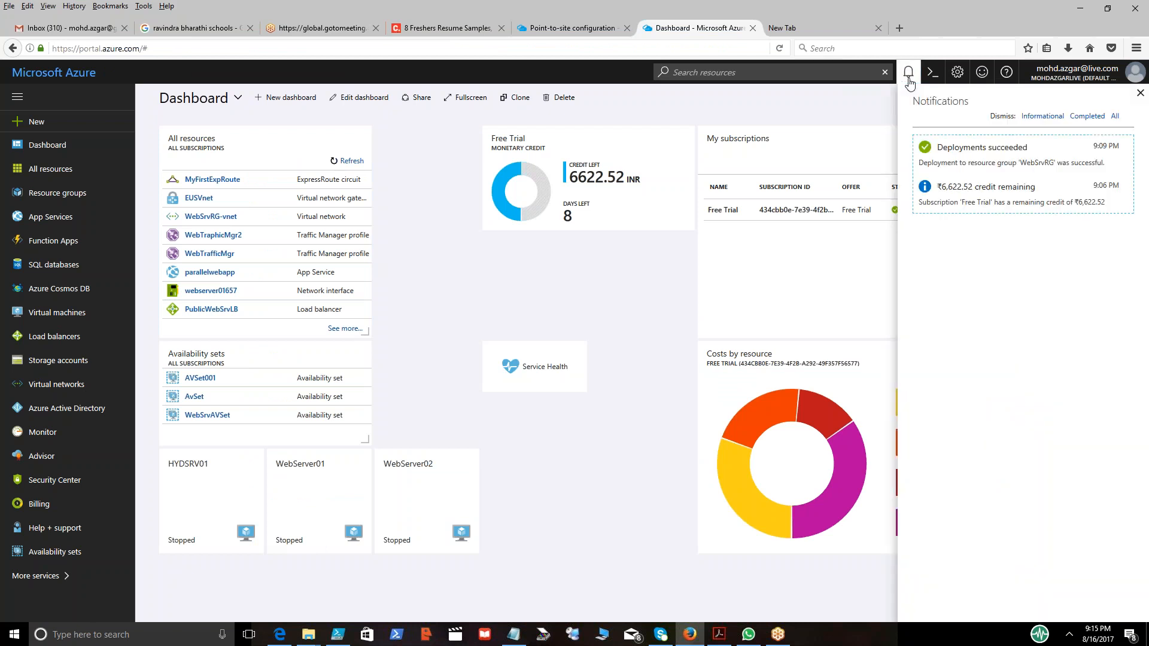
left_click(568, 30)
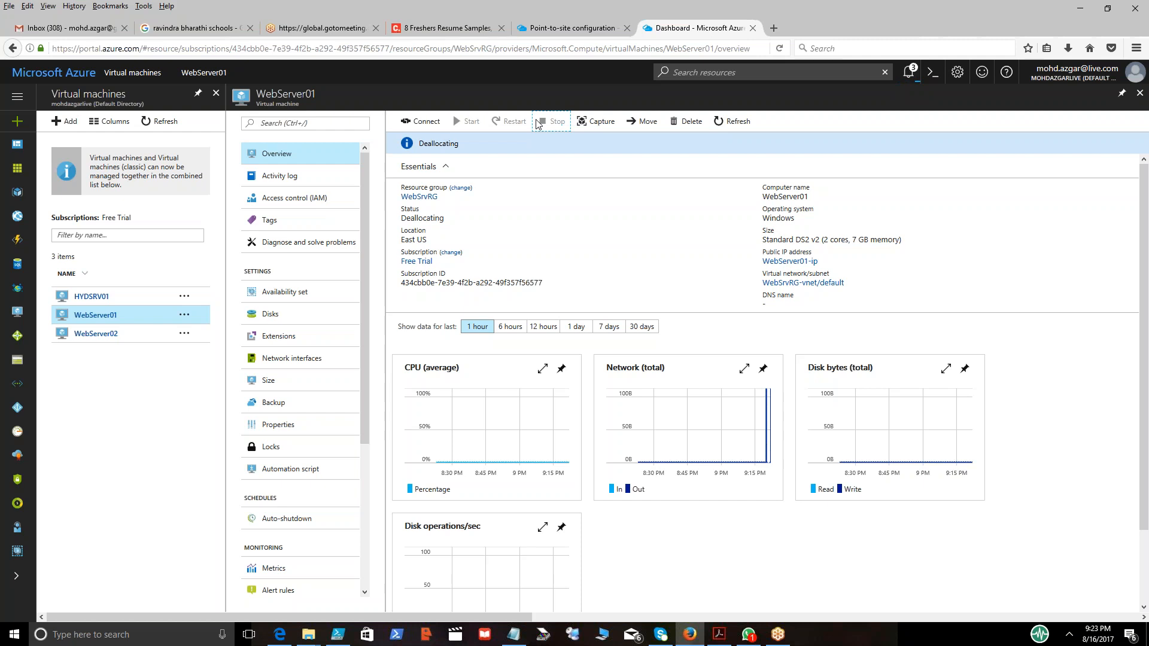
left_click(735, 124)
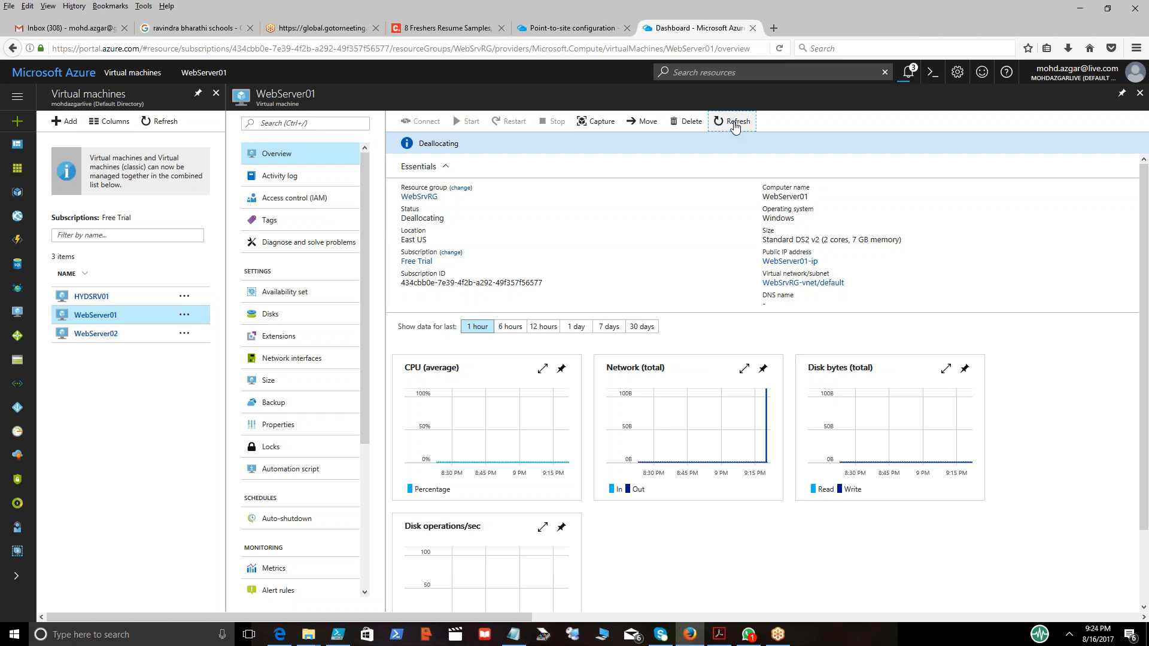
left_click(736, 124)
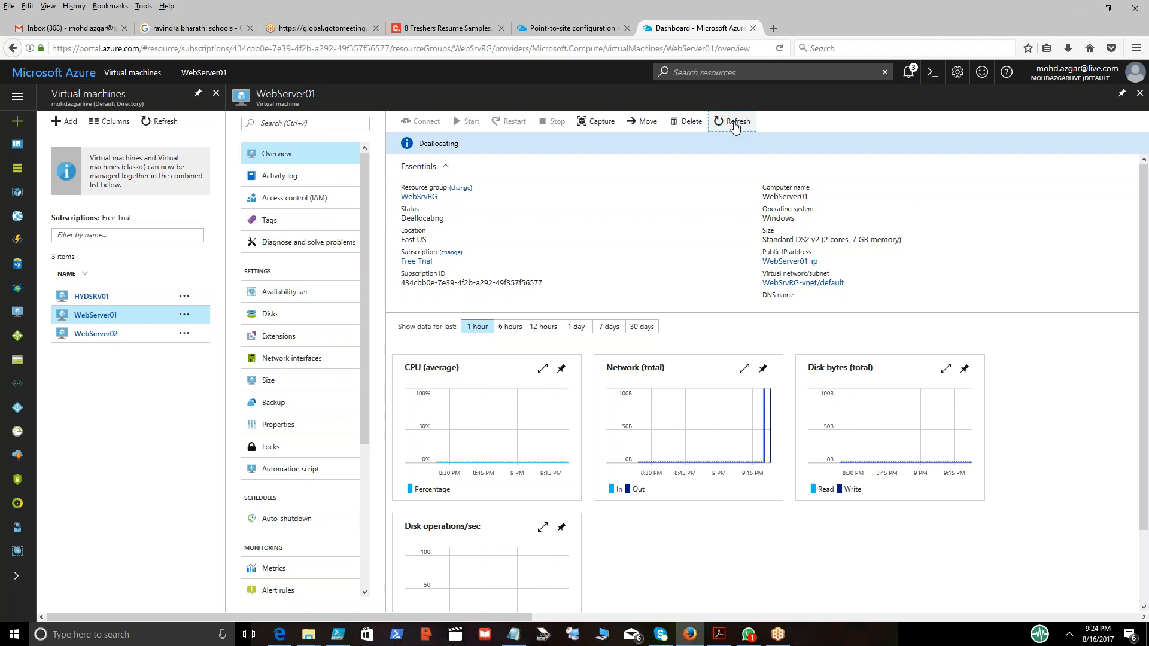
Open Network interfaces through the services filter and try to delete the webserver01657 interface.
left_click(20, 577)
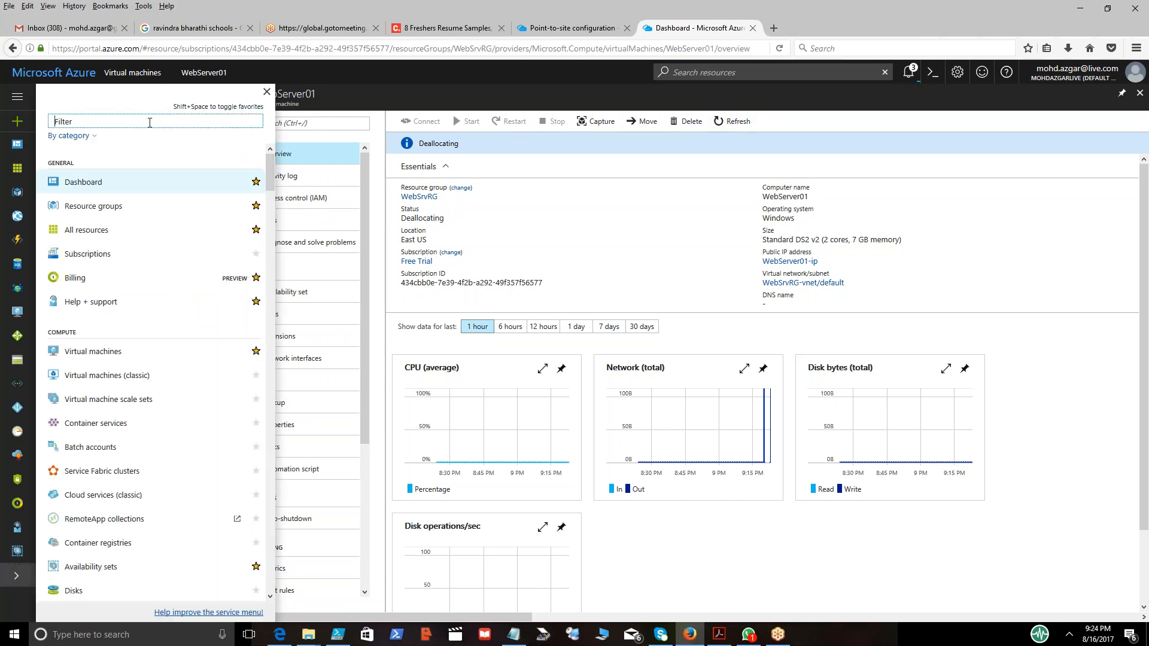
type("network")
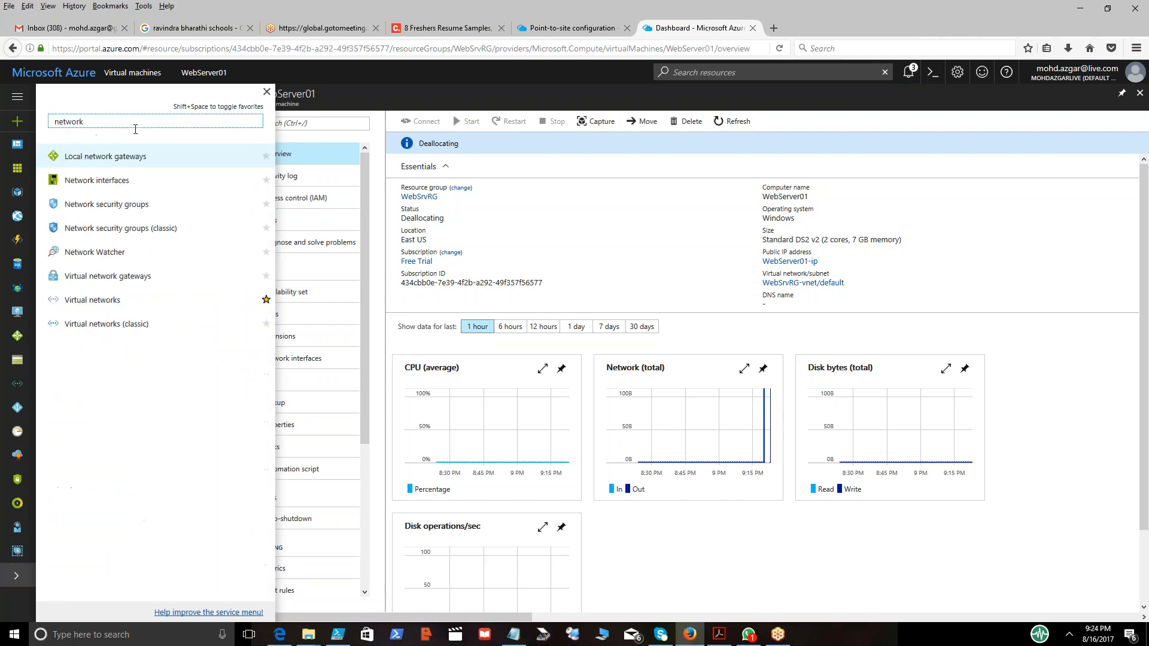
left_click(101, 180)
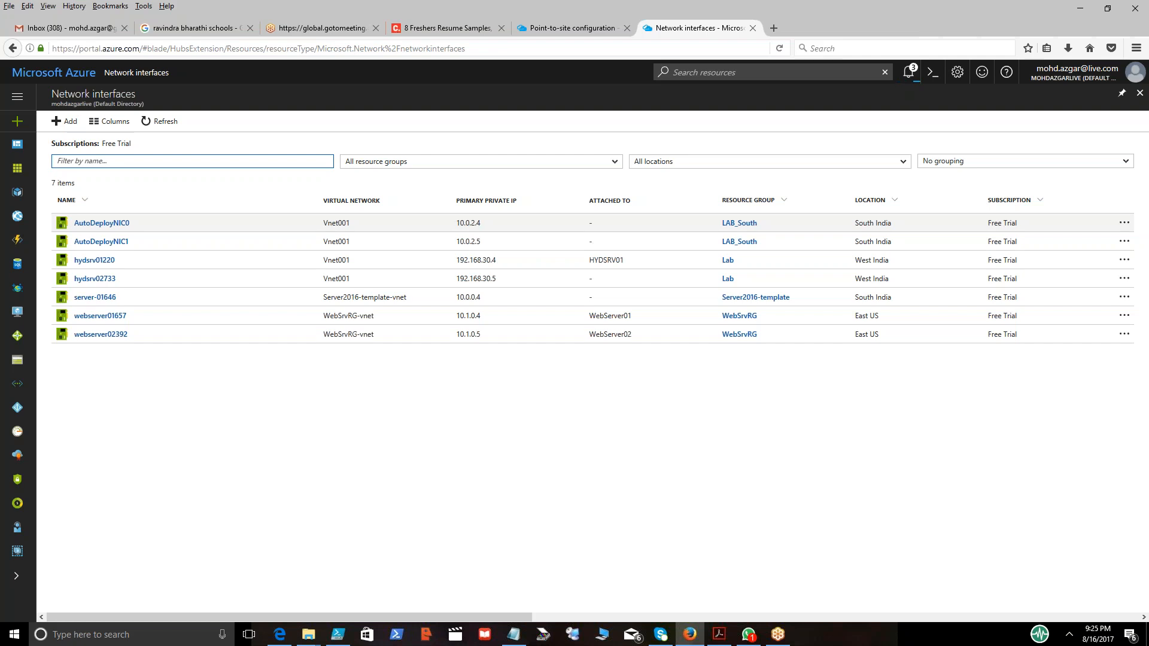
left_click(910, 74)
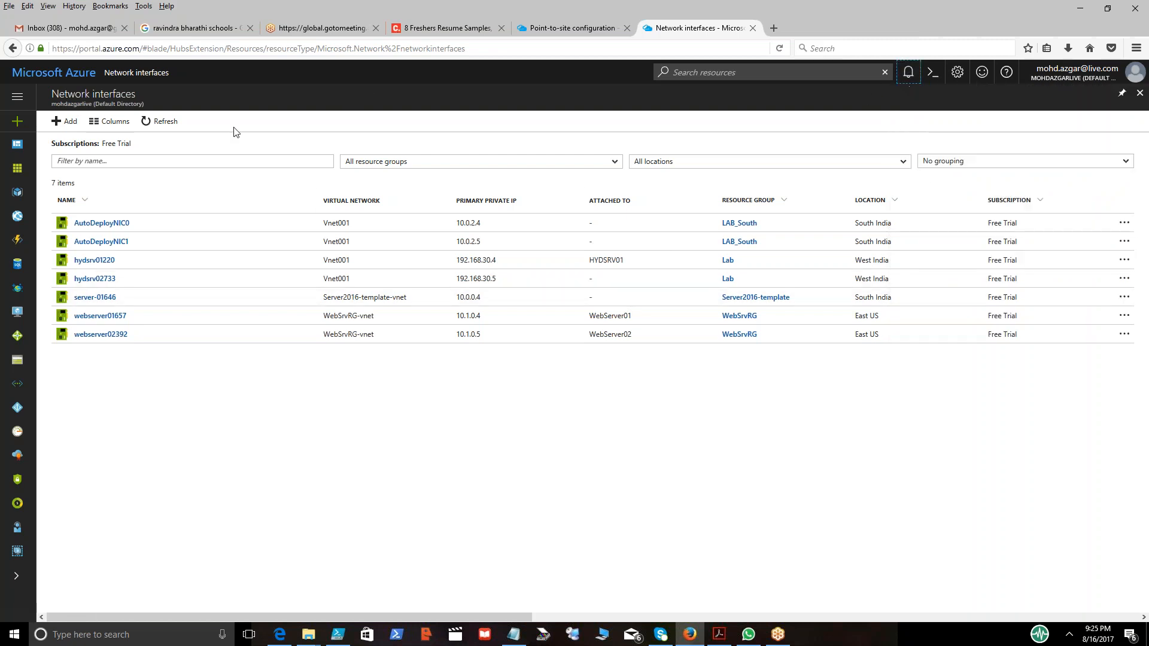
left_click(170, 126)
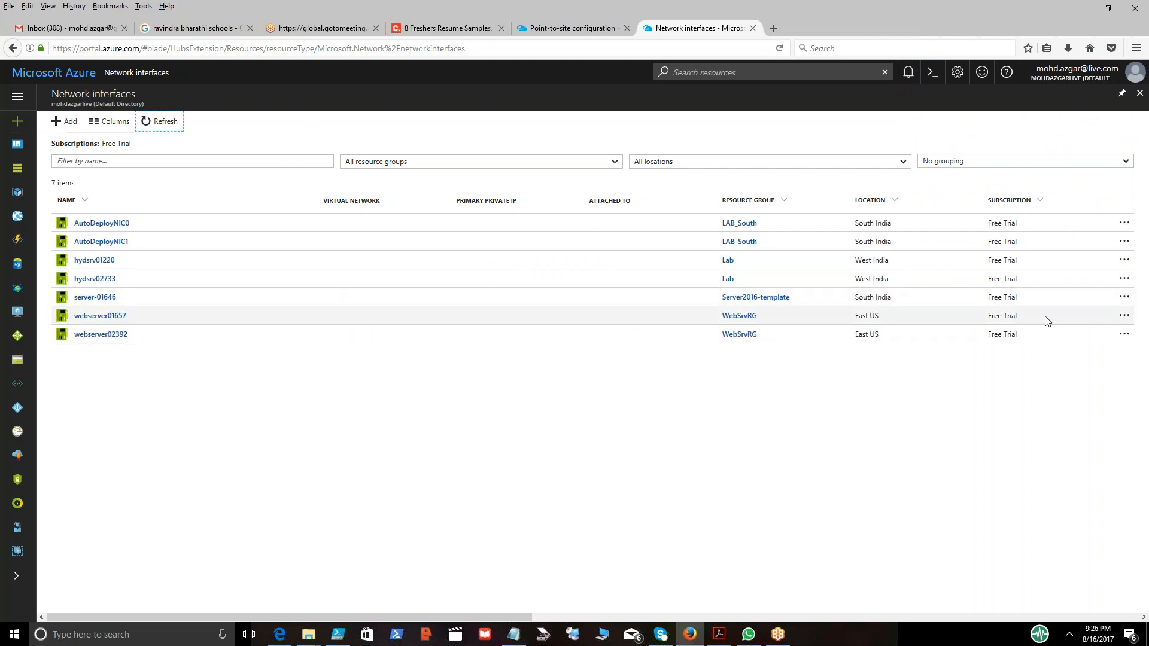
left_click(1122, 318)
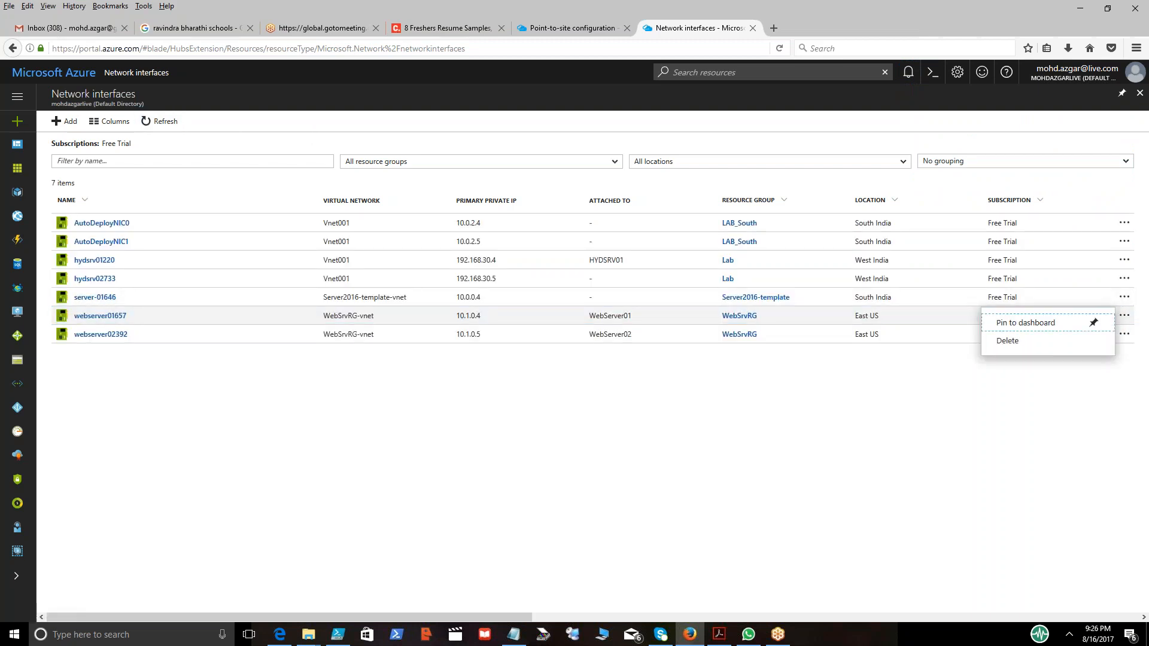
left_click(1012, 343)
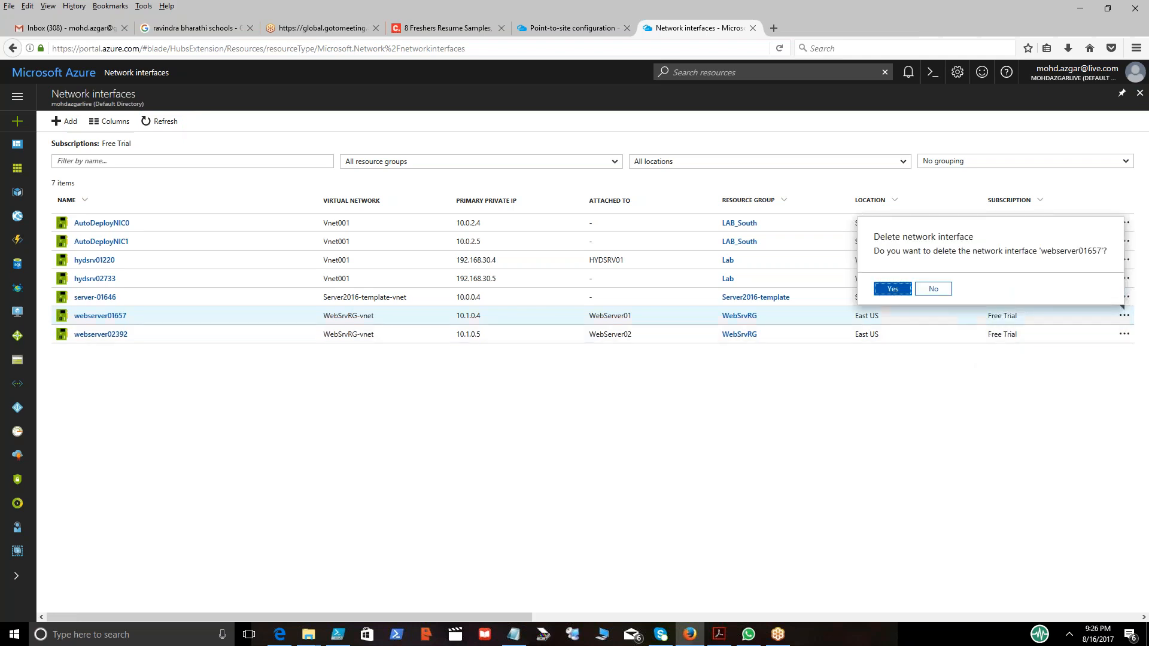
left_click(892, 290)
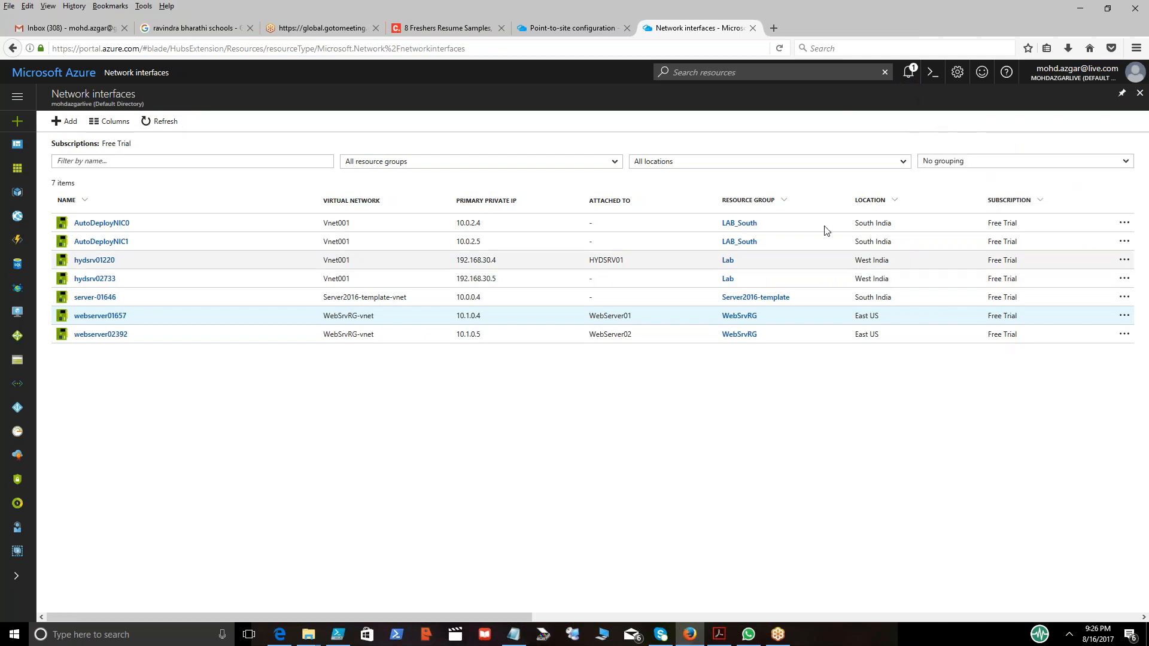
Examine the notifications about the network interface deletion and its attached virtual machine.
left_click(908, 74)
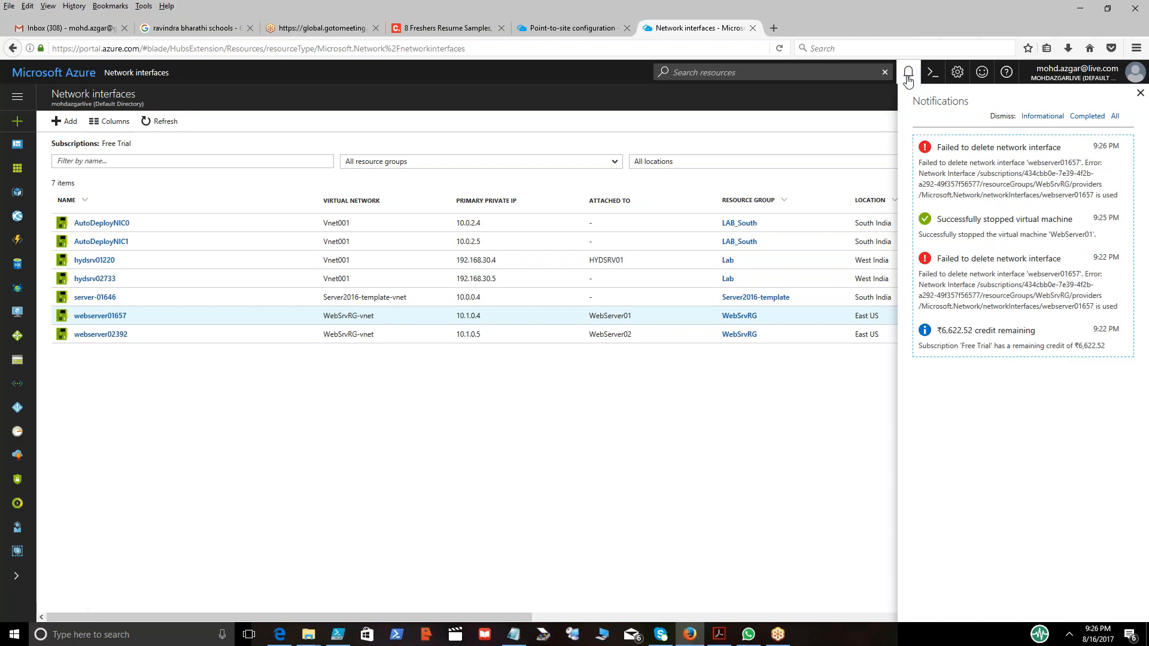
mouse_move(1088, 170)
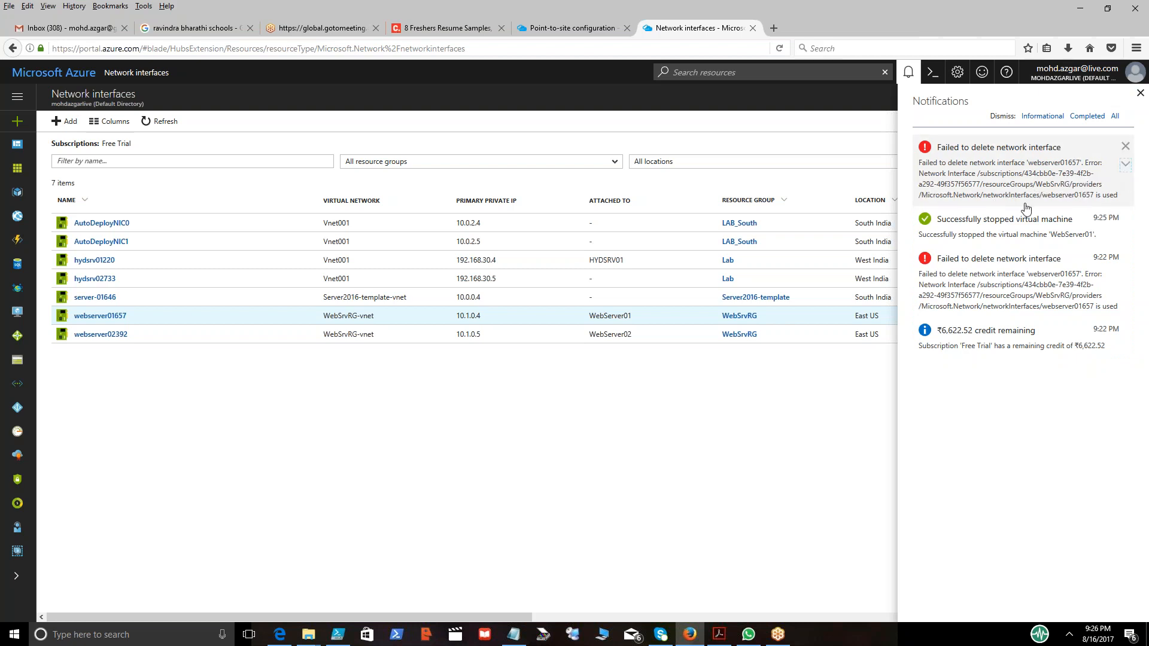
left_click(593, 430)
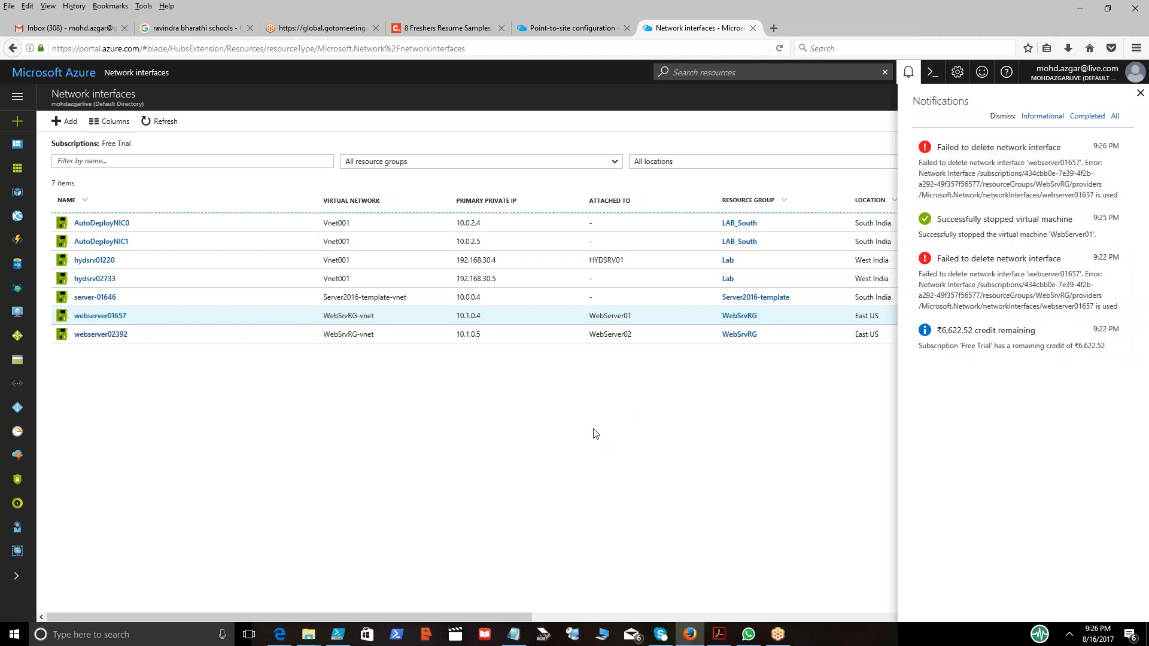
double_click(607, 318)
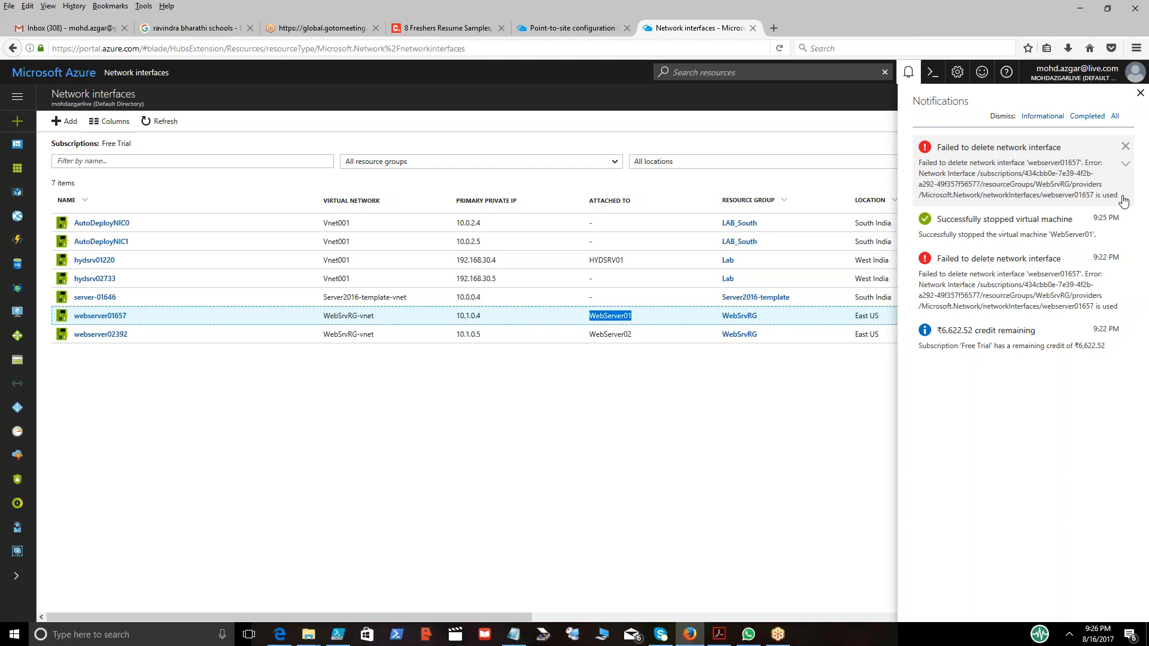
left_click(603, 418)
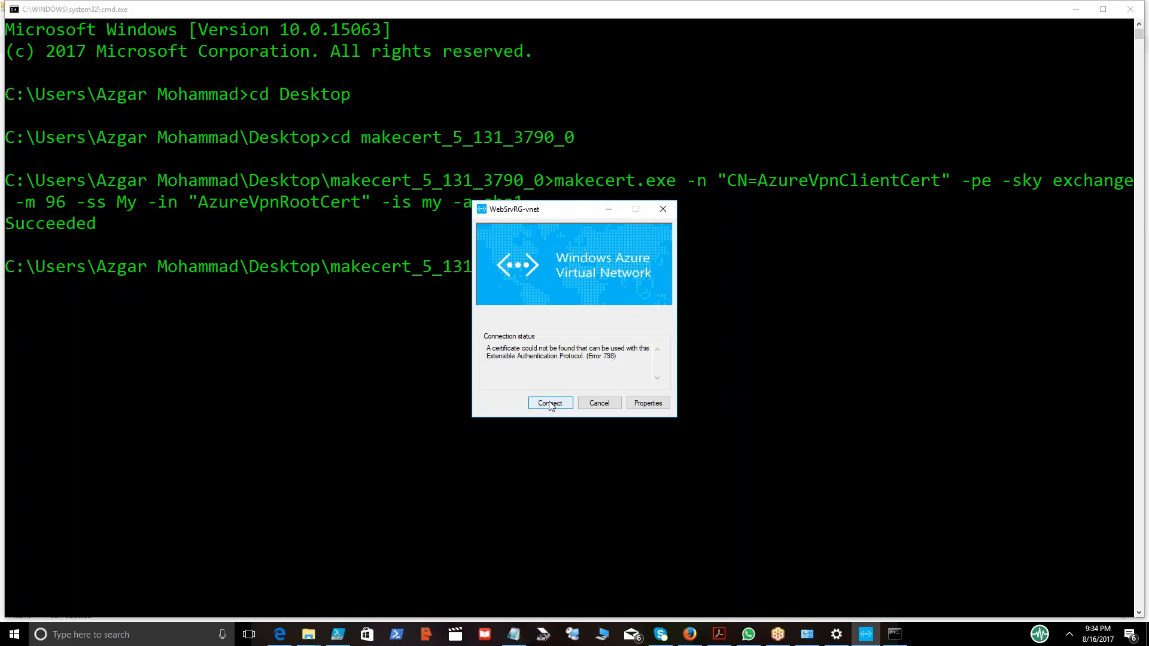
left_click(550, 404)
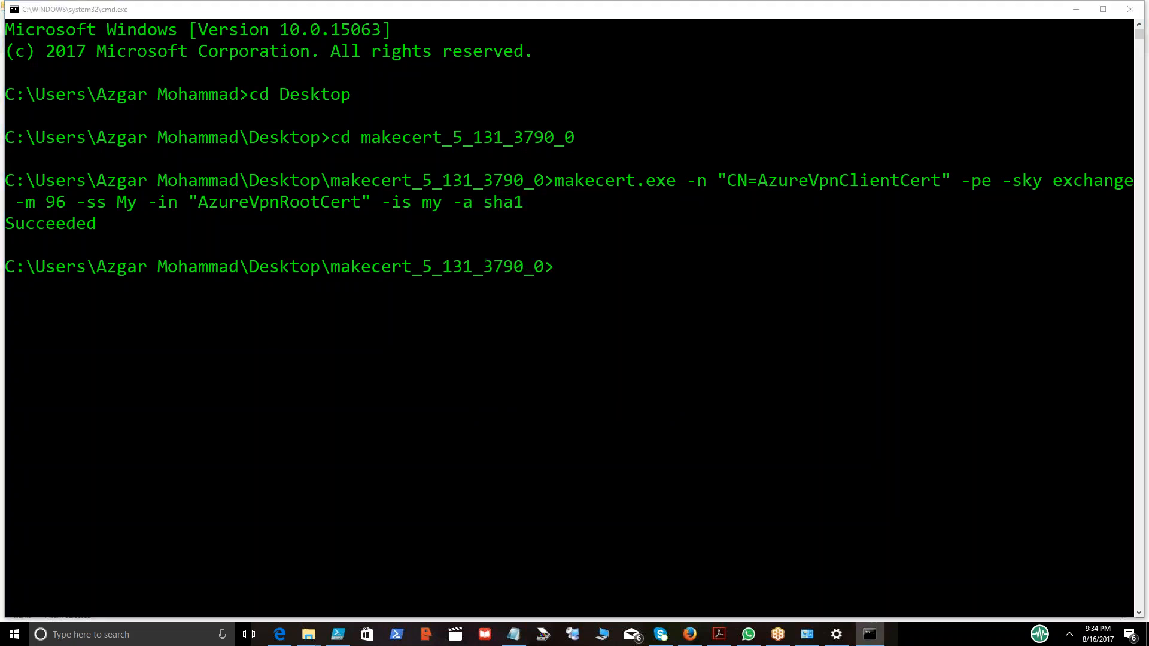
Open Remote Desktop Connection and start a connection to 10.1.0.4, then cancel the attempt.
left_click(1076, 10)
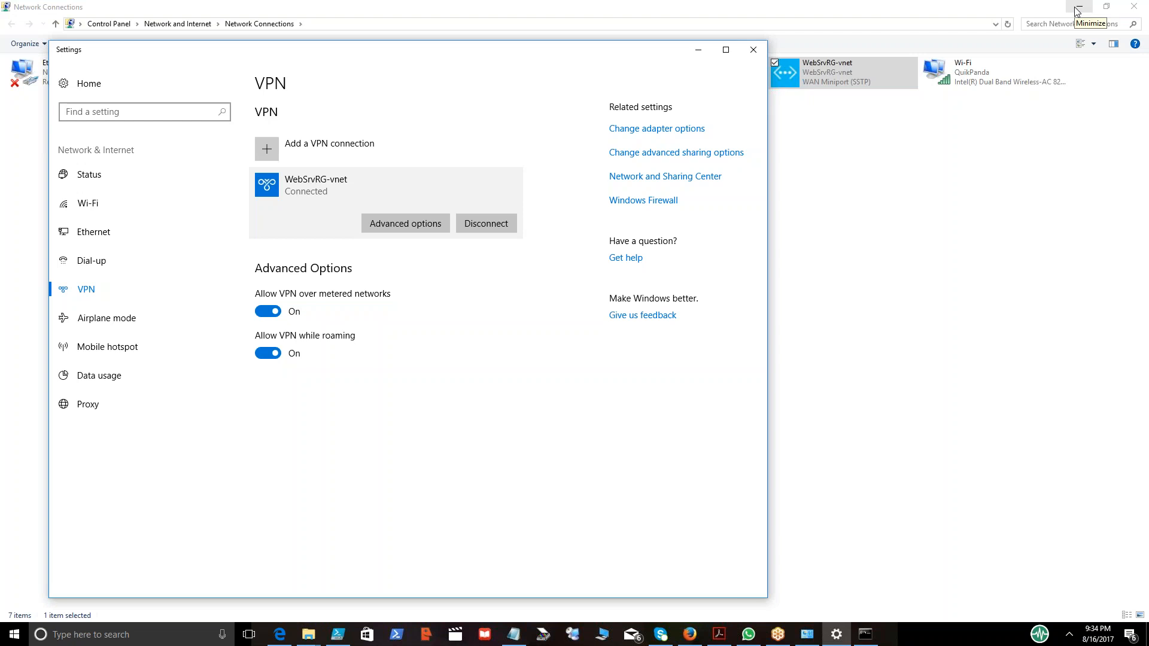
left_click(1076, 10)
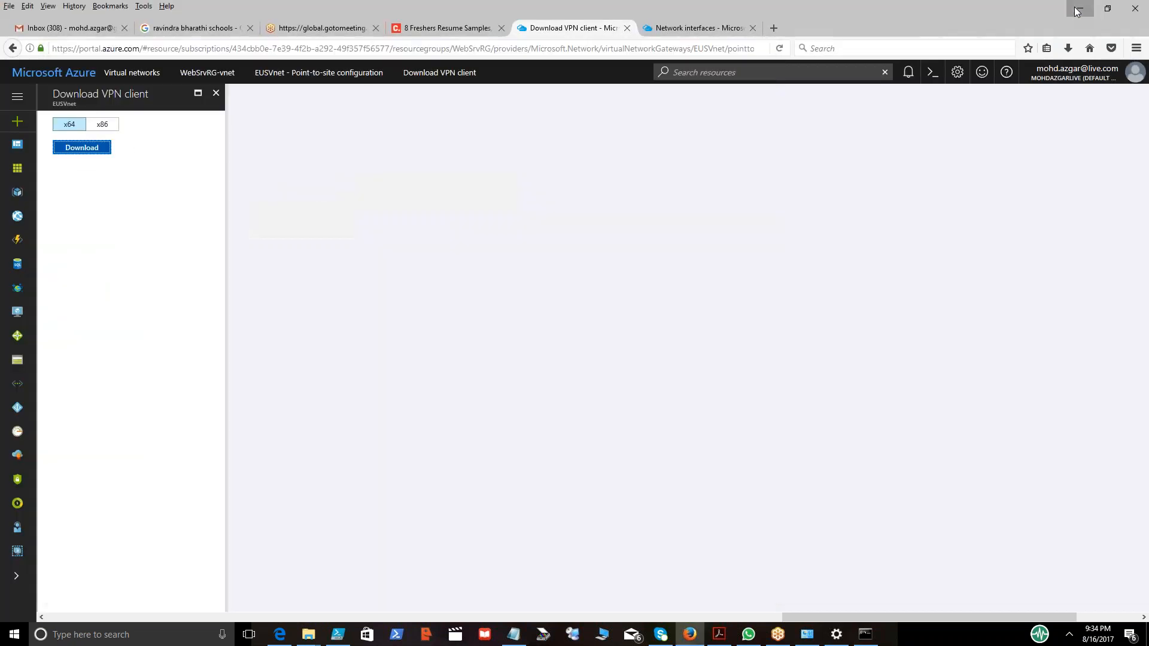
left_click(1075, 6)
key("super+r")
type("mssc")
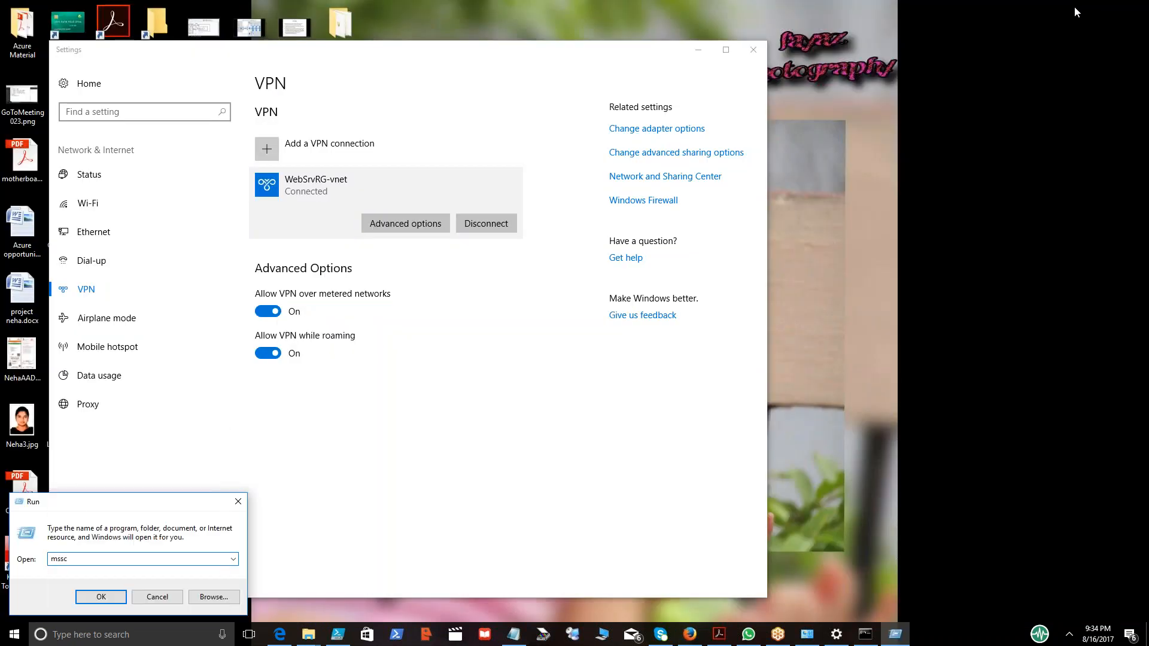
key("Return")
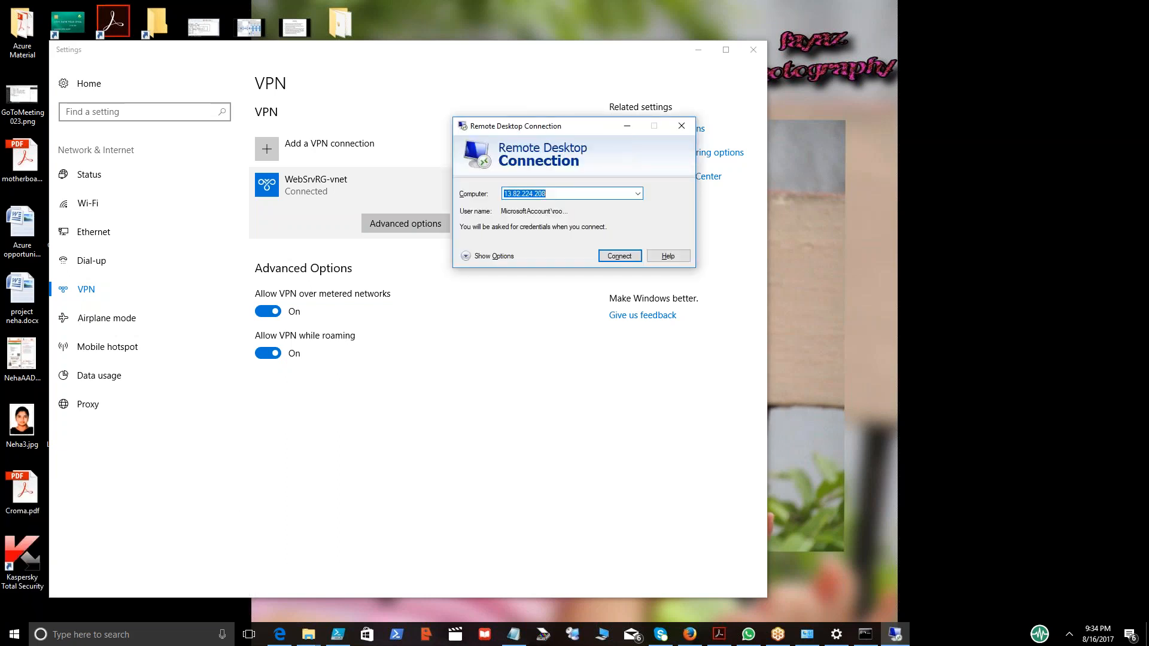
type("10.1.0.4")
key("Return")
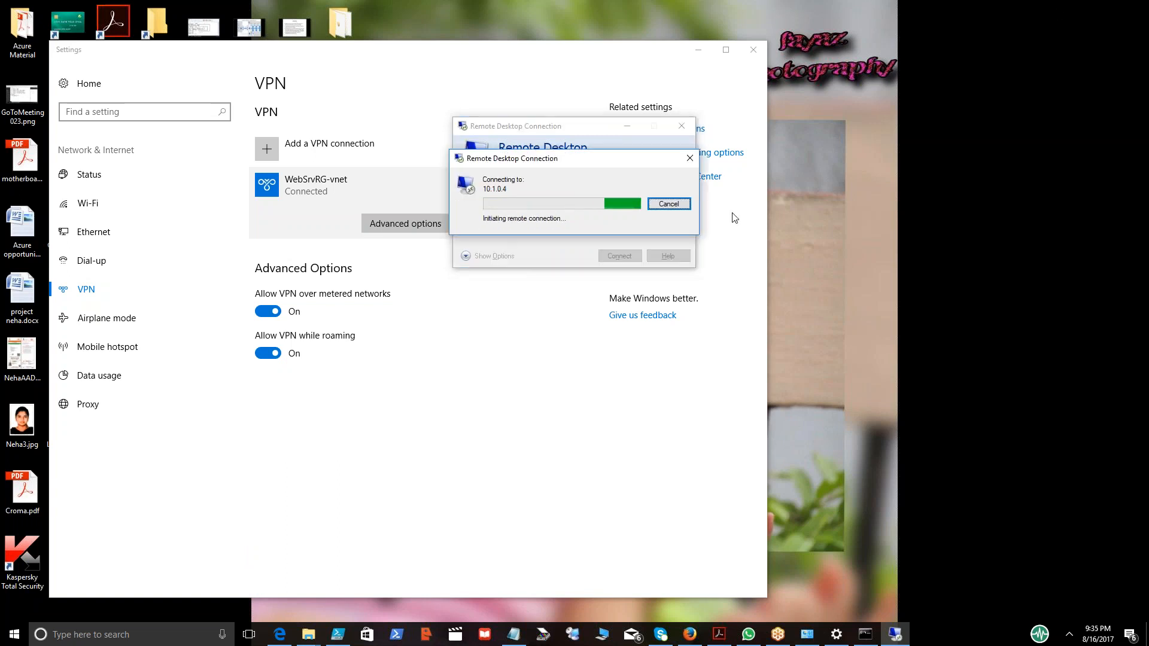
left_click(668, 204)
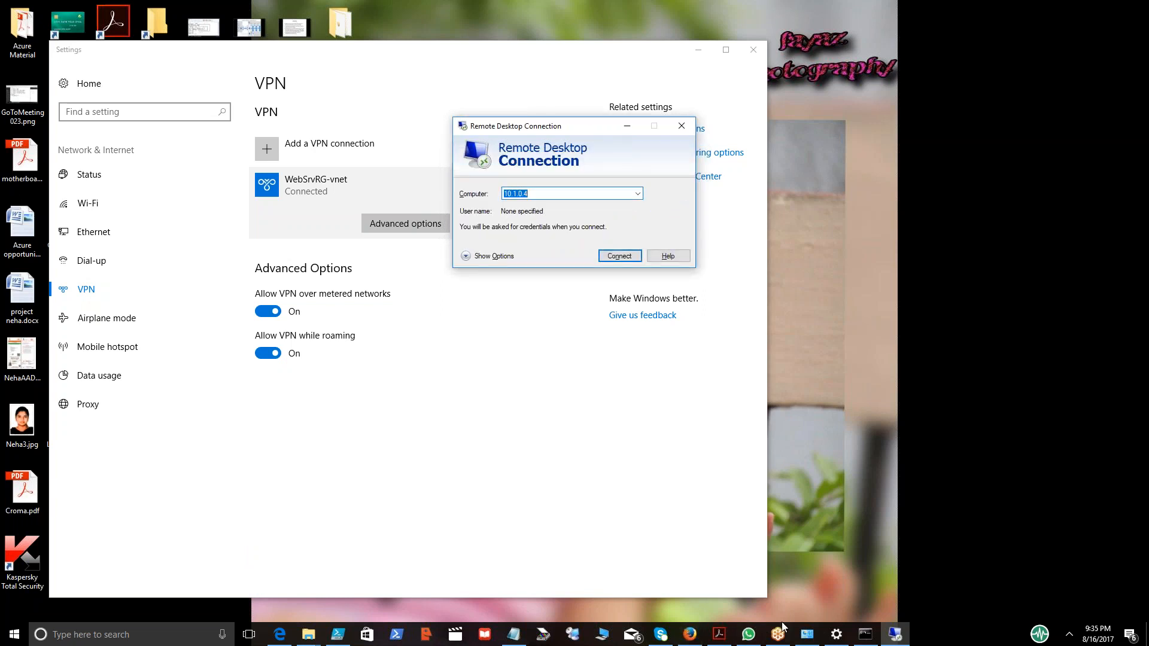
Start the WebServer01 virtual machine from the portal's virtual machines list.
left_click(690, 636)
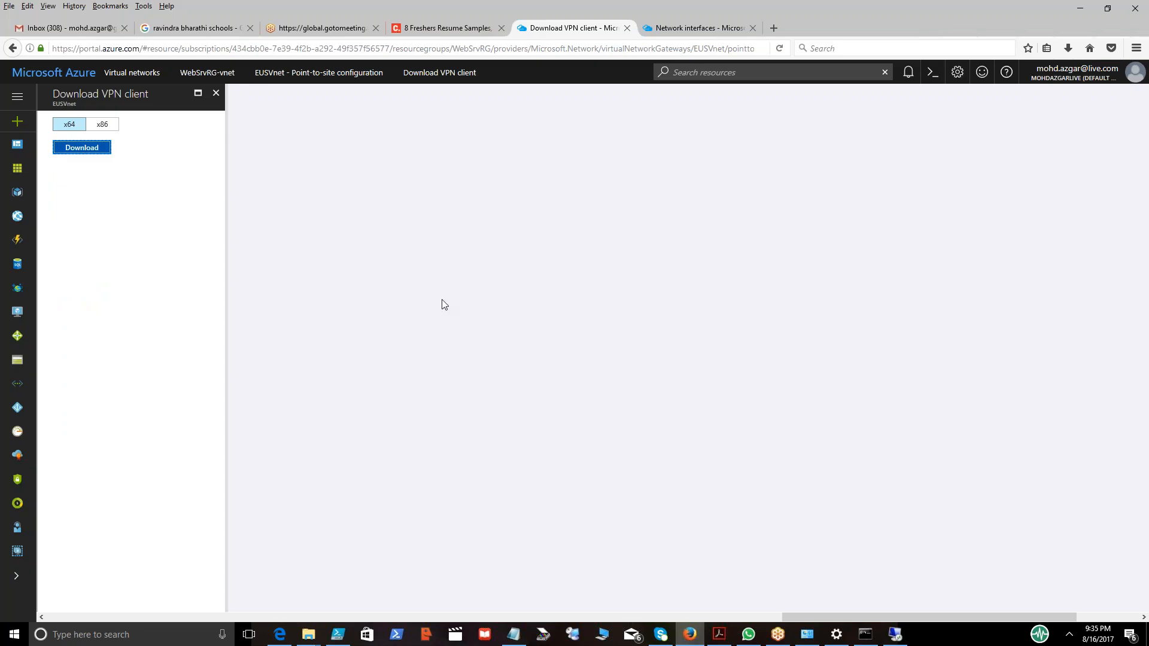
left_click(15, 320)
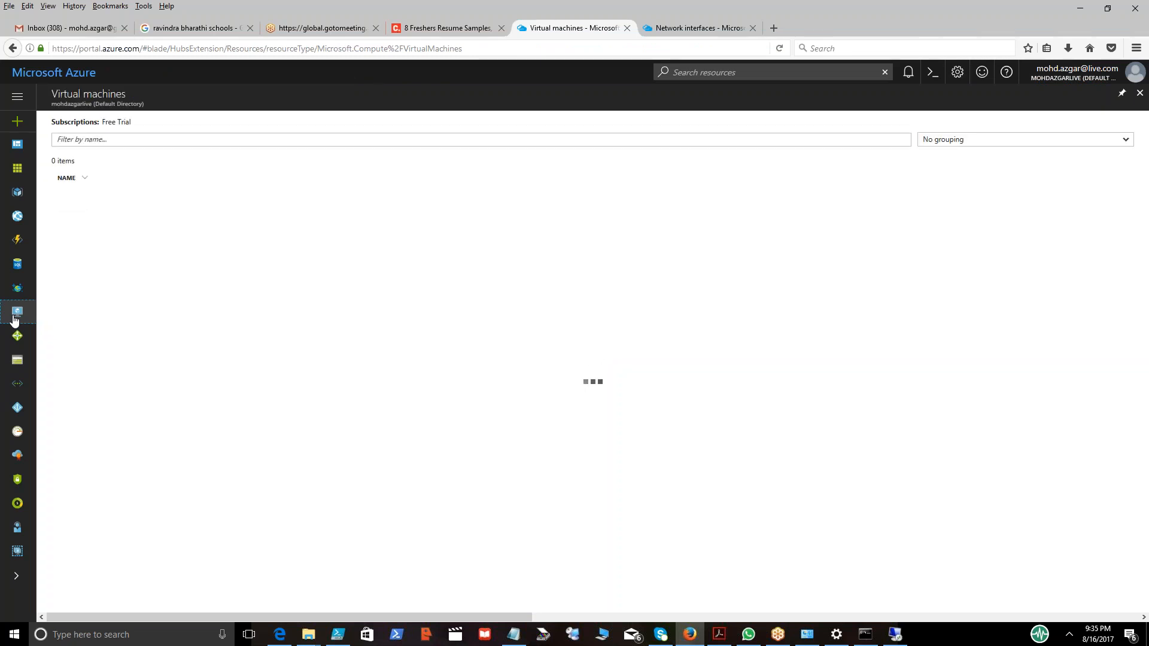
left_click(104, 299)
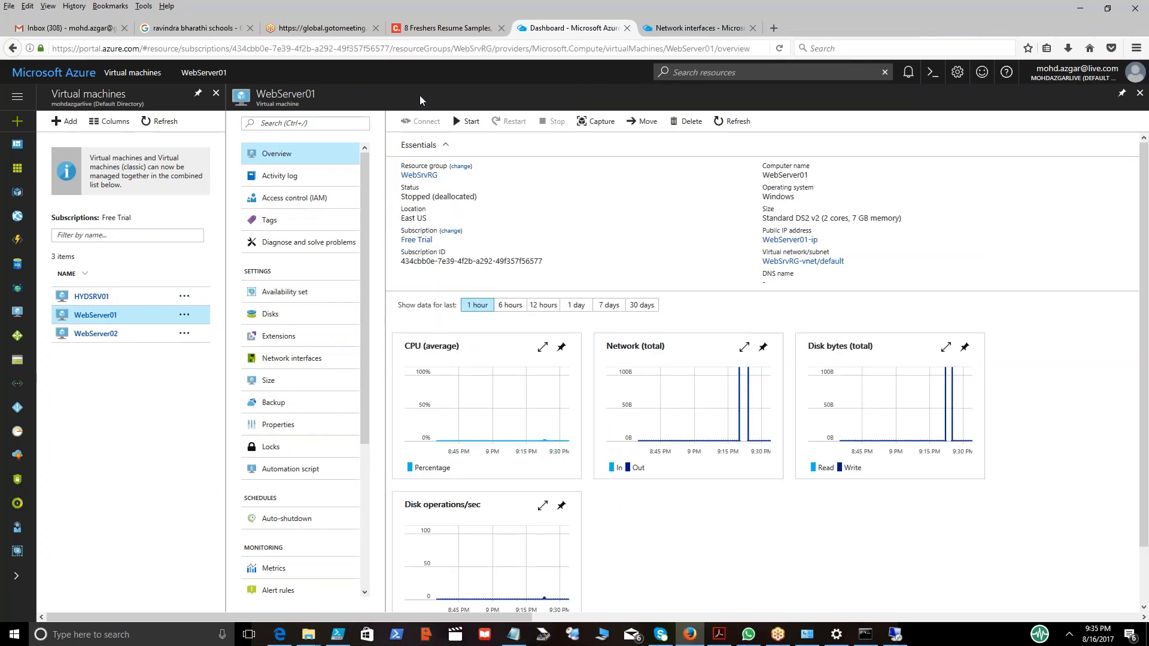
left_click(462, 122)
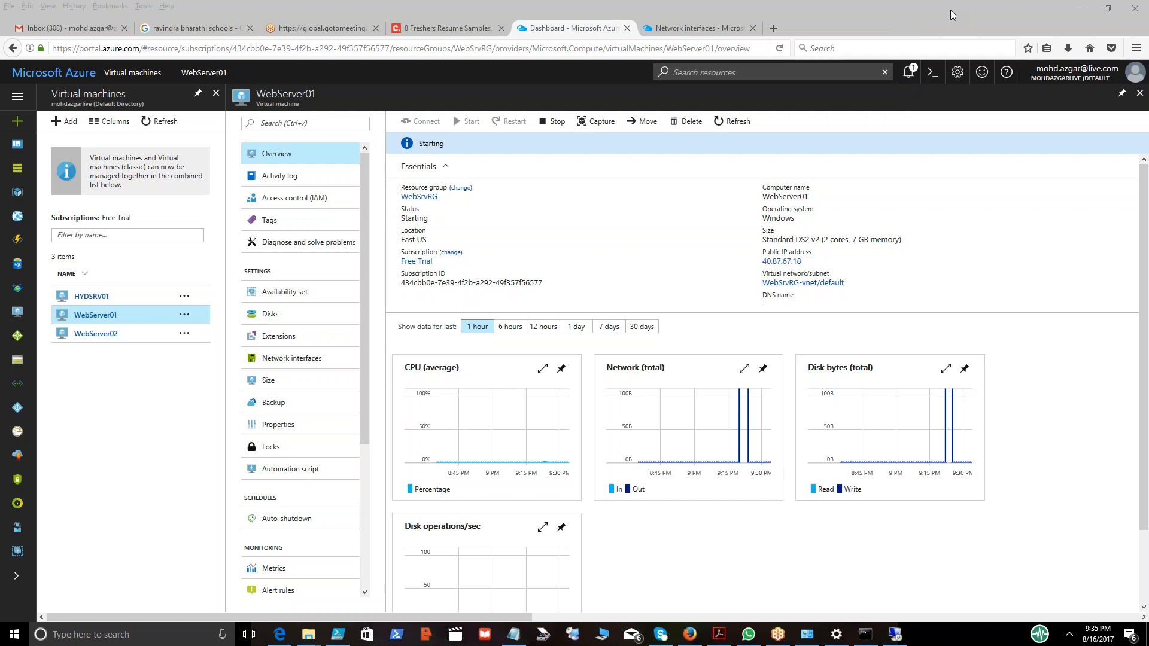
Check WebServer01's network interface private IP and retry the Remote Desktop connection to 10.1.0.4, dismissing the error.
left_click(288, 359)
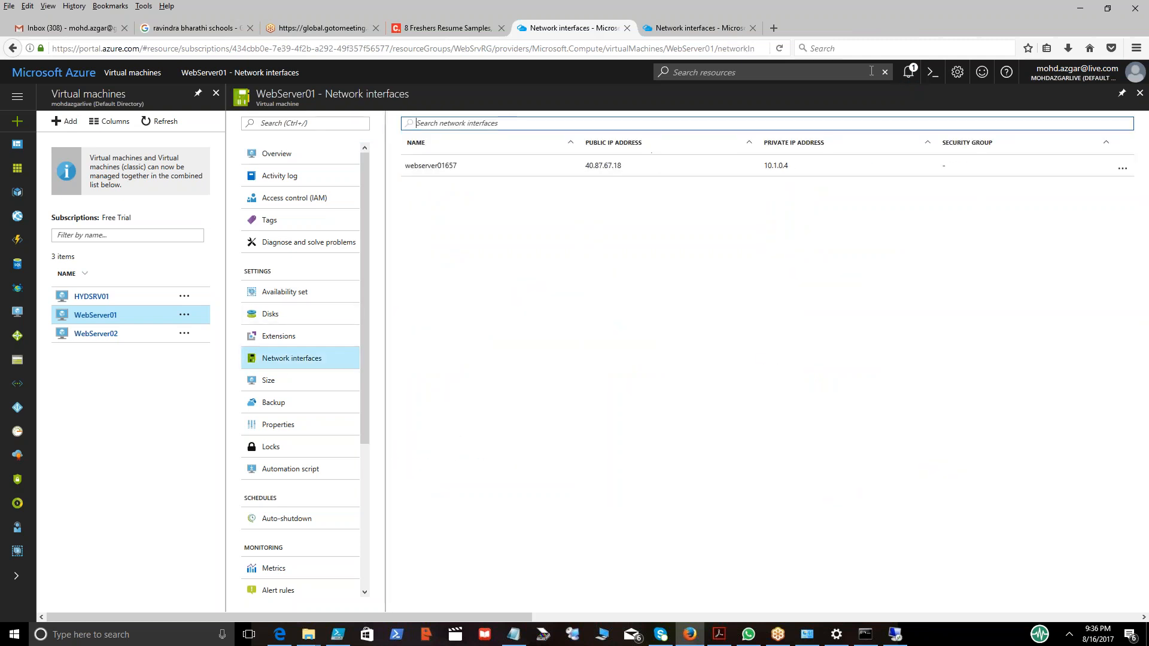
left_click(895, 637)
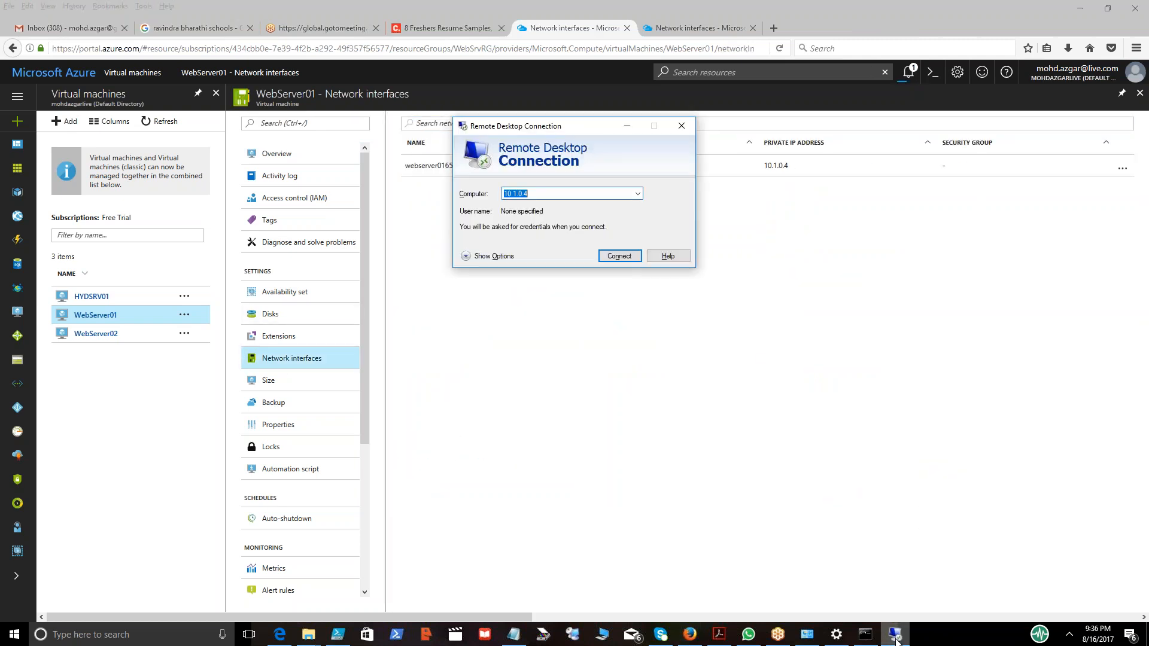
left_click(631, 256)
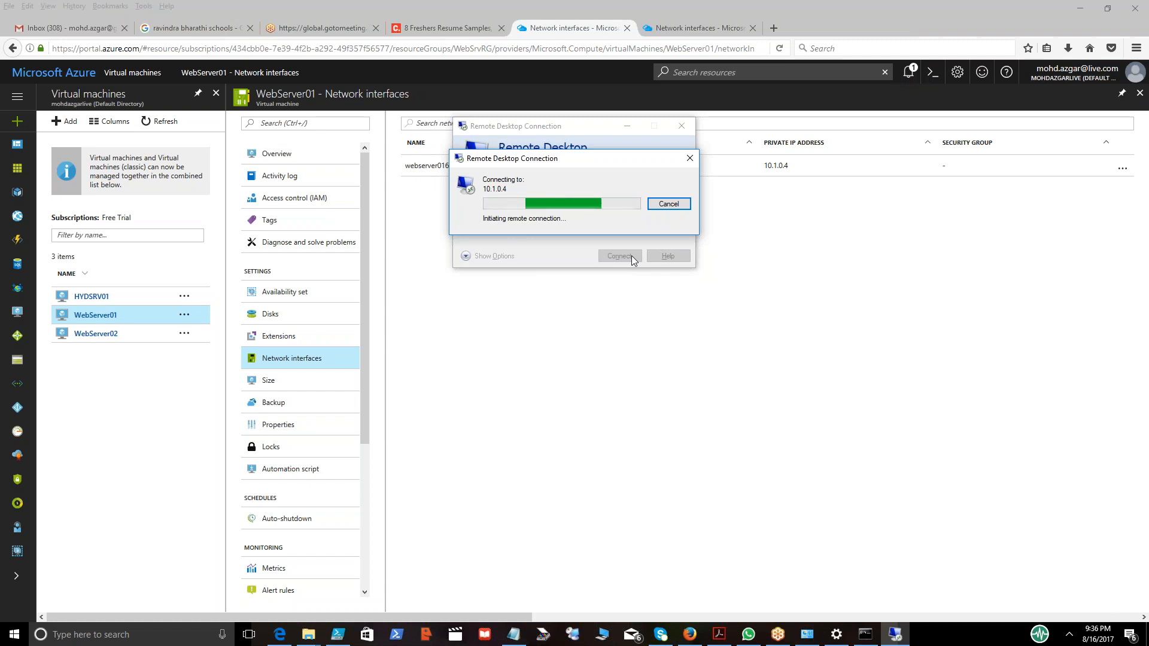
left_click(669, 205)
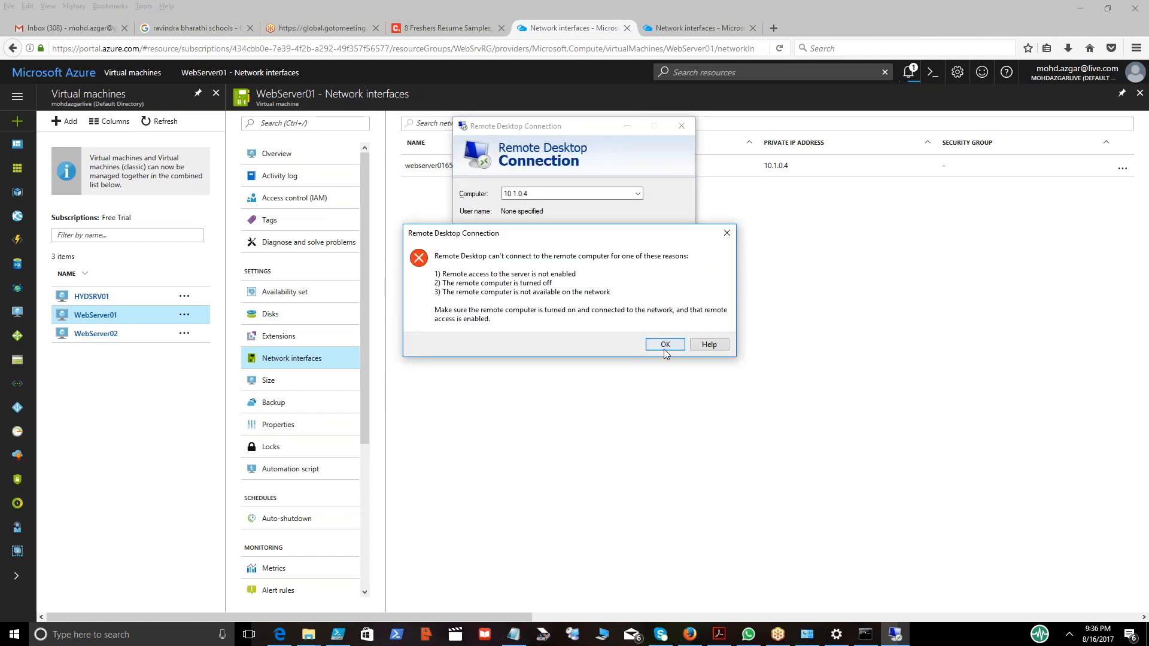
left_click(662, 342)
left_click(784, 247)
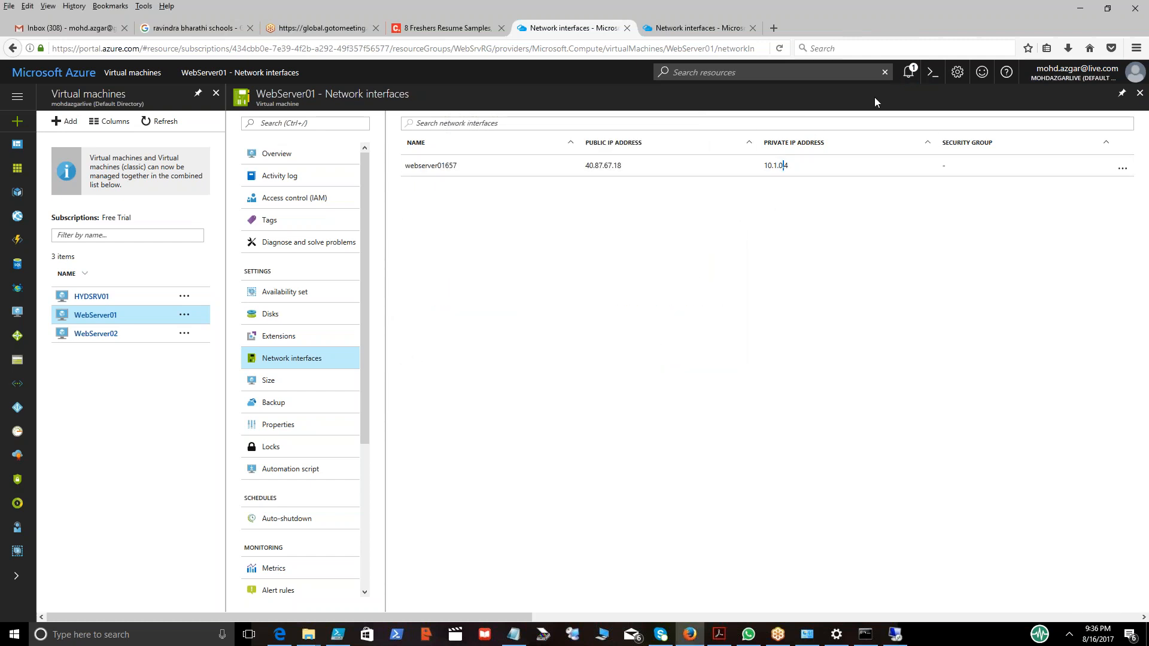
Check the portal notifications and refresh the WebServer01 overview.
left_click(909, 72)
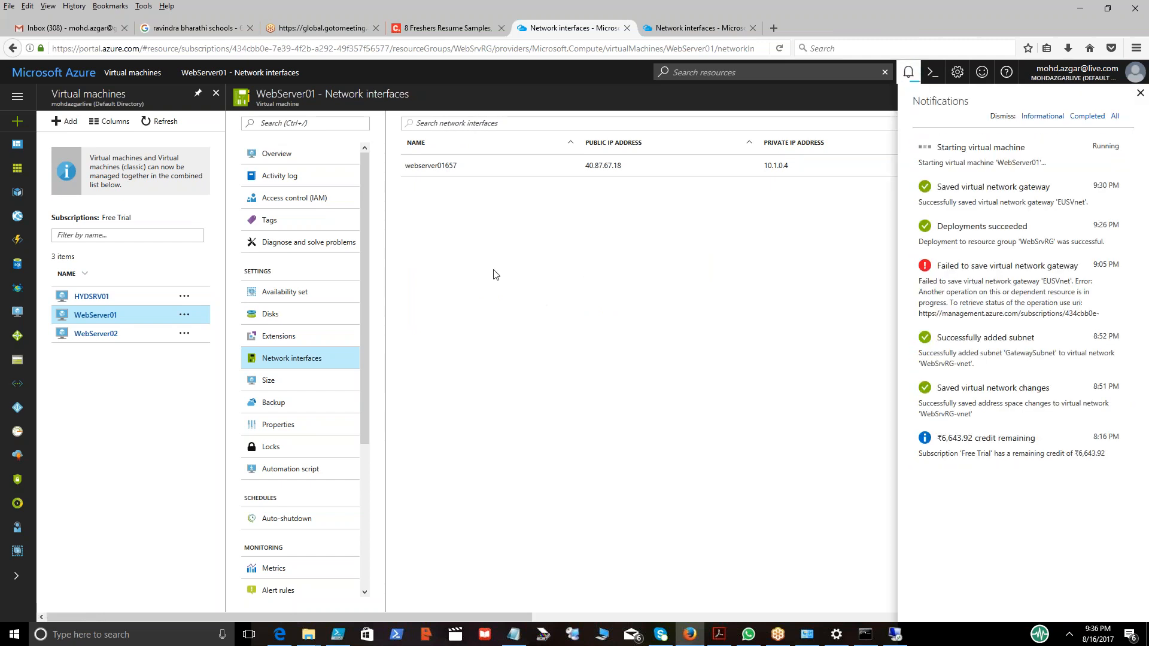
left_click(273, 155)
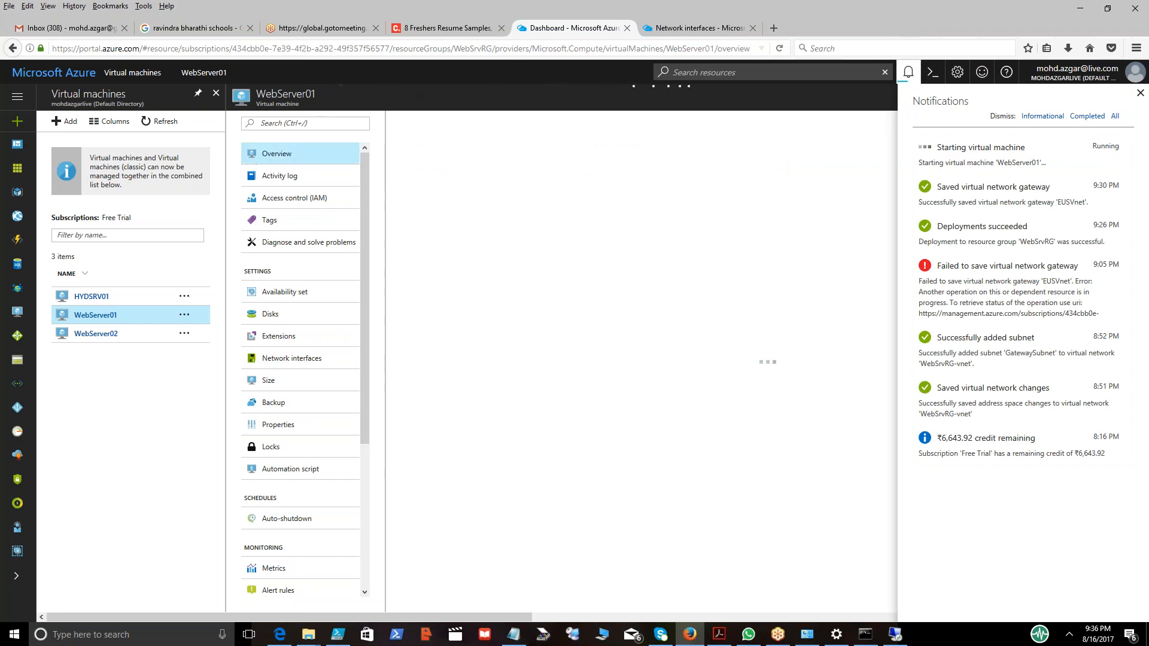
left_click(908, 76)
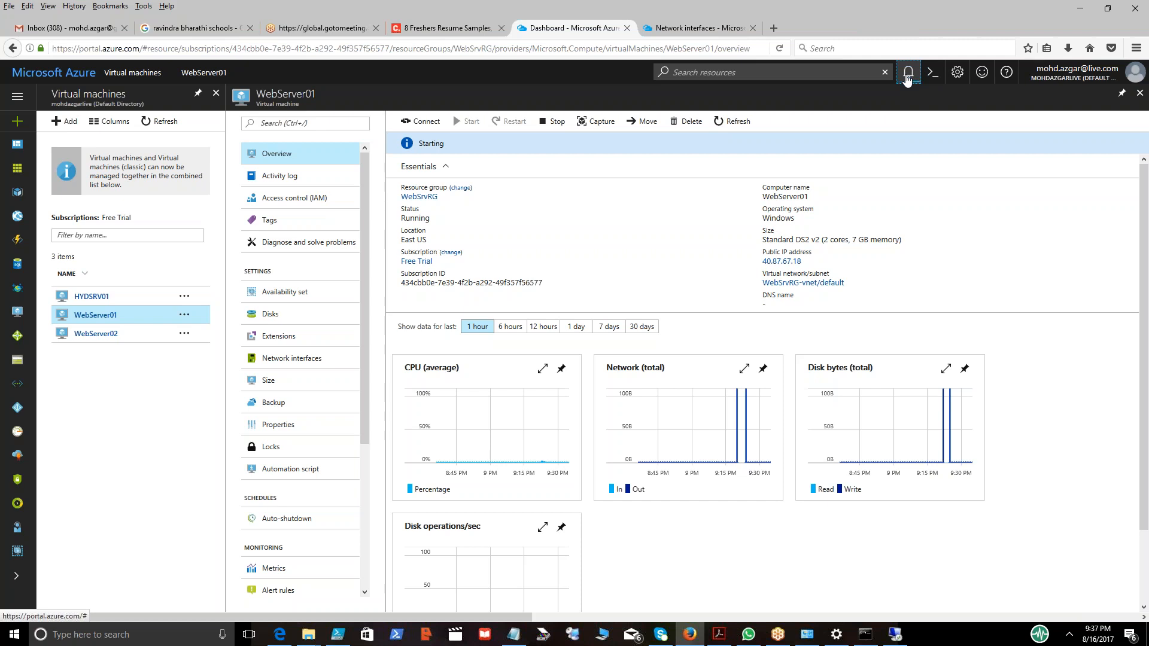
left_click(724, 124)
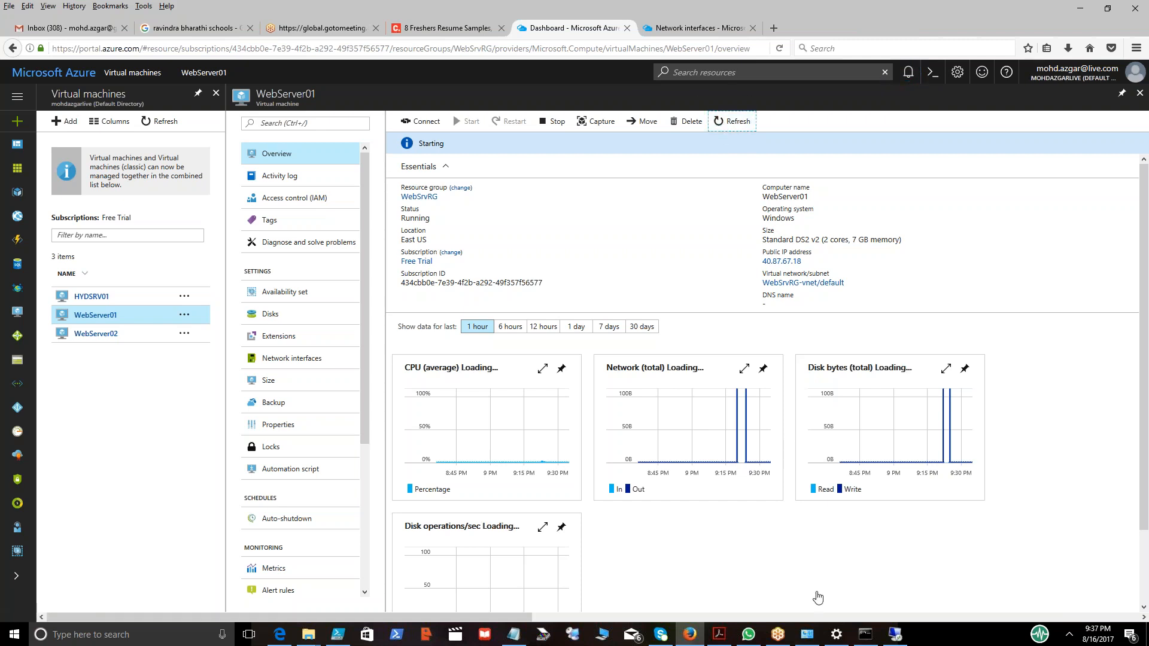
left_click(731, 121)
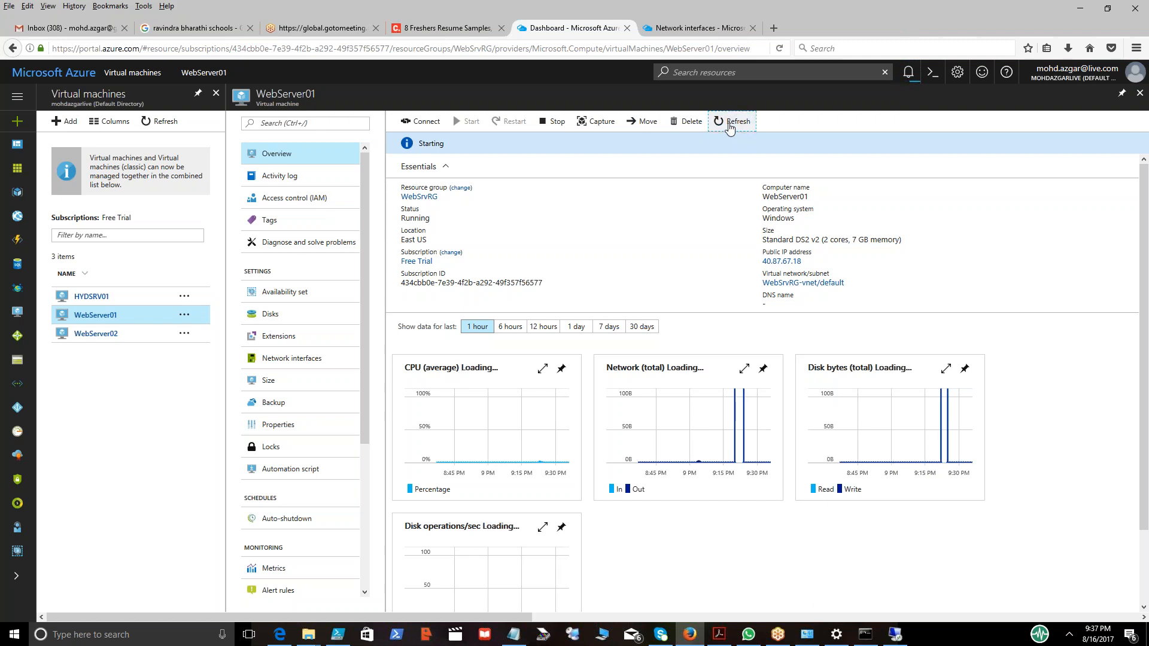
Try to sign in to 10.1.0.4 over Remote Desktop with a different account, rootadmin, and its password, then close the dialog.
left_click(891, 638)
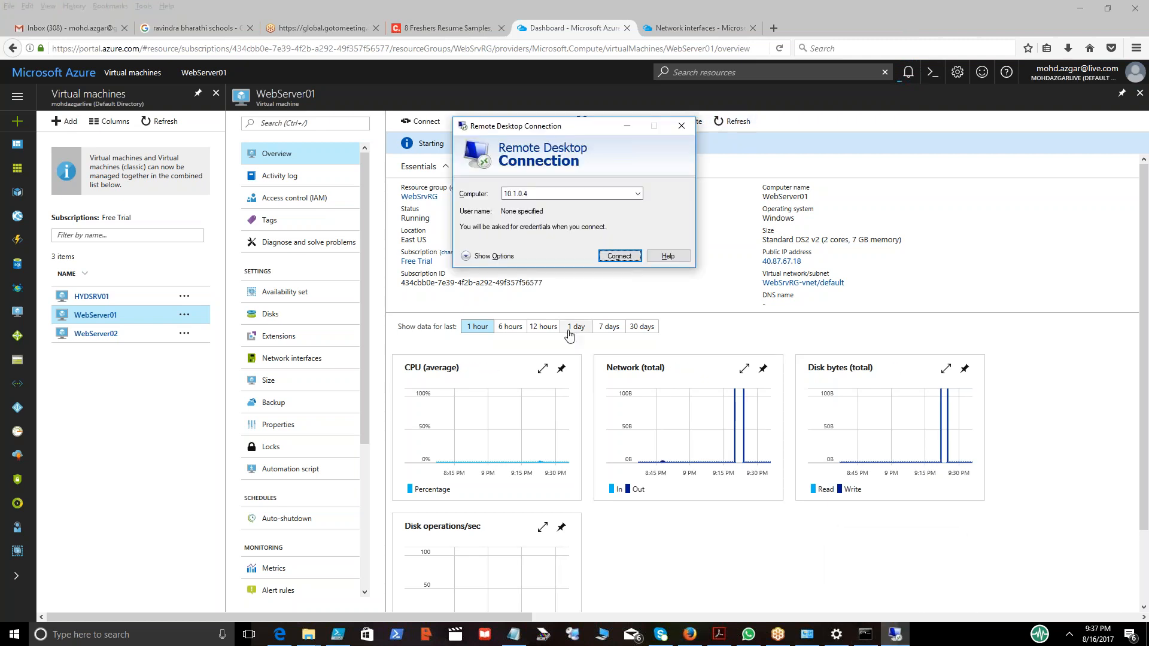
left_click(626, 256)
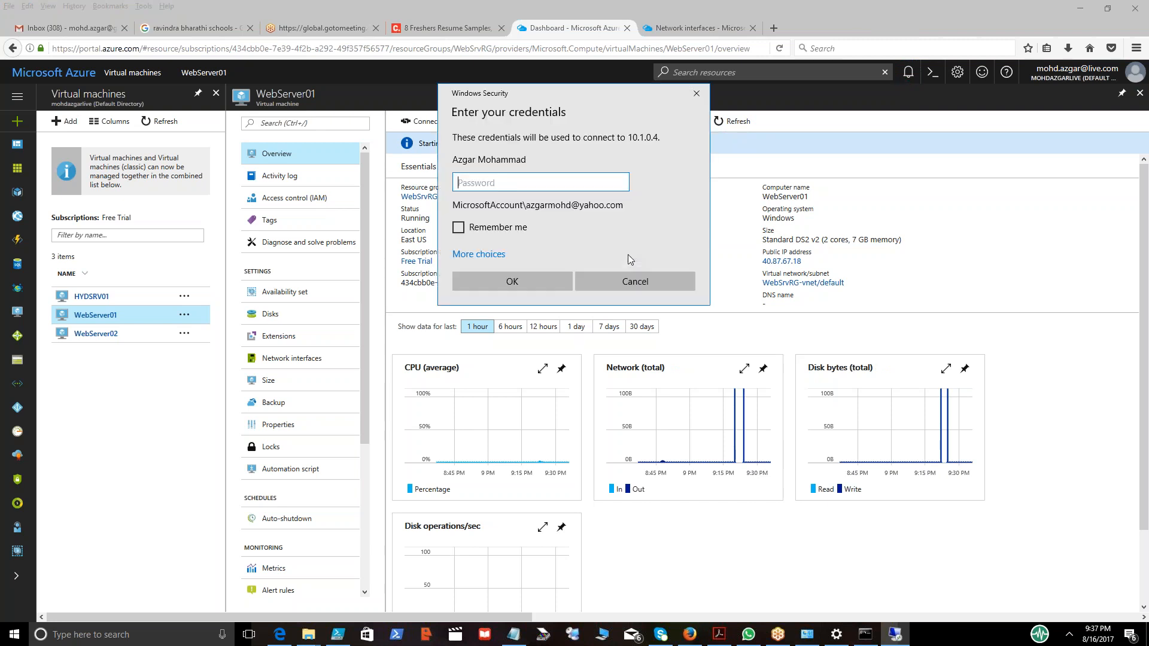
left_click(482, 255)
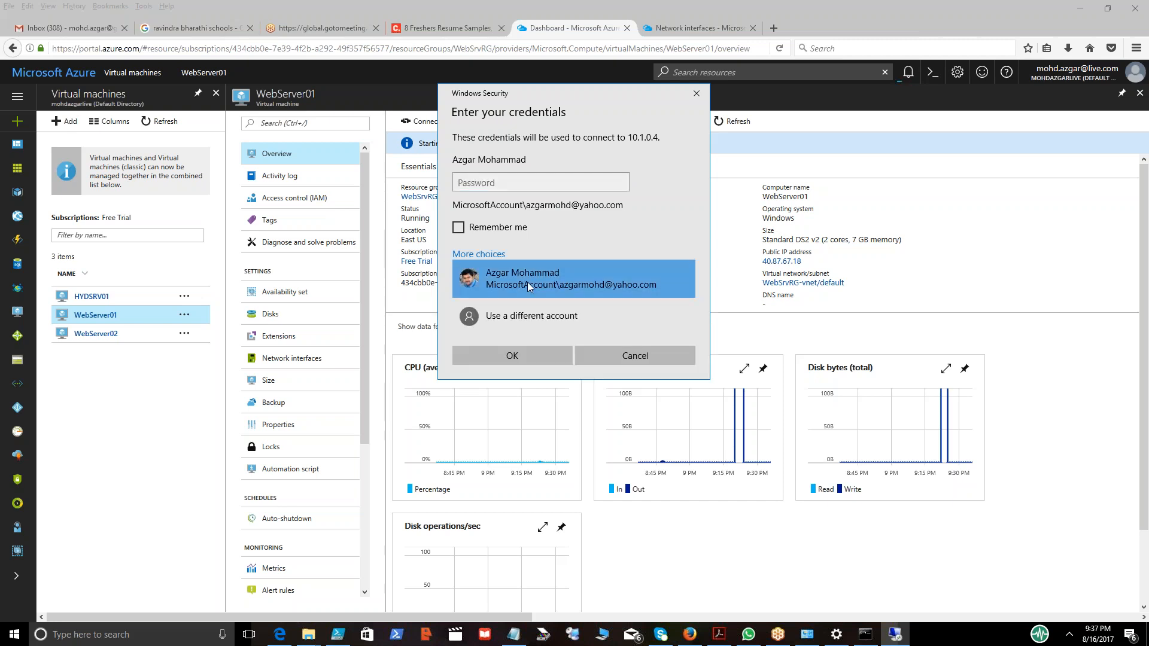
left_click(537, 317)
type("rootadmi")
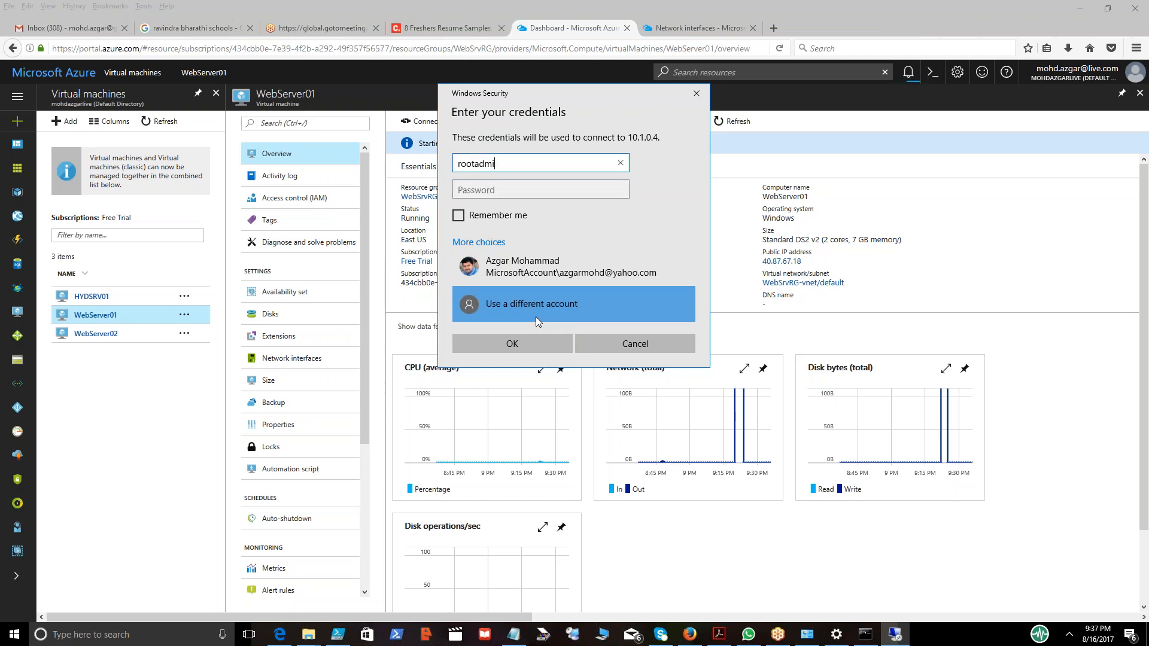
type("n")
key("Tab")
type("*****")
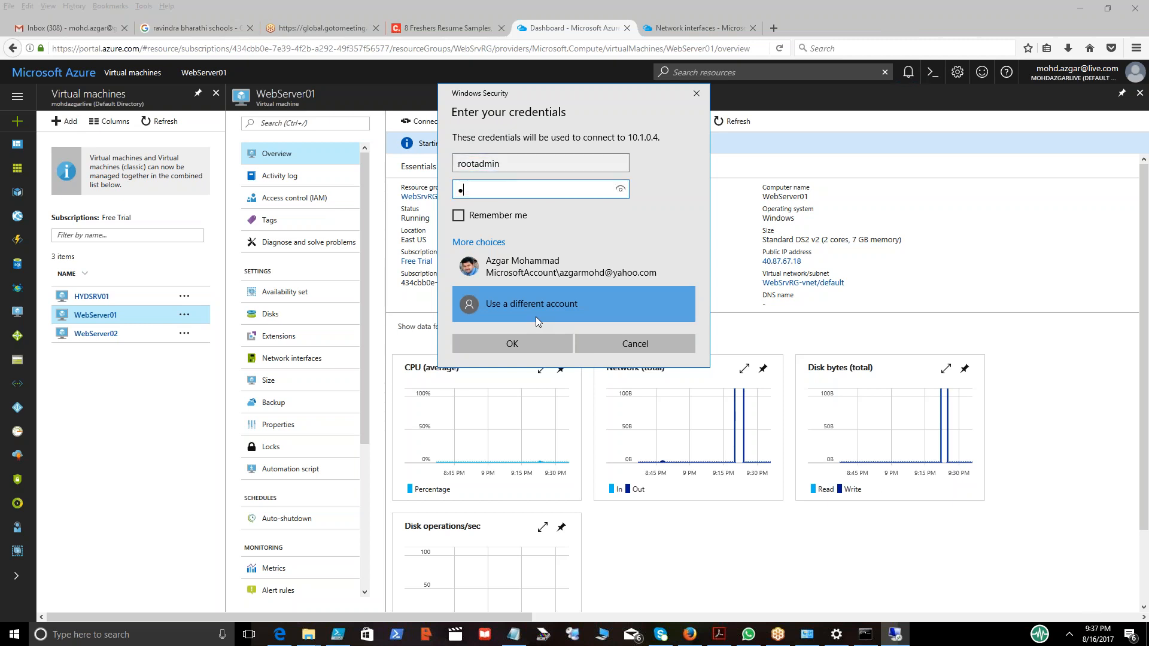
type("****")
key("Return")
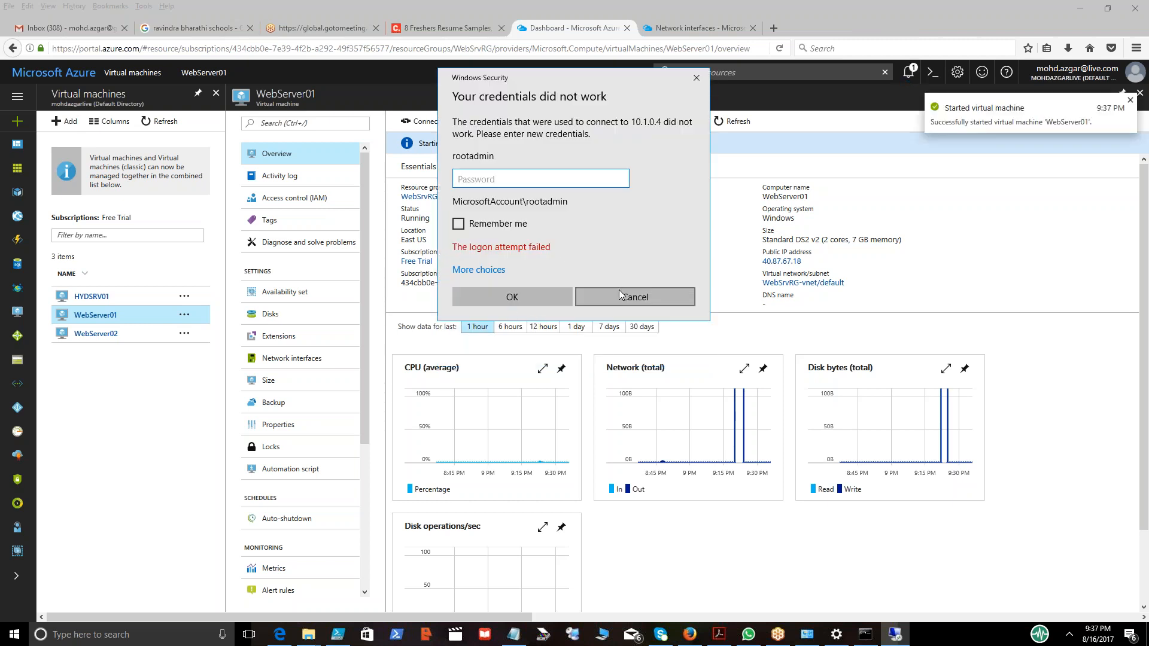
left_click(618, 290)
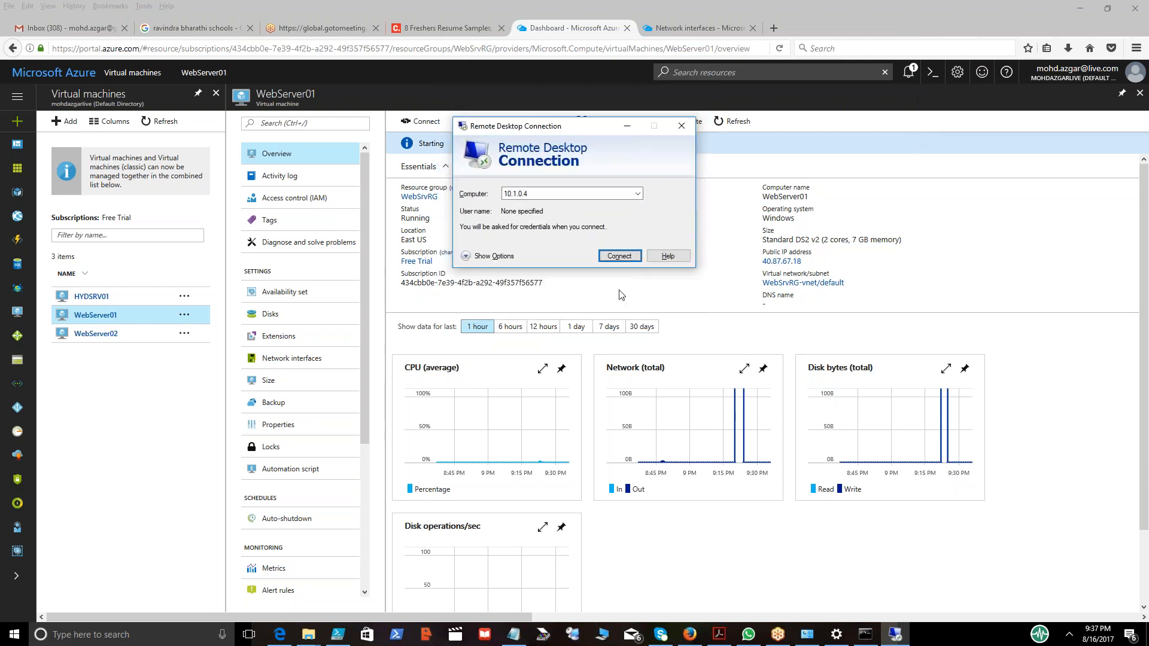
left_click(682, 127)
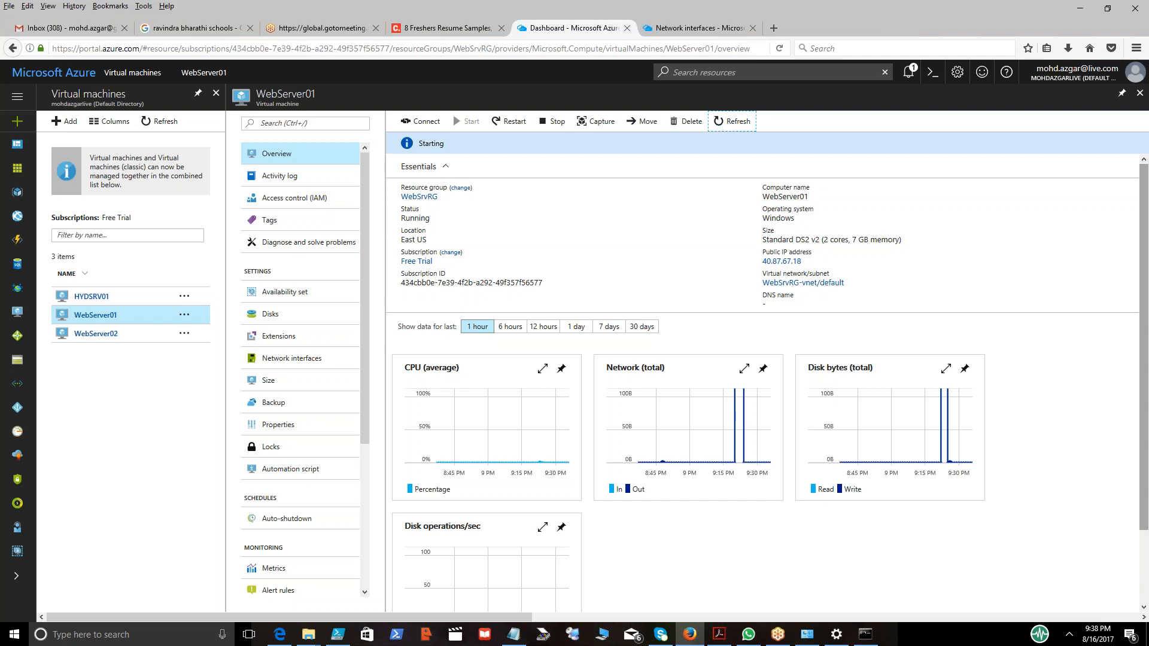
Open the Certificates console with certmgr.msc and open the current user's Personal certificates store.
key("super+r")
type("certmg")
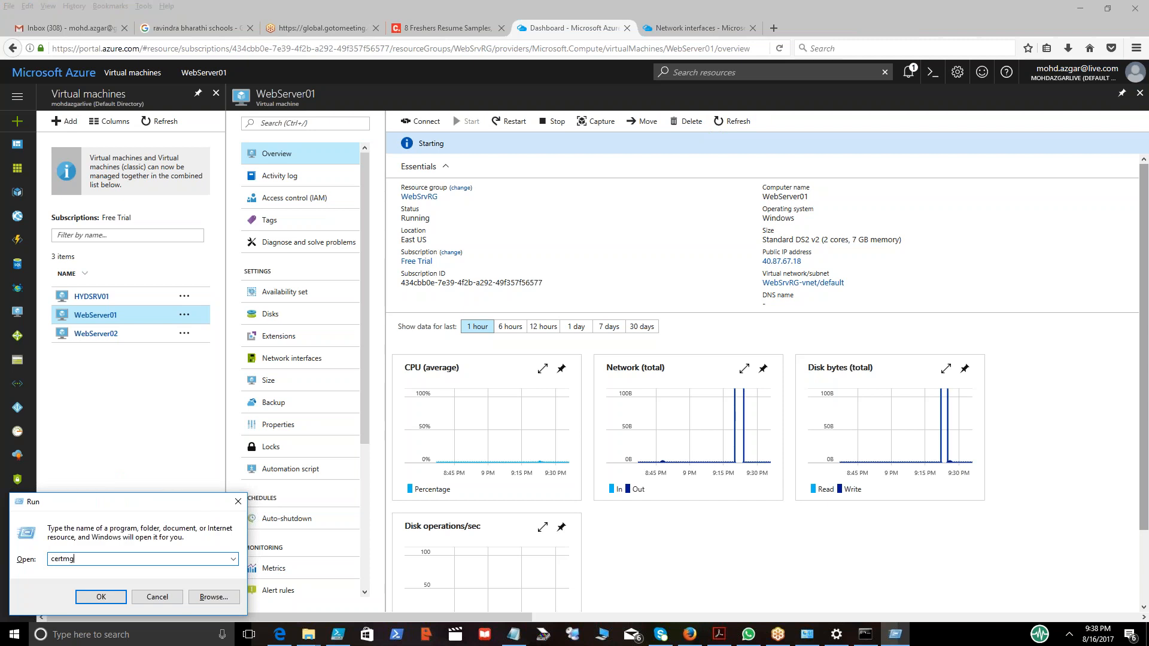
type("r.msc")
key("Return")
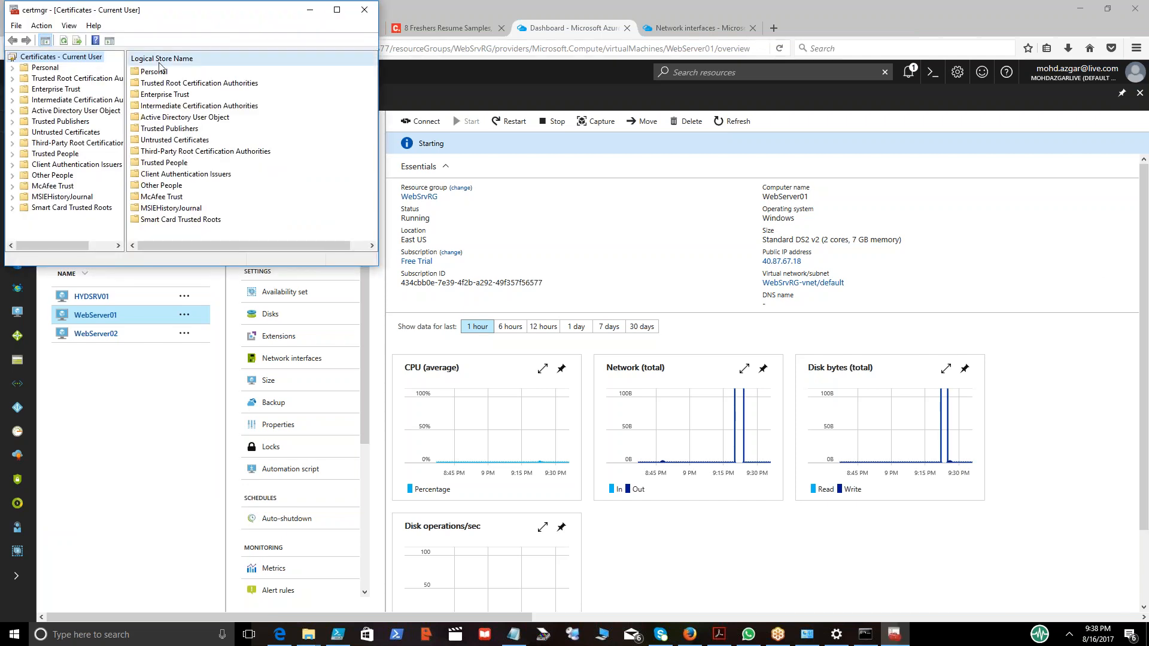
double_click(49, 70)
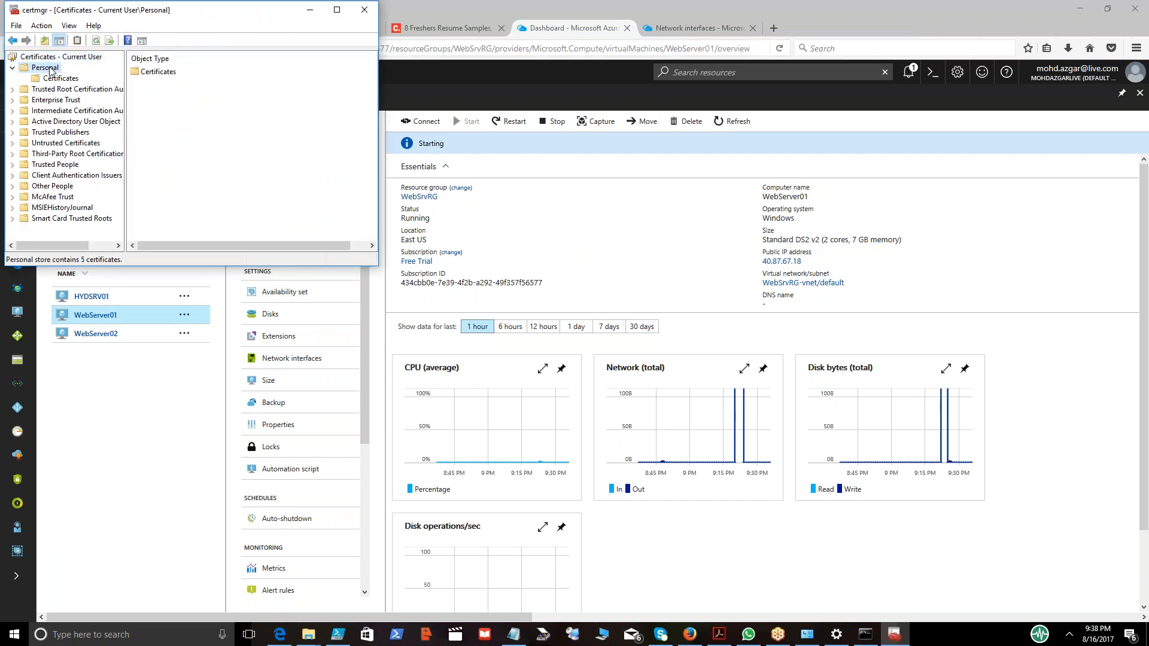
left_click(54, 78)
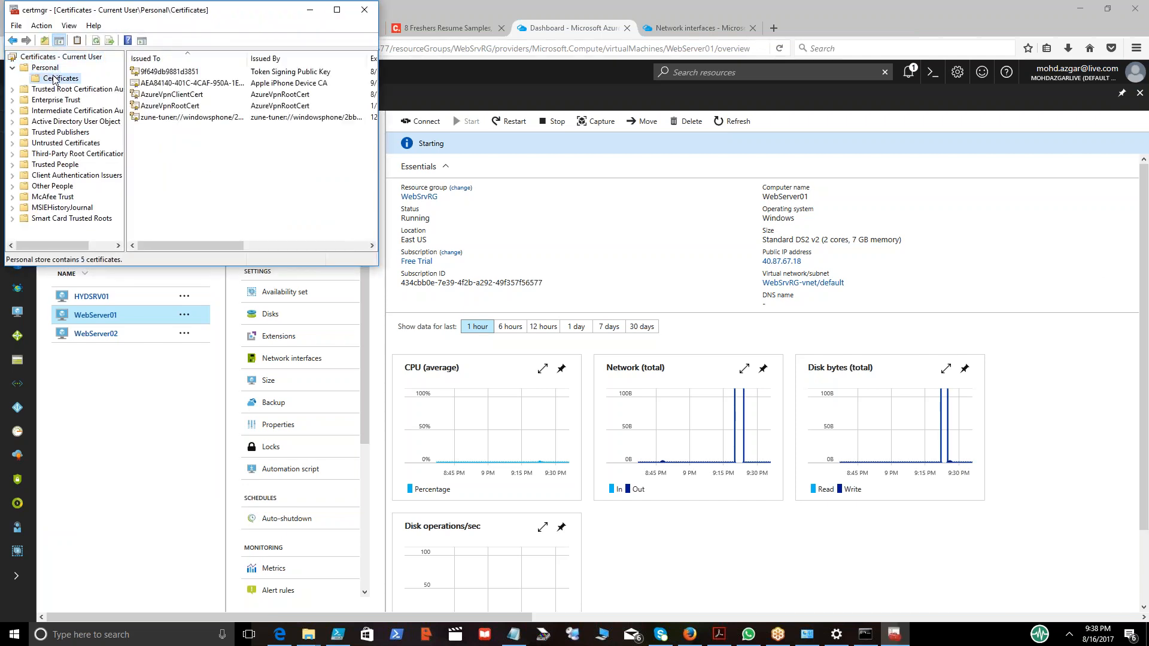
left_click(337, 10)
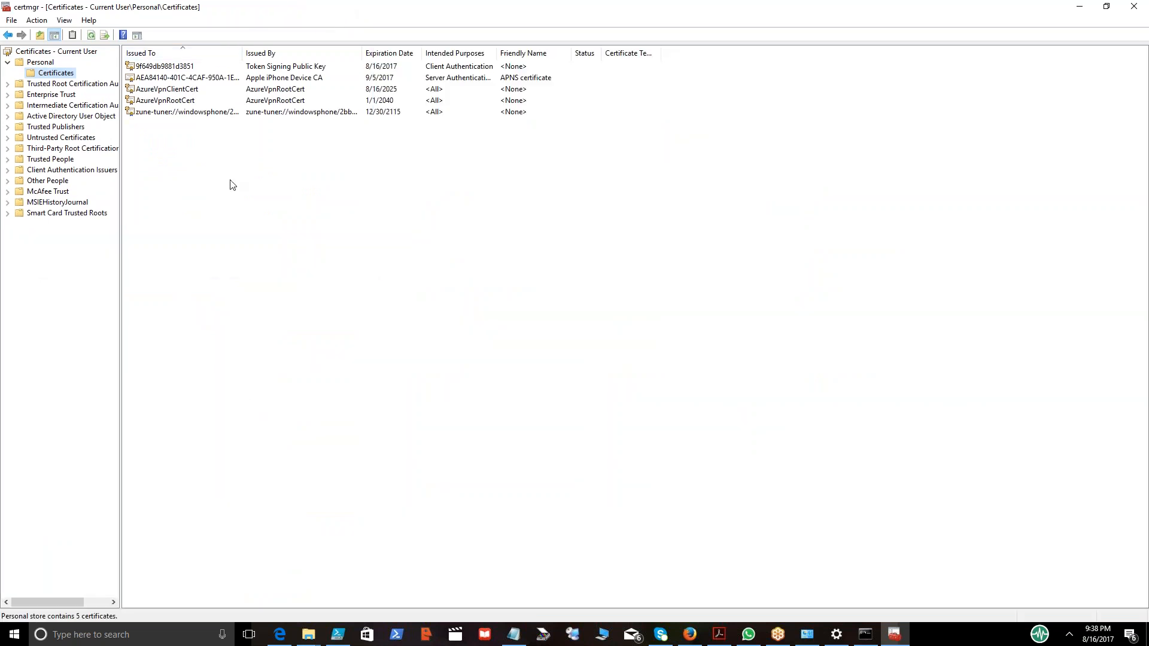
Start exporting AzureVpnClientCert with its private key in Personal Information Exchange (.PFX) format.
left_click(182, 90)
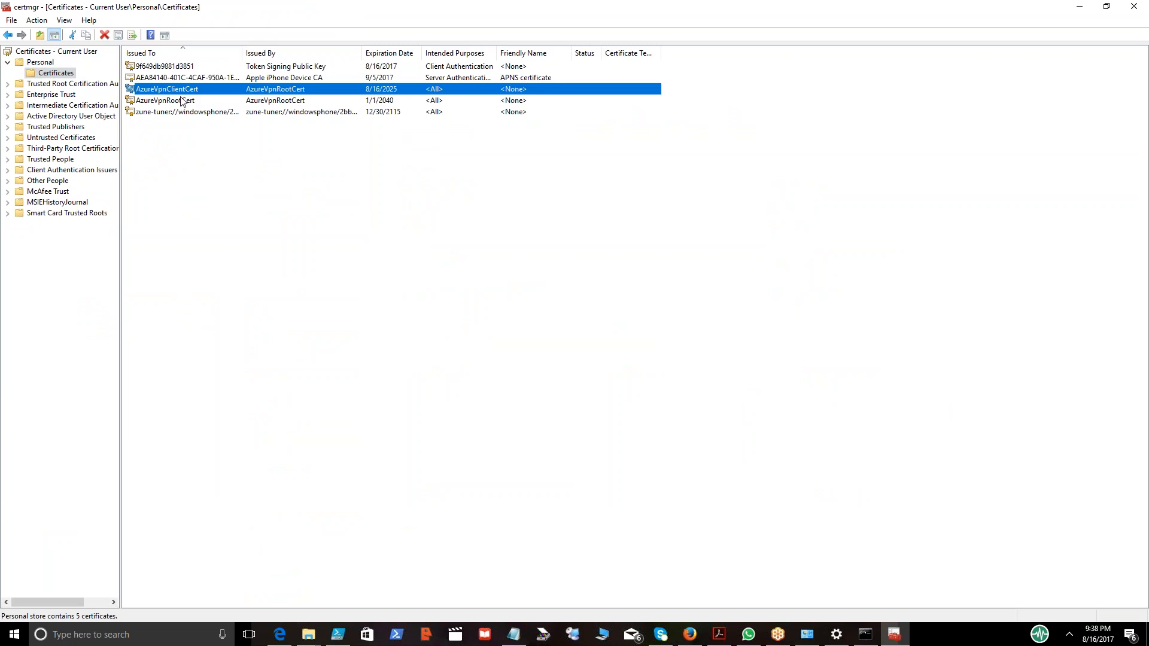
right_click(195, 91)
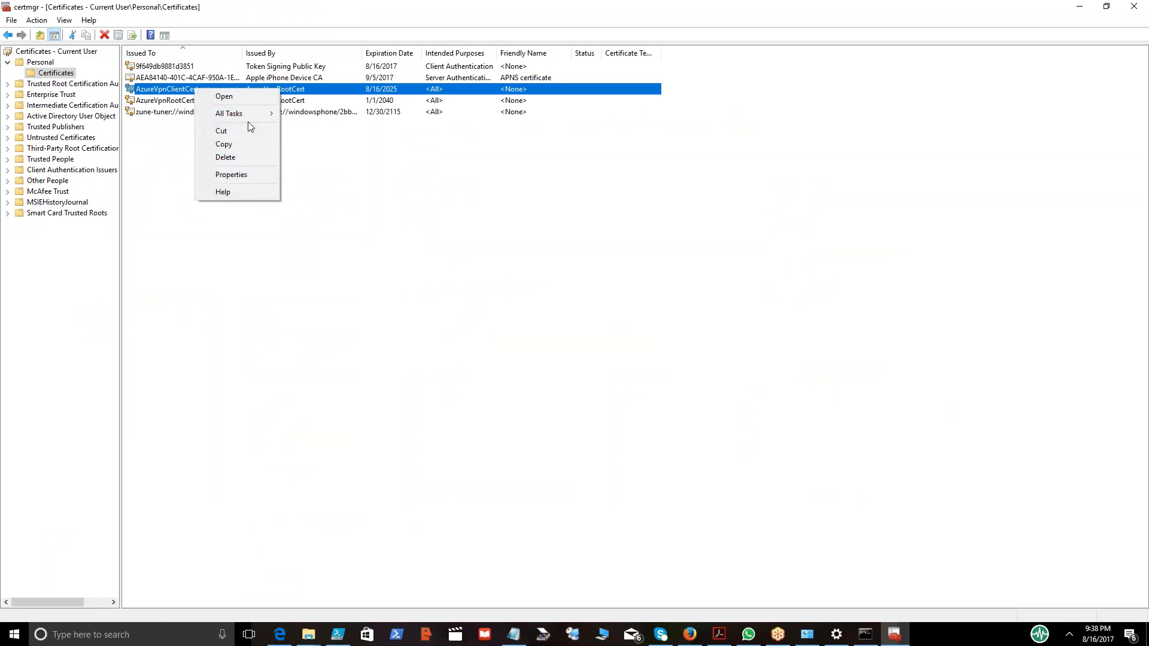
mouse_move(240, 115)
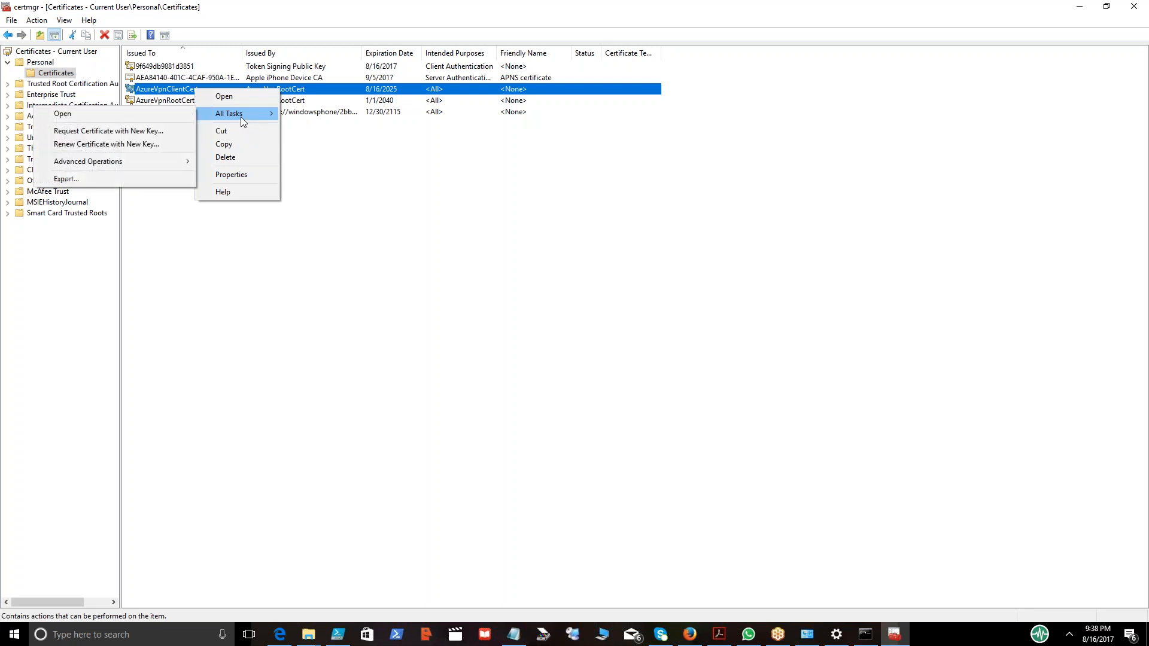
left_click(111, 177)
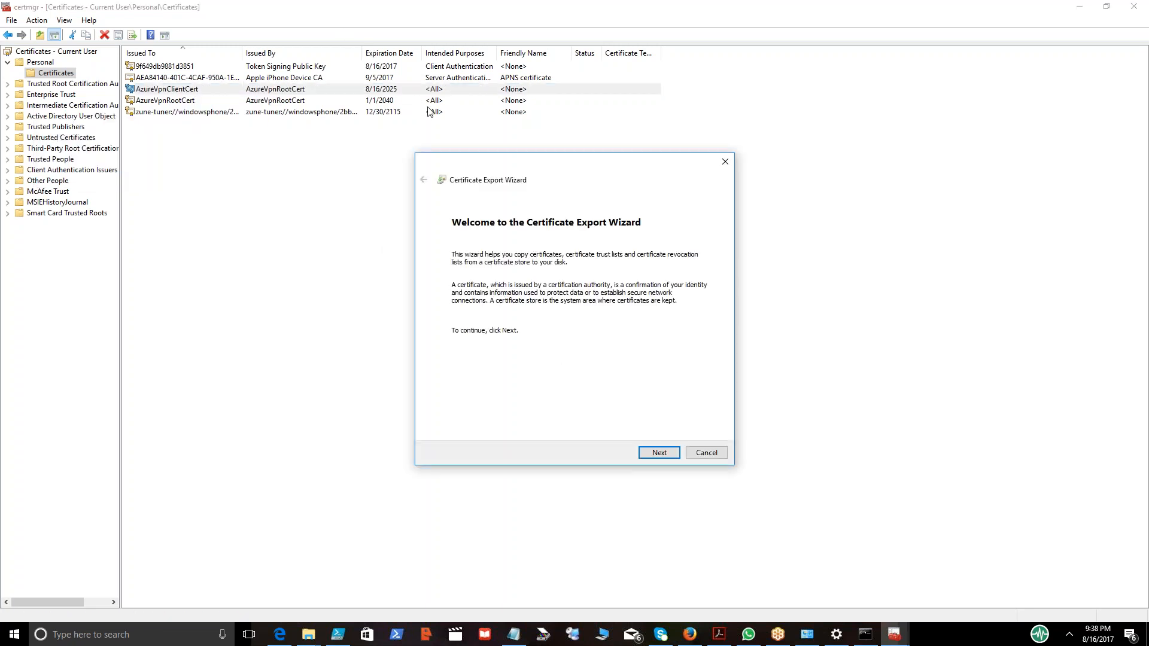
key("Return")
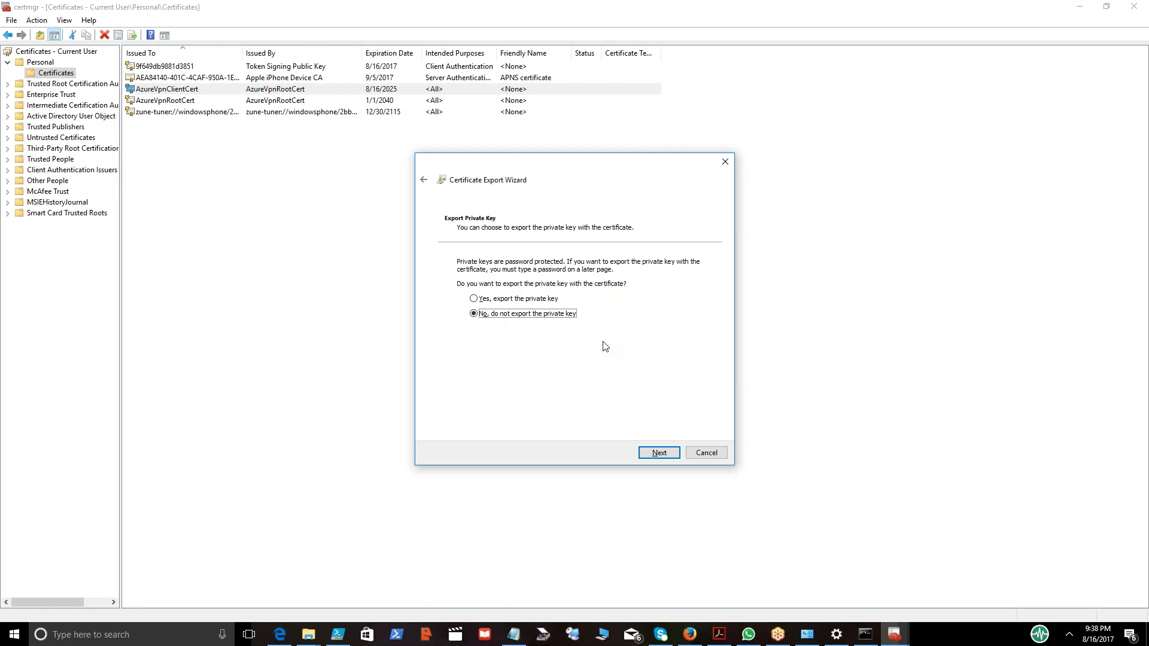
left_click(651, 456)
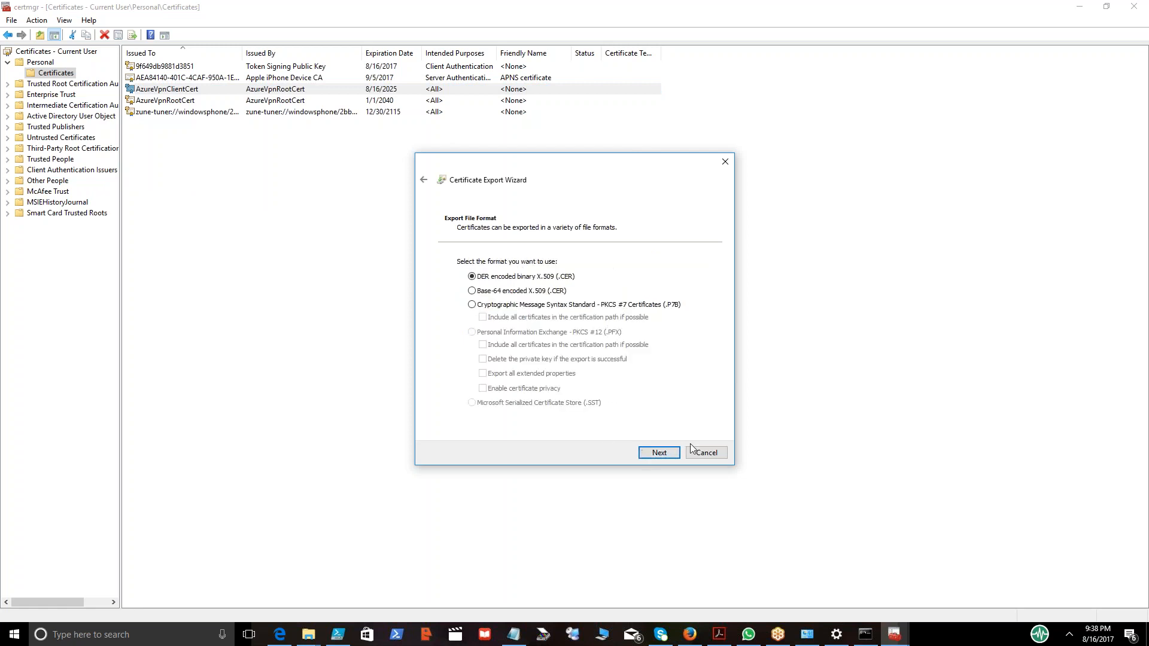
left_click(424, 180)
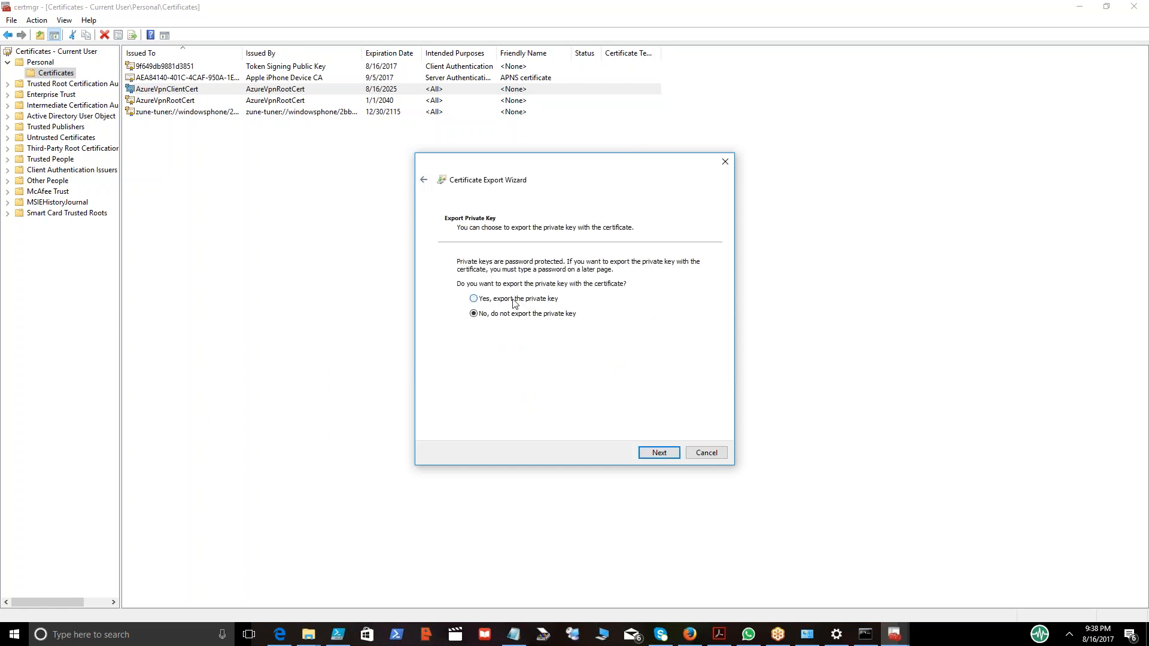
left_click(660, 453)
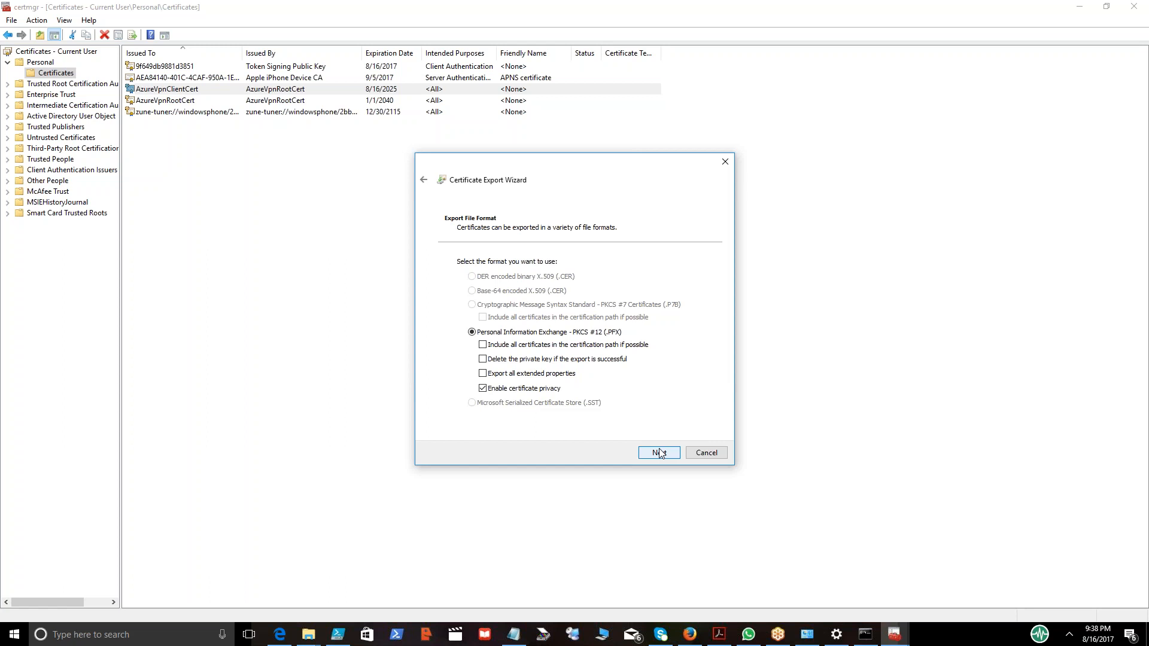
left_click(659, 453)
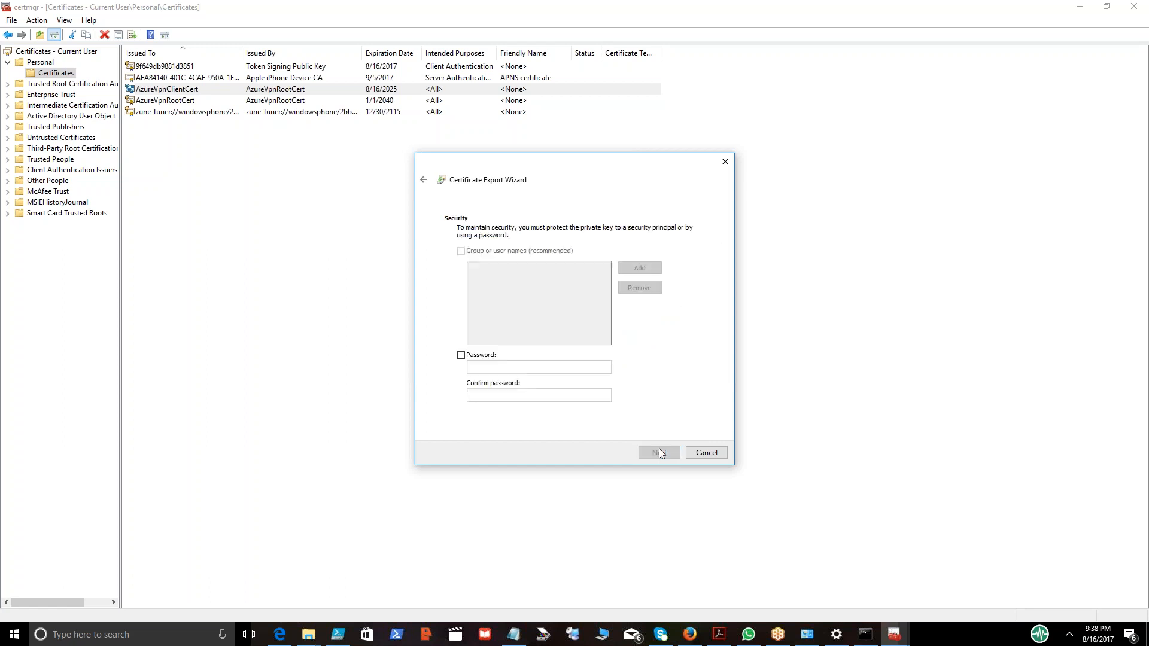
Protect the exported private key with a password, entering and confirming it.
left_click(461, 356)
left_click(527, 365)
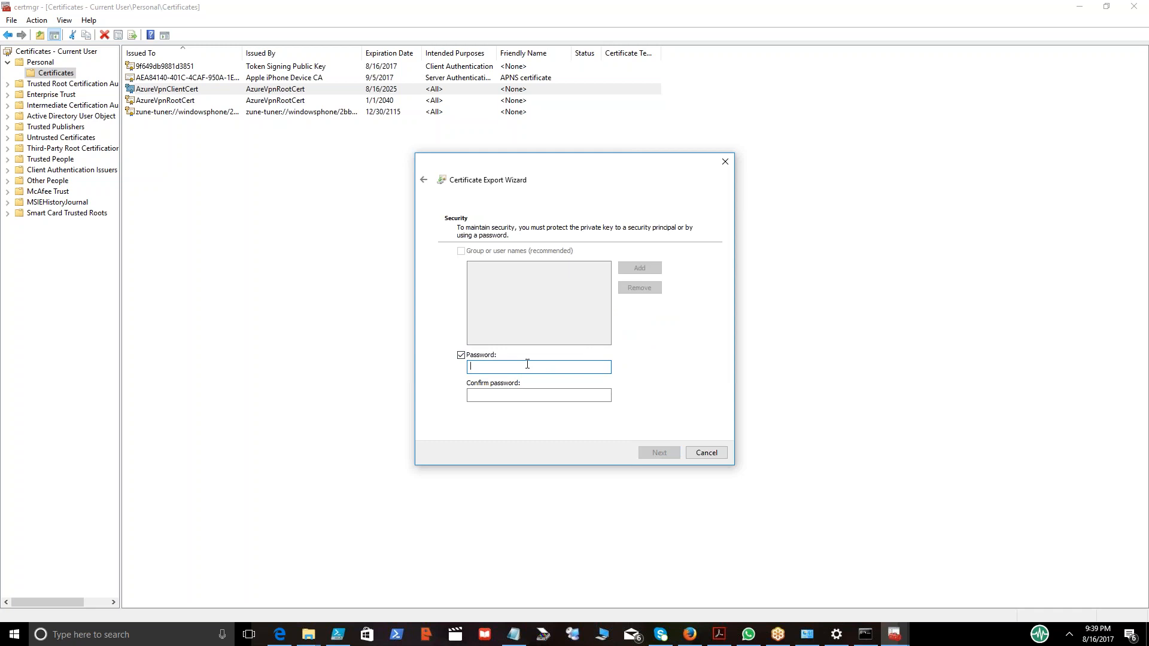
key("BackSpace")
type("•••••••")
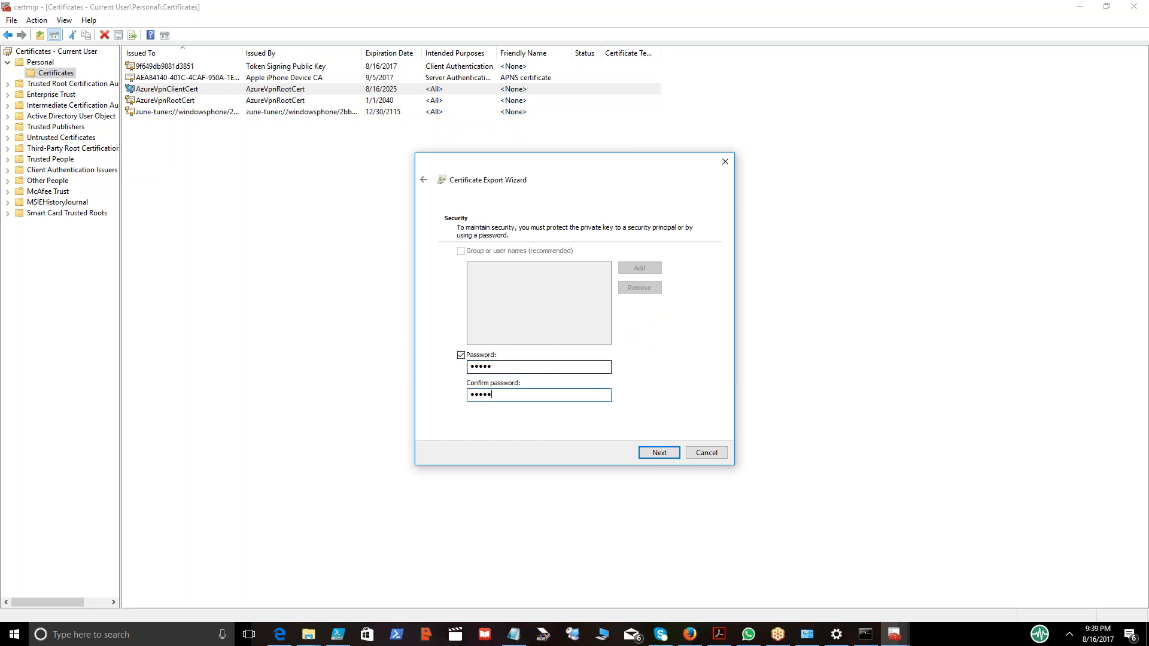
left_click(659, 453)
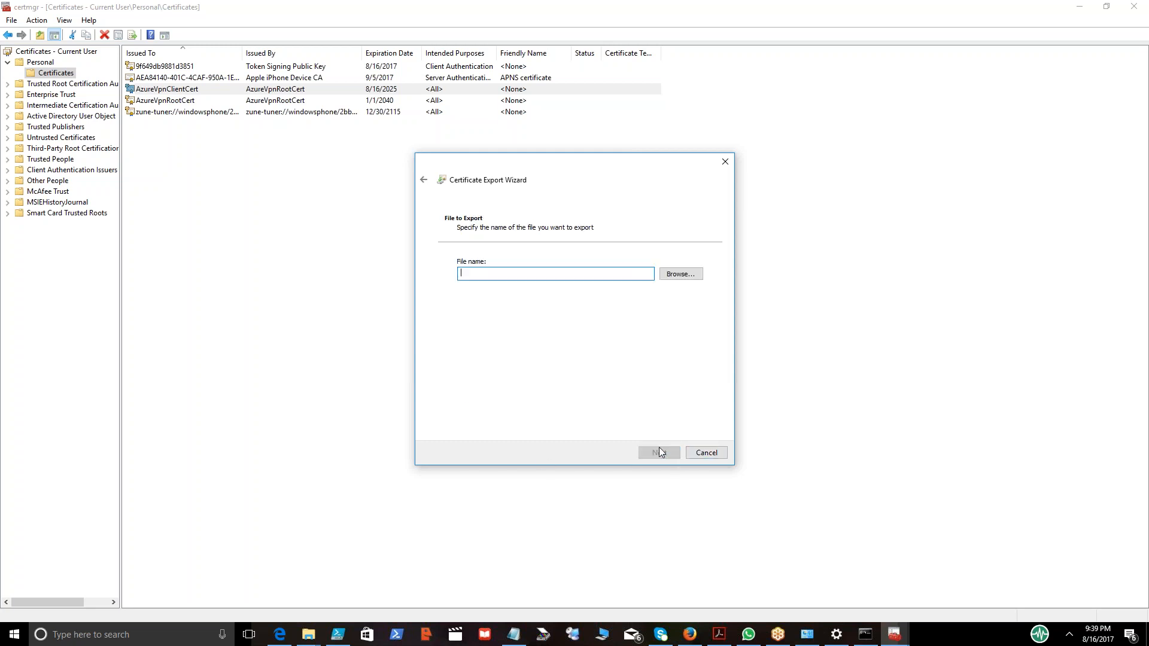
Save the export as clientcert on the Desktop and finish the Certificate Export Wizard.
left_click(680, 273)
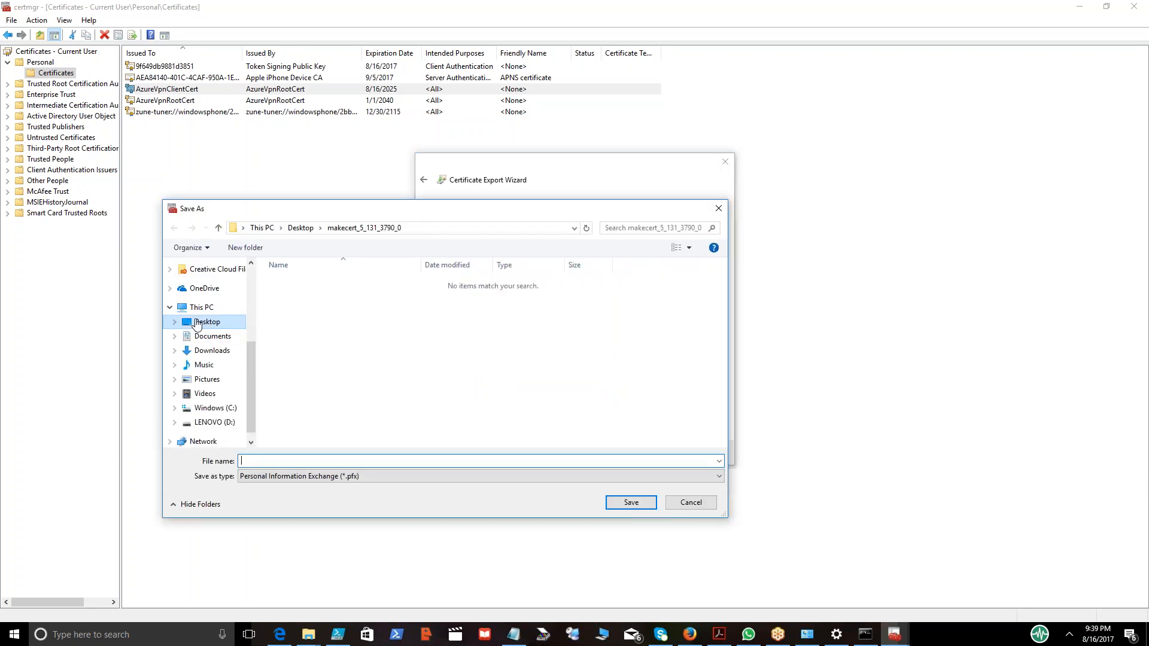
left_click(197, 324)
left_click(261, 461)
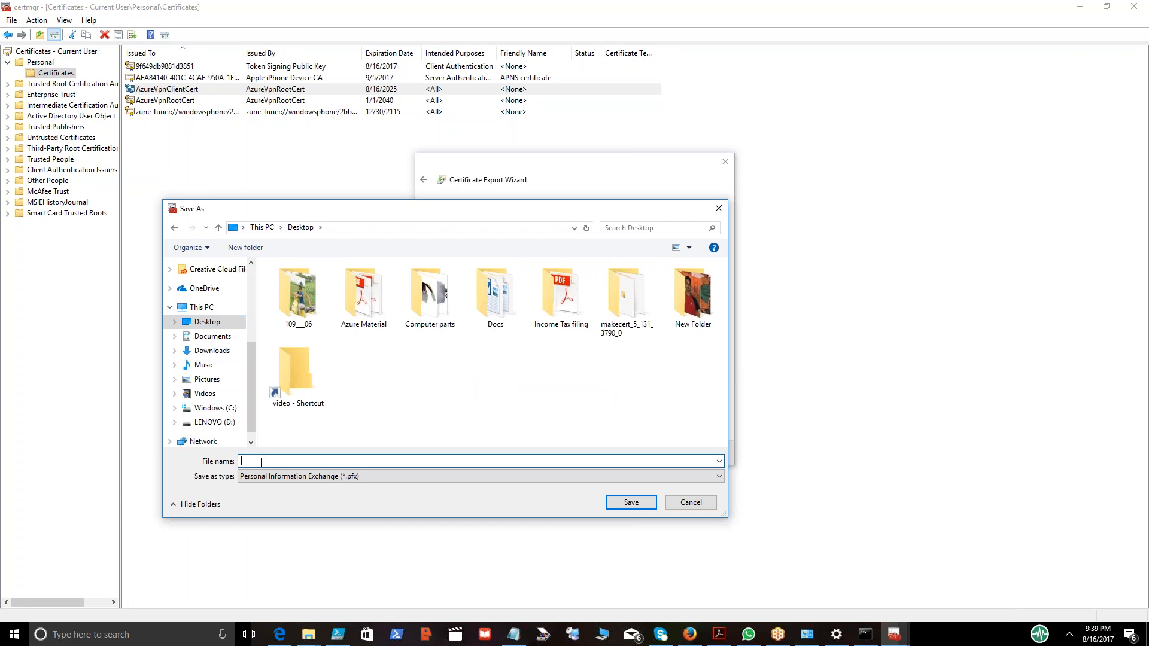
type("clientcert")
left_click(632, 502)
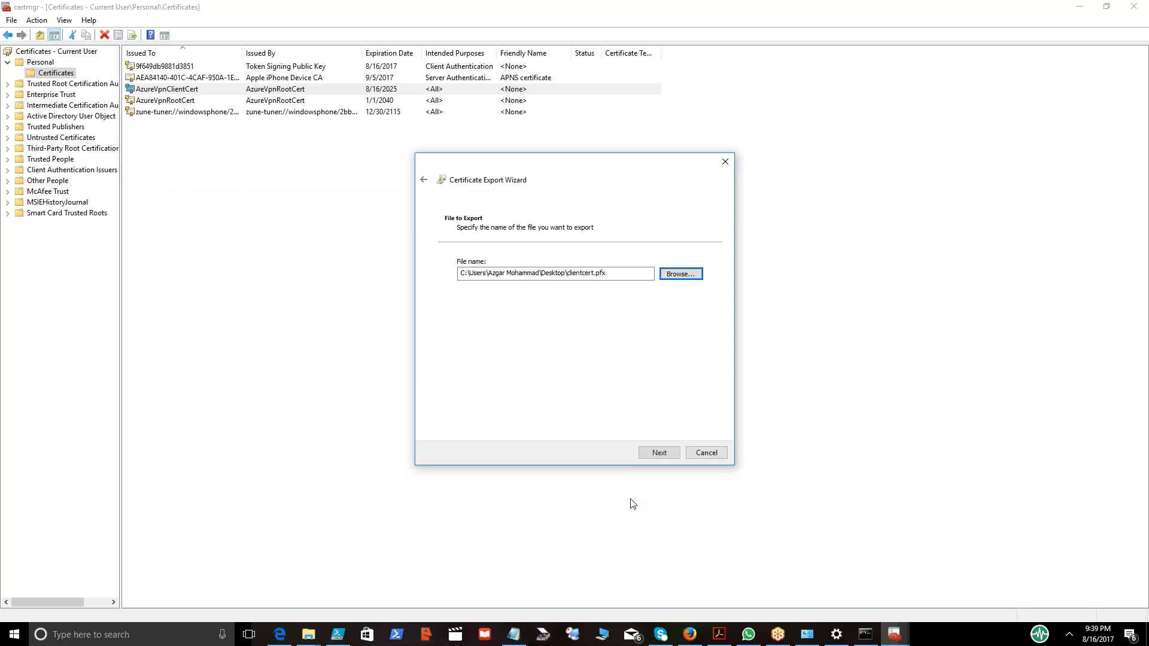
left_click(659, 454)
left_click(653, 453)
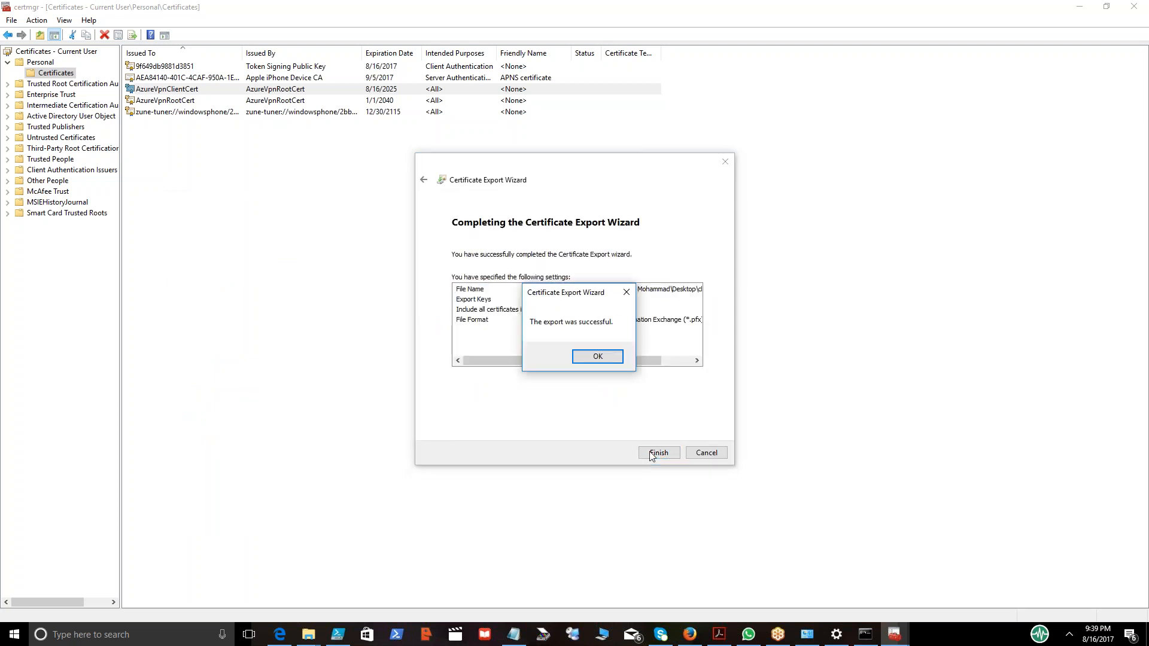
left_click(597, 357)
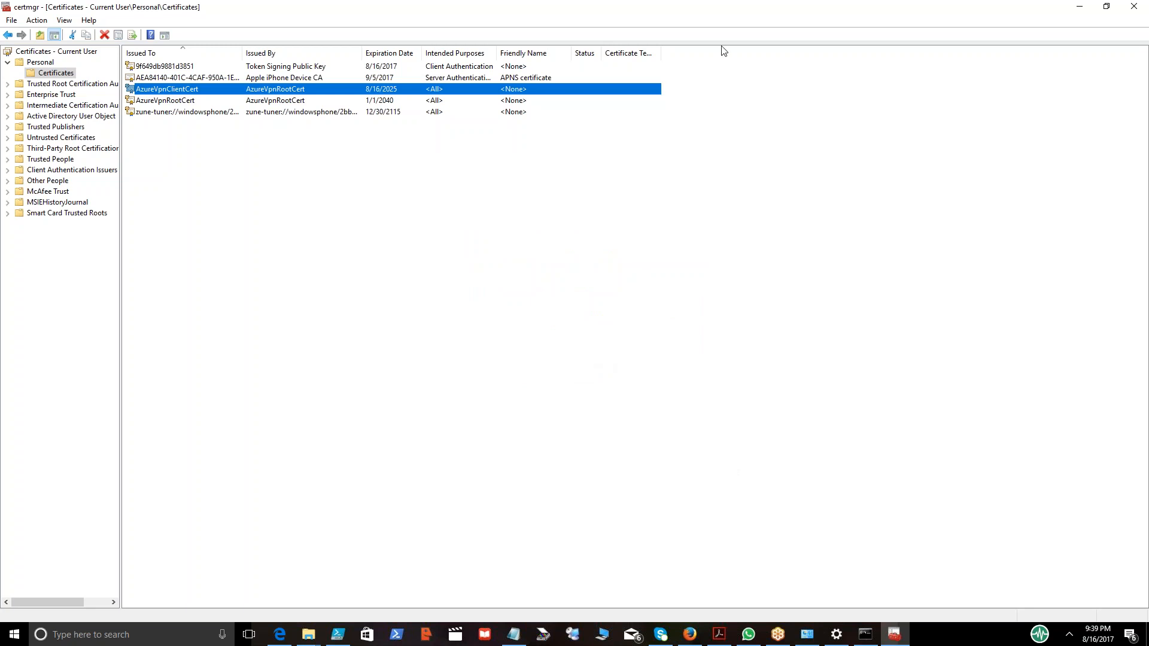
Minimize the open windows to check the exported clientcert.pfx file on the desktop.
left_click(1075, 11)
left_click(1074, 10)
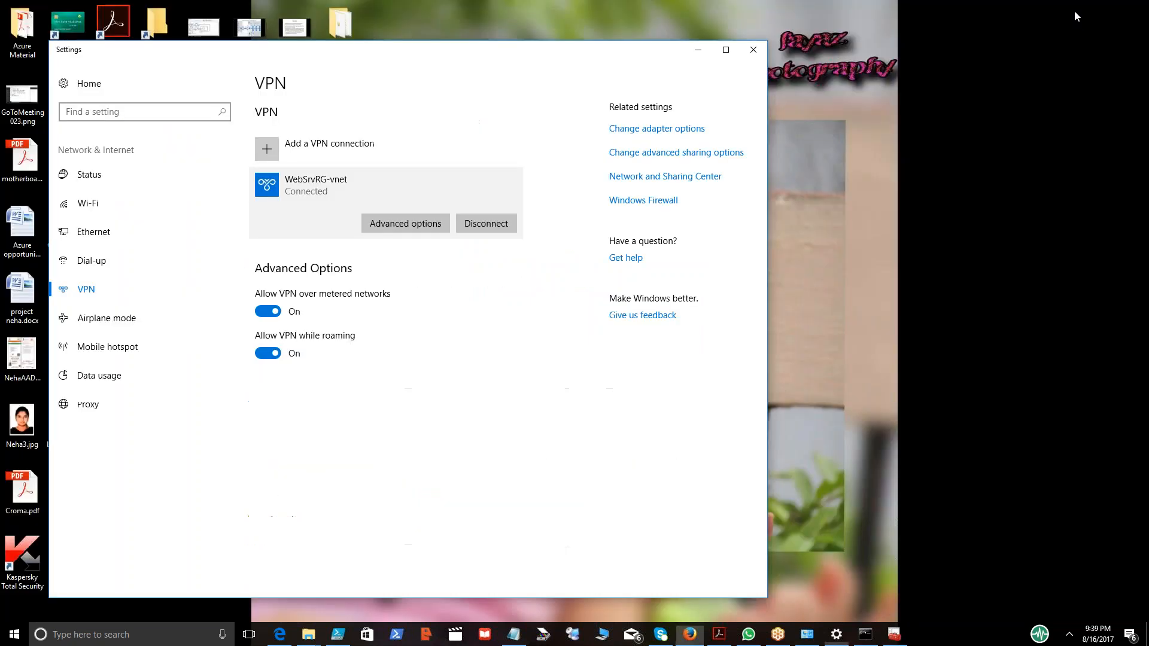
left_click(701, 54)
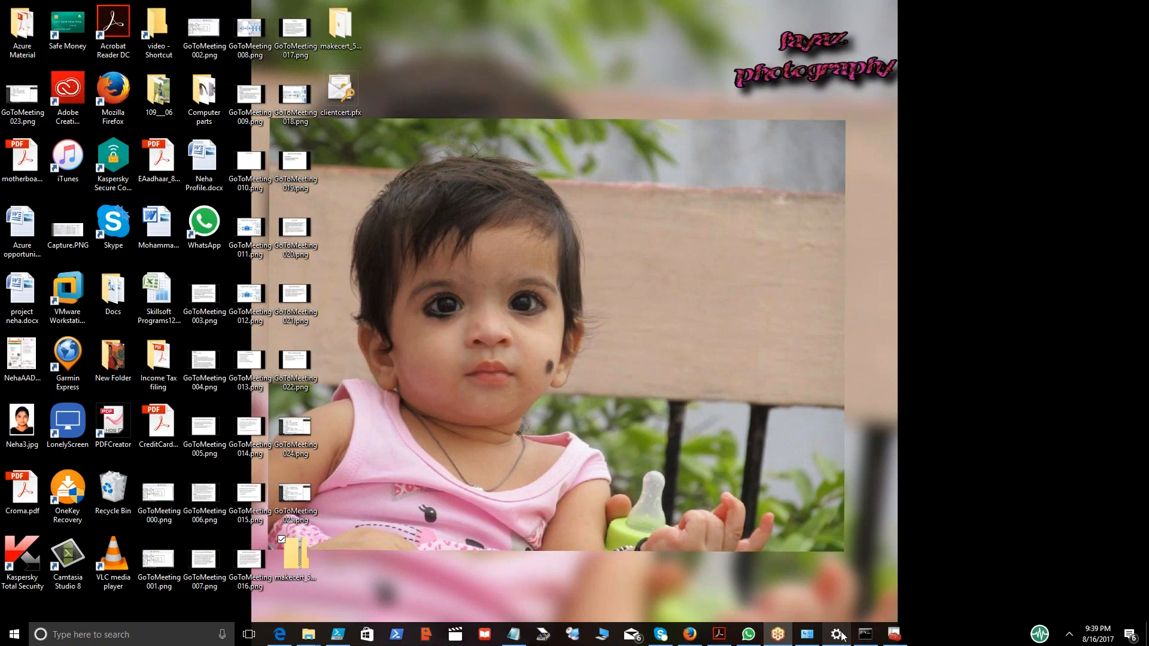
mouse_move(780, 635)
left_click(647, 267)
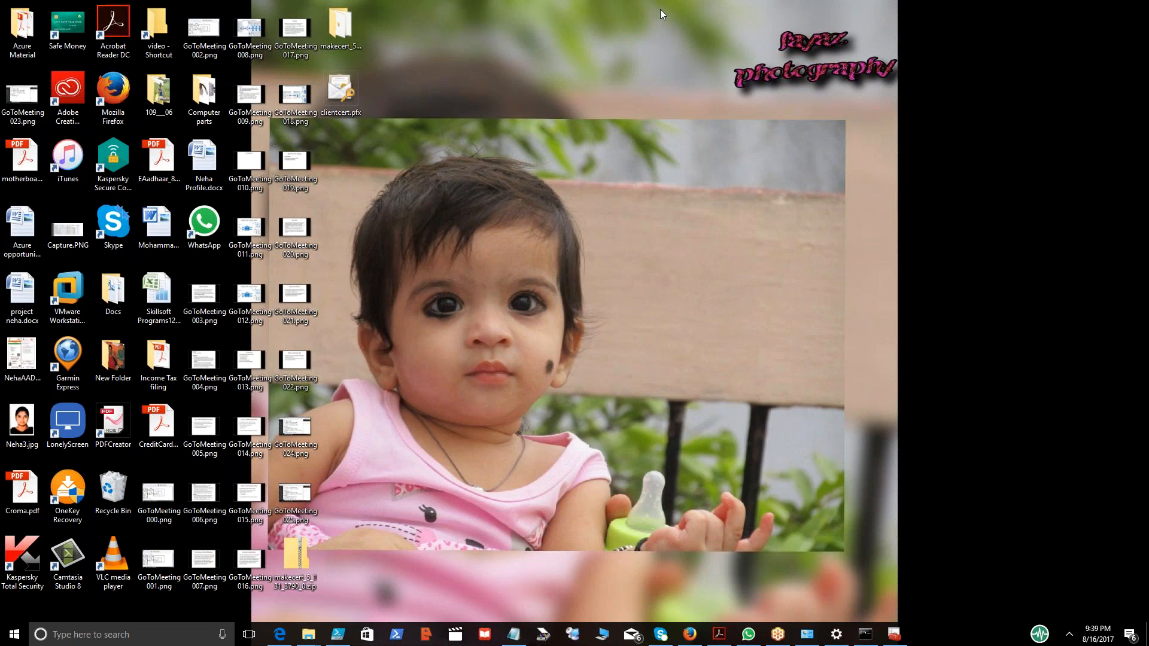
key("super+e")
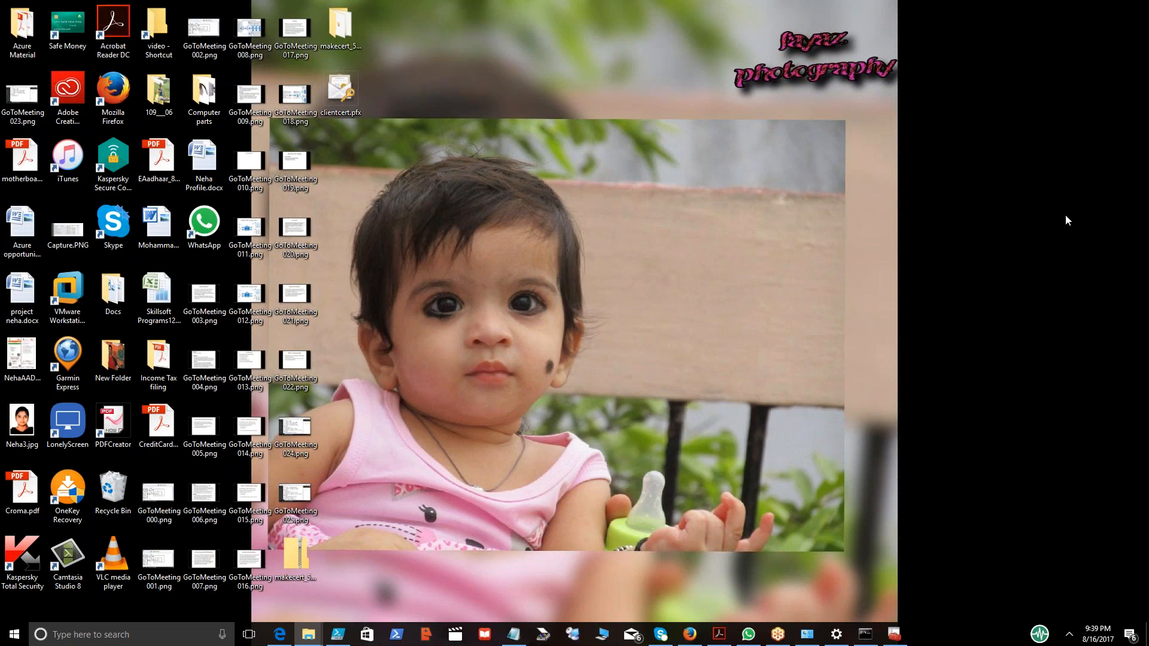
left_click(467, 384)
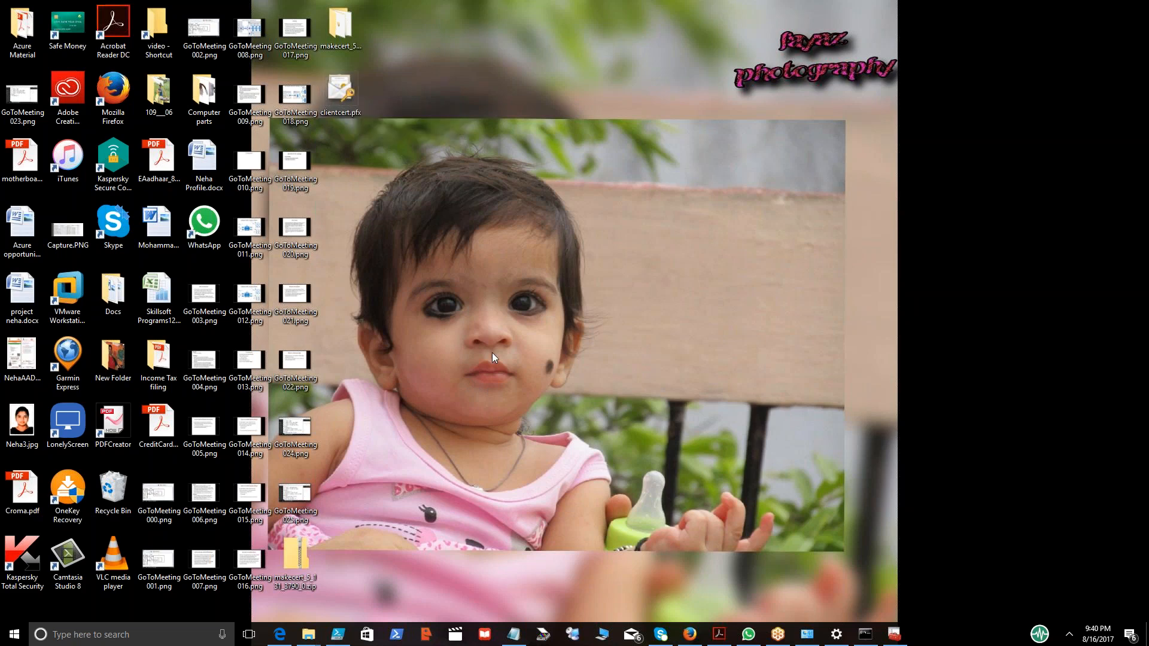
Open google.com in a new browser tab and launch Google Drive from the apps list.
left_click(681, 642)
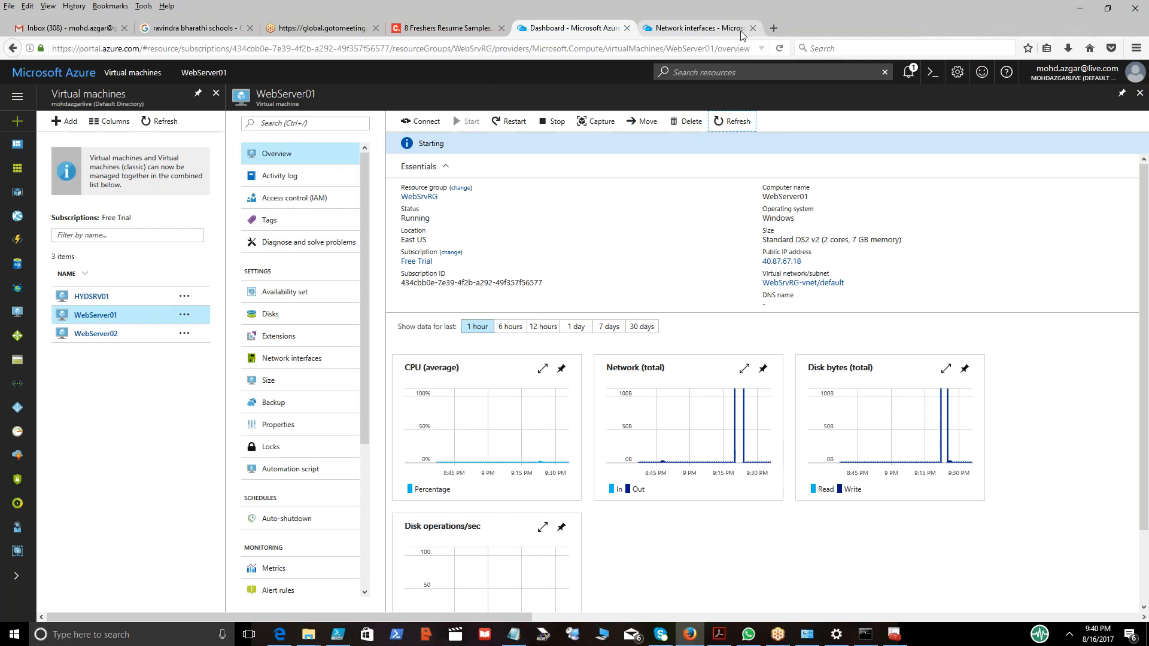
left_click(772, 29)
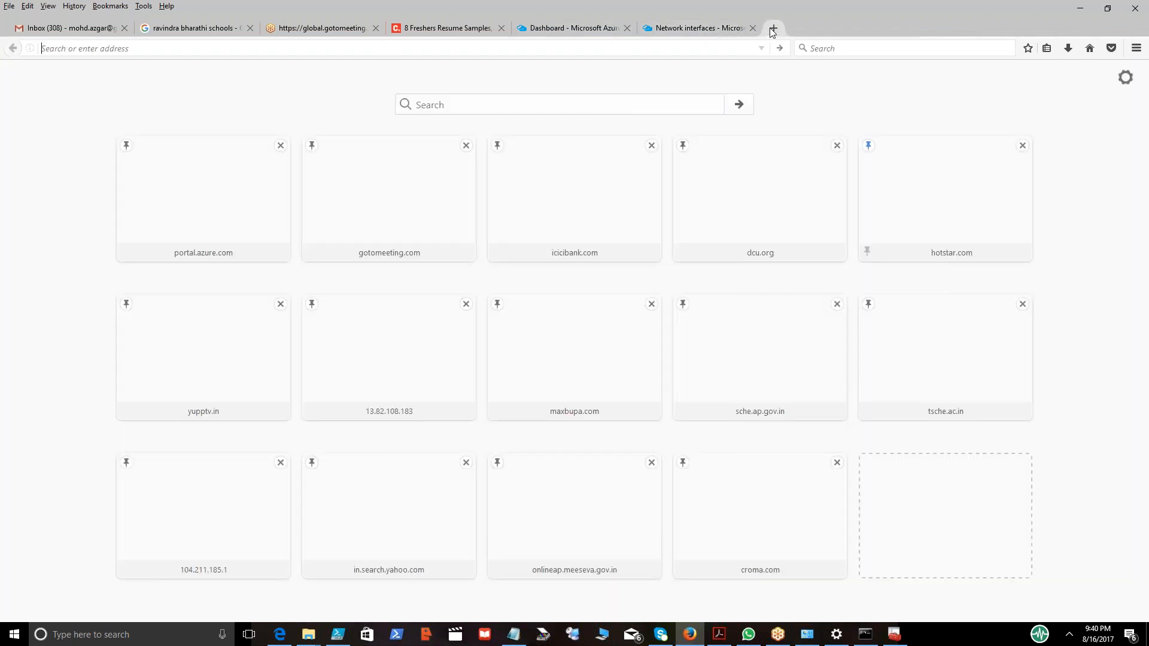
left_click(1130, 32)
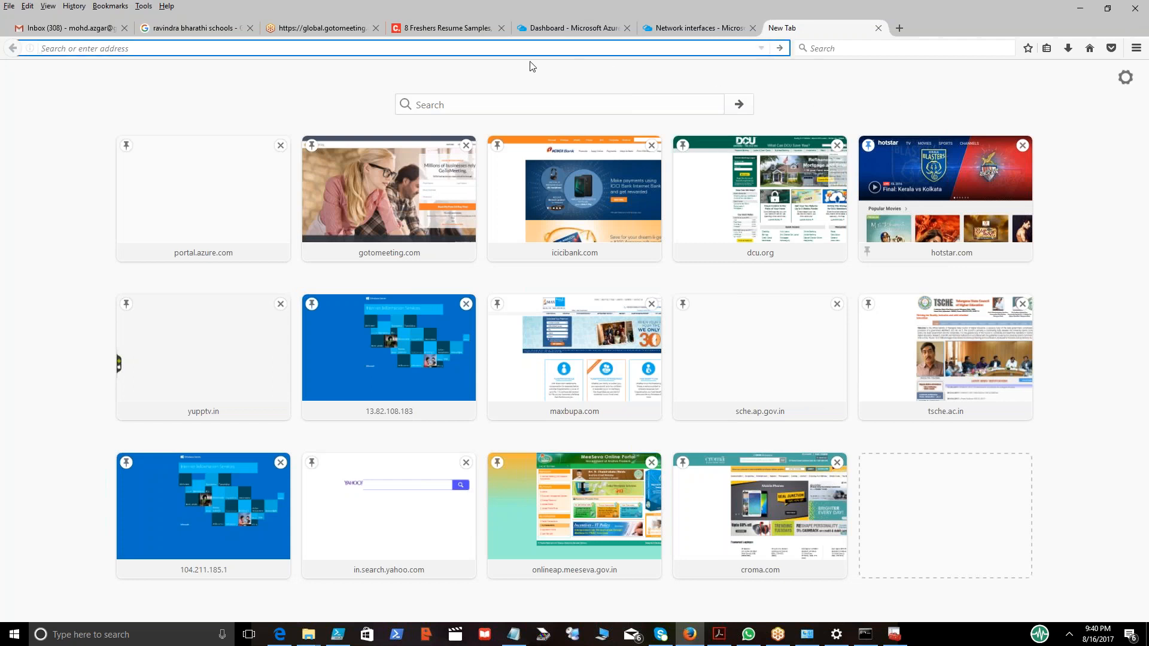
type("google.com/")
key("Return")
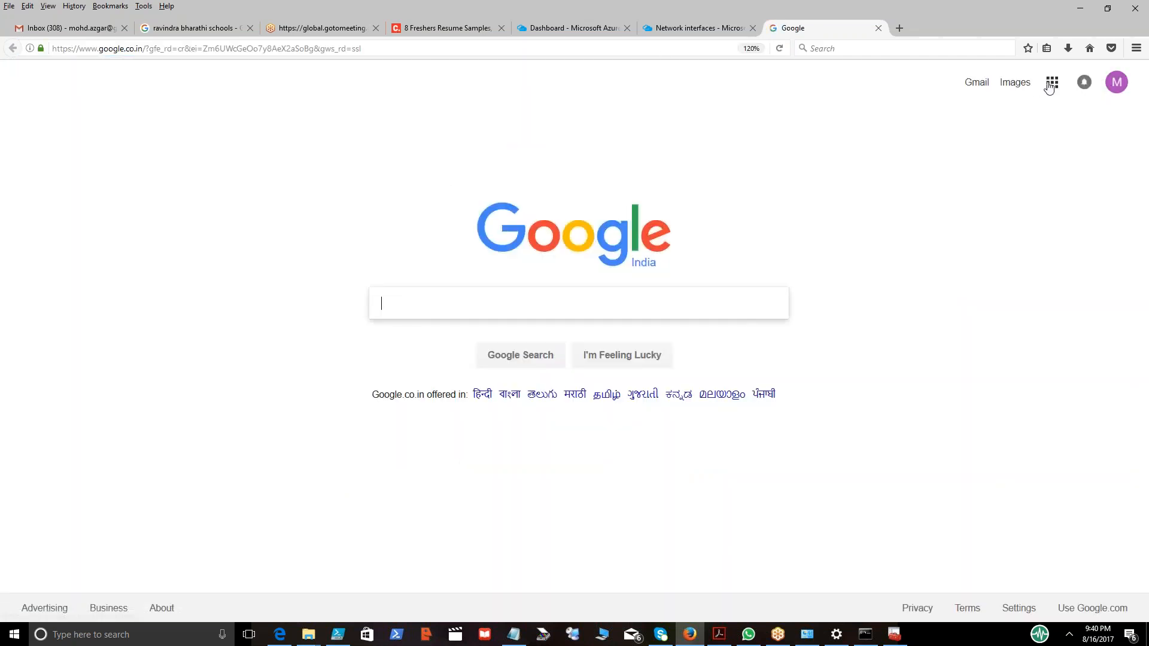
left_click(1052, 87)
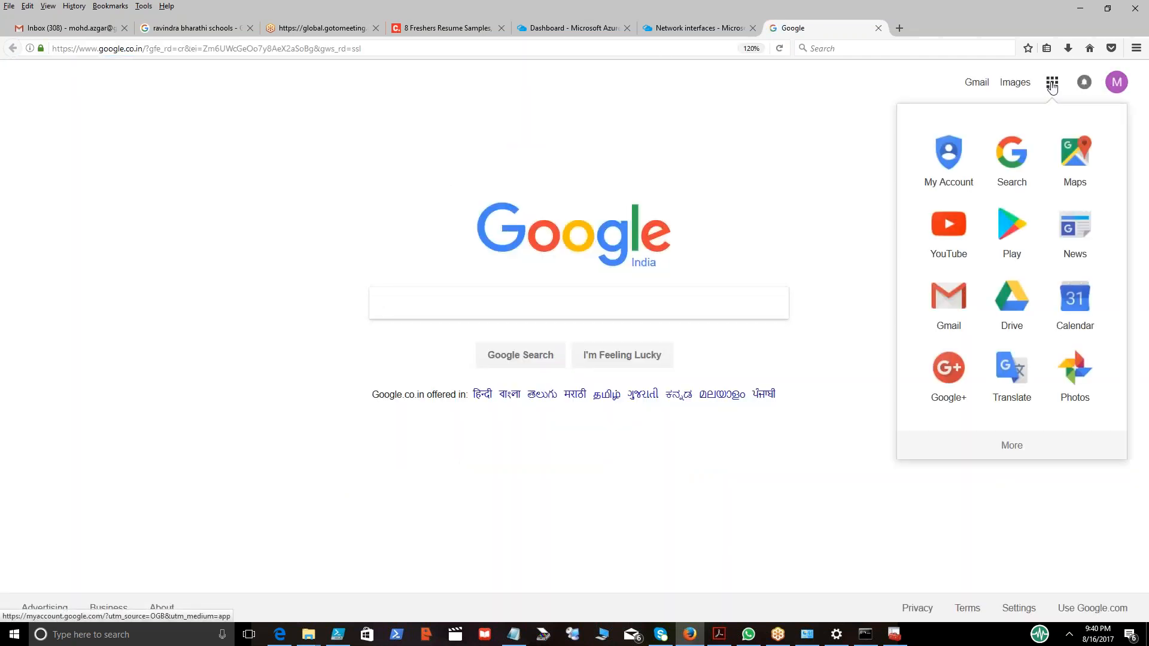
left_click(1009, 300)
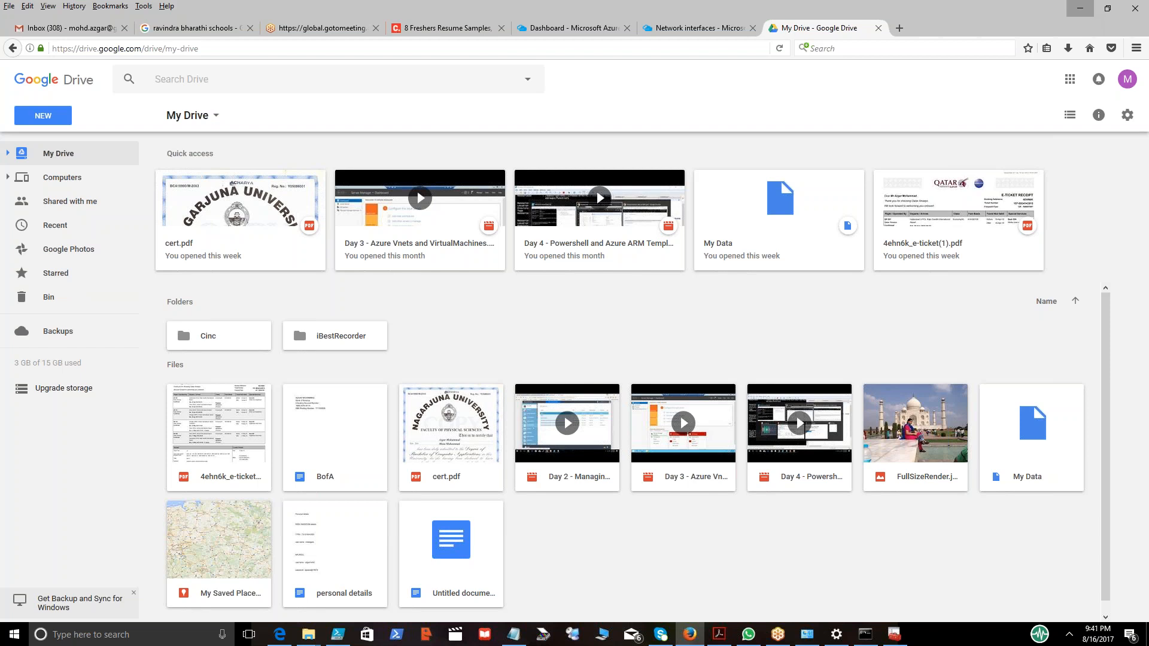
left_click(1079, 8)
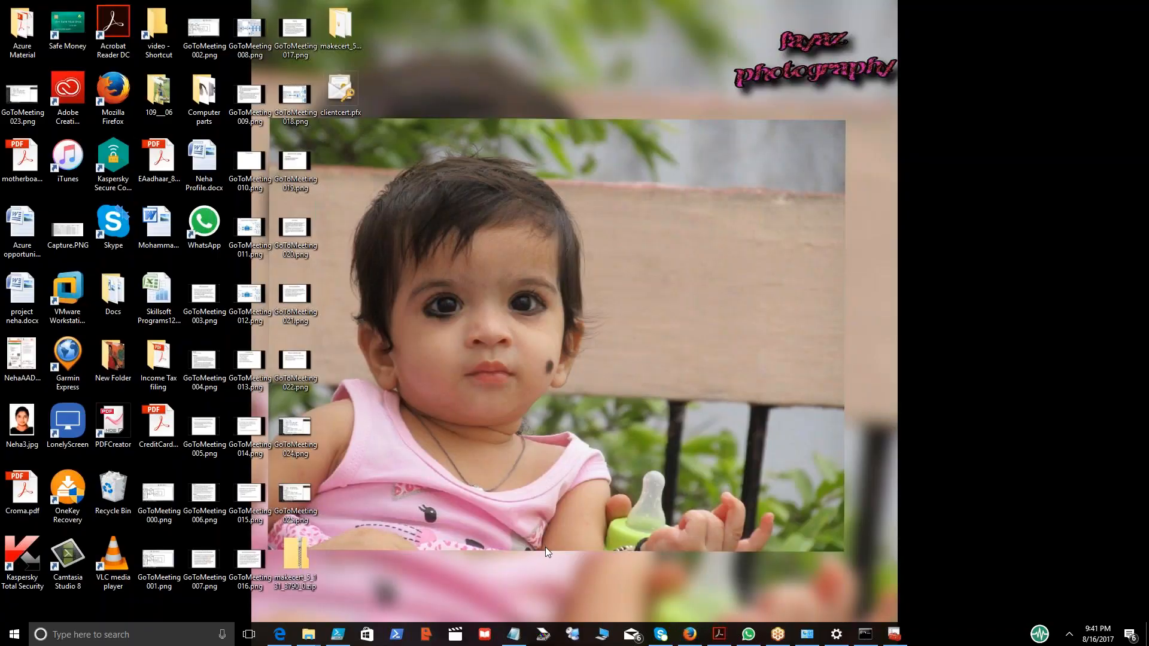
left_click(689, 634)
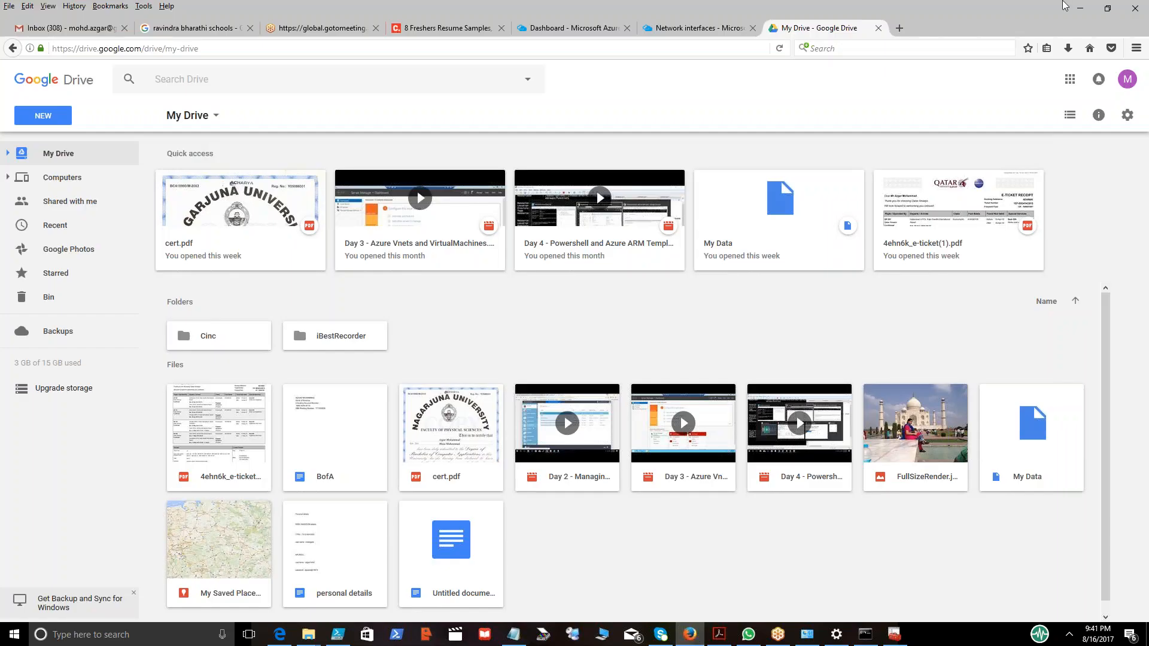
Create a desktop folder named data holding the downloaded VPN client (x64).exe installer.
left_click(1068, 48)
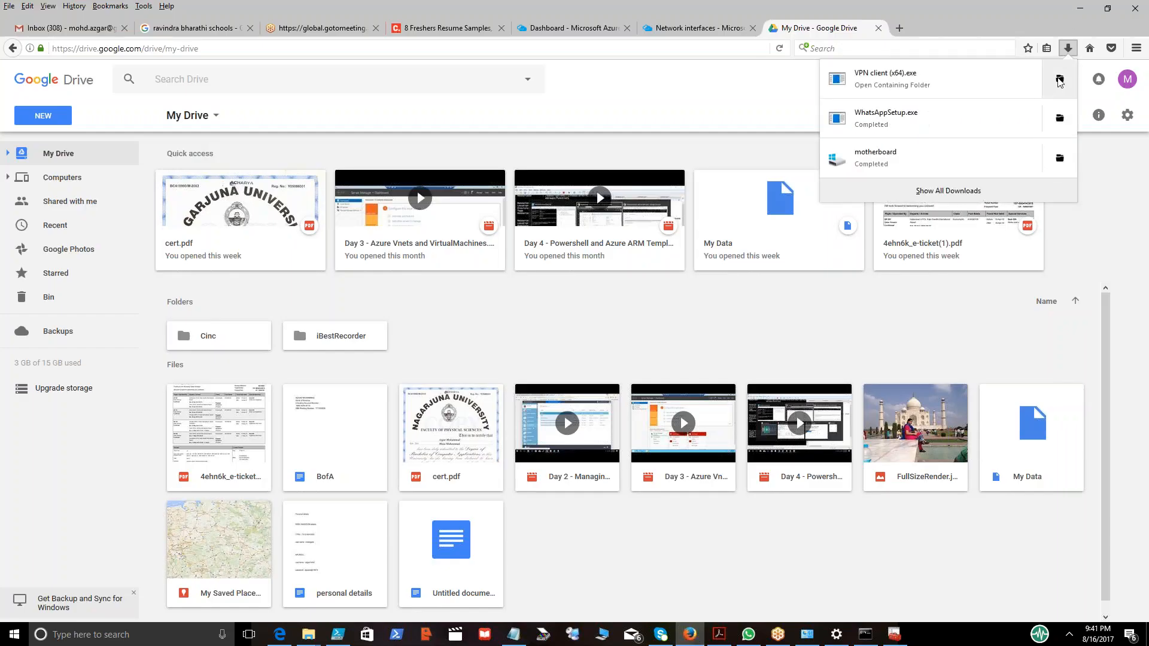
left_click(1060, 80)
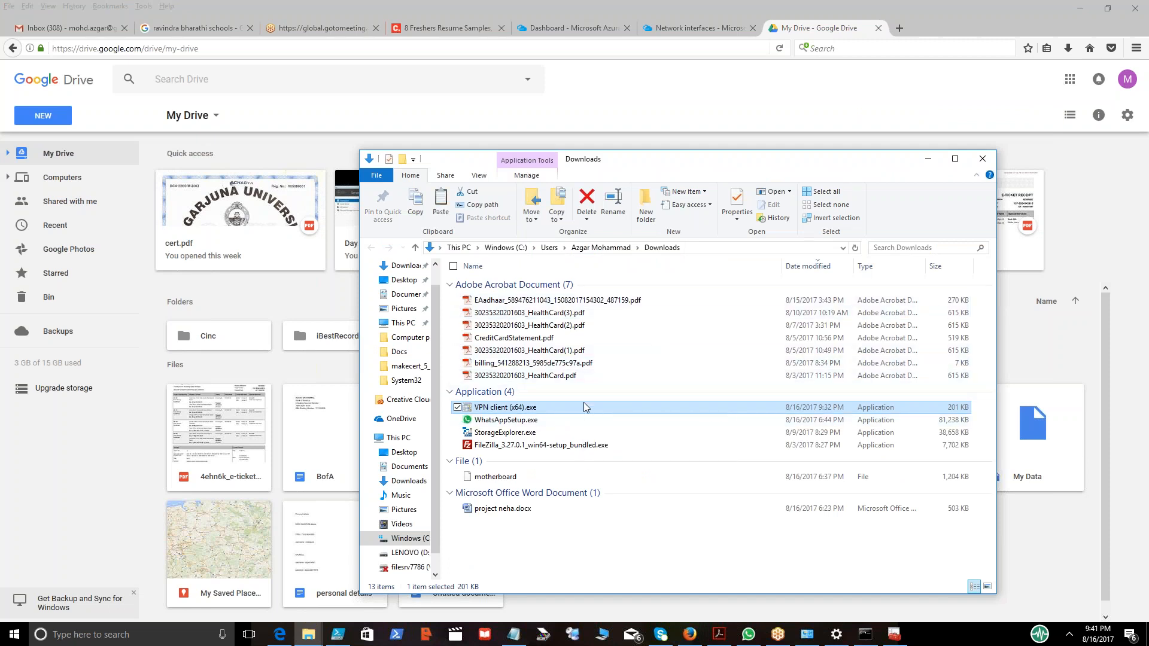
key("super+d")
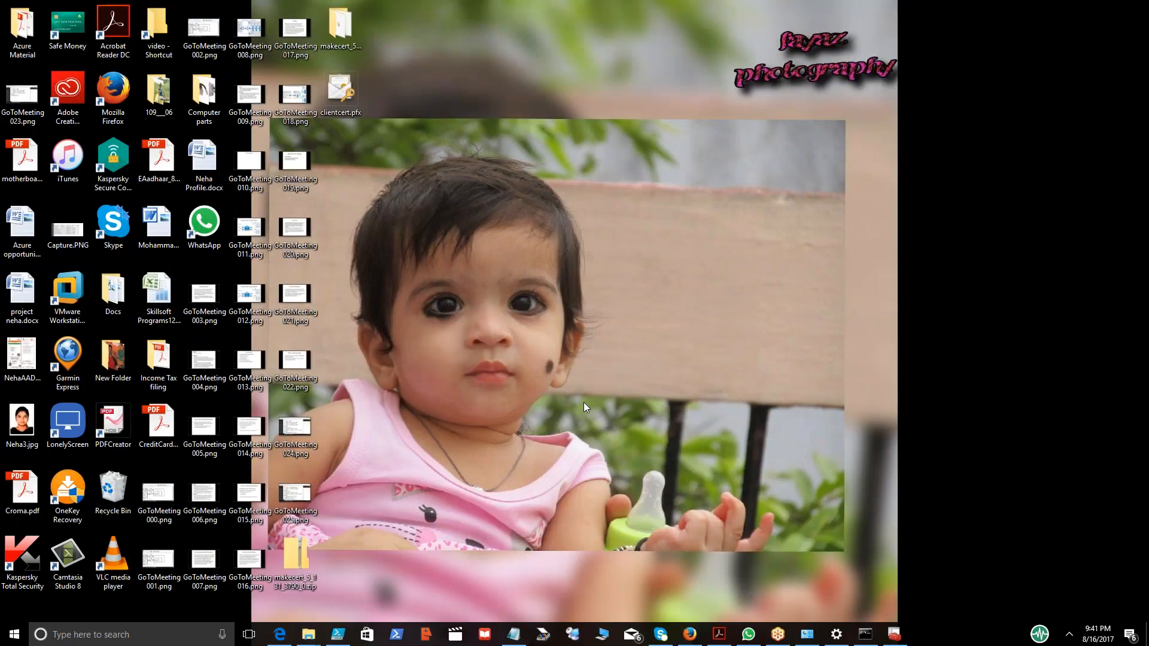
right_click(483, 253)
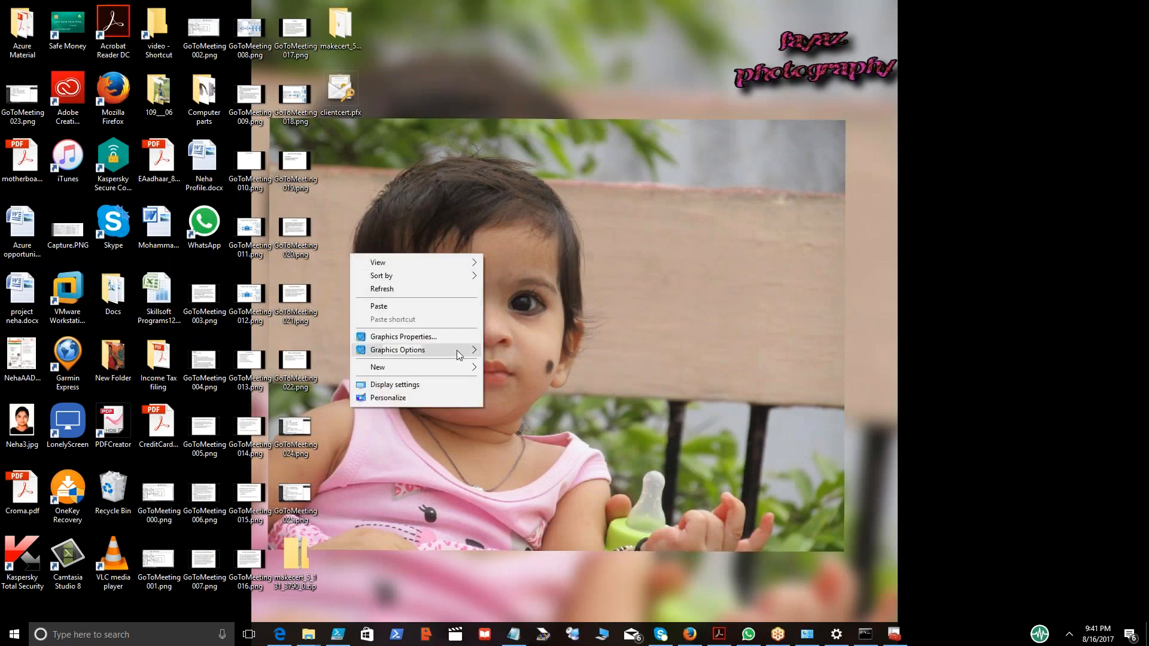
mouse_move(448, 372)
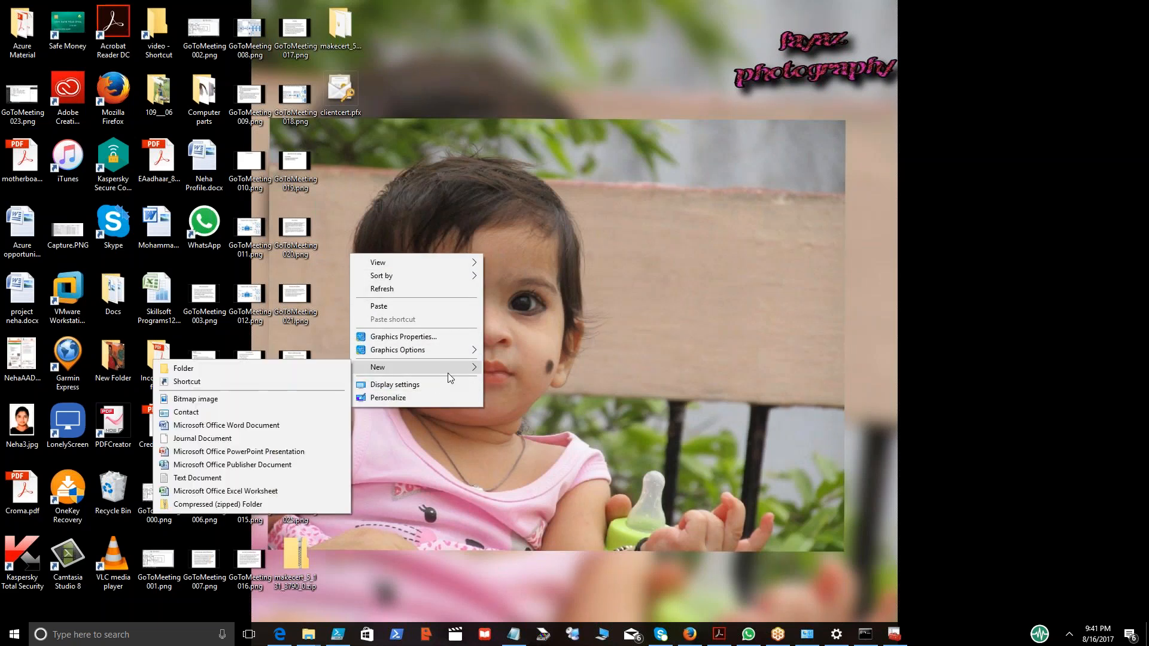
left_click(347, 369)
type("data")
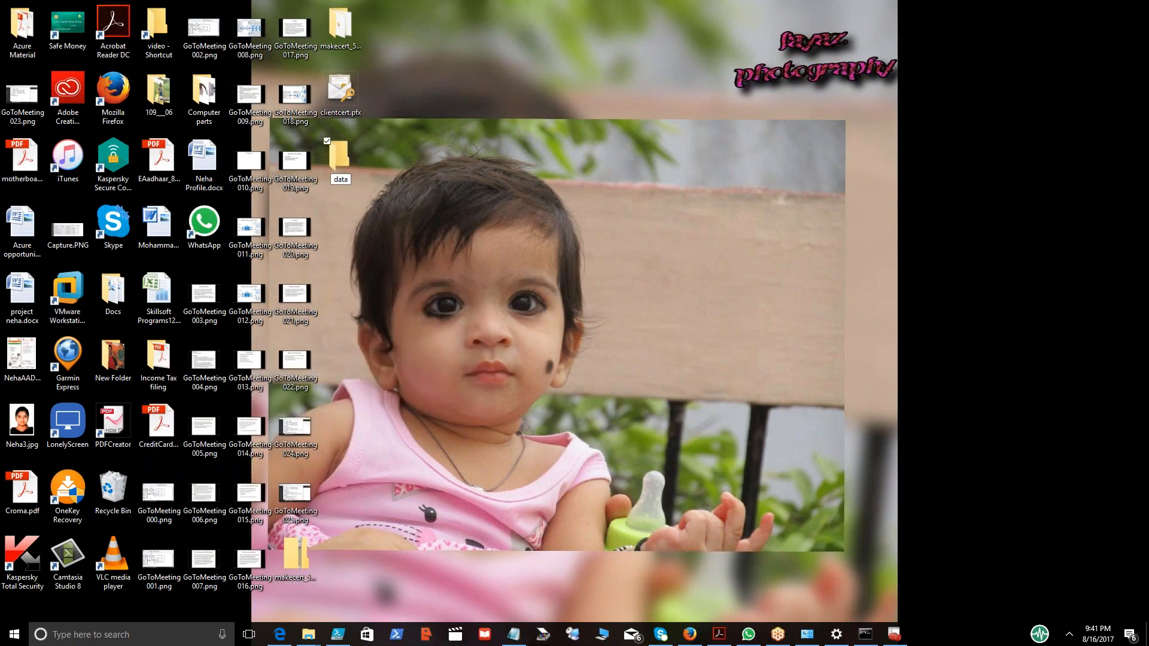
key("Return")
key("Return")
left_click(456, 215)
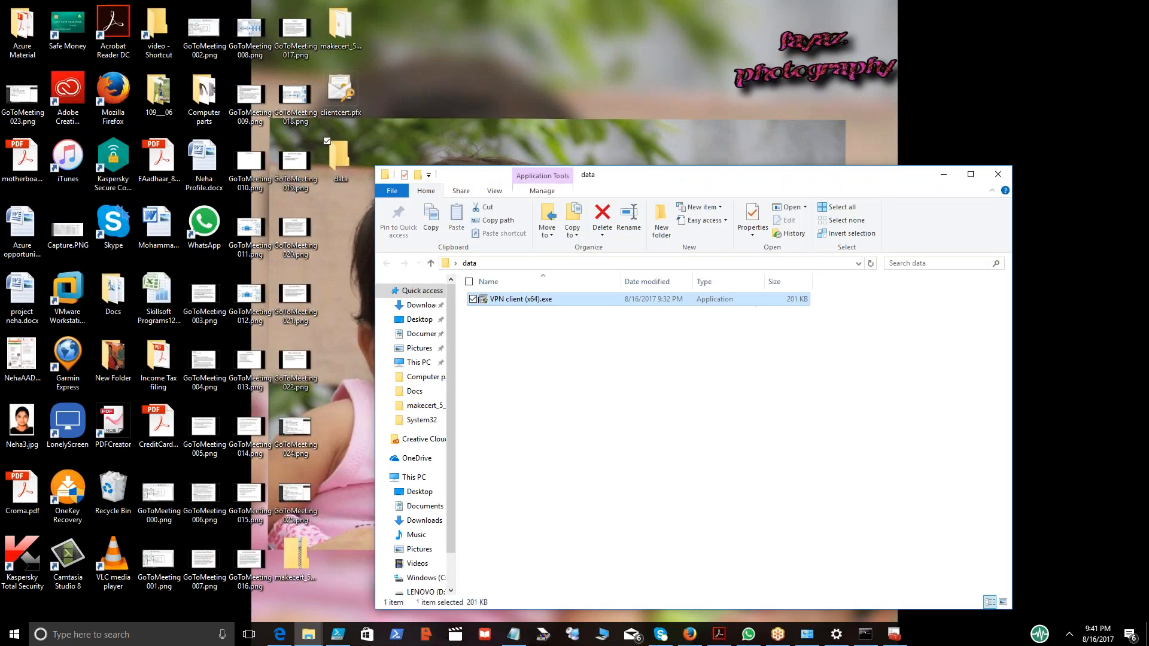
Move clientcert.pfx into the data folder and compress the folder into a zipped data.zip.
left_click_drag(342, 89, 592, 410)
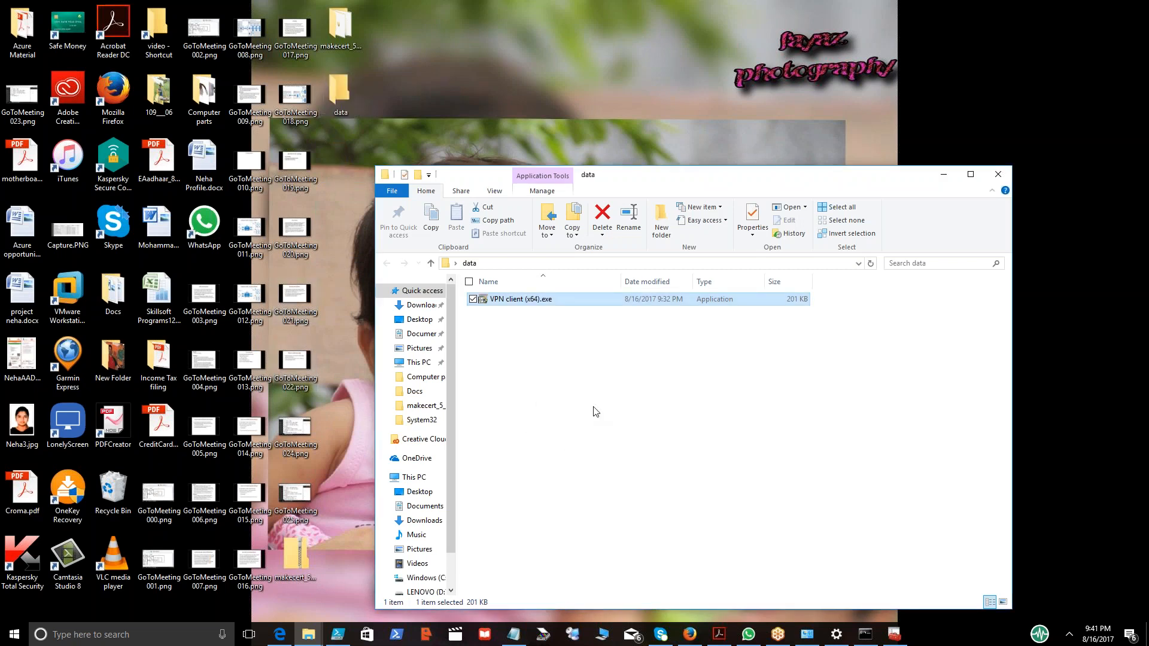
left_click(998, 175)
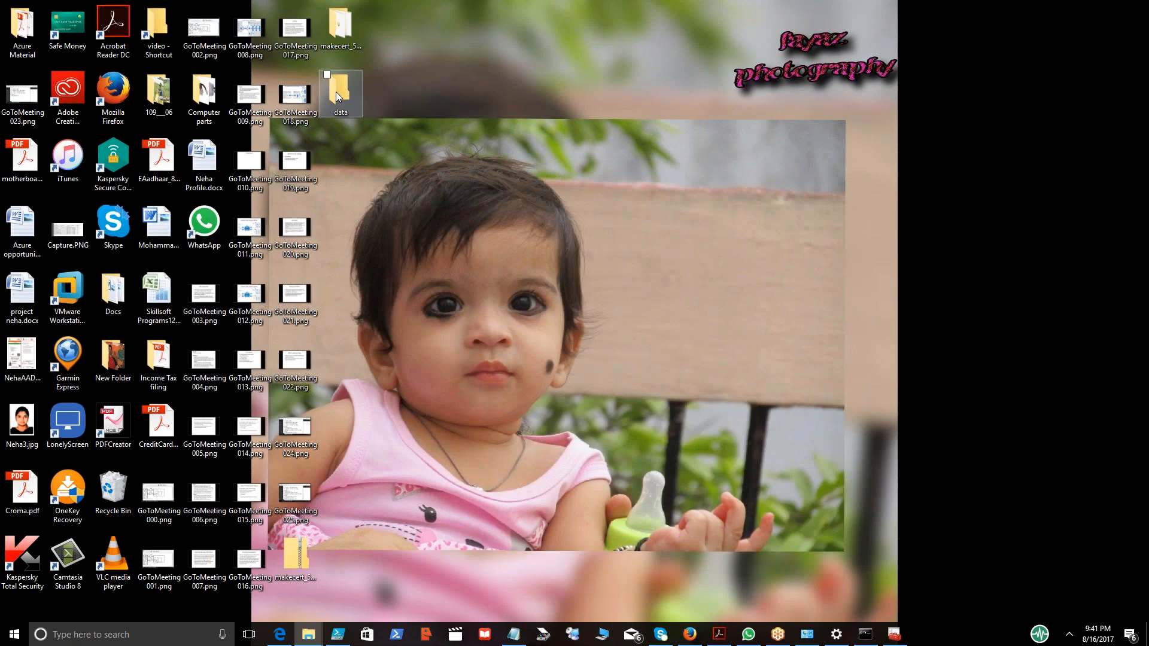
right_click(336, 92)
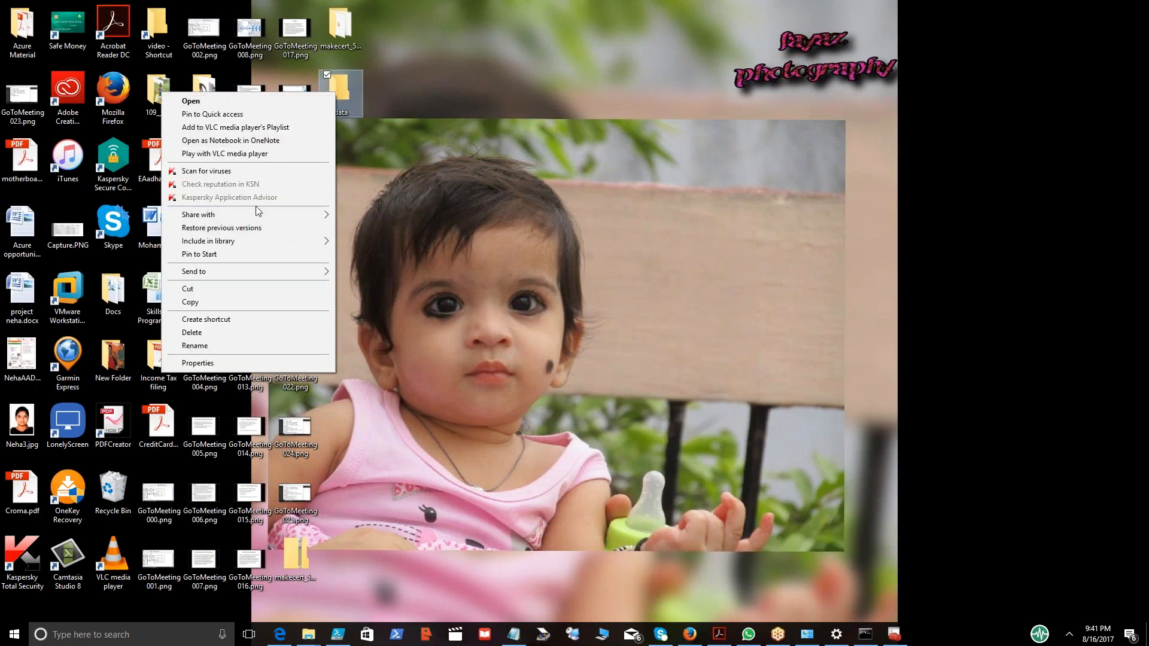
mouse_move(267, 277)
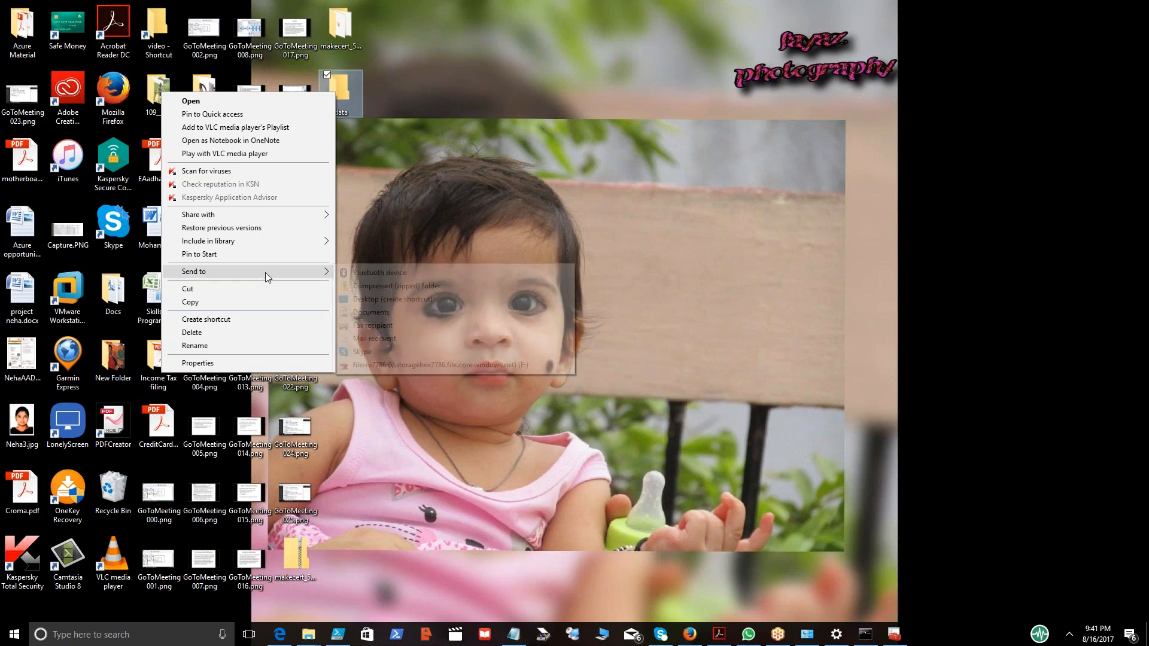
left_click(363, 284)
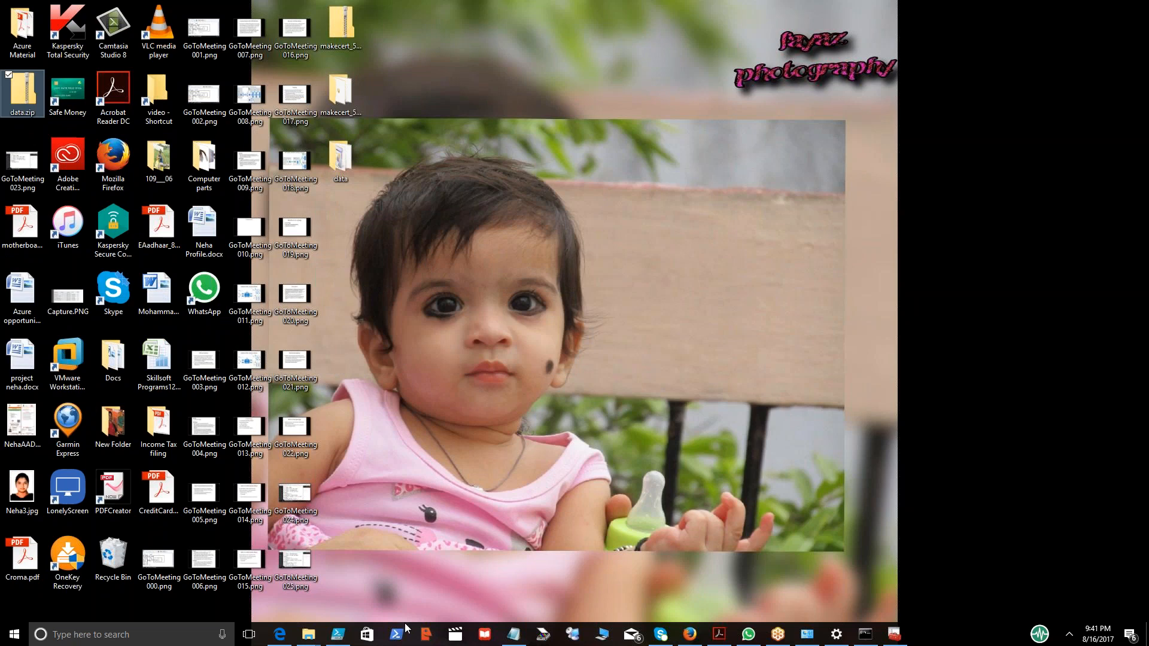
Upload data.zip from the desktop into My Drive in Google Drive.
left_click(691, 638)
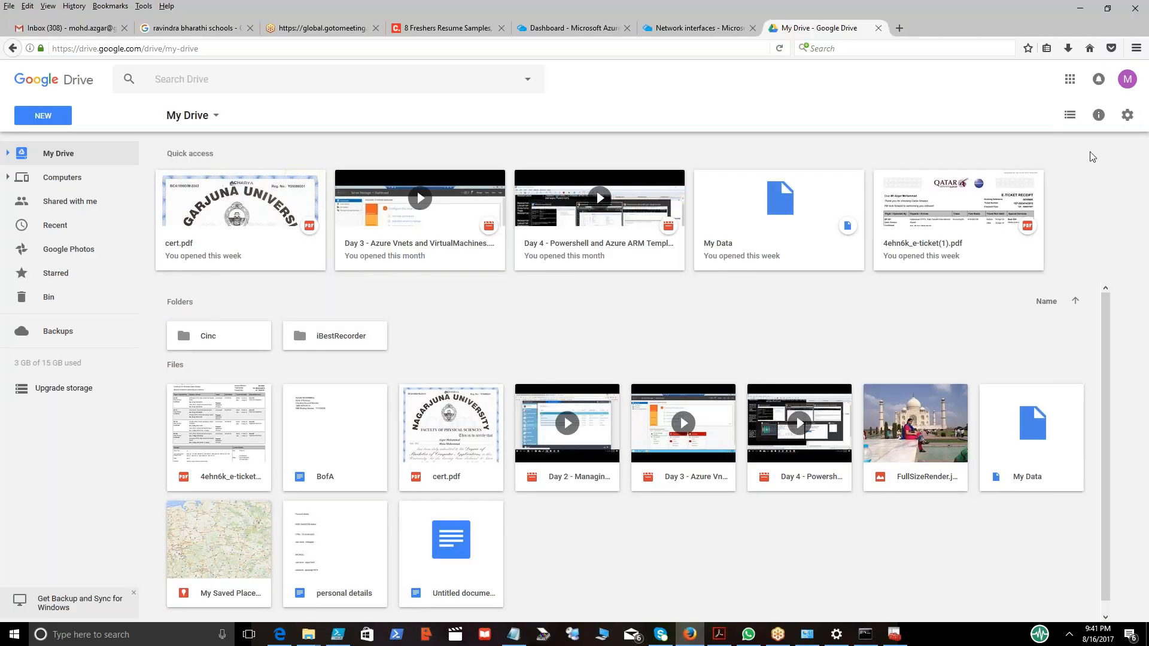
left_click(1127, 115)
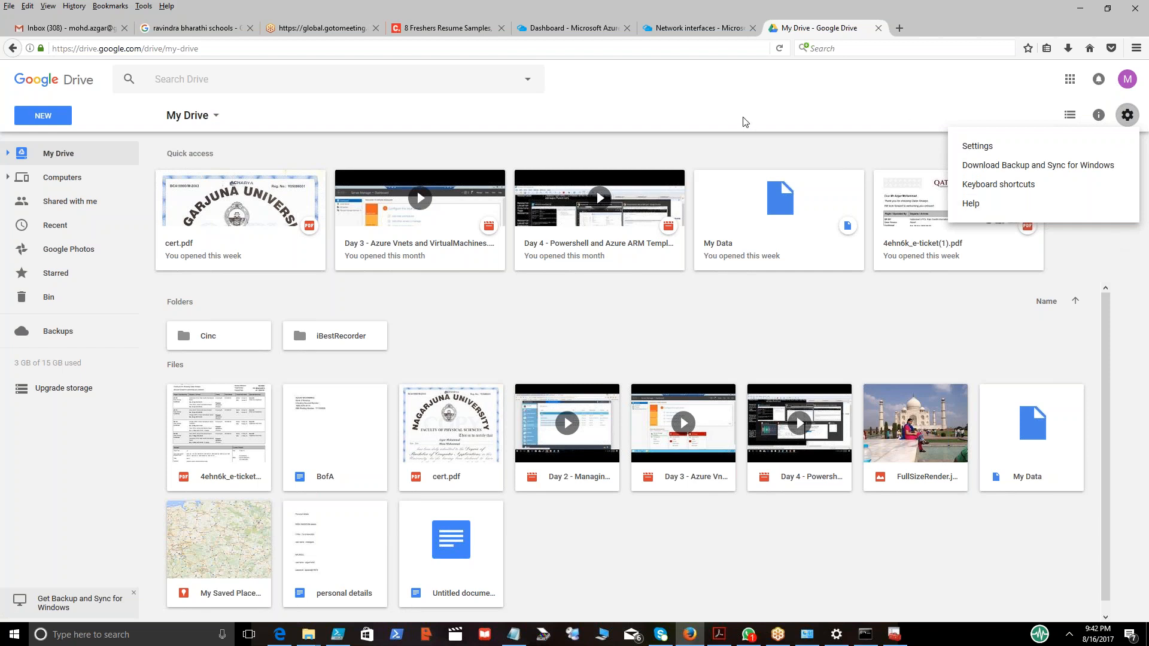
left_click(883, 51)
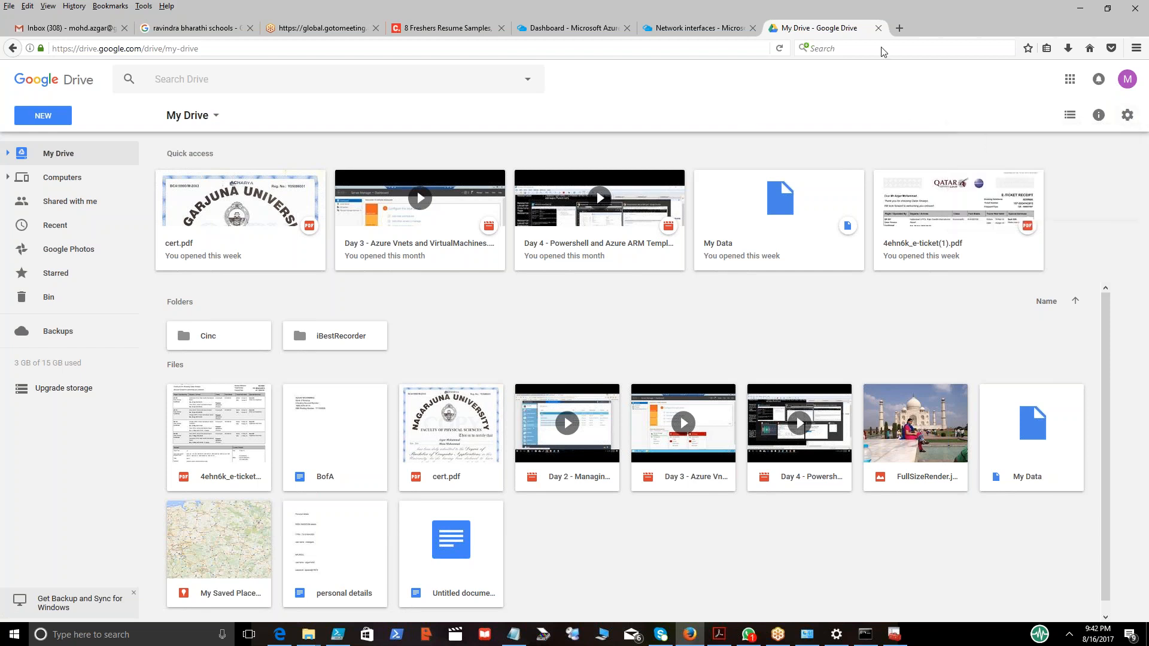
left_click(1110, 12)
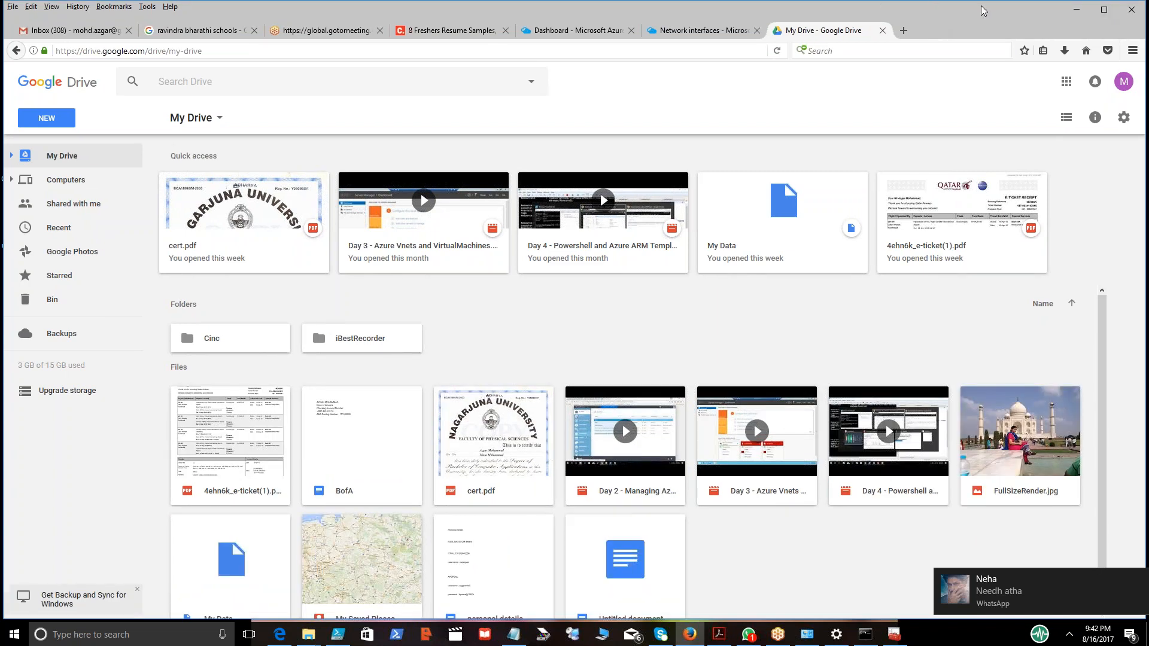
left_click_drag(982, 10, 1085, 47)
left_click_drag(27, 90, 455, 335)
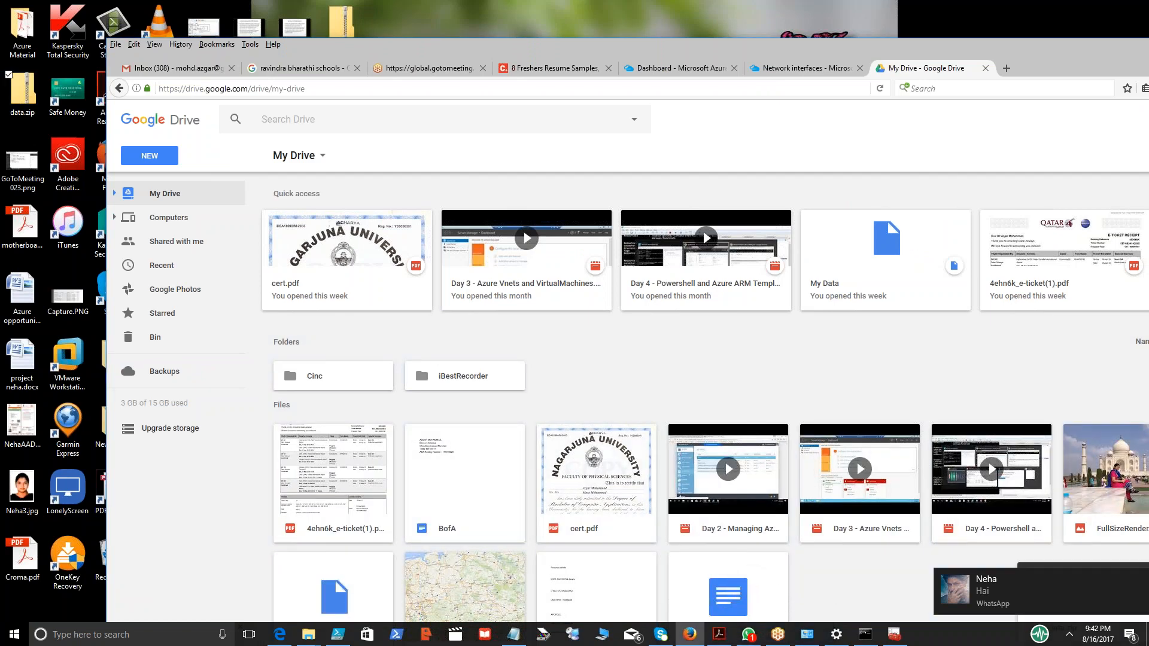
double_click(940, 48)
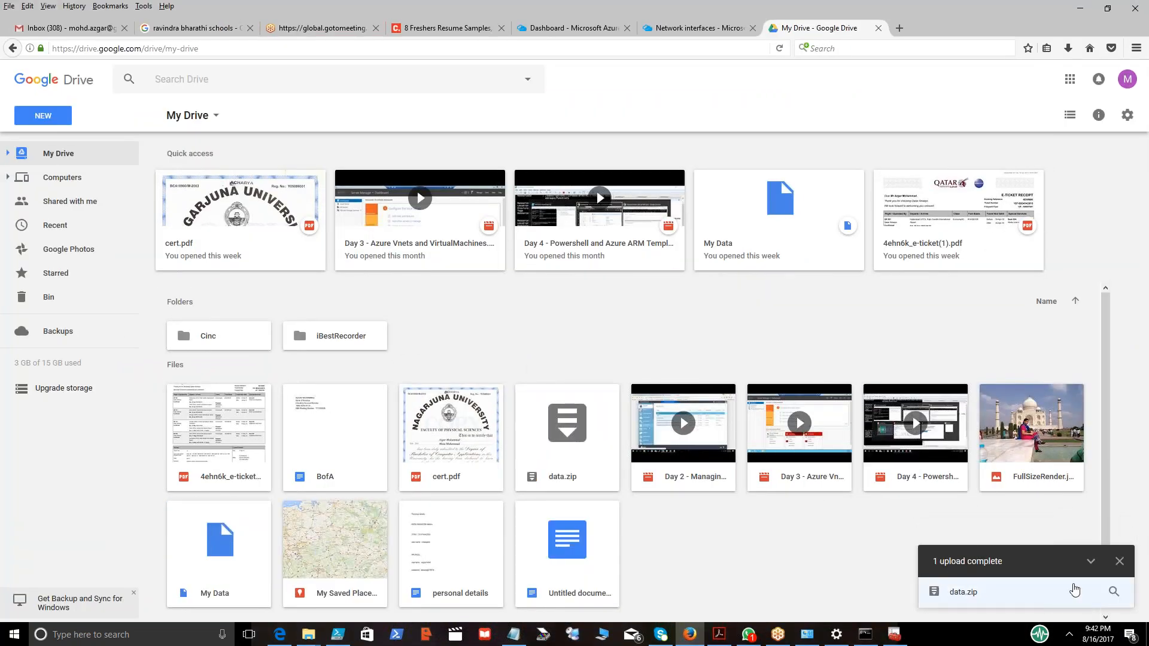
left_click(1120, 561)
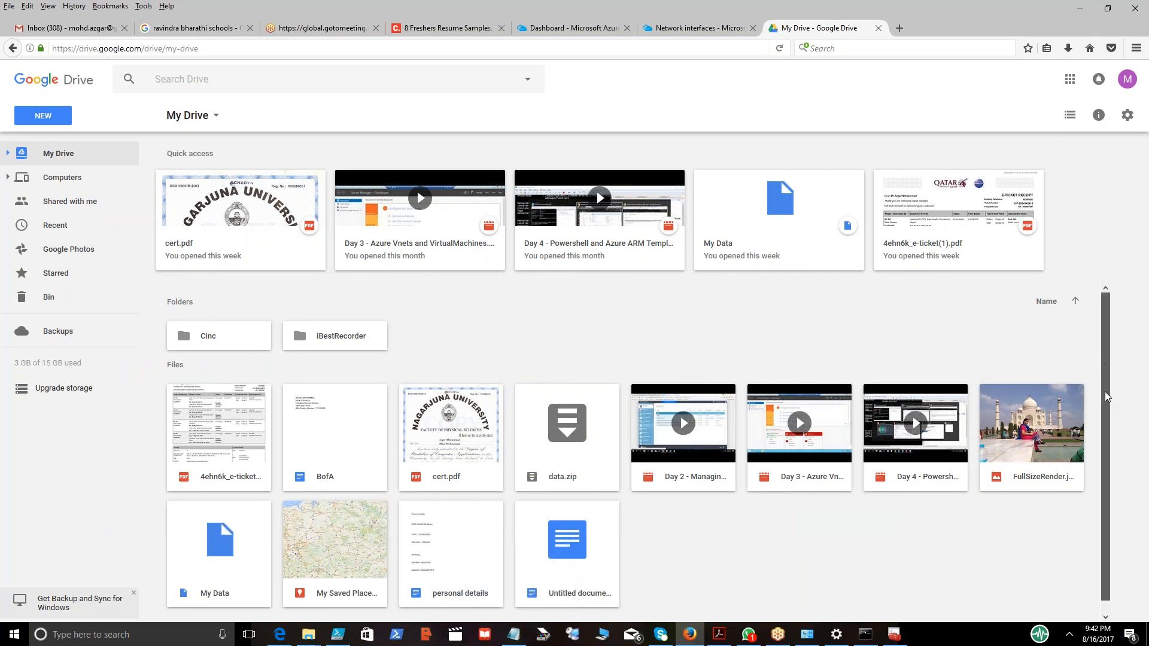
Share data.zip with a contact by entering their name and sending the invitation.
scroll(1107, 428, "down", 1)
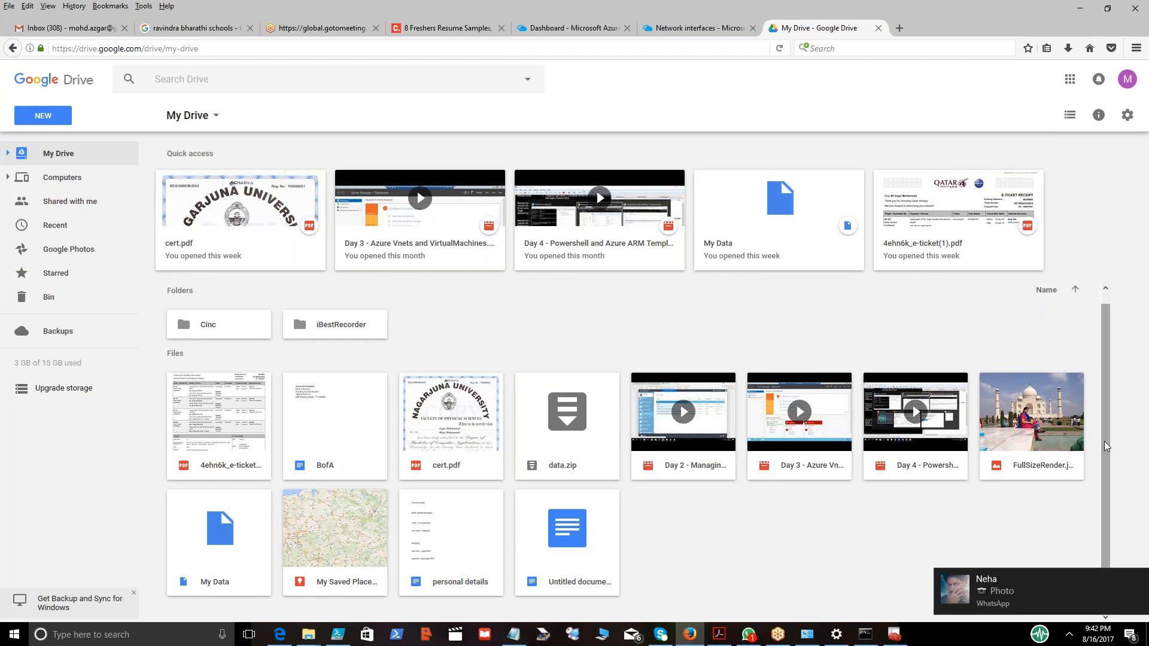
right_click(562, 416)
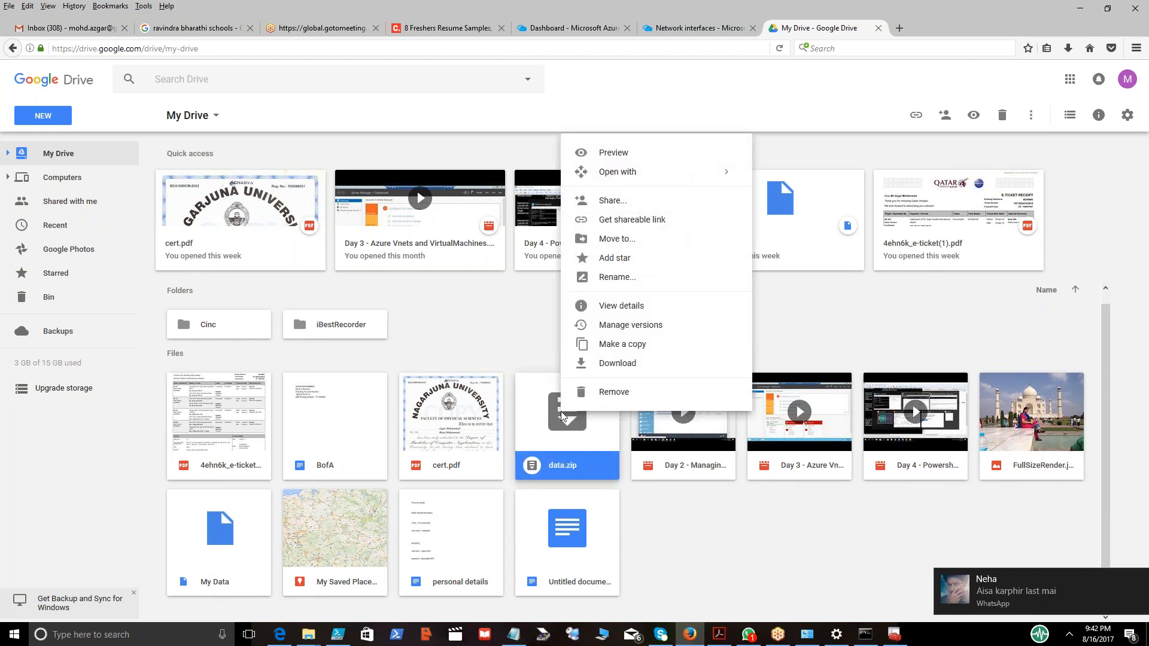
left_click(624, 200)
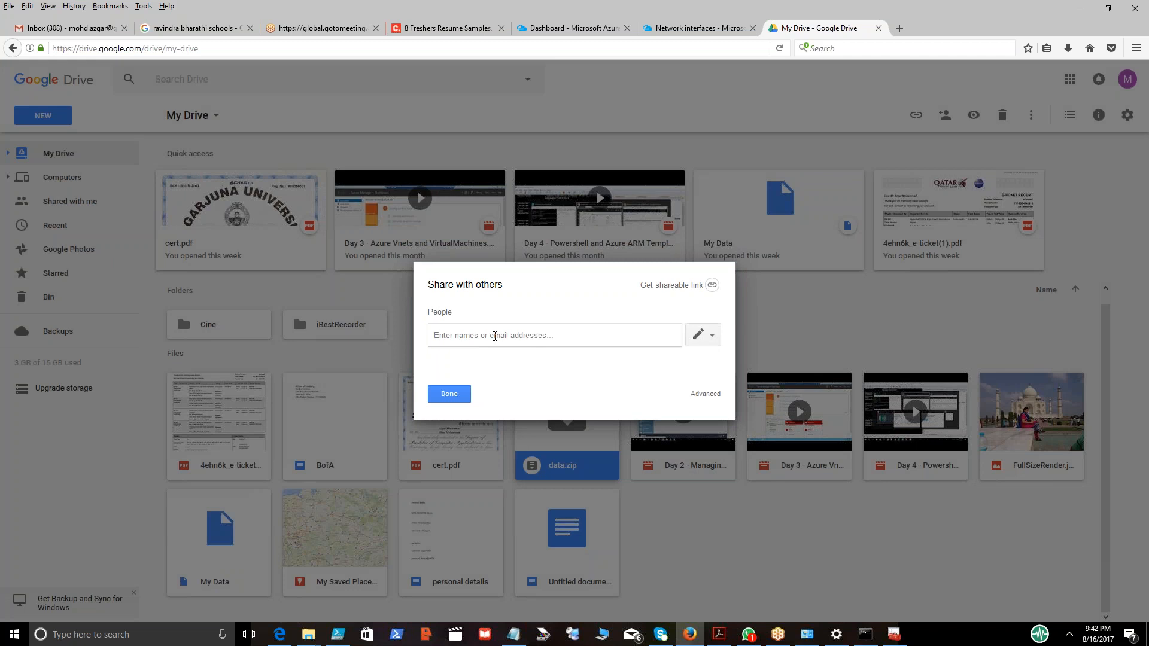
type("anand")
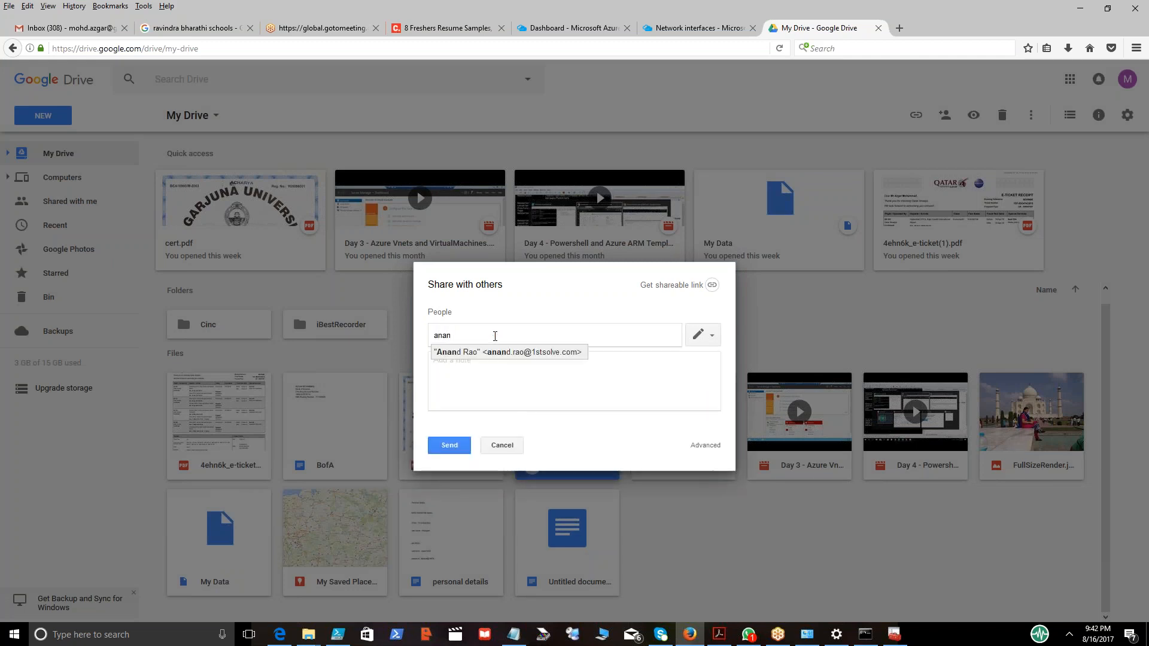
left_click(493, 354)
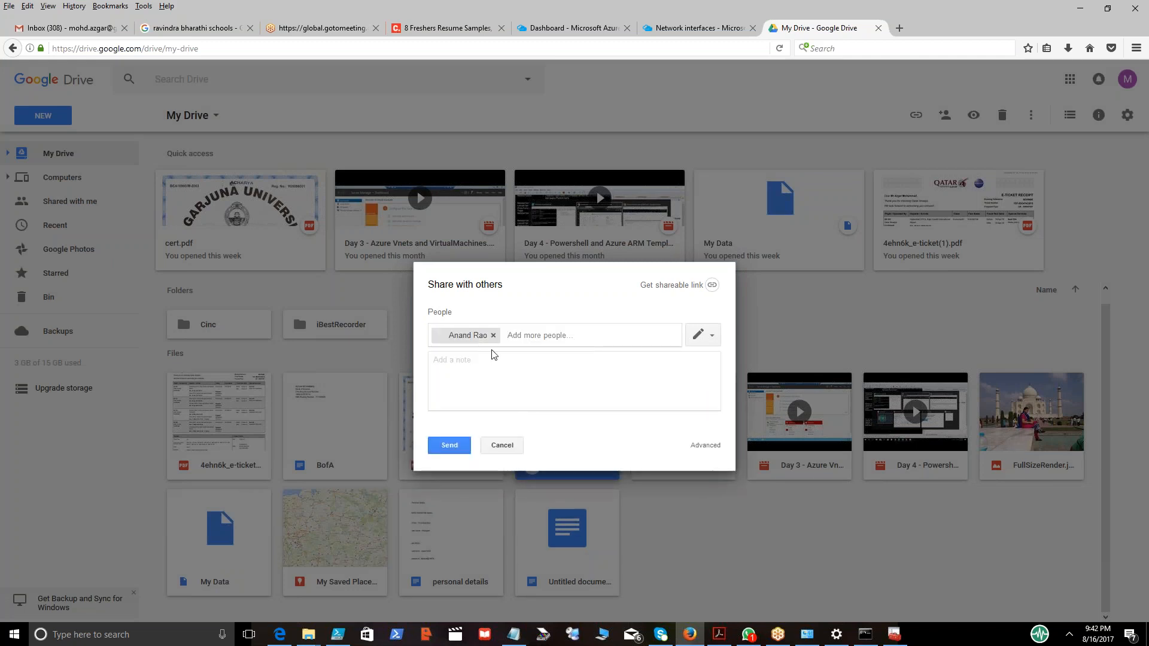
left_click(451, 448)
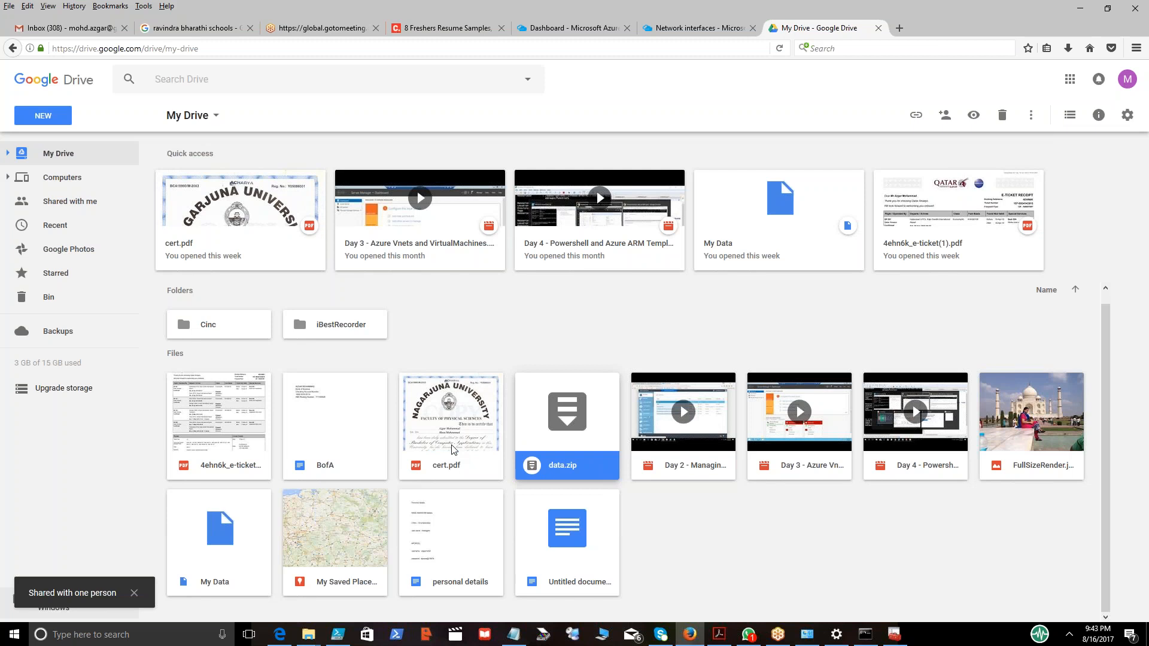
left_click(1085, 8)
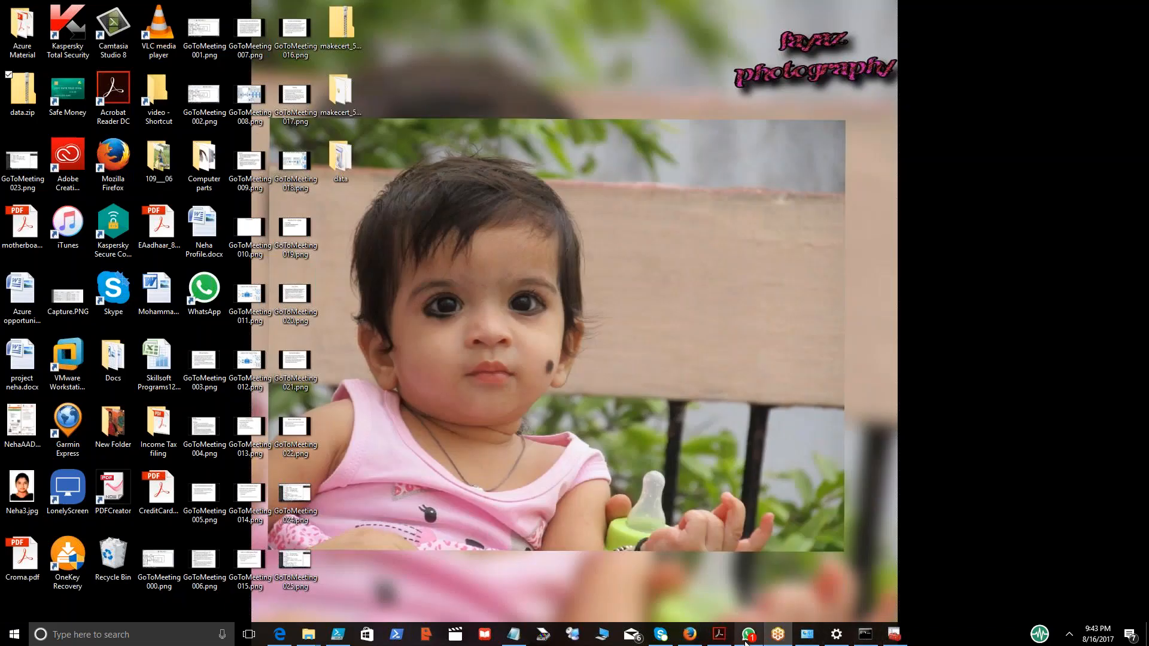
left_click(689, 638)
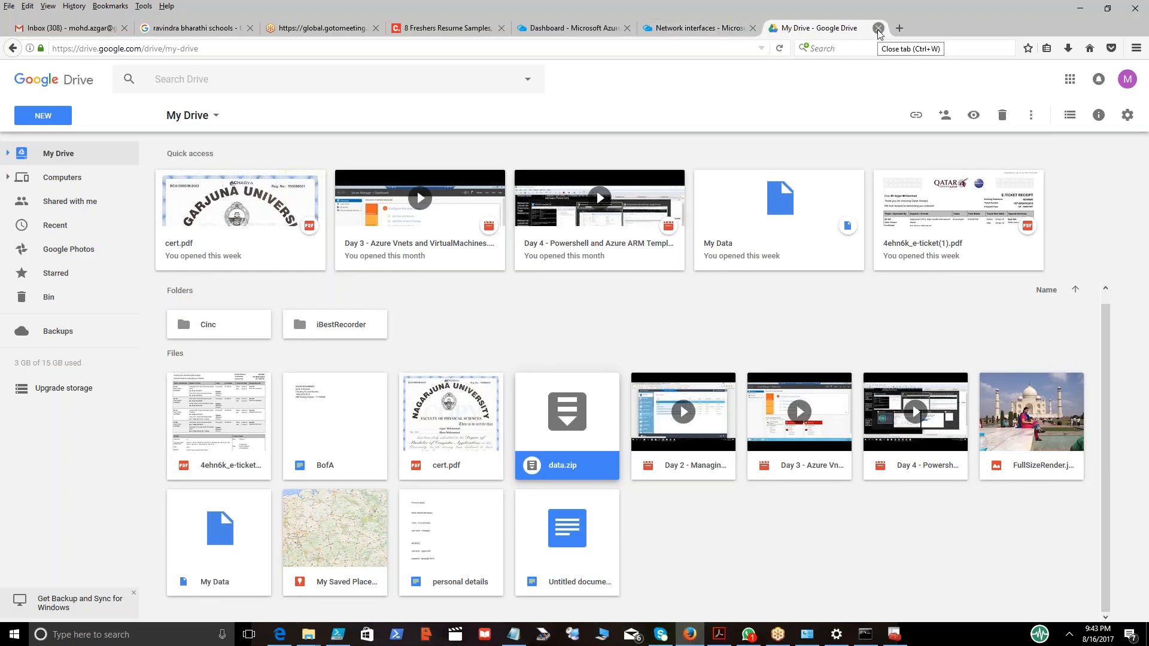
left_click(724, 31)
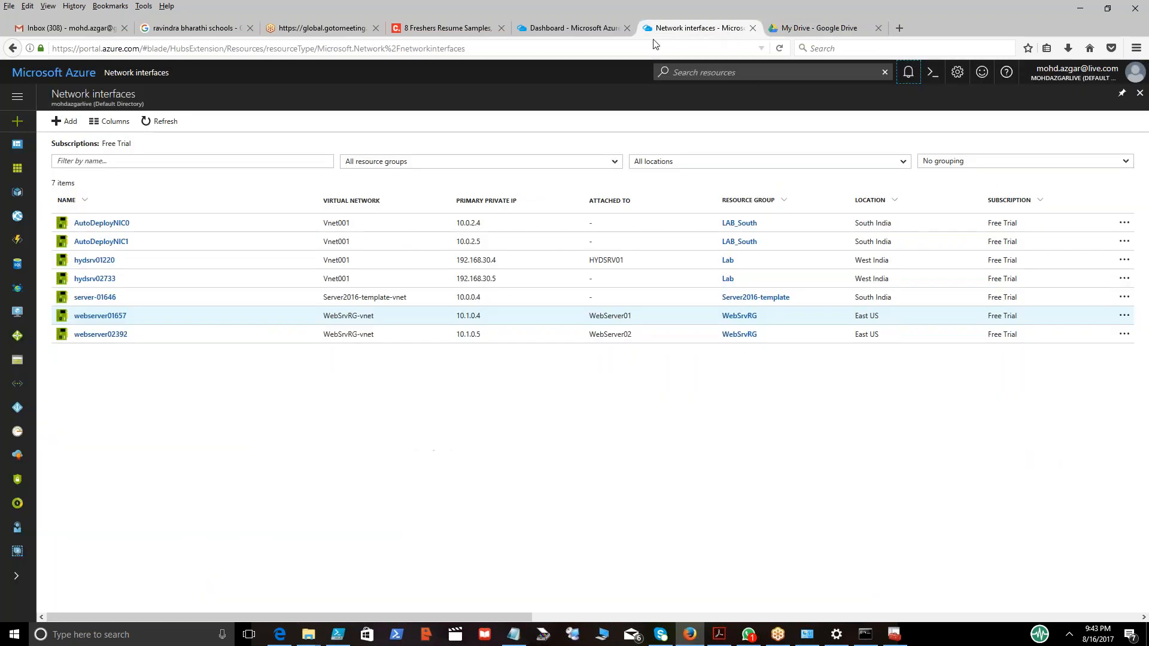
left_click(577, 36)
left_click(806, 32)
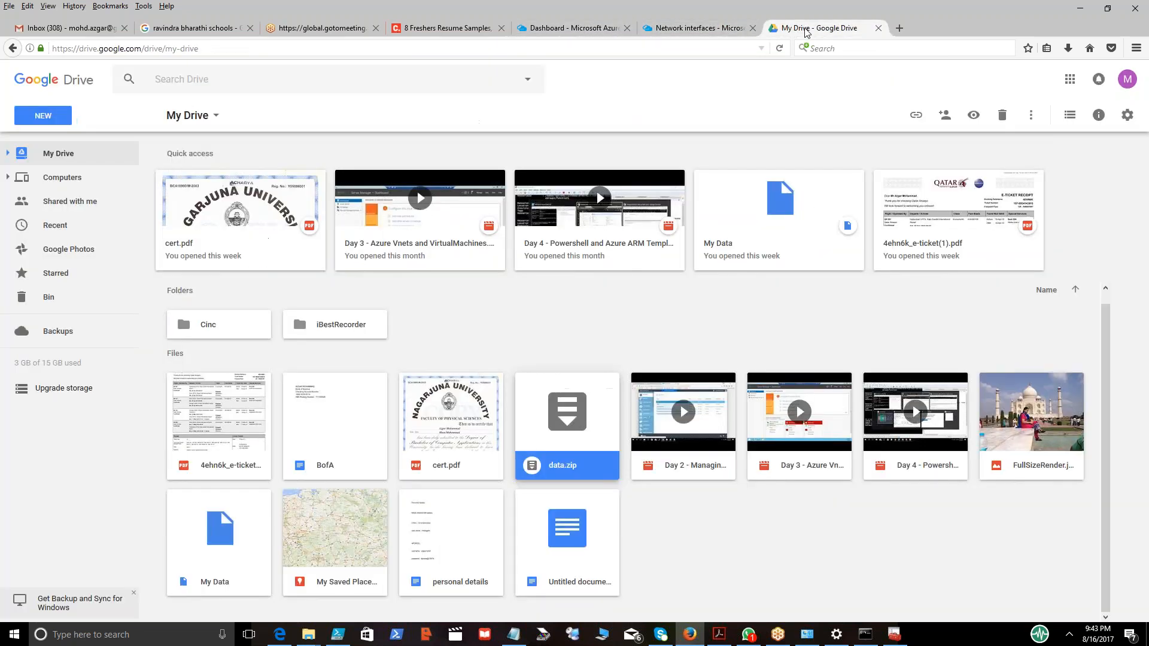
Reopen sharing for data.zip and pick another contact from the name suggestions.
right_click(572, 423)
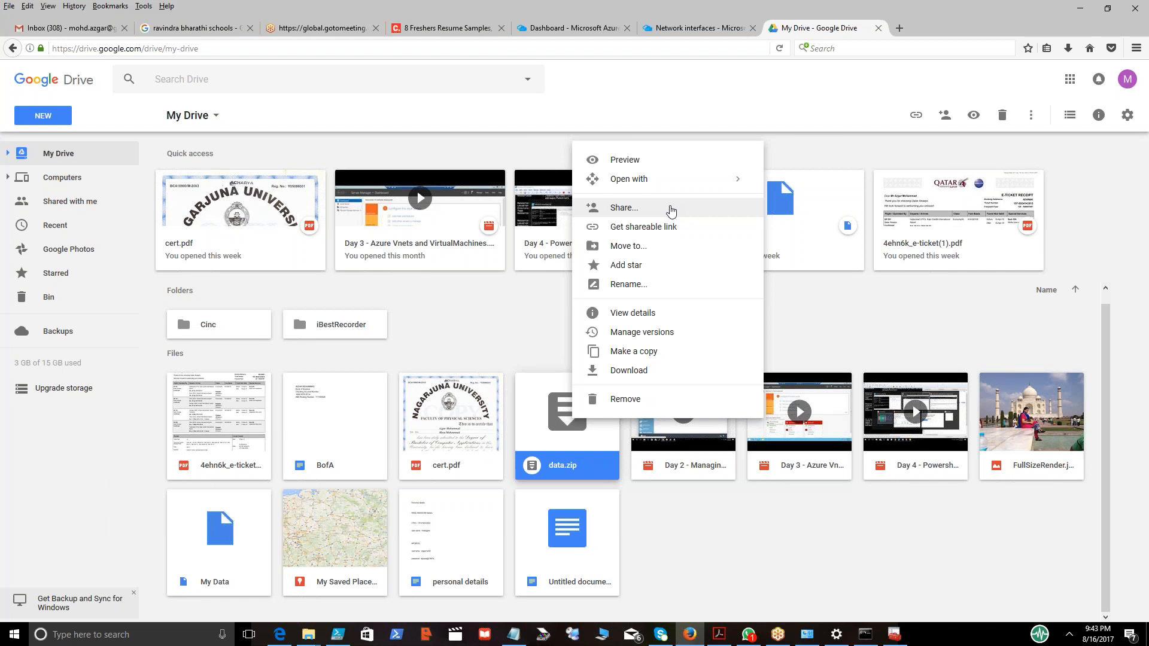
left_click(671, 210)
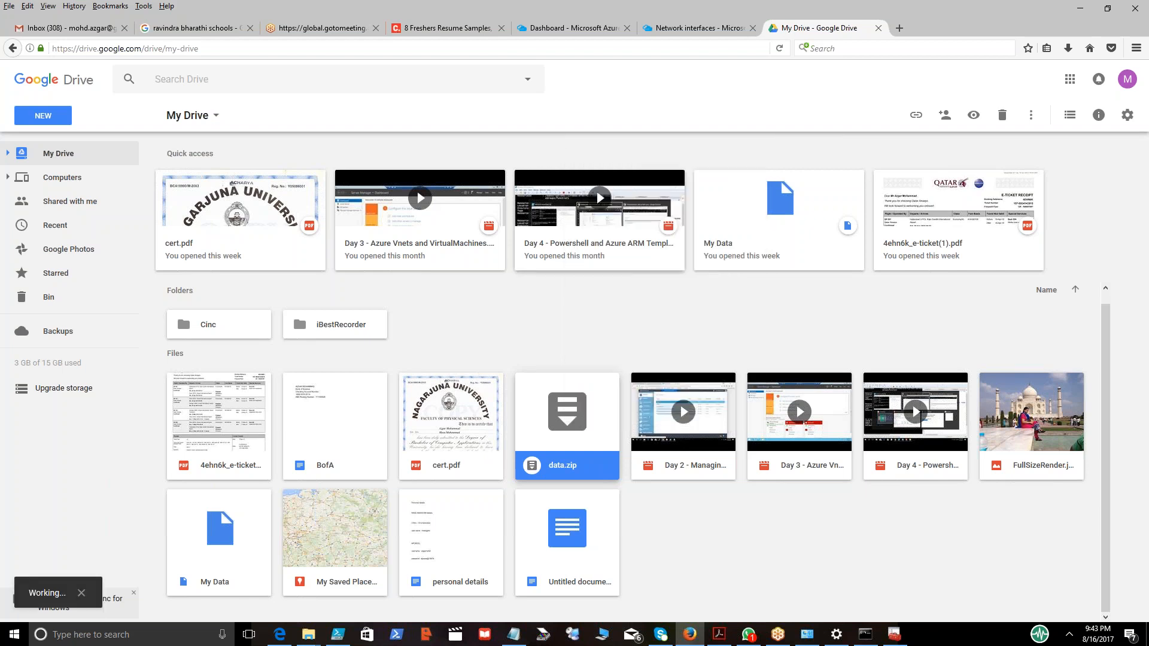
type("and R")
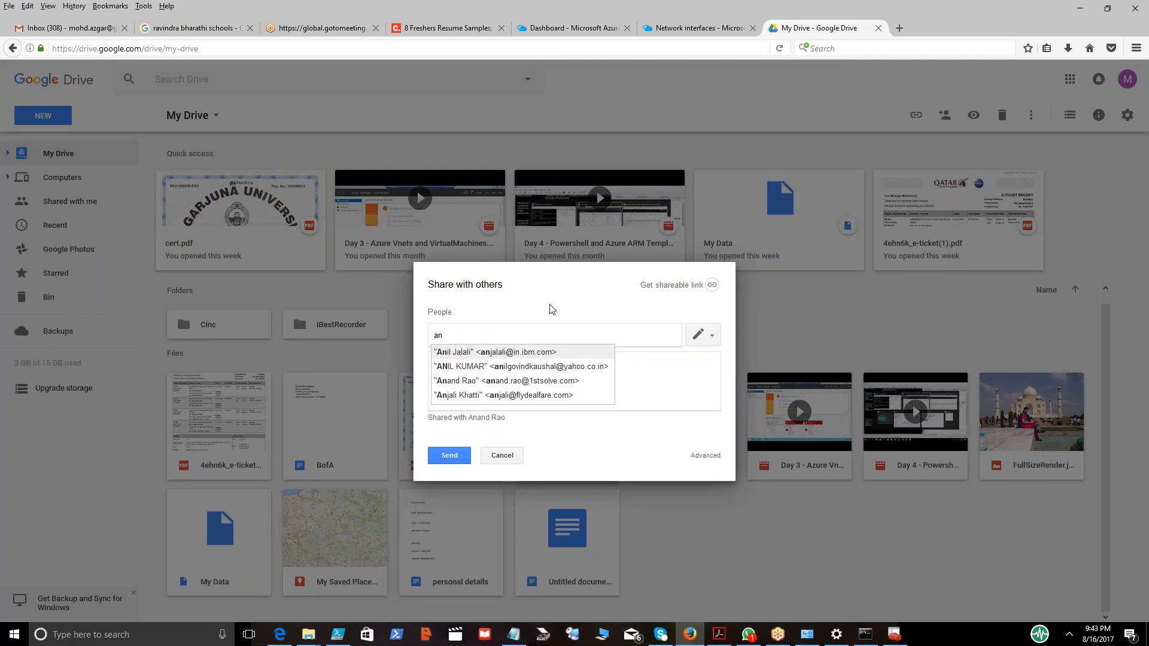
type("a")
left_click(529, 353)
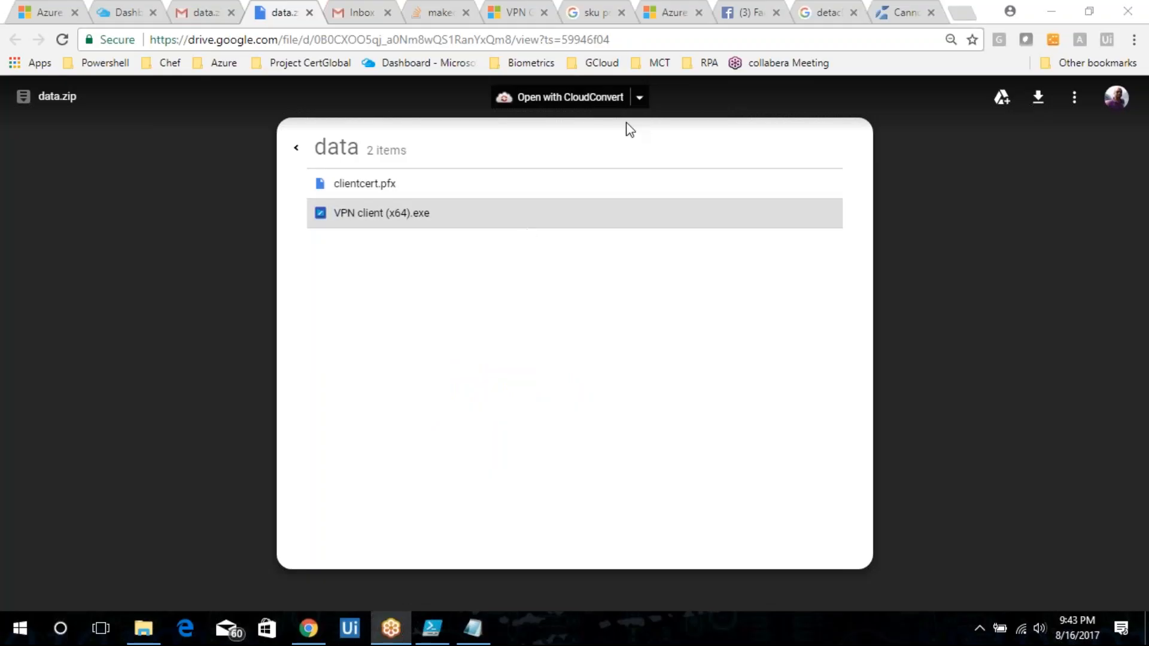
Open the rename dialog for data.zip in its preview and cancel it.
left_click(55, 97)
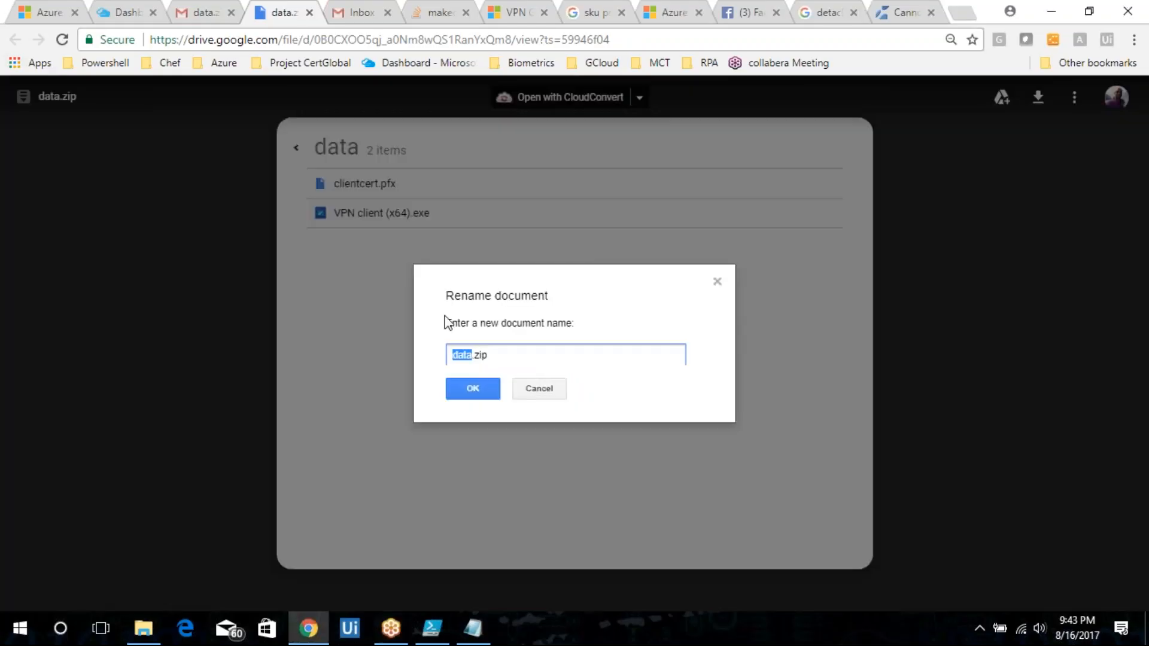
left_click(543, 392)
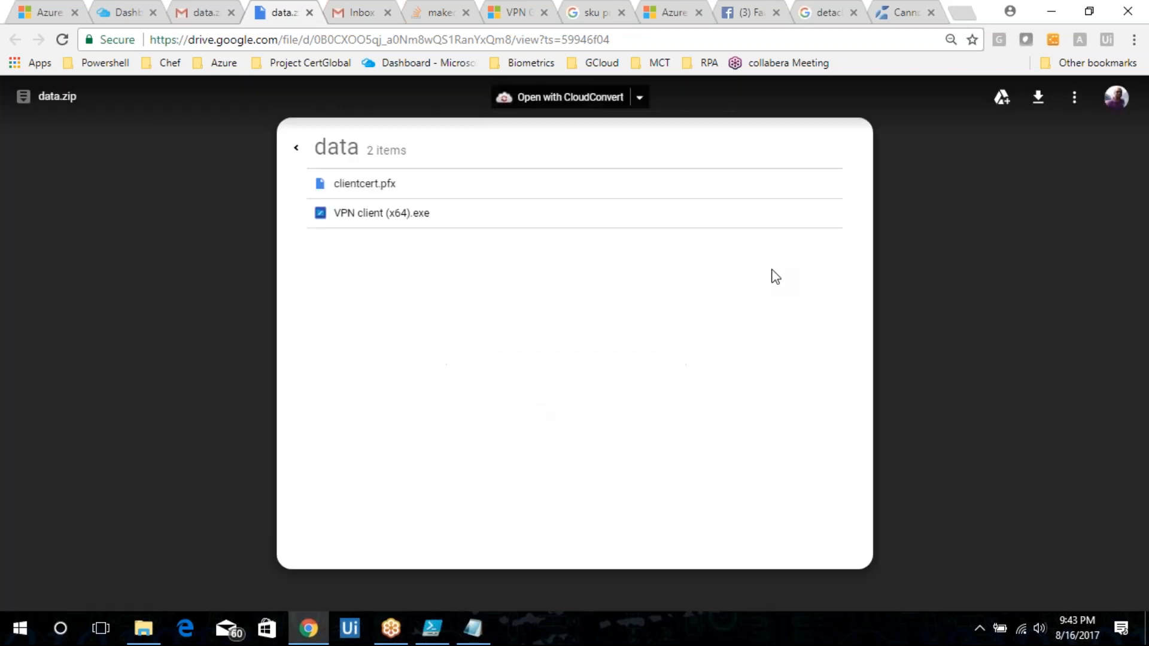
Download data.zip from its Drive preview, show it in its folder, and paste a copy onto the desktop.
left_click(1038, 99)
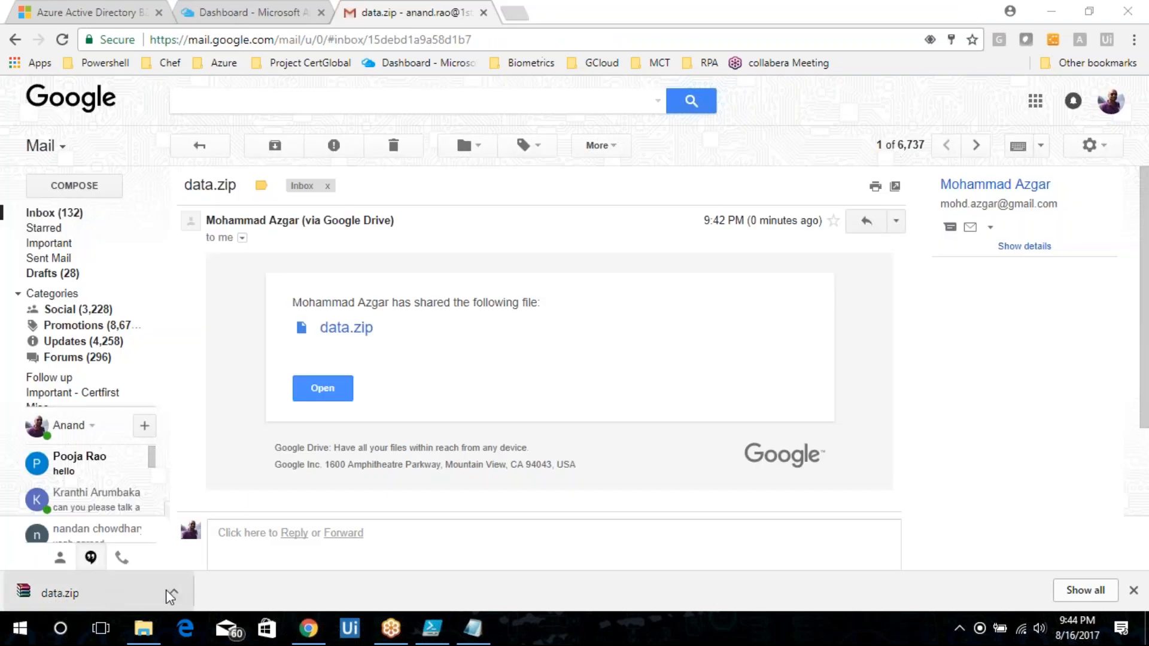
left_click(173, 591)
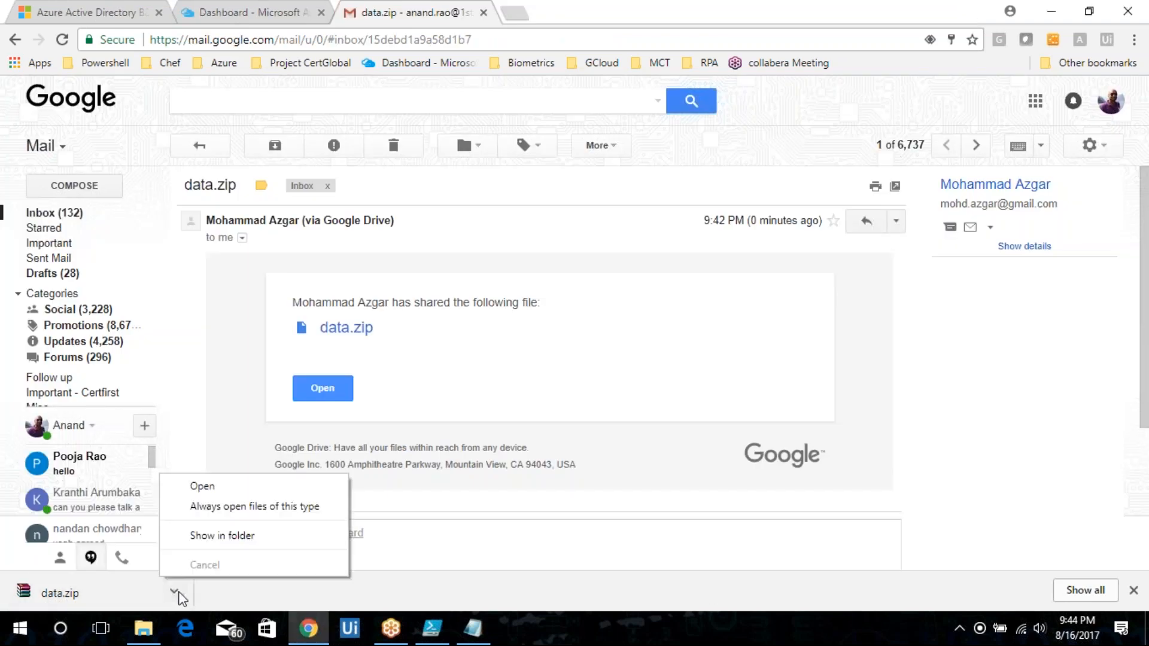
left_click(243, 536)
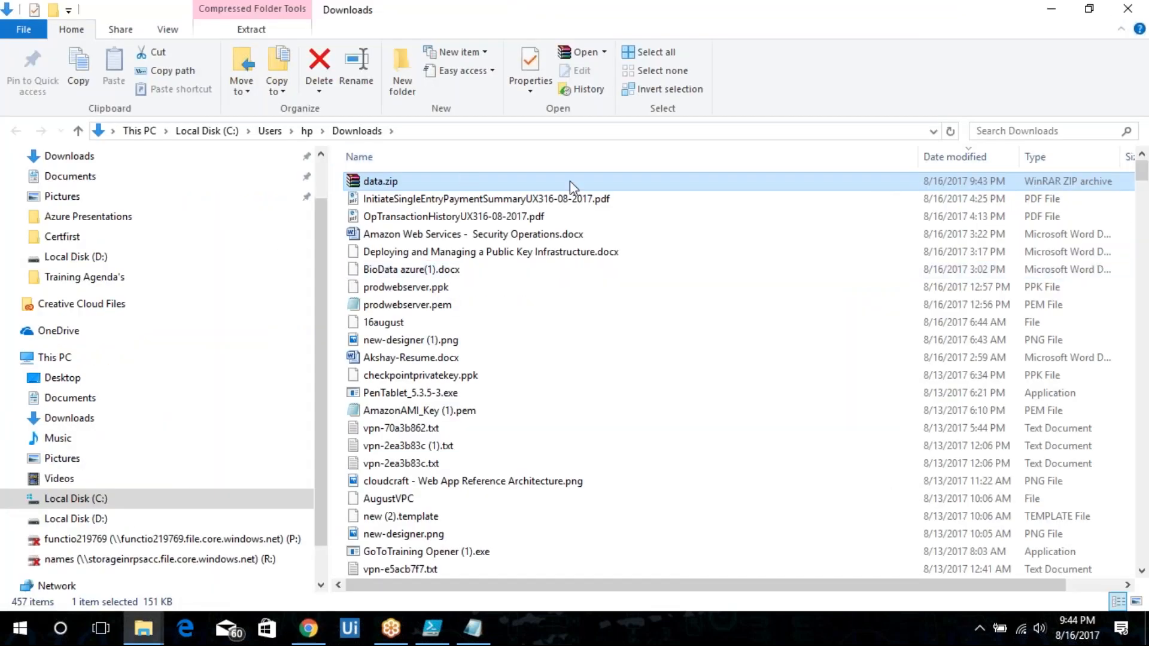
key("super+d")
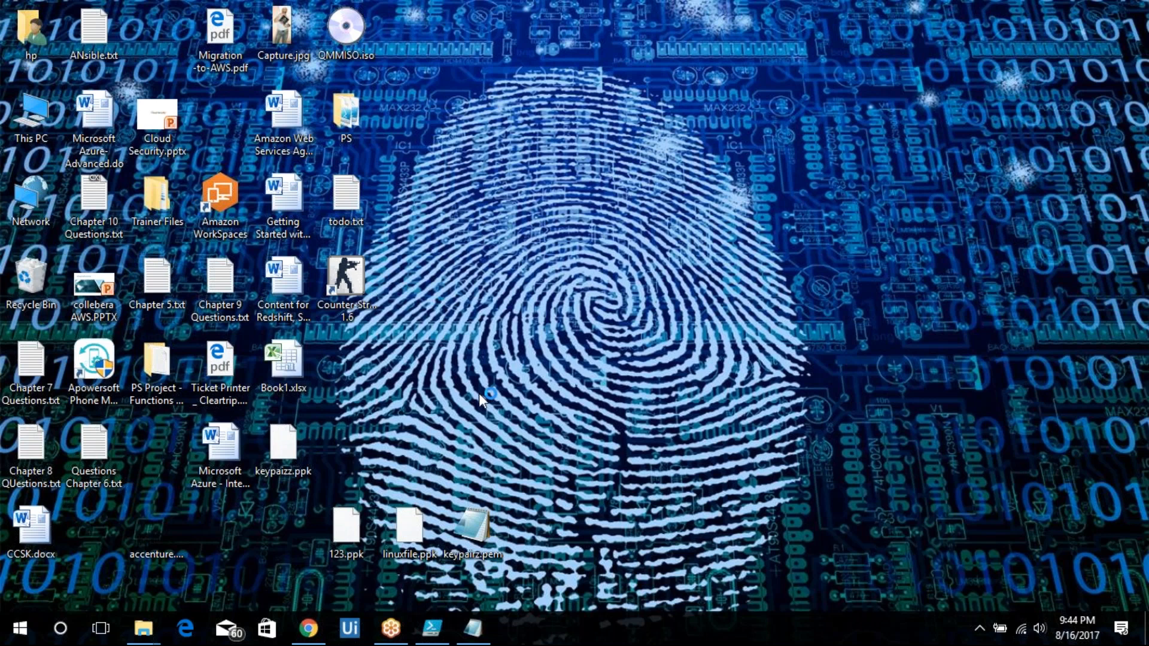
key("ctrl+v")
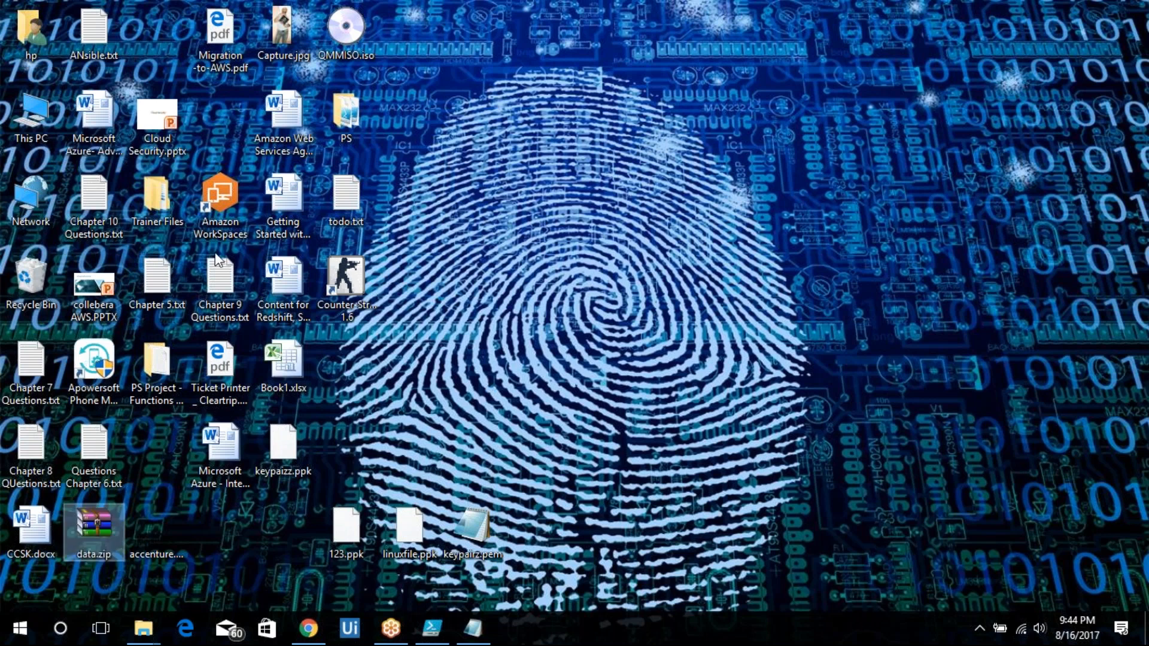
Extract data.zip into a data folder on the desktop and open clientcert.pfx from it.
right_click(91, 541)
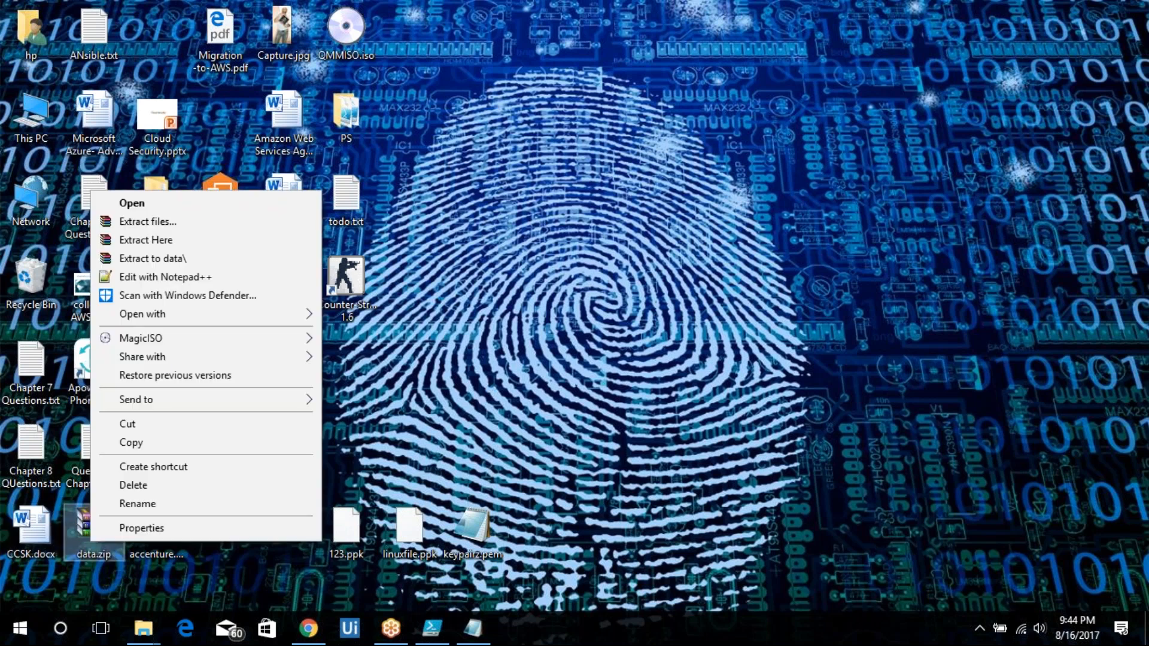
left_click(181, 260)
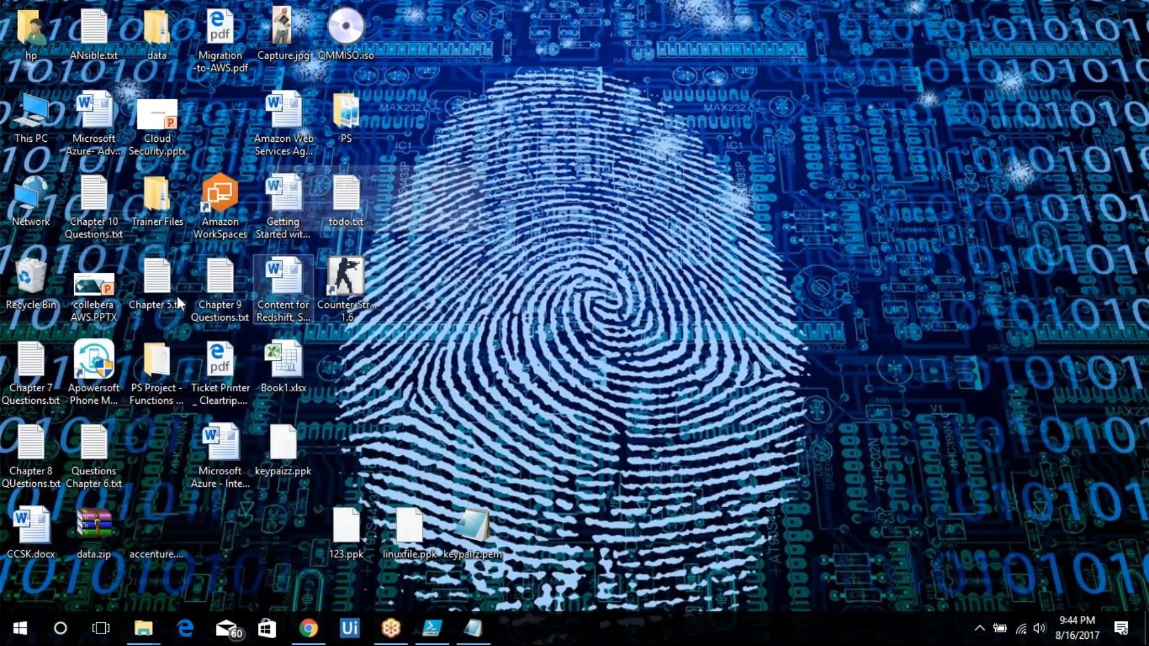
double_click(150, 27)
double_click(390, 180)
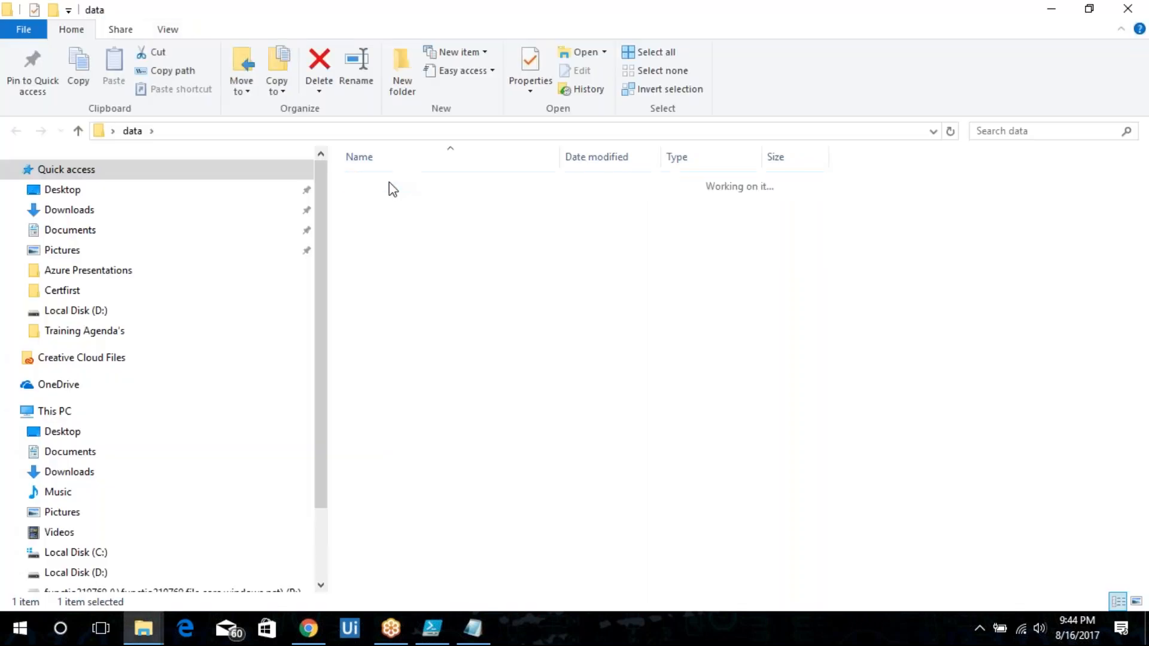
double_click(392, 182)
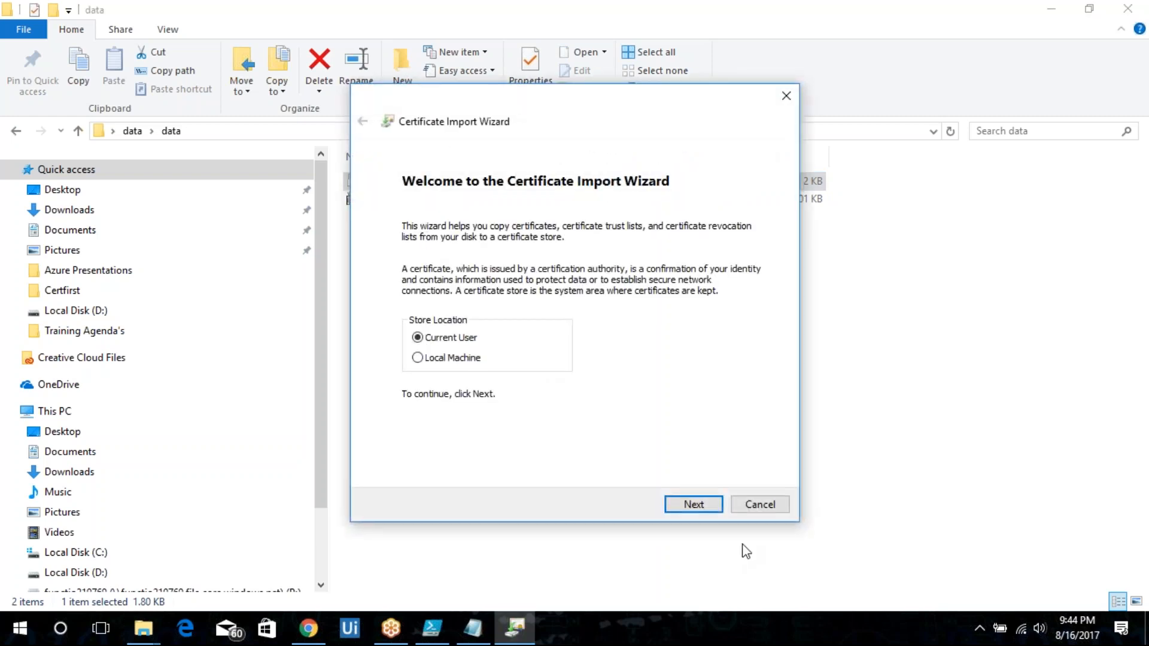
Advance the Certificate Import Wizard for the current user to the private key password page.
left_click(692, 504)
left_click(692, 504)
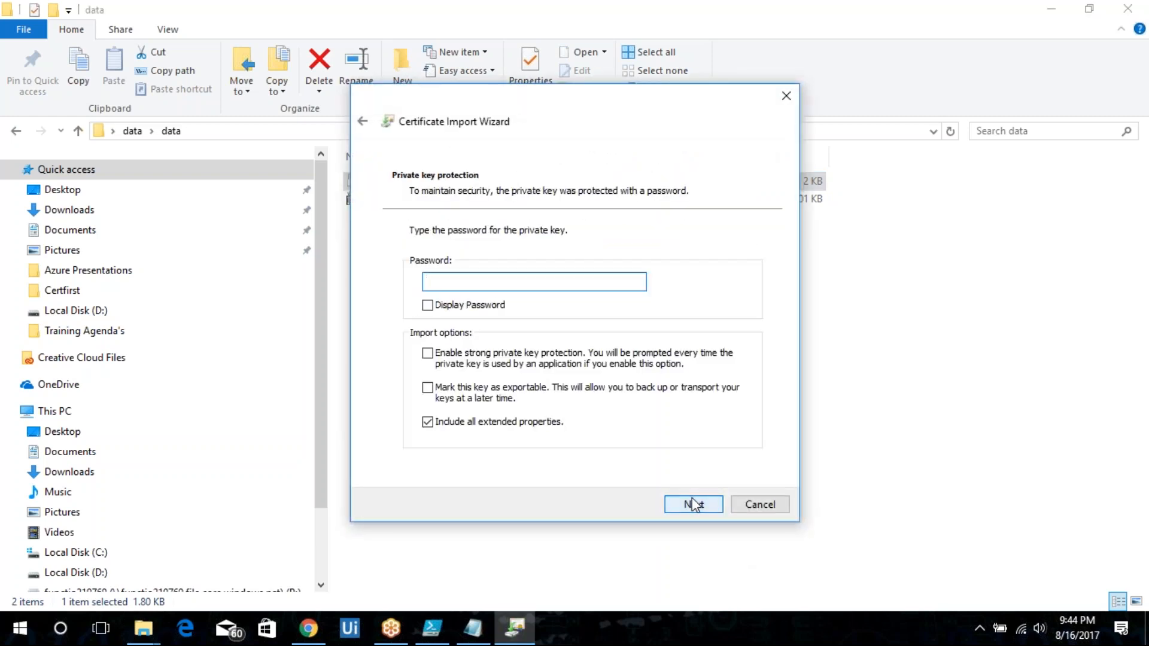
left_click(640, 21)
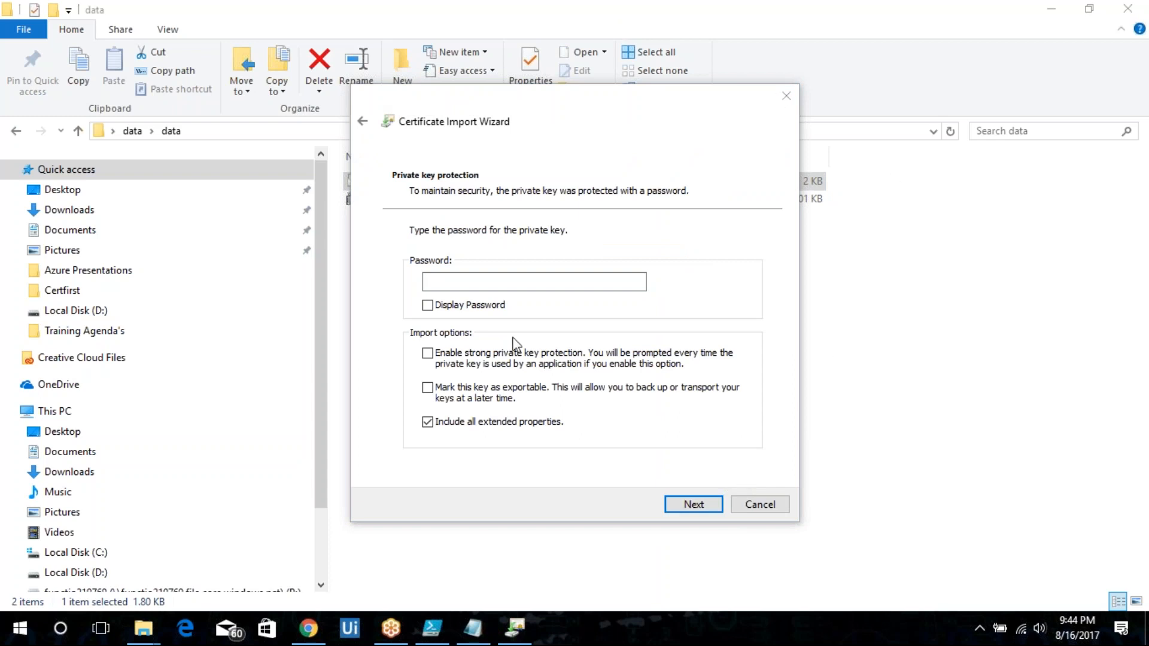
left_click(513, 279)
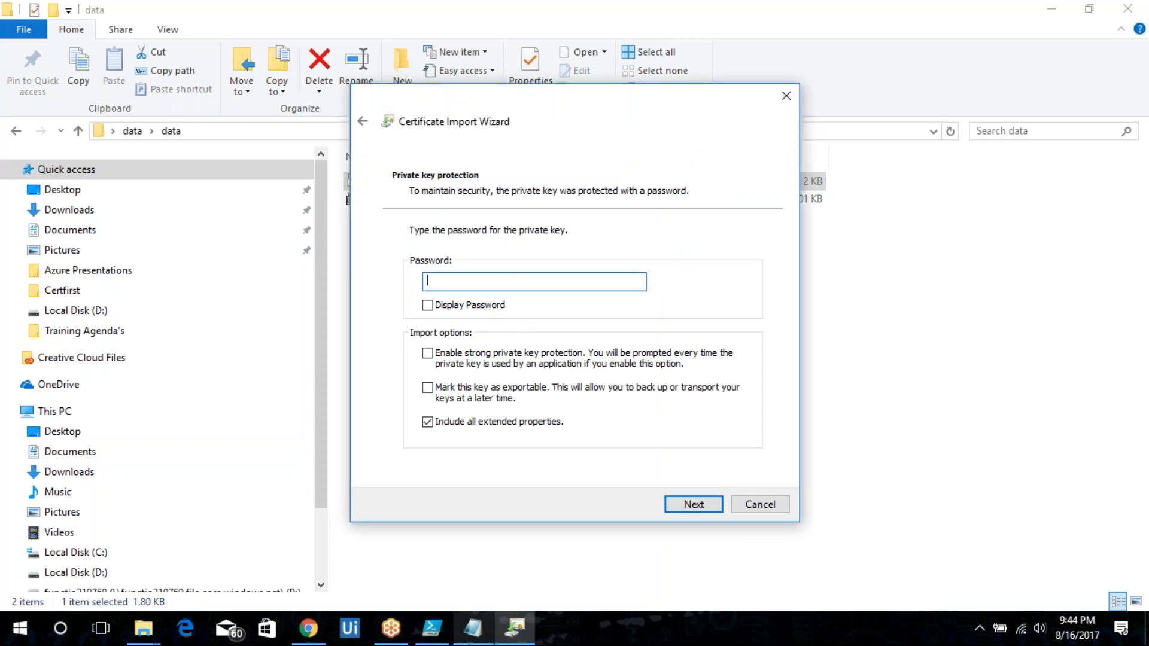
Close the untitled Notepad notes without saving.
left_click(476, 625)
left_click(871, 97)
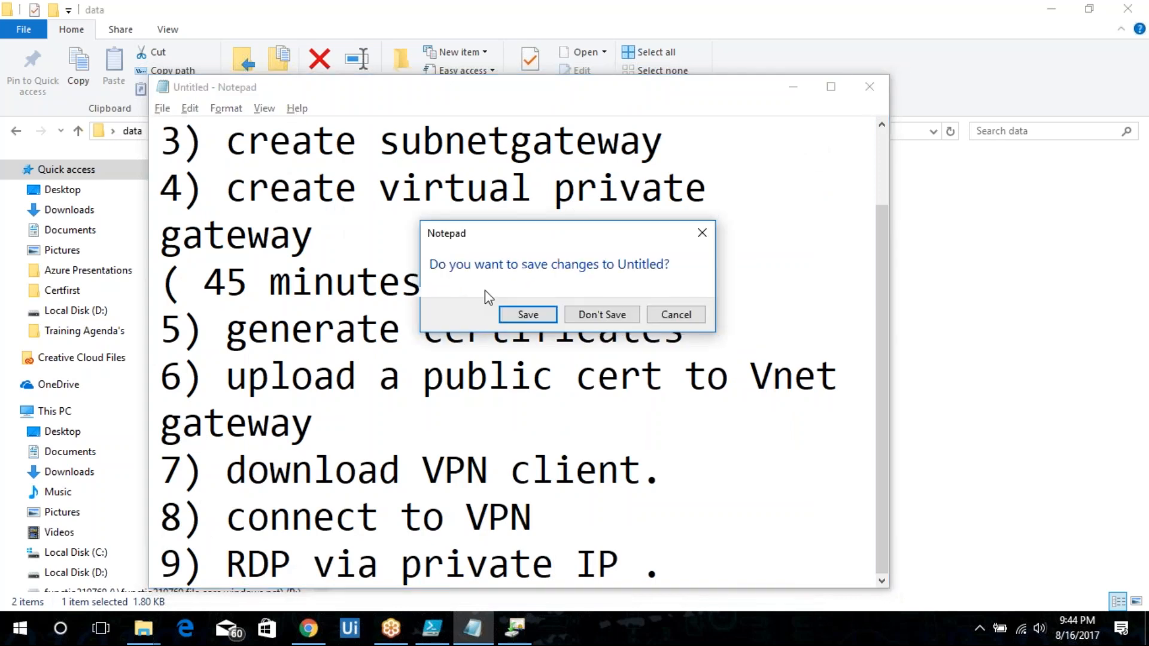
left_click(597, 315)
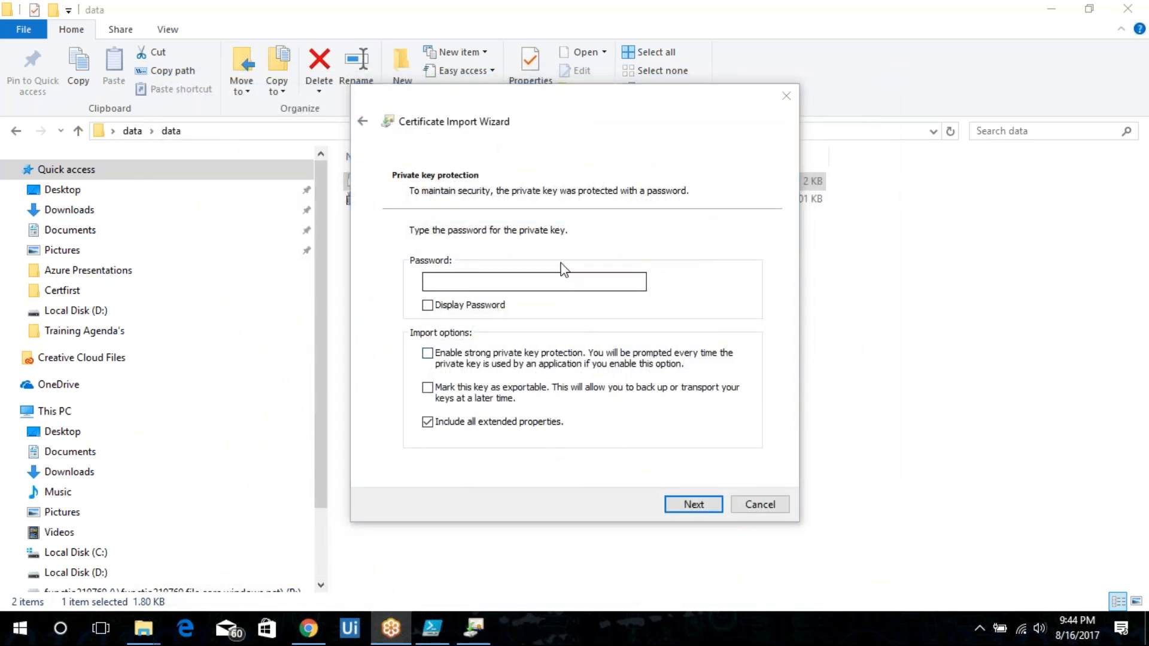
Enter the private key password and complete the client certificate import.
left_click(554, 285)
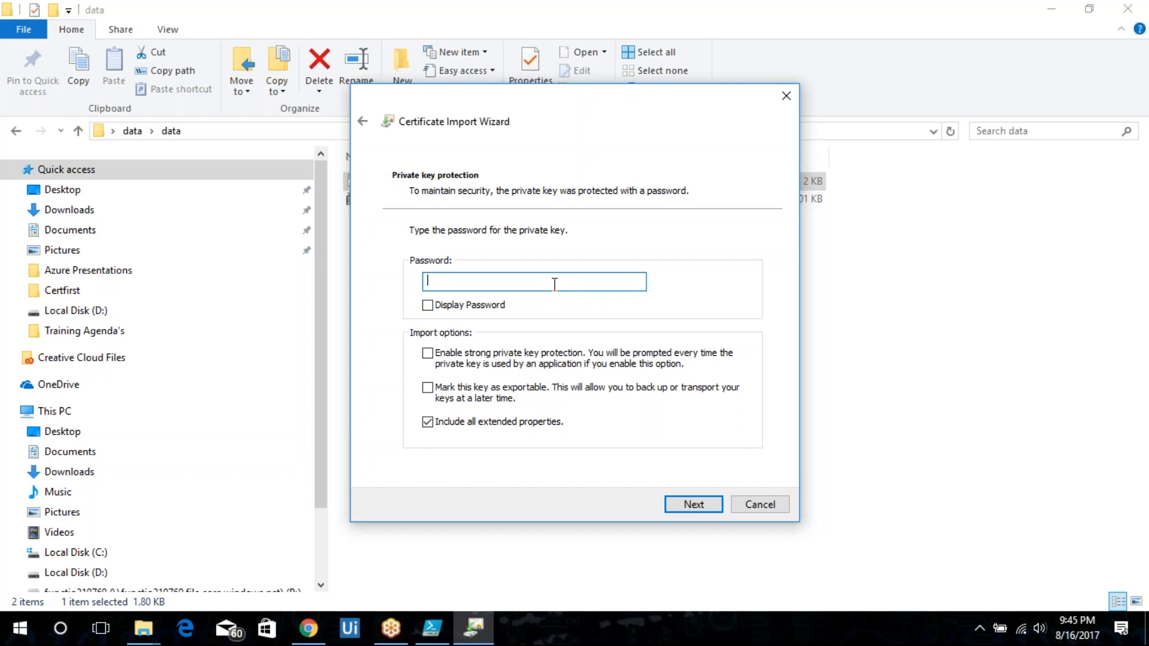
type("********")
key("BackSpace")
key("BackSpace")
key("BackSpace")
key("BackSpace")
key("BackSpace")
key("BackSpace")
key("BackSpace")
type("****")
key("BackSpace")
key("BackSpace")
key("BackSpace")
key("BackSpace")
type("*****")
left_click(689, 506)
left_click(689, 506)
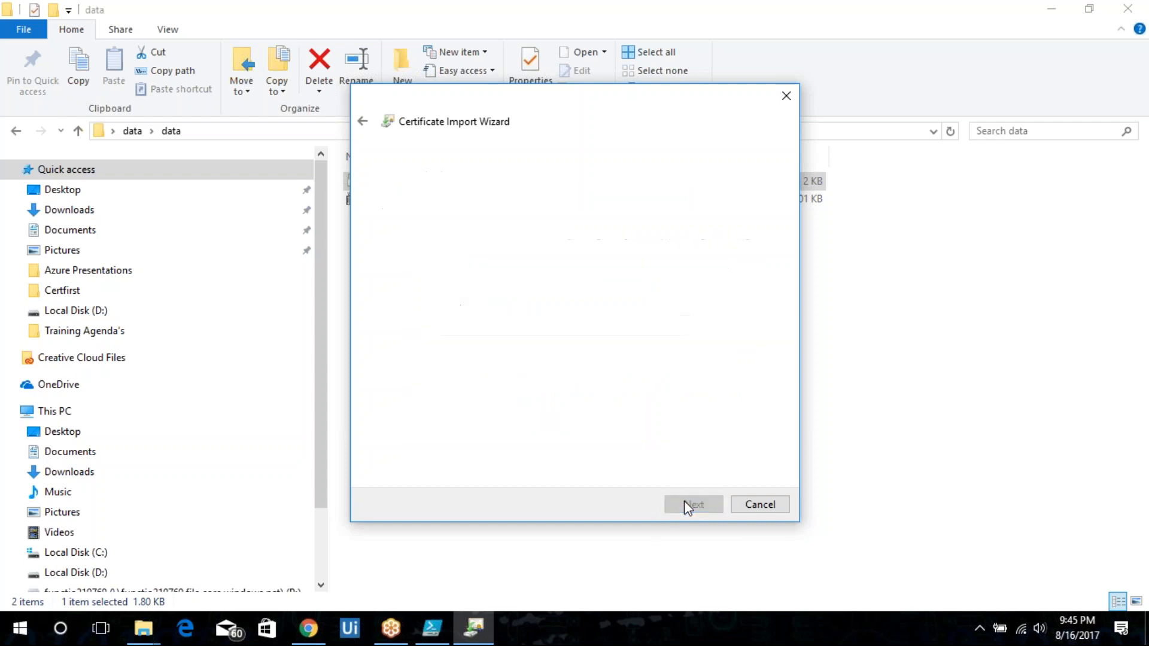
left_click(685, 505)
left_click(651, 377)
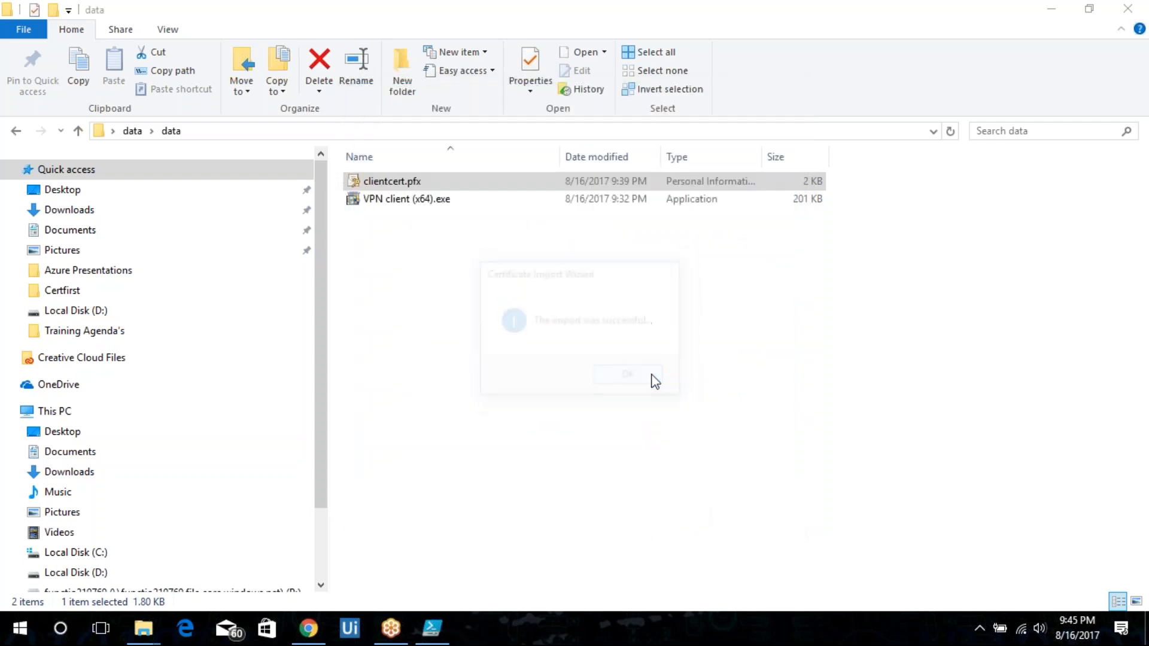
key("super+r")
type("cerr")
key("super+f")
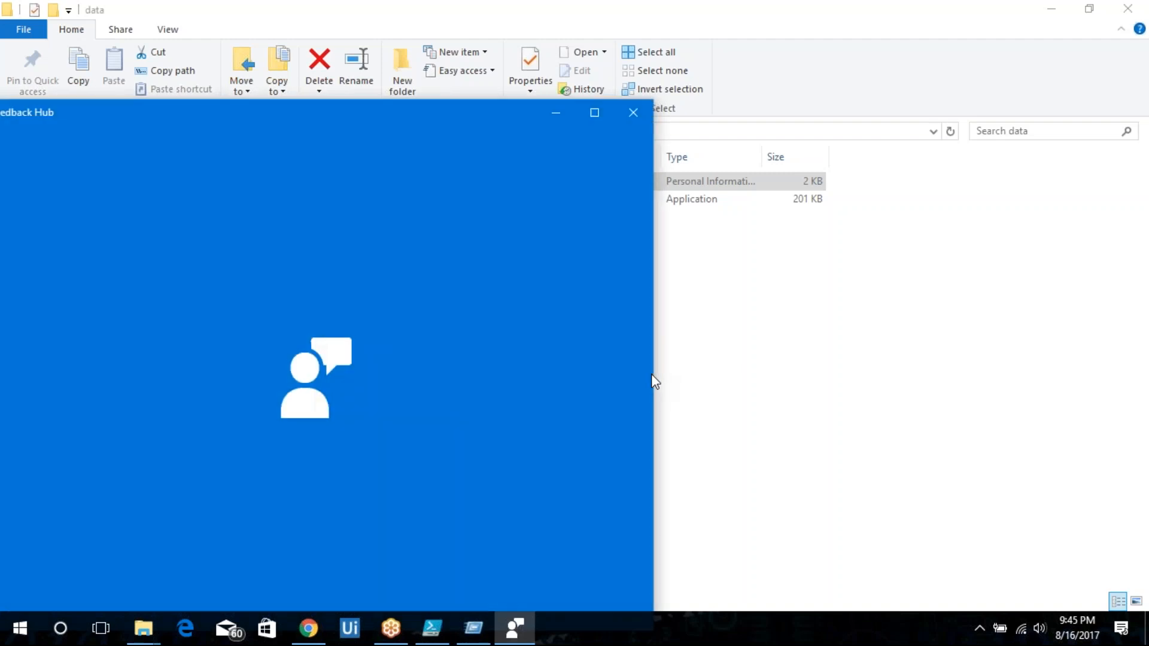
left_click(643, 114)
key("Escape")
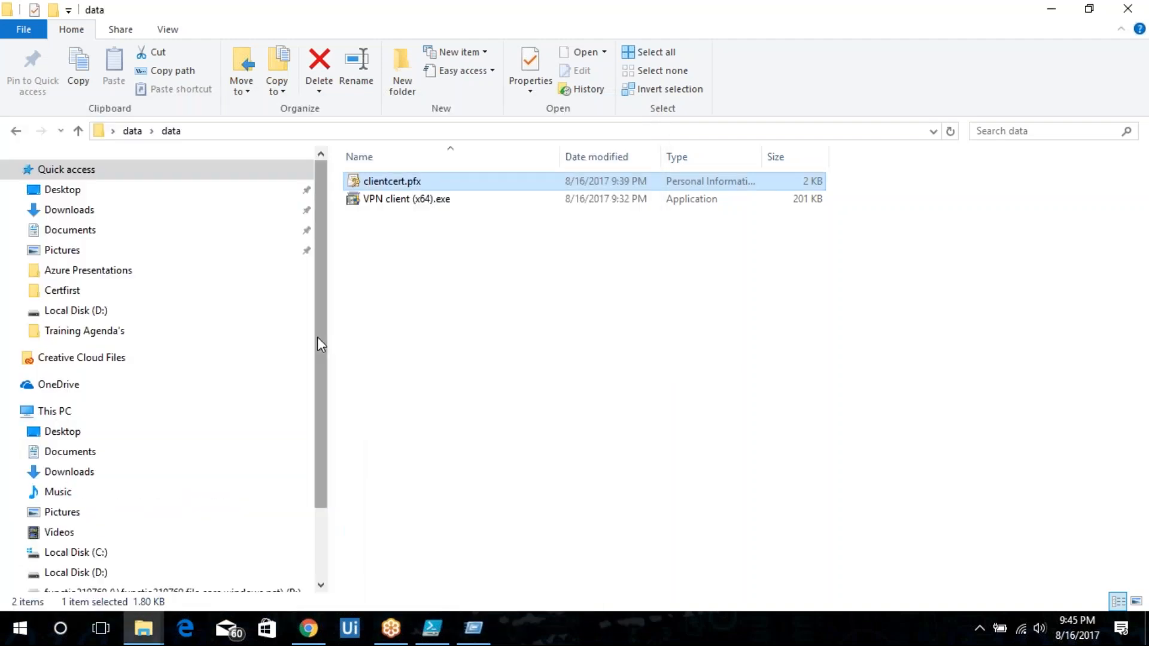
Open certmgr and delete all certificates from the Personal Certificates store.
key("super+r")
type("cer")
key("Down")
key("Return")
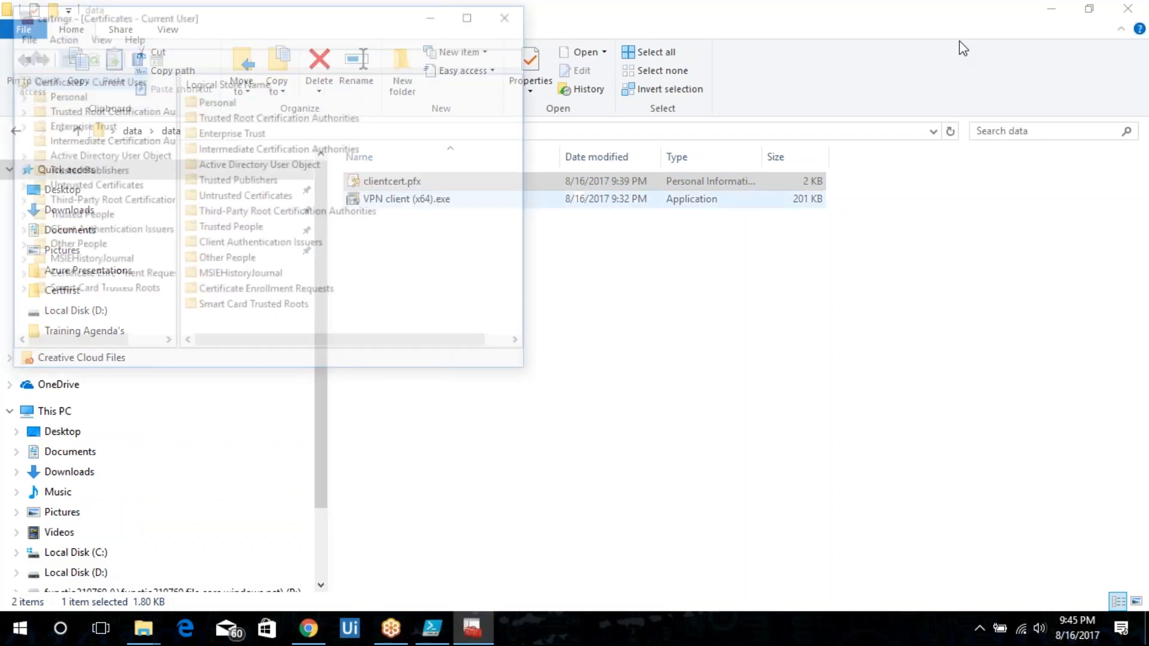
double_click(73, 96)
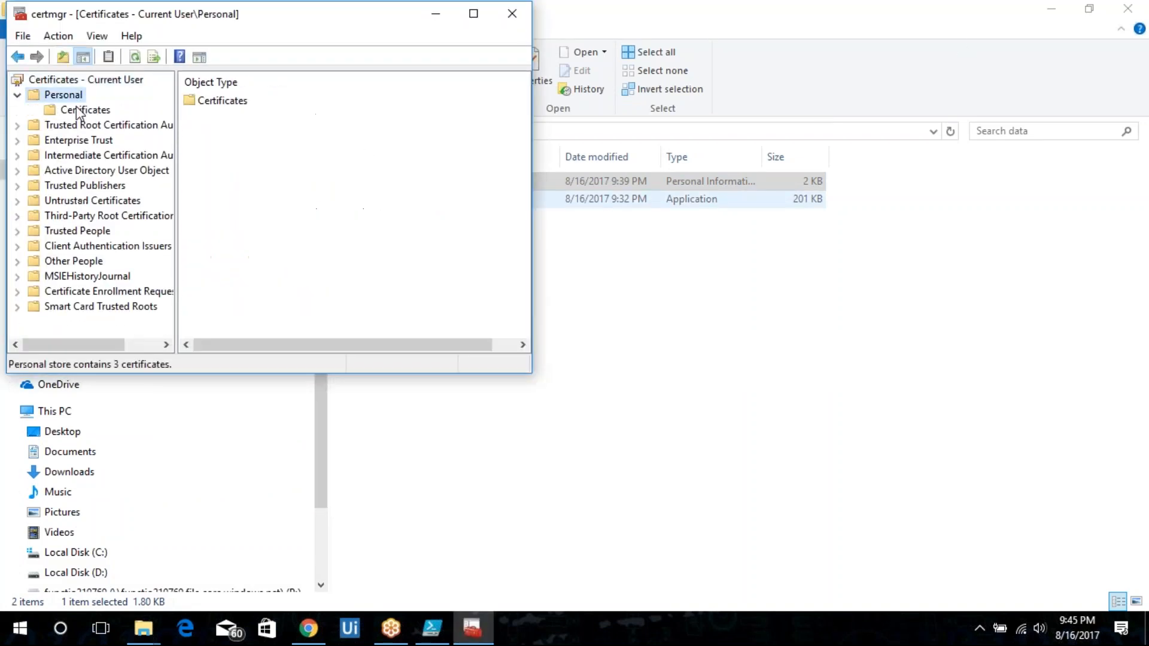
left_click(84, 111)
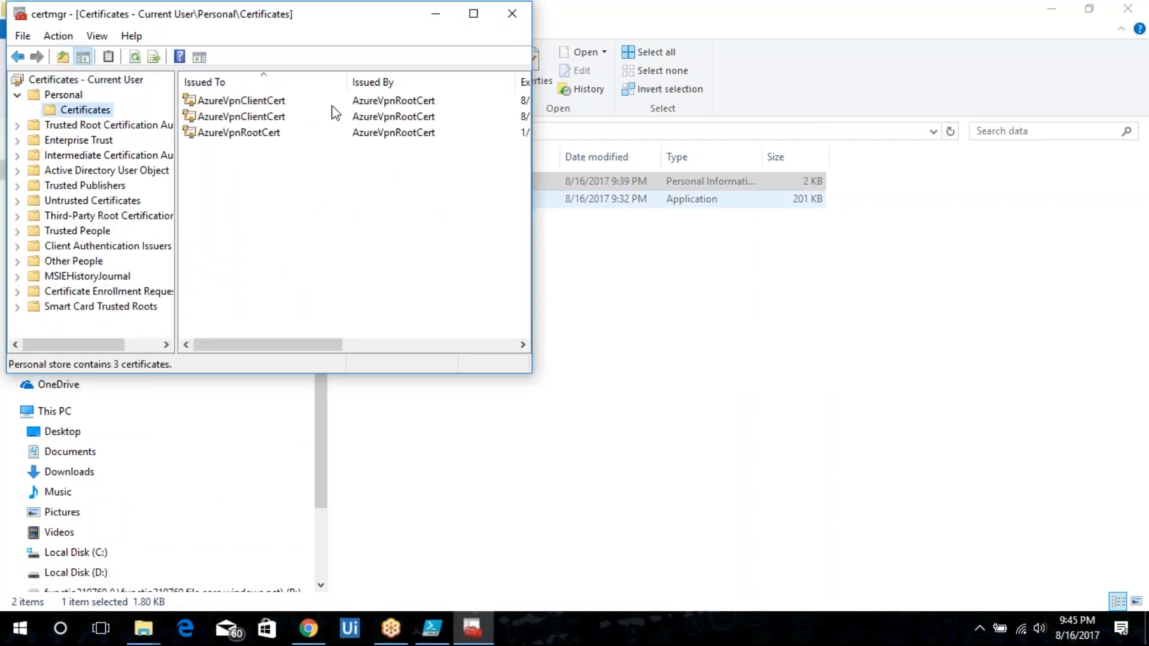
key("ctrl+a")
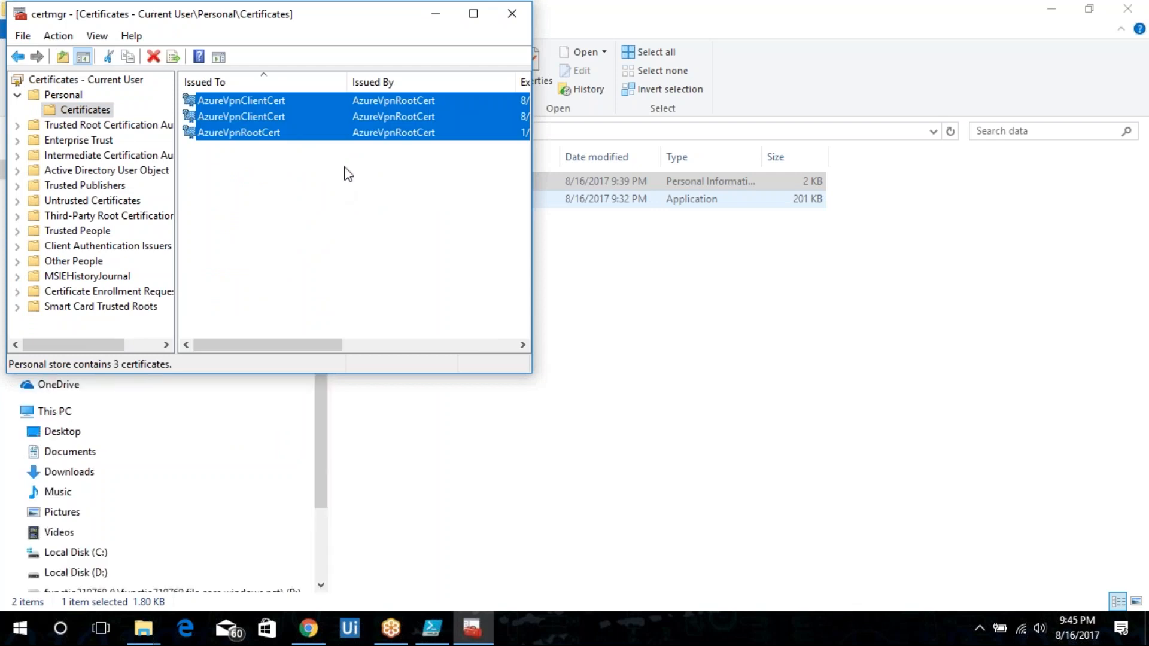
key("Delete")
key("Return")
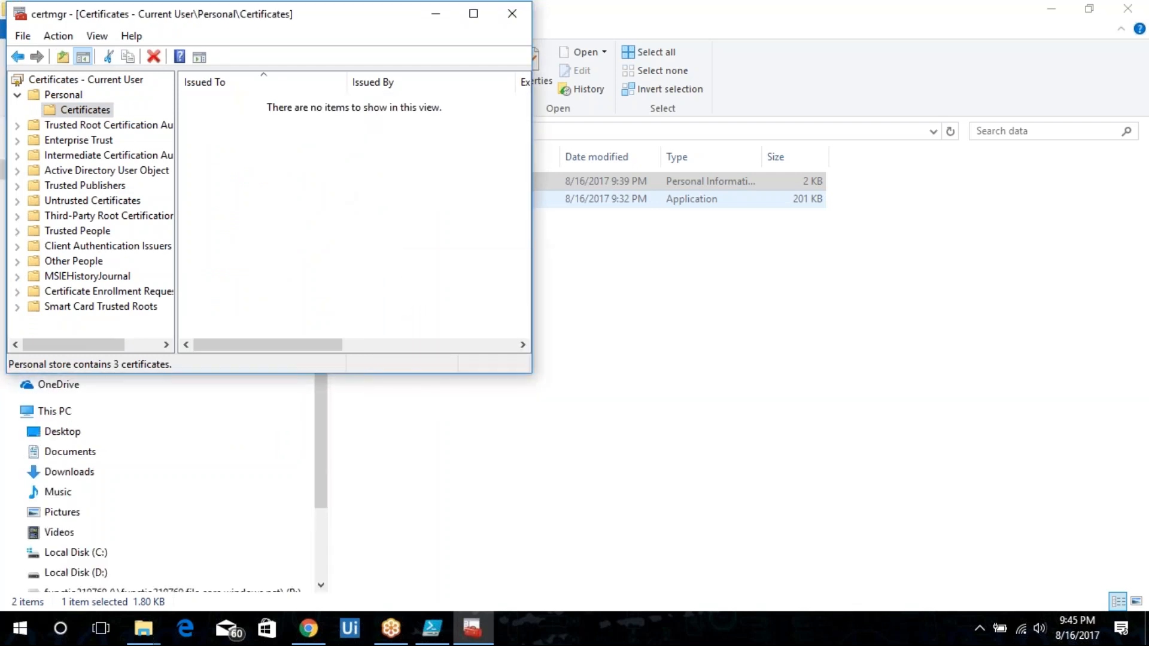
Reimport clientcert.pfx through the Certificate Import Wizard, entering the private key password.
left_click(654, 231)
double_click(407, 180)
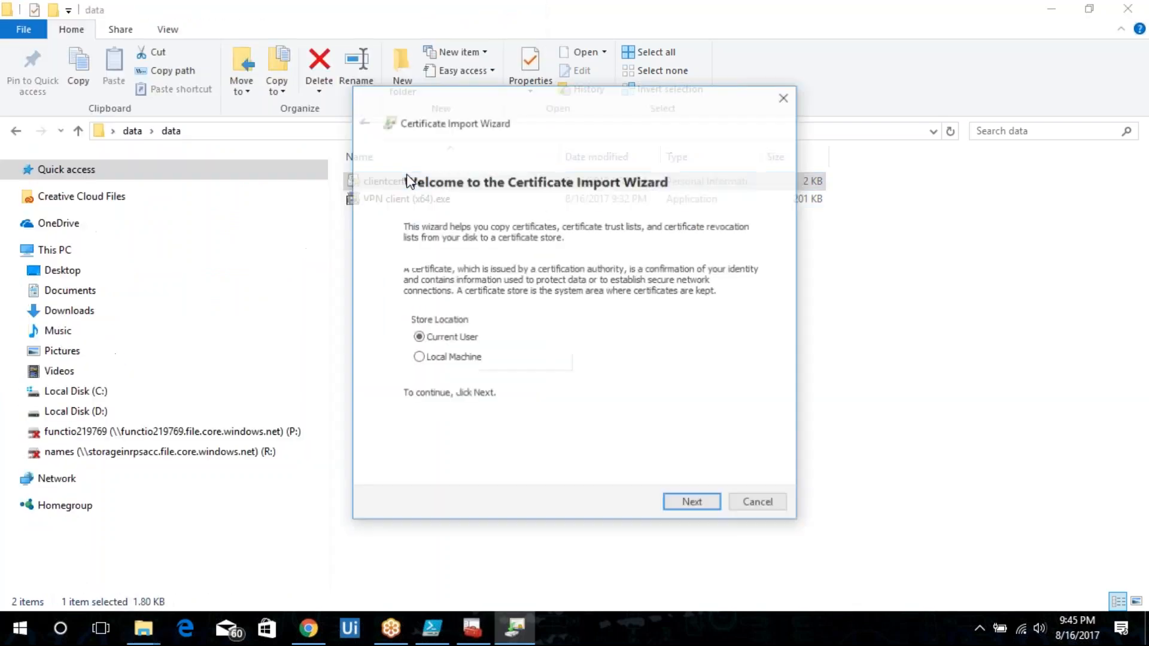
left_click(705, 506)
type("•••••")
key("Return")
key("Return")
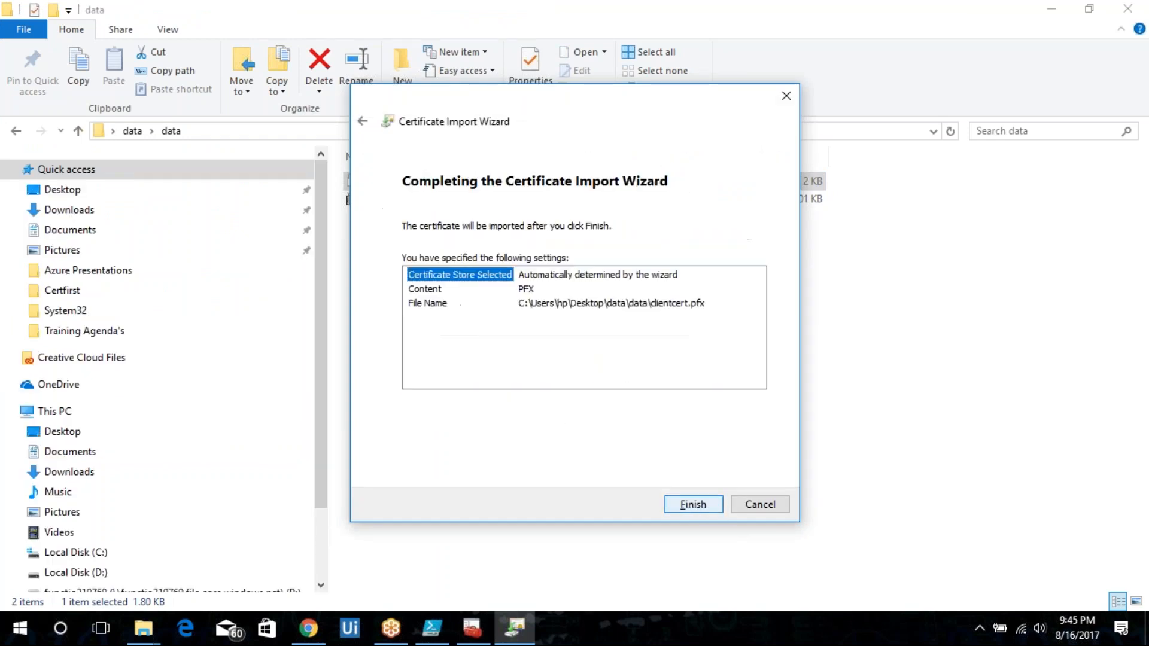
key("Return")
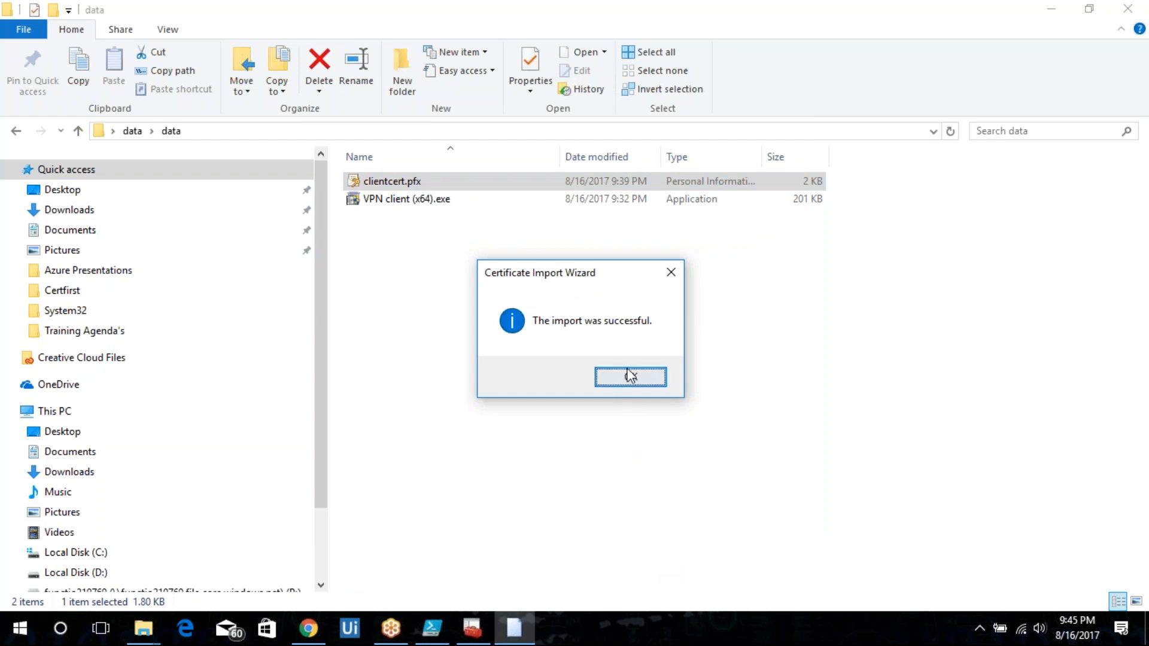
left_click(629, 376)
Reopen certmgr.msc to check the Personal Certificates store, then close it.
left_click(95, 111)
double_click(72, 94)
left_click(20, 13)
left_click(48, 136)
key("super+r")
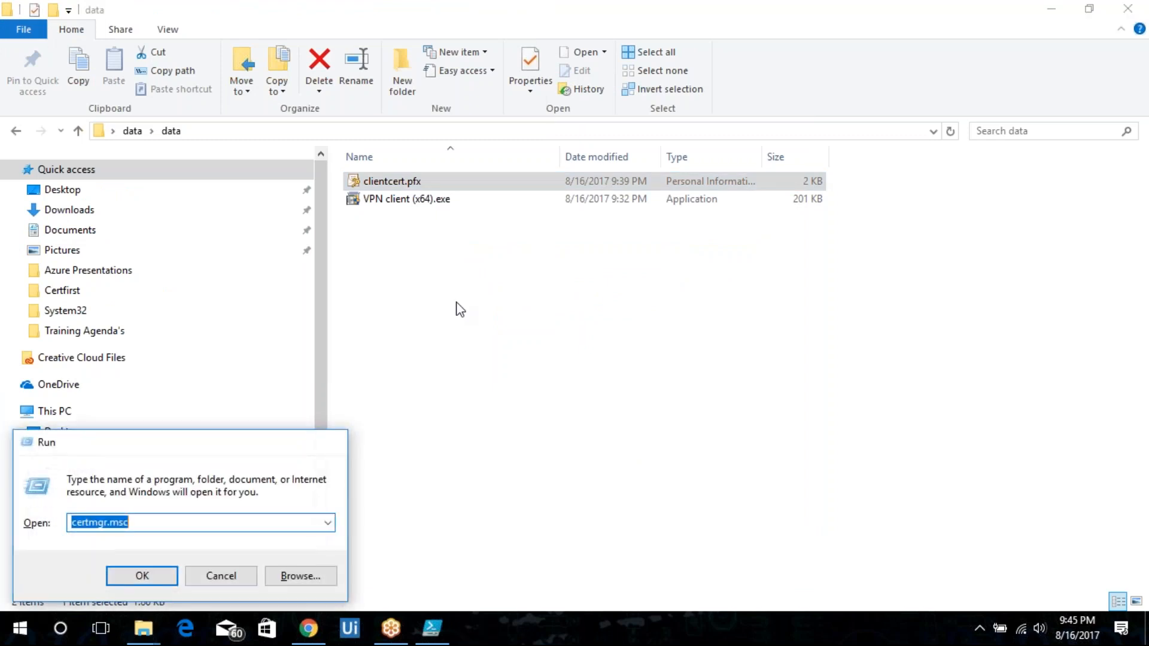
key("Return")
double_click(63, 94)
left_click(85, 109)
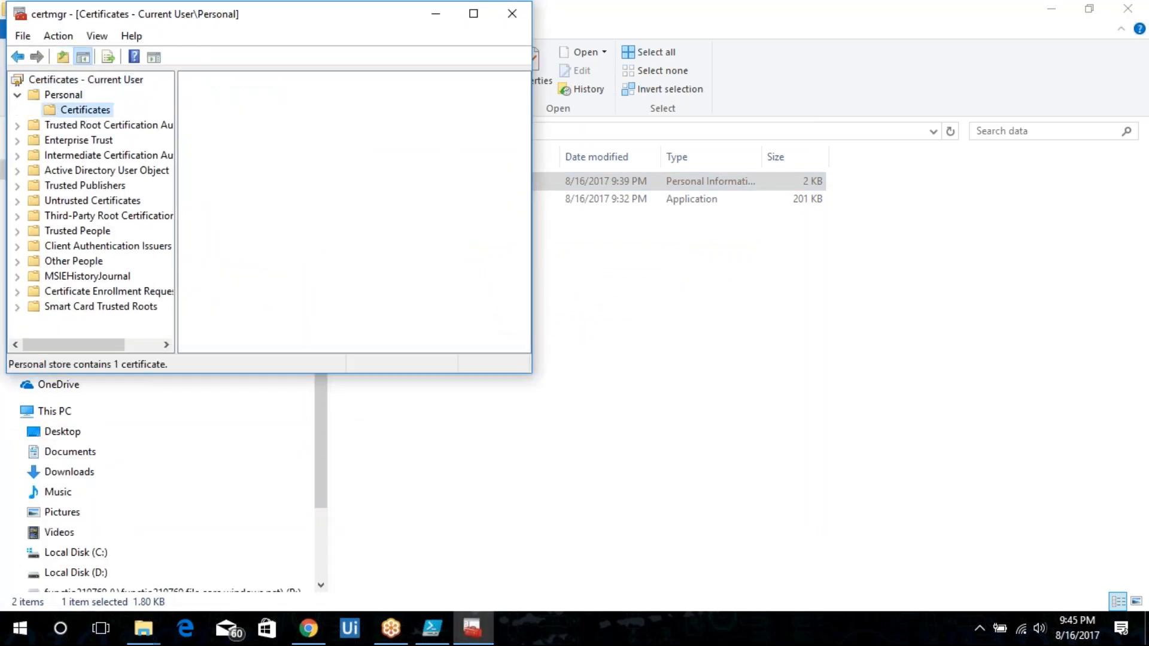
key("alt+F4")
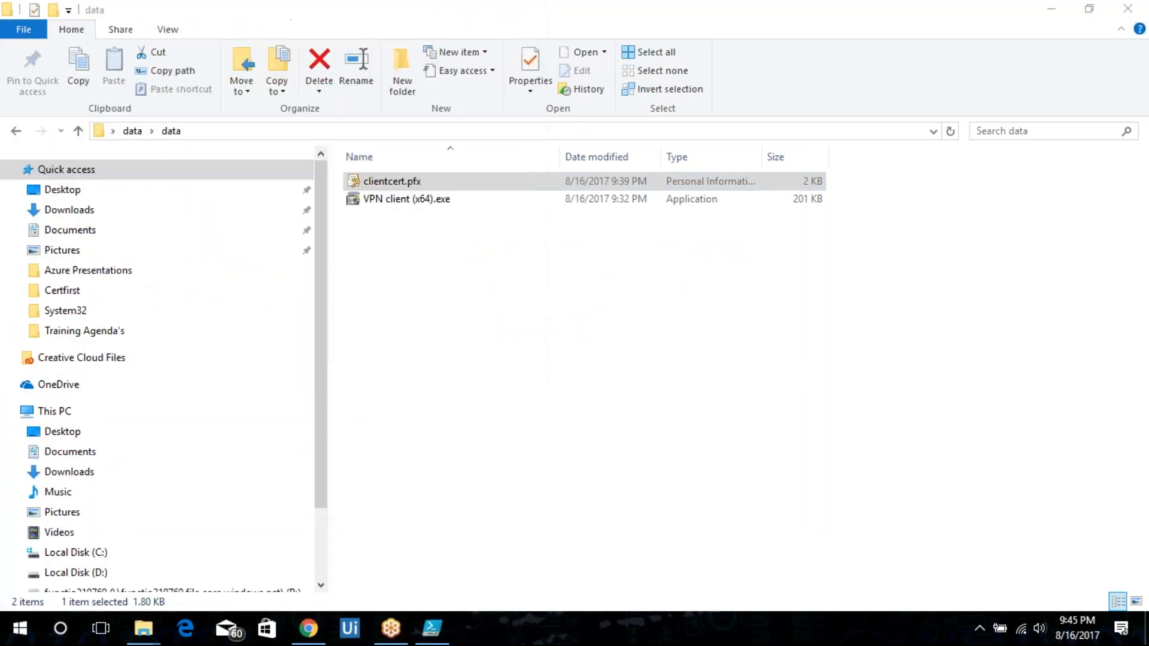
Run the VPN client (x64) installer, then open the WebSrvRG-vnet connection from Network Connections via ncpa.cpl.
double_click(477, 200)
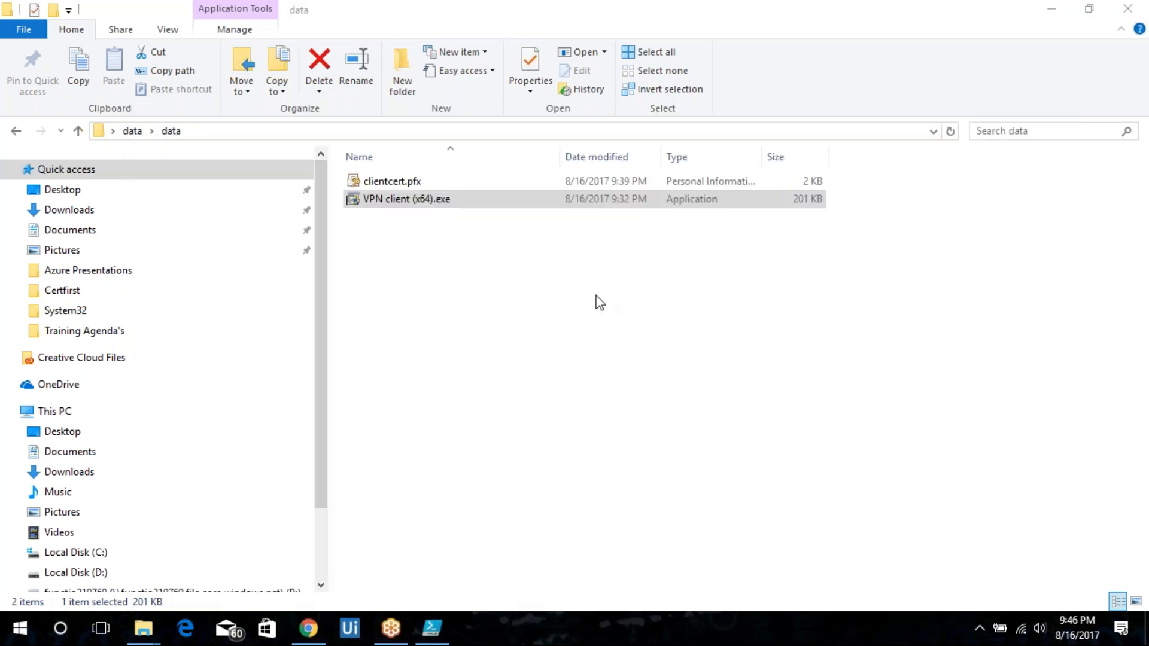
key("super+r")
type("ncpa.cpl")
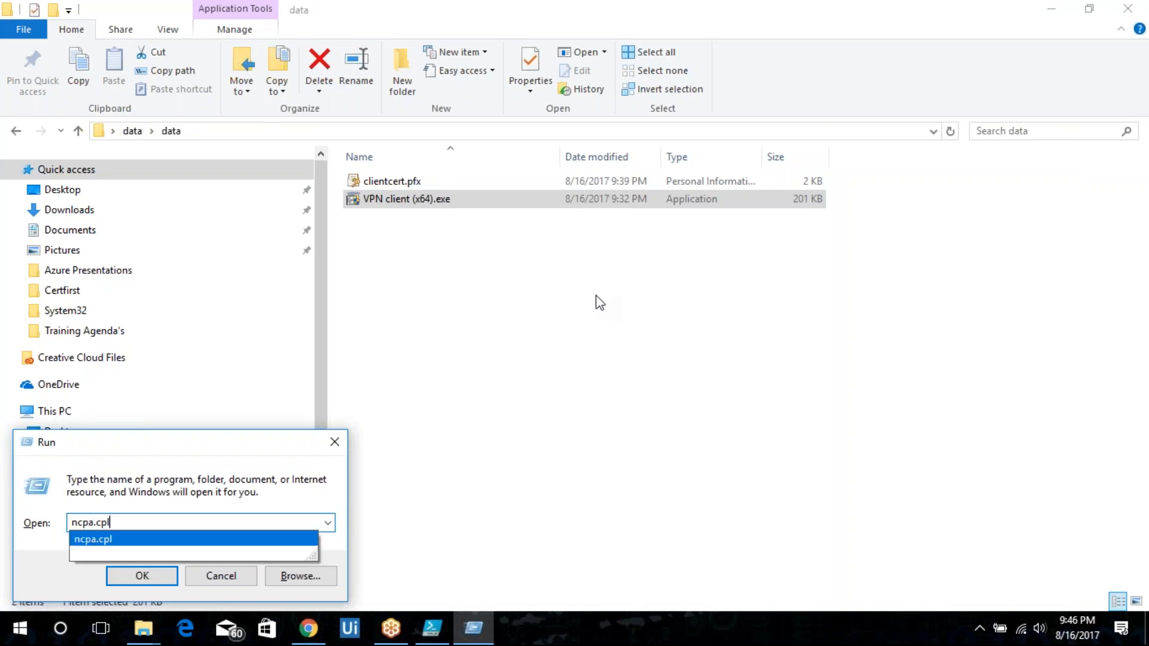
key("Return")
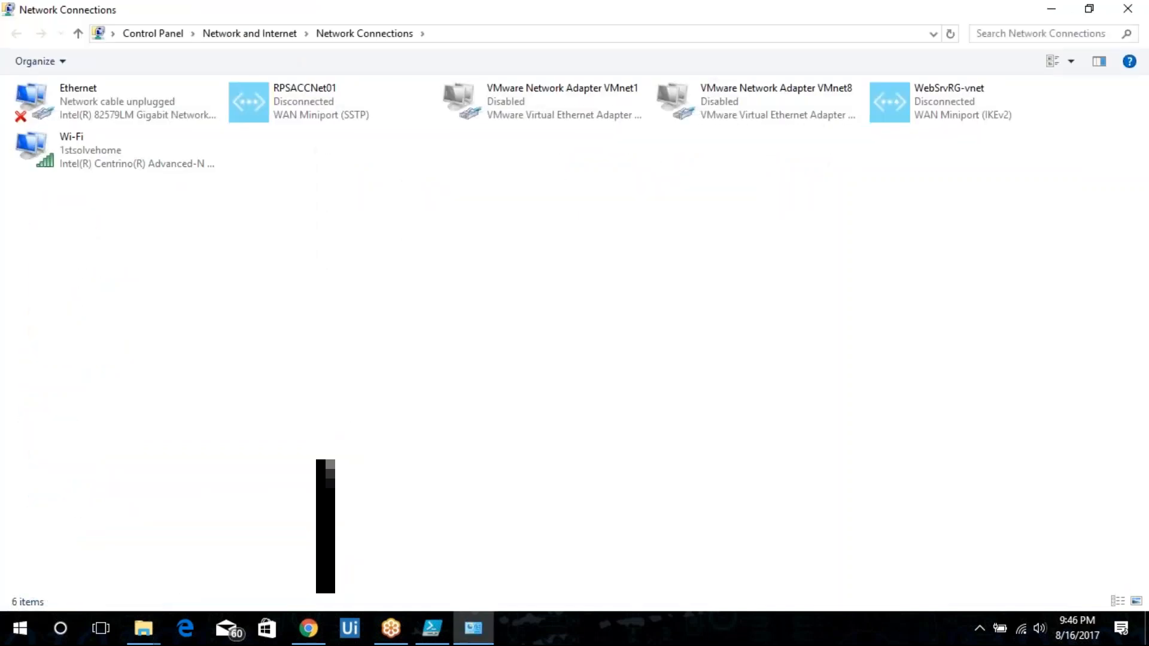
left_click(942, 104)
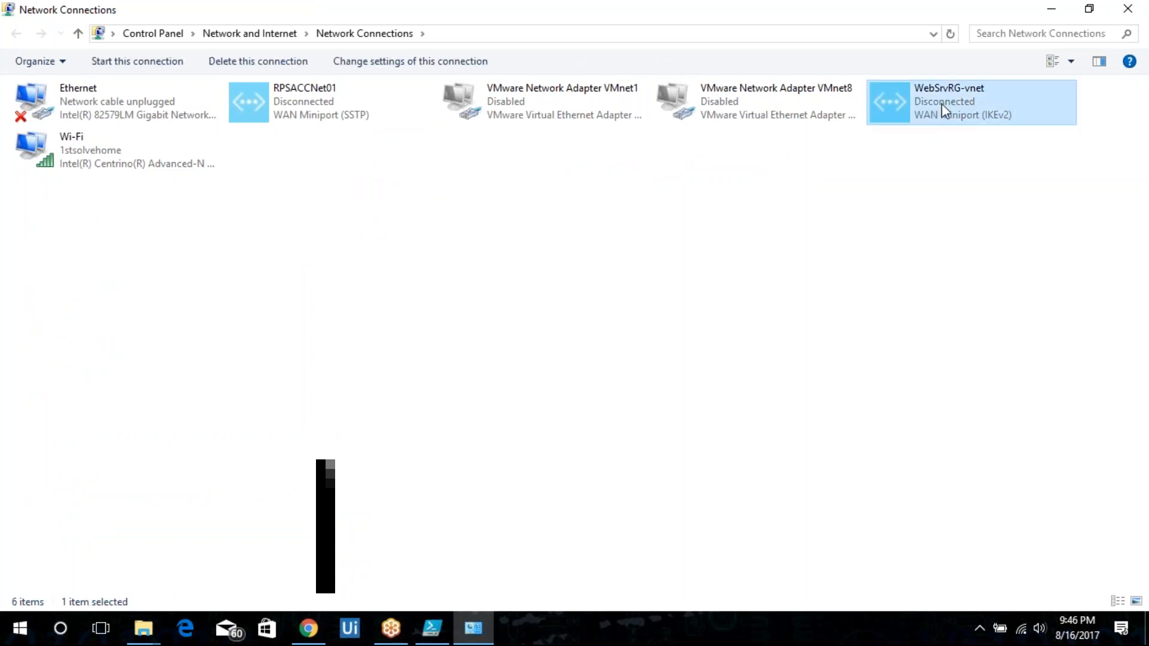
double_click(942, 103)
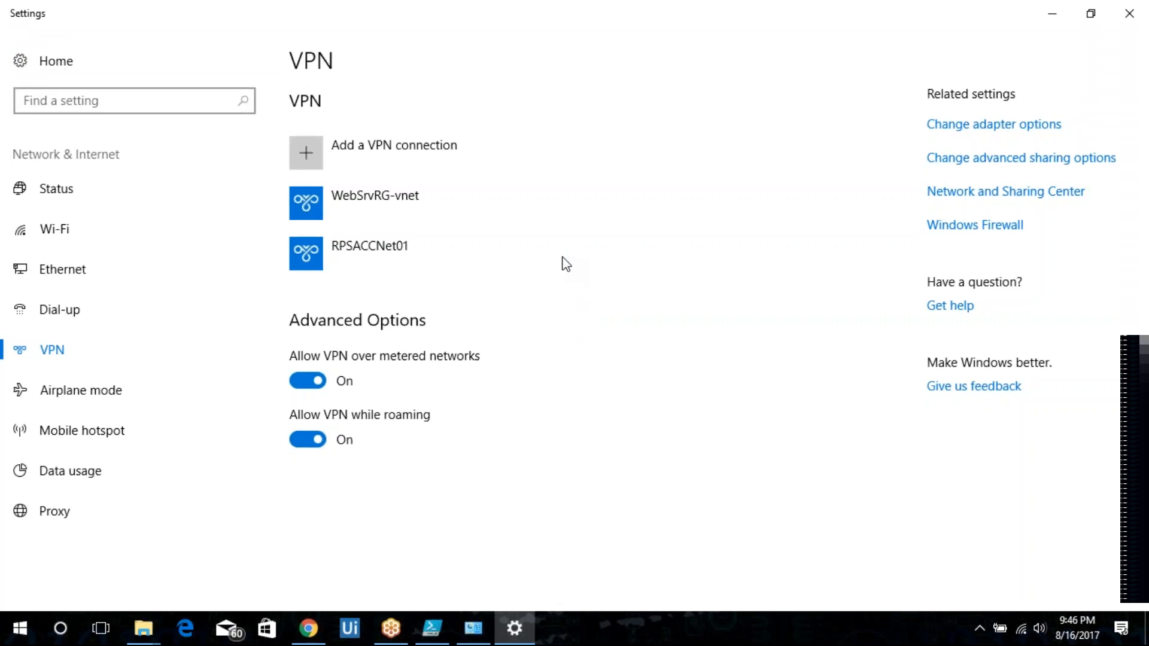
Try to connect to the WebSrvRG-vnet VPN from its connection dialog, then cancel the dialog.
left_click(450, 203)
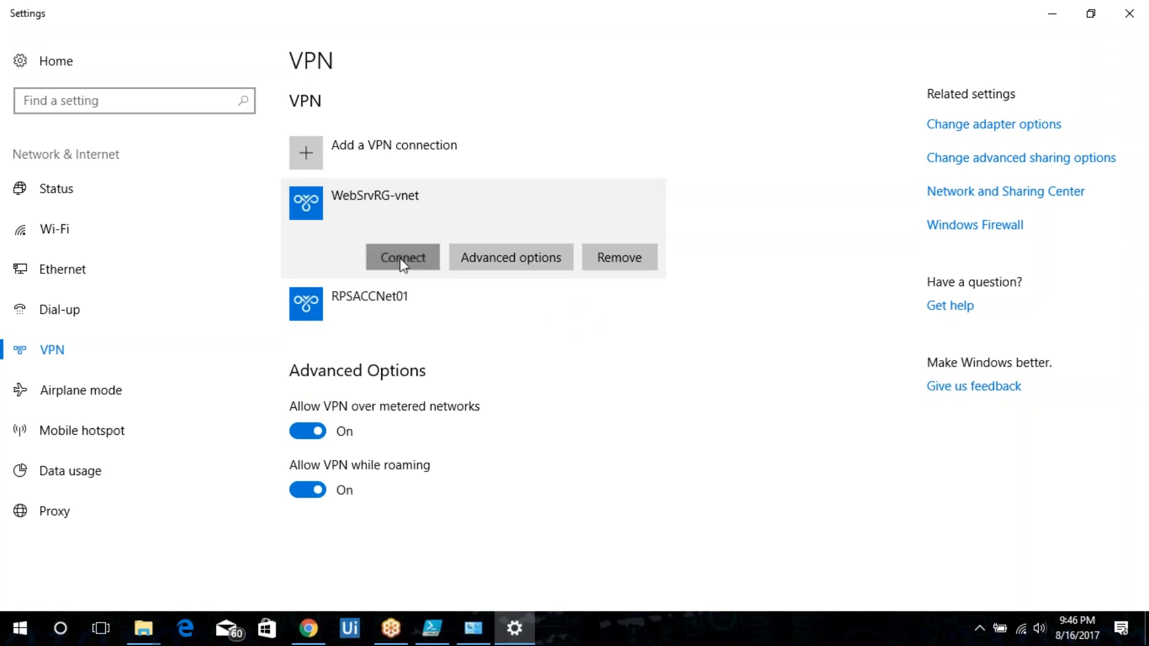
left_click(374, 252)
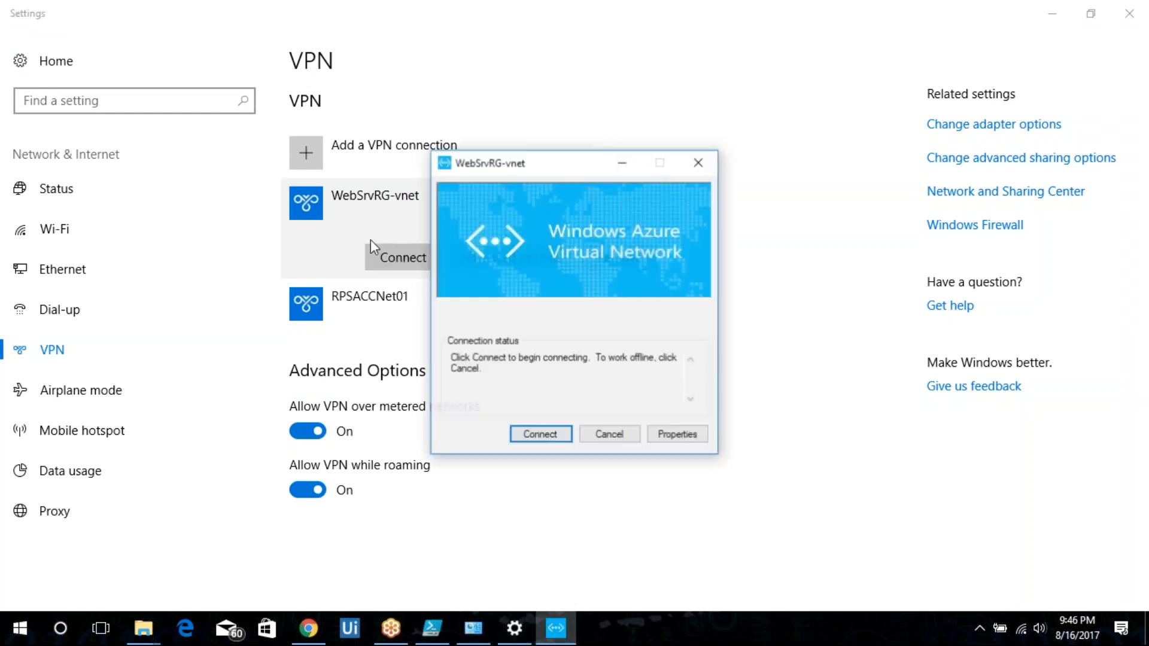
left_click(545, 435)
key("Return")
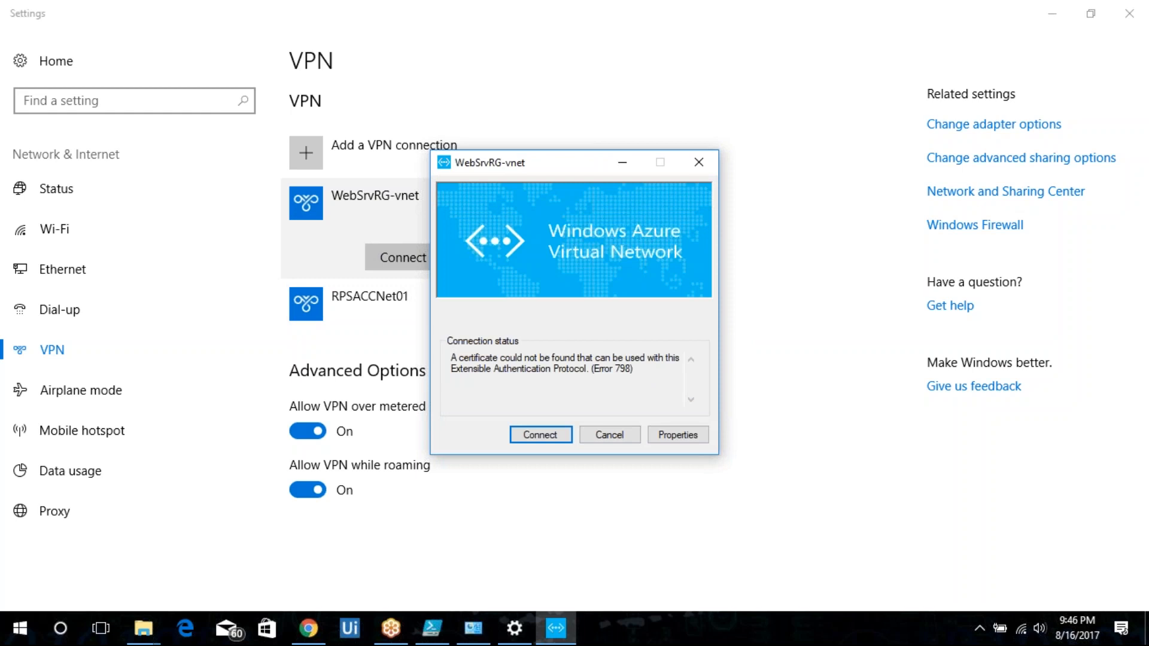
left_click(609, 434)
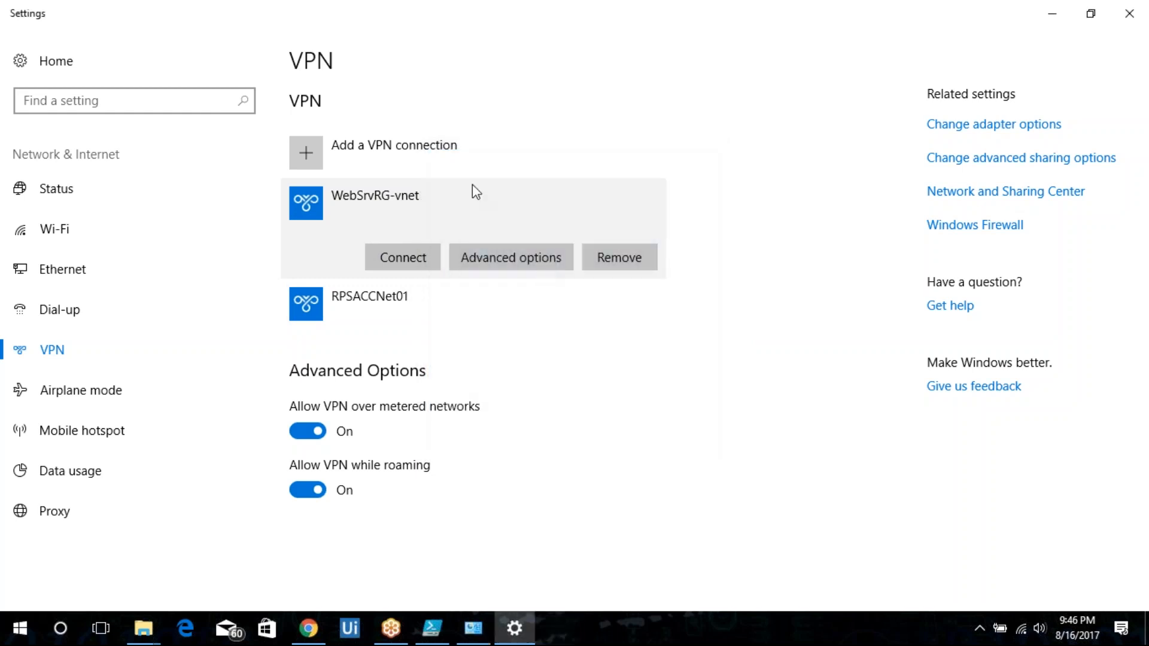
Remove the RPSACCNet01 VPN connection from the VPN list.
left_click(416, 300)
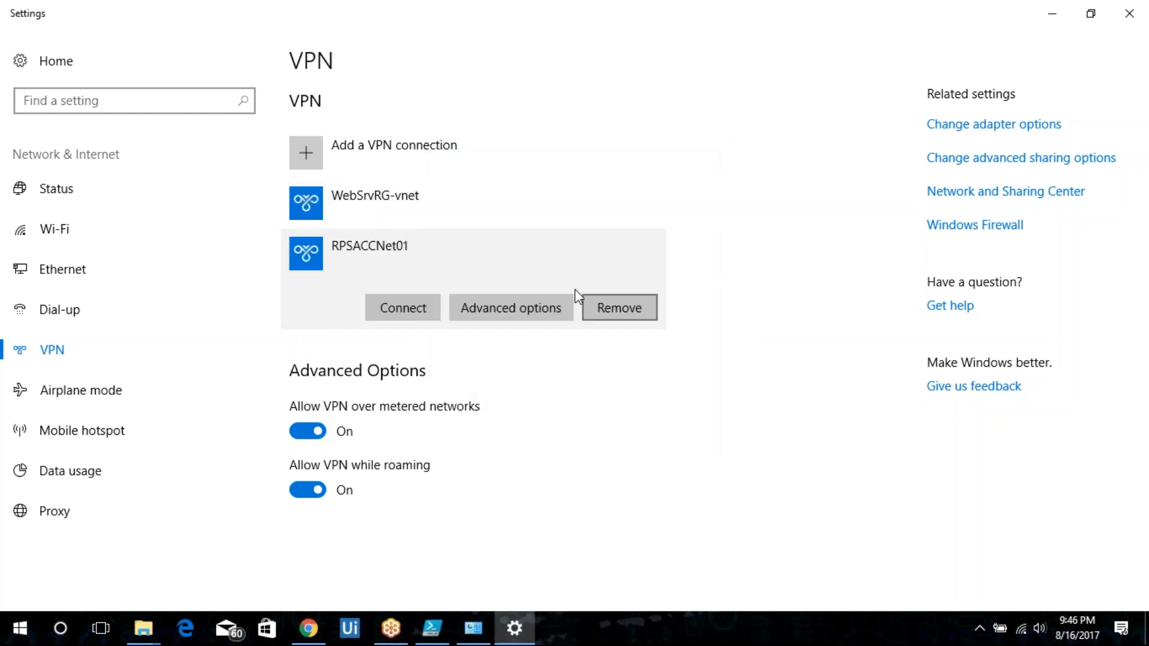
left_click(638, 312)
left_click(749, 264)
Connect to the WebSrvRG-vnet VPN again, allowing the CMROUTE.DLL elevated routing-table action, then close the dialog.
left_click(411, 203)
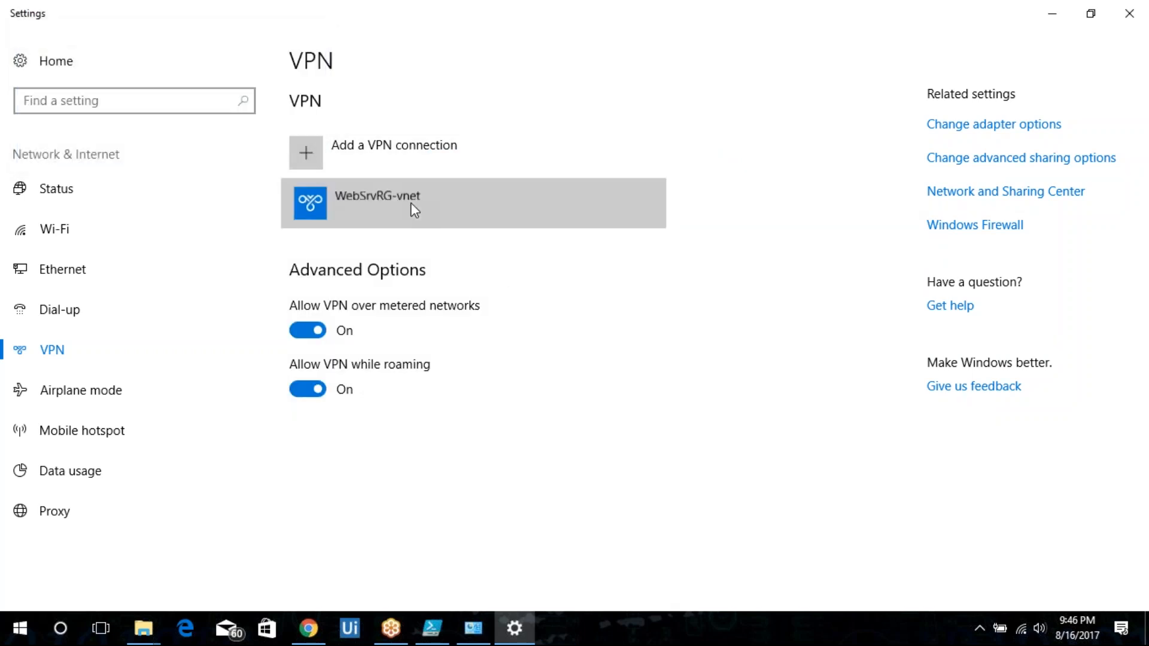
left_click(422, 261)
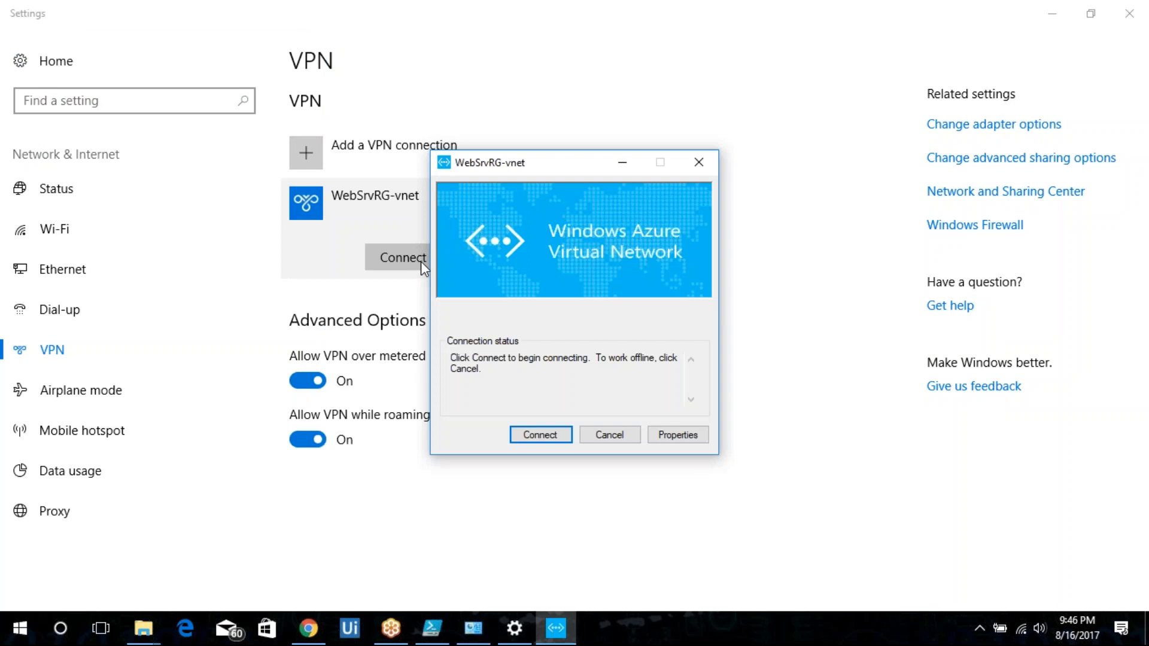
left_click(539, 435)
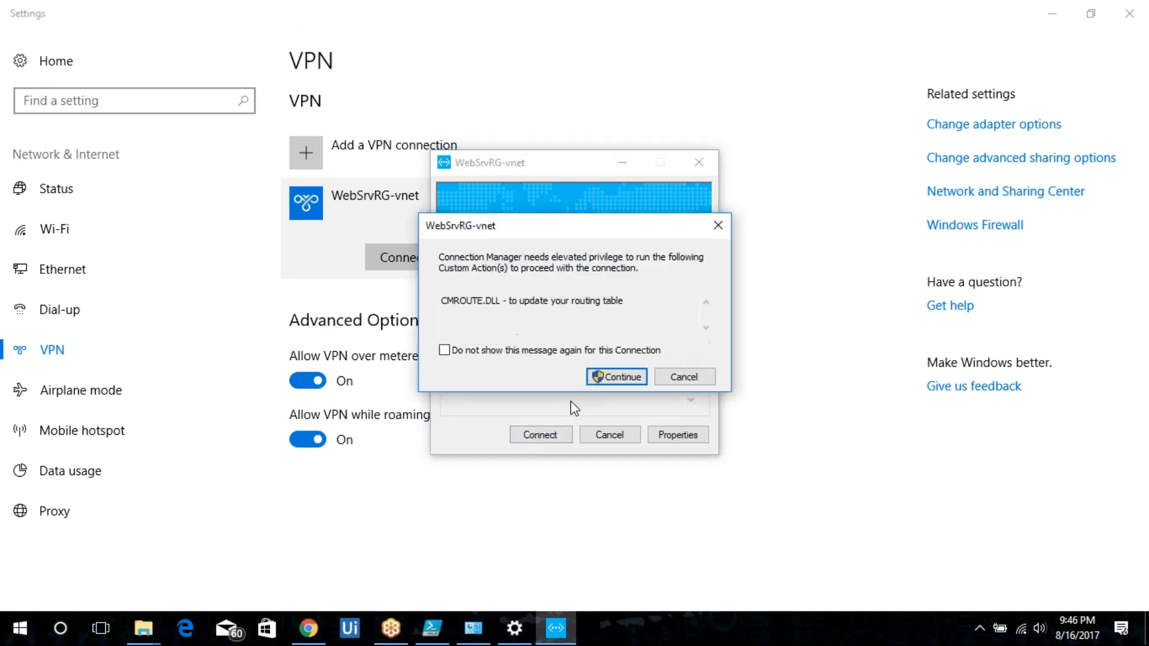
left_click(615, 374)
left_click_drag(645, 379, 452, 358)
left_click(621, 384)
left_click(612, 436)
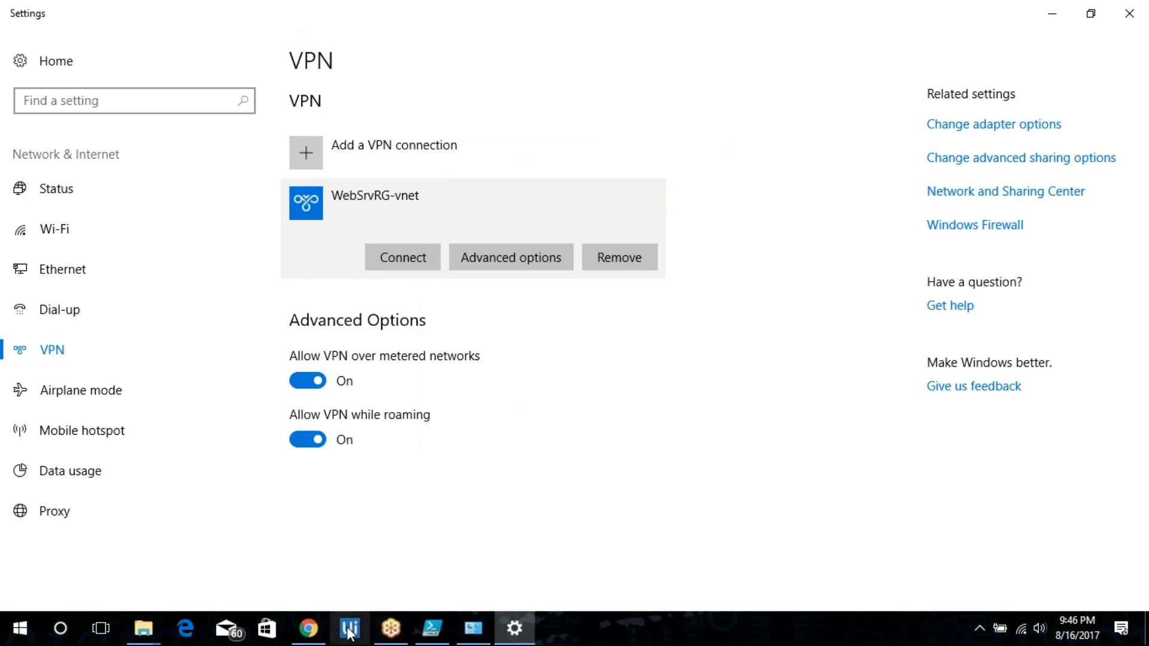
Switch to the browser and browse the mail inbox and starred messages.
left_click(308, 629)
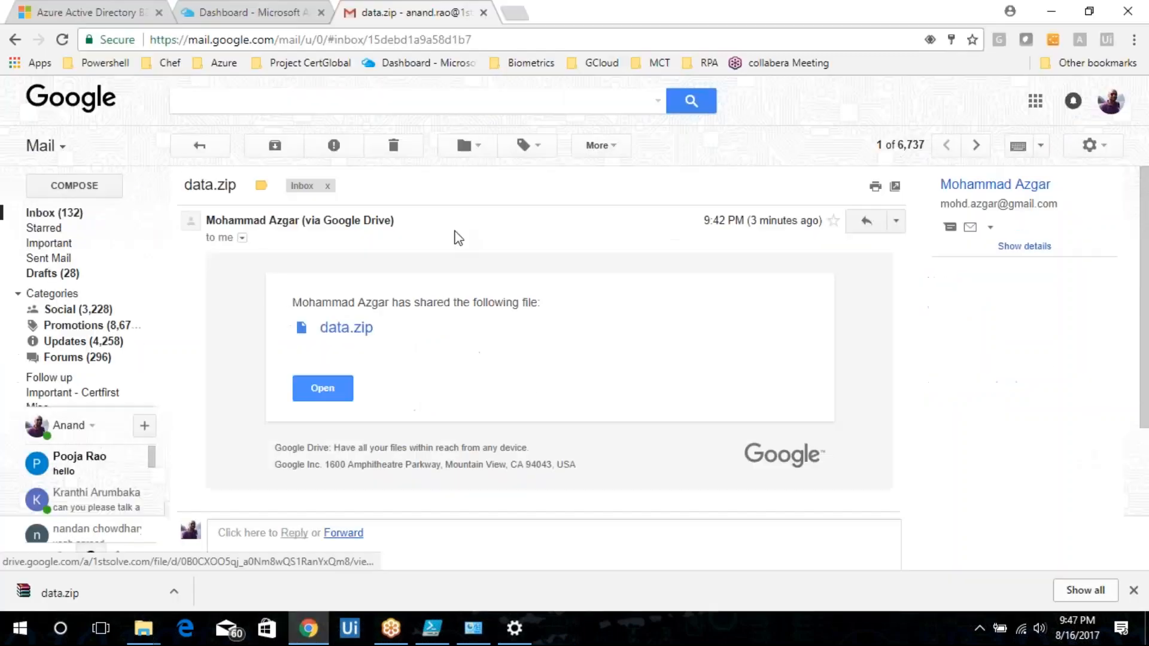
left_click(69, 226)
left_click(72, 214)
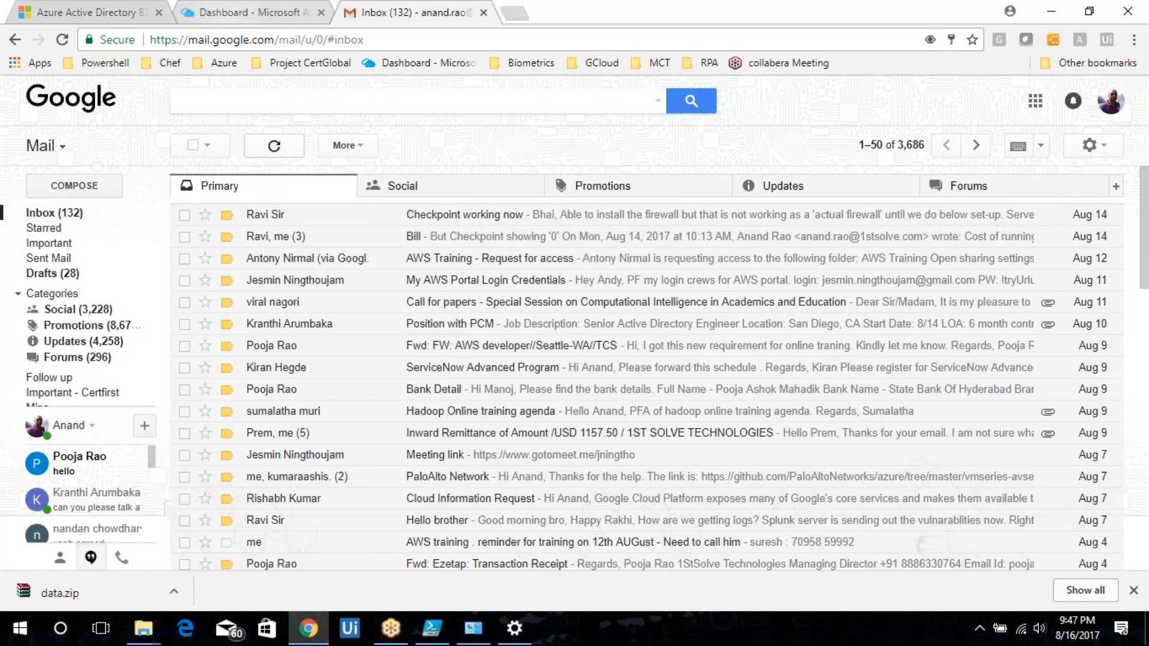
left_click(234, 9)
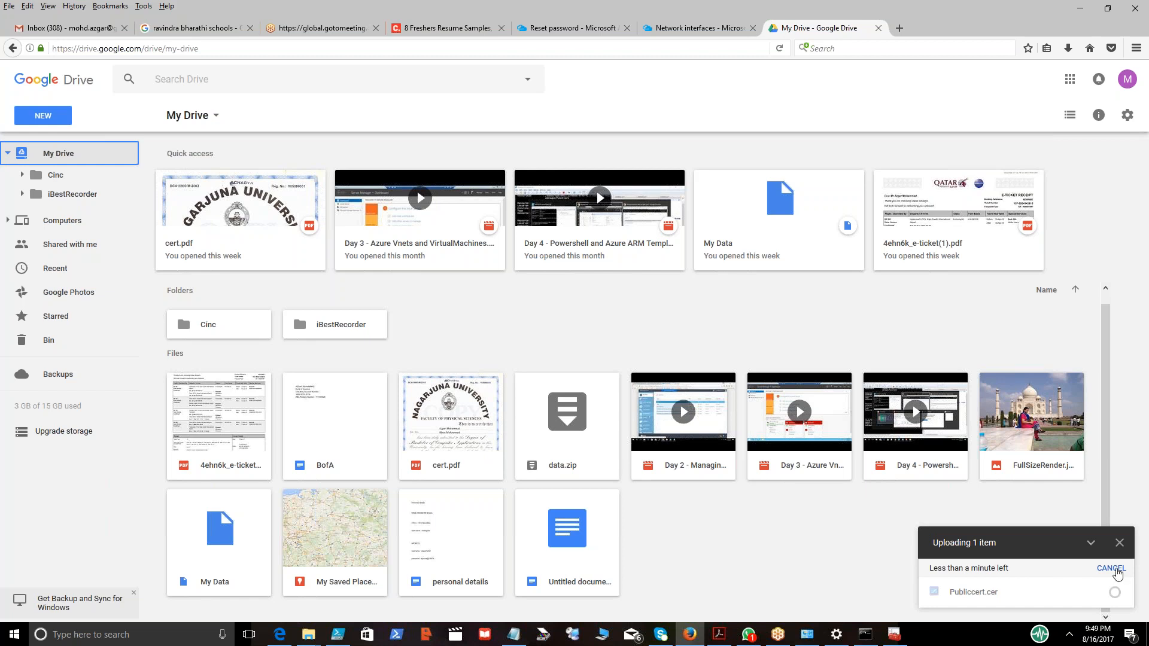
Cancel the pending Publiccert.cer upload to Google Drive and close the upload panel.
left_click(1090, 543)
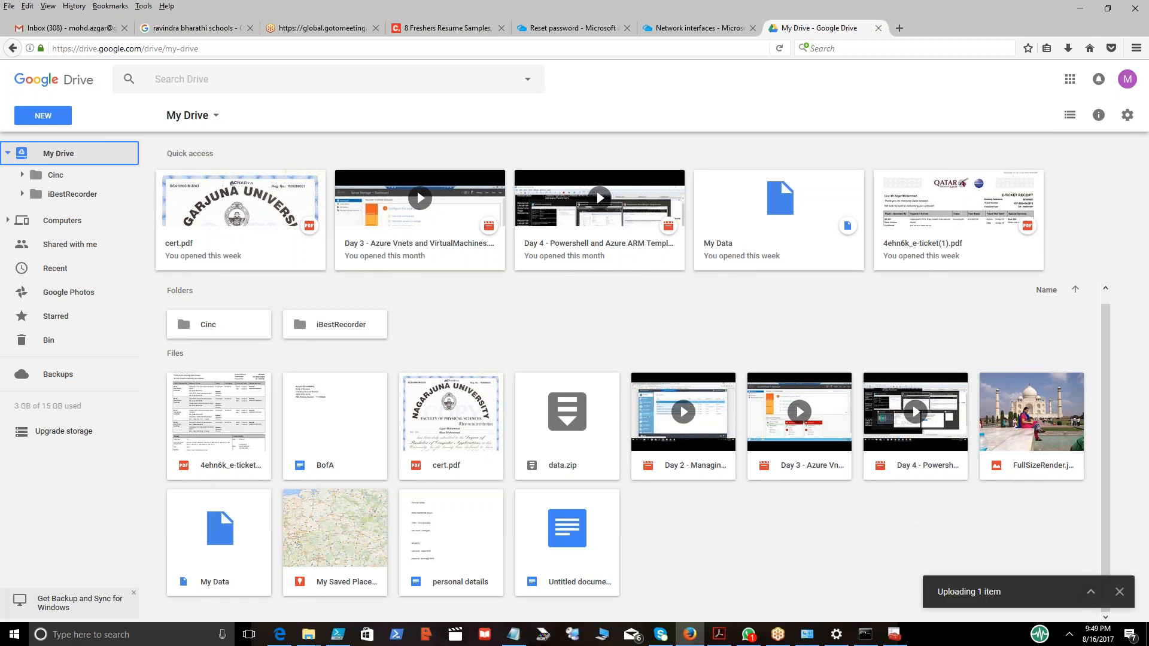
left_click(1089, 592)
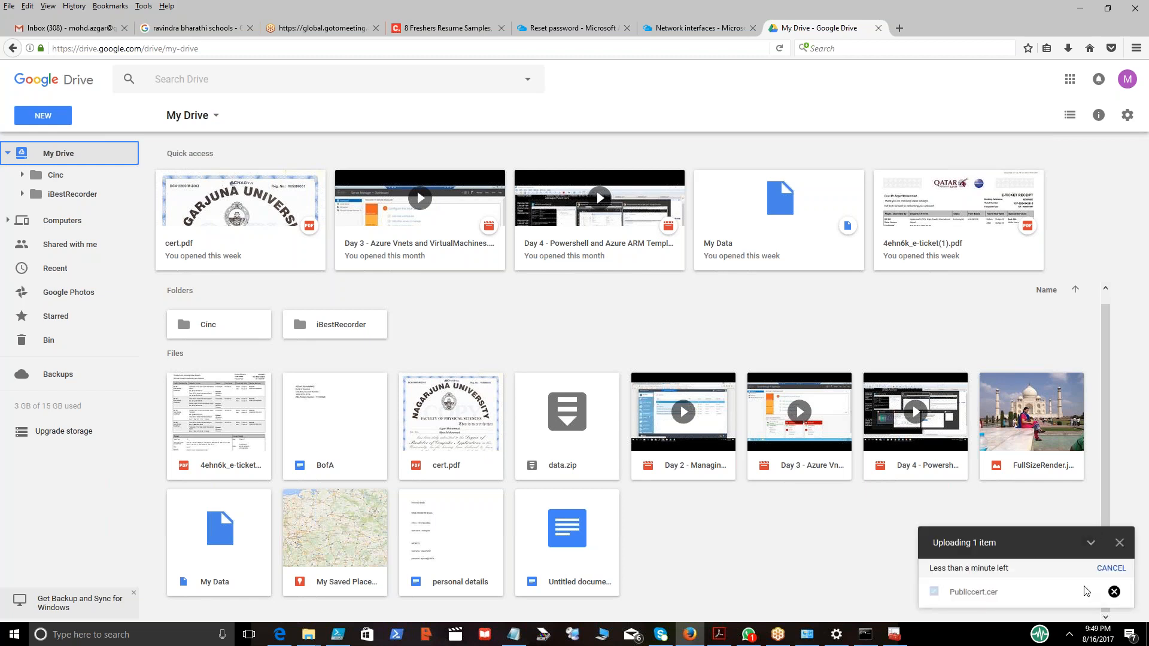
left_click(1114, 591)
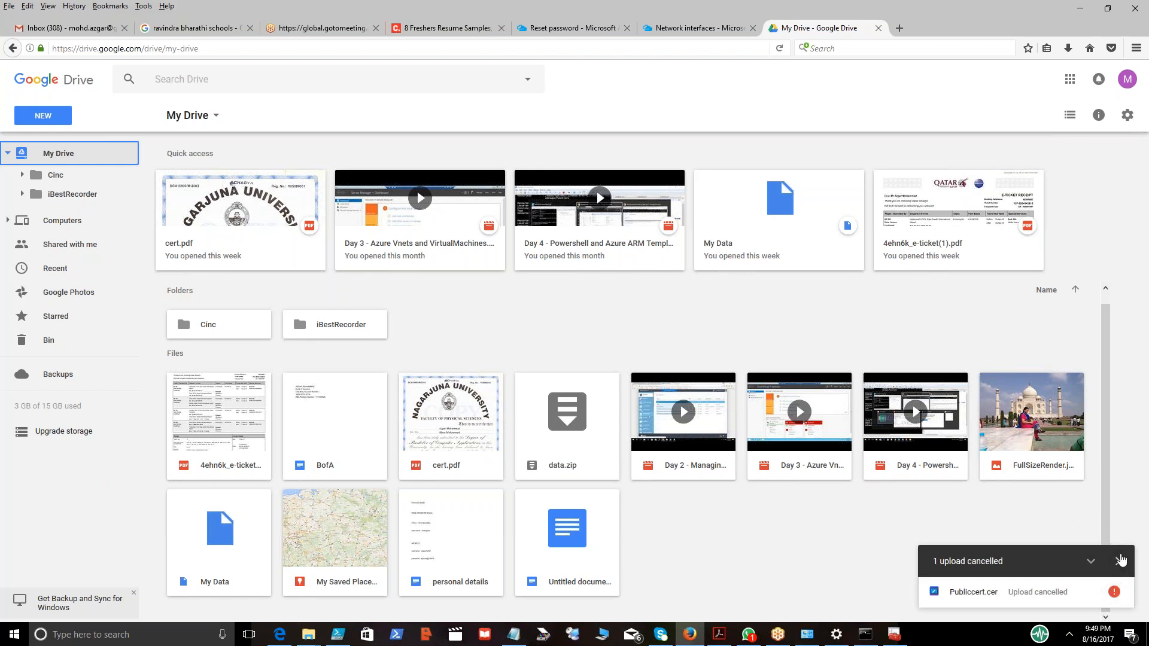
left_click(1121, 561)
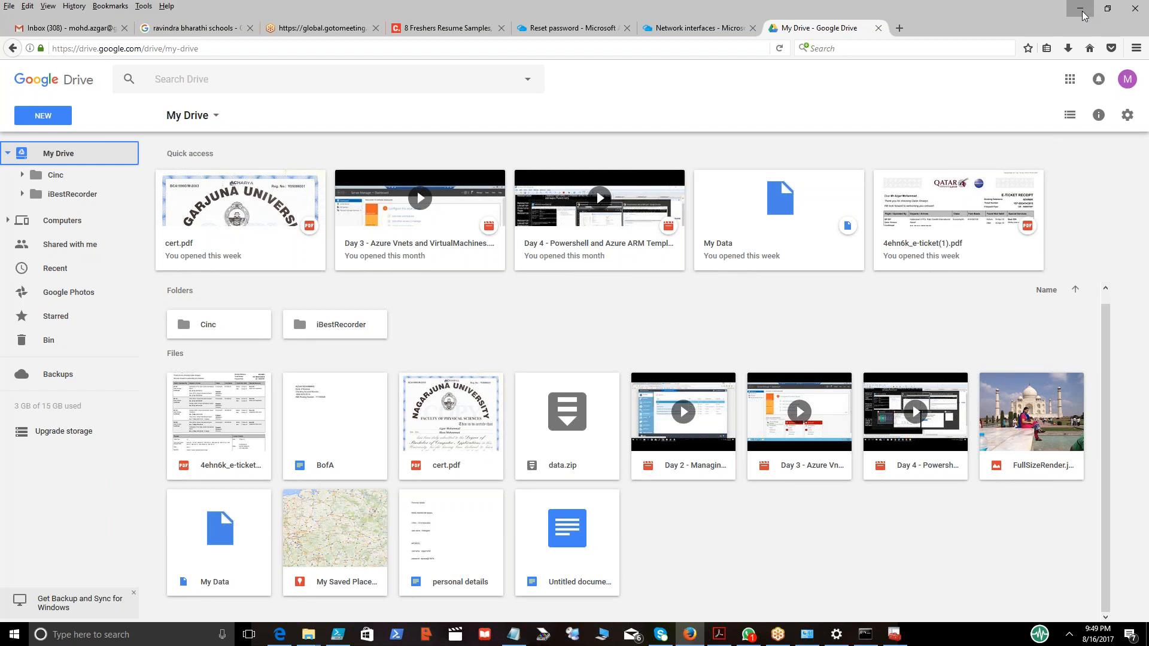
Rename Publiccert.cer in the makecert folder to Publiccert.txt, accepting the extension change.
left_click(1082, 12)
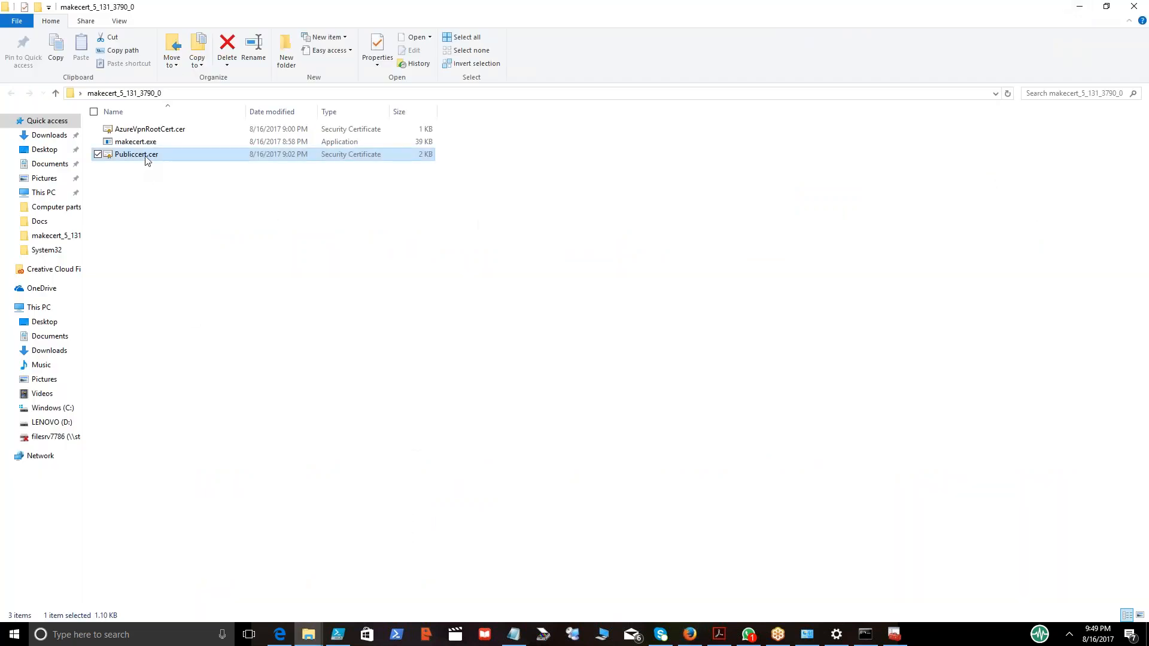
right_click(146, 159)
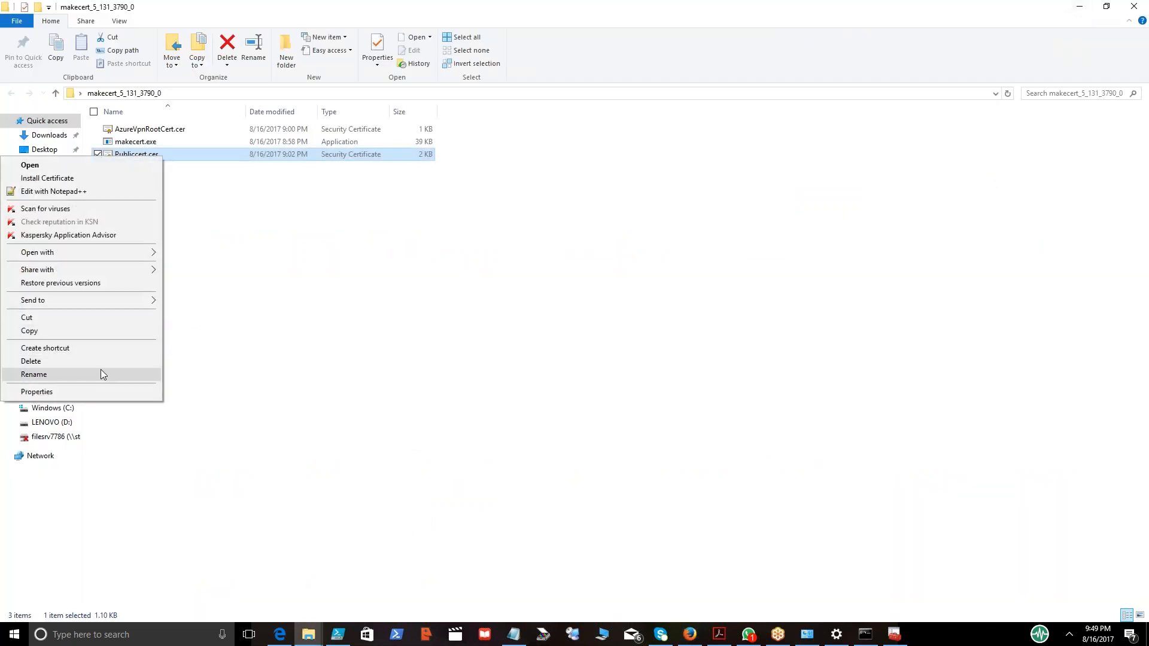
left_click(101, 374)
key("End")
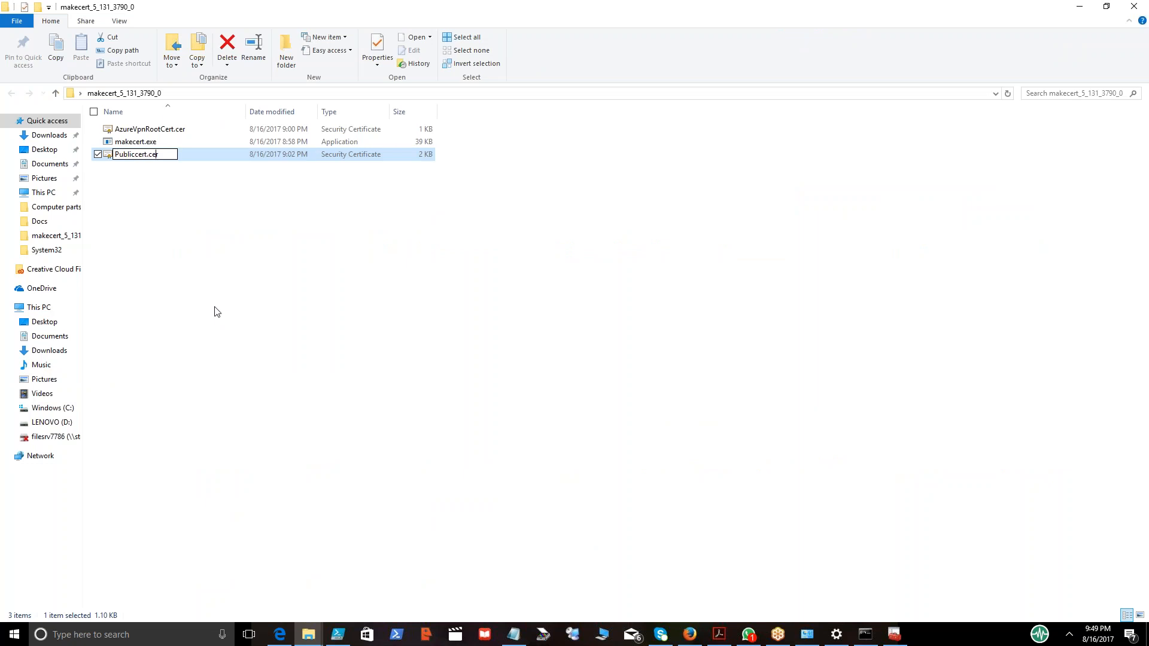
key("BackSpace")
key("BackSpace")
key("BackSpace")
type("txt")
key("Return")
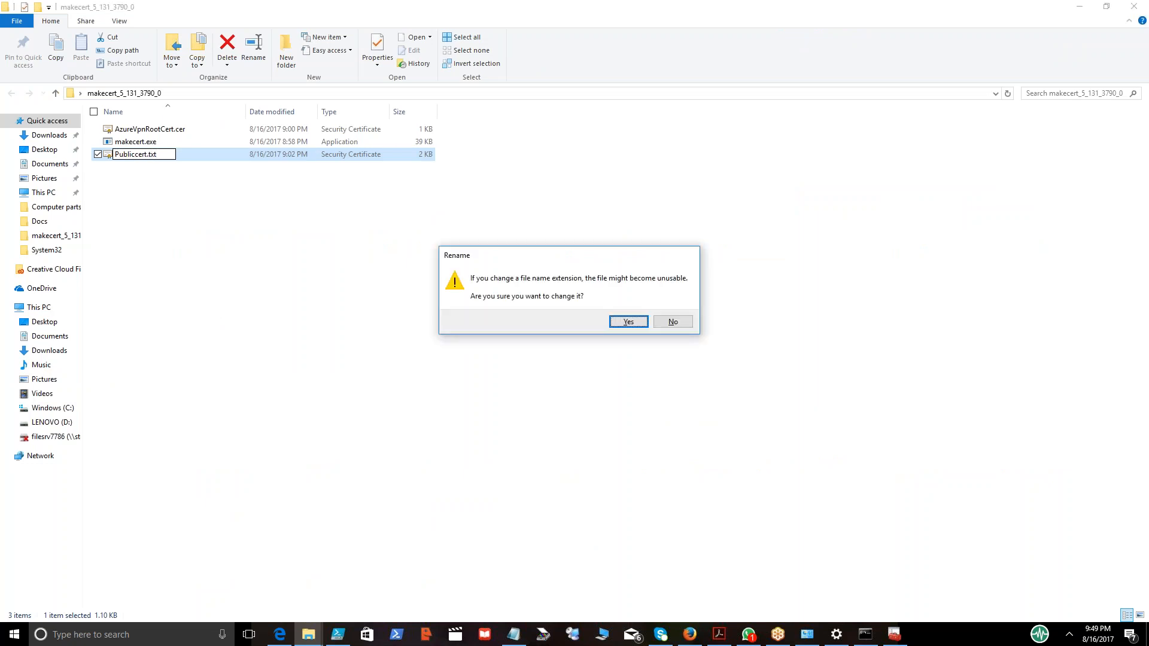
key("Return")
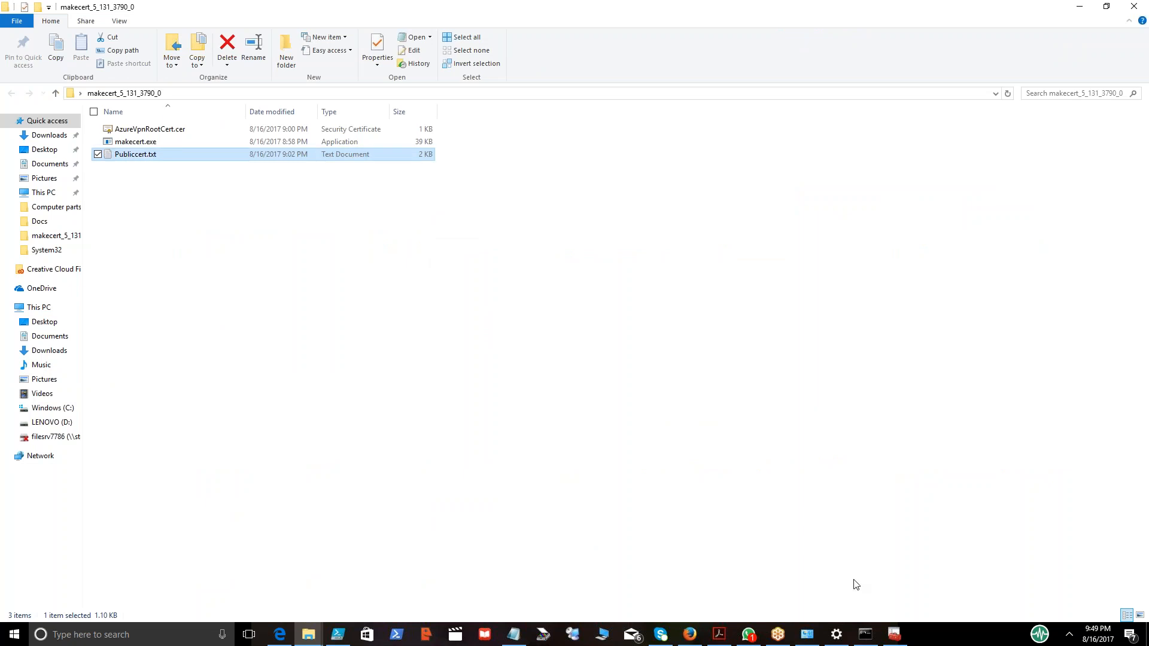
Upload Publiccert.txt to My Drive by dropping it from the folder into the Google Drive window.
left_click(690, 635)
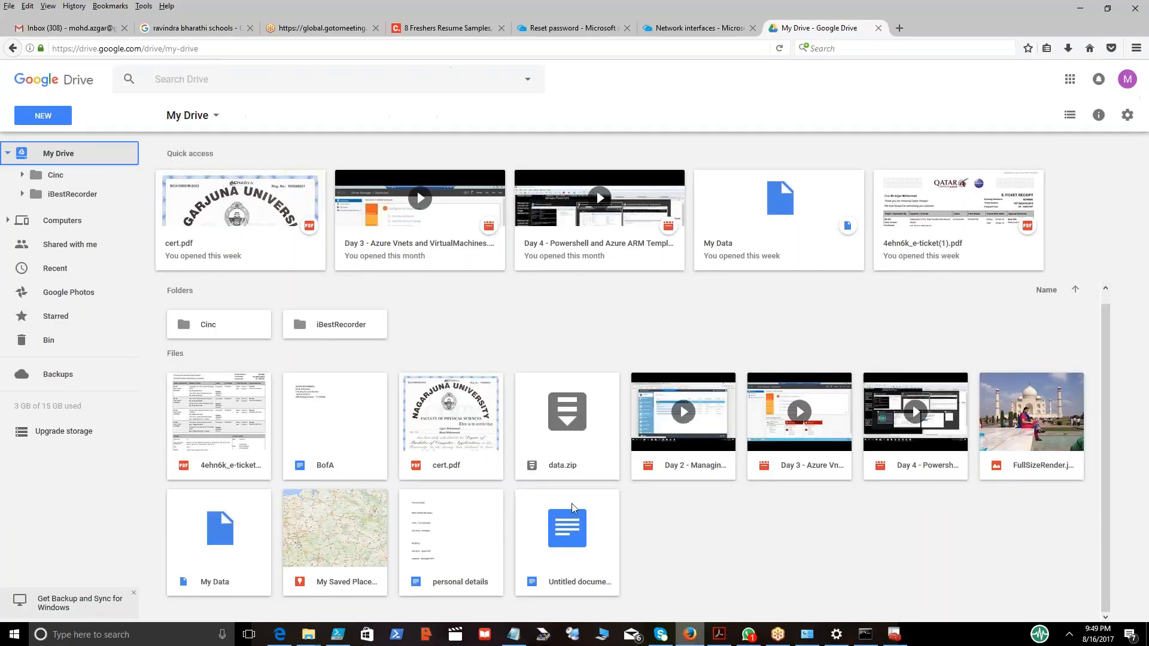
left_click_drag(942, 31, 1144, 82)
left_click_drag(136, 154, 890, 429)
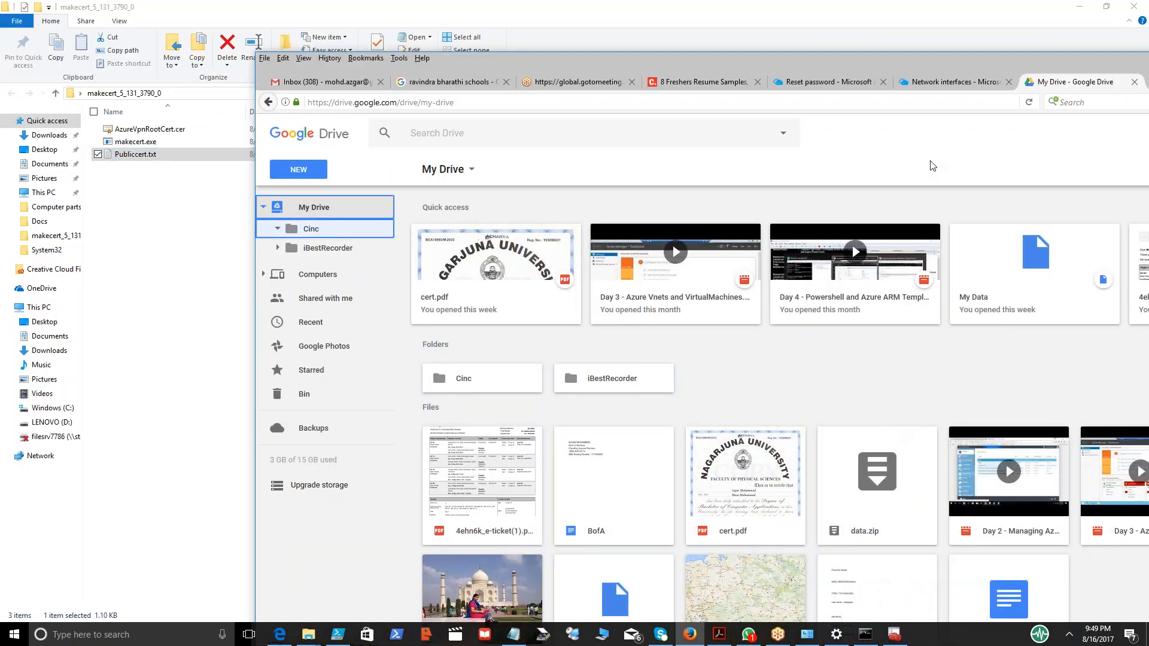
double_click(1068, 58)
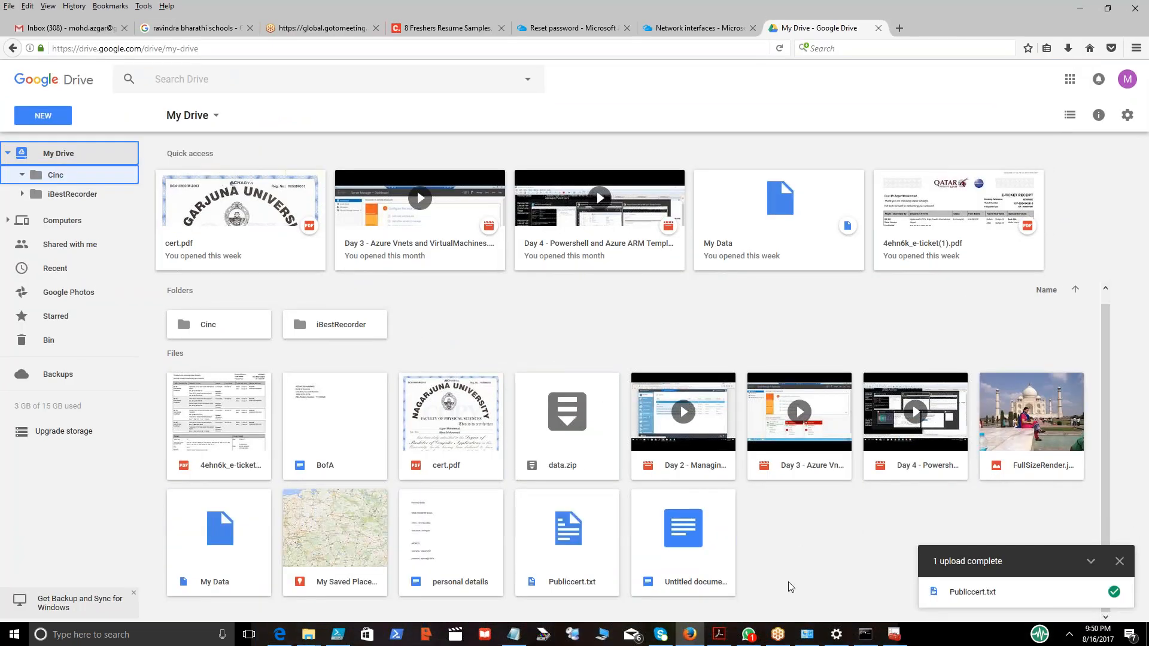
Share Publiccert.txt in Google Drive with the recipient, entering their name and sending.
right_click(562, 550)
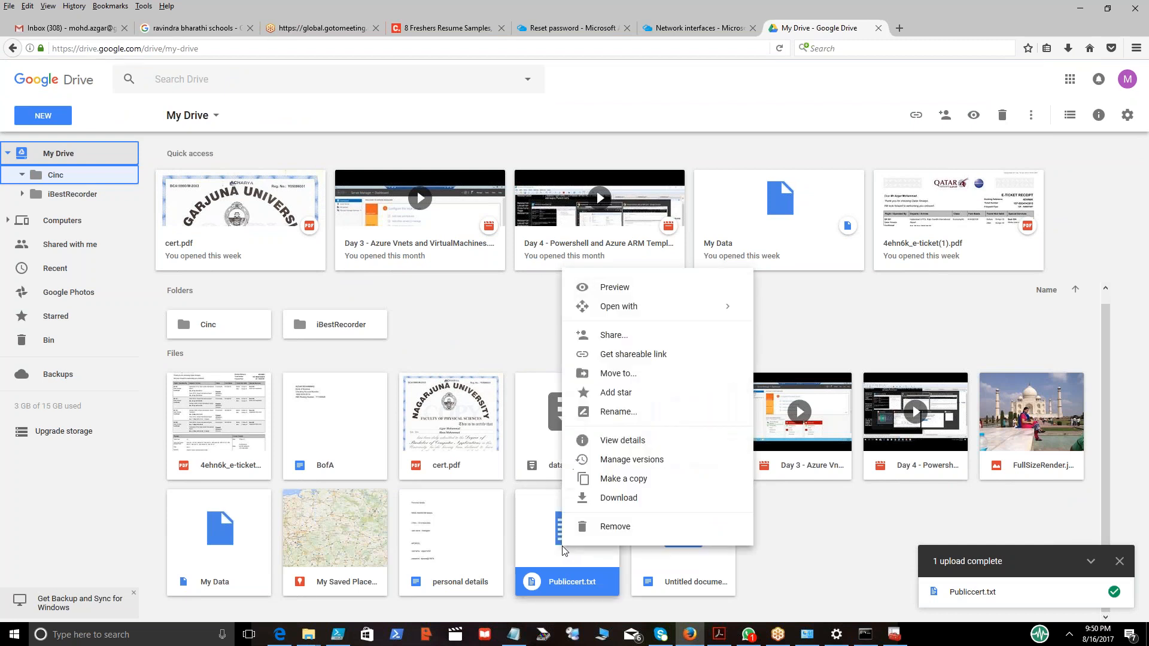
left_click(626, 336)
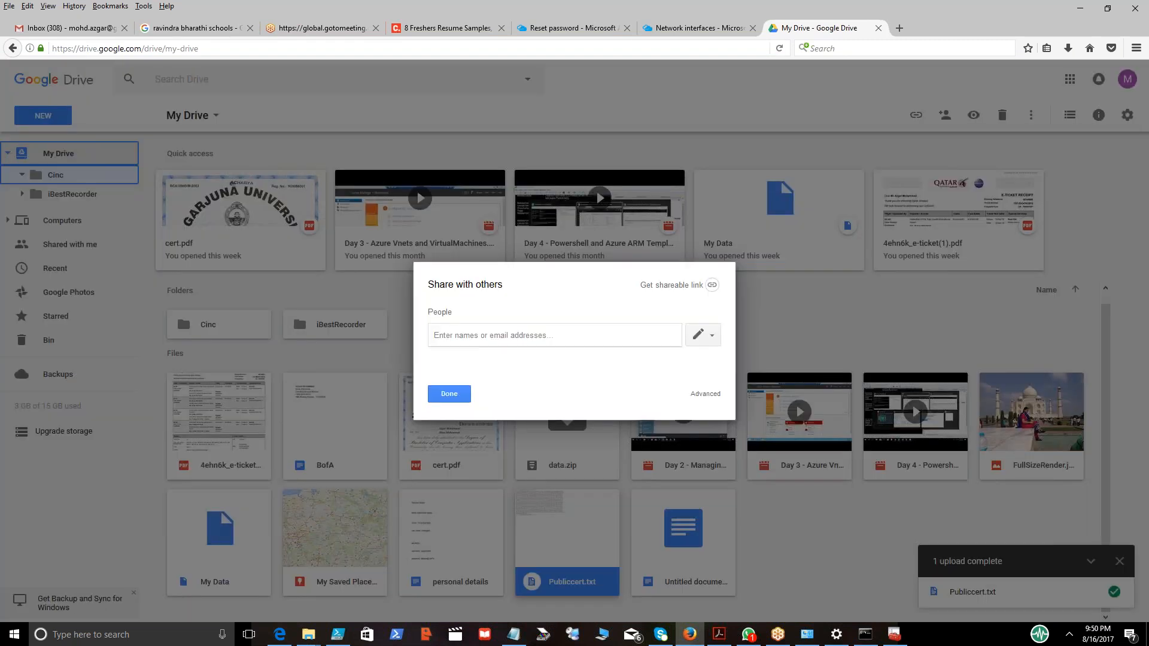
type("anand")
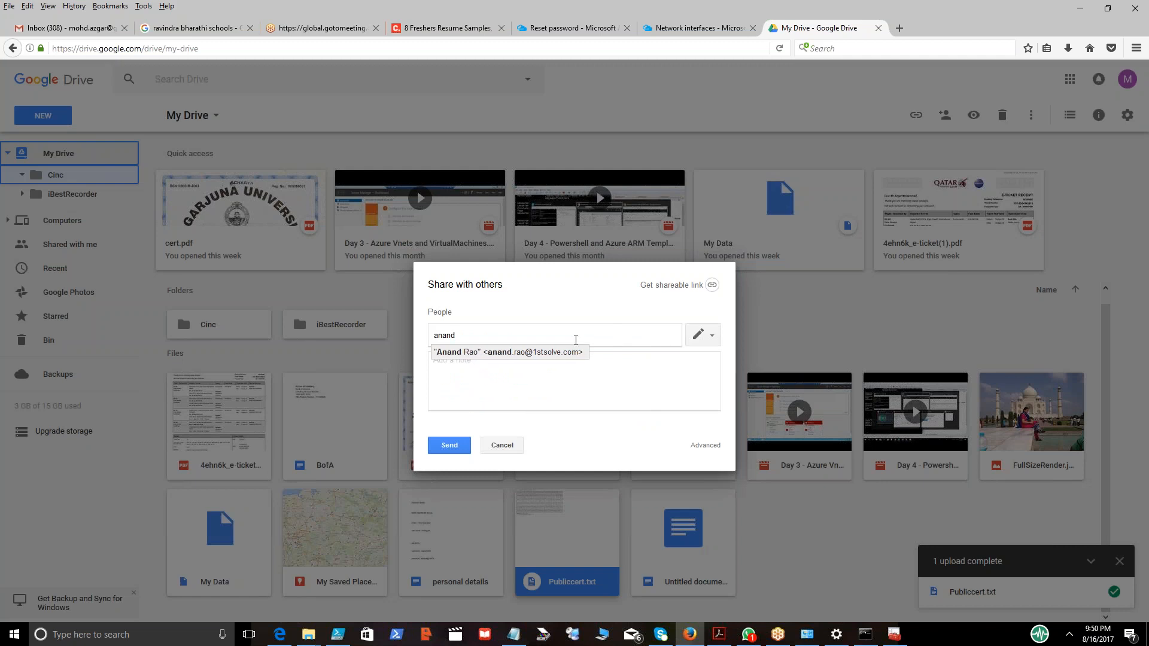
left_click(553, 353)
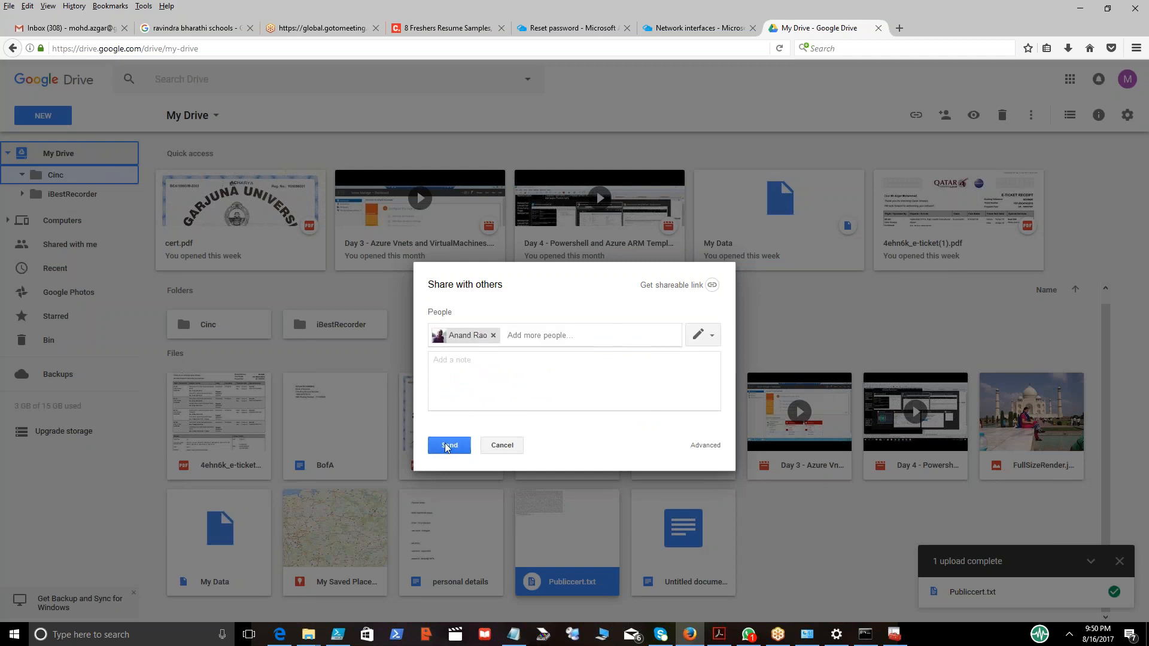
left_click(444, 446)
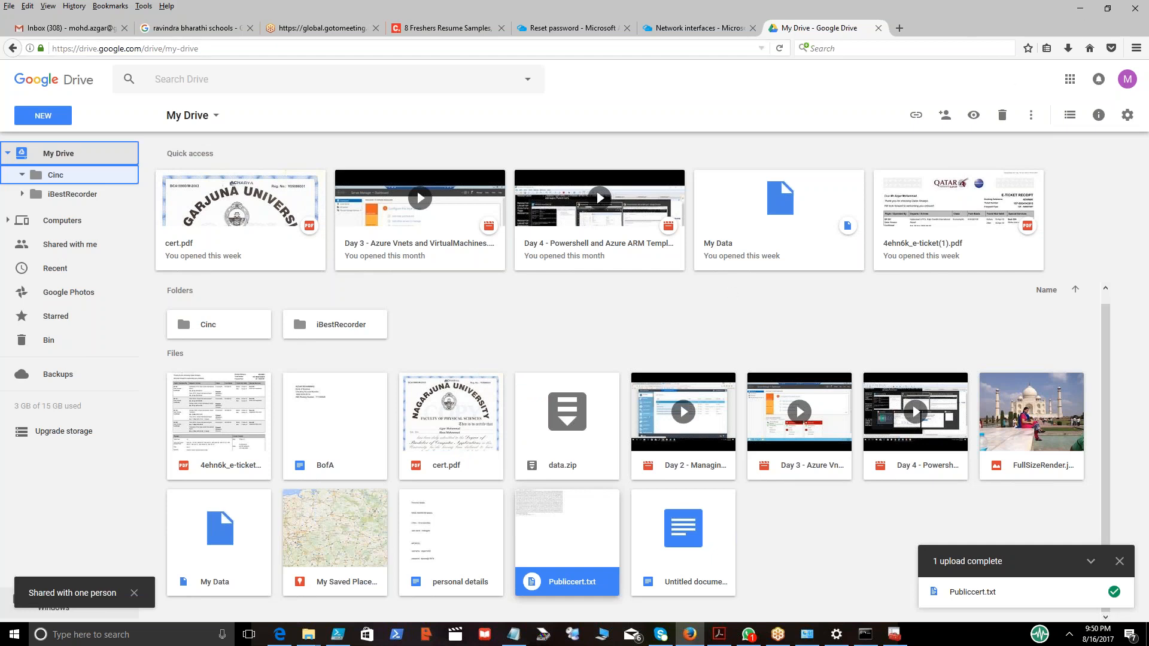
Close the open Network interfaces, Reset password and Virtual machines blades in the Azure portal tabs.
left_click(700, 28)
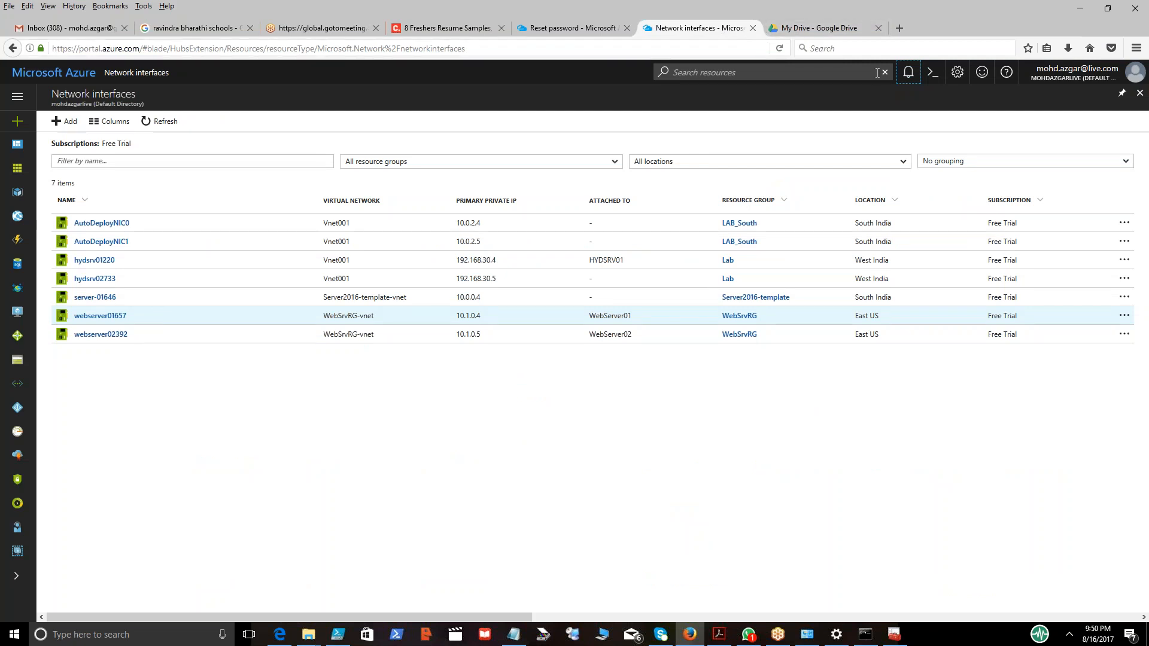
left_click(1137, 96)
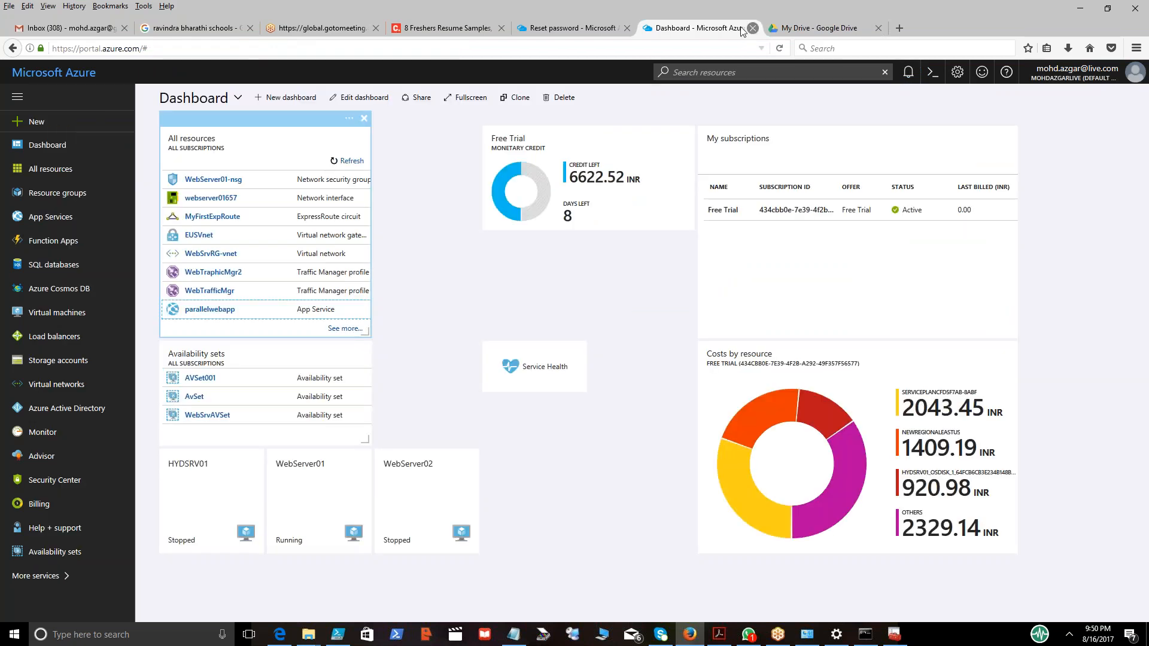
left_click(587, 35)
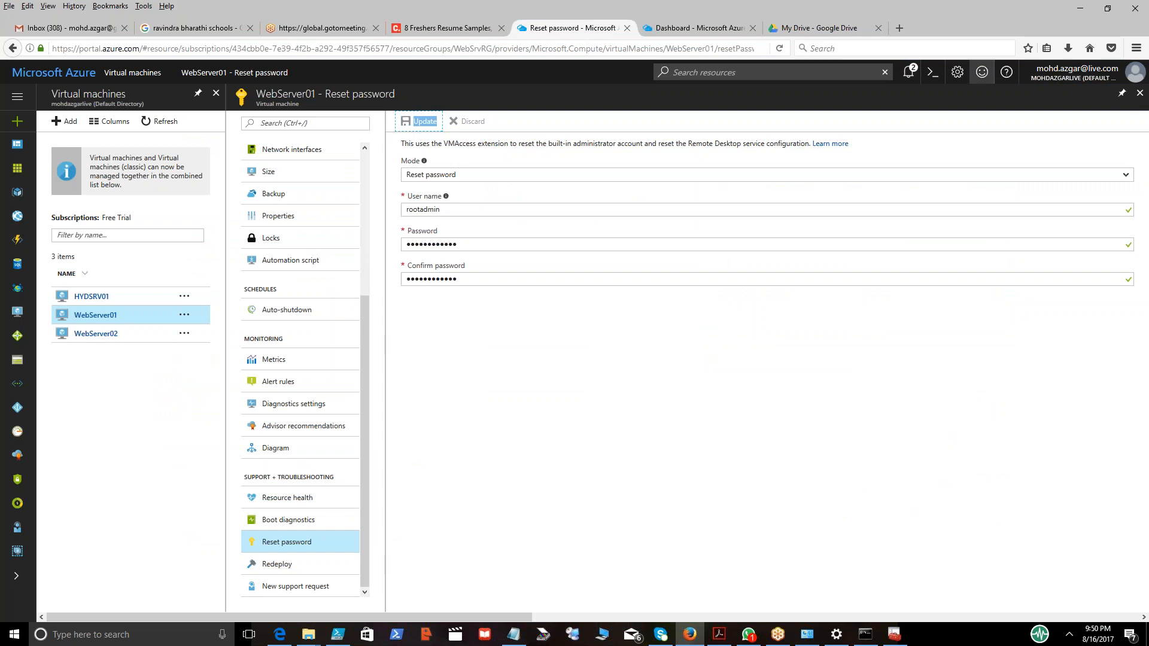
left_click(1142, 93)
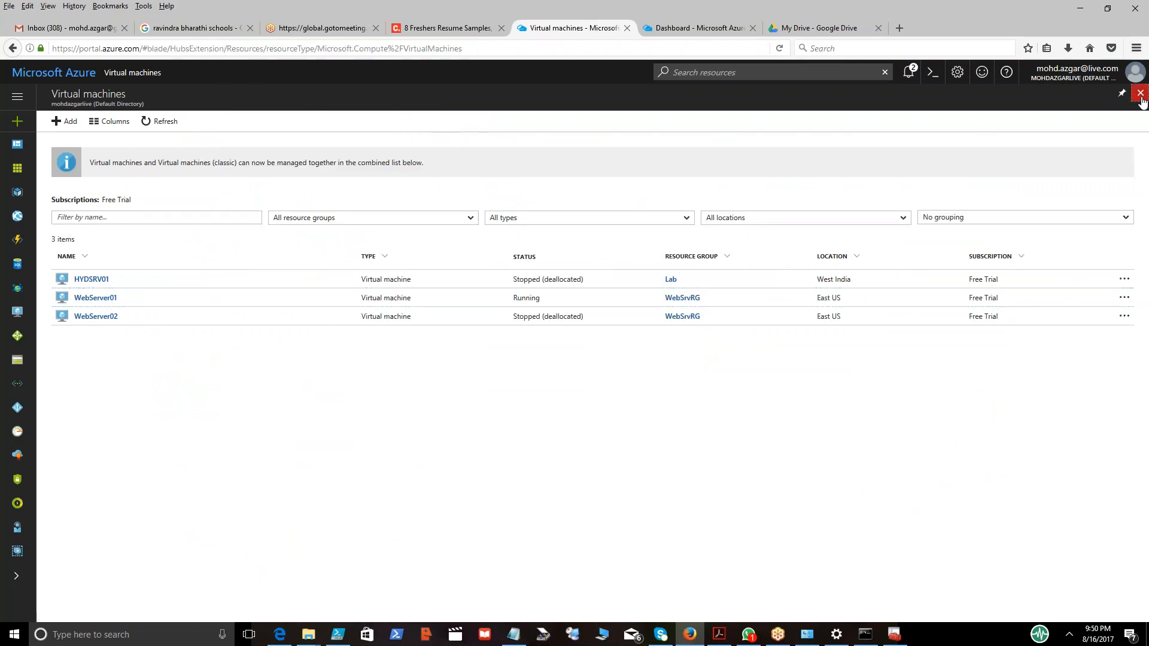
left_click(1141, 96)
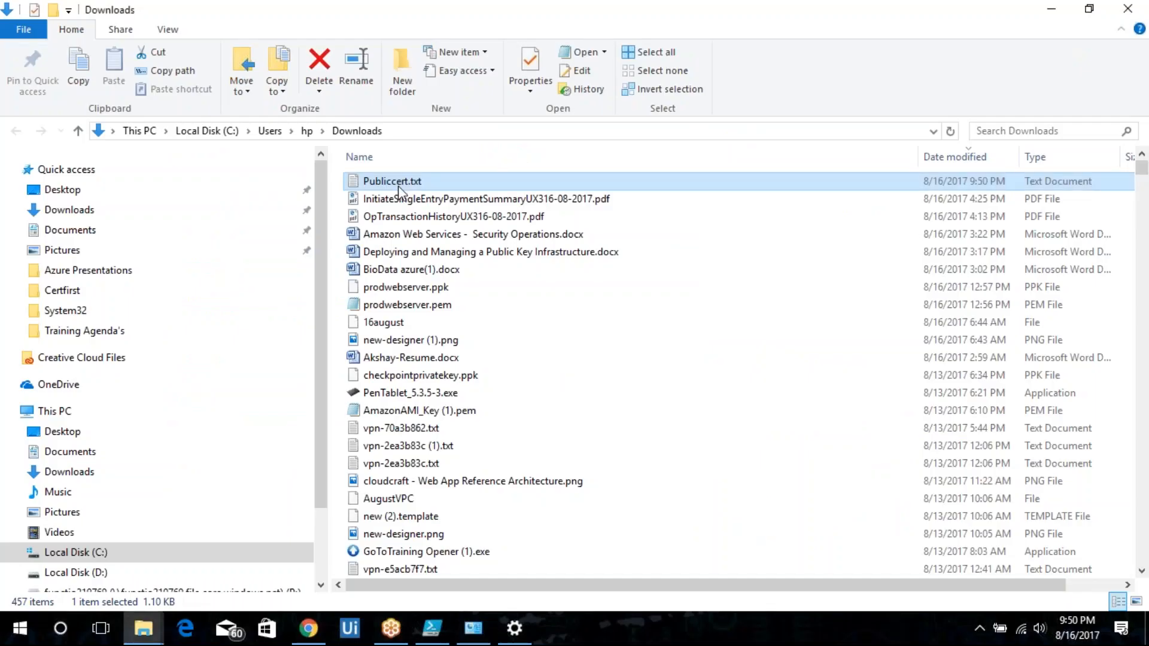
Rename the downloaded Publiccert.txt in Downloads back to Publiccert.cer, accepting the extension change.
left_click(397, 186)
key("End")
key("BackSpace")
key("BackSpace")
key("BackSpace")
key("BackSpace")
type(".cer")
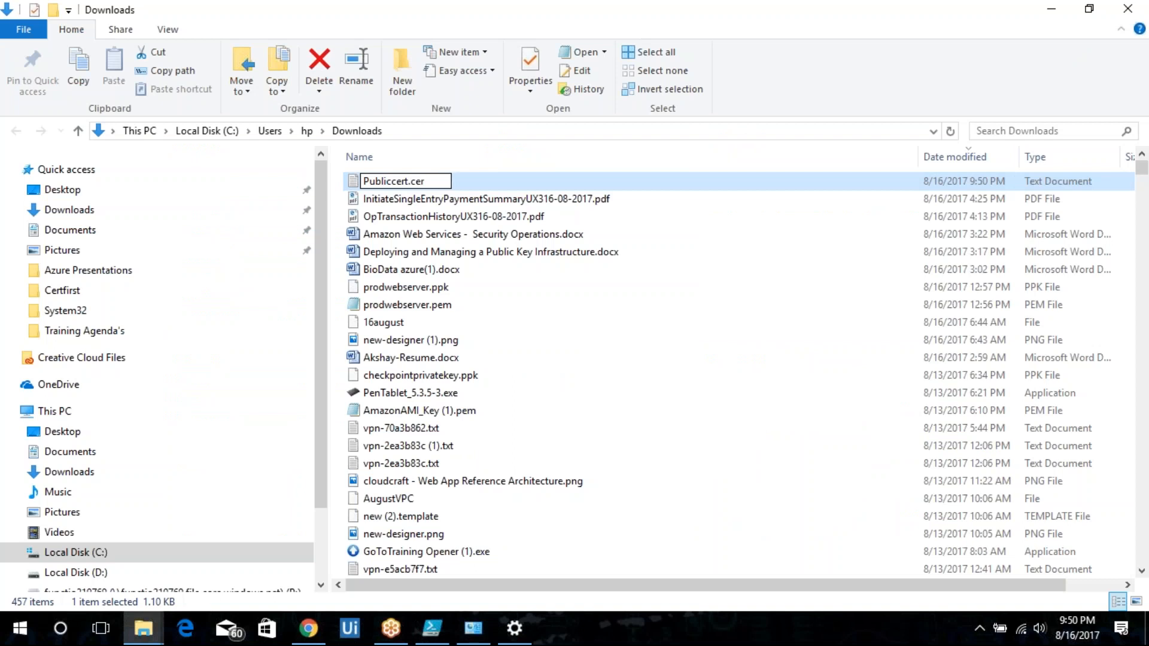
key("Return")
key("Return")
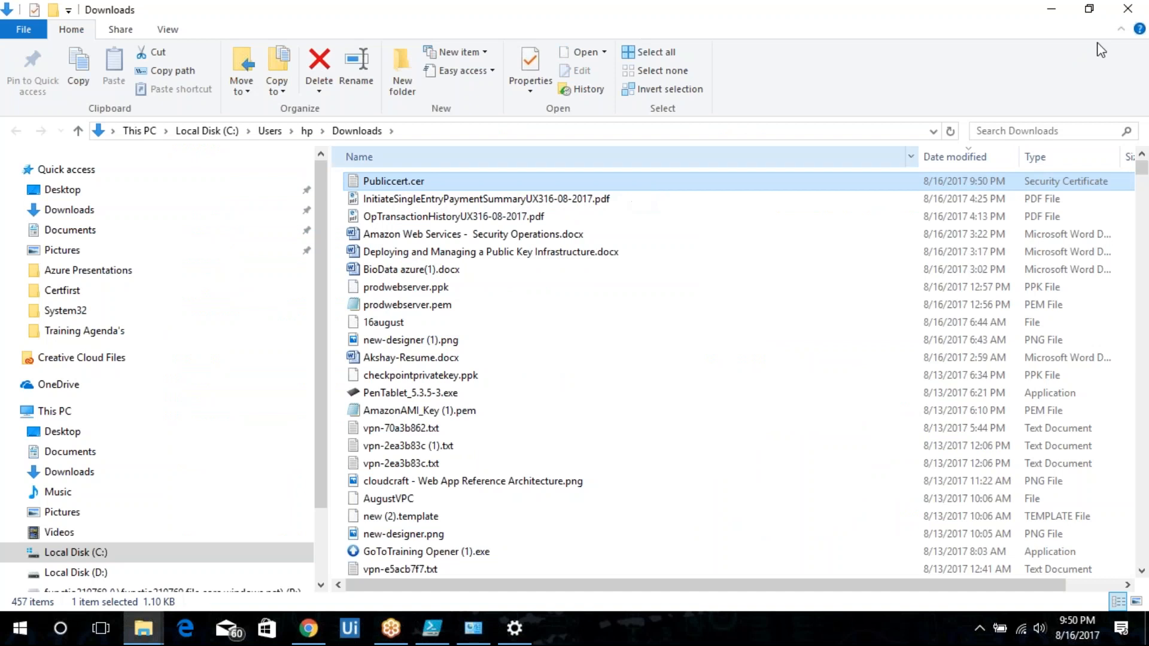
Open Publiccert.cer and install the certificate with the wizard, letting it pick the store automatically.
left_click(1051, 9)
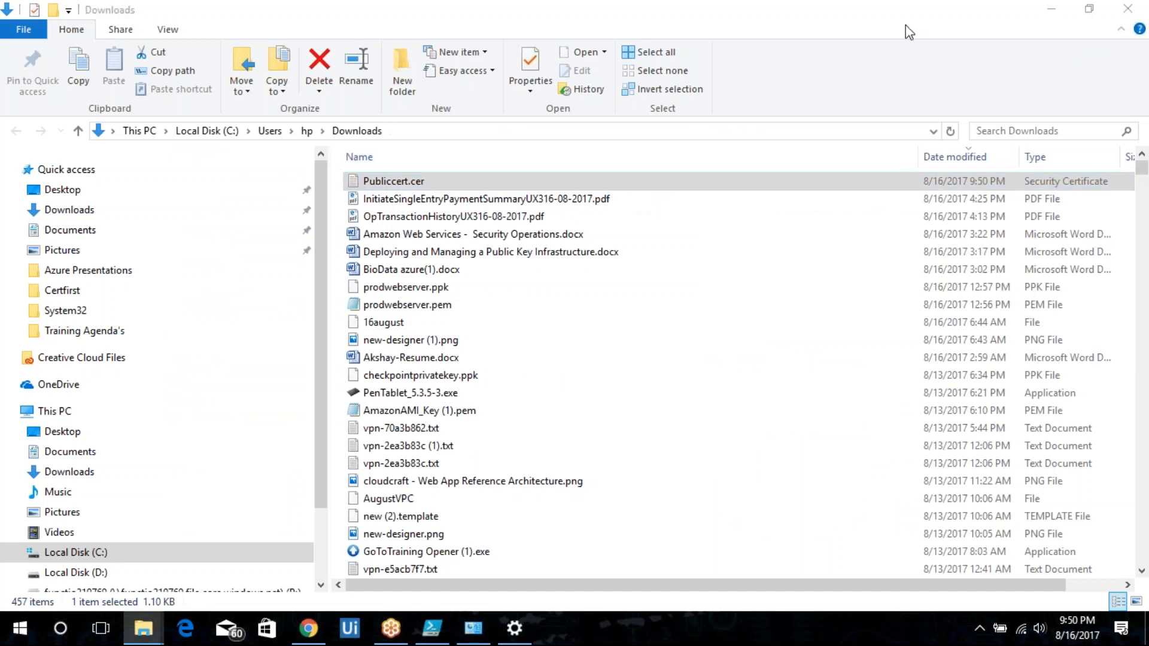
double_click(407, 181)
left_click(629, 333)
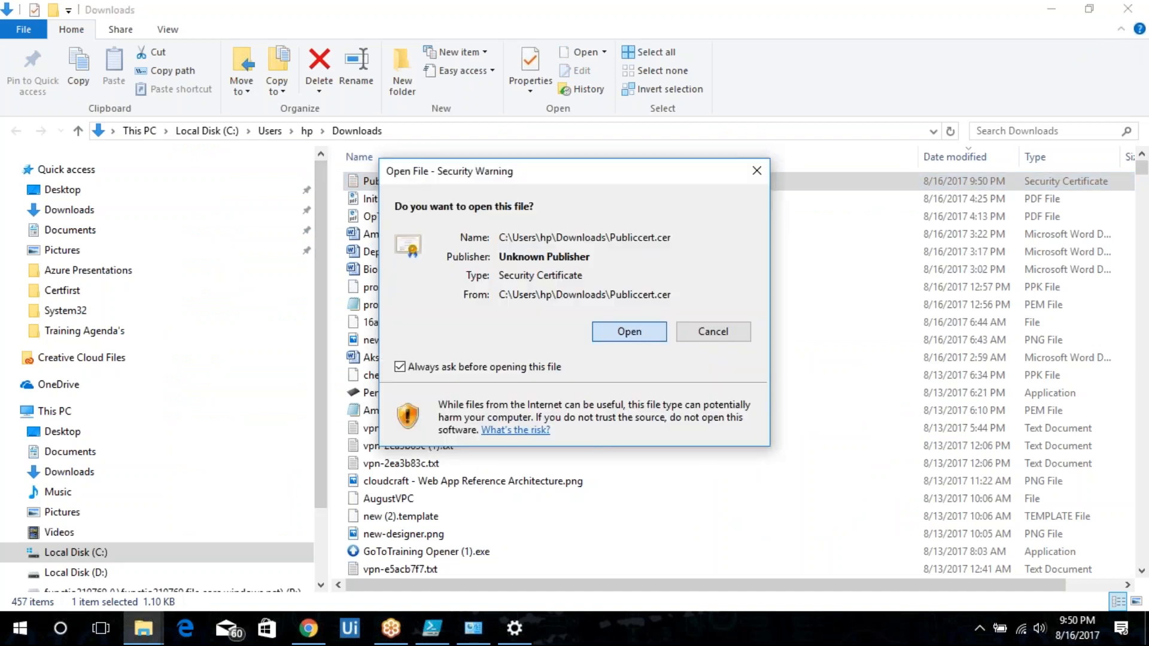
left_click(219, 372)
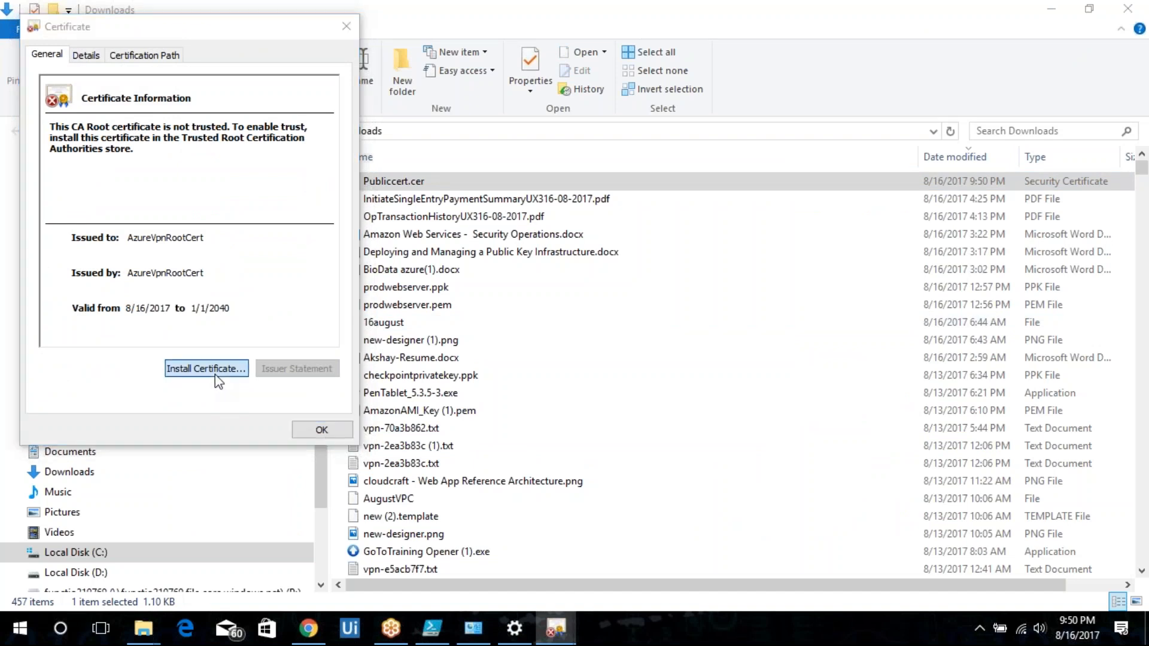
left_click(359, 438)
left_click(361, 438)
left_click(360, 438)
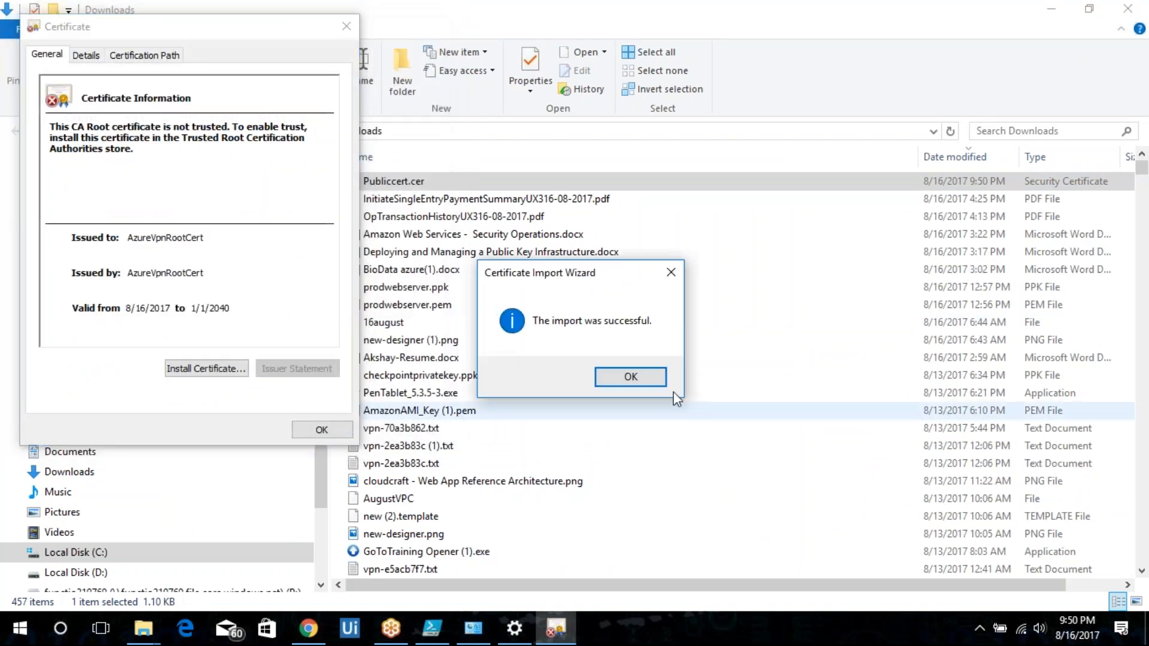
left_click(647, 376)
left_click(314, 429)
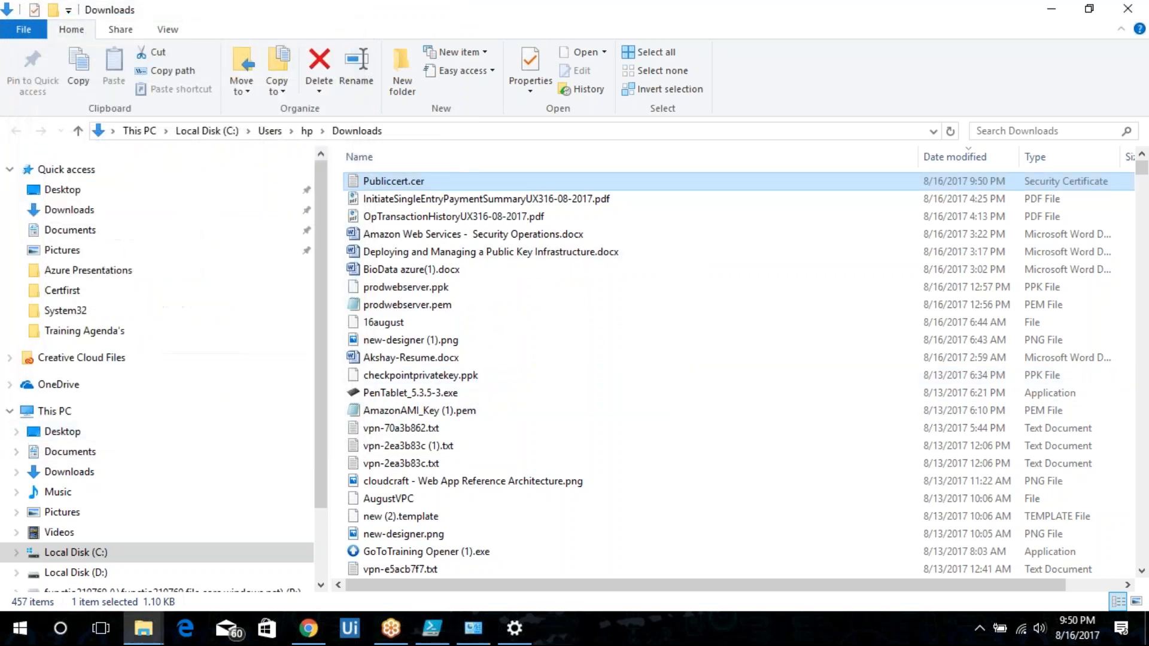
Open the certificate manager and inspect the Personal certificates store, then close it.
key("super+r")
type("cert")
key("Down")
key("Return")
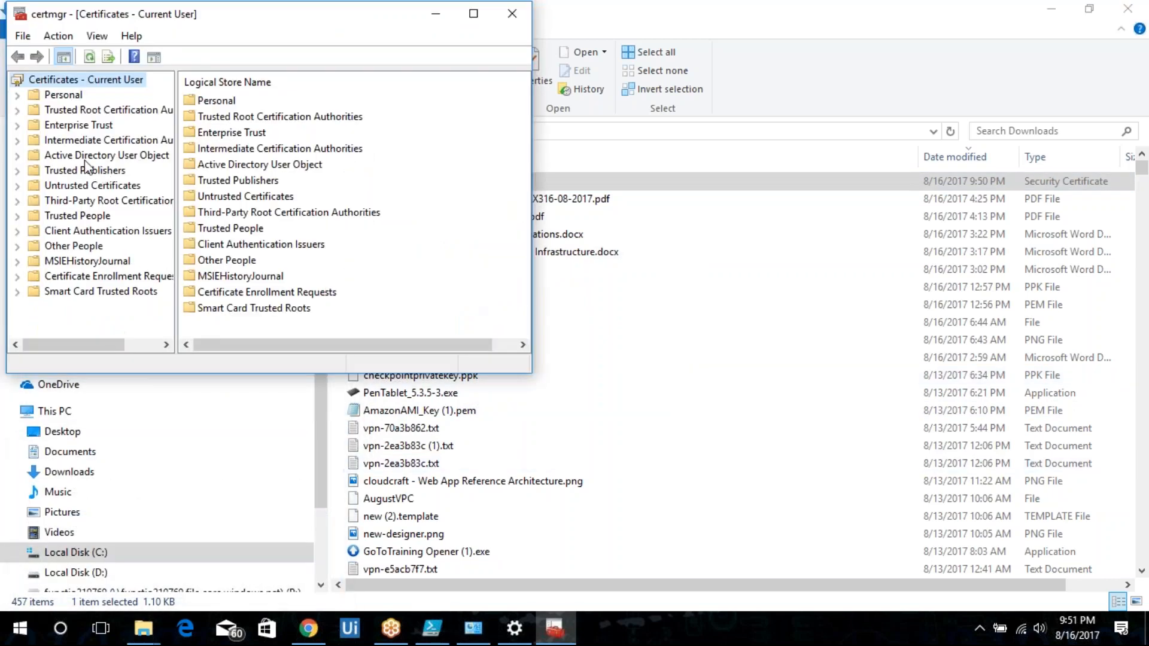
double_click(66, 95)
left_click(85, 110)
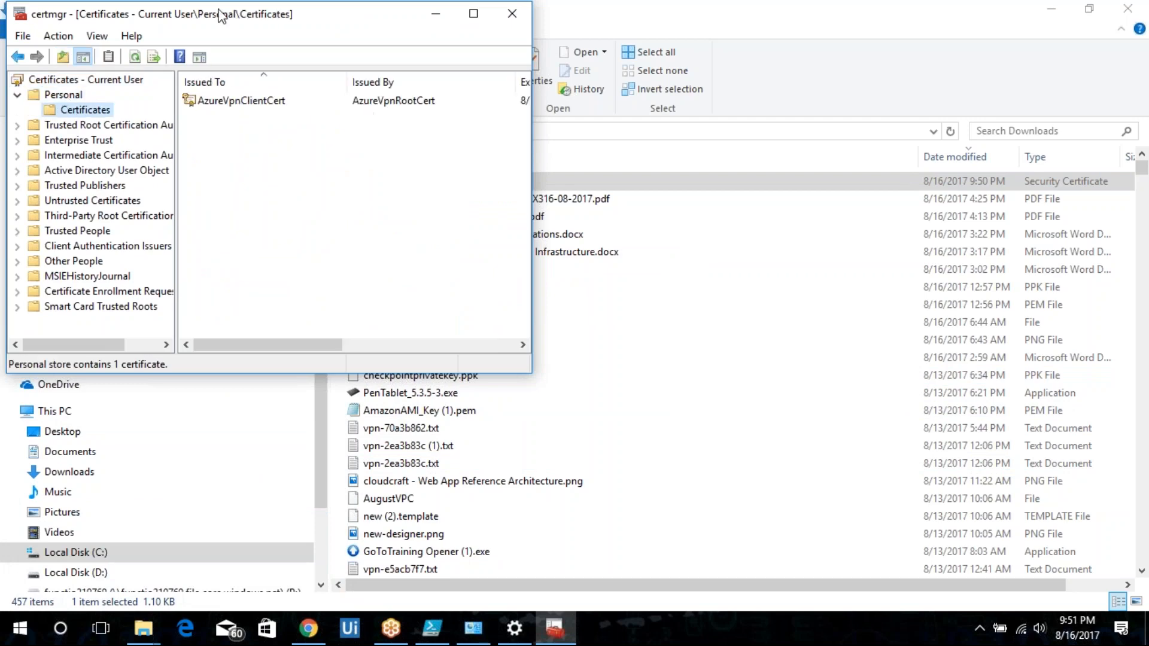
left_click_drag(234, 17, 462, 293)
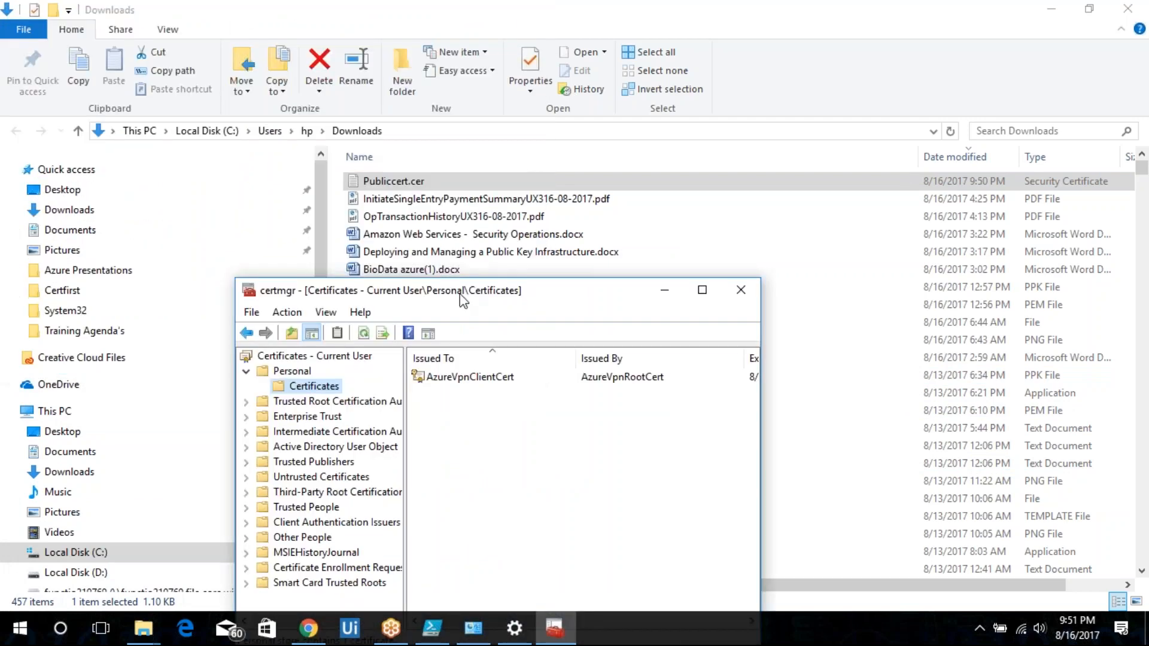
left_click(741, 291)
Reinstall Publiccert.cer, placing it explicitly in the Personal certificate store through the Certificate Import Wizard.
double_click(379, 181)
left_click(616, 332)
left_click(204, 369)
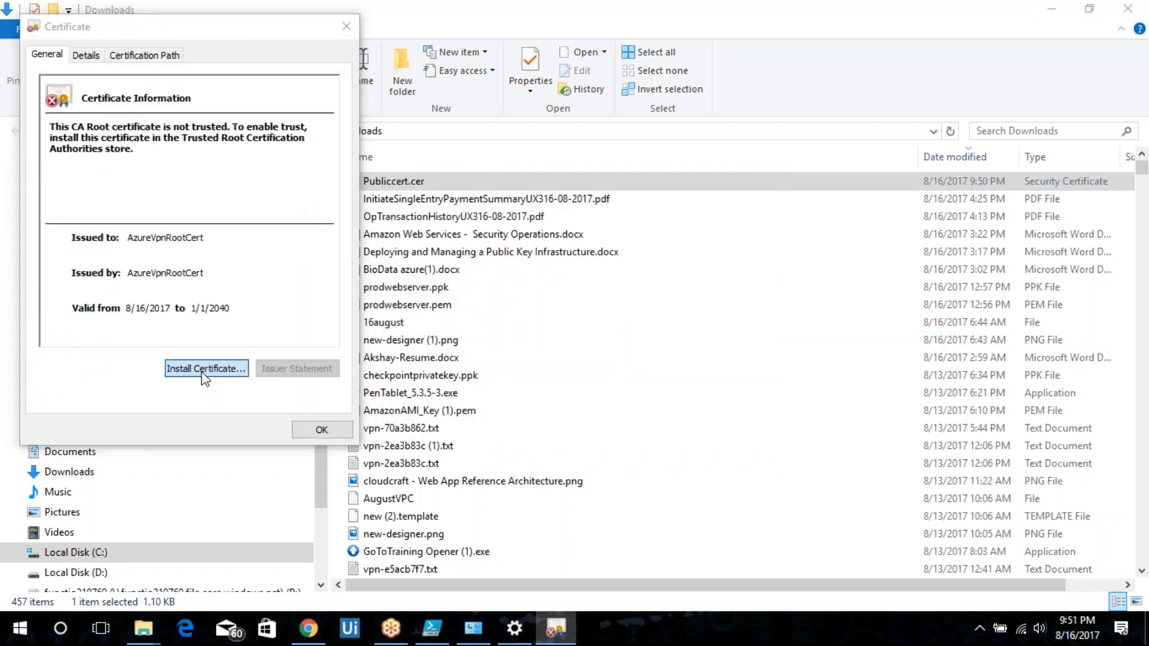
left_click(351, 437)
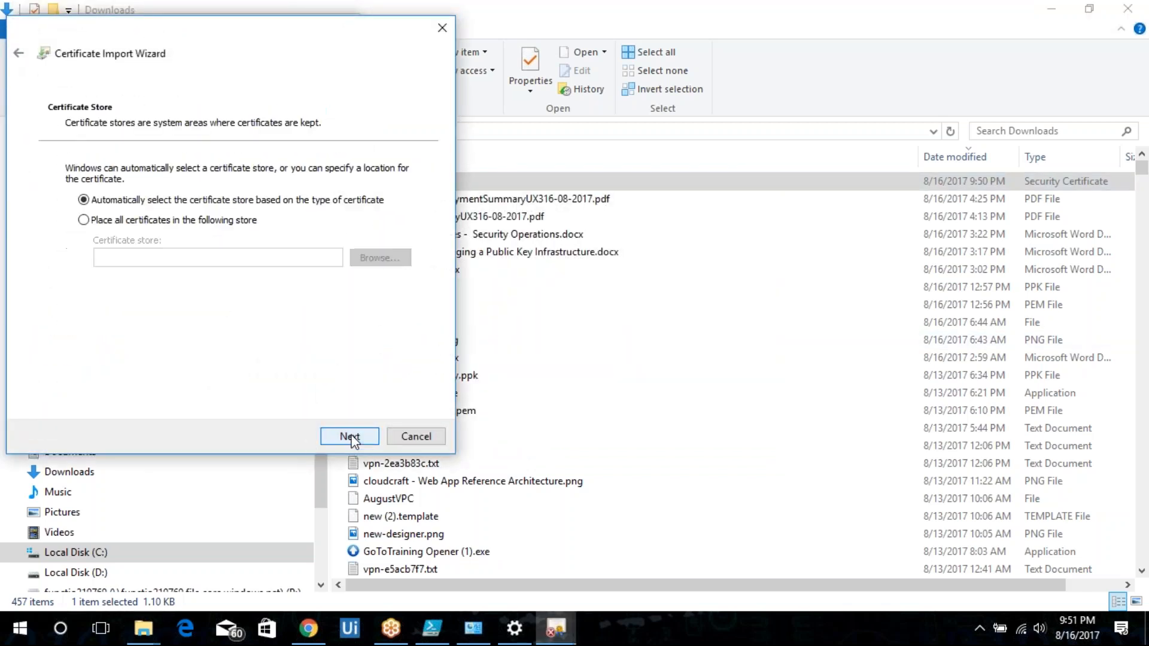
left_click(350, 437)
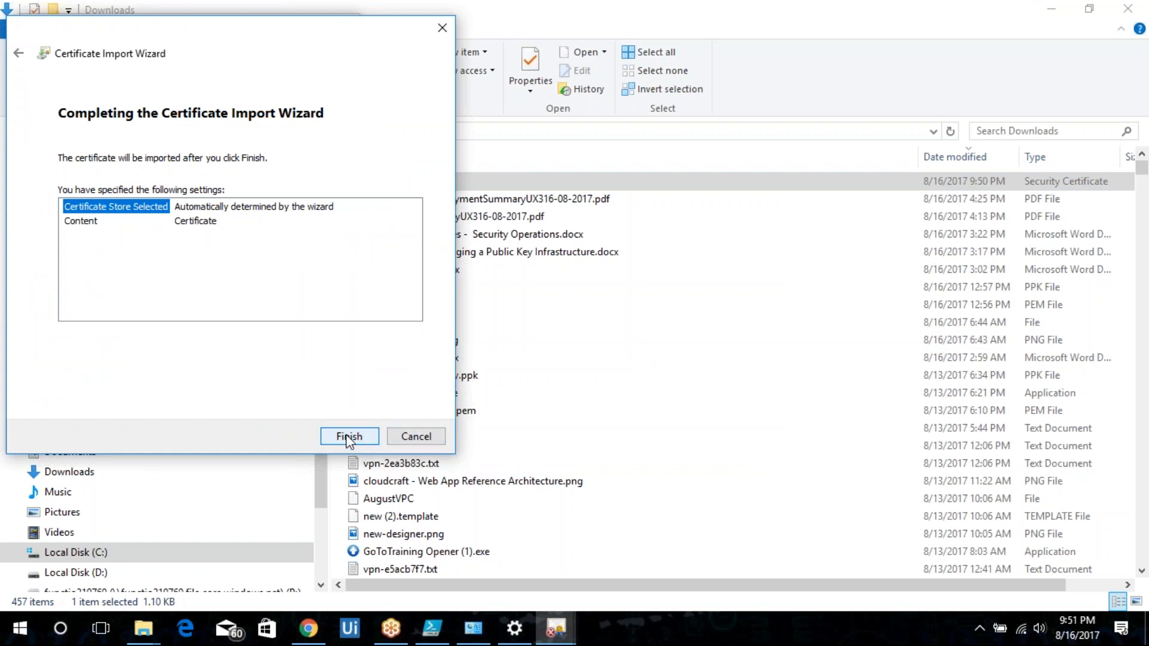
left_click(18, 54)
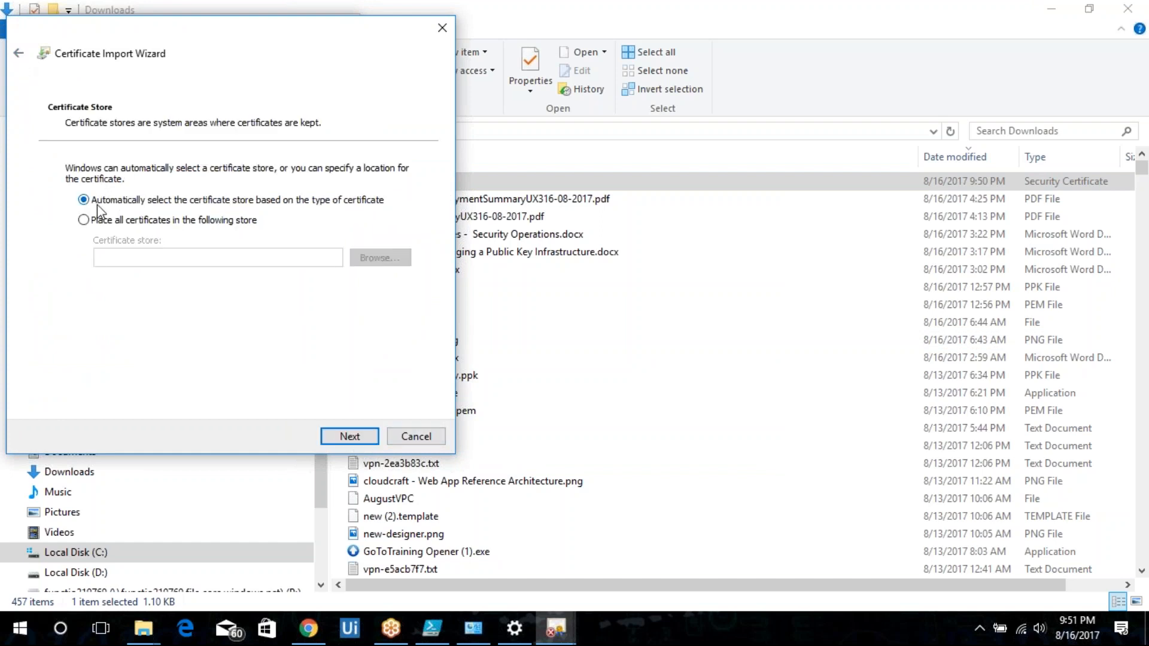
left_click(96, 220)
left_click(380, 257)
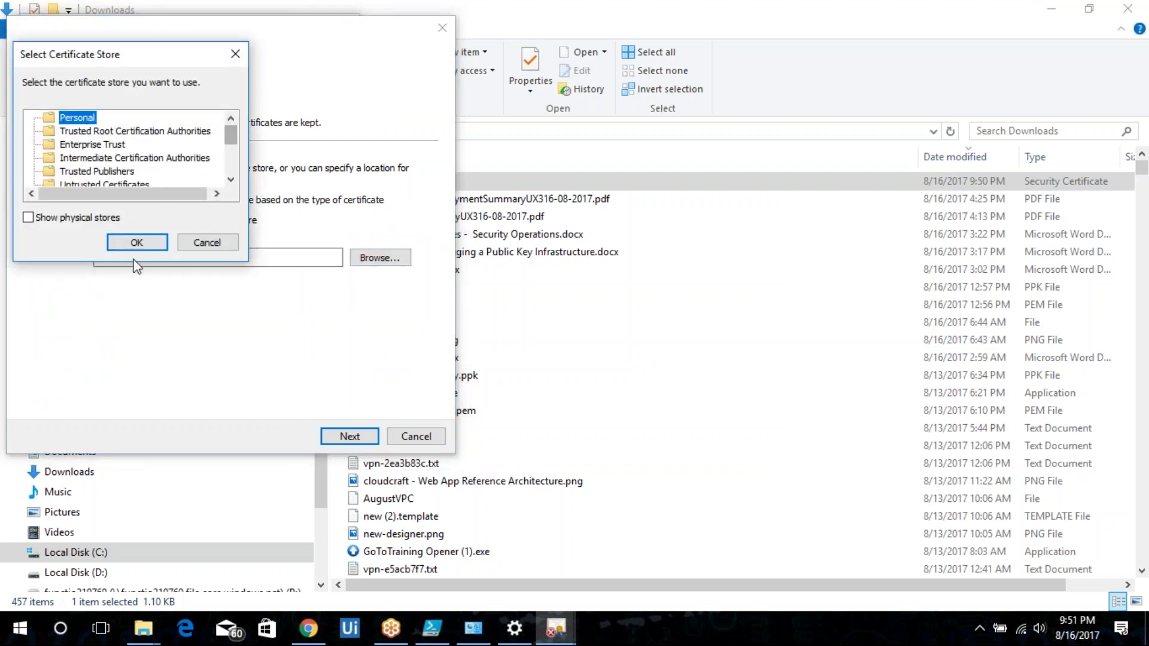
left_click(141, 243)
left_click(345, 434)
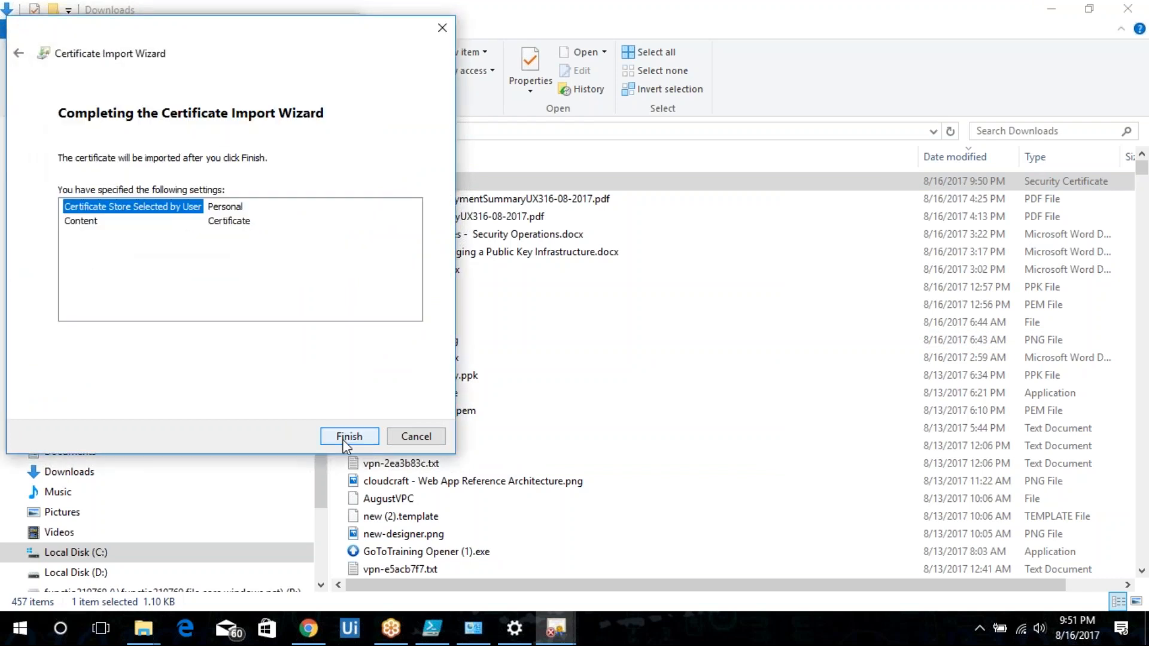
left_click(344, 438)
left_click(625, 377)
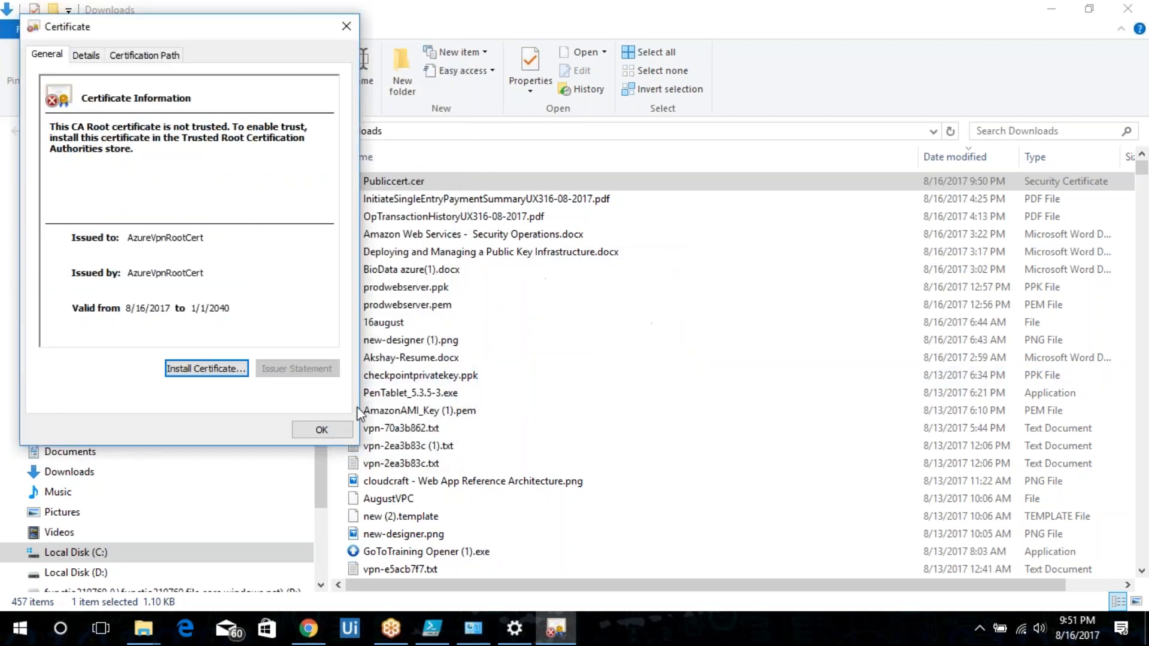
left_click(321, 430)
Check the Personal certificates store in the certificate manager again, then close it and the Downloads window.
key("super+r")
key("Return")
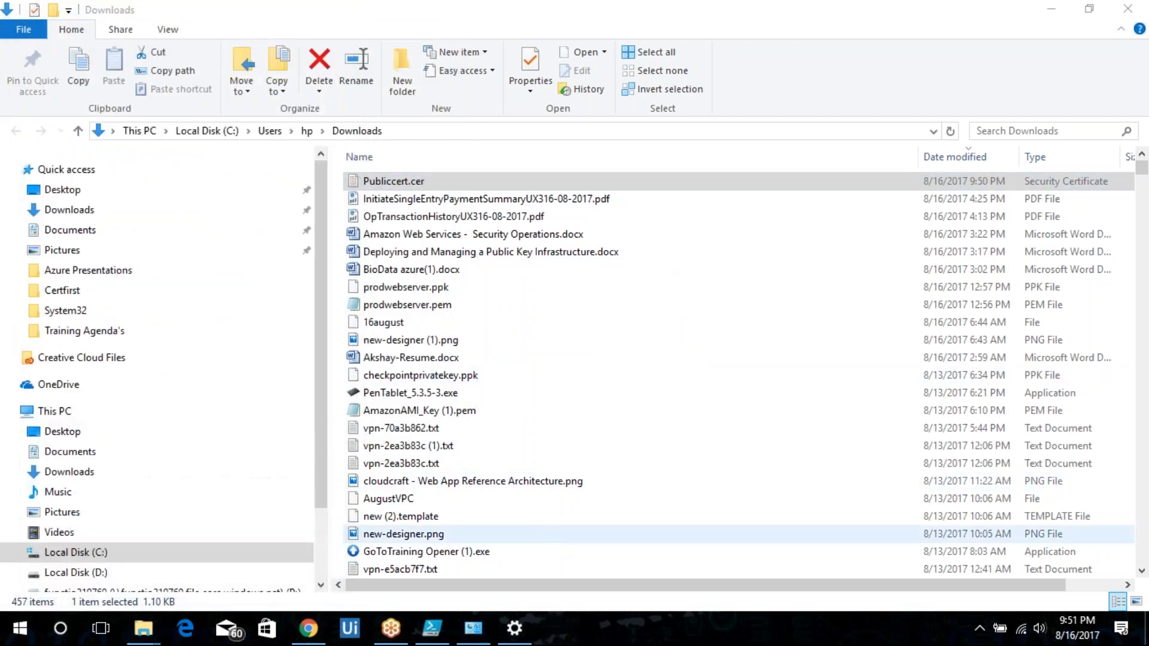
double_click(63, 94)
left_click(85, 110)
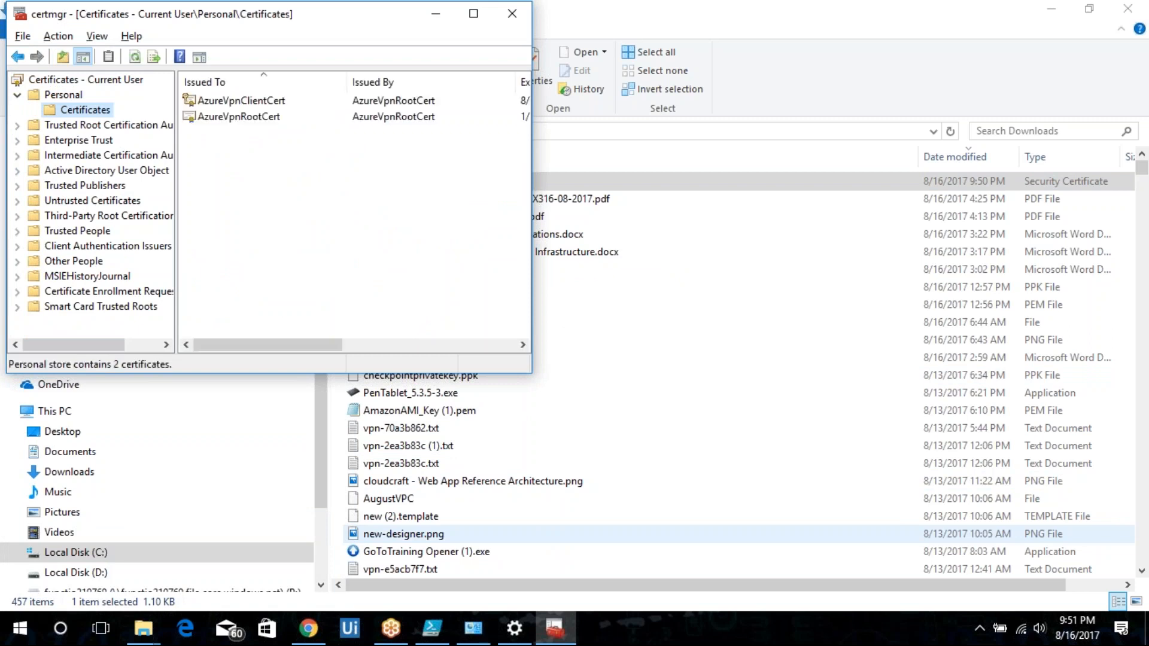
key("alt+F4")
key("alt+F4")
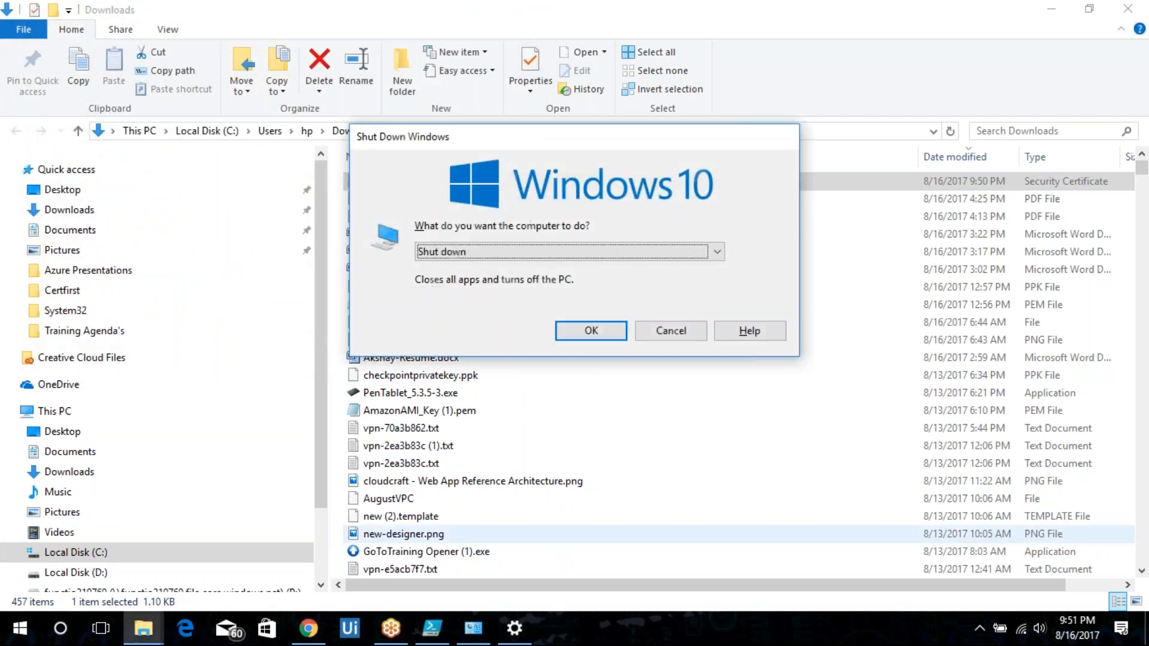
key("Escape")
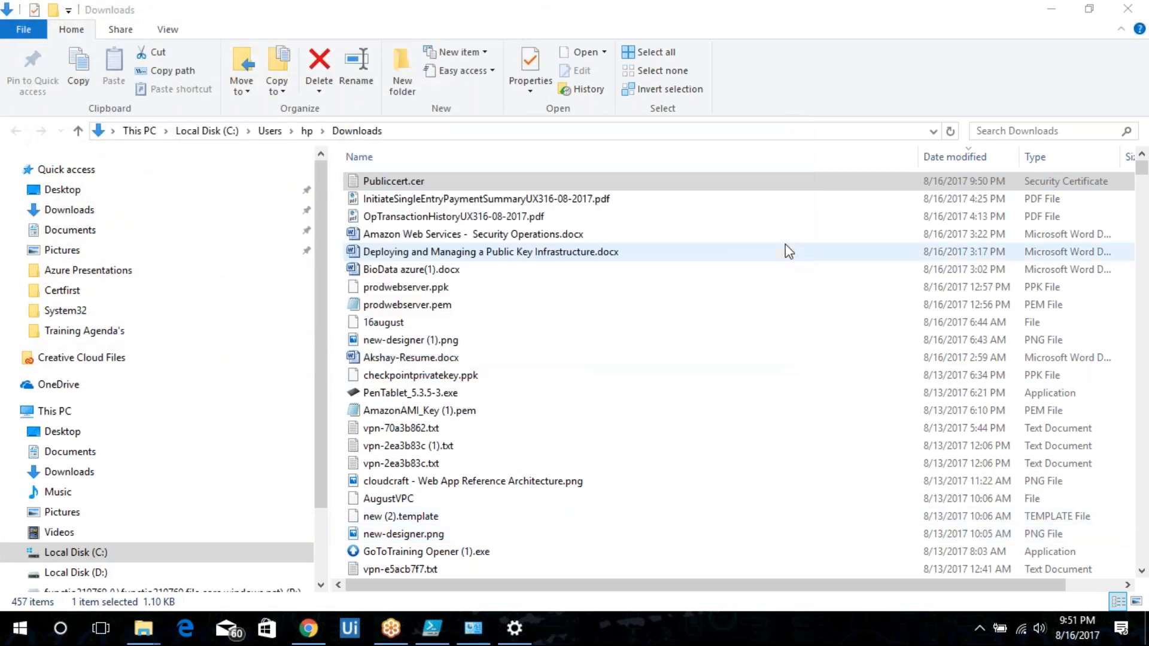
left_click(1128, 10)
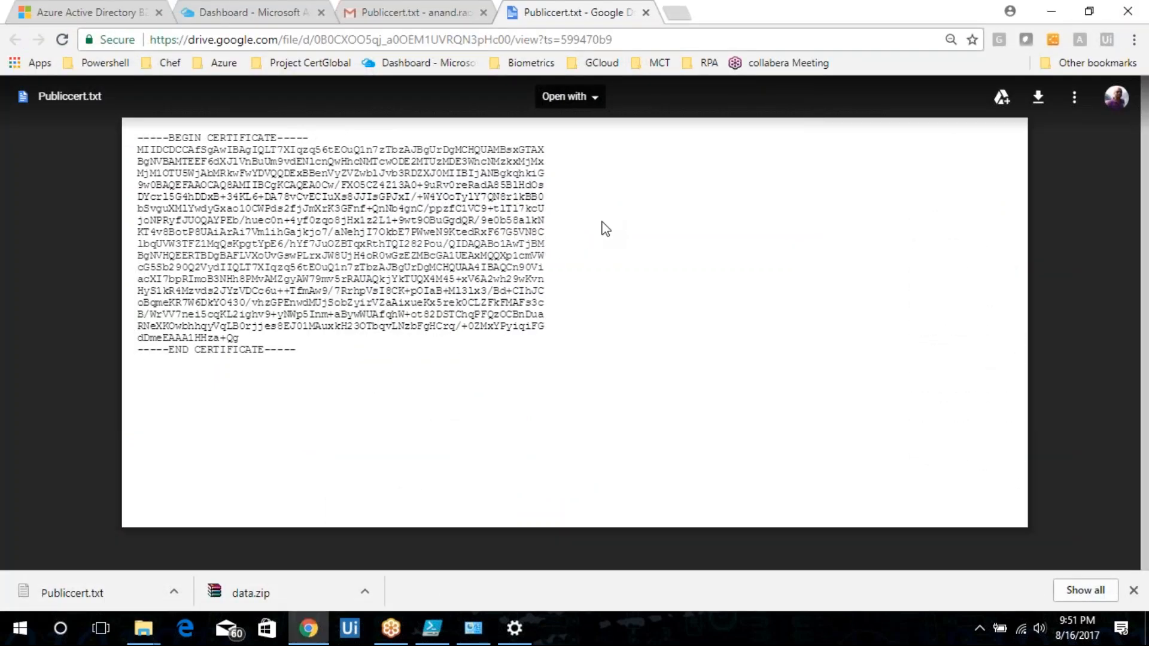
Connect the WebSrvRG-vnet VPN connection, allowing the routing table update to continue.
left_click(494, 638)
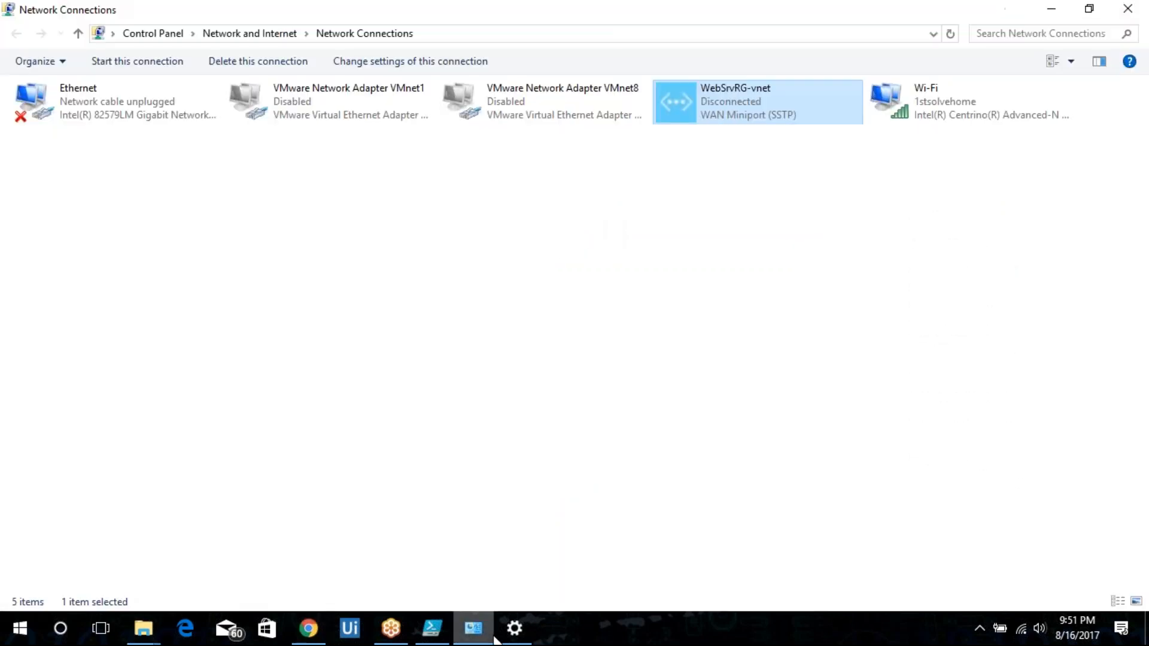
double_click(783, 117)
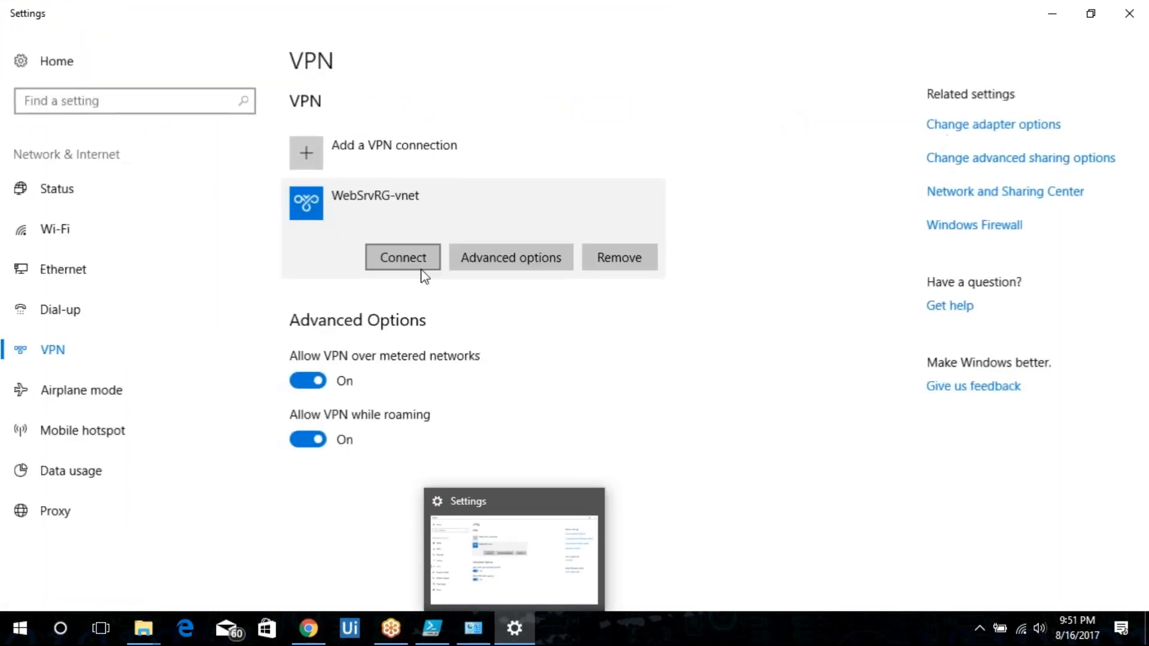
left_click(404, 261)
left_click(565, 436)
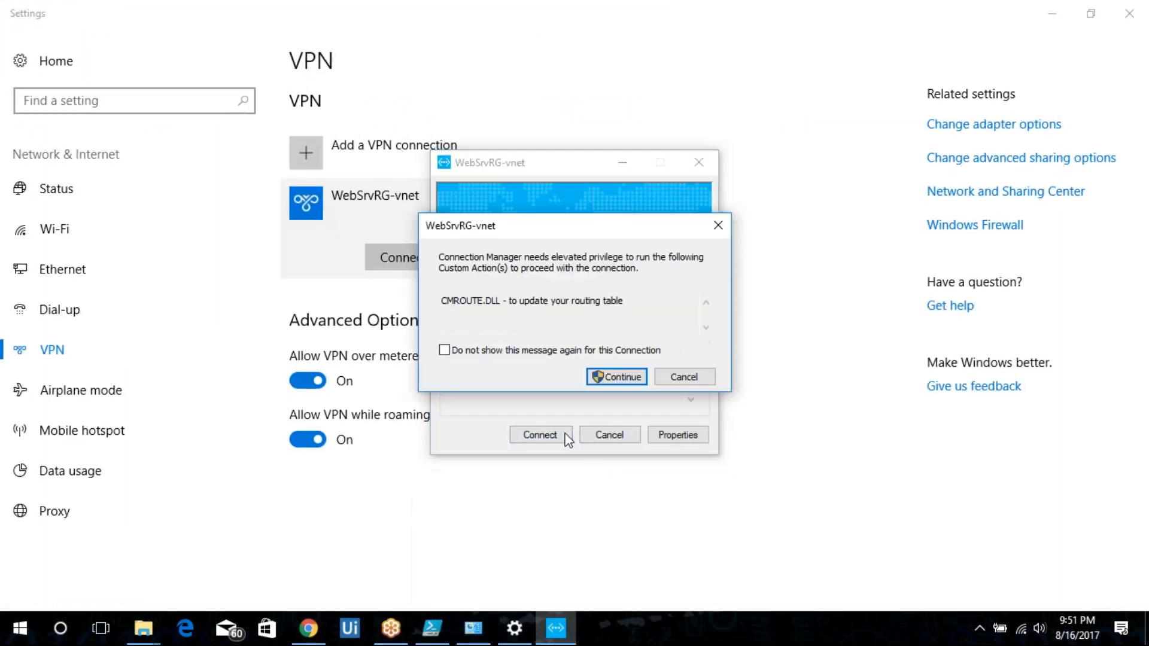
left_click(601, 378)
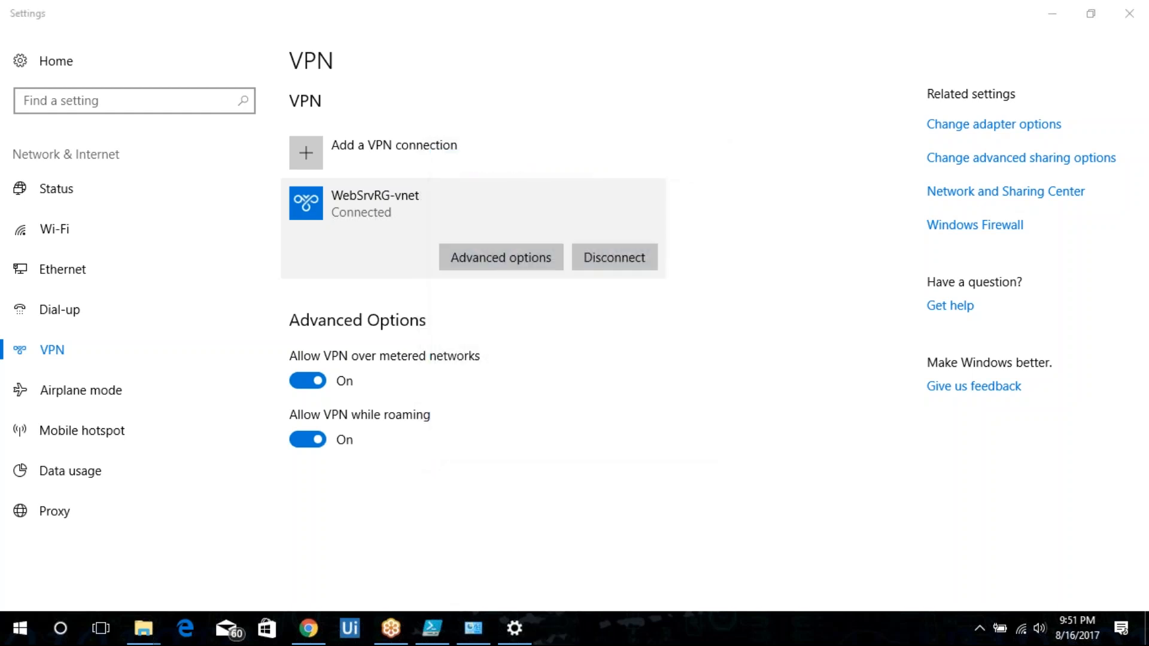
Try a Remote Desktop connection to 10.1.0.4 from the command prompt, cancel the credentials prompt and close the windows.
key("super+r")
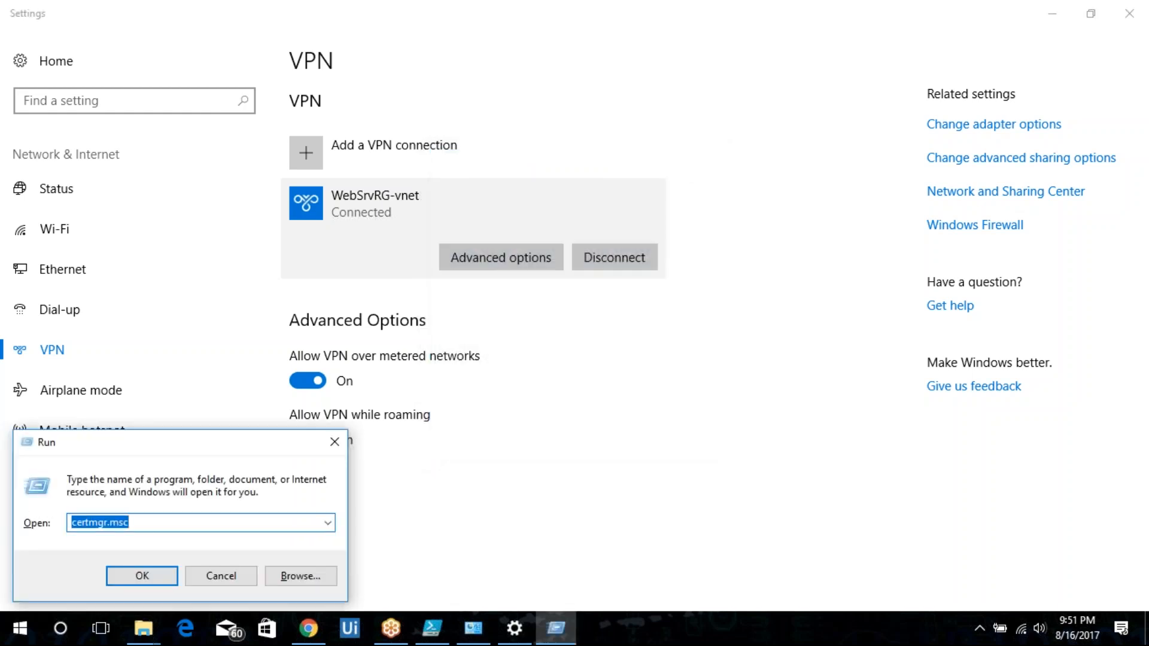
type("cmd")
key("Return")
type("mstsc")
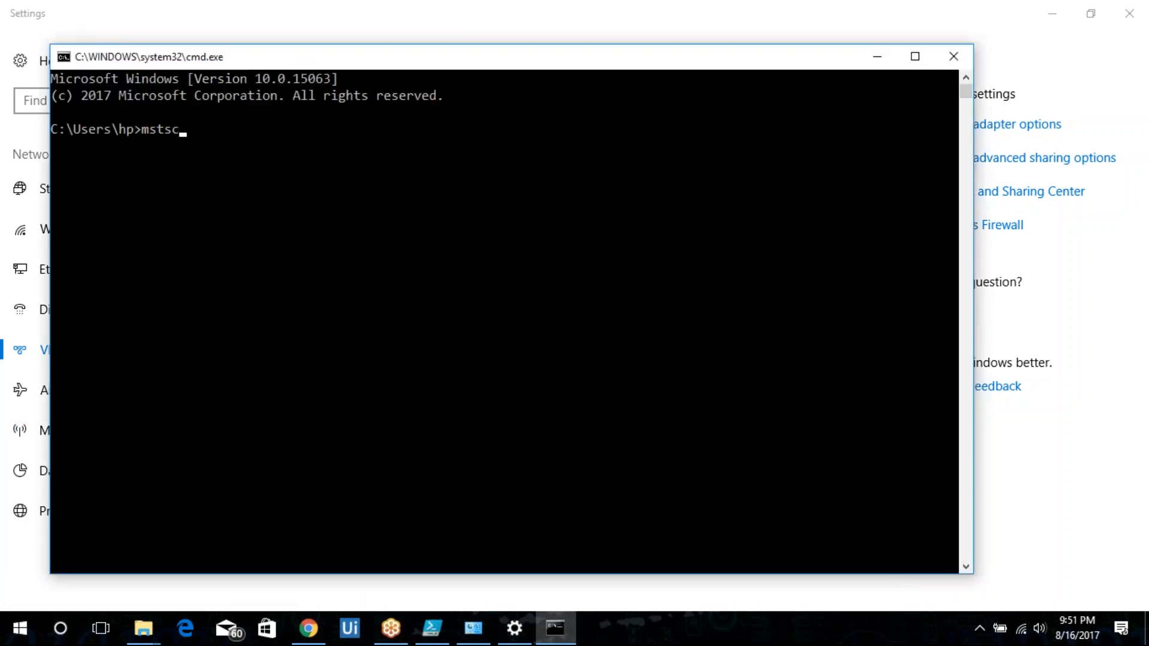
key("Return")
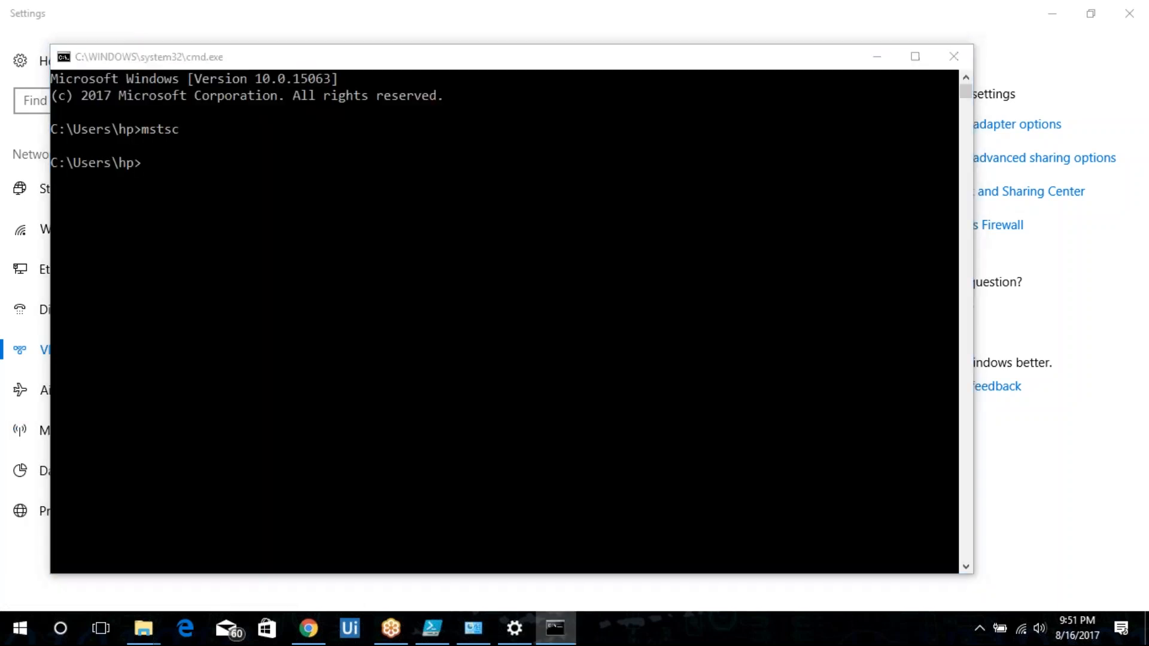
type("10.1.0.4")
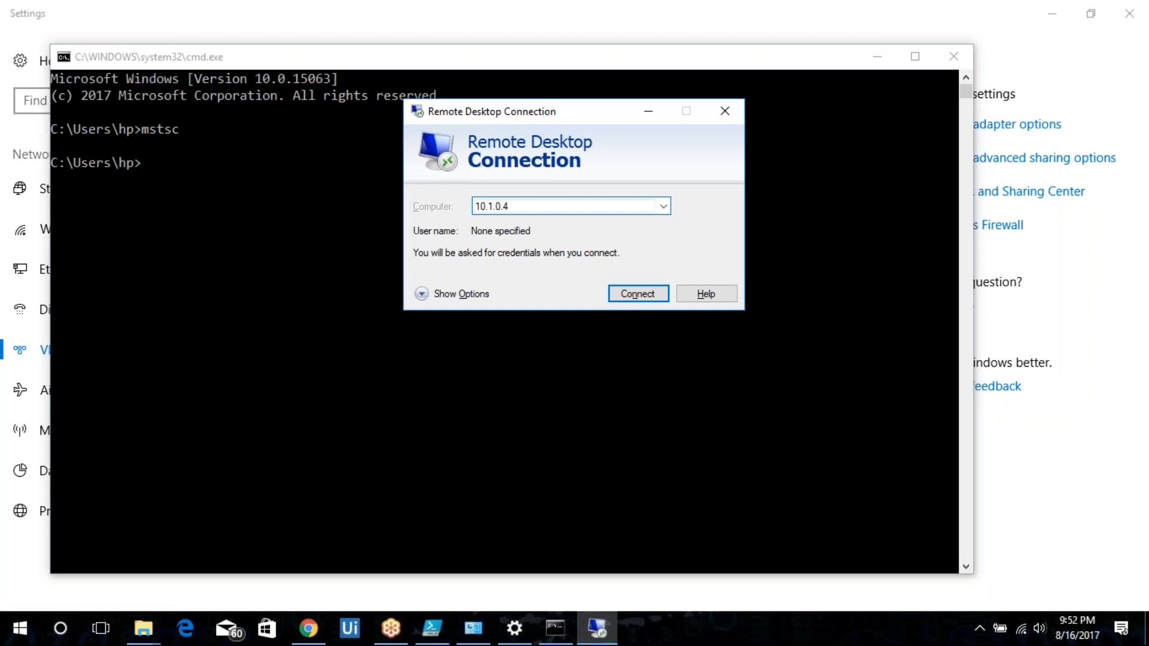
key("Return")
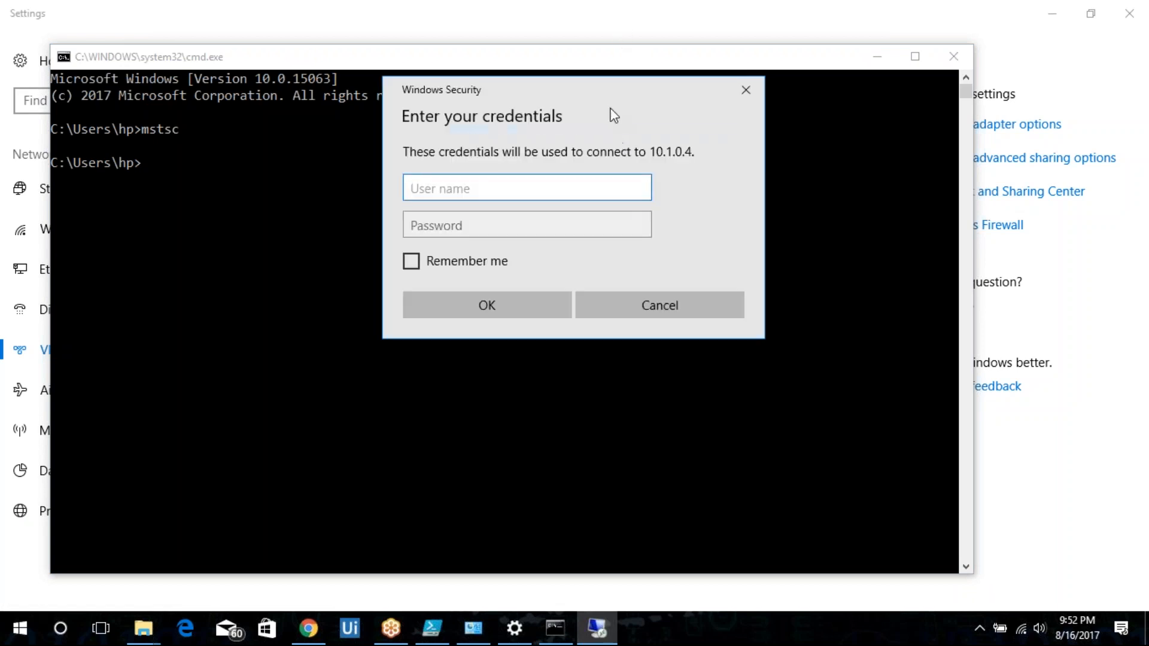
left_click_drag(614, 115, 433, 226)
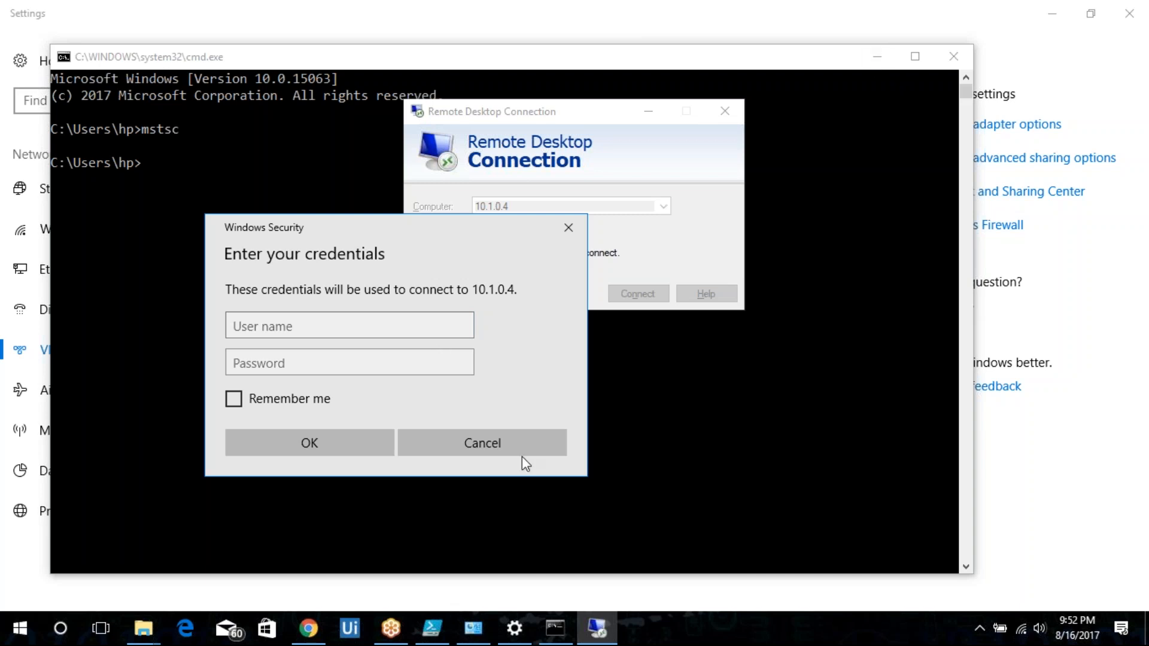
left_click(506, 440)
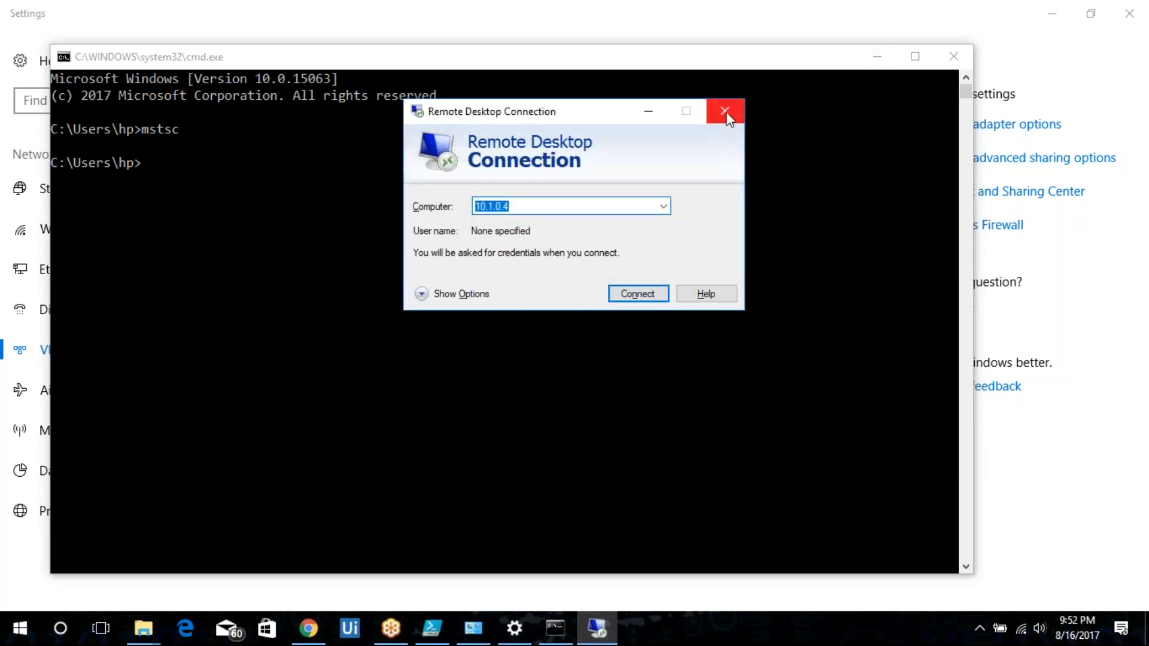
left_click(725, 112)
left_click(954, 56)
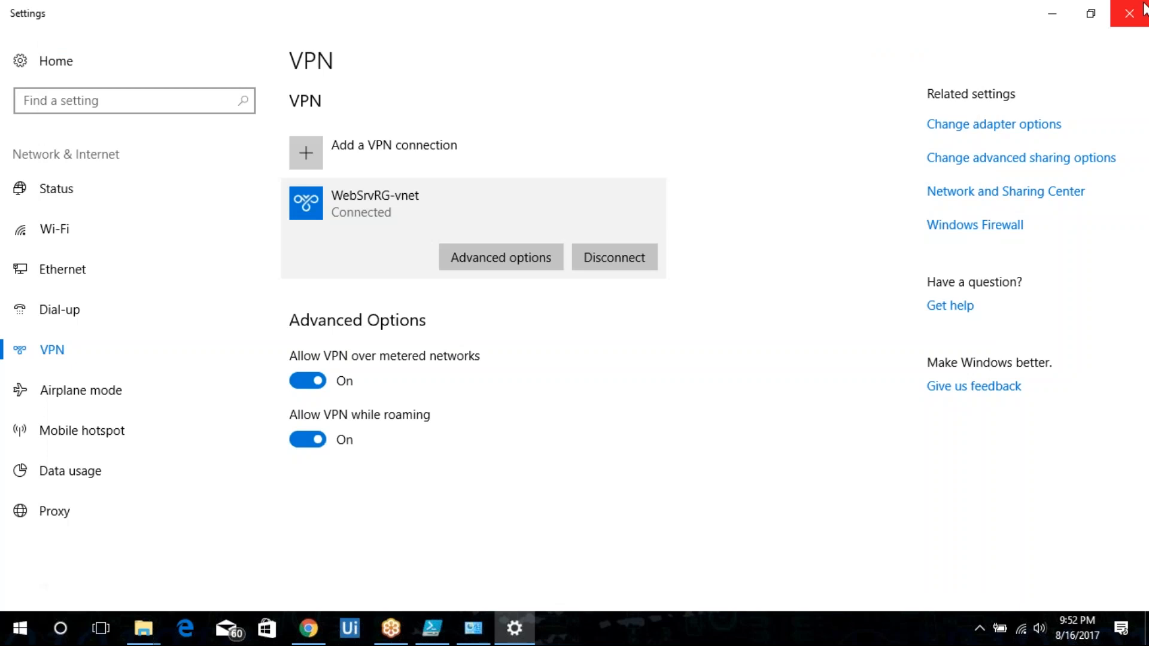
left_click(1143, 10)
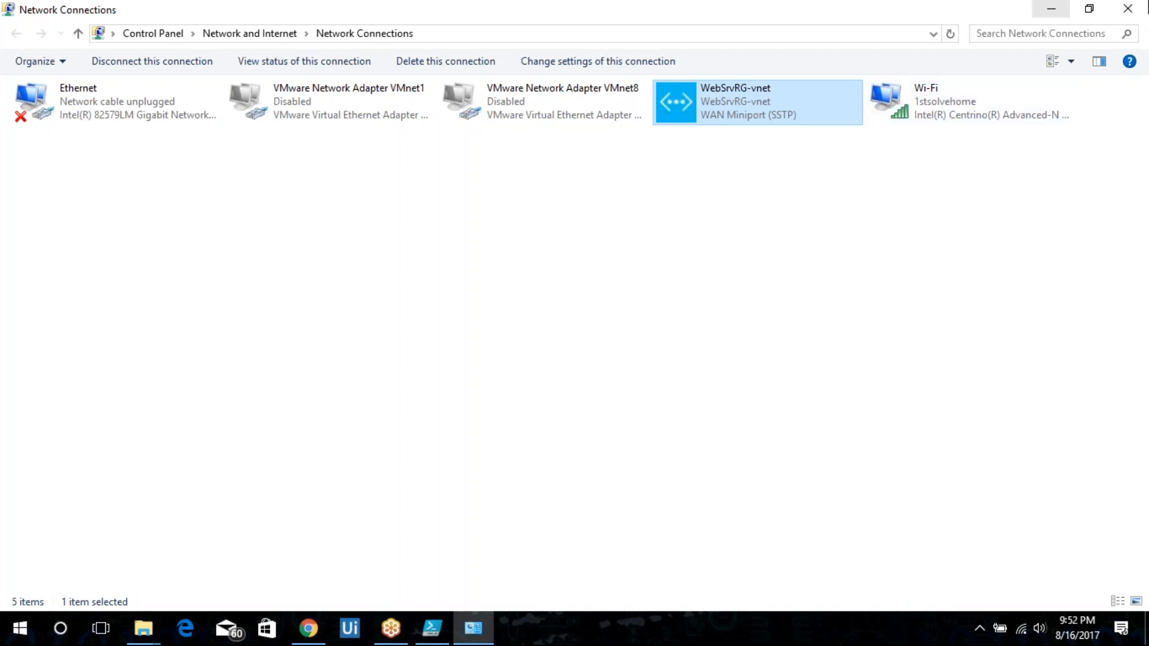
Close the Network Connections window and the PowerShell ISE window.
left_click(1135, 8)
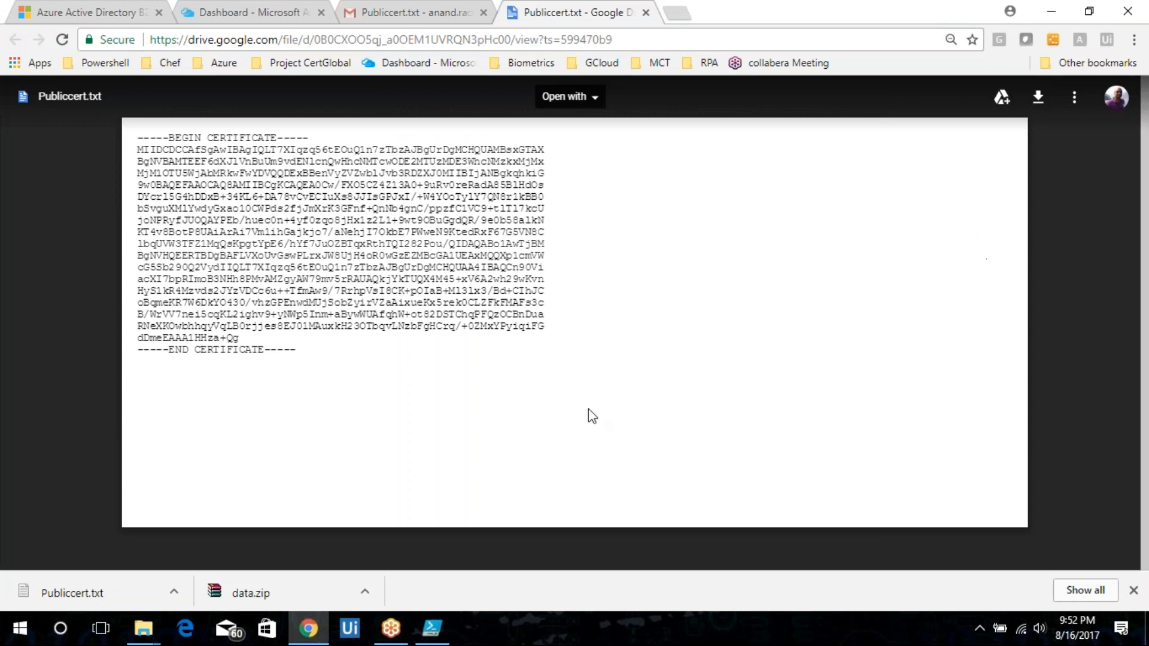
left_click(432, 628)
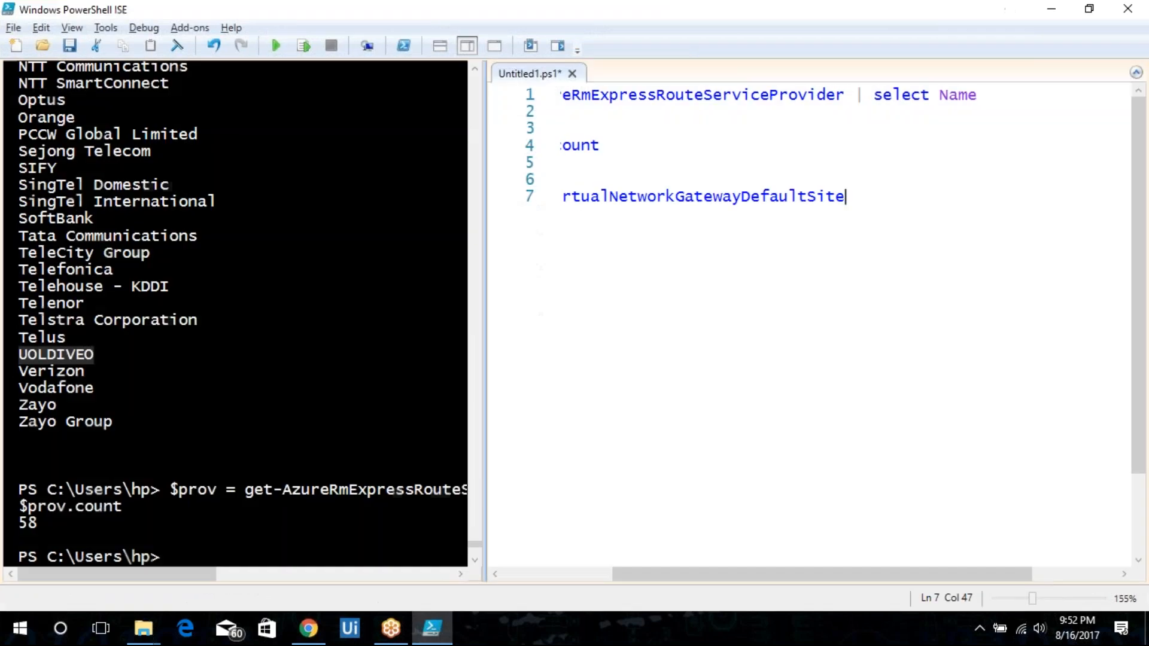
key("alt+F4")
left_click(583, 372)
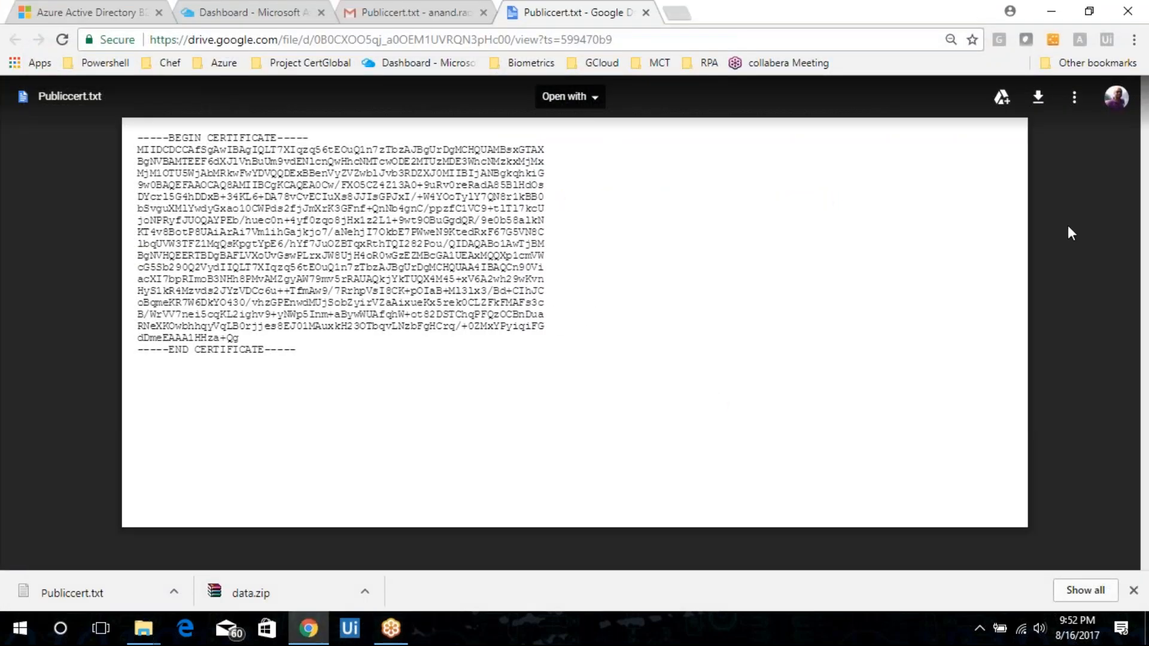
left_click(400, 11)
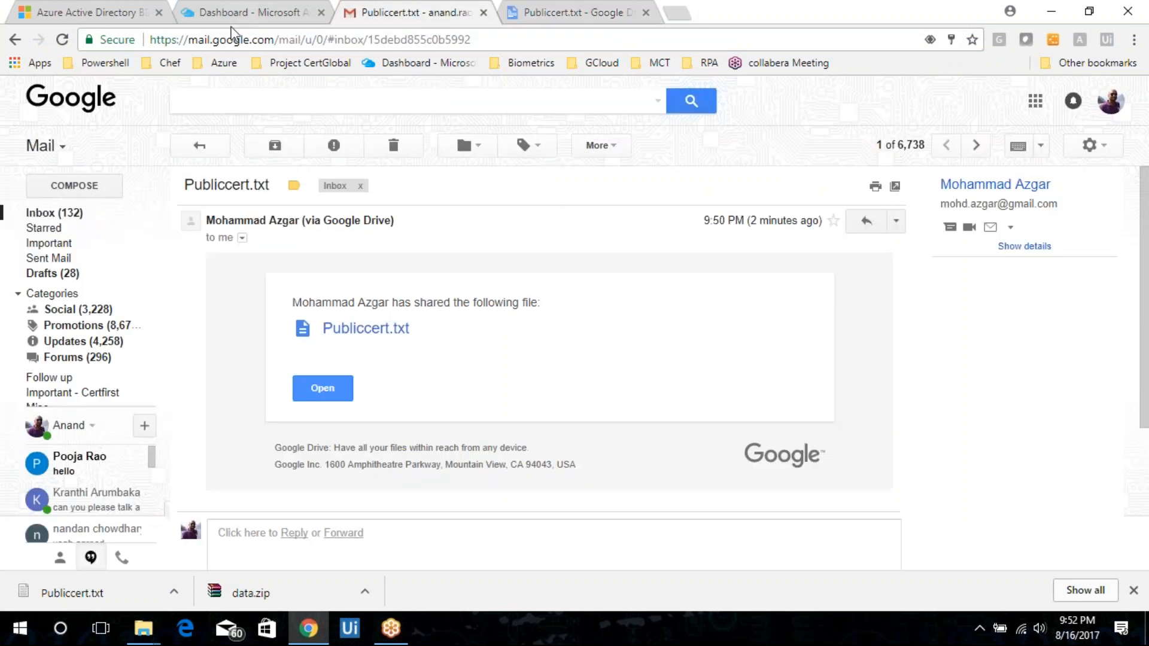
left_click(73, 213)
left_click(242, 3)
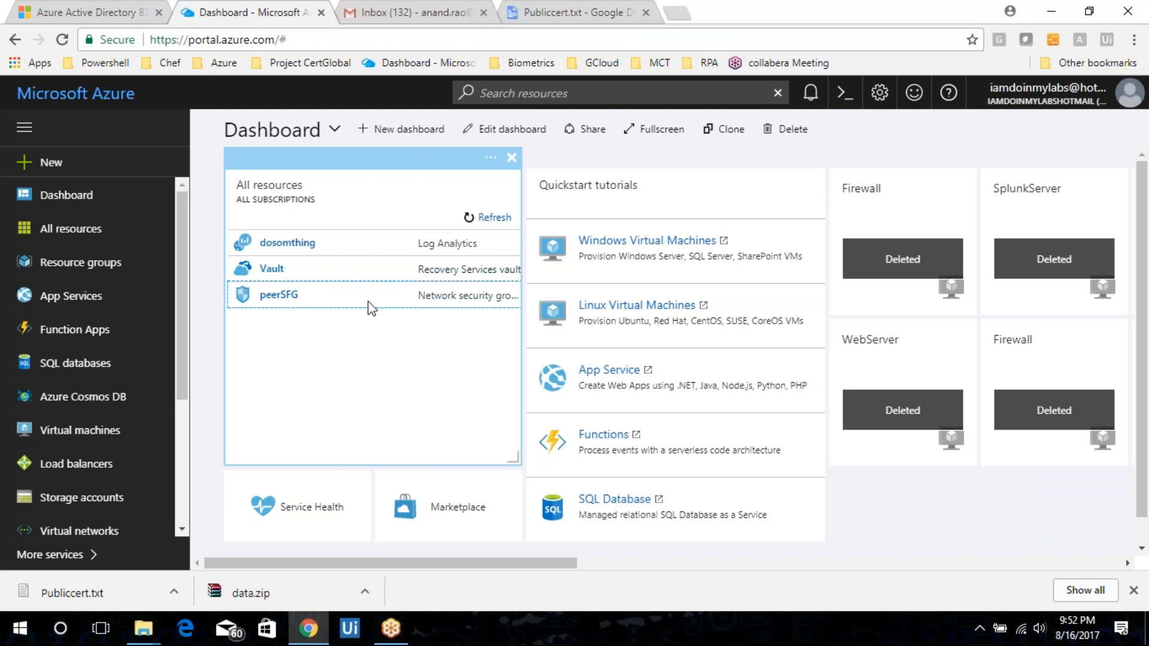
Open Google Drive in a new browser tab and choose to add another Google account.
key("ctrl+t")
type("drive.google.com")
key("Return")
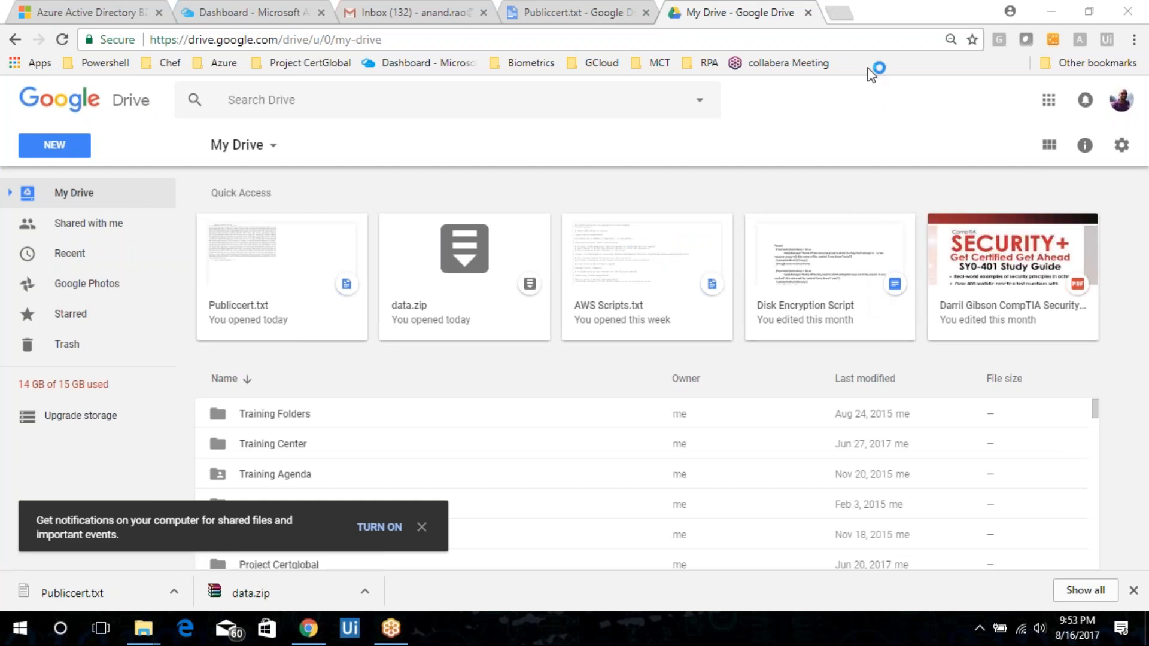
left_click(1121, 101)
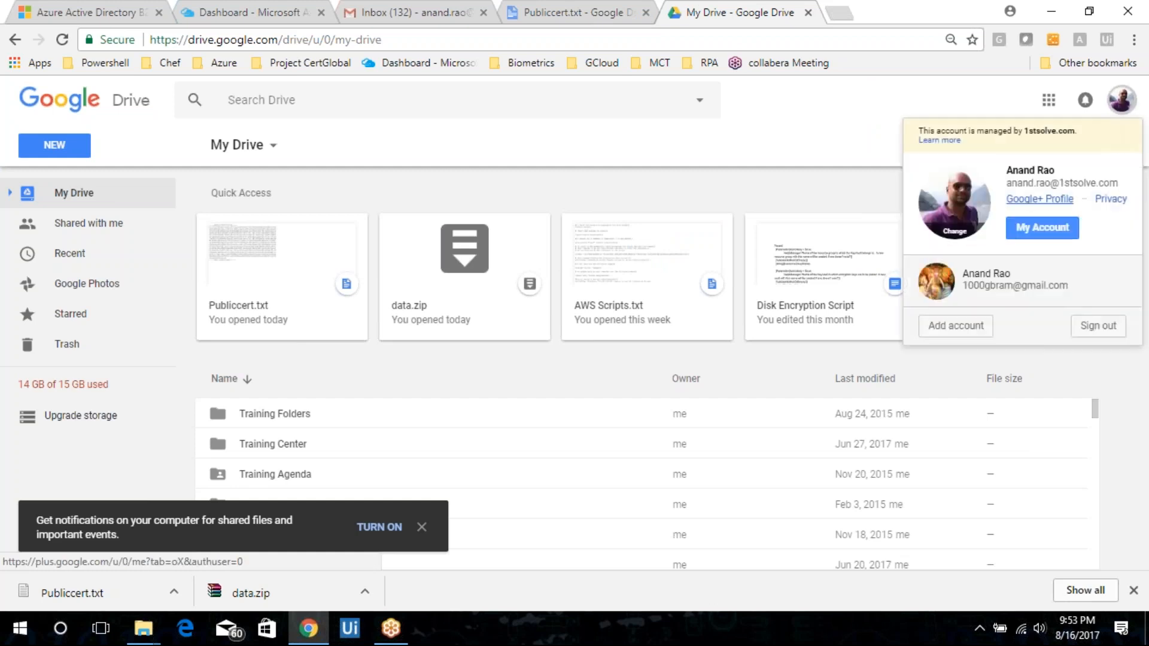
left_click(960, 325)
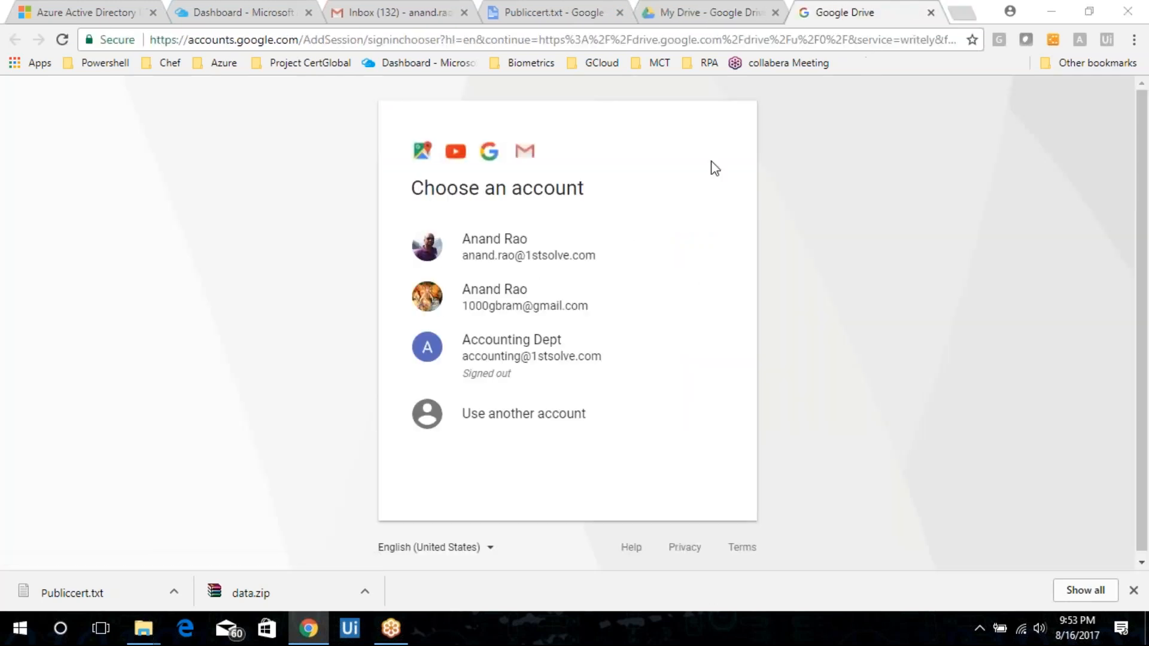
Choose to use another account and enter the training account's e-mail address, correcting the typo before proceeding.
left_click(500, 413)
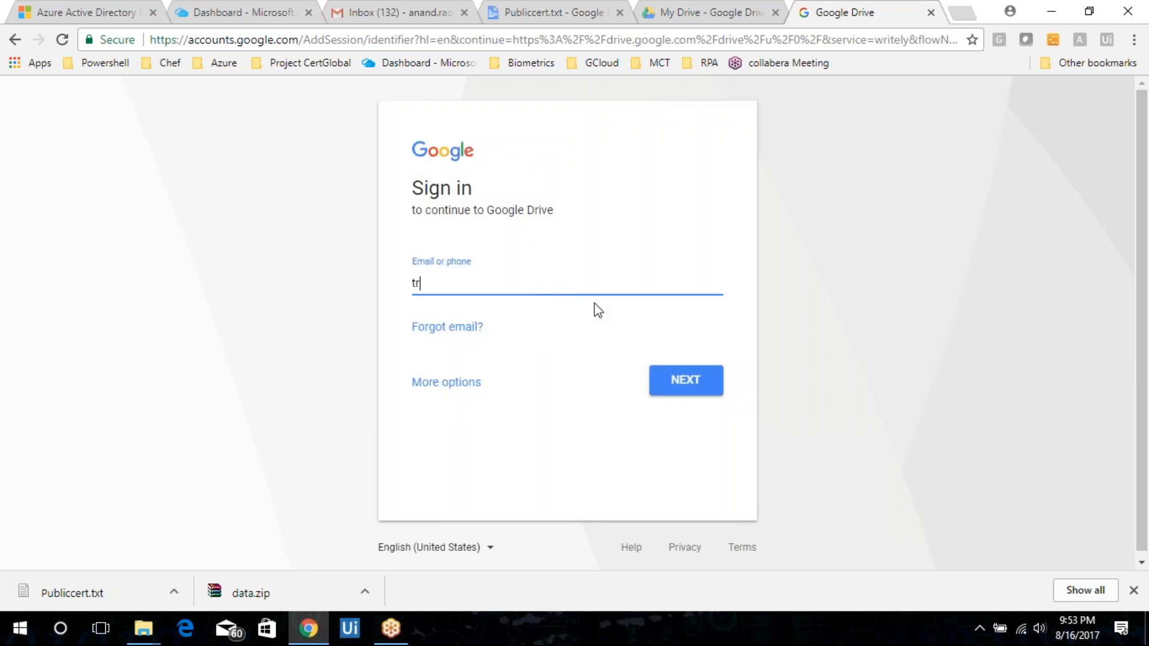
key("Return")
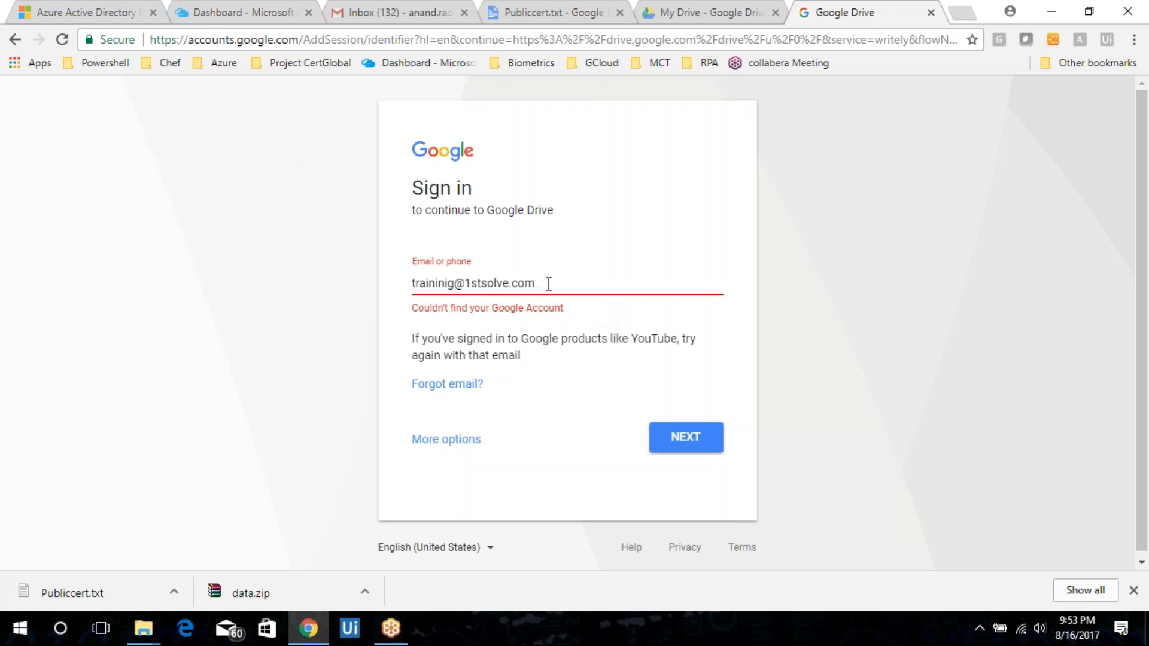
left_click(457, 284)
key("BackSpace")
key("BackSpace")
type("g")
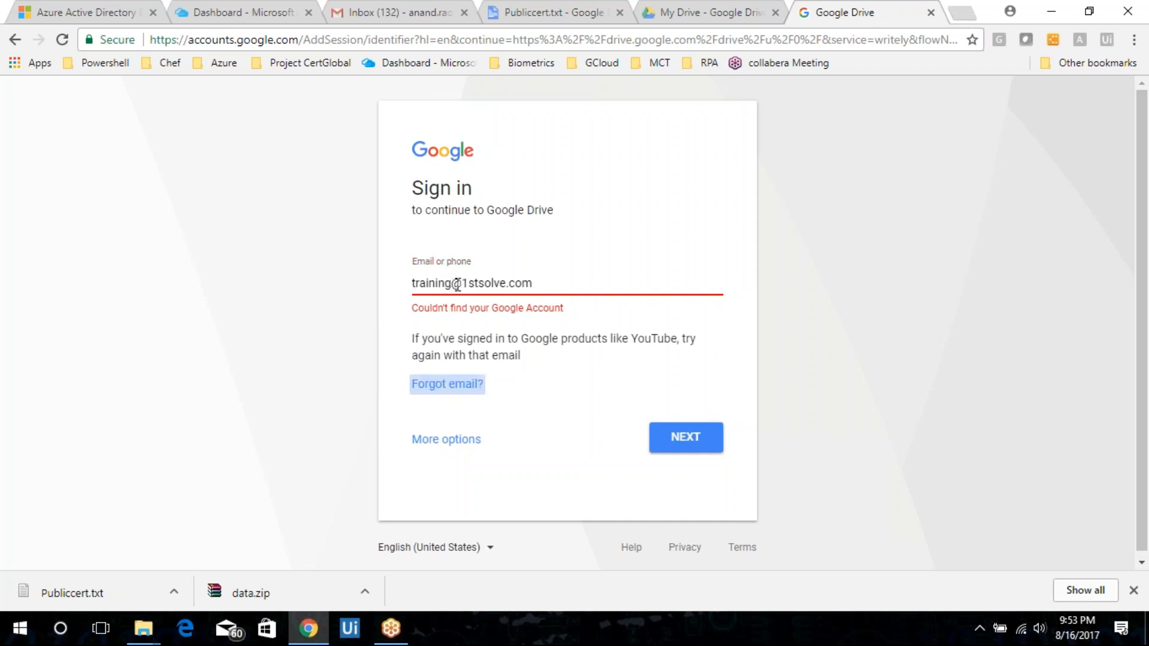
left_click(678, 437)
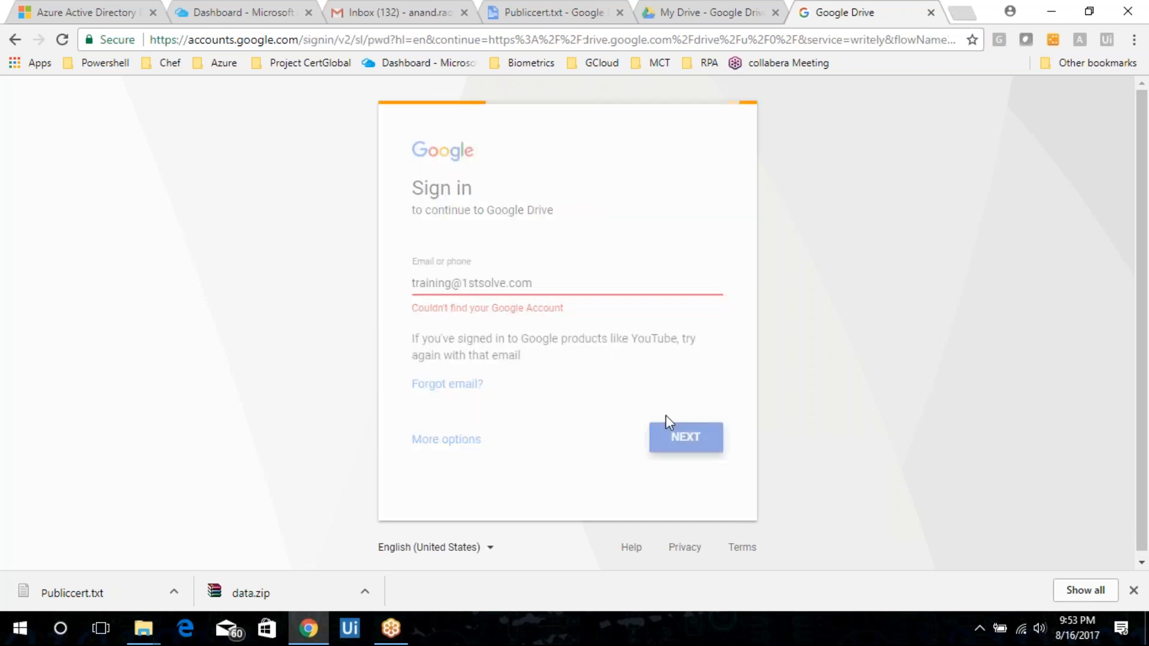
left_click(642, 24)
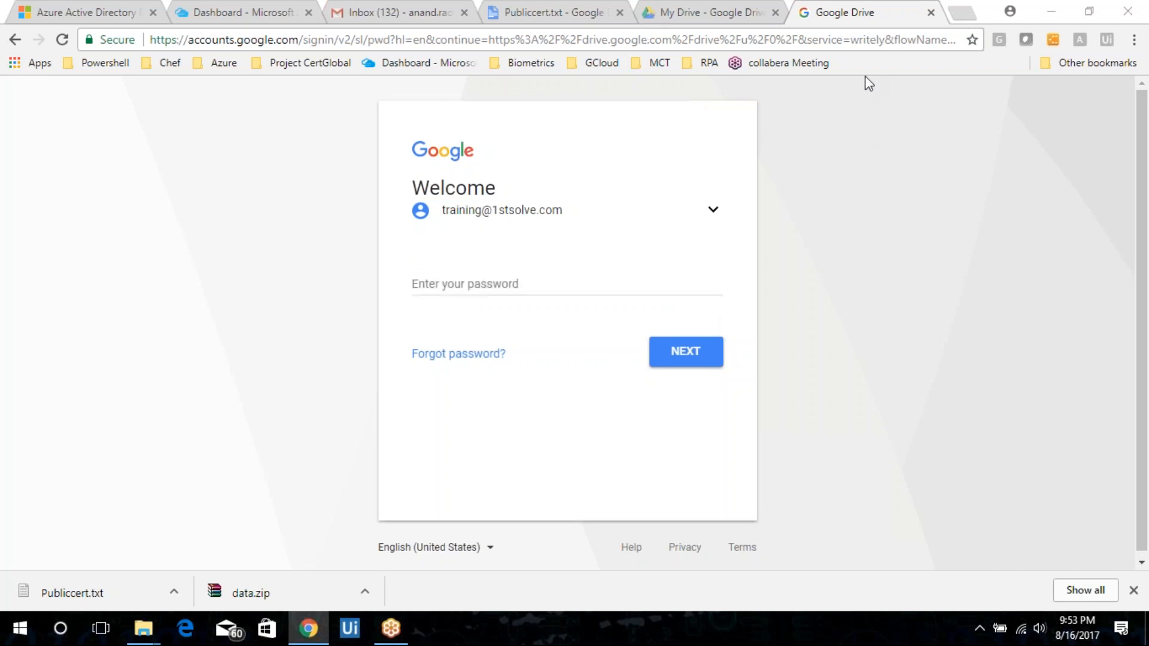